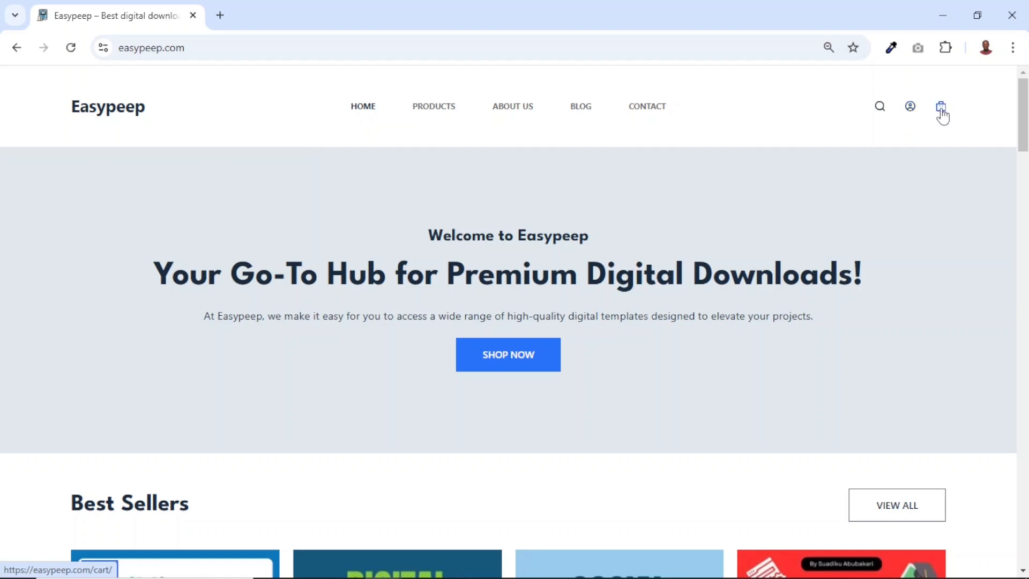
Highlight the homepage welcome heading and tagline text, then deselect it.
drag(432, 231, 850, 337)
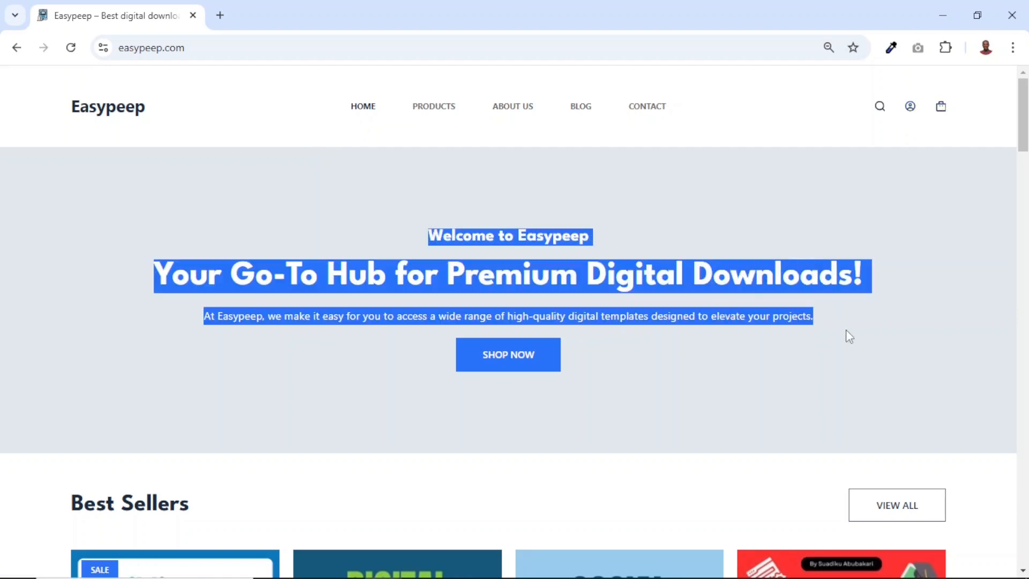
click(657, 342)
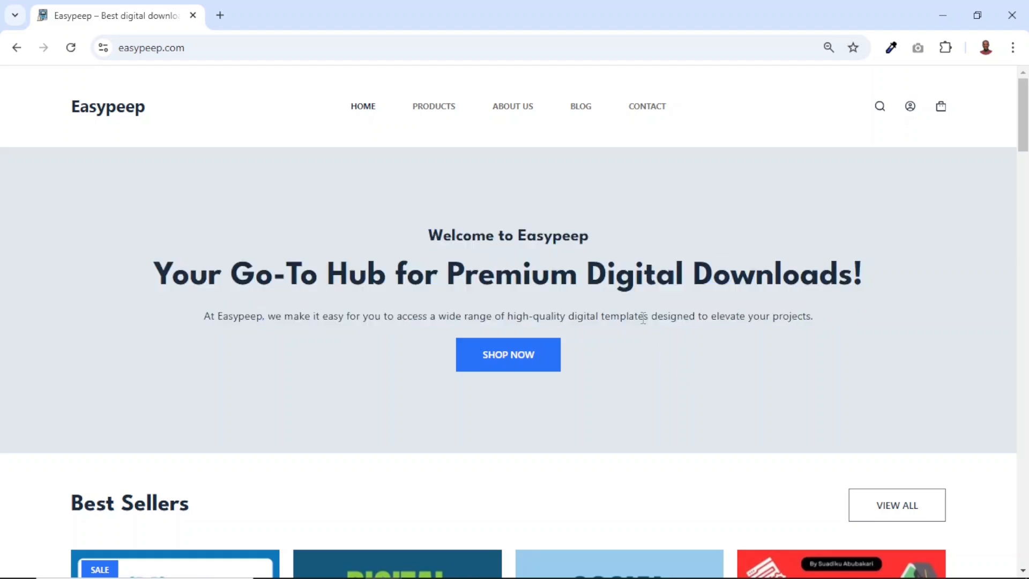
scroll(643, 318, down, 5)
scroll(643, 318, up, 5)
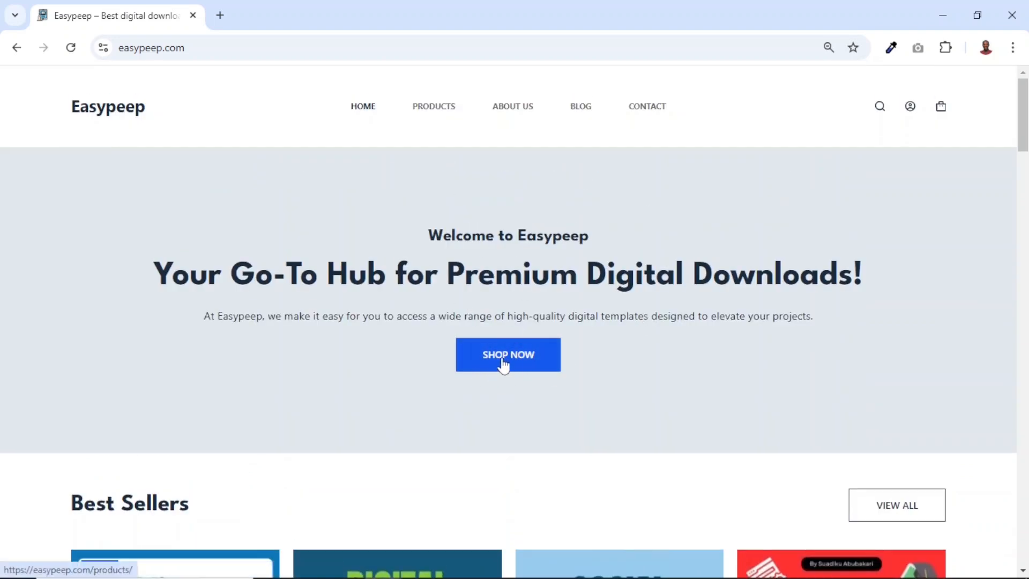
Open the products page through Shop Now, browse the product list, and return to the homepage.
click(499, 364)
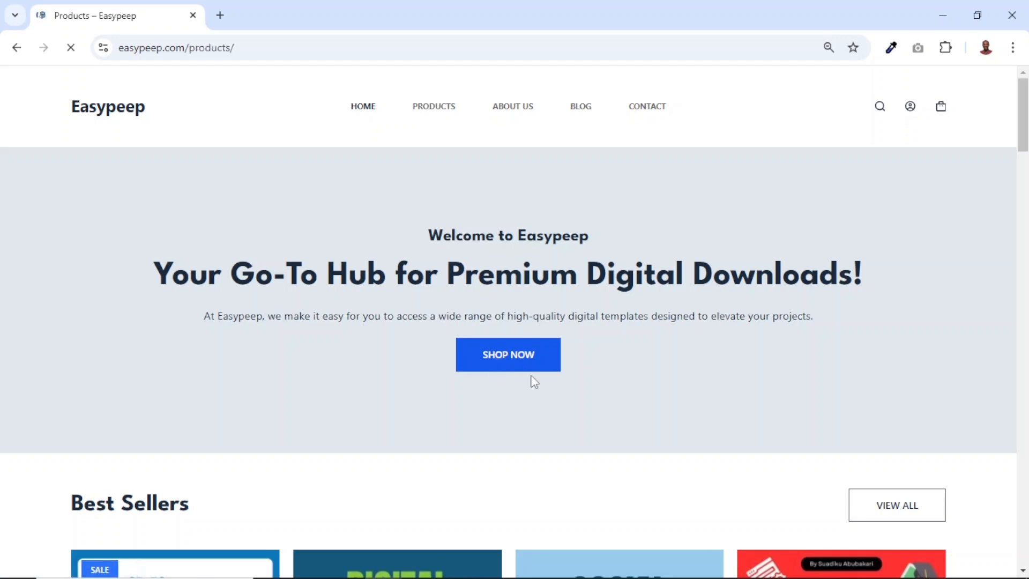
scroll(539, 499, down, 8)
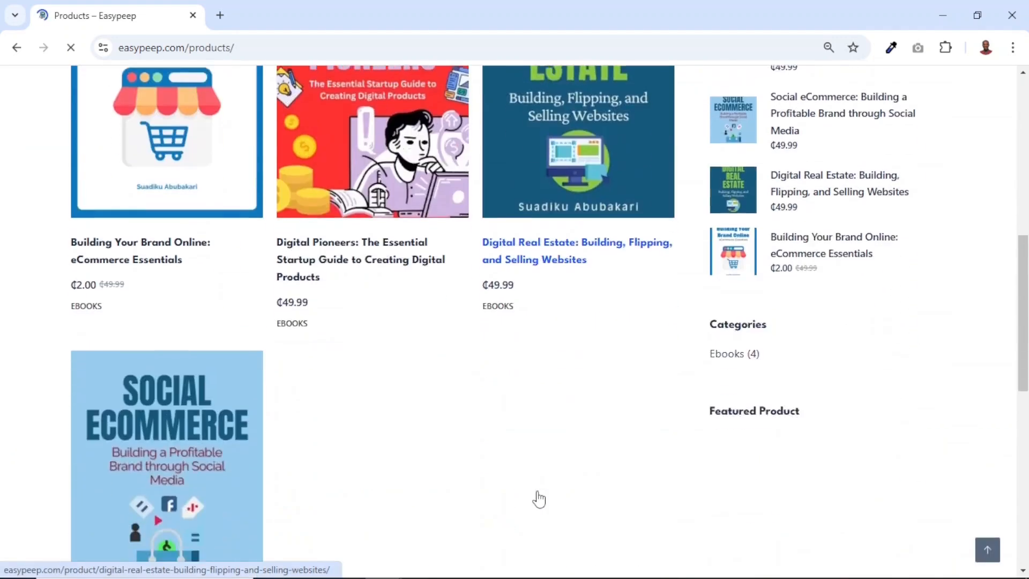
scroll(539, 499, up, 8)
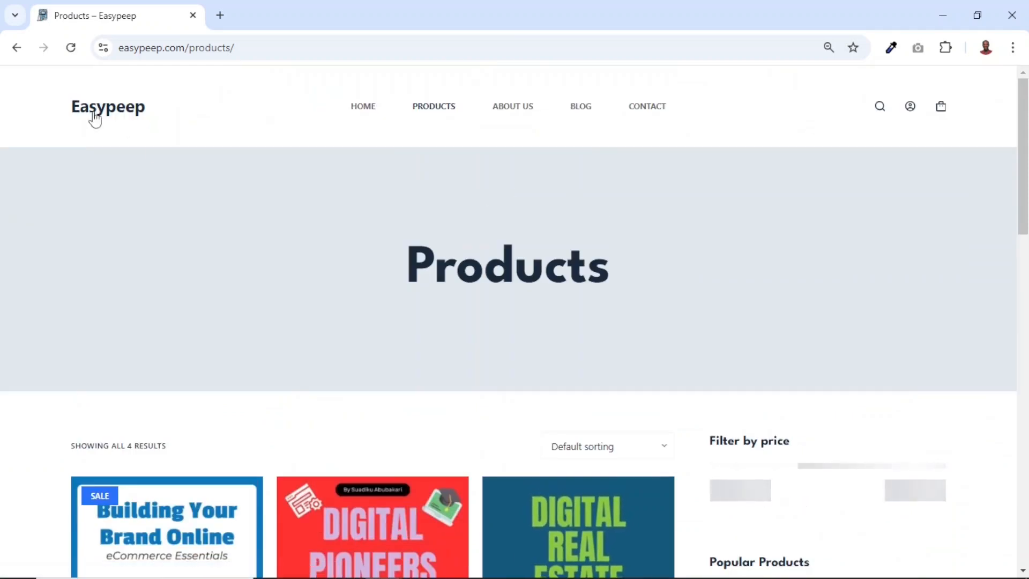
click(16, 48)
scroll(589, 453, down, 5)
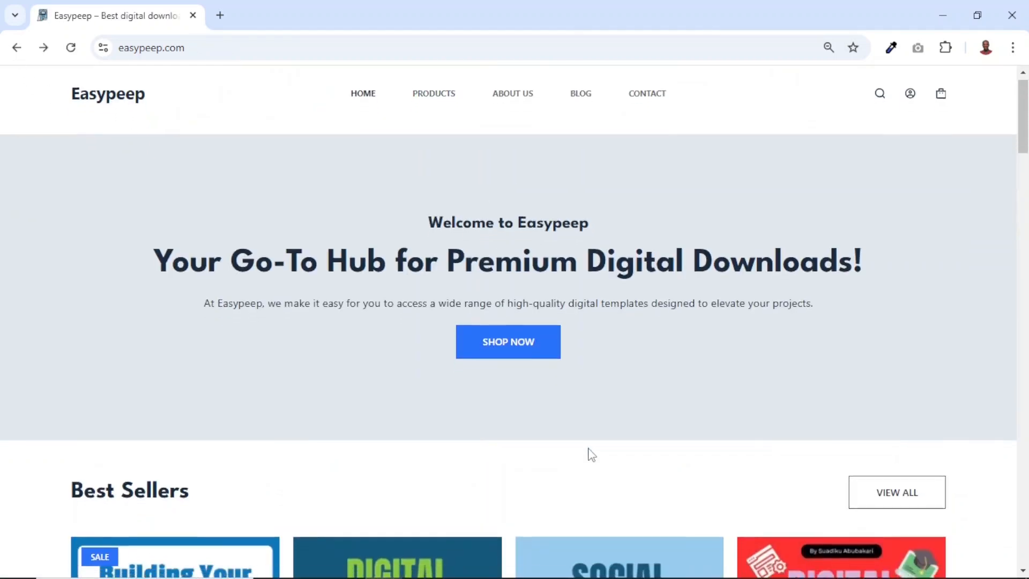
Scroll through the Best Sellers section and highlight the 'Up to 25% Off on All Downloads' banner heading.
scroll(589, 454, down, 2)
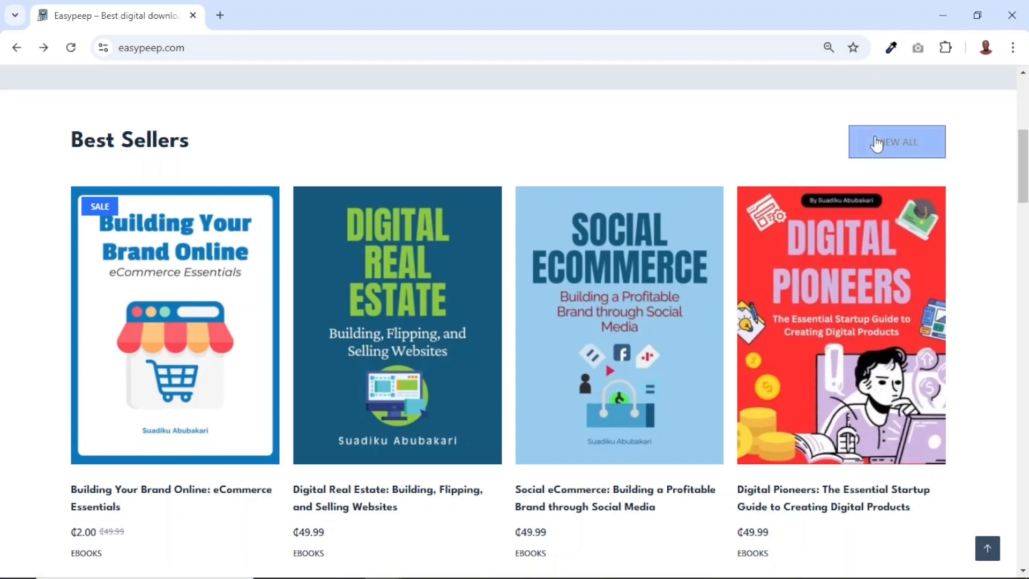
scroll(807, 407, down, 8)
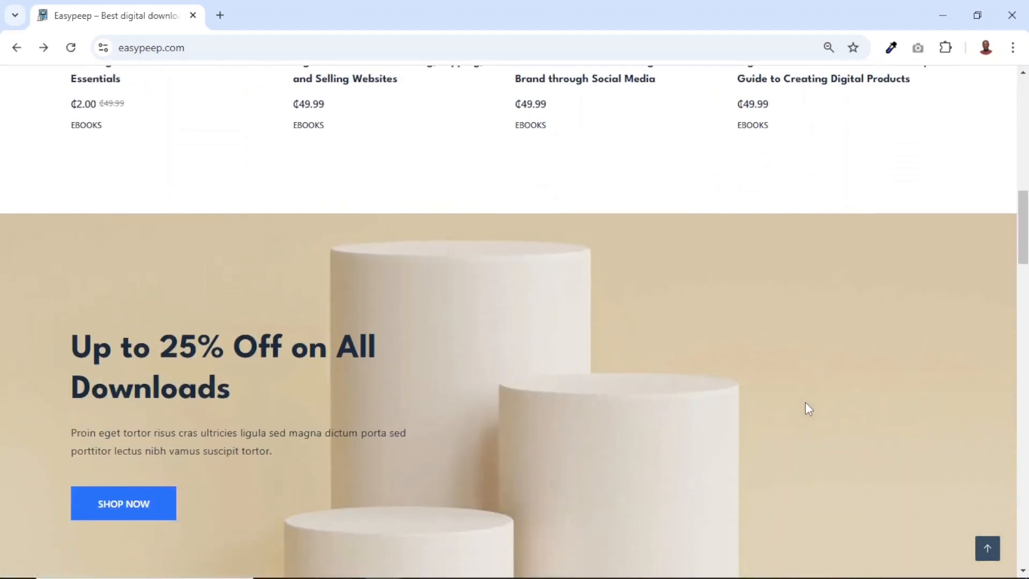
scroll(809, 408, down, 1)
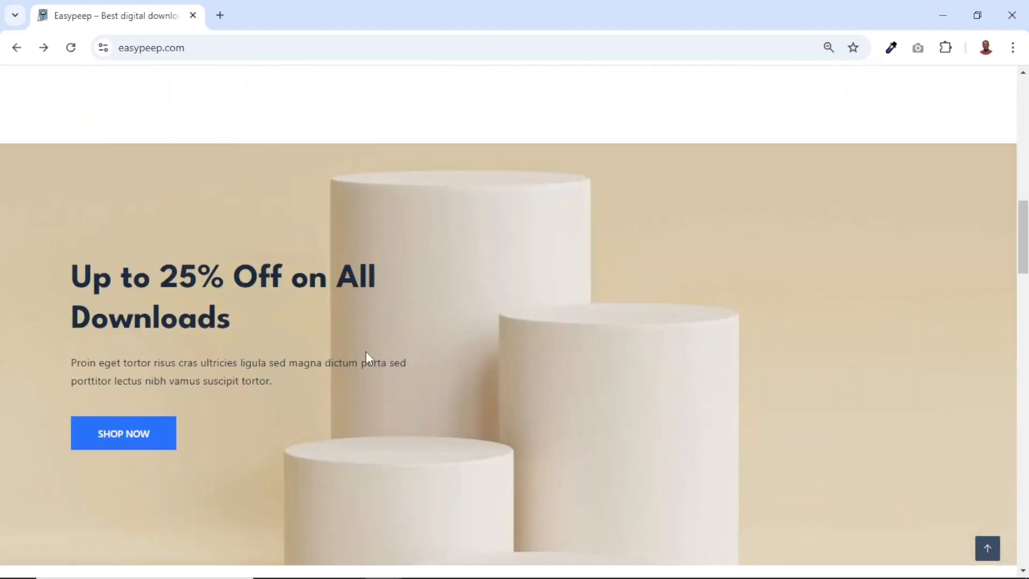
drag(75, 276, 263, 310)
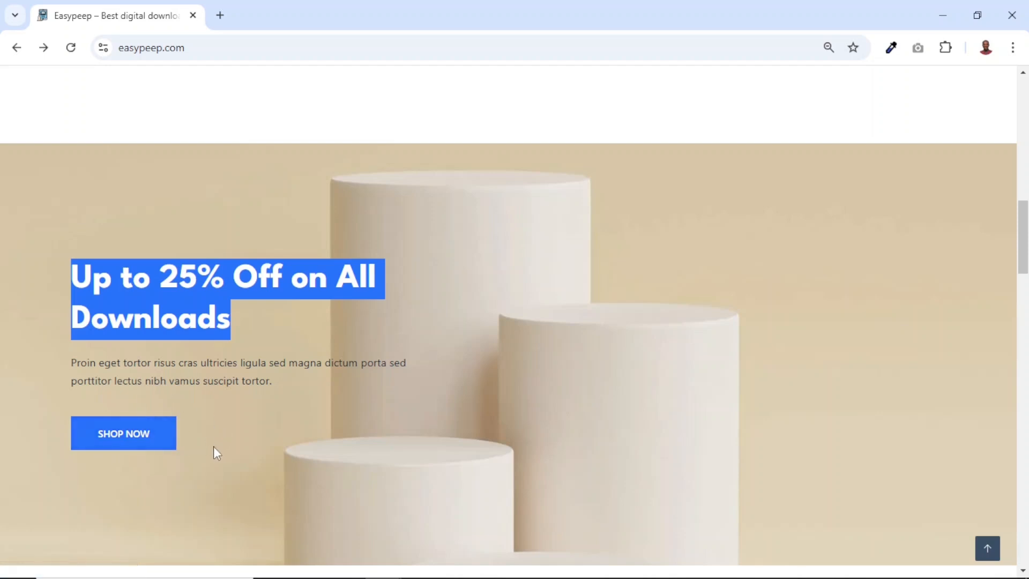
Browse the New Arrivals section and the customer testimonial below it.
scroll(215, 450, down, 9)
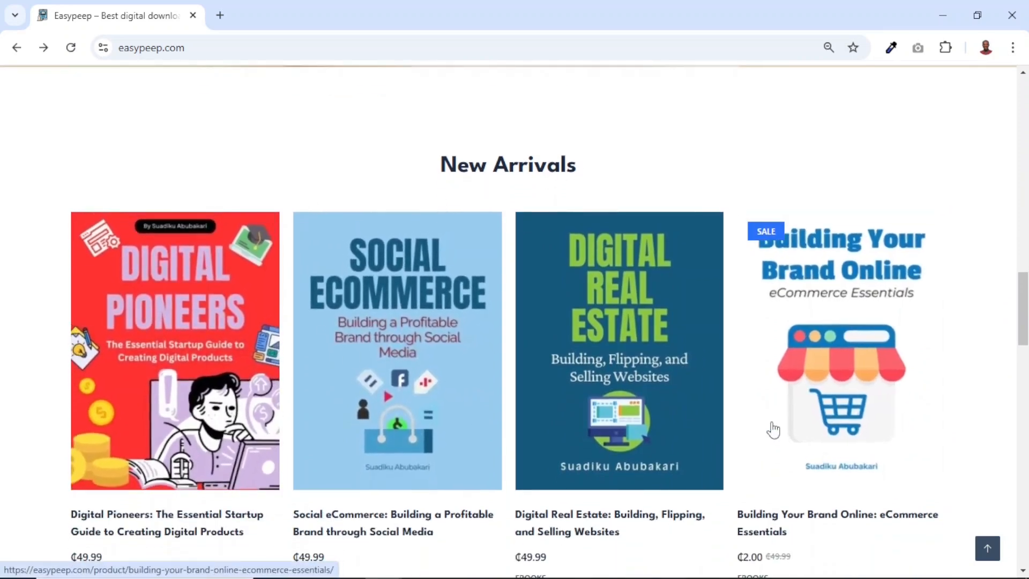
scroll(772, 428, down, 5)
scroll(772, 428, up, 4)
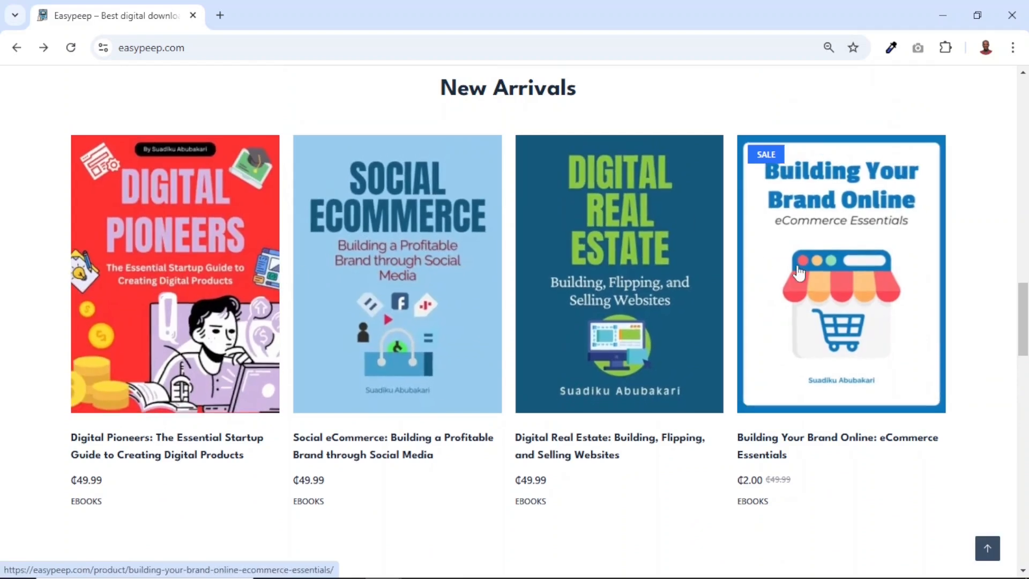
scroll(854, 310, down, 5)
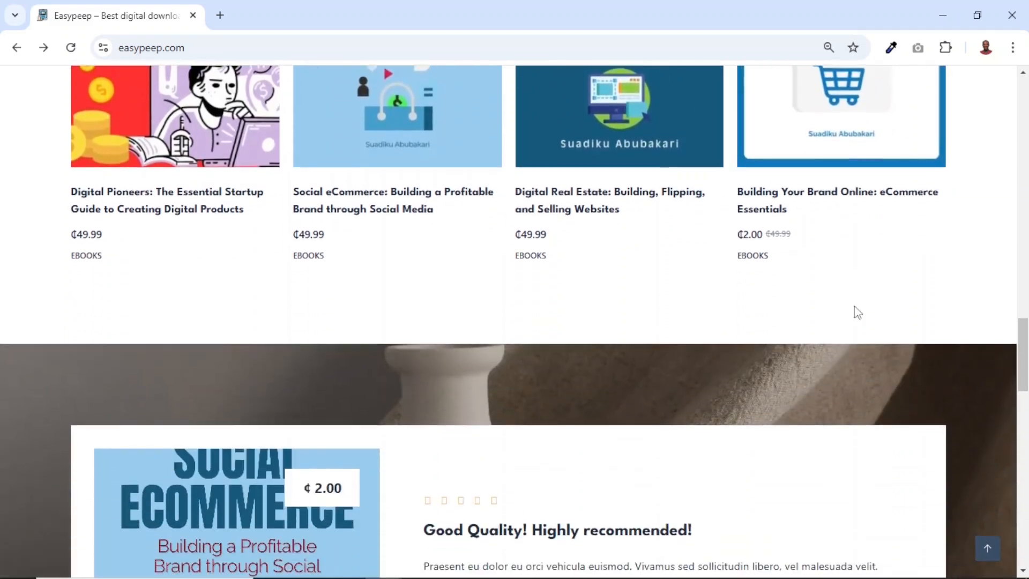
scroll(856, 309, down, 5)
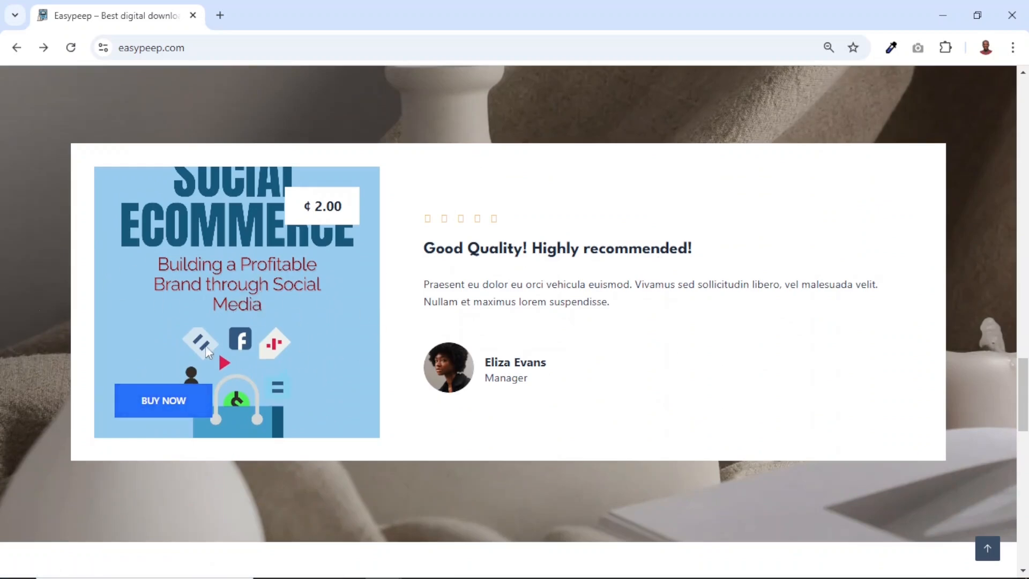
Open the Social eCommerce product page from the testimonial's Buy Now link, then go back to the homepage.
click(156, 413)
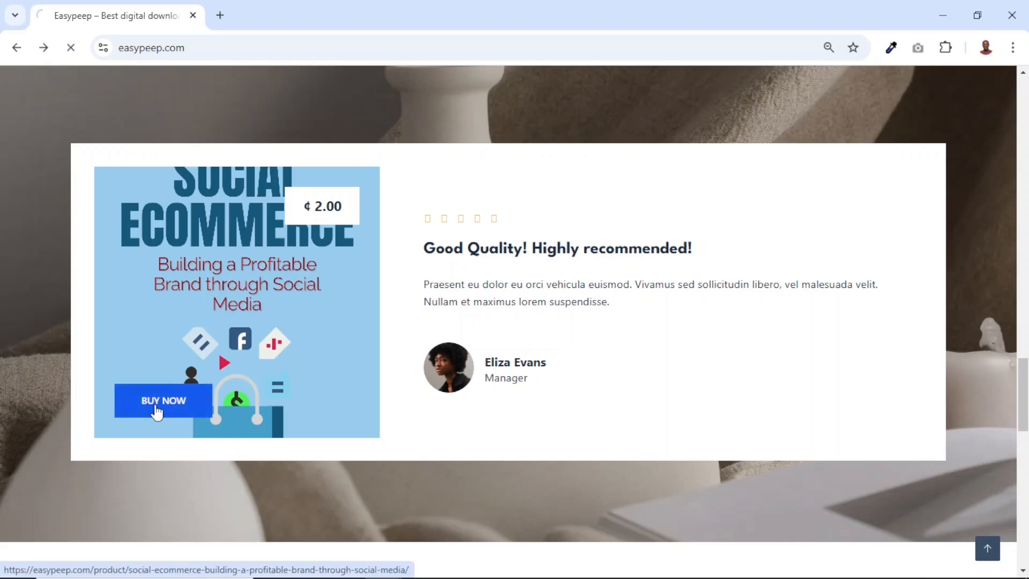
scroll(349, 403, down, 8)
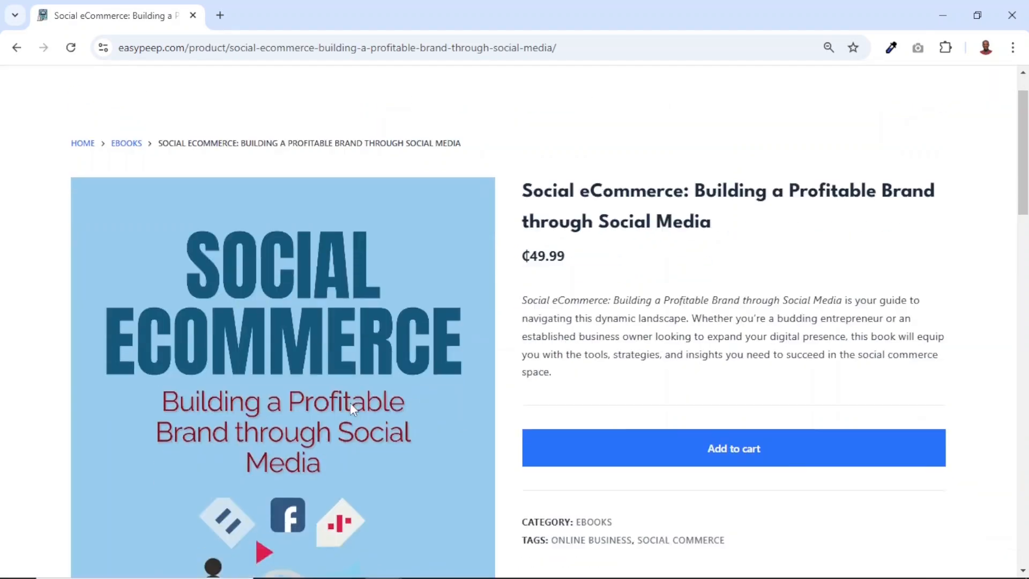
scroll(352, 410, up, 9)
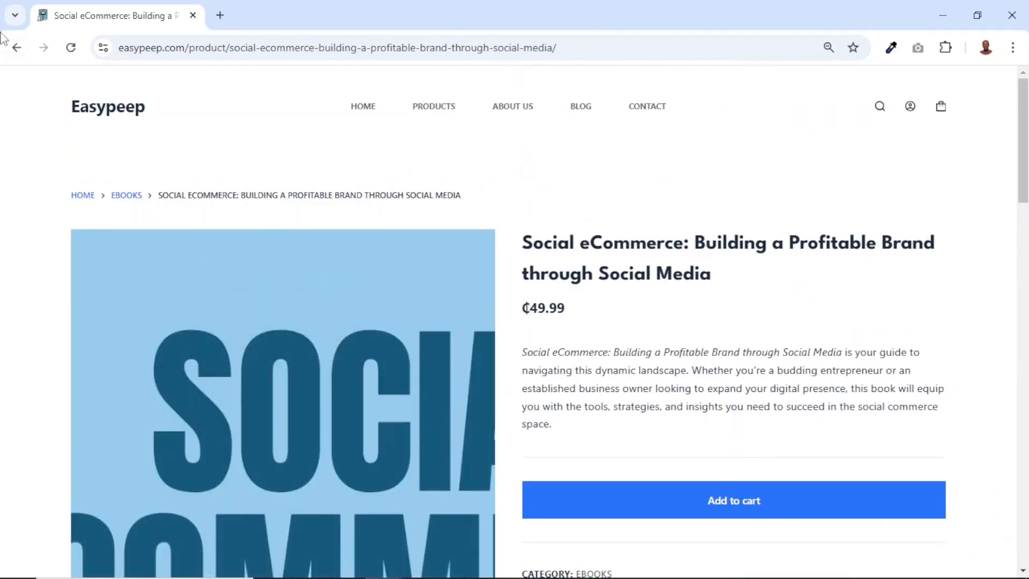
click(18, 47)
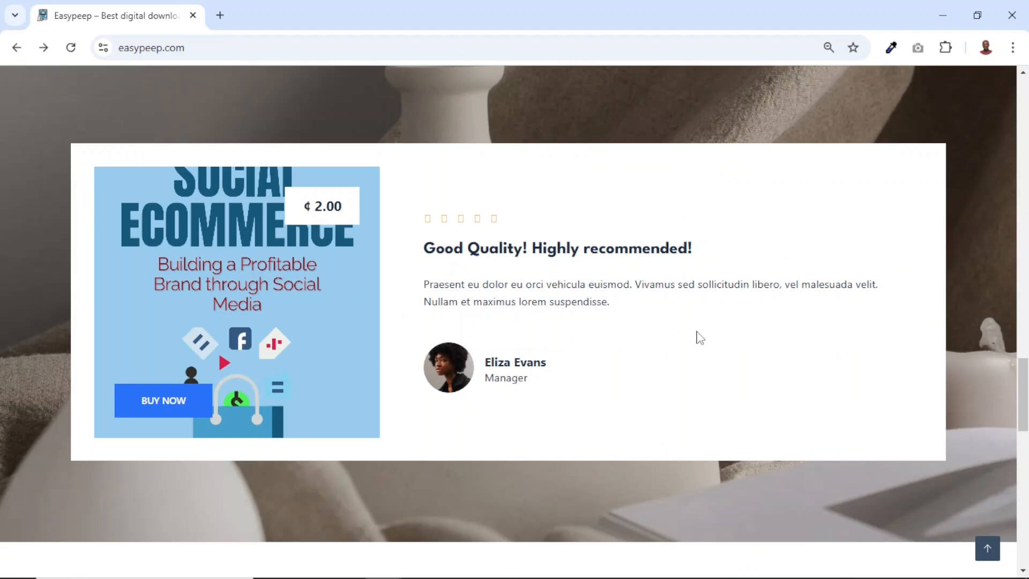
Scroll through the Blog Posts section and footer, then jump back to the top of the page.
scroll(699, 338, down, 9)
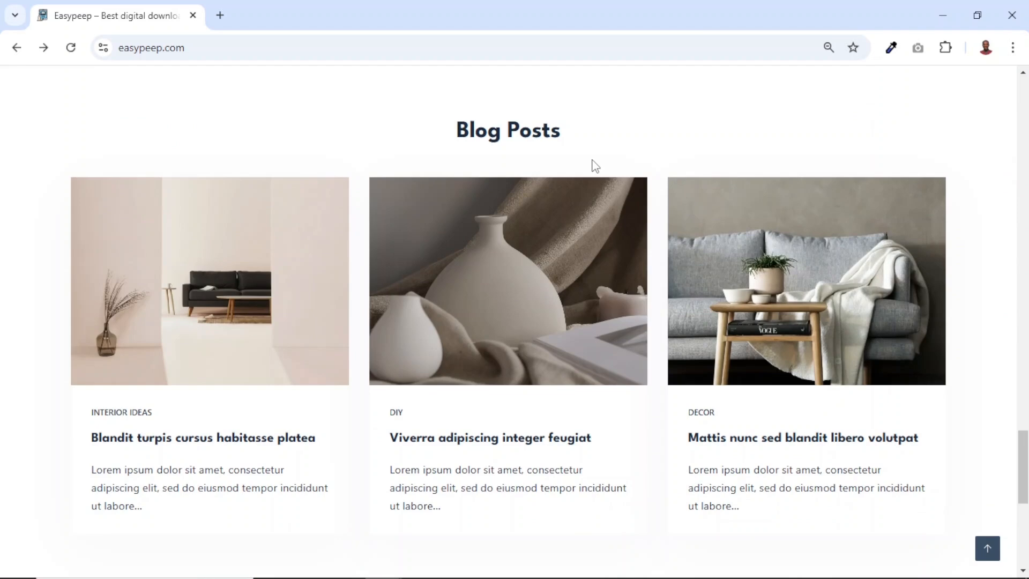
scroll(593, 164, down, 8)
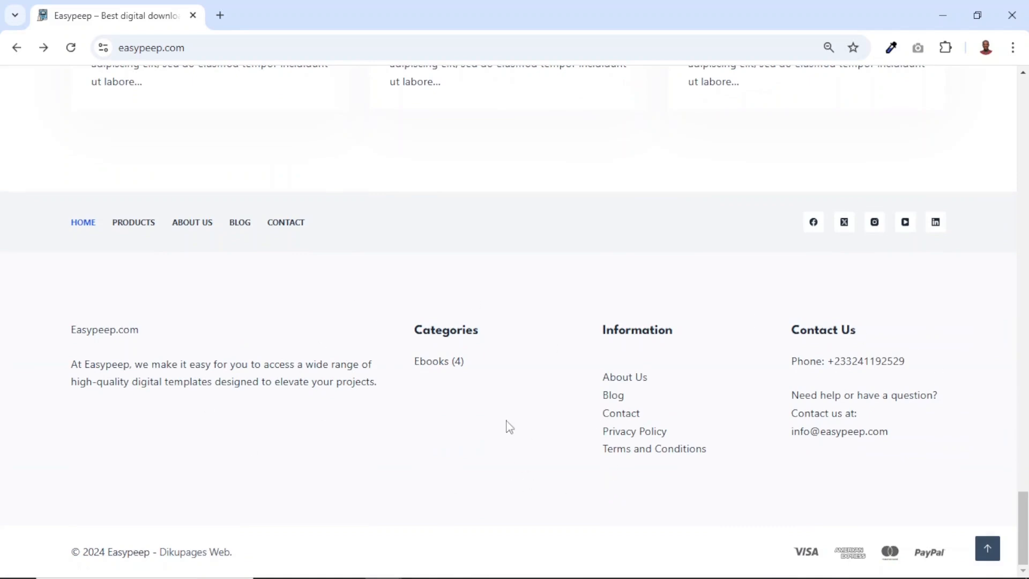
scroll(793, 263, up, 6)
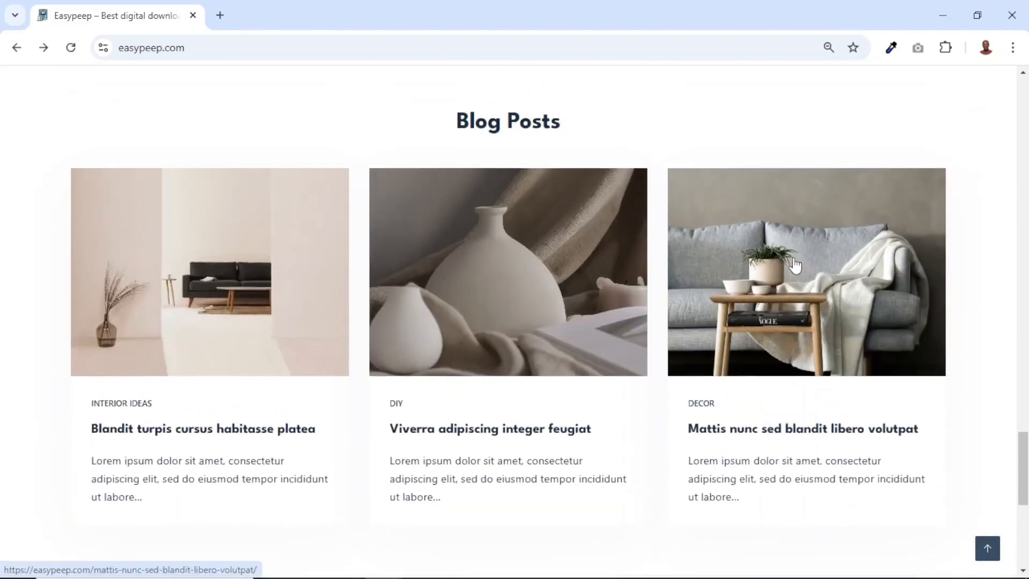
scroll(931, 363, down, 6)
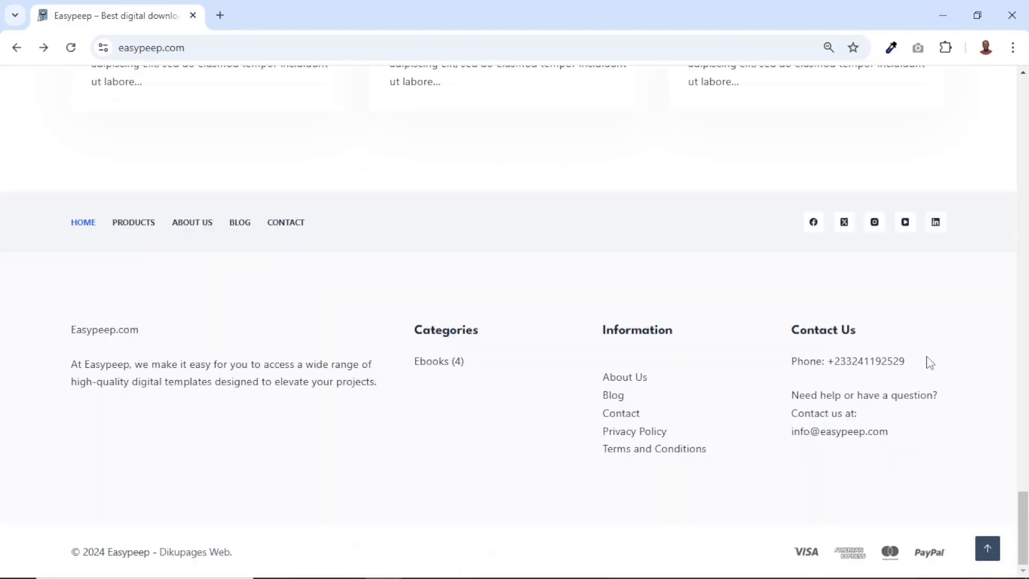
click(988, 558)
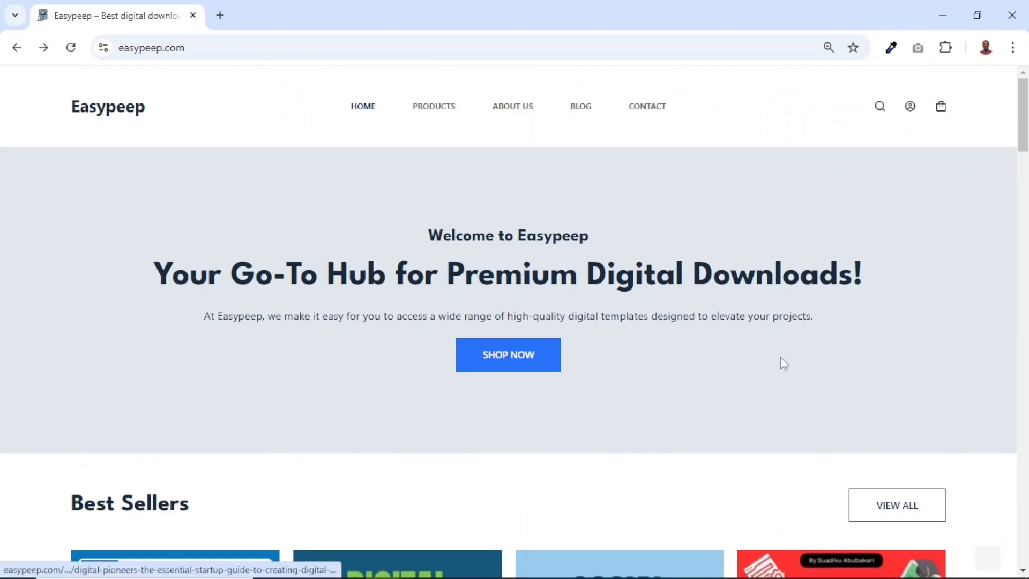
Open the Building Your Brand Online product from Best Sellers and scroll through its page.
scroll(781, 363, down, 6)
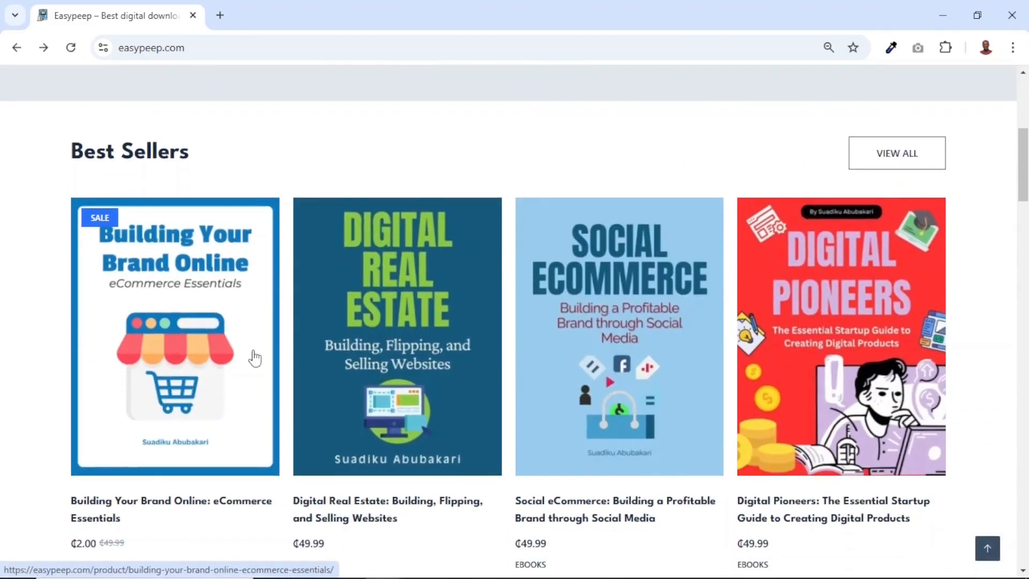
click(220, 354)
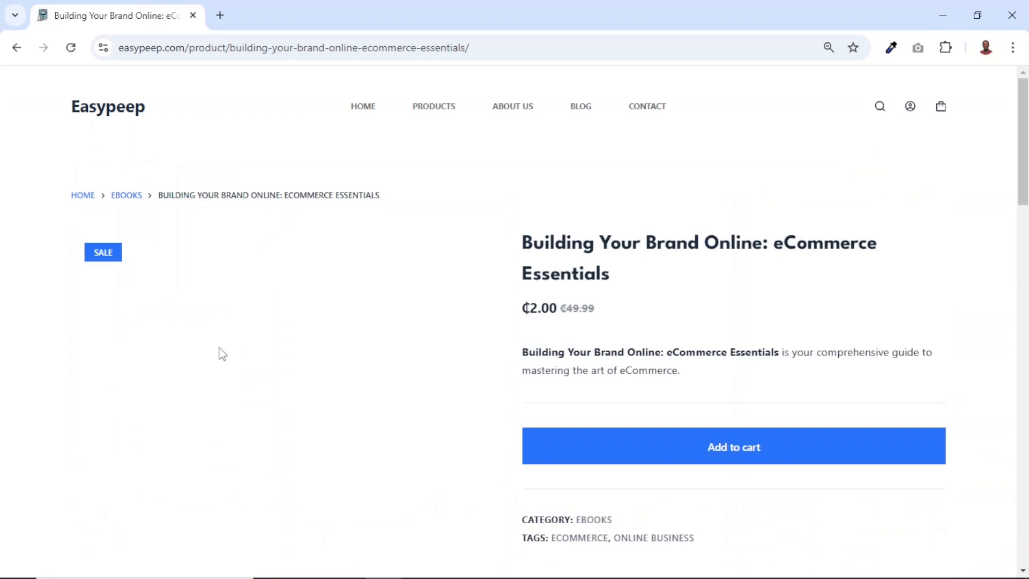
scroll(598, 294, down, 12)
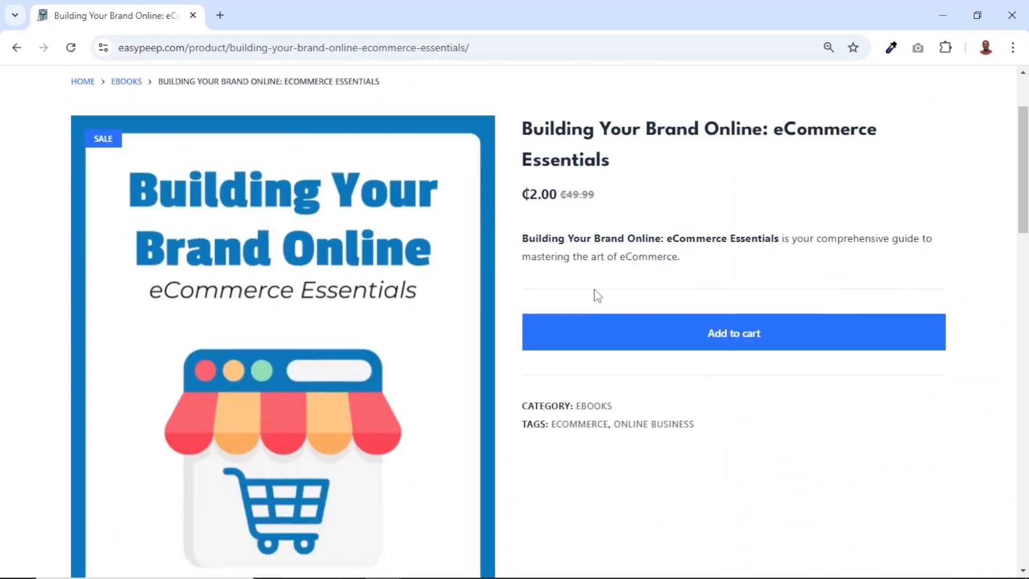
scroll(594, 293, down, 10)
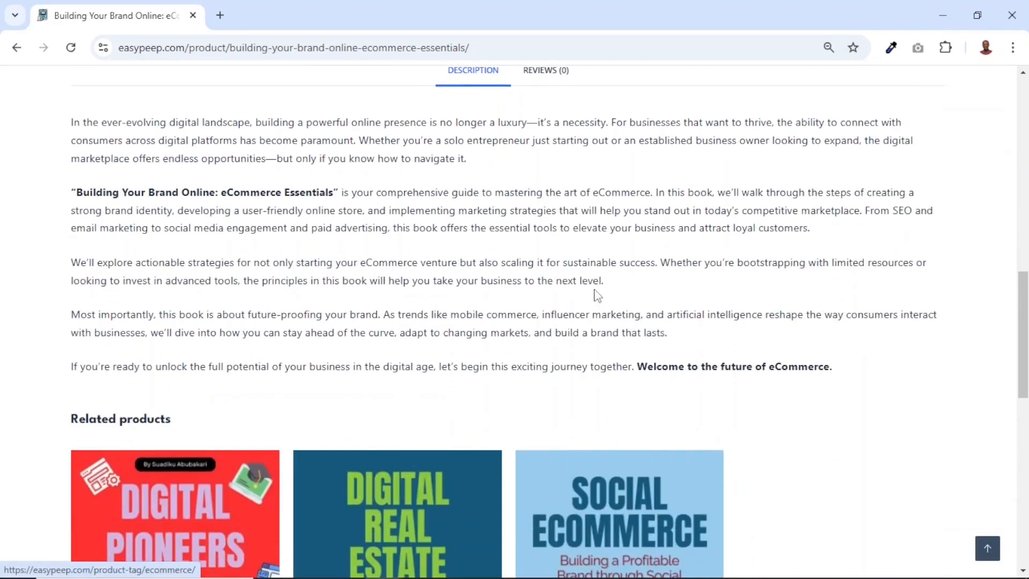
scroll(548, 133, up, 20)
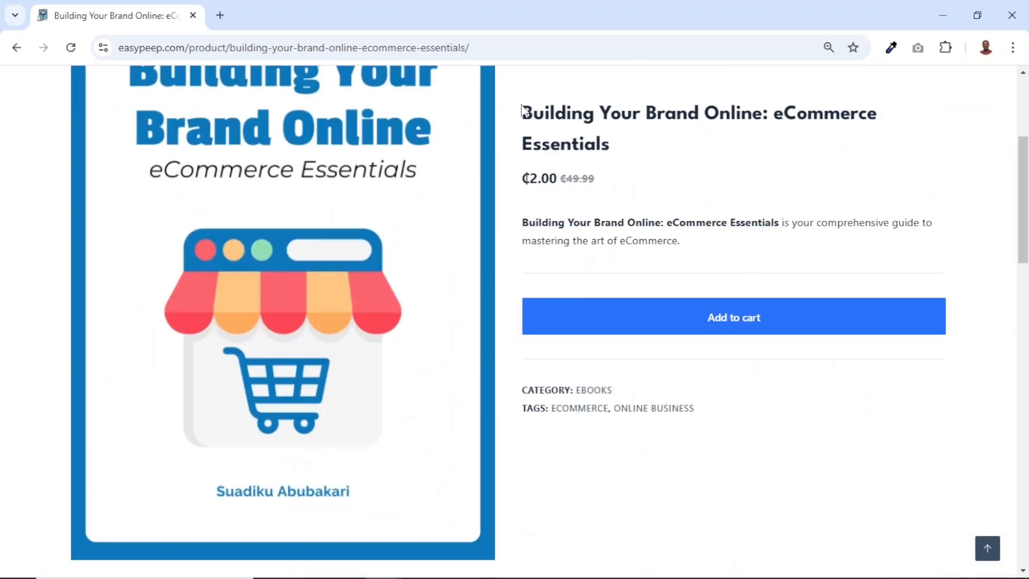
Highlight the product's crossed-out original price and its short description.
drag(598, 182, 583, 138)
click(609, 173)
drag(562, 178, 596, 178)
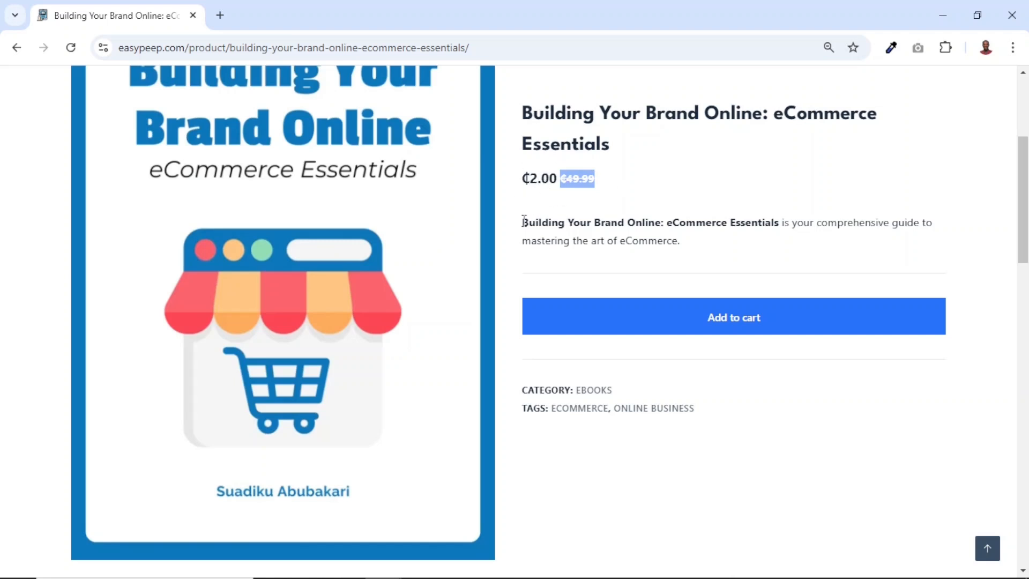
drag(524, 221, 700, 258)
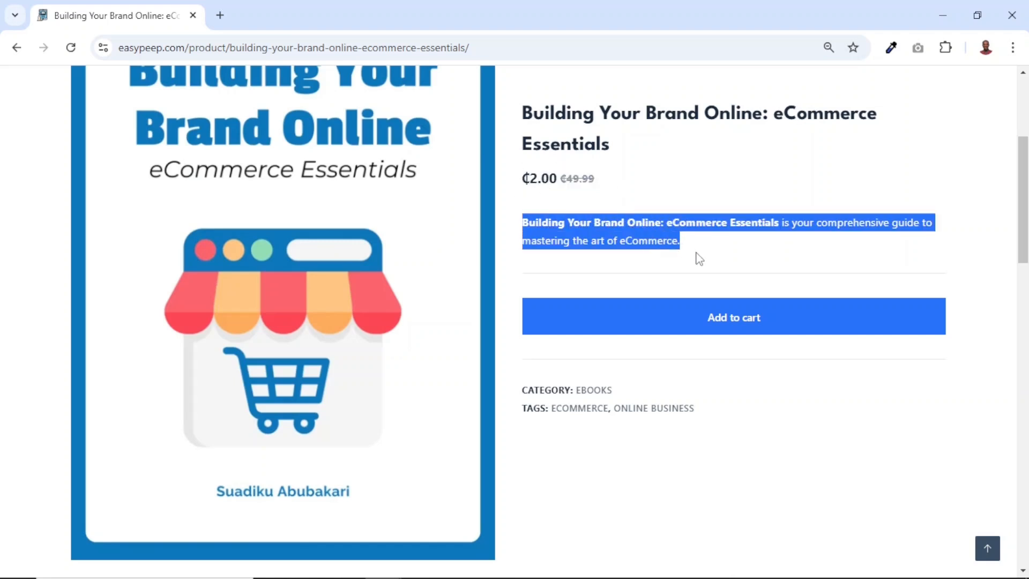
Read through the product's full description section.
scroll(699, 259, down, 3)
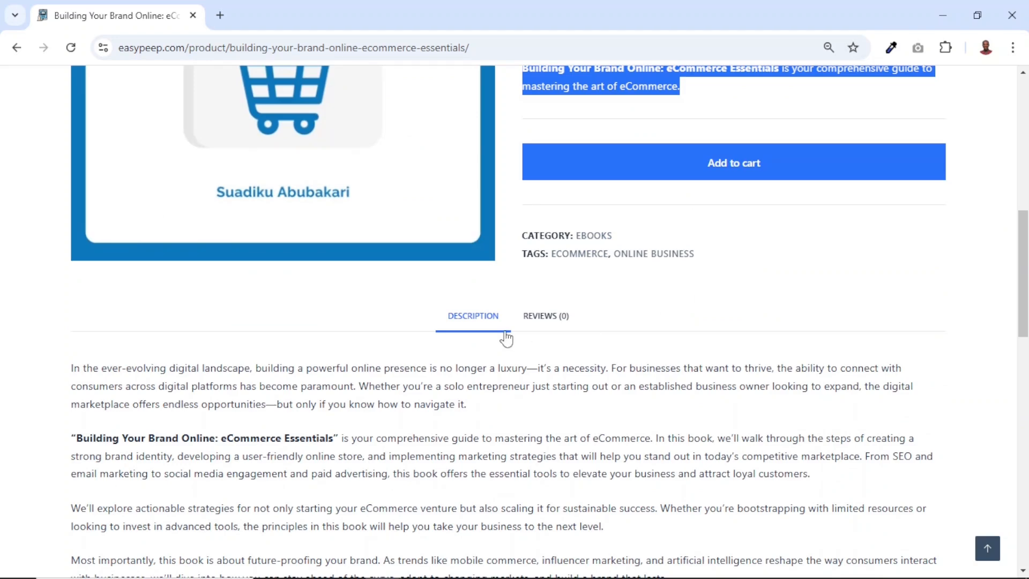
scroll(482, 383, down, 5)
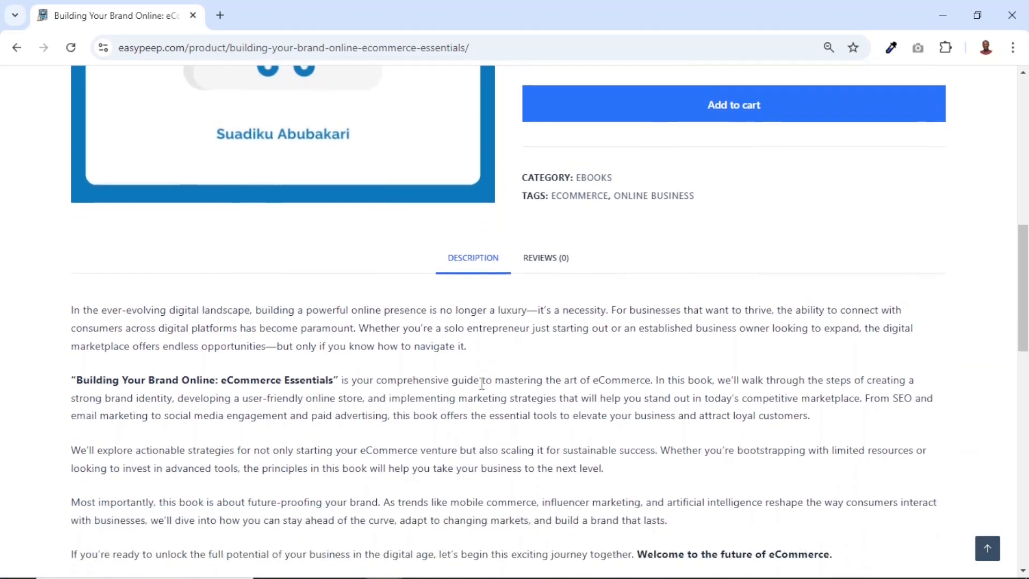
scroll(482, 383, up, 3)
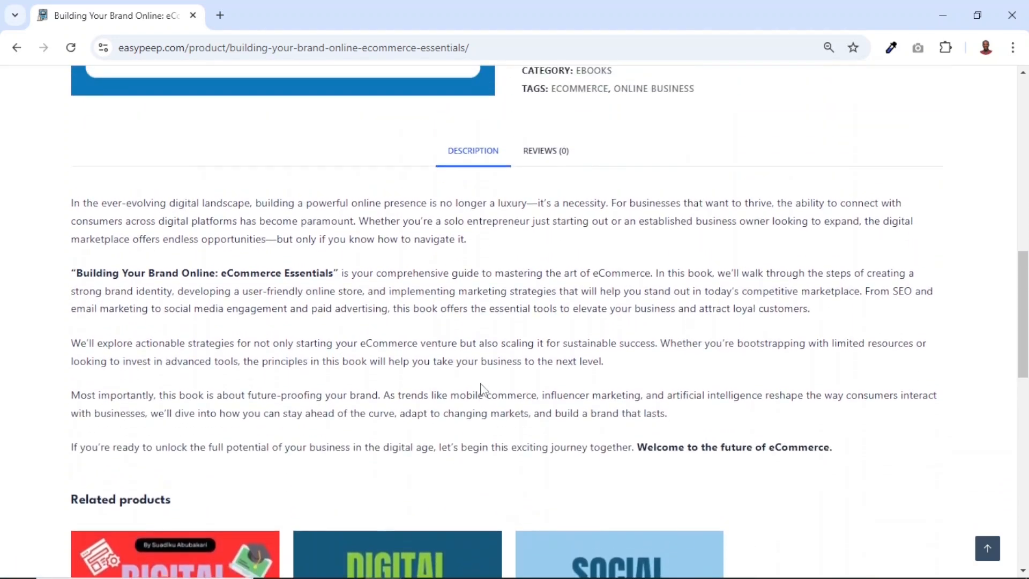
scroll(482, 384, down, 2)
scroll(481, 383, up, 1)
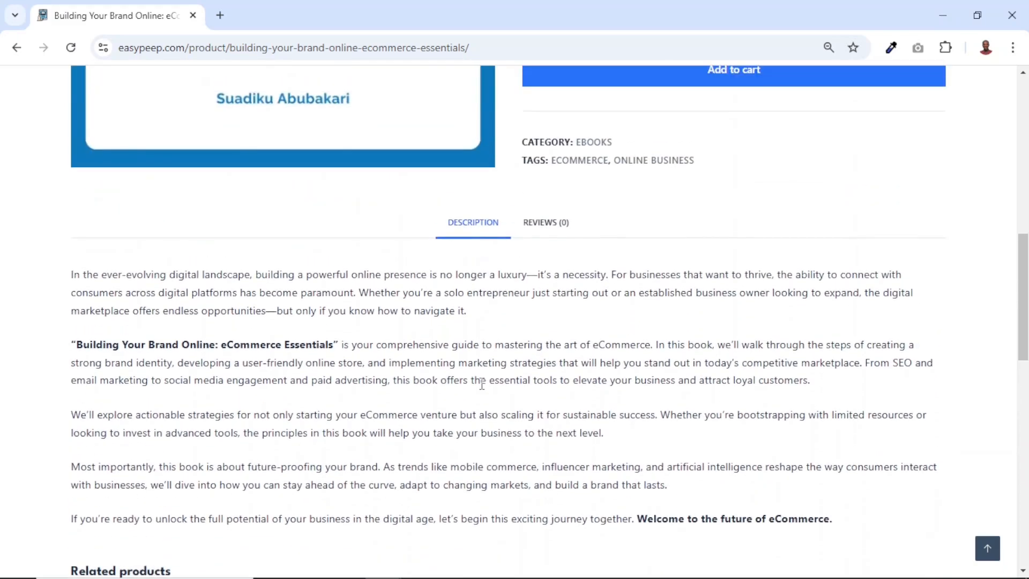
Open the product's Reviews tab and scroll through the review form.
click(544, 230)
scroll(636, 257, up, 4)
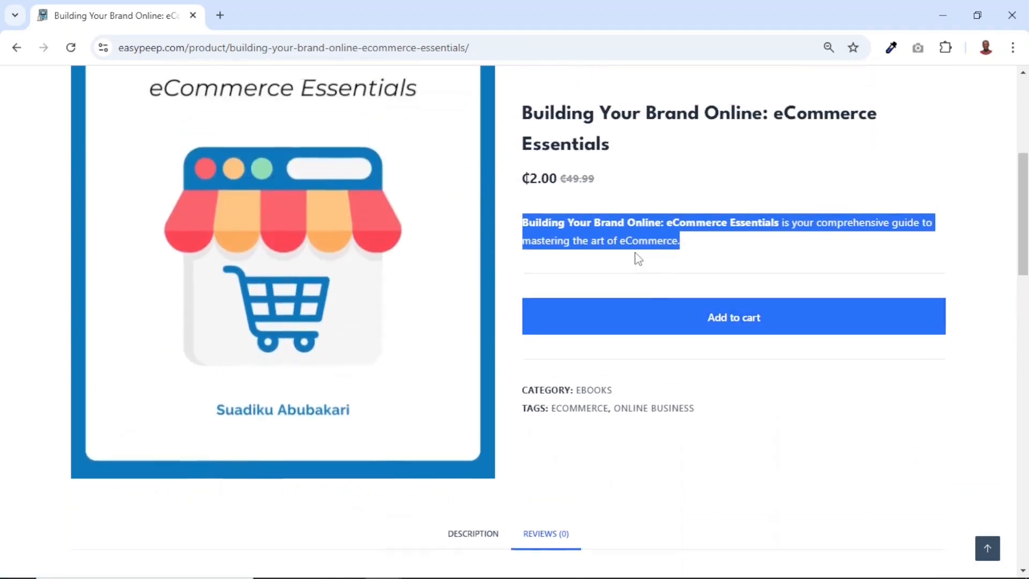
scroll(637, 257, down, 9)
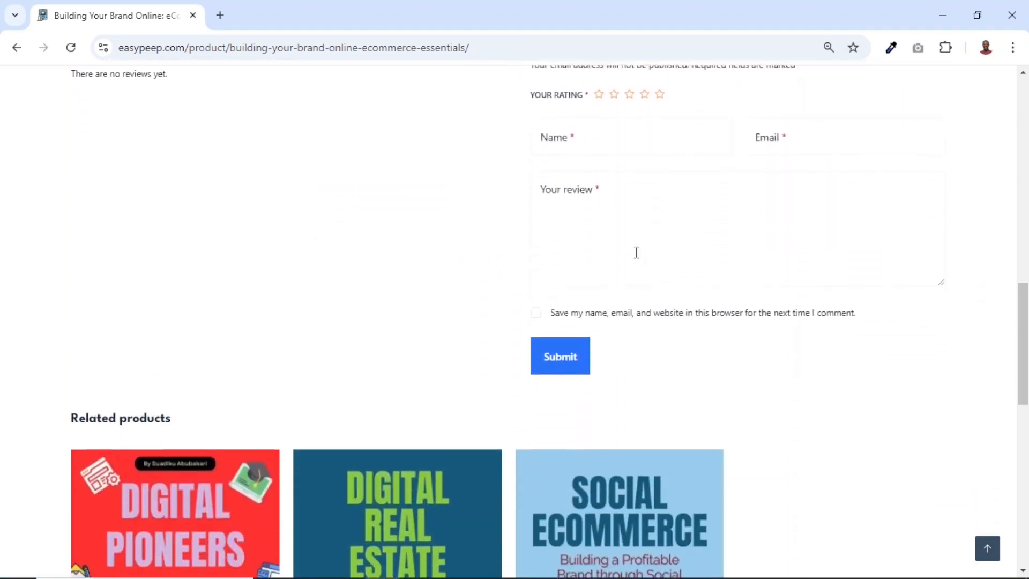
scroll(636, 251, down, 1)
scroll(637, 257, up, 5)
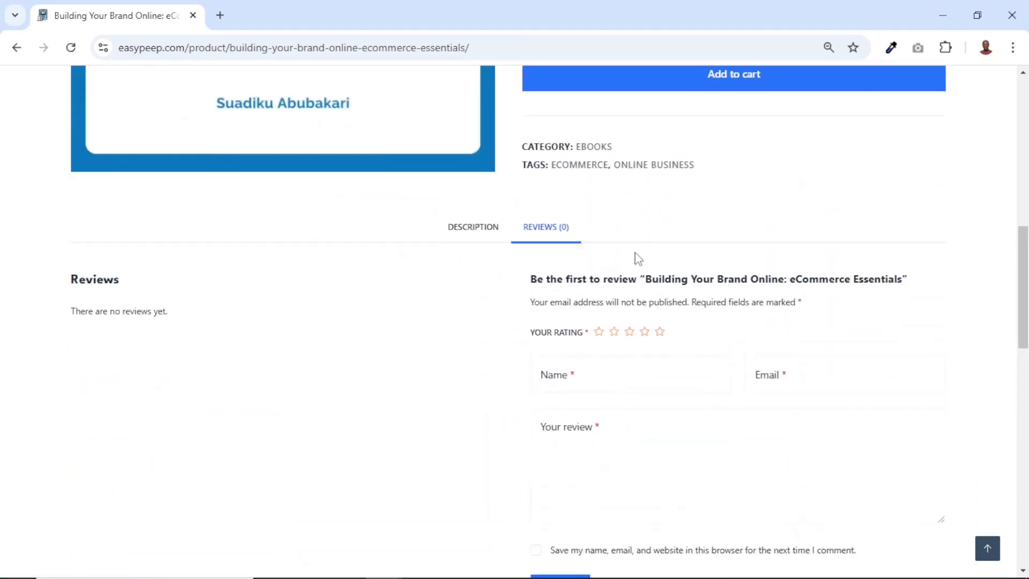
Switch back to the Description tab and scroll down to the Related products.
click(467, 249)
scroll(468, 250, down, 5)
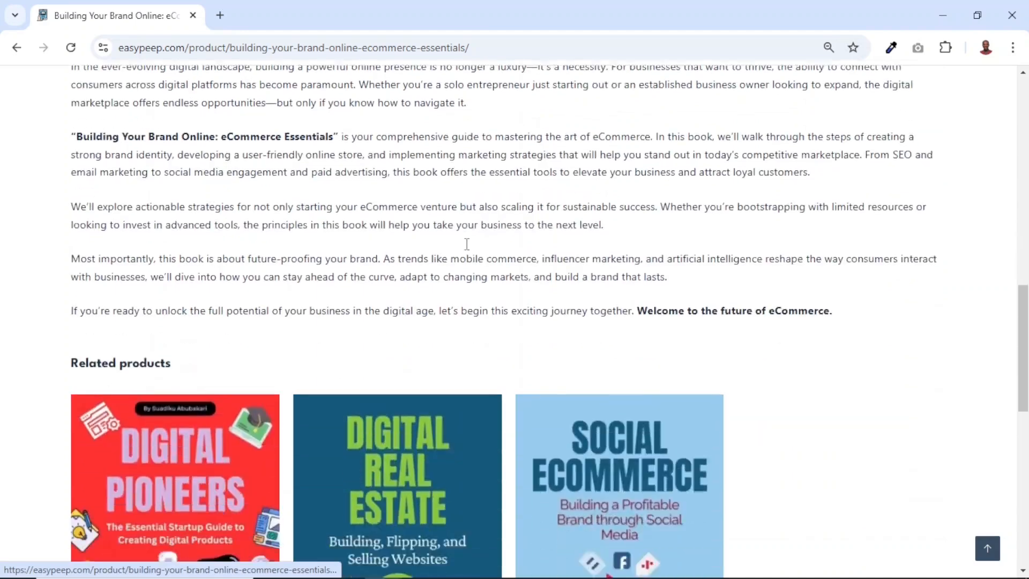
scroll(300, 349, down, 4)
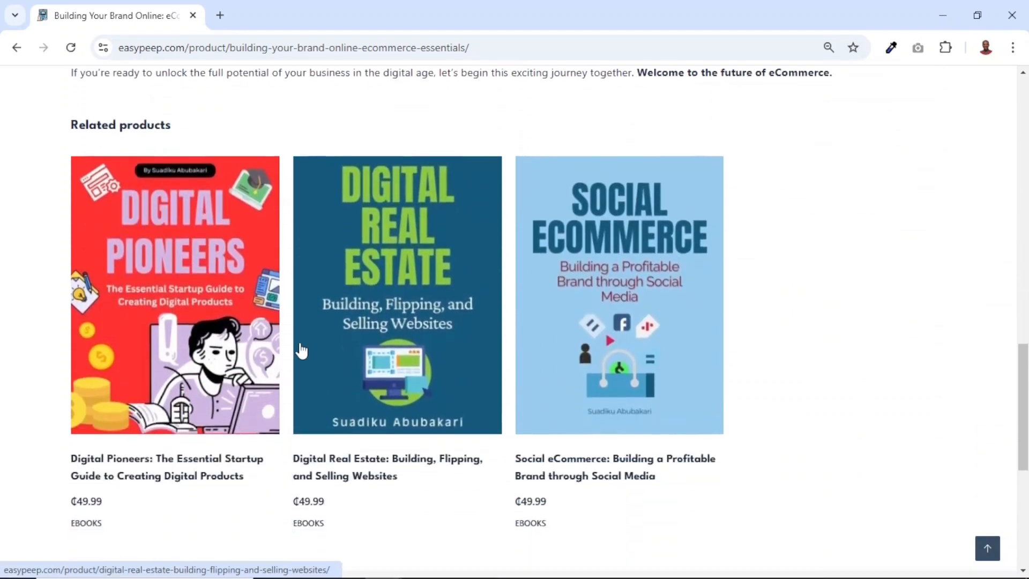
scroll(300, 348, up, 14)
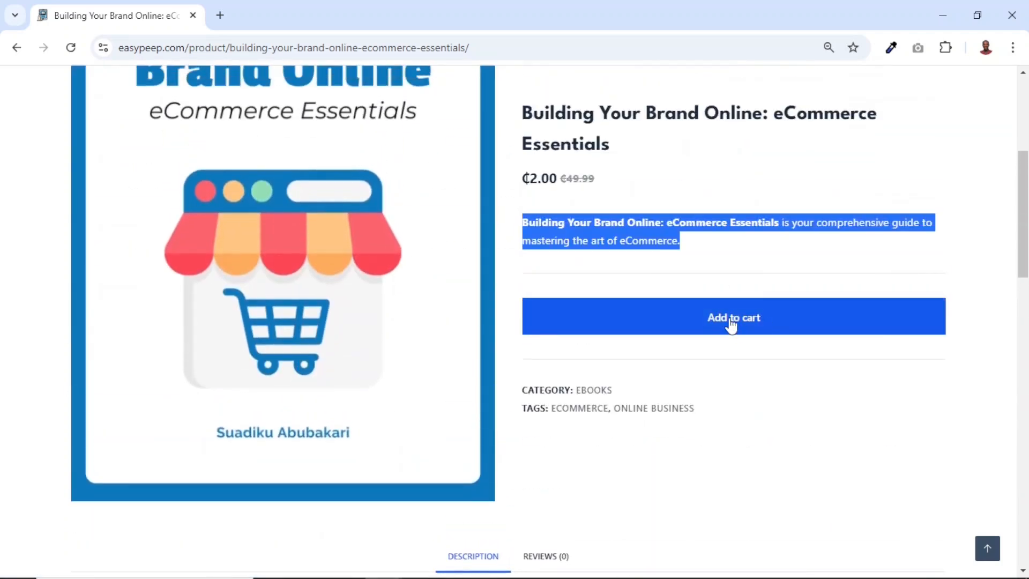
Add the Building Your Brand Online ebook to the cart and open the cart page from the cart dropdown.
click(732, 322)
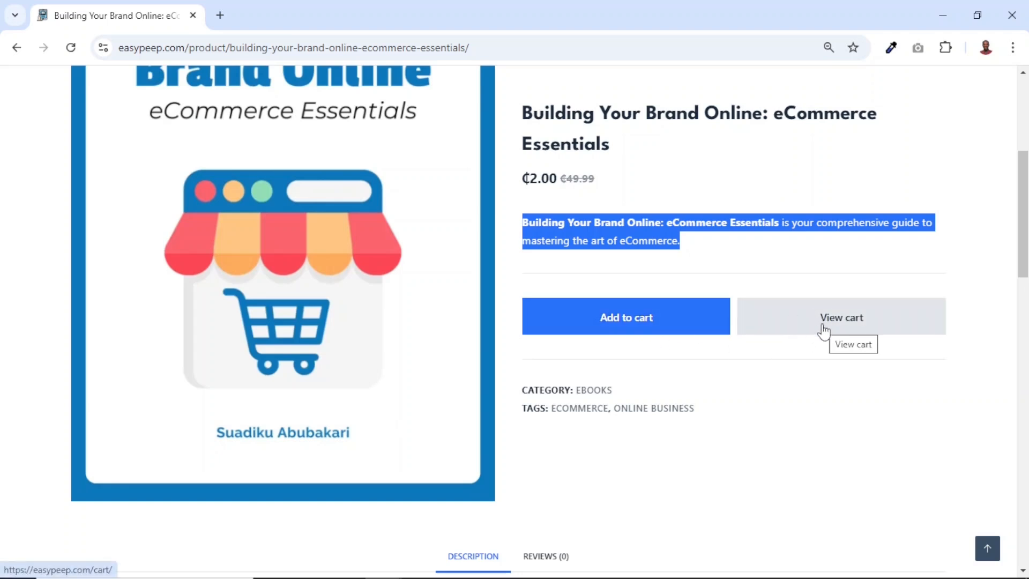
scroll(824, 329, up, 2)
mouse_move(945, 105)
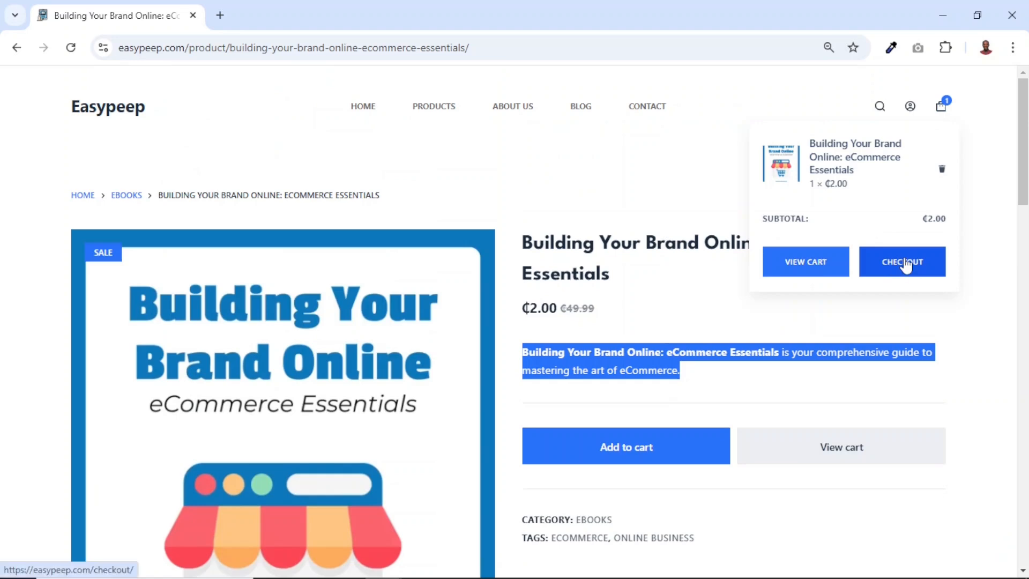
click(794, 270)
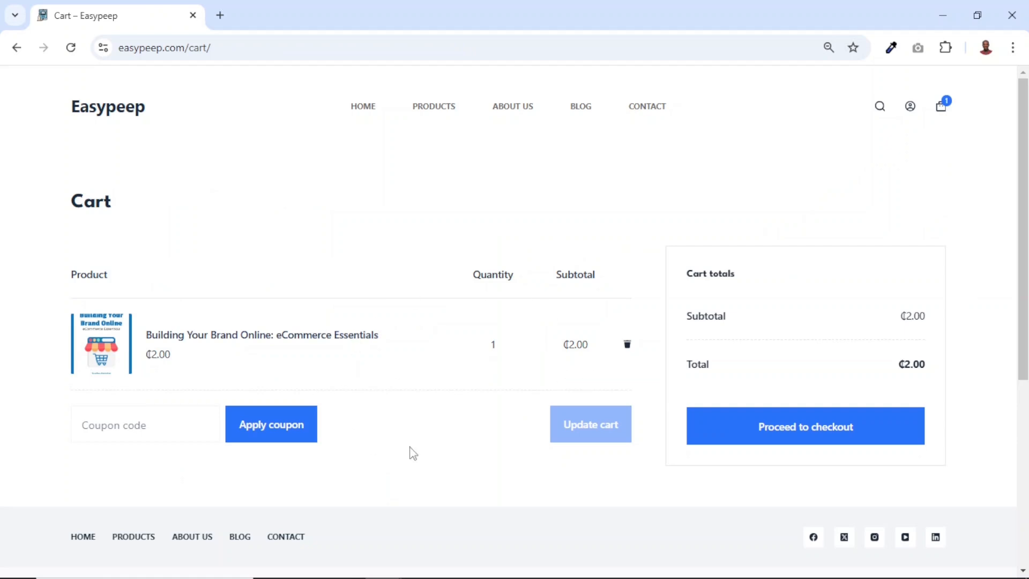
Proceed from the cart to the checkout page.
click(167, 428)
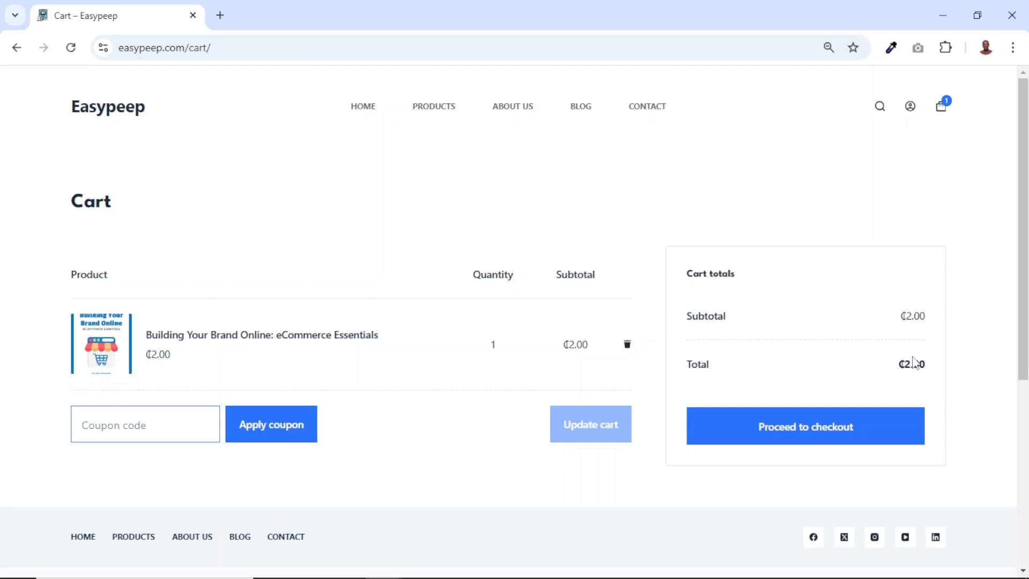
click(810, 442)
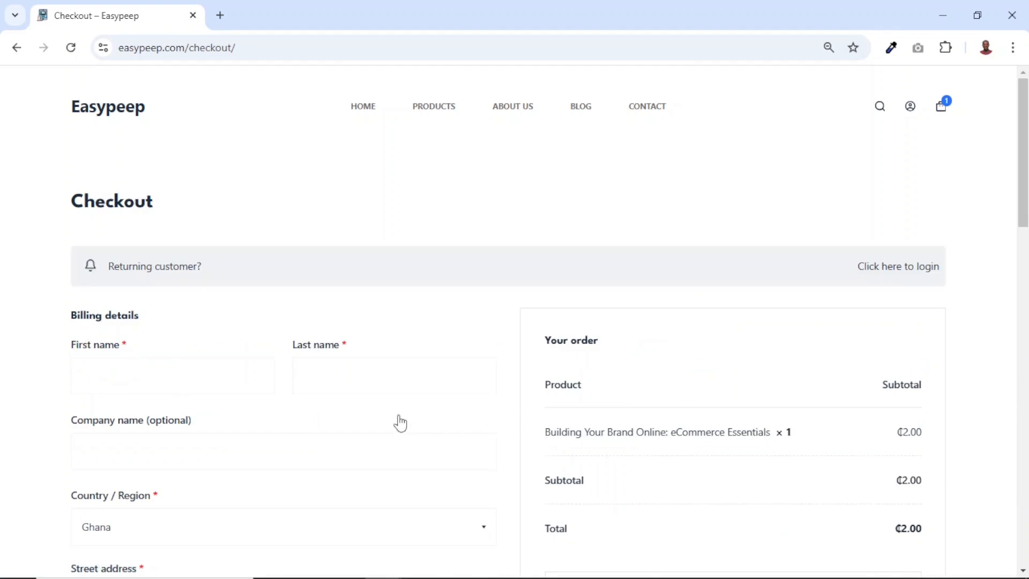
Scroll through the checkout page's billing details and order summary.
scroll(400, 423, down, 8)
scroll(400, 423, up, 8)
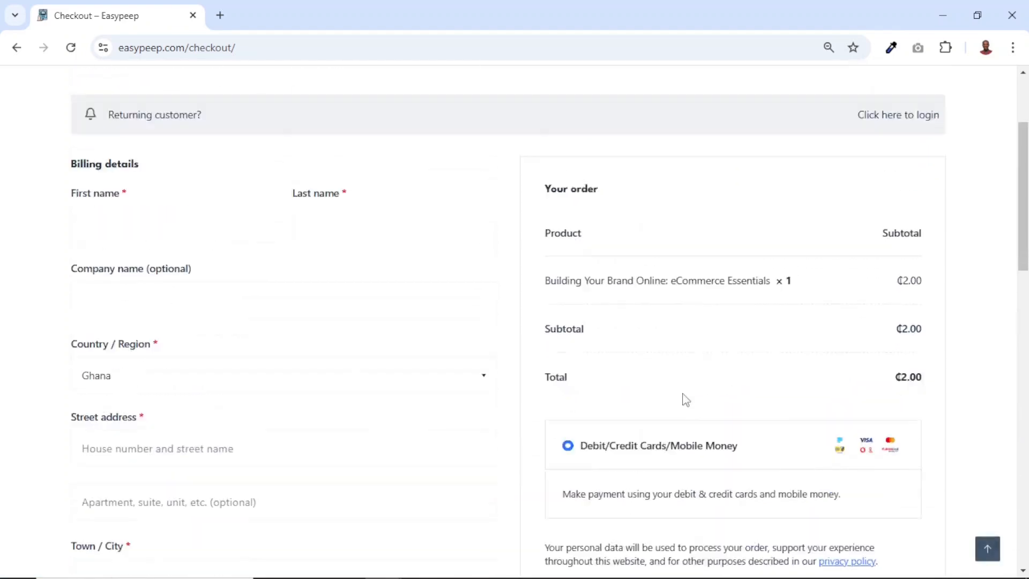
scroll(738, 416, down, 11)
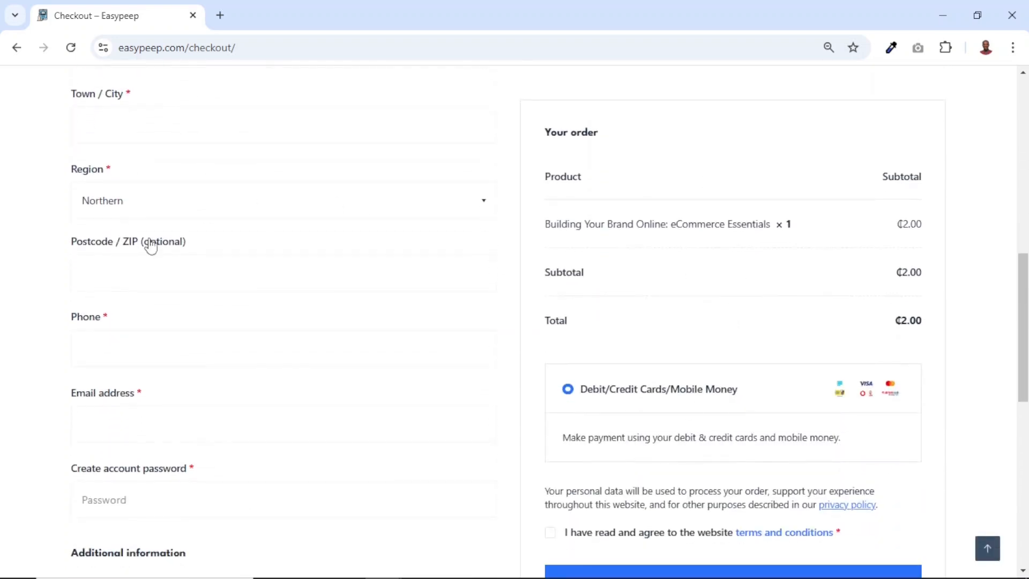
scroll(360, 458, down, 2)
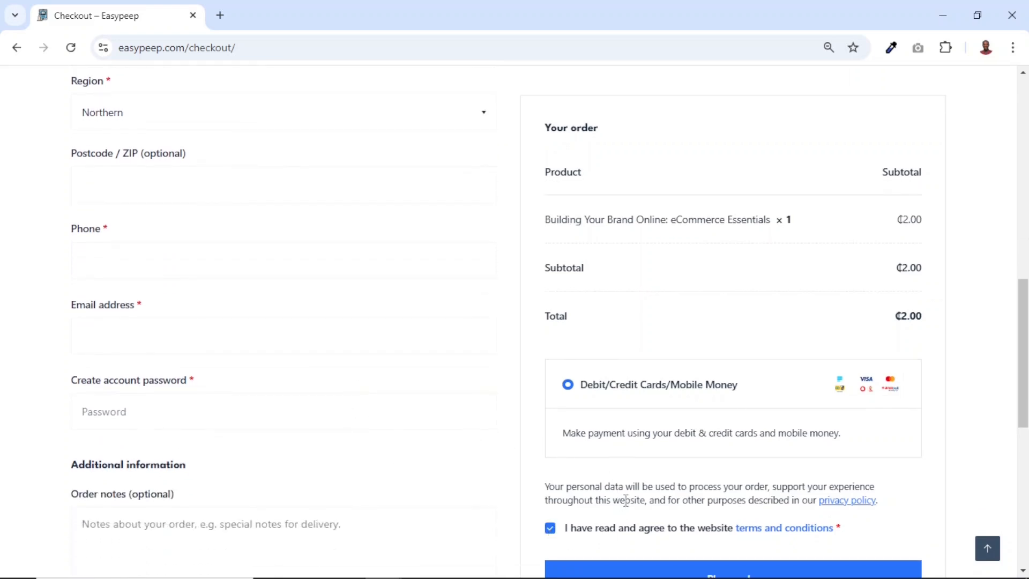
scroll(625, 503, down, 3)
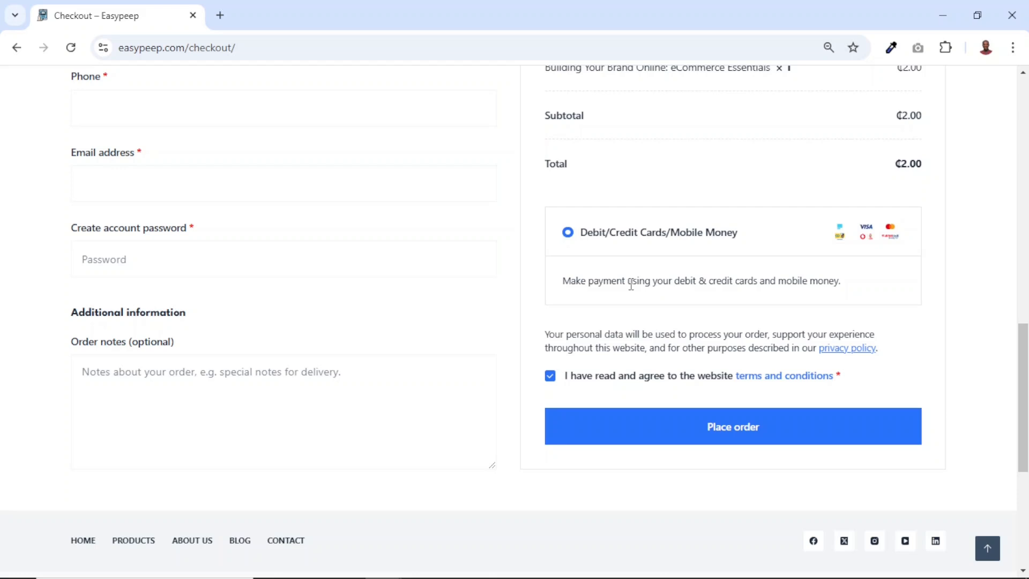
scroll(835, 309, up, 3)
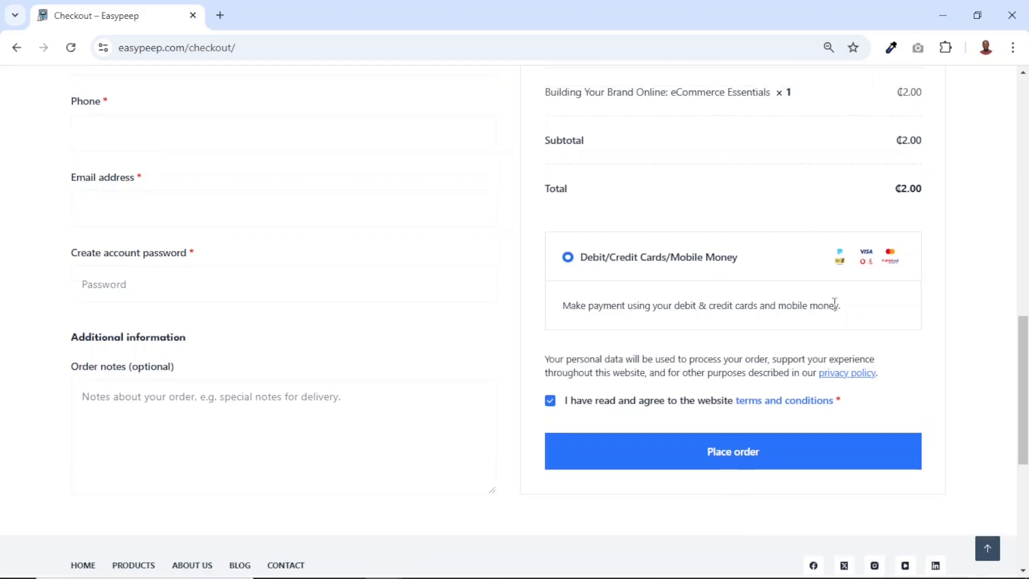
scroll(836, 309, up, 4)
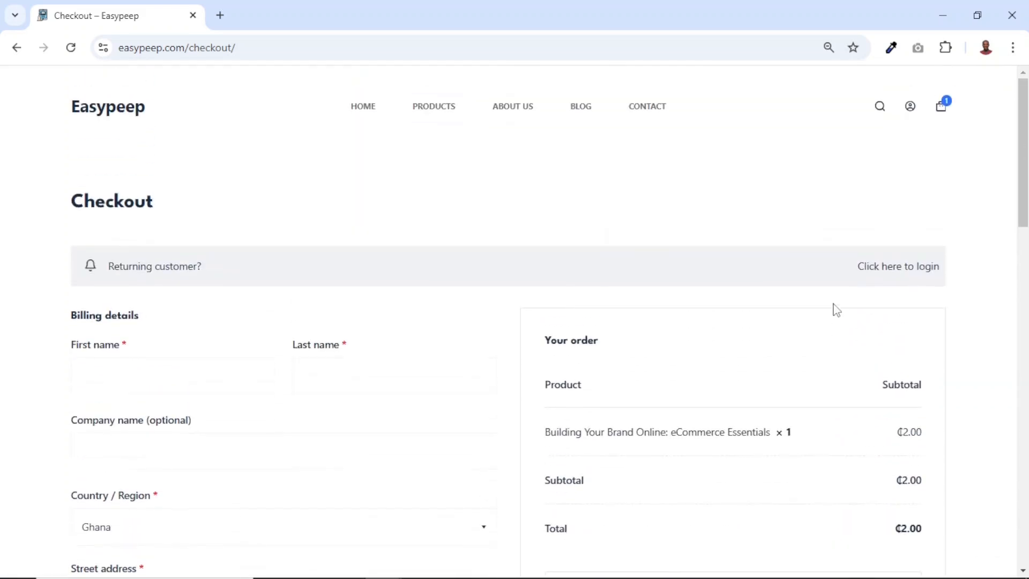
scroll(837, 310, down, 10)
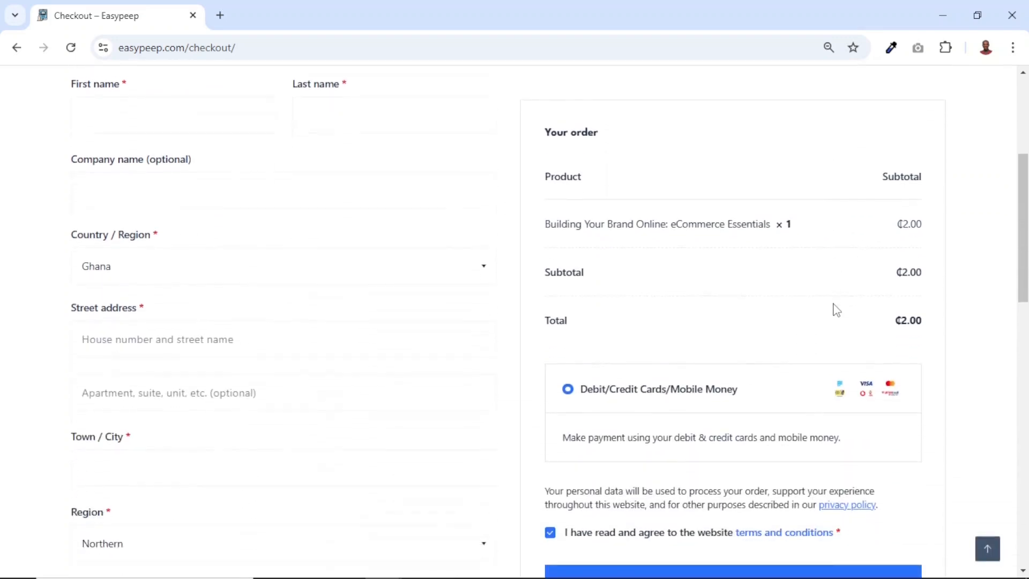
scroll(836, 310, down, 1)
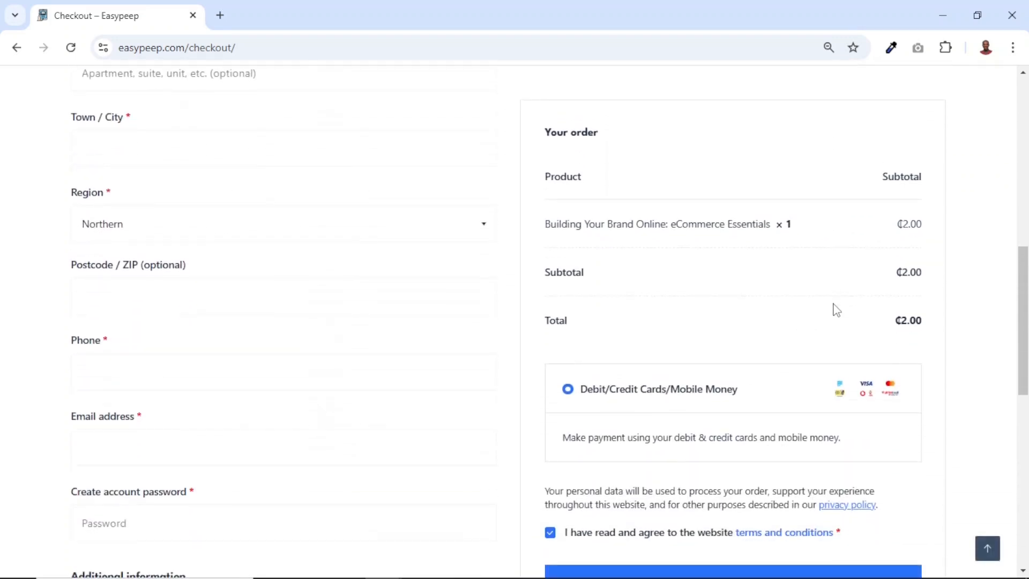
scroll(837, 309, up, 11)
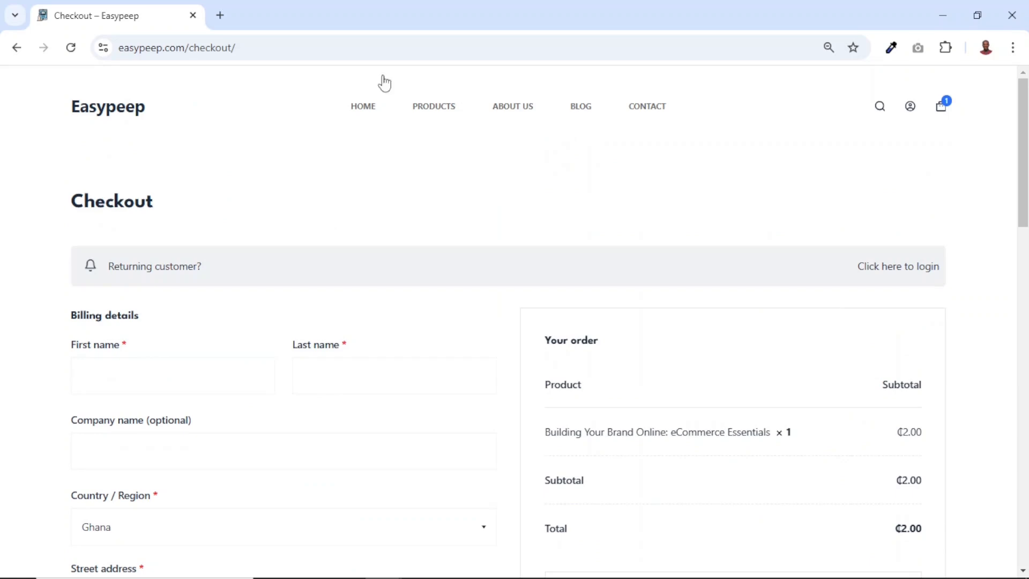
Open dikupages.com/hostinger in a new browser tab.
click(124, 115)
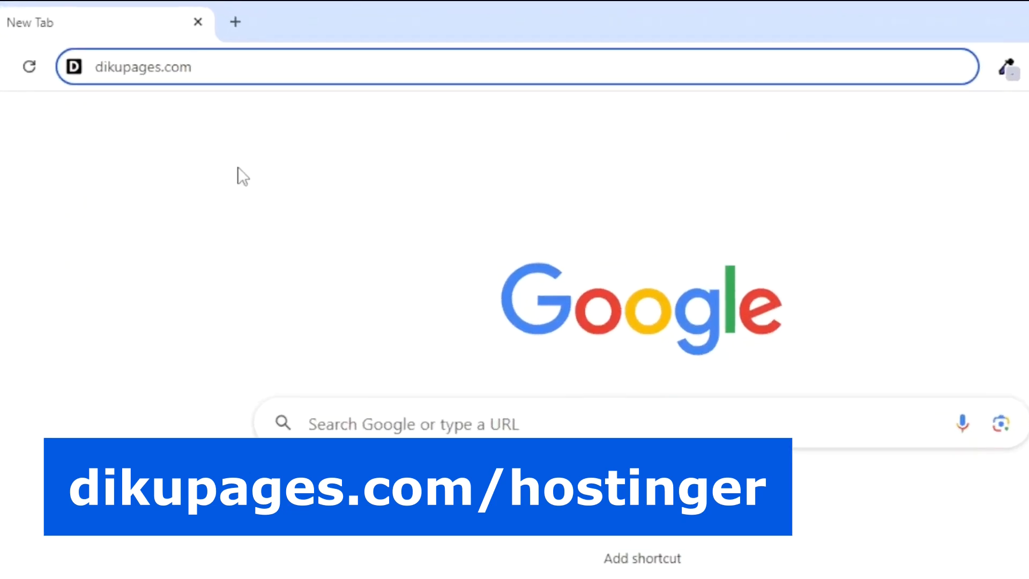
text(/hostinger)
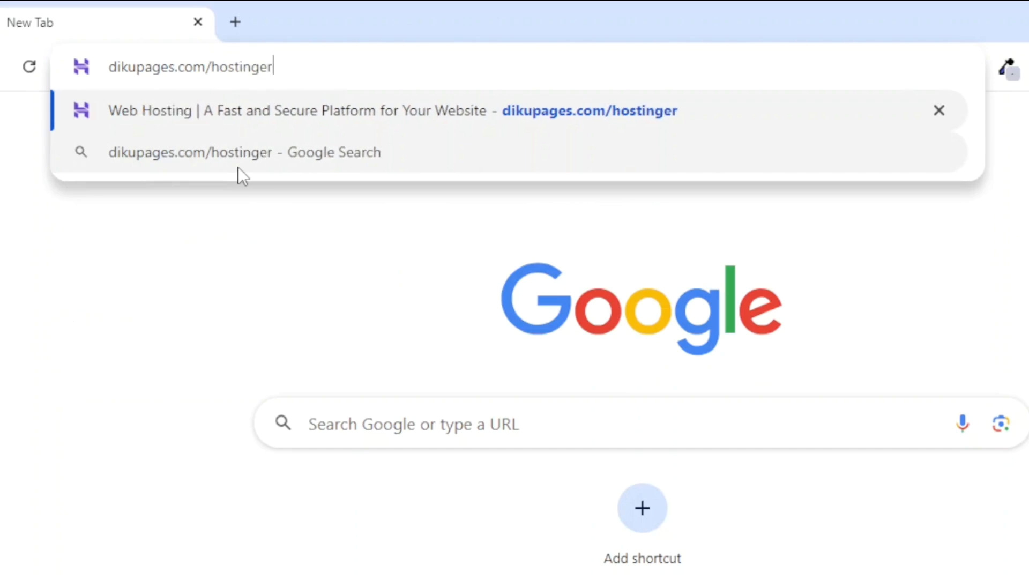
key(Return)
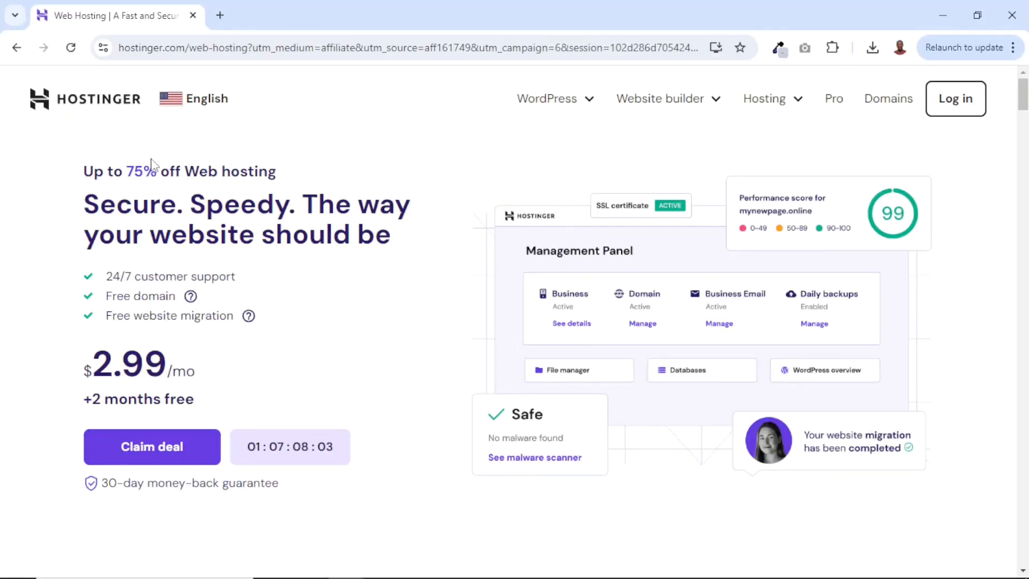
Highlight the Hostinger page's 'Up to 75% off Web hosting' headline.
scroll(506, 326, down, 8)
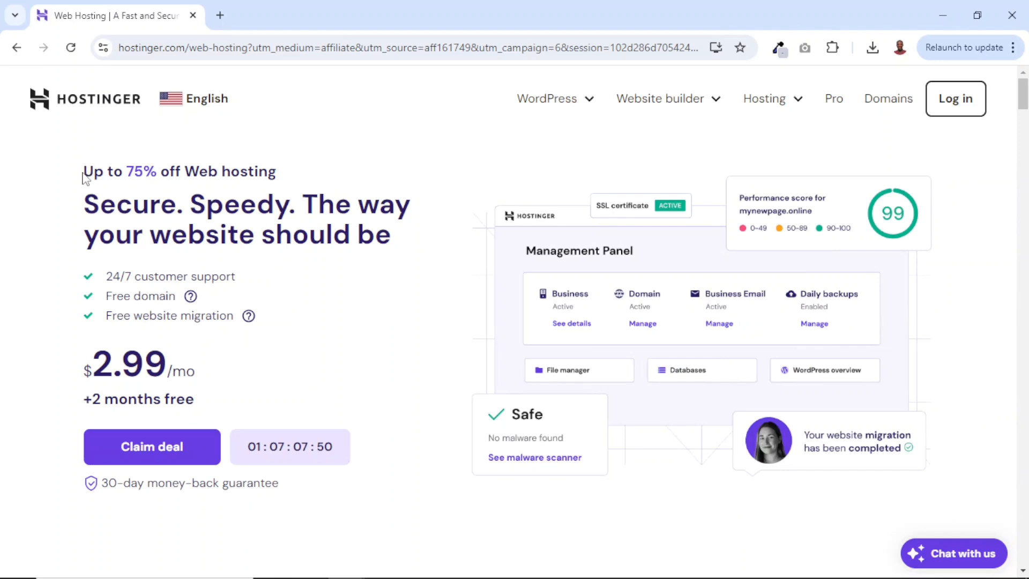
drag(84, 172, 279, 172)
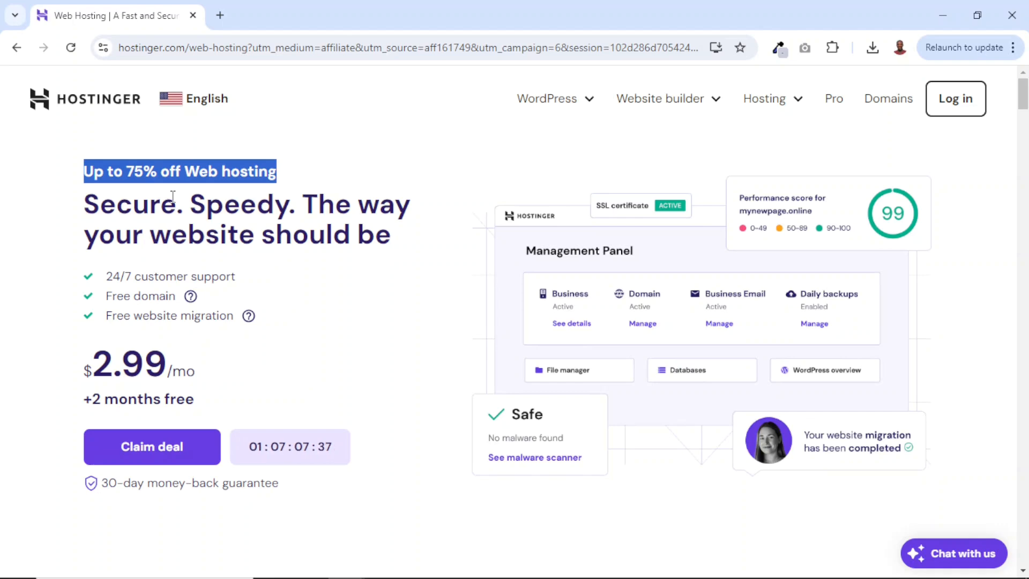
Scroll through and compare the Premium, Business and Cloud Startup hosting plans and their features.
scroll(395, 344, down, 15)
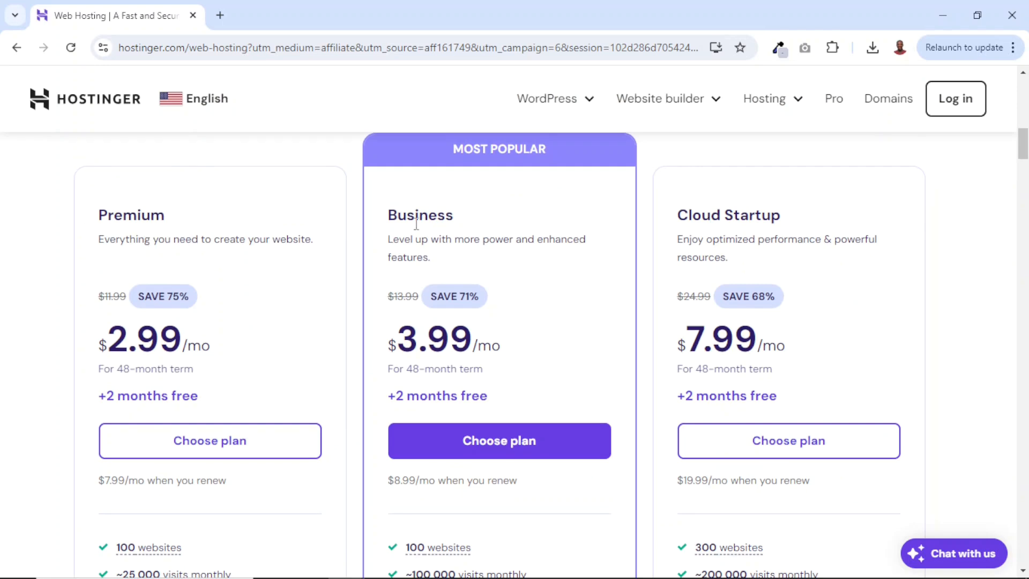
scroll(799, 236, down, 3)
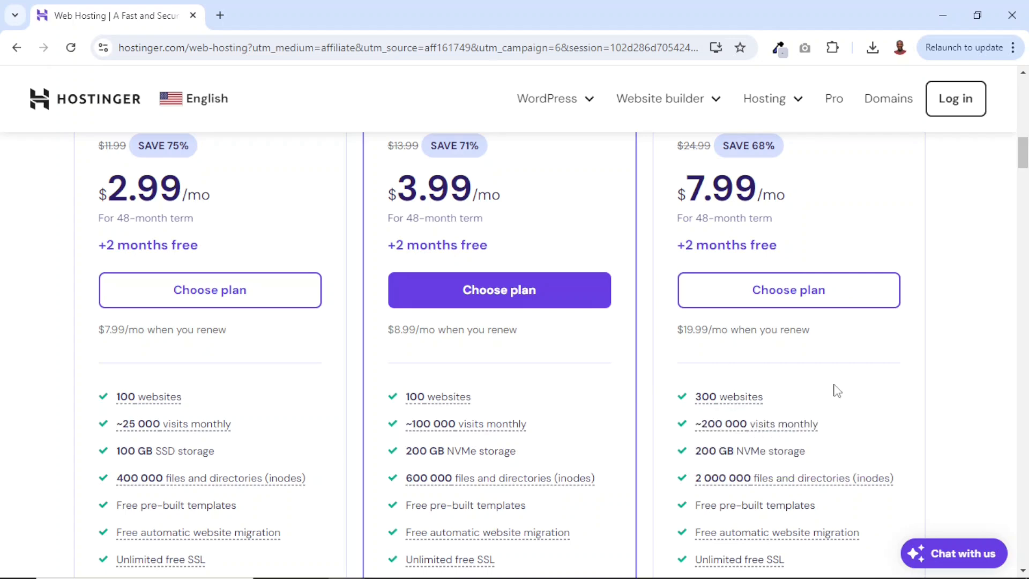
scroll(842, 389, up, 3)
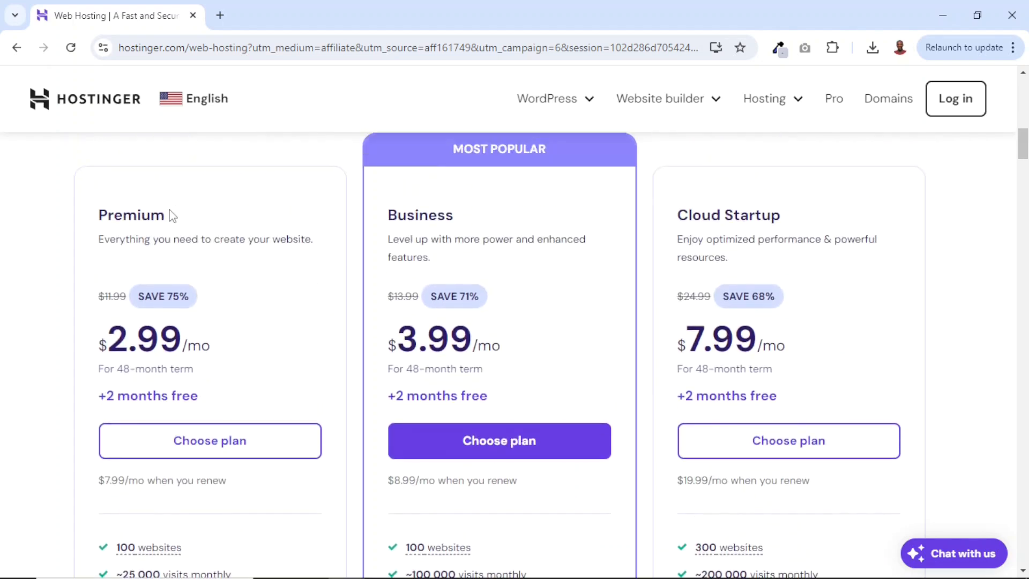
scroll(488, 238, down, 8)
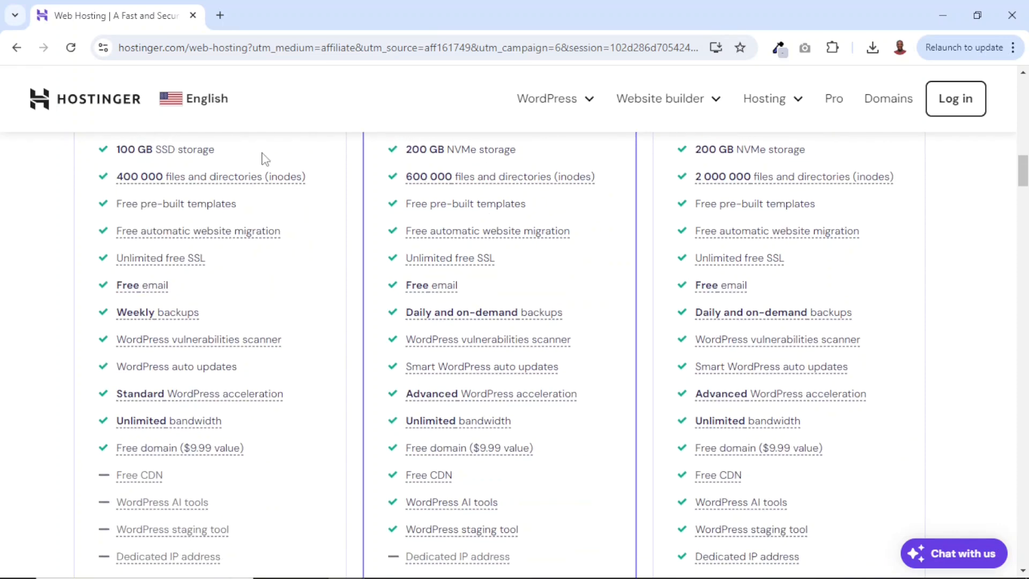
mouse_move(457, 179)
mouse_move(185, 317)
mouse_move(419, 320)
scroll(554, 328, up, 7)
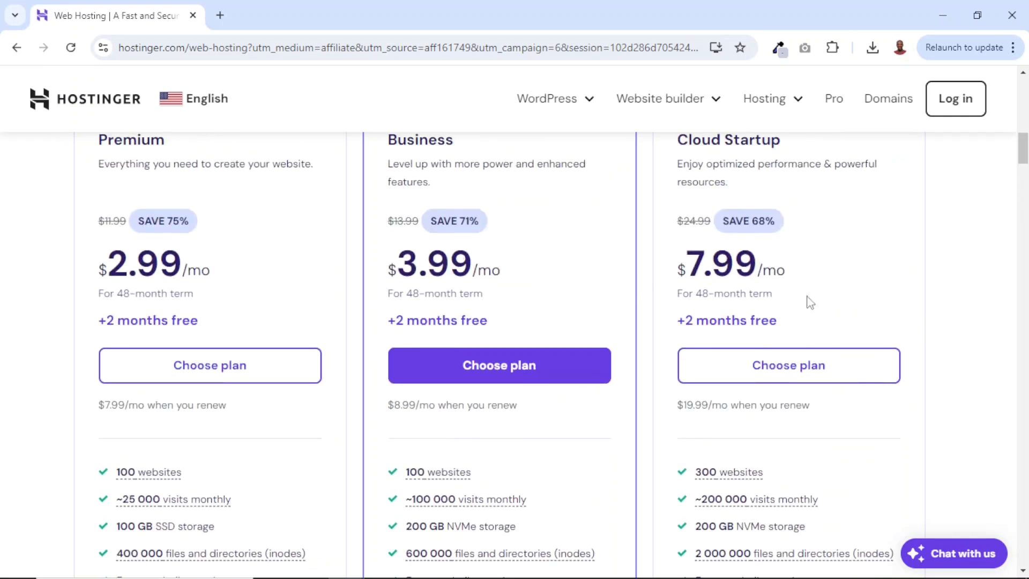
scroll(315, 259, up, 1)
scroll(303, 262, down, 1)
Choose the Premium hosting plan and scroll through the order, account and payment sections of the cart.
click(195, 379)
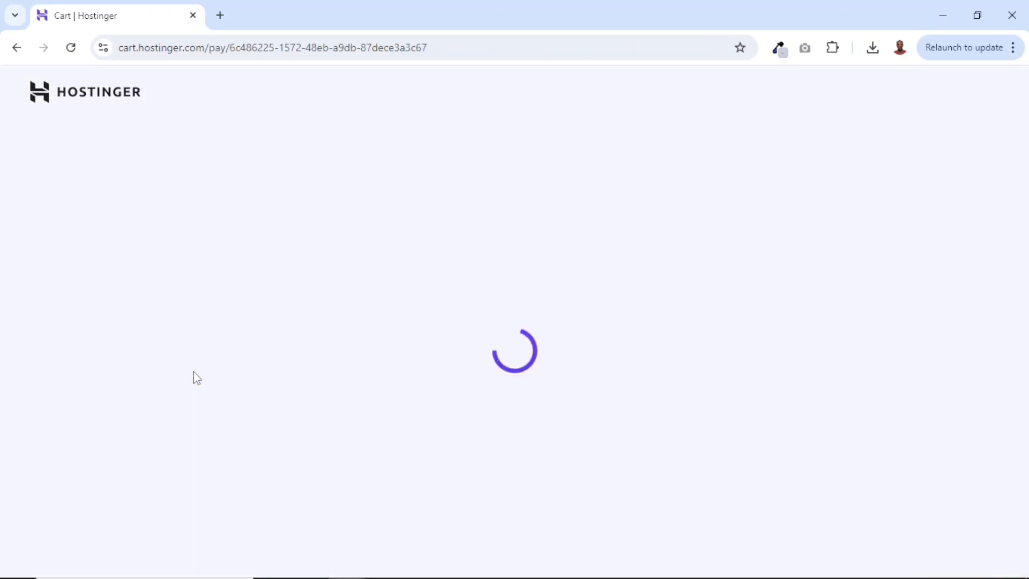
scroll(249, 360, down, 1)
scroll(249, 361, down, 2)
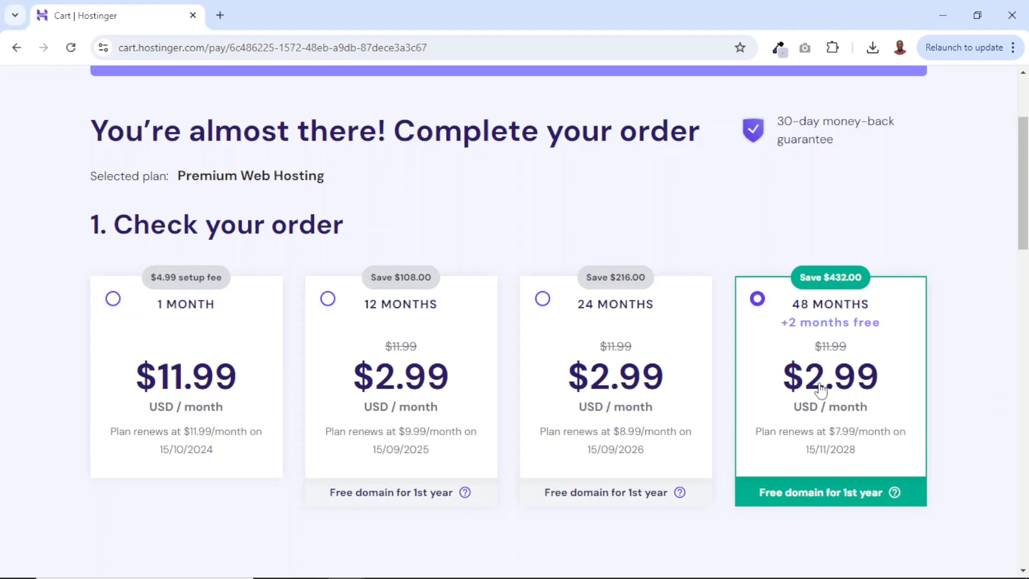
scroll(820, 390, down, 8)
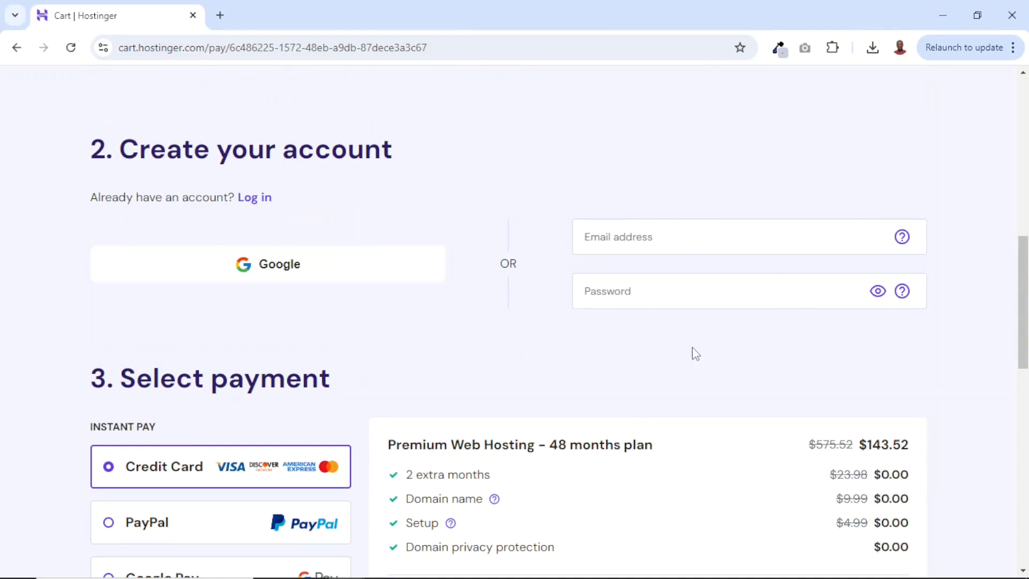
scroll(695, 354, down, 4)
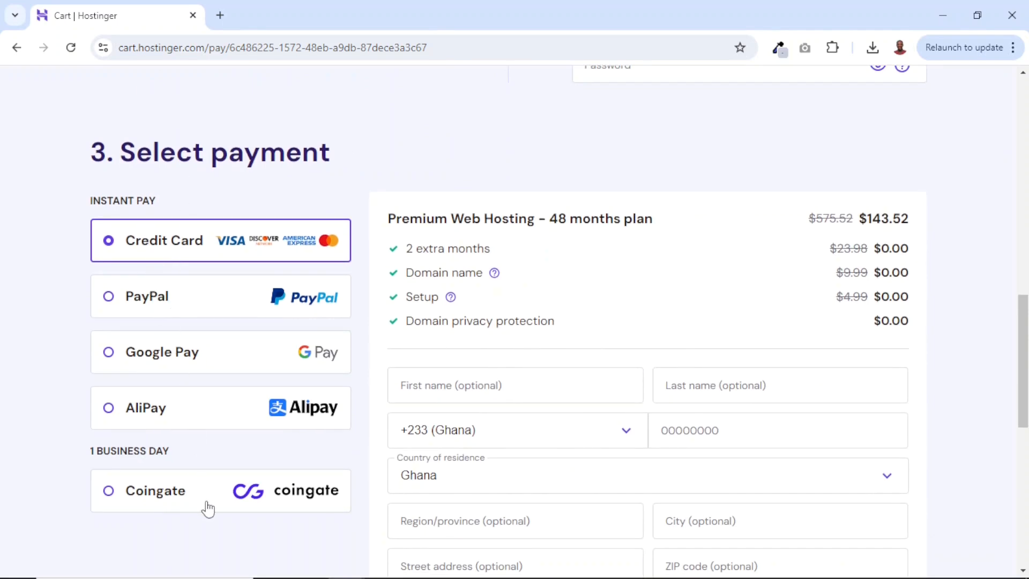
scroll(859, 114, down, 2)
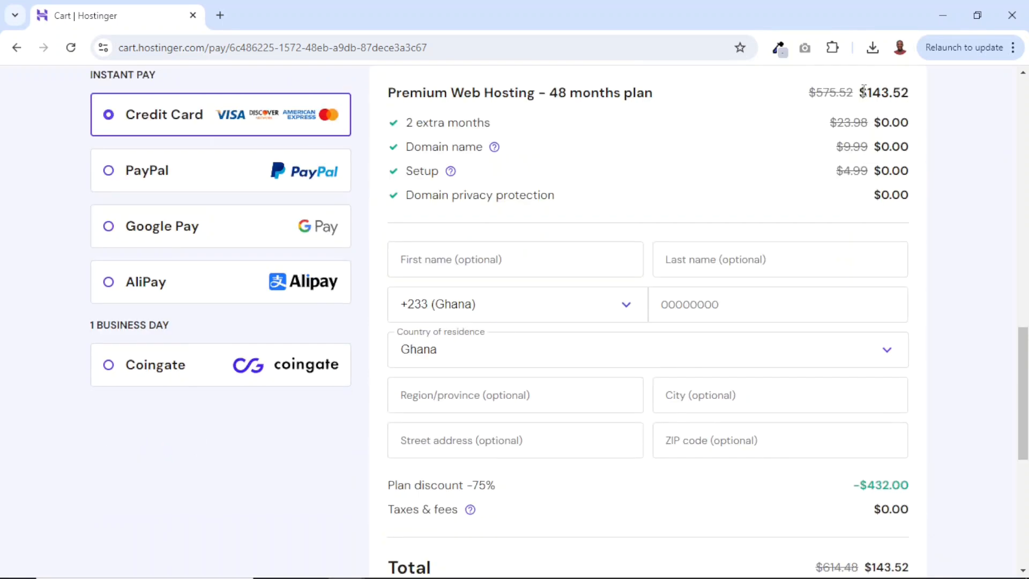
Highlight the Premium plan price, the plan discount and the order total in the cart summary.
drag(861, 92, 912, 98)
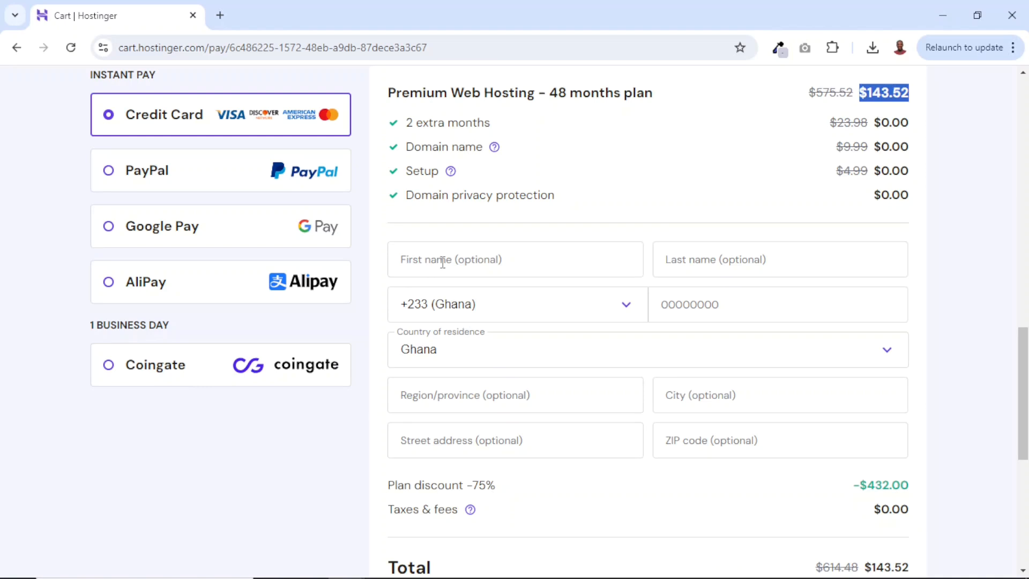
click(443, 262)
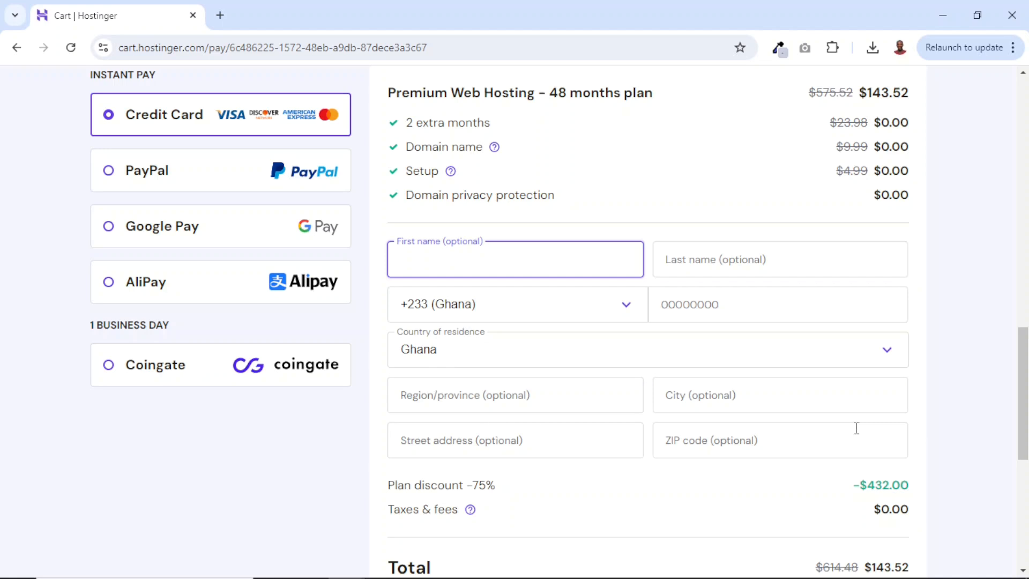
scroll(857, 427, down, 4)
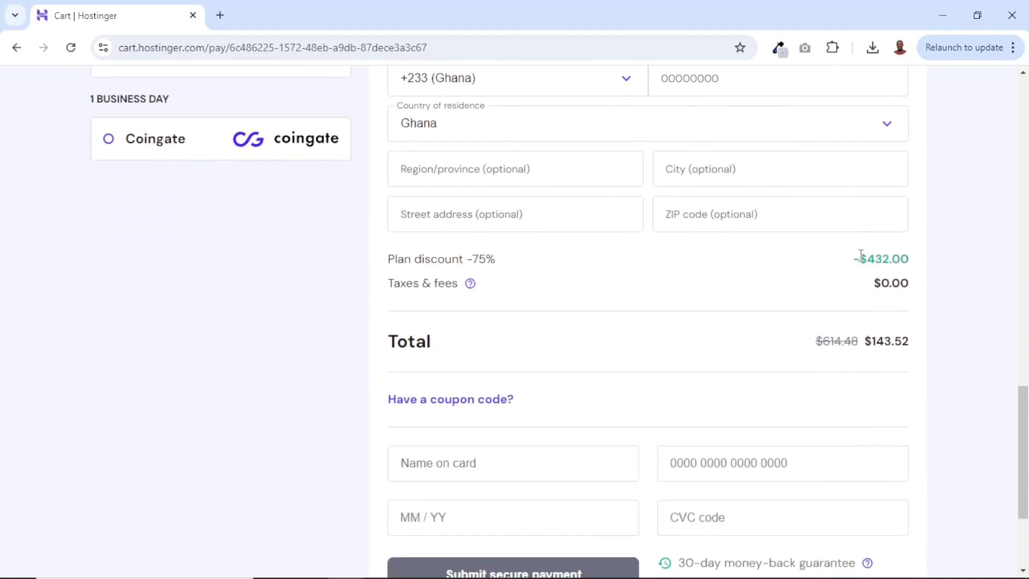
drag(861, 256, 913, 255)
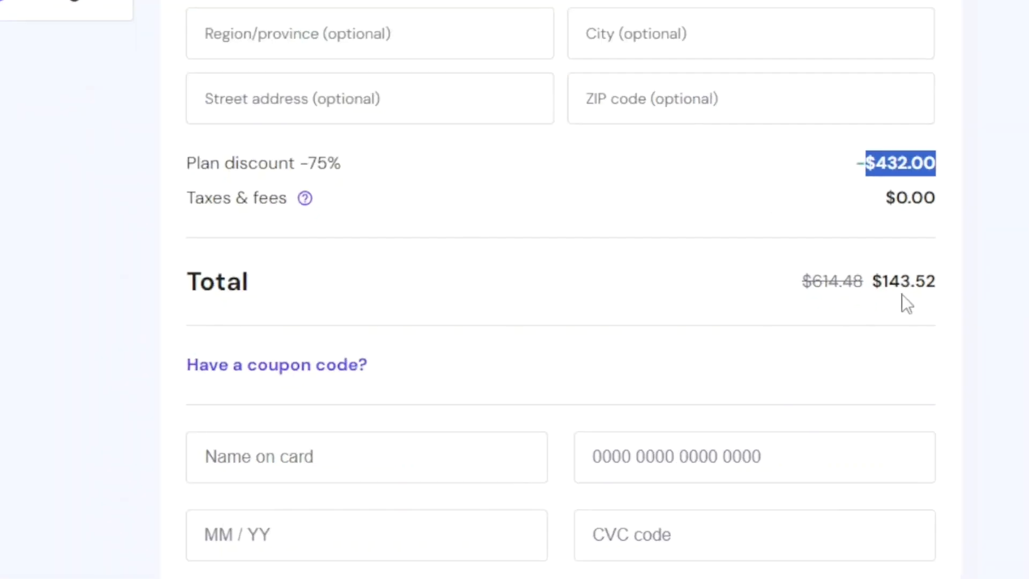
drag(879, 283, 943, 287)
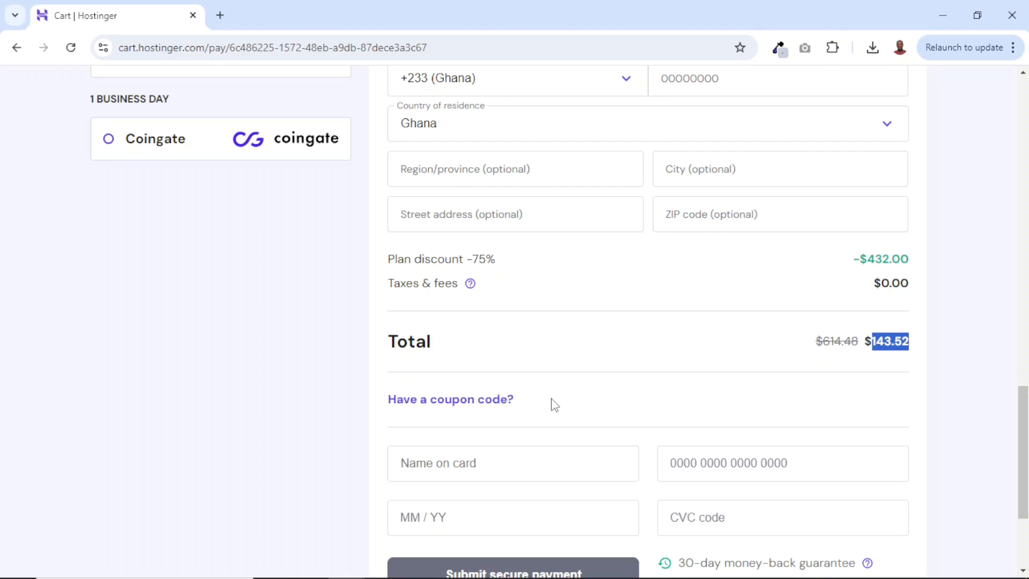
Apply the coupon code SUADIKU to the order and scroll down to the payment section.
click(444, 406)
click(515, 450)
text(SUADIKU)
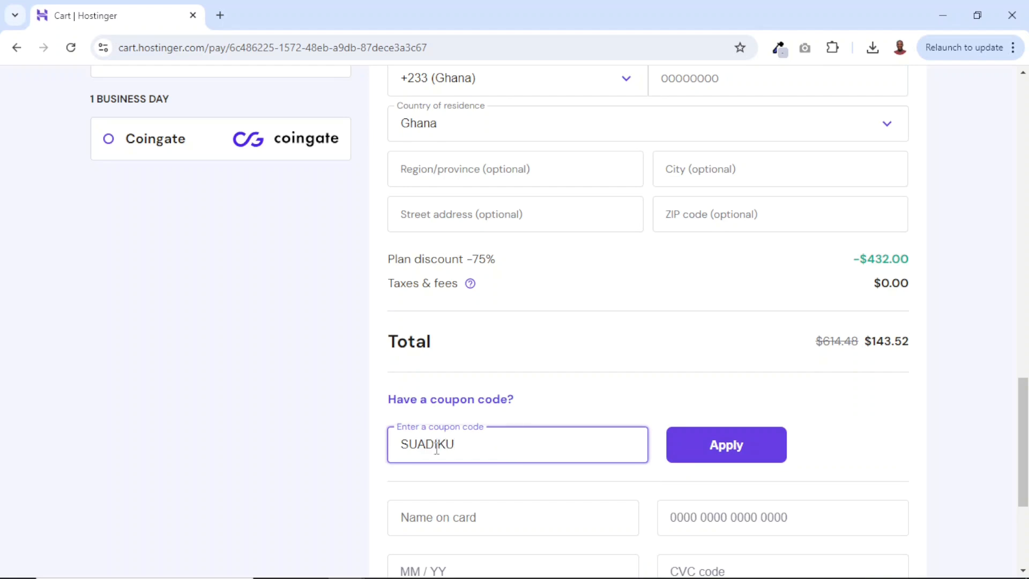
click(742, 447)
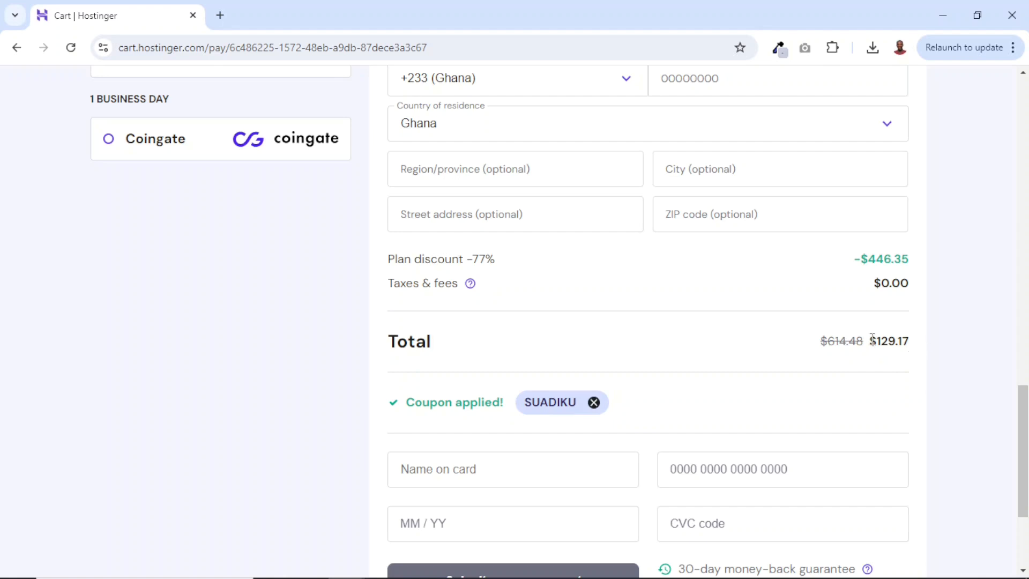
drag(872, 339, 917, 346)
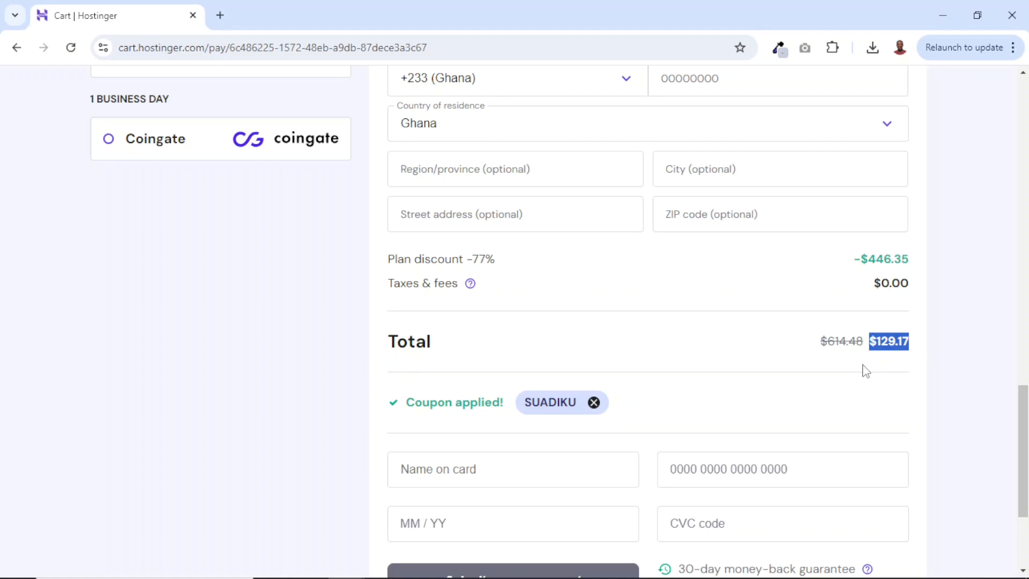
scroll(866, 369, down, 1)
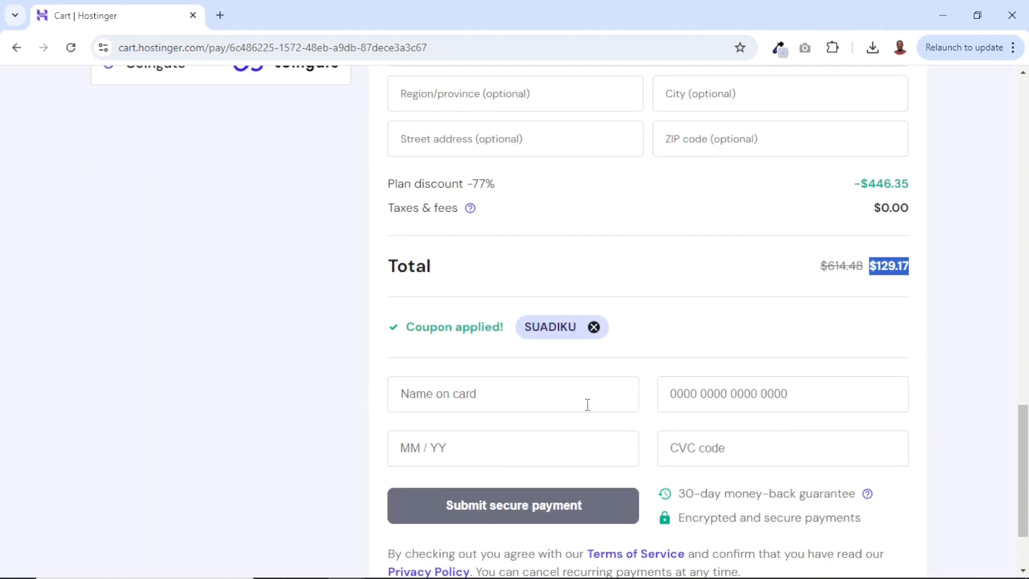
scroll(783, 432, down, 1)
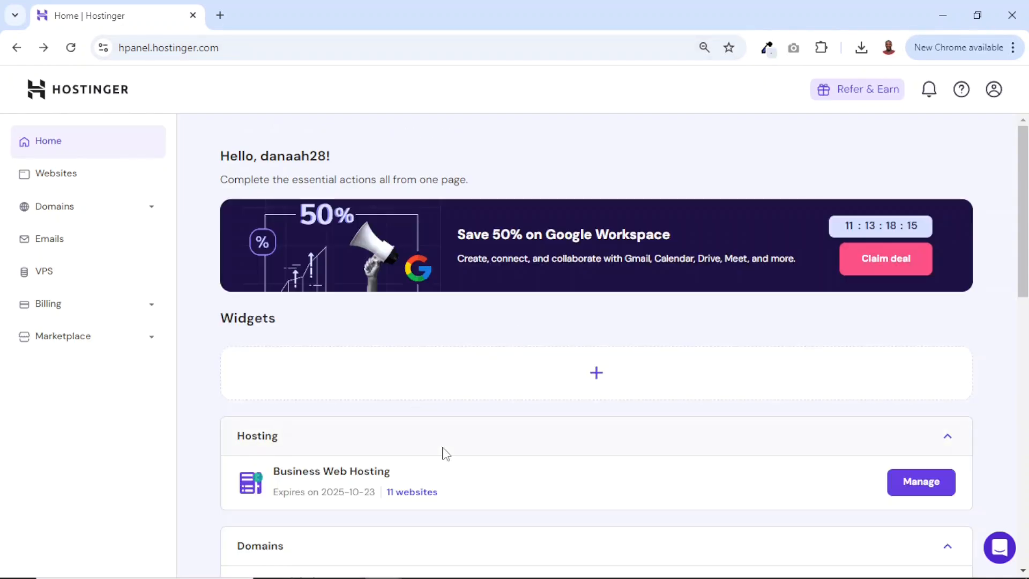
Highlight the Business Web Hosting plan in the hPanel home dashboard's hosting widget.
scroll(444, 452, down, 1)
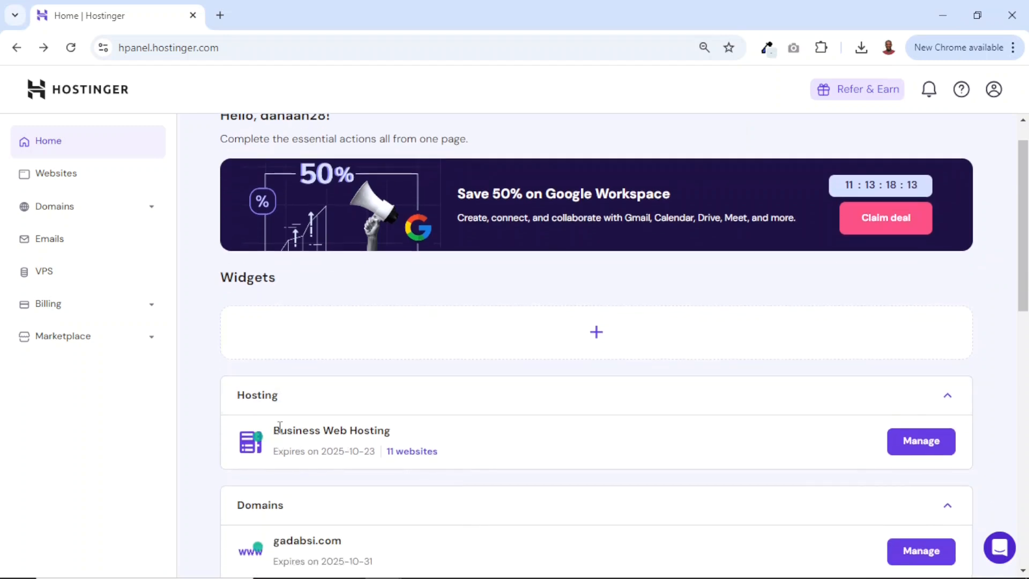
drag(272, 432, 404, 432)
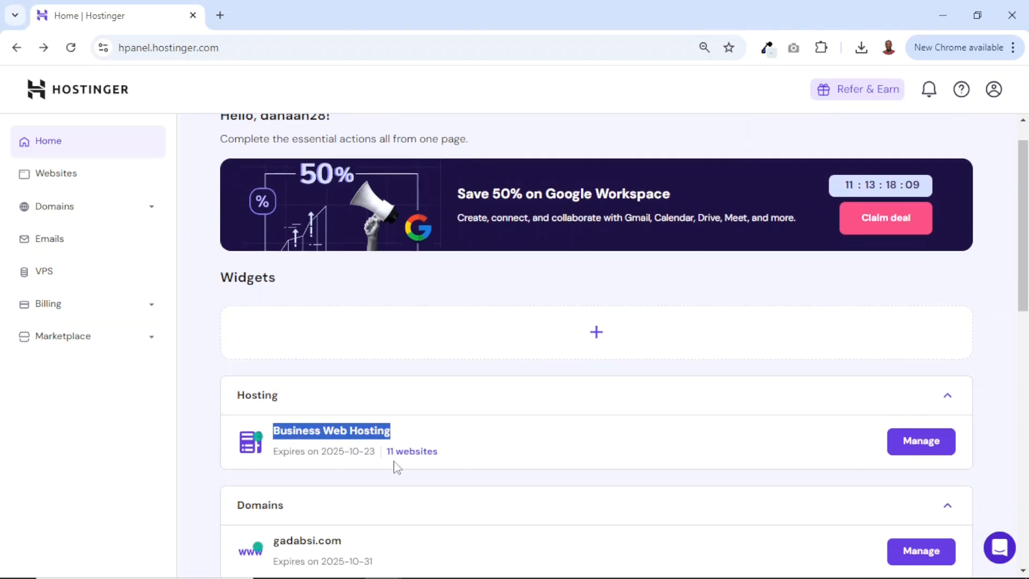
click(446, 467)
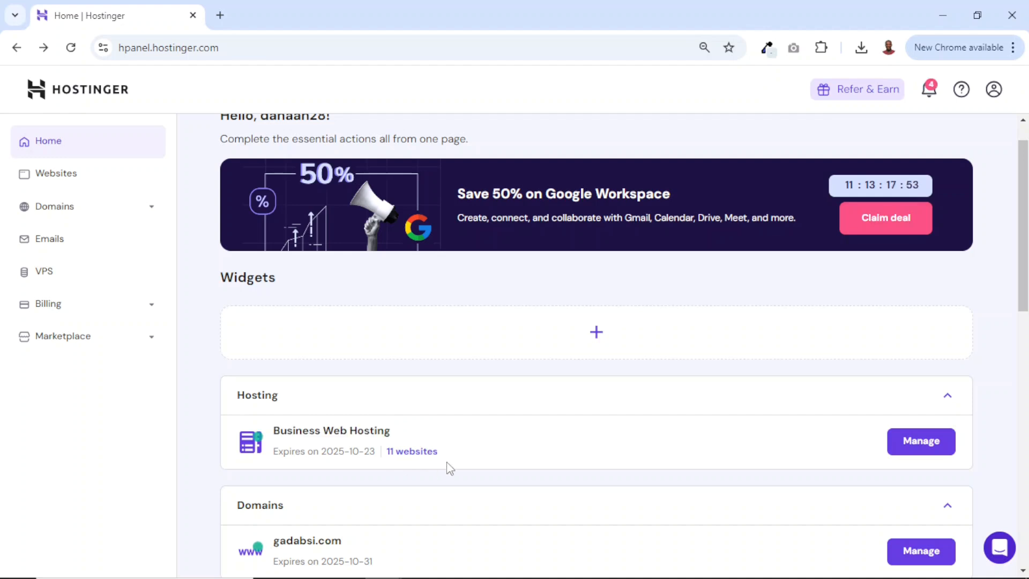
Open the Websites list and start adding a new WordPress website.
click(66, 179)
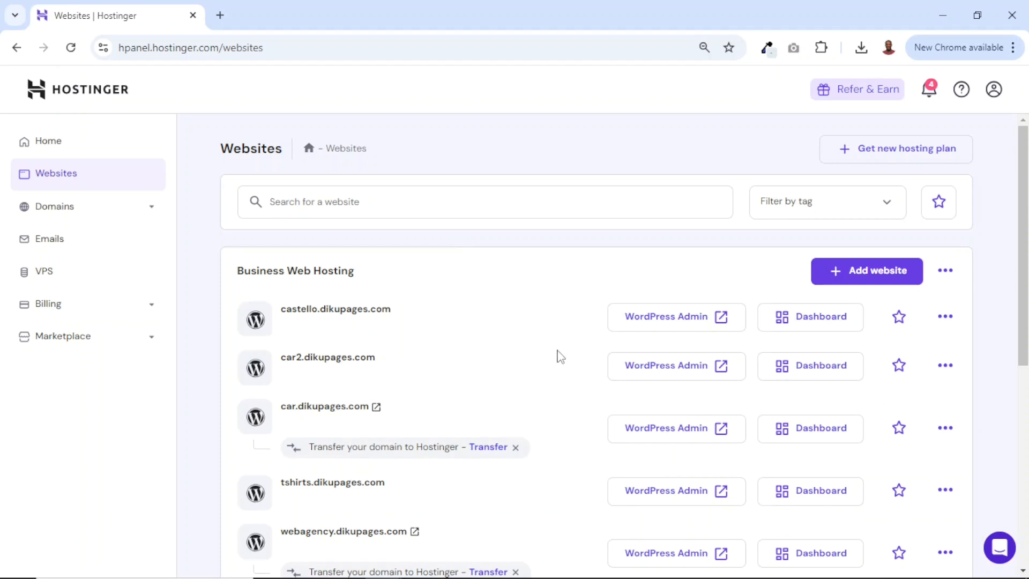
click(864, 279)
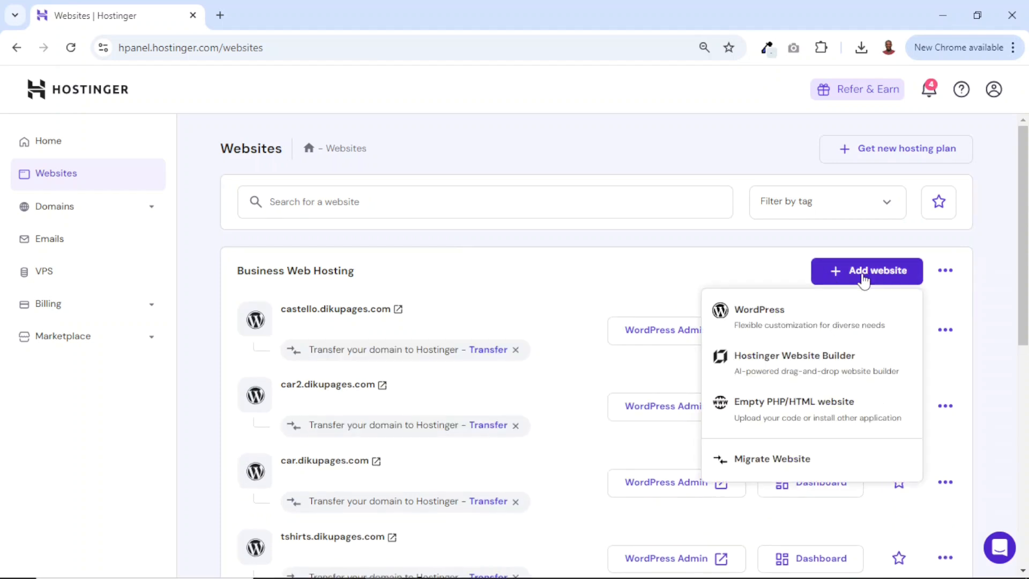
click(777, 329)
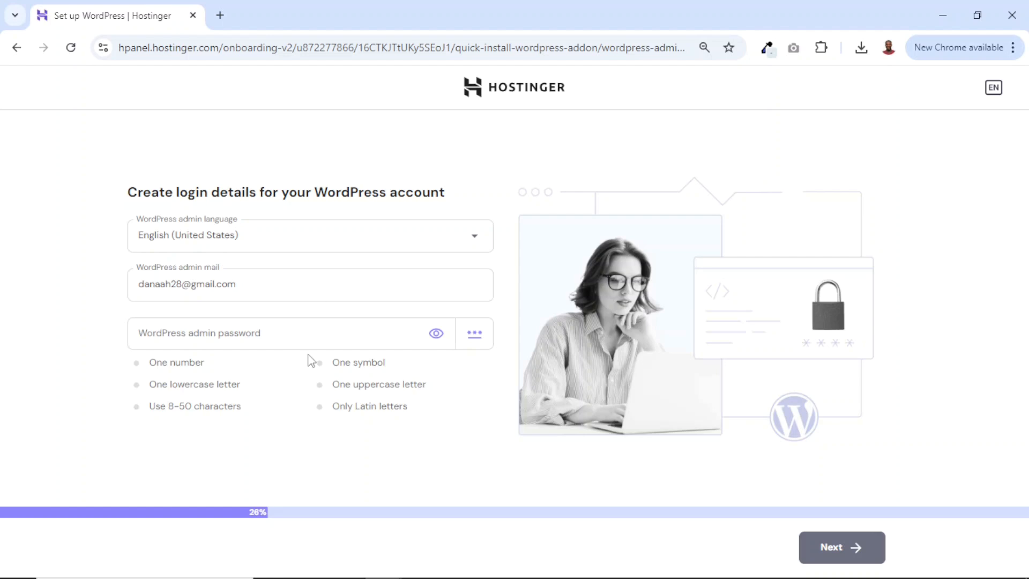
Paste the WordPress admin password, continue, and choose to create a blank site.
drag(254, 288, 127, 296)
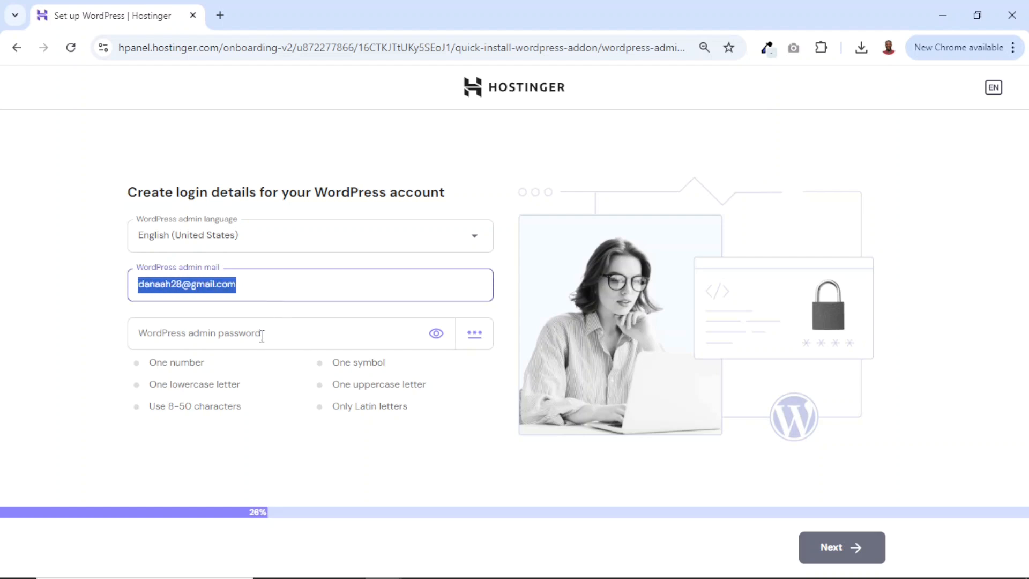
click(245, 334)
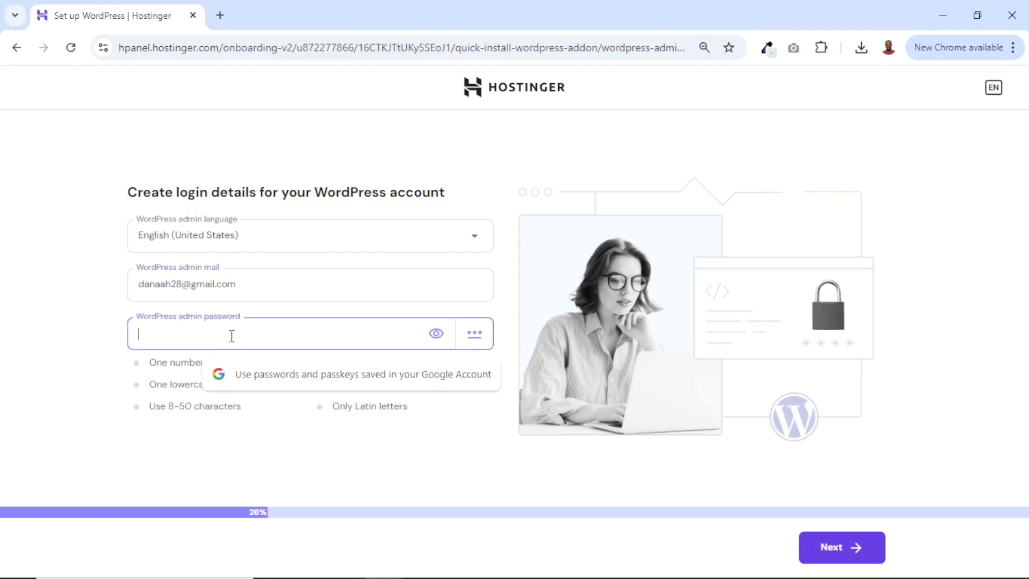
key(ctrl+v)
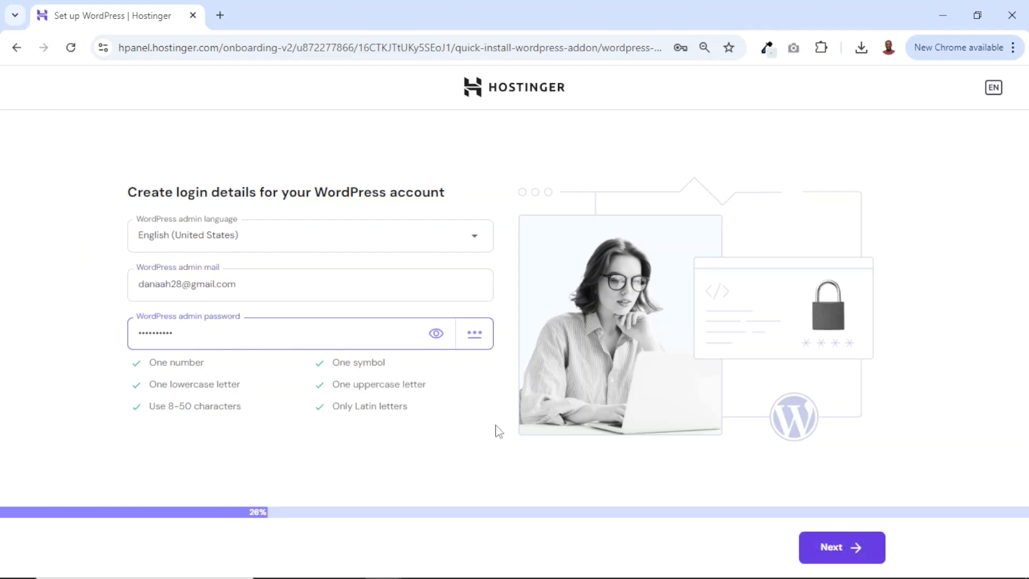
click(824, 553)
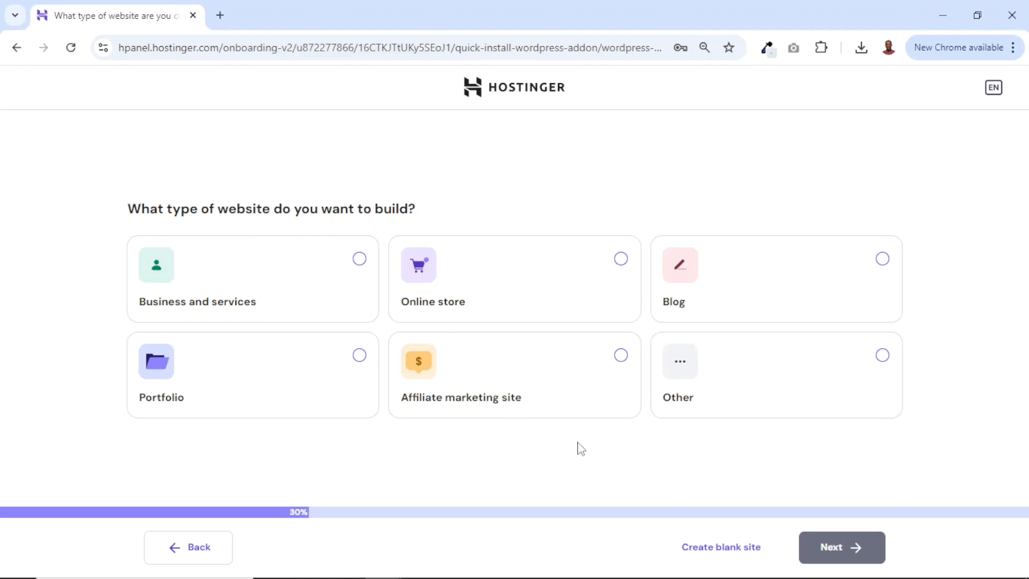
click(716, 557)
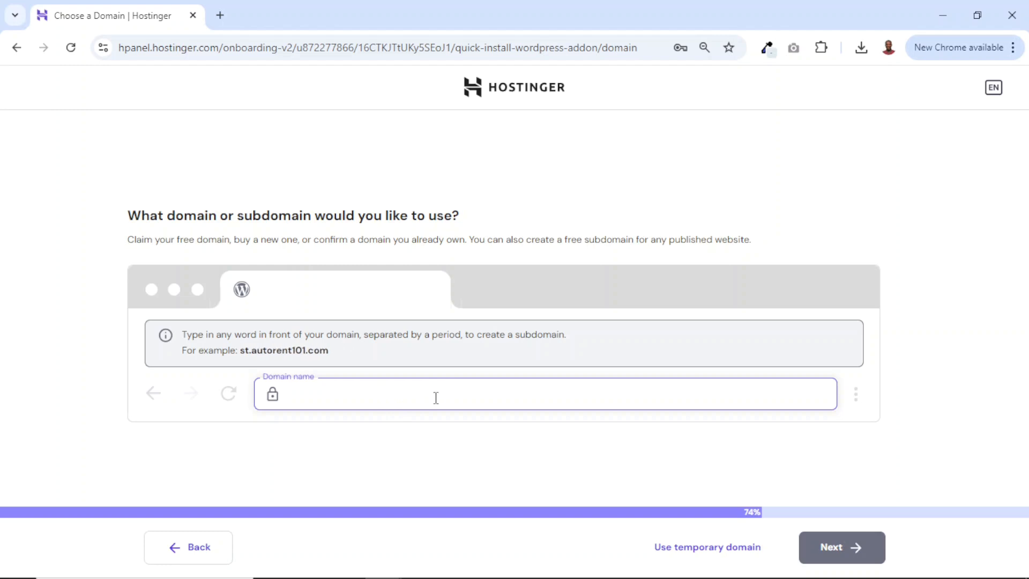
Set the website's domain to easypeep.com and continue.
text(eas)
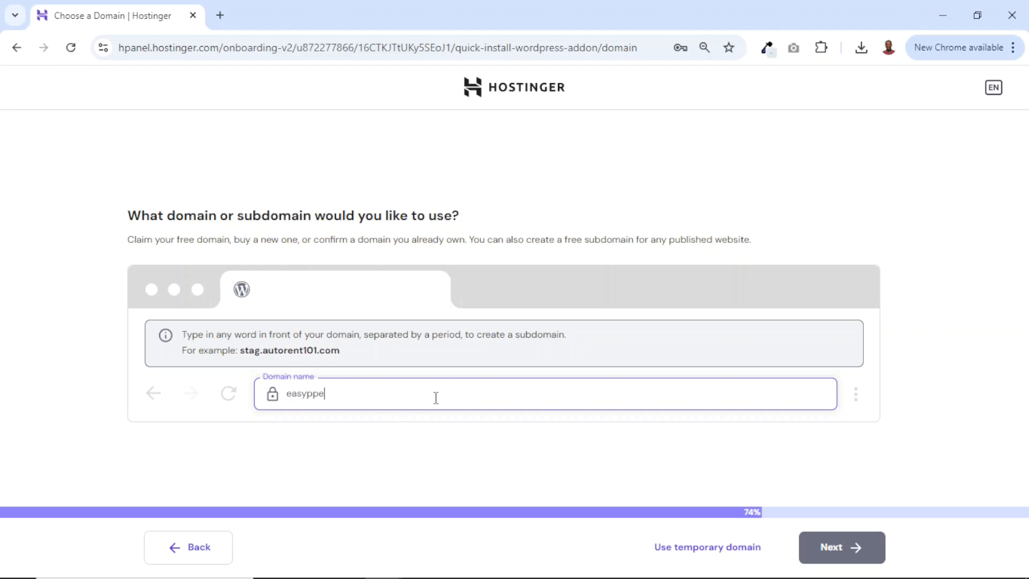
text(ypeep.com)
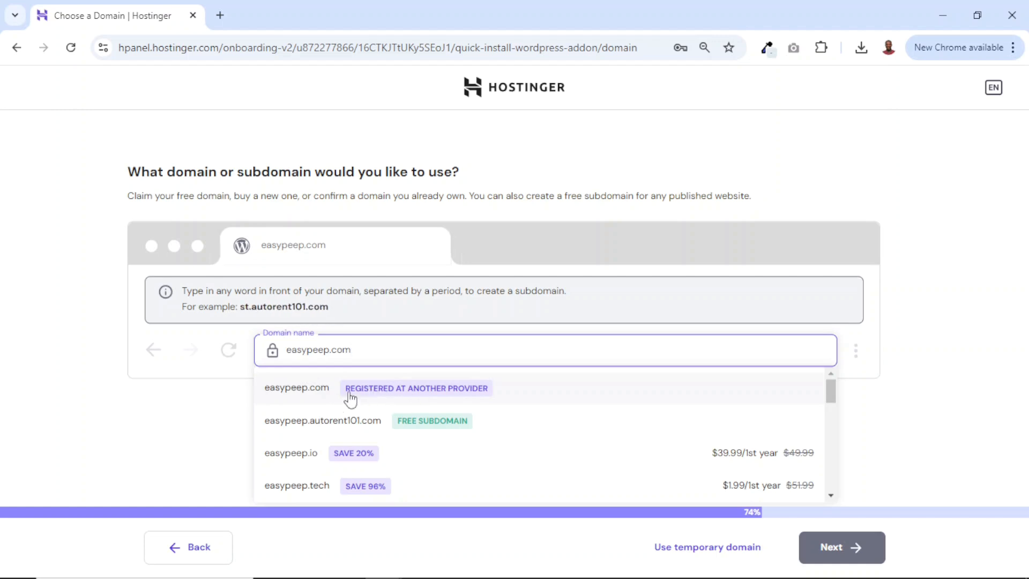
click(374, 394)
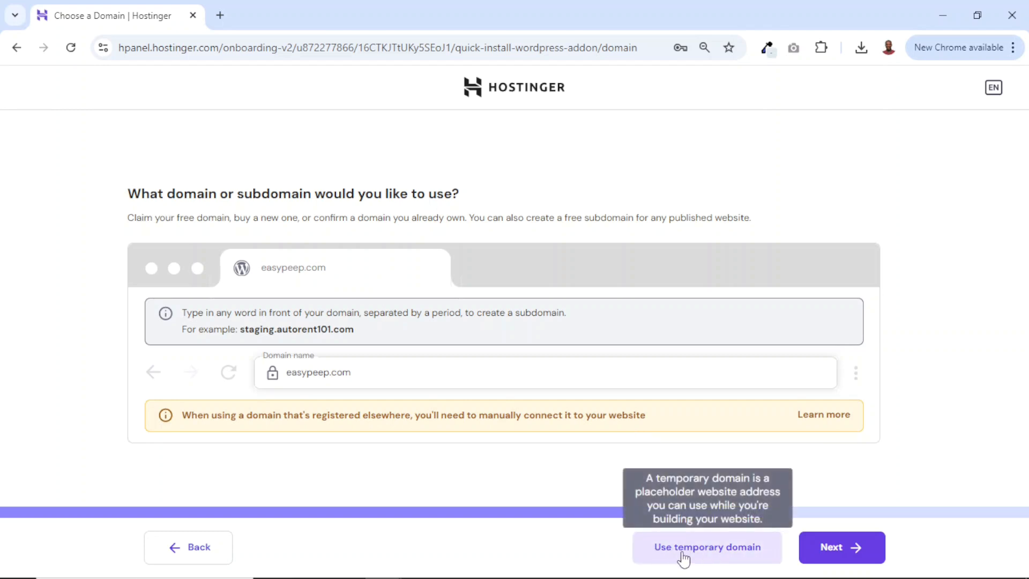
click(835, 557)
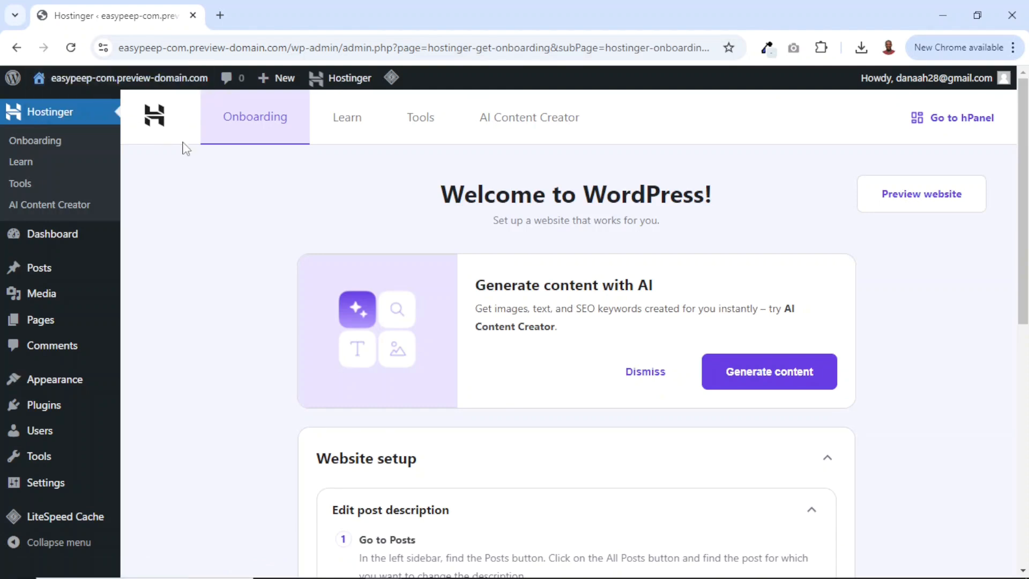
Visit the new site's preview and highlight the preview notice and domain name.
mouse_move(145, 80)
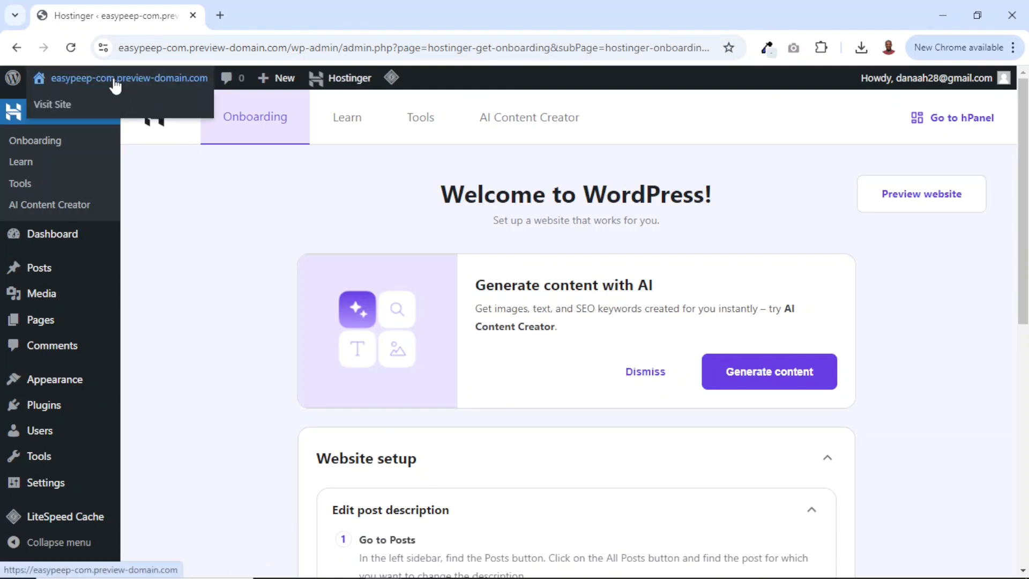
click(110, 80)
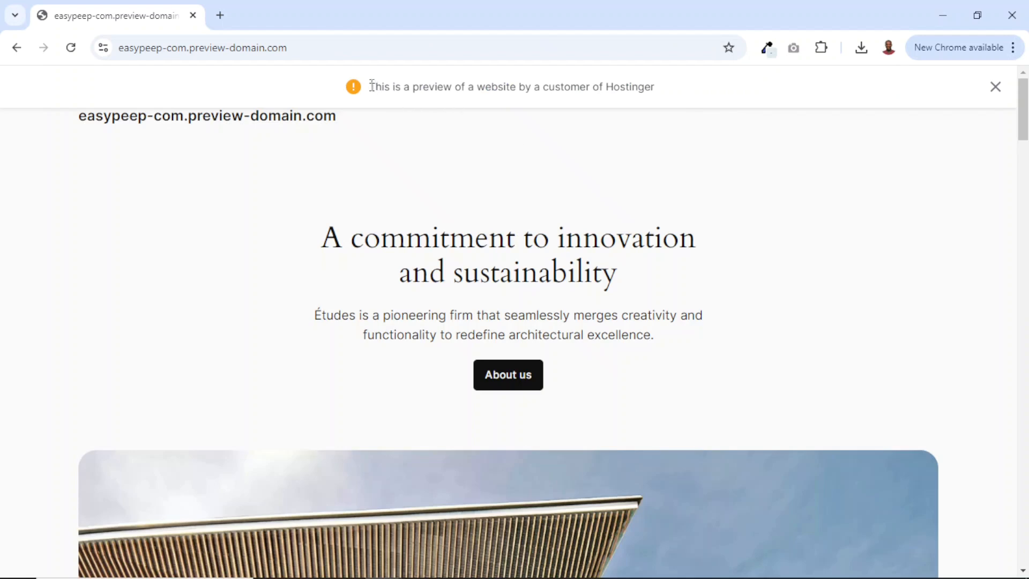
drag(368, 88, 599, 114)
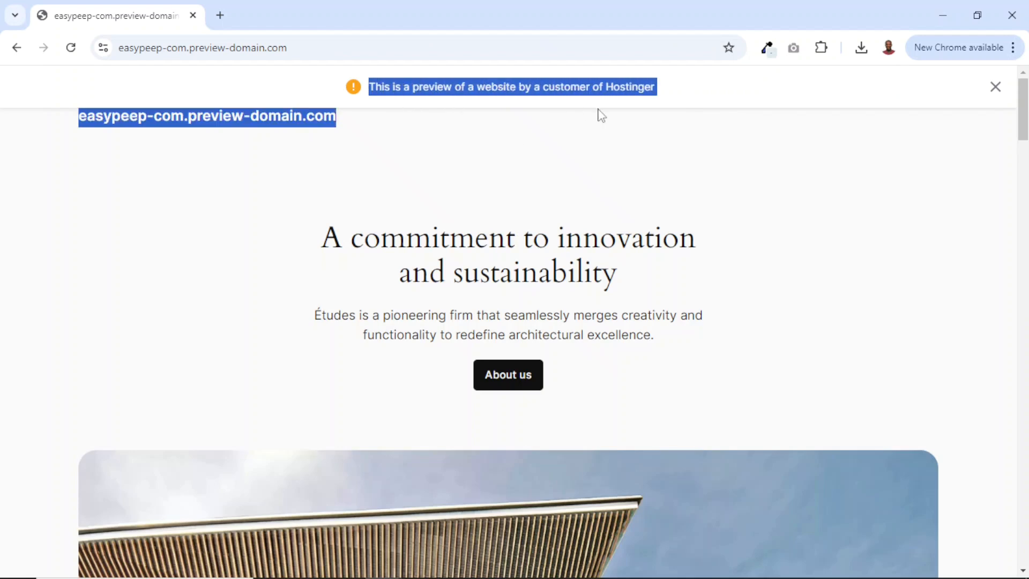
click(459, 184)
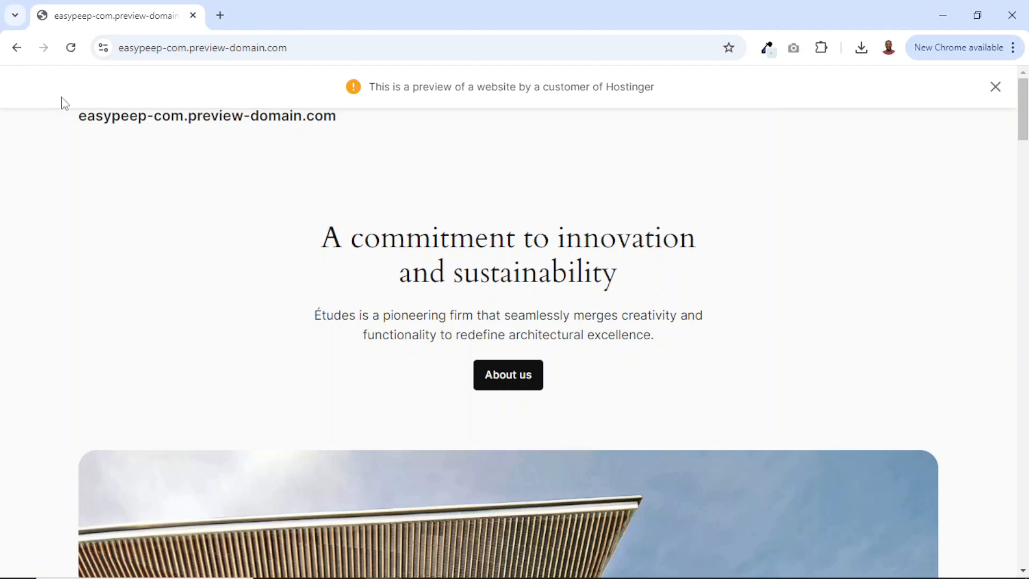
Open hpanel.hostinger.com in a new browser tab.
click(220, 16)
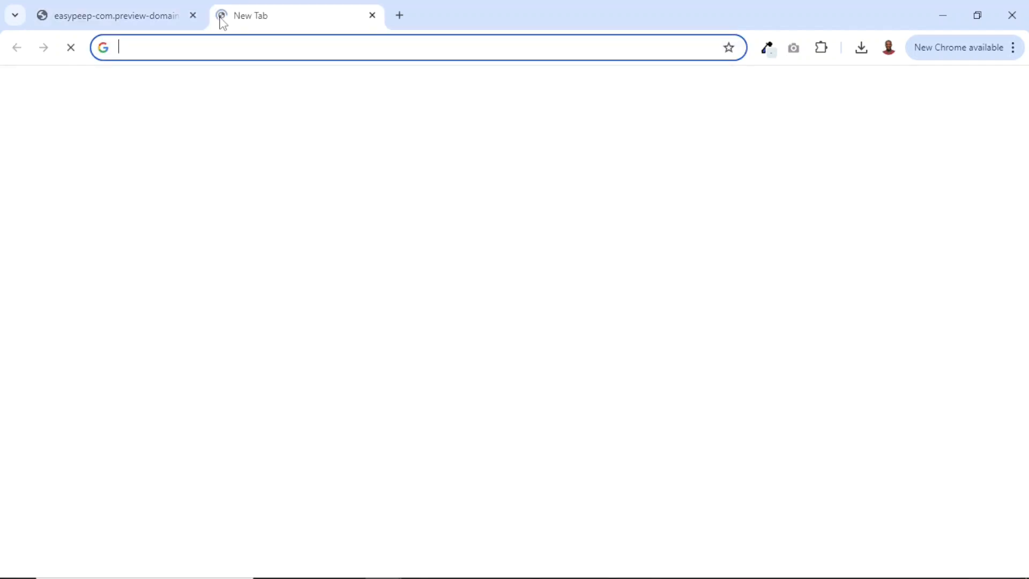
text(hpanel.hostinger.com)
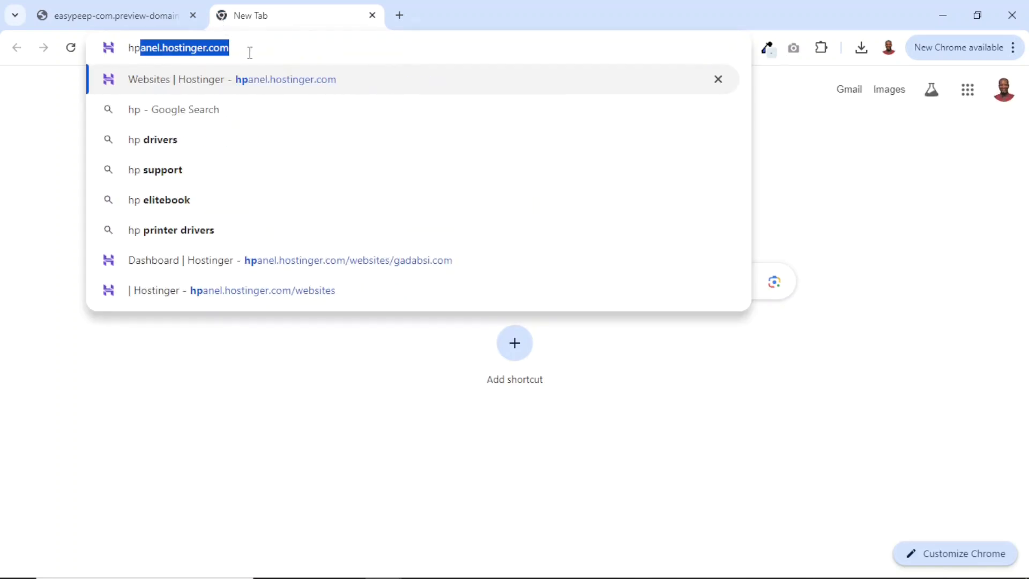
key(Right)
key(Return)
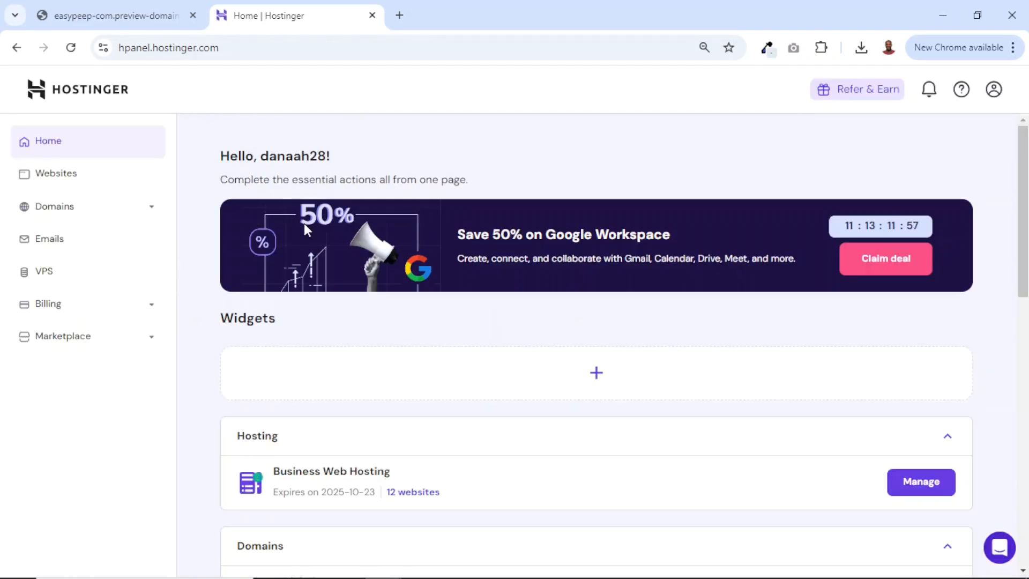
Open the easypeep.com website's dashboard from the Websites list.
click(65, 181)
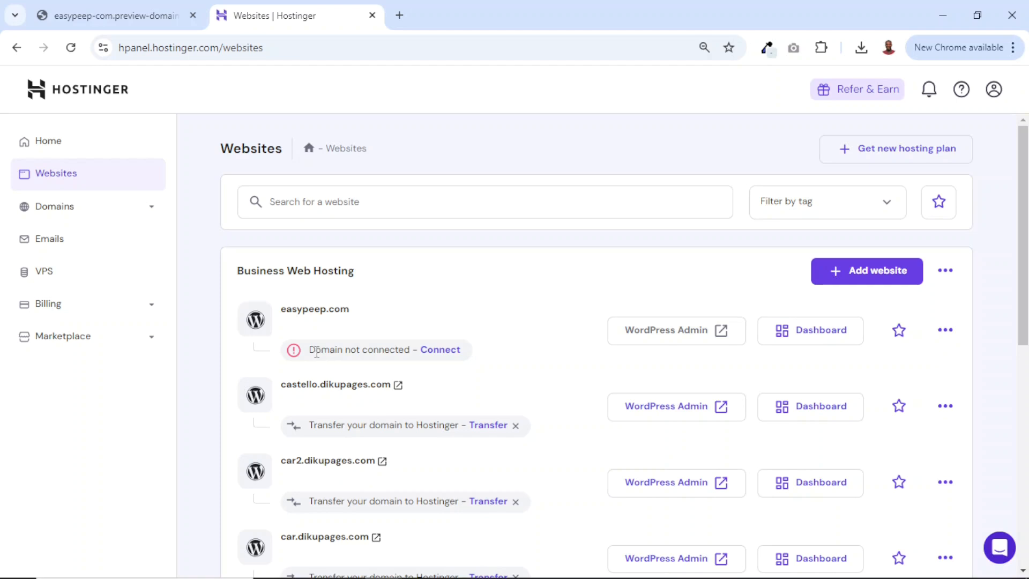
drag(317, 351, 410, 351)
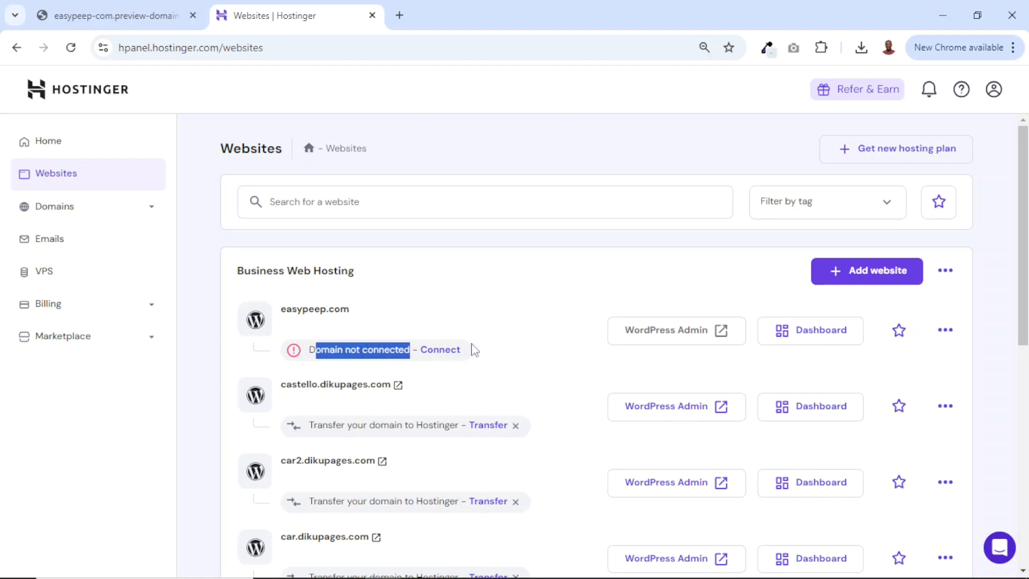
click(810, 337)
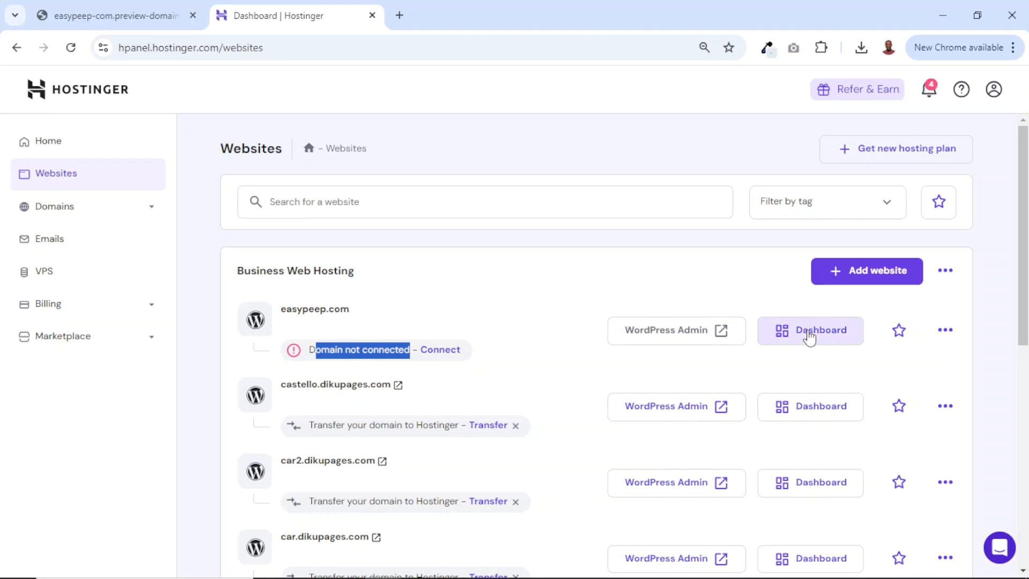
Highlight the domain-not-connected notice, then start connecting the domain with Other selected as the provider.
drag(274, 266, 792, 256)
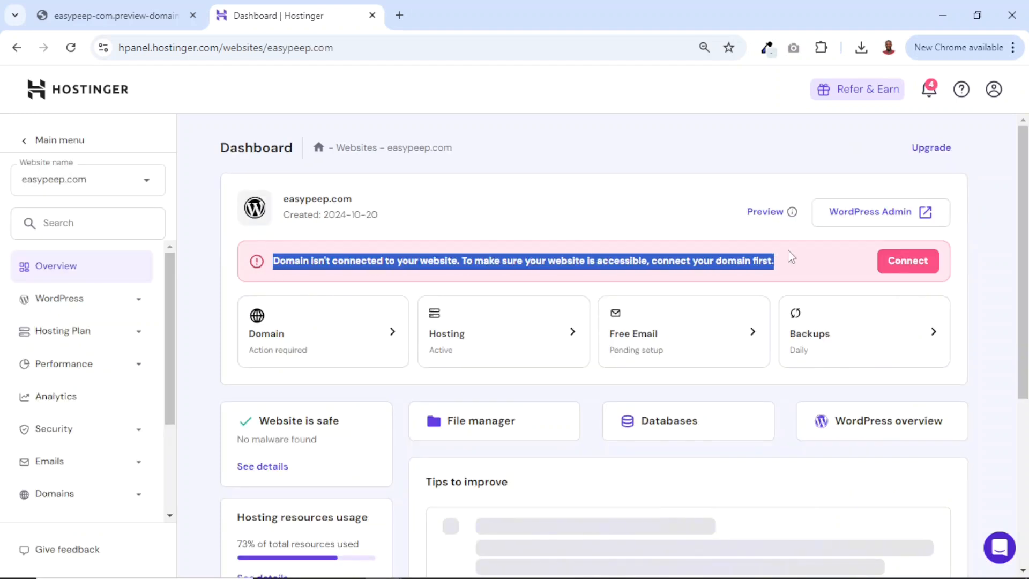
click(912, 263)
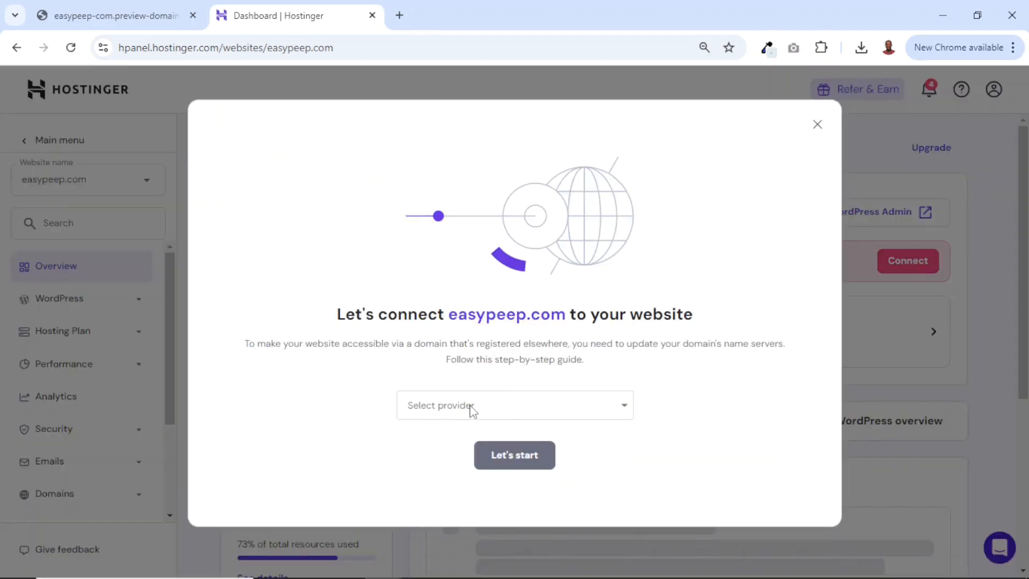
click(484, 409)
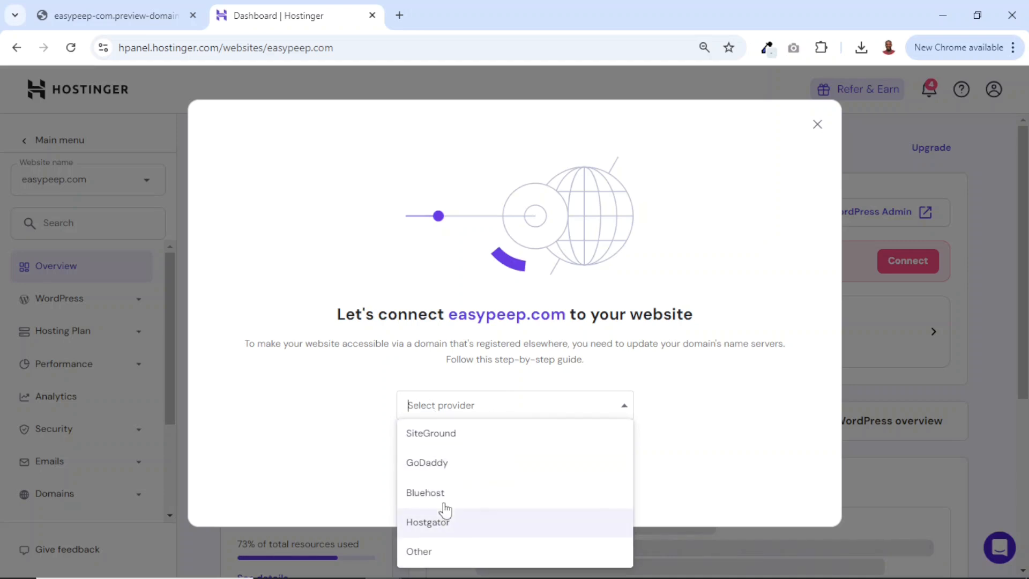
click(436, 560)
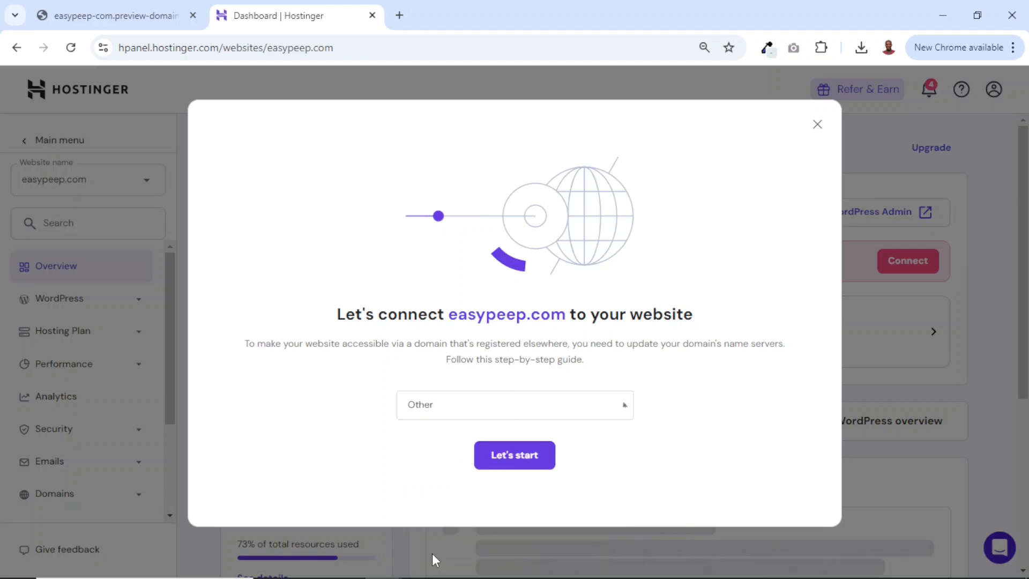
click(518, 464)
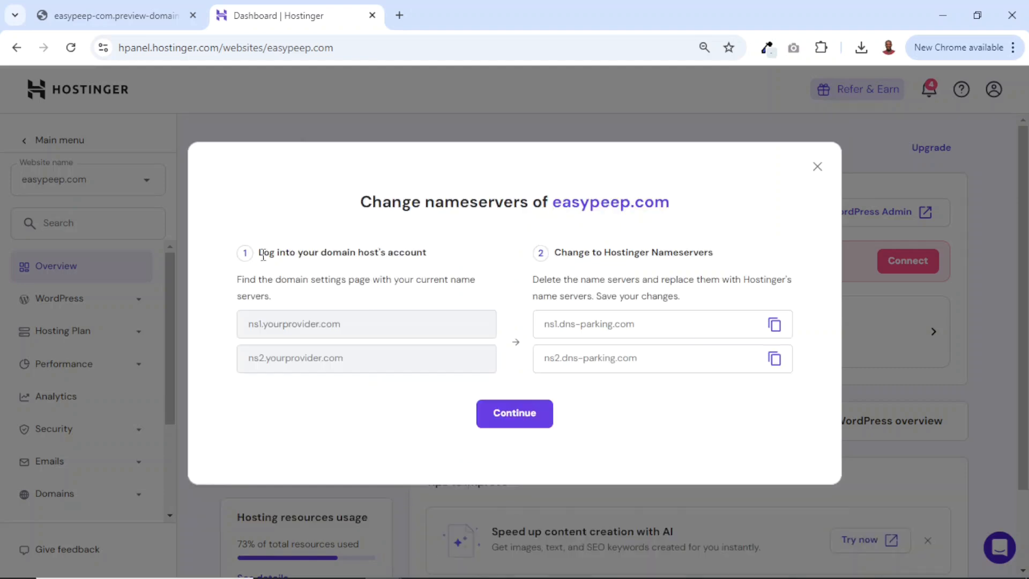
Highlight the instructions for replacing the current nameservers with Hostinger's nameservers.
drag(261, 251, 343, 370)
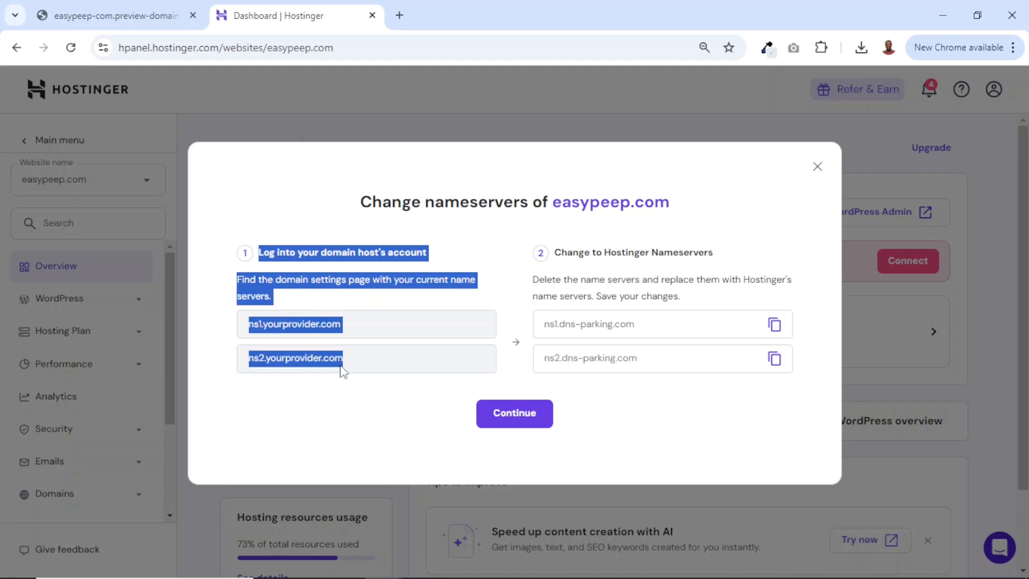
drag(555, 251, 704, 382)
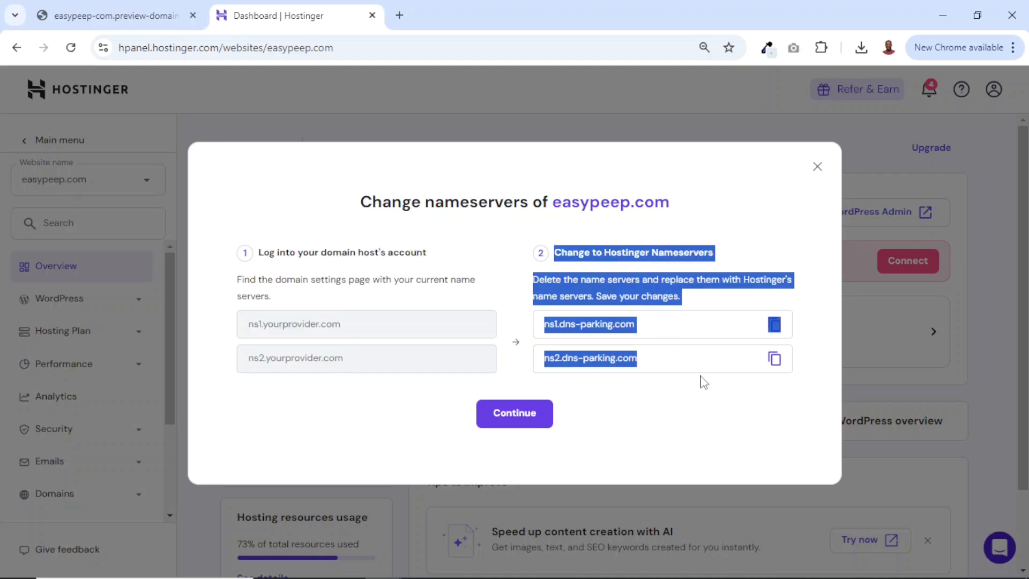
click(650, 428)
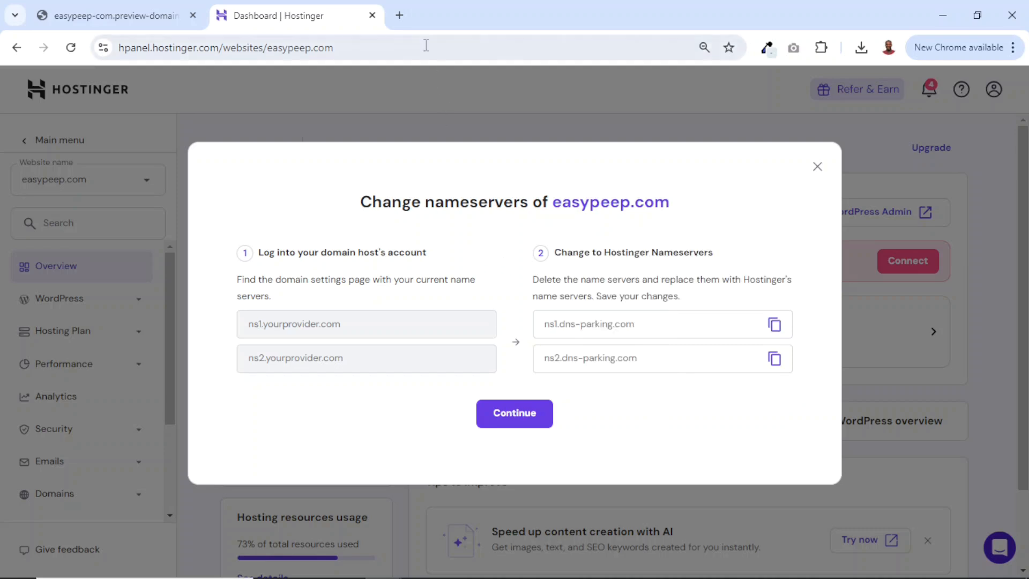
In a new tab, open easypeep.com's DNS settings at the registrar and choose to enter new name servers.
click(400, 16)
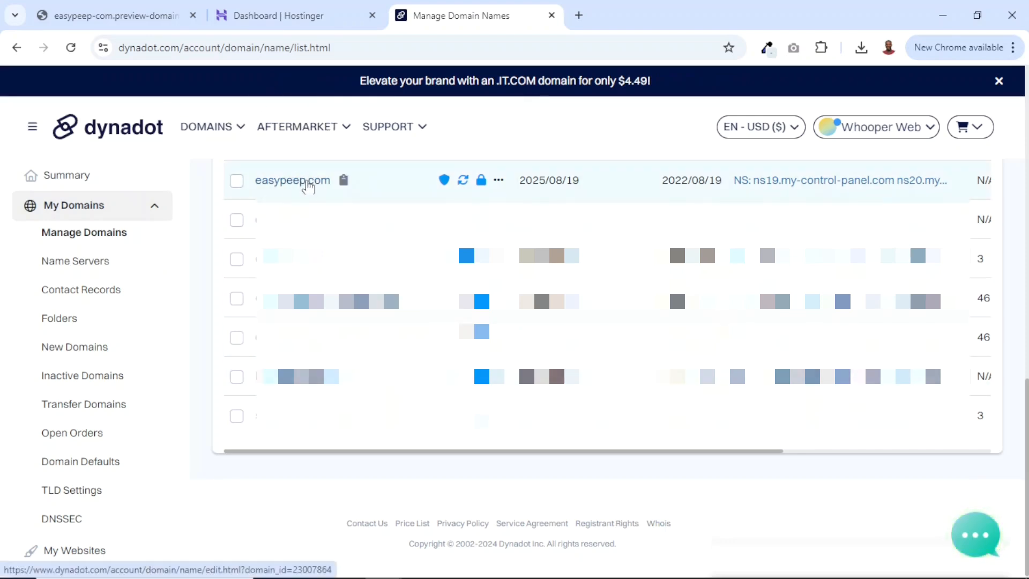
click(824, 185)
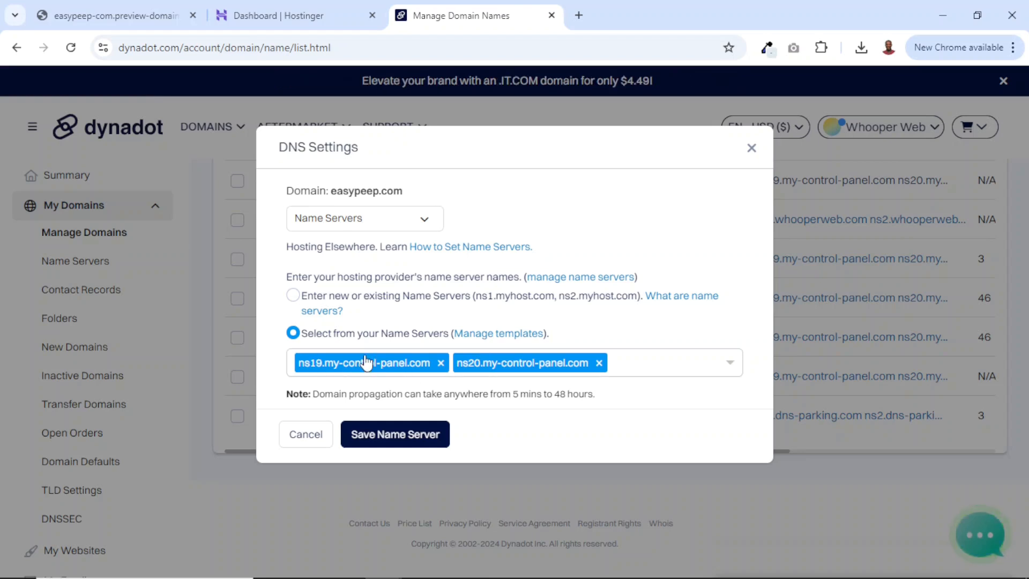
click(292, 304)
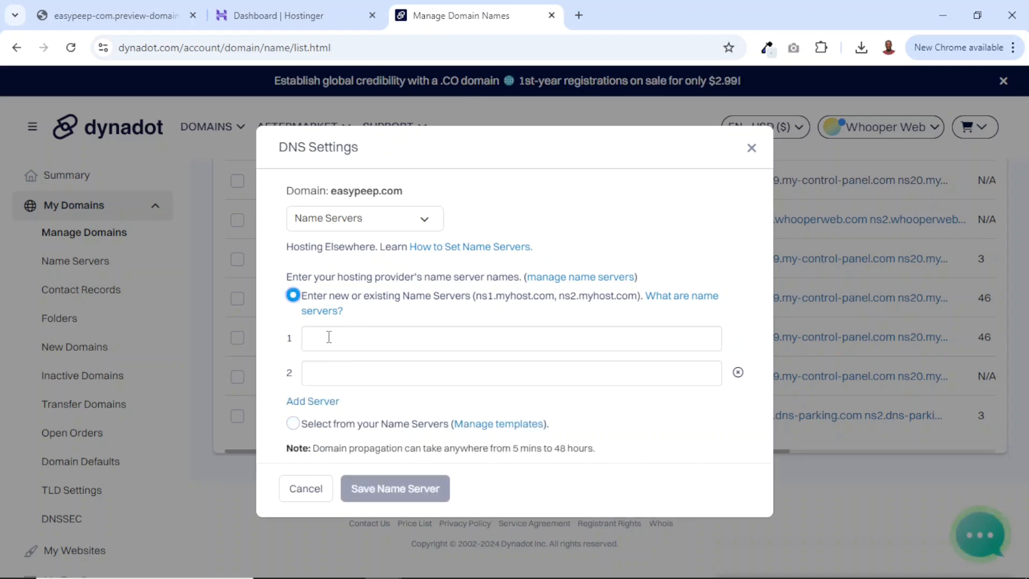
Copy ns1.dns-parking.com from Hostinger and paste it into the first name server field.
click(288, 16)
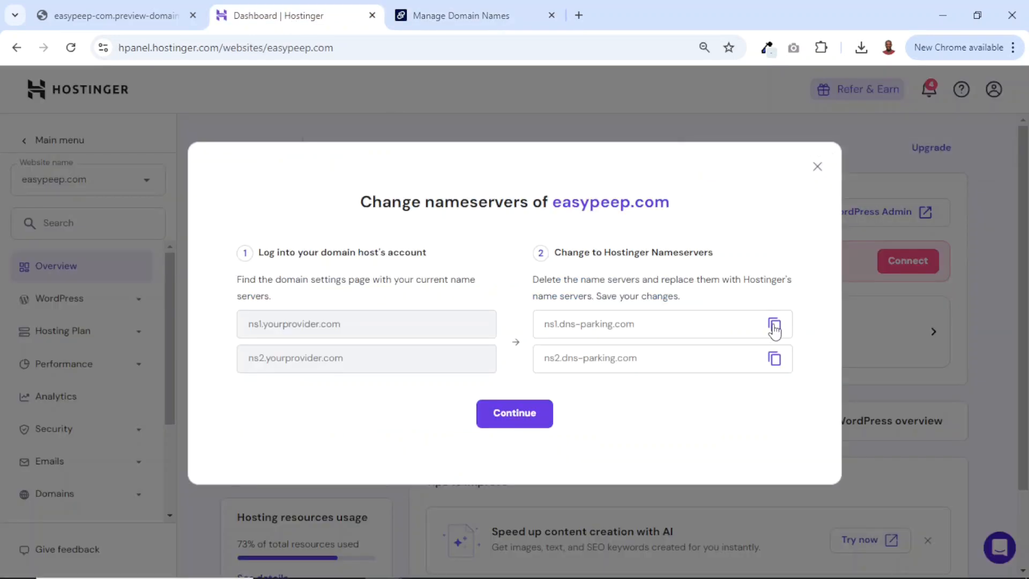
click(774, 325)
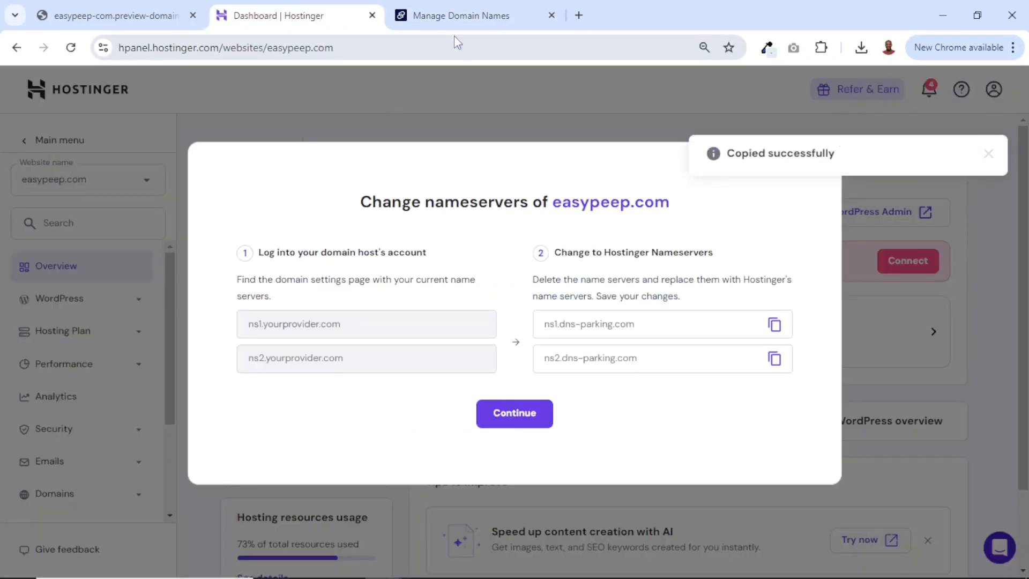
click(459, 16)
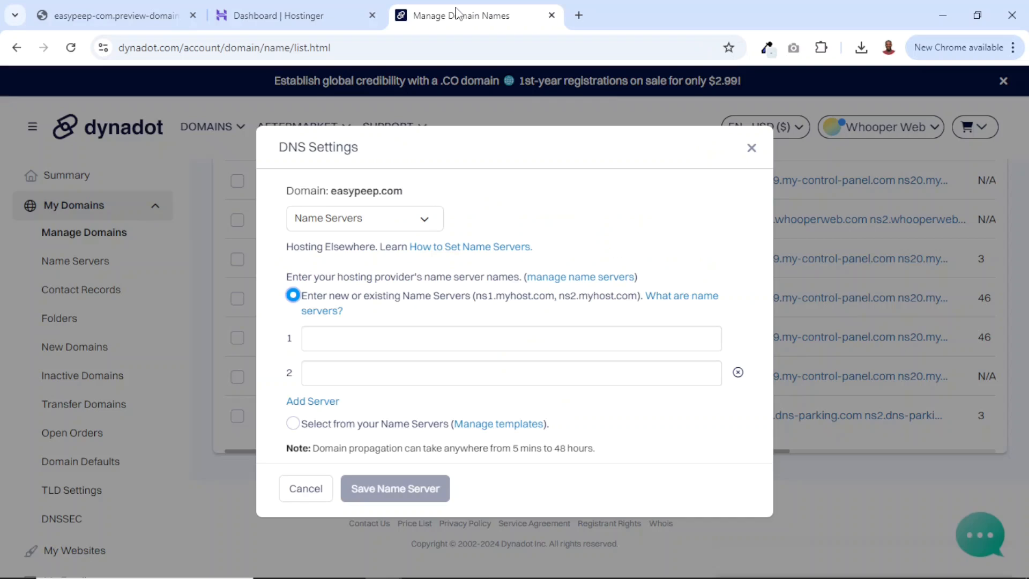
click(364, 334)
key(ctrl+v)
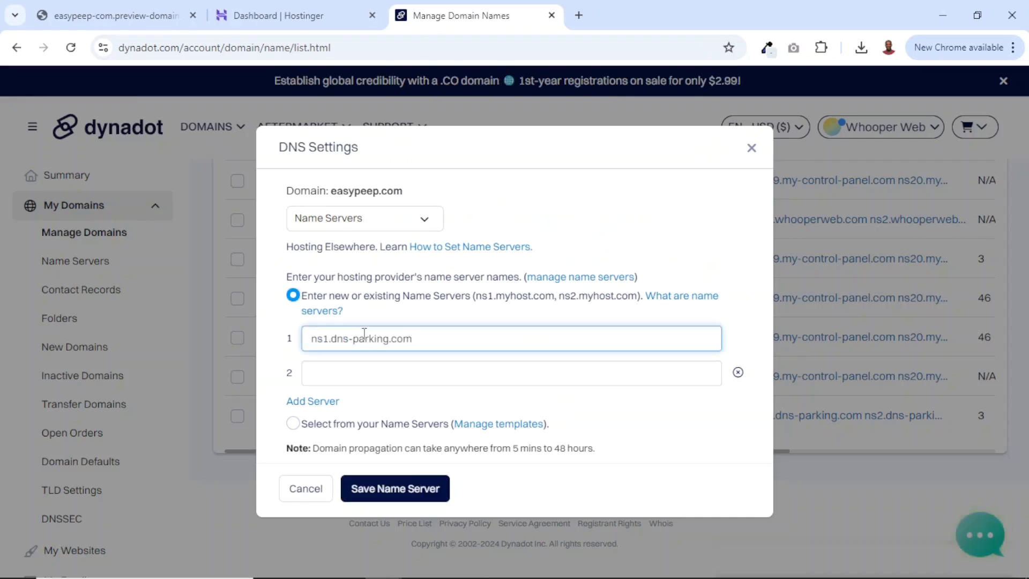
Copy ns2.dns-parking.com into the second name server field and save the name servers.
click(280, 7)
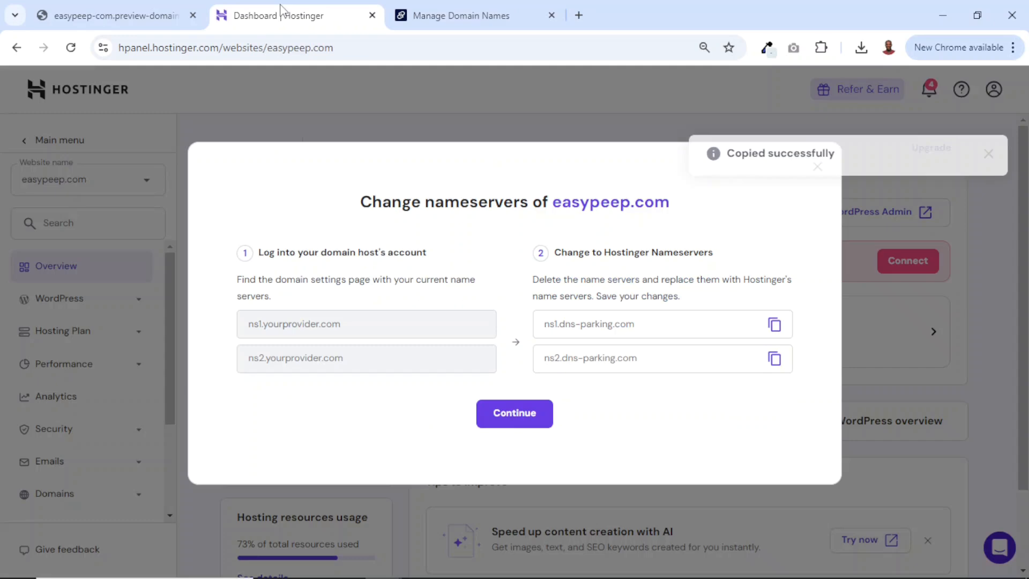
click(775, 359)
click(452, 22)
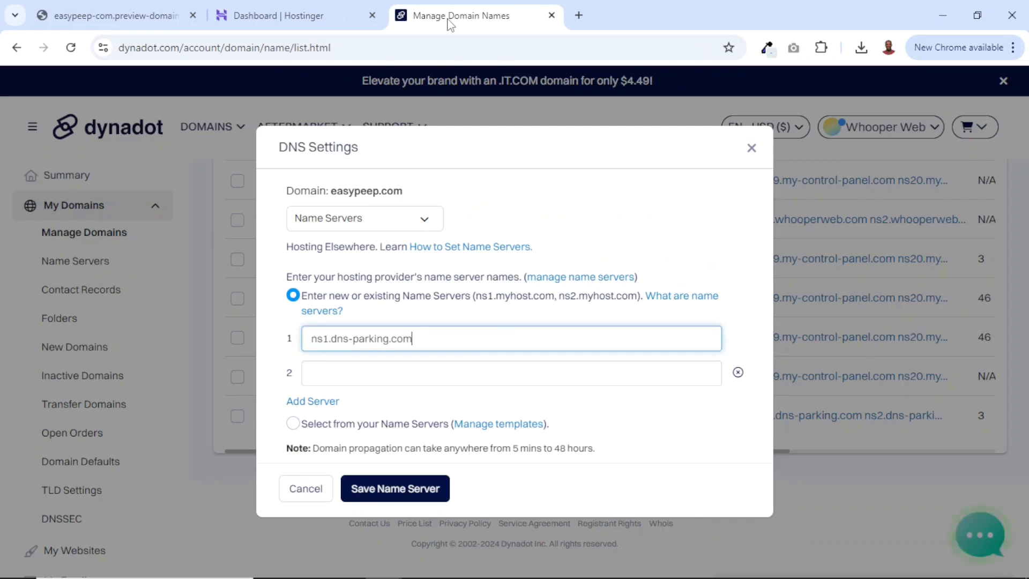
click(419, 373)
key(ctrl+v)
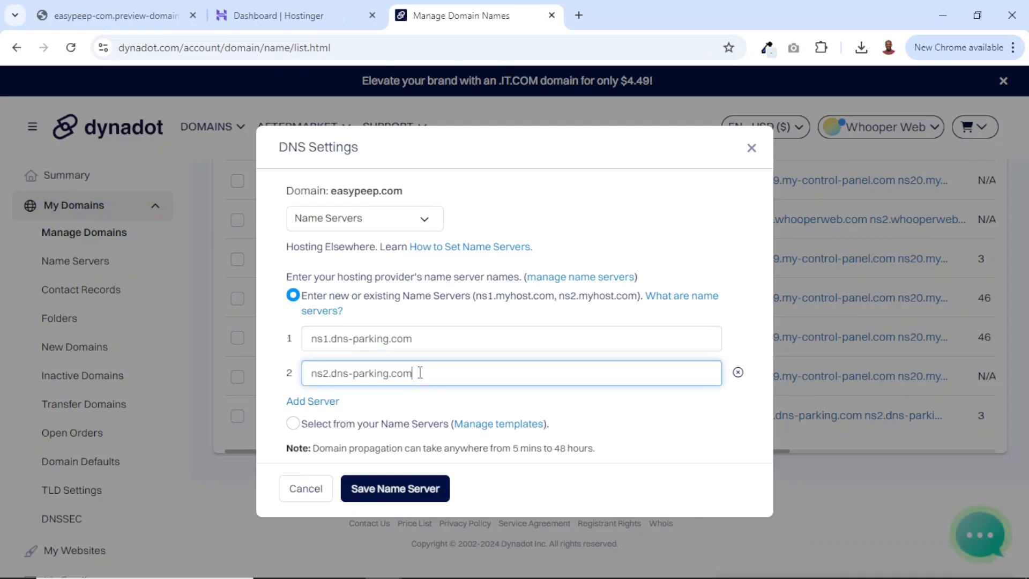
click(368, 490)
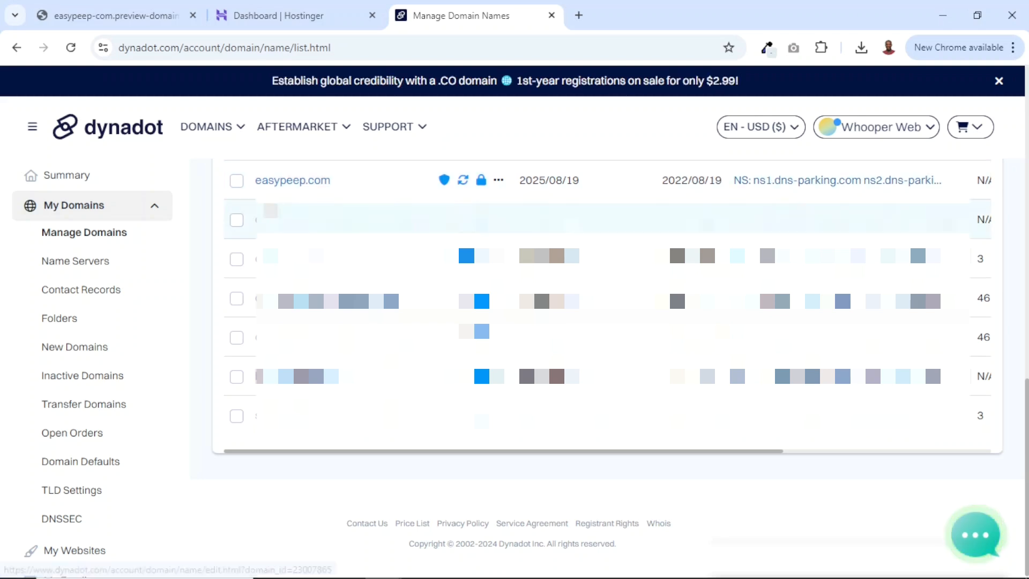
Close the registrar tab and finish the domain connection wizard in Hostinger.
click(552, 16)
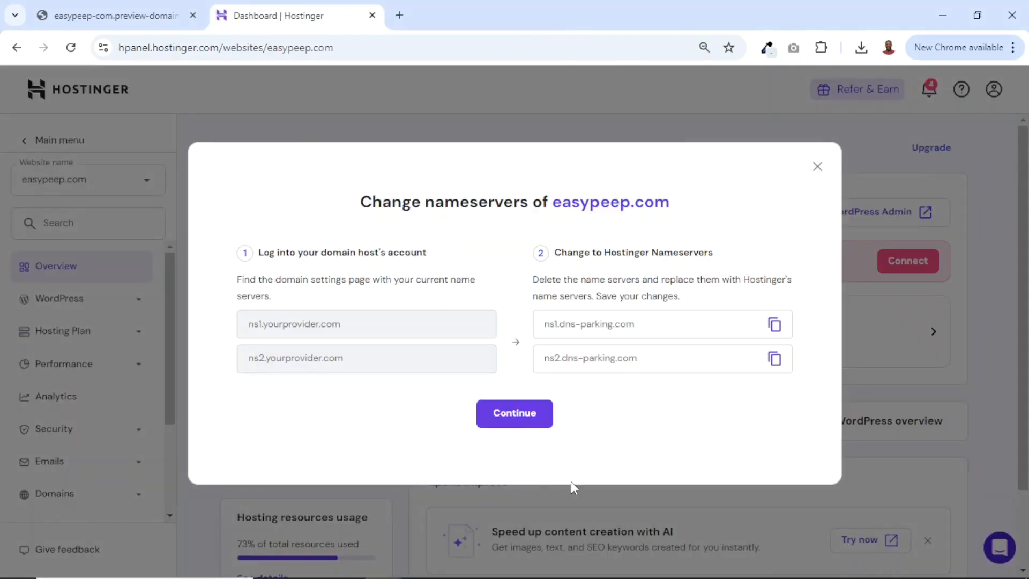
click(508, 416)
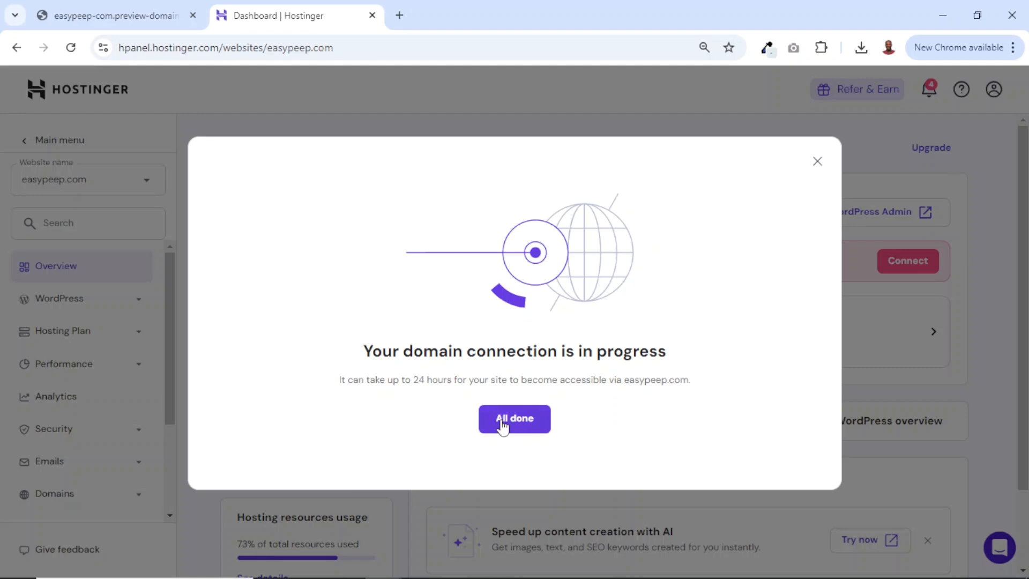
click(502, 427)
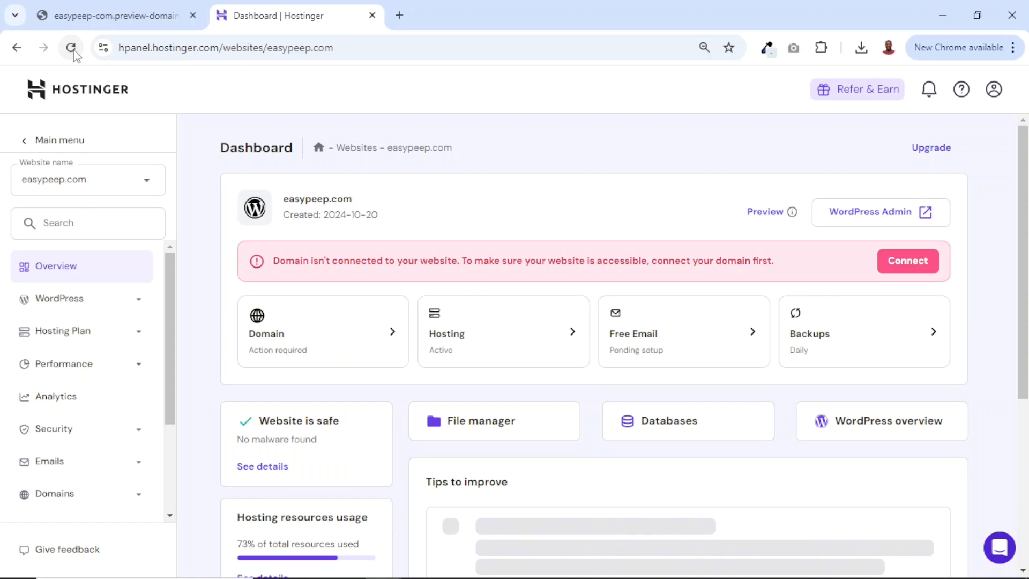
Close the preview tab and open the Emails section of hPanel.
click(193, 15)
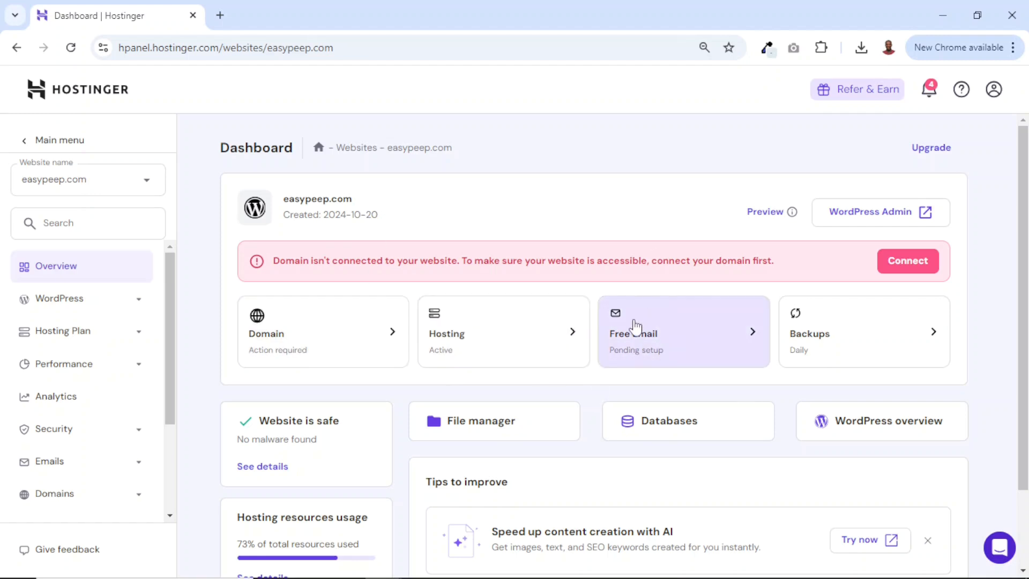
click(81, 94)
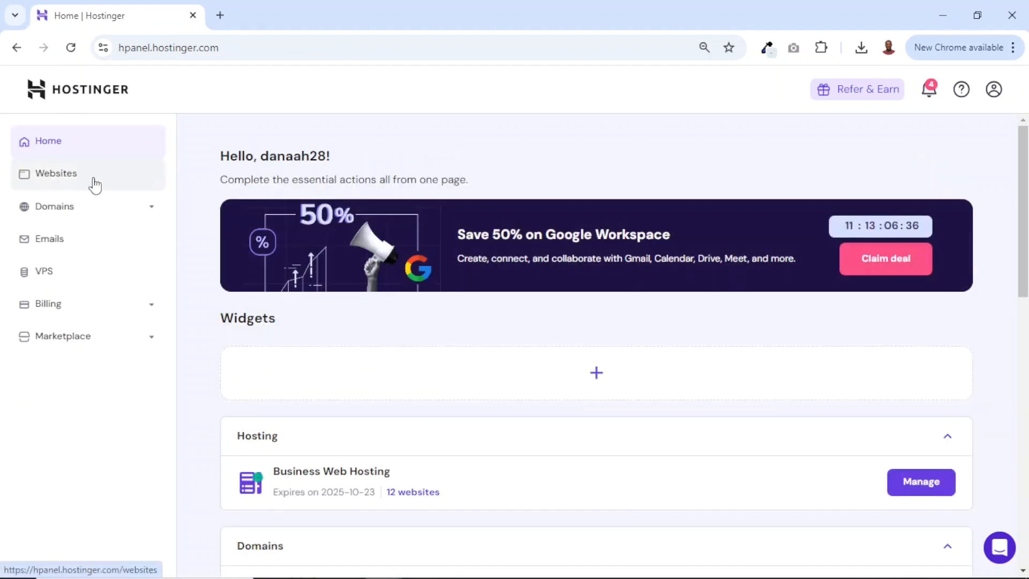
click(58, 248)
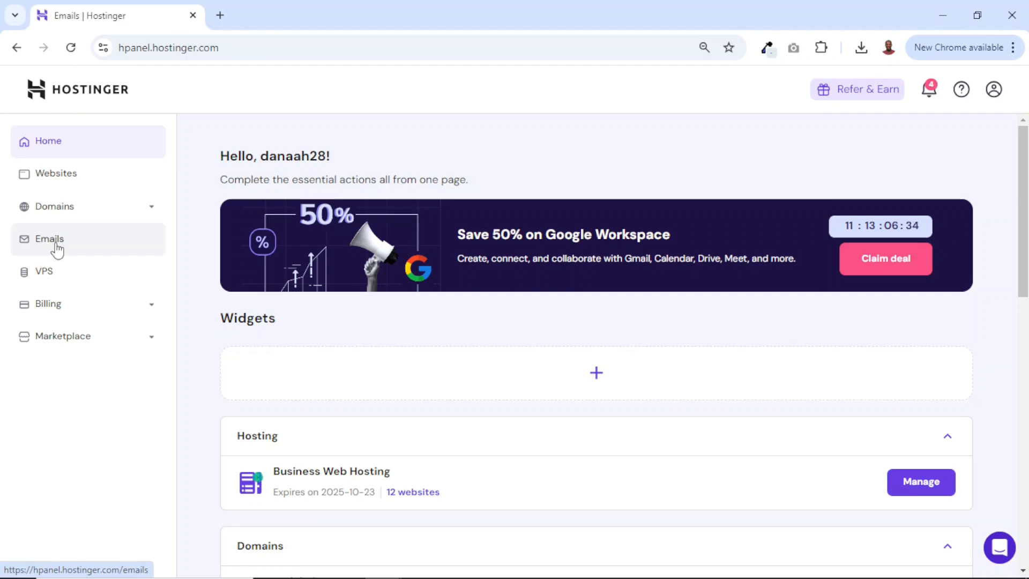
scroll(338, 439, down, 7)
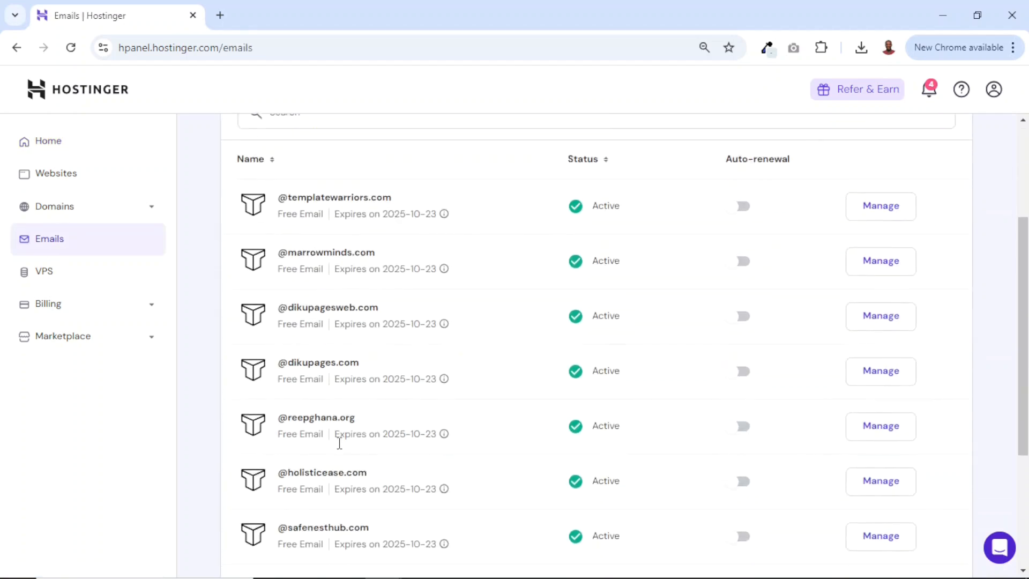
scroll(338, 441, up, 7)
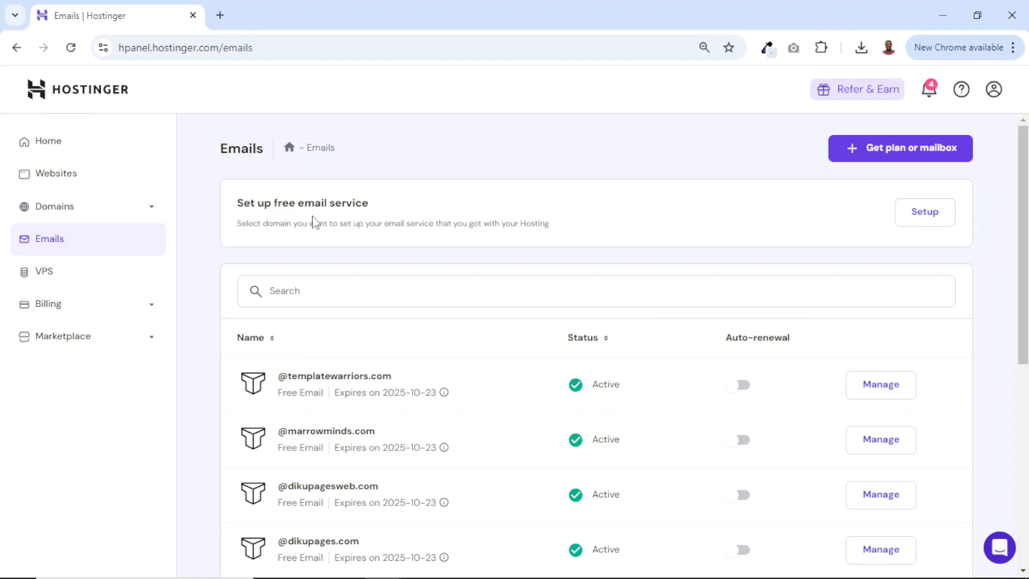
Set up the free email service for the easypeep.com domain.
click(926, 212)
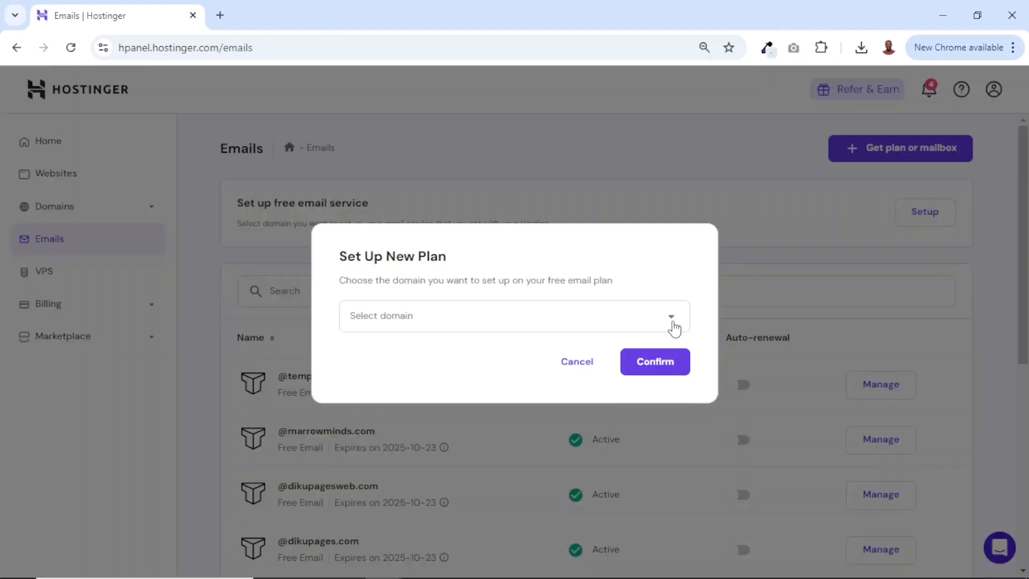
click(673, 325)
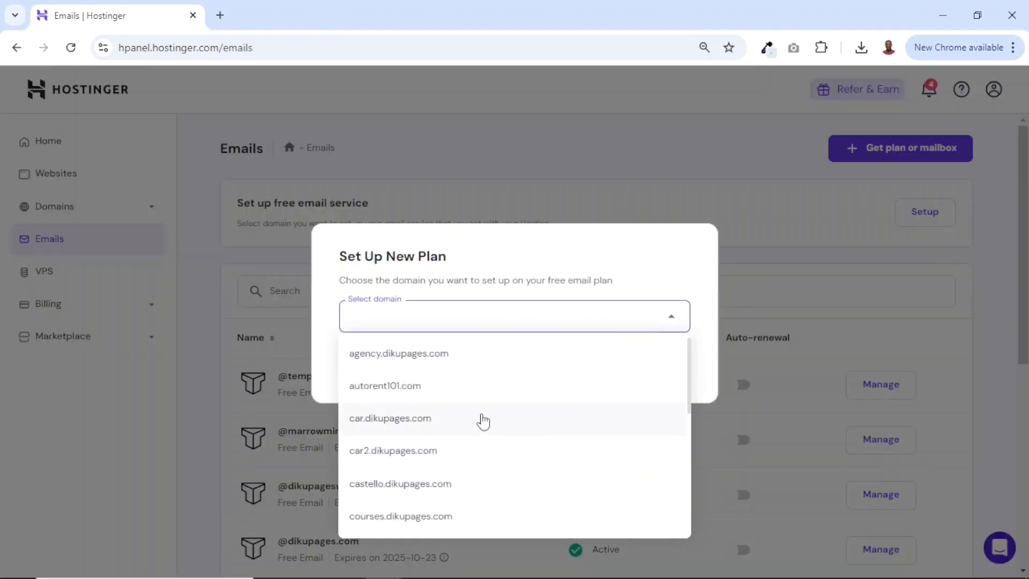
scroll(483, 422, down, 6)
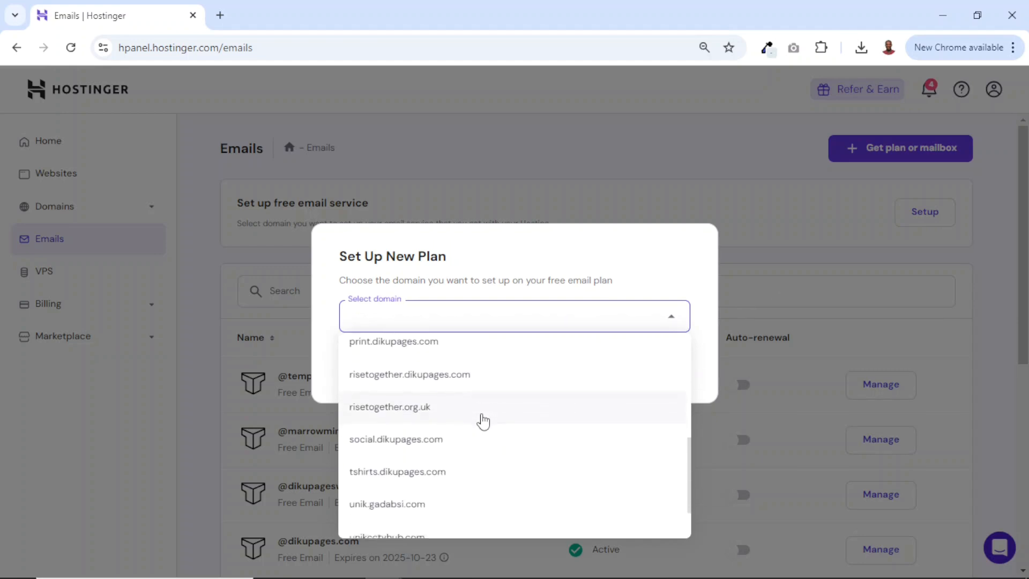
scroll(483, 422, up, 3)
click(393, 452)
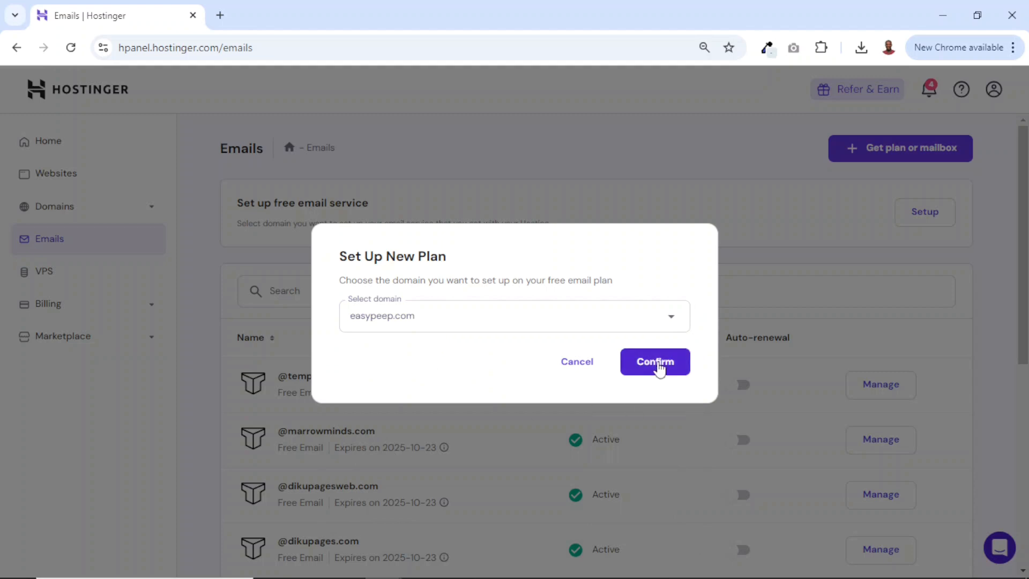
click(656, 364)
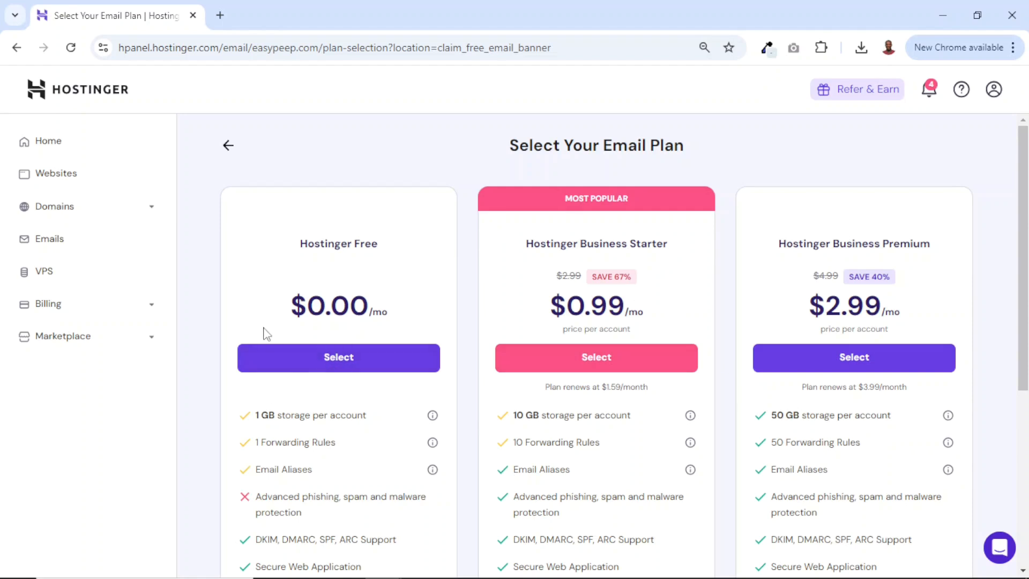
click(336, 369)
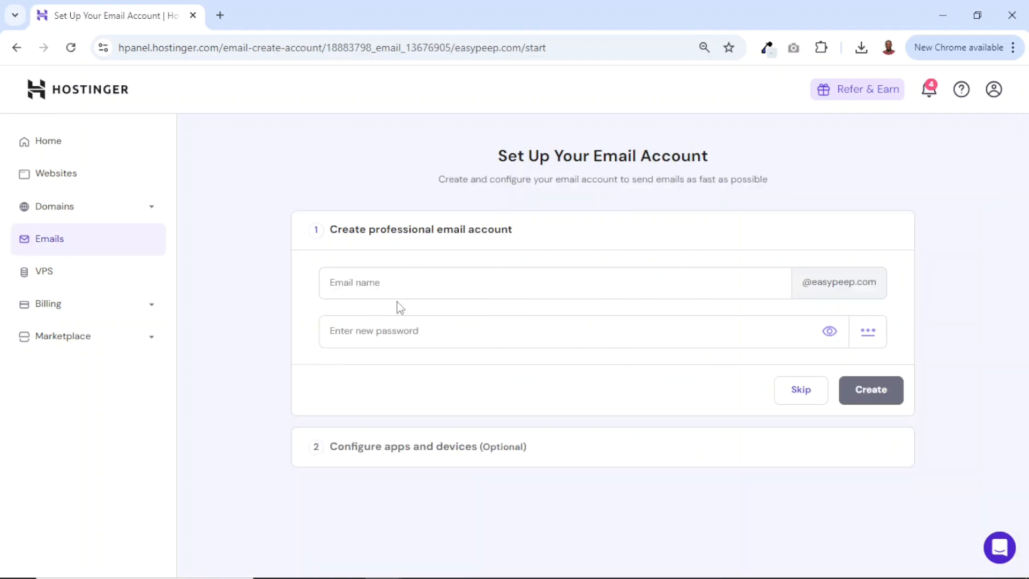
click(434, 281)
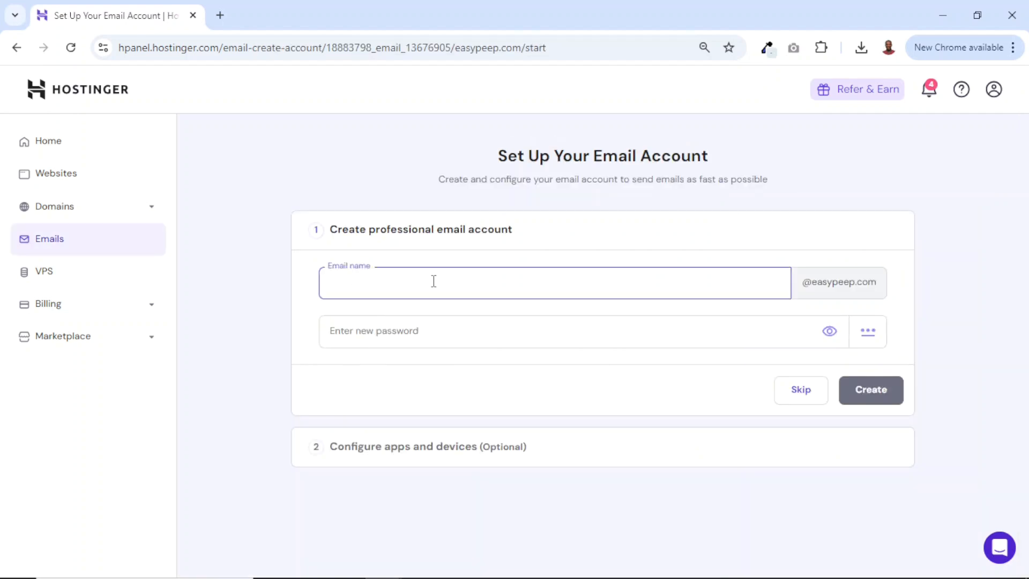
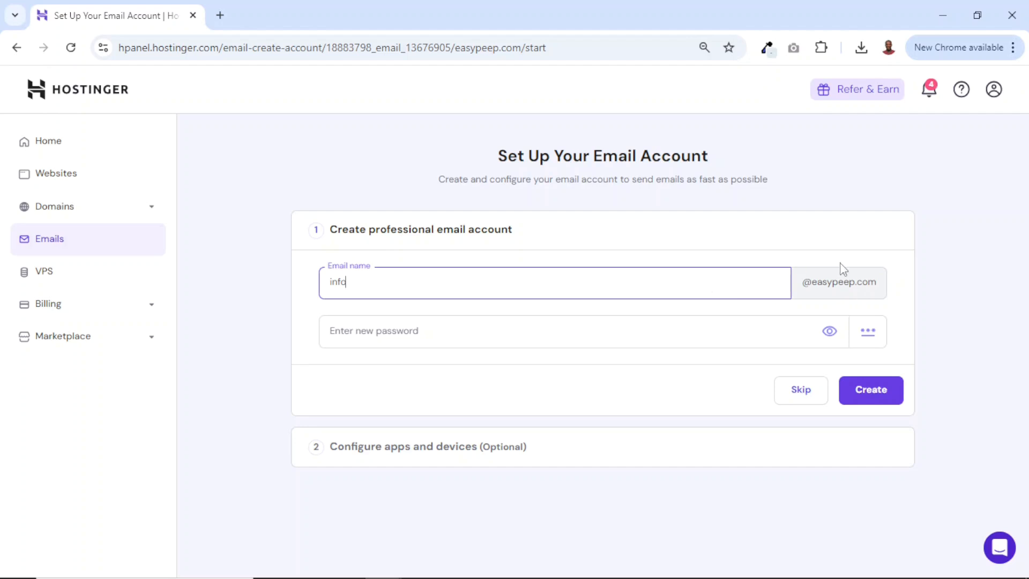
click(615, 333)
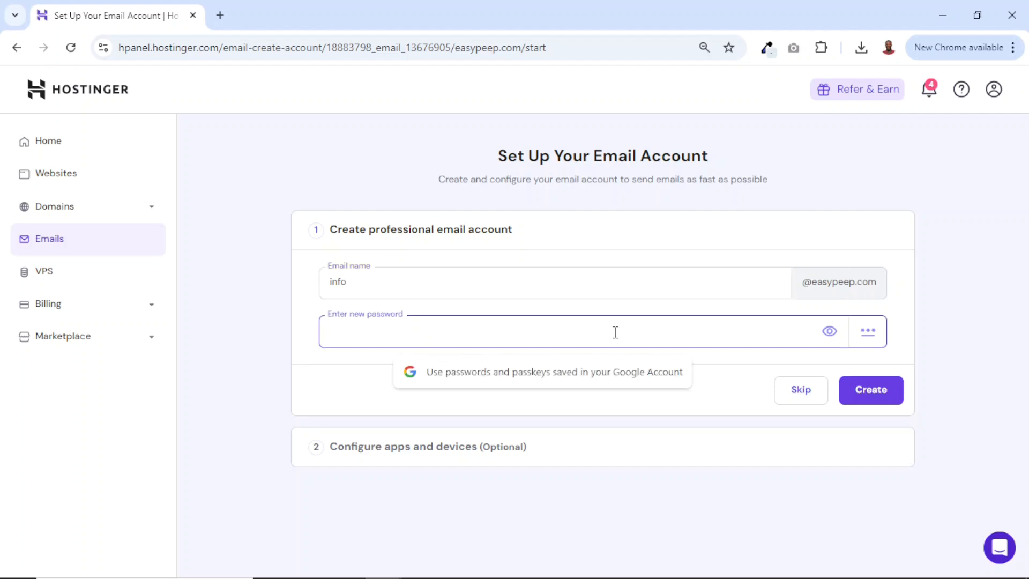
key(ctrl+v)
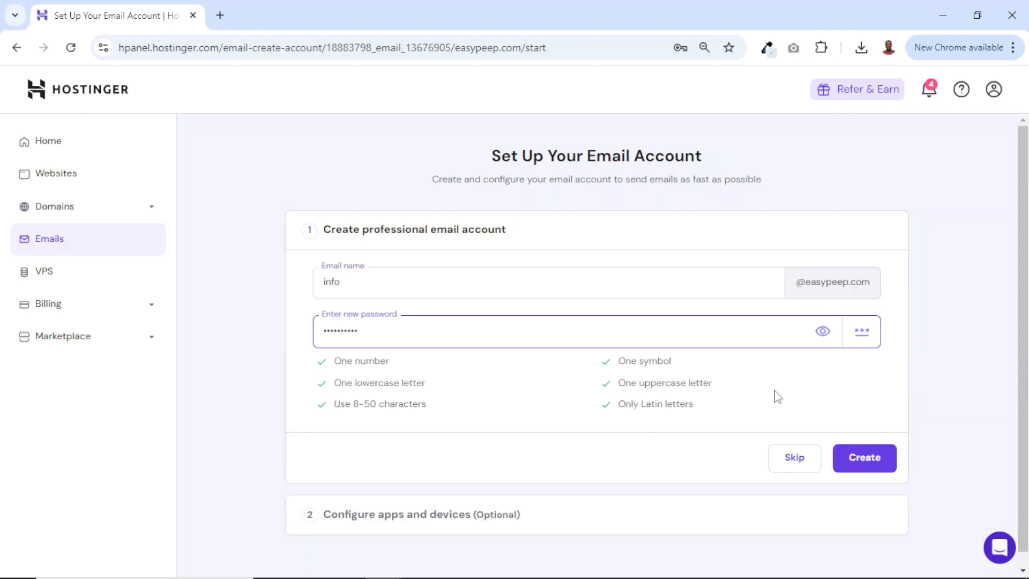
click(858, 453)
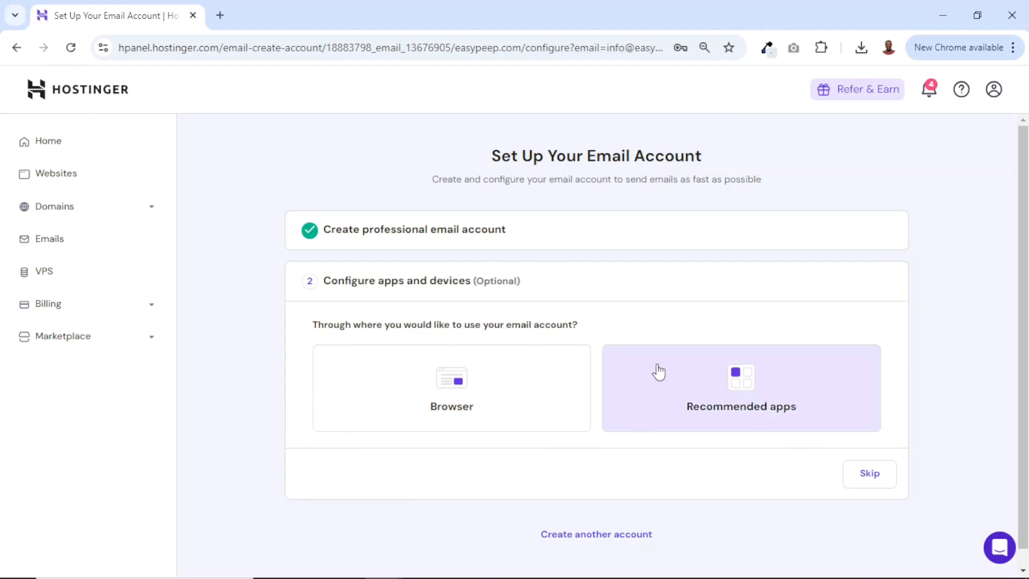
click(857, 480)
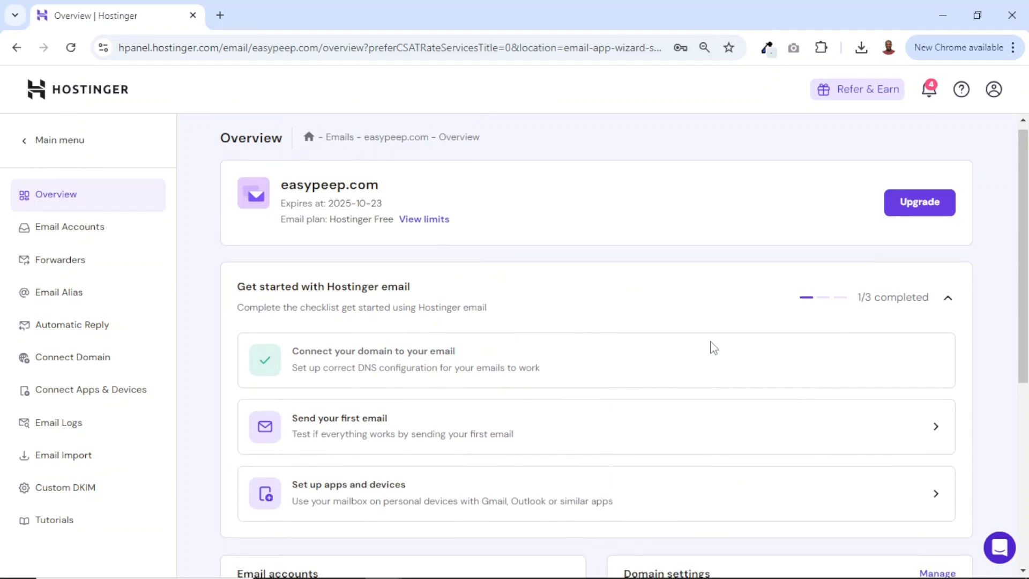
scroll(713, 348, down, 6)
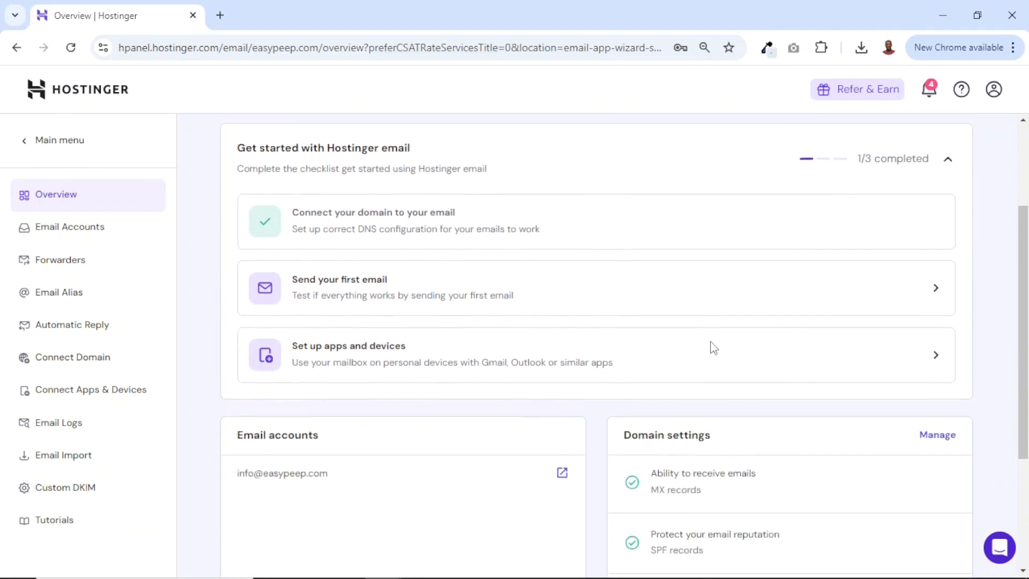
scroll(713, 347, up, 4)
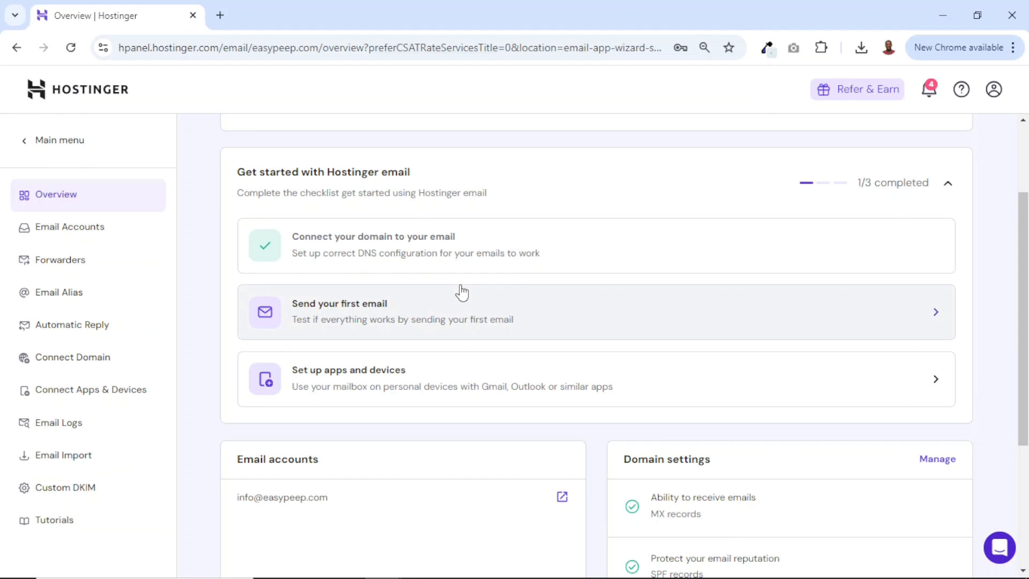
scroll(462, 293, down, 4)
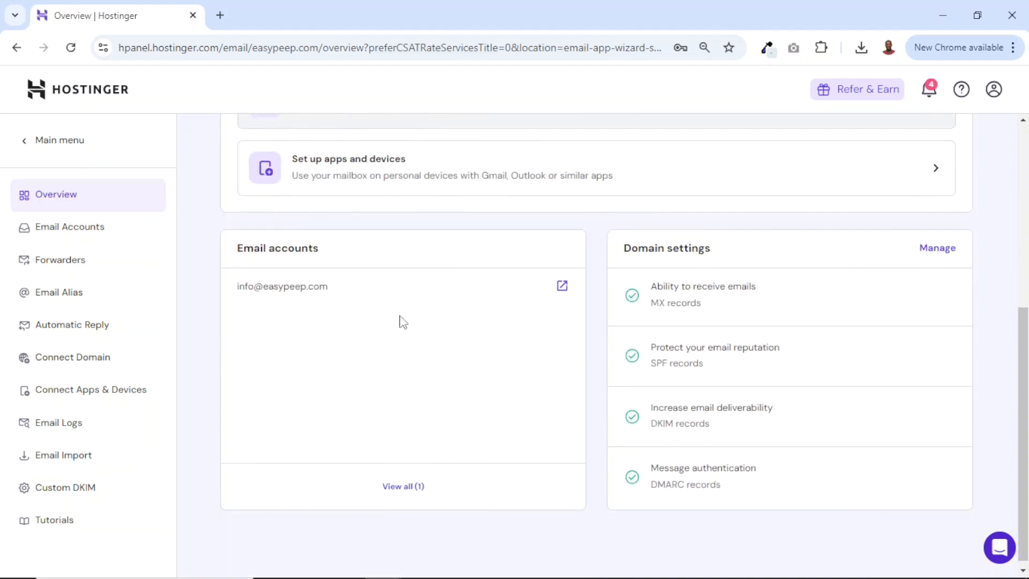
click(562, 288)
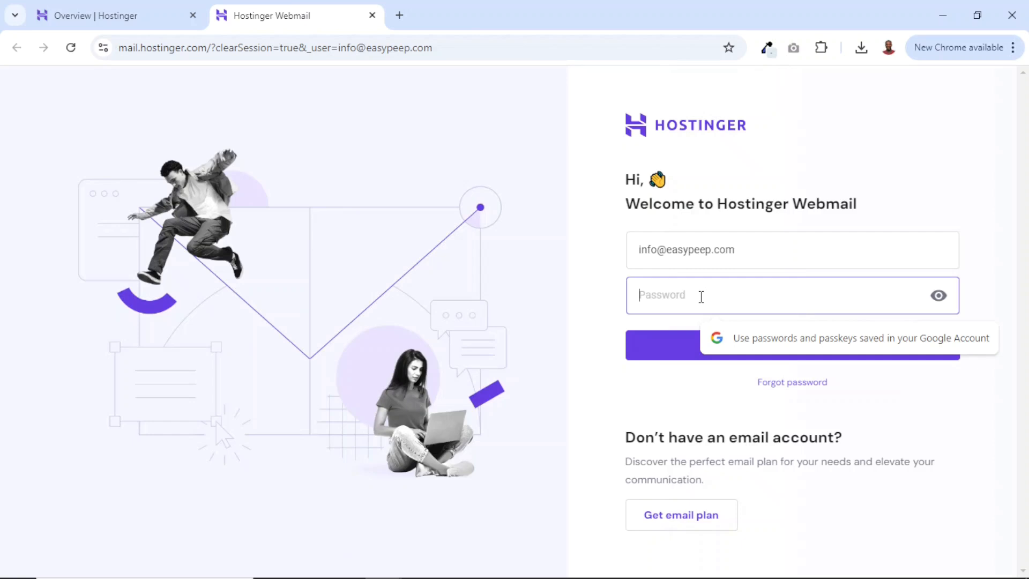
Log in to webmail by pasting the account password, then close the webmail tab.
key(ctrl+v)
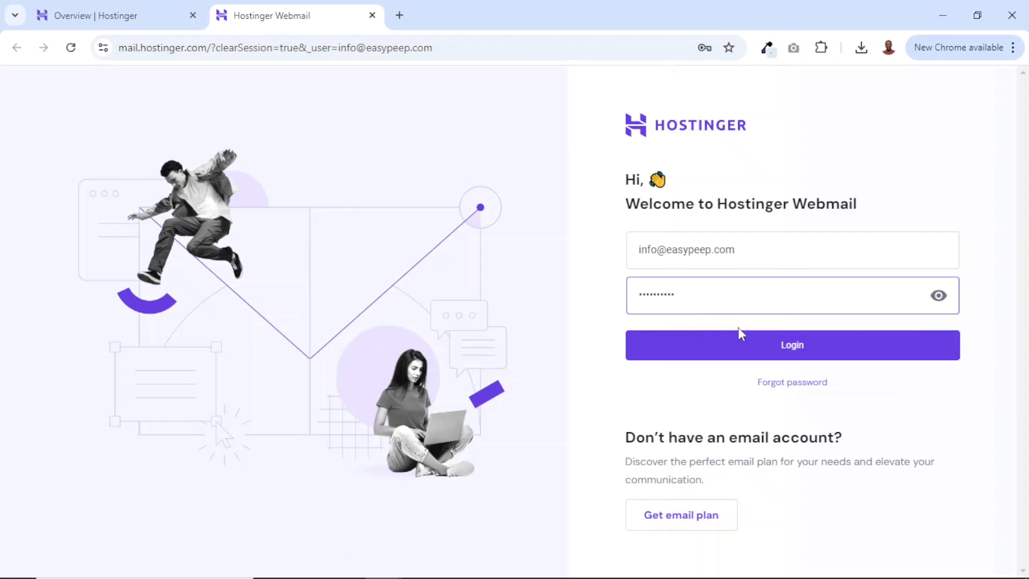
click(776, 357)
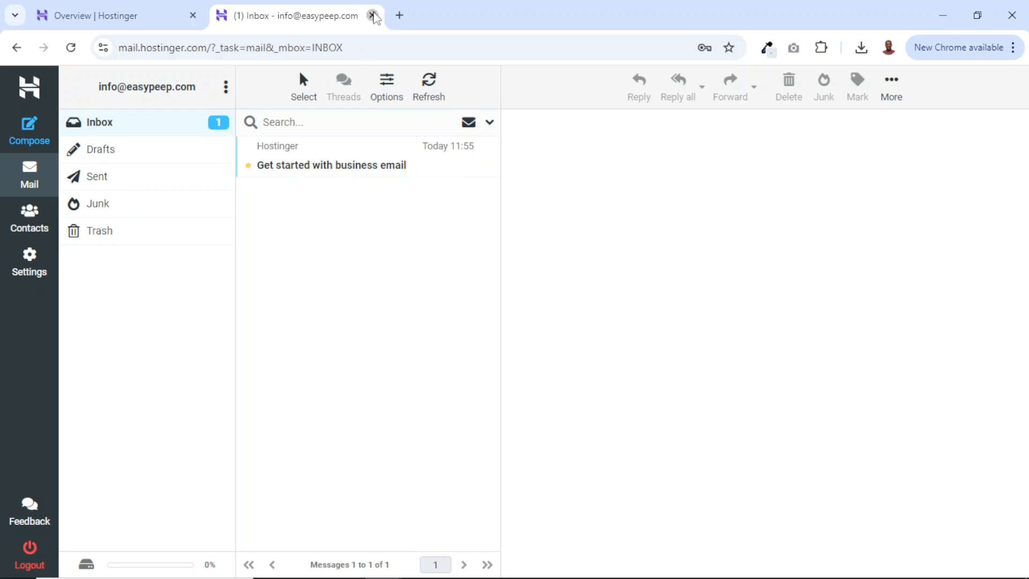
click(372, 15)
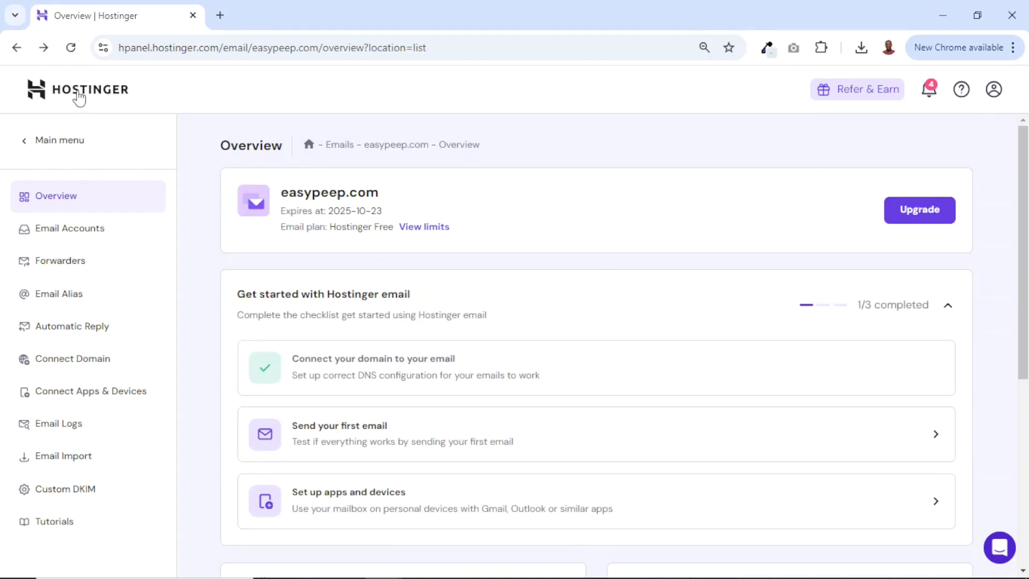
Open the WordPress admin for easypeep.com from the Websites list and dismiss the preview notice.
click(79, 97)
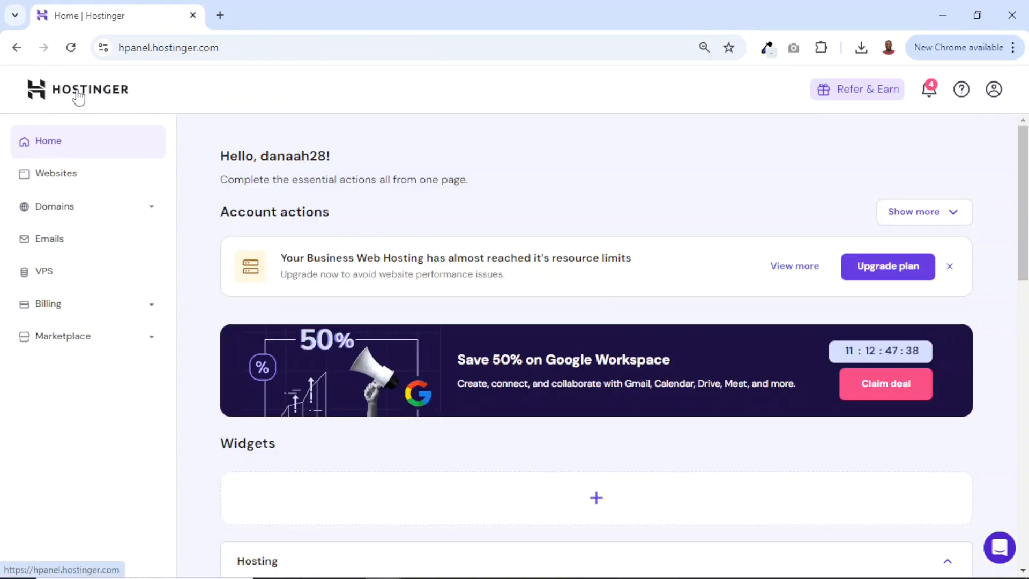
click(58, 174)
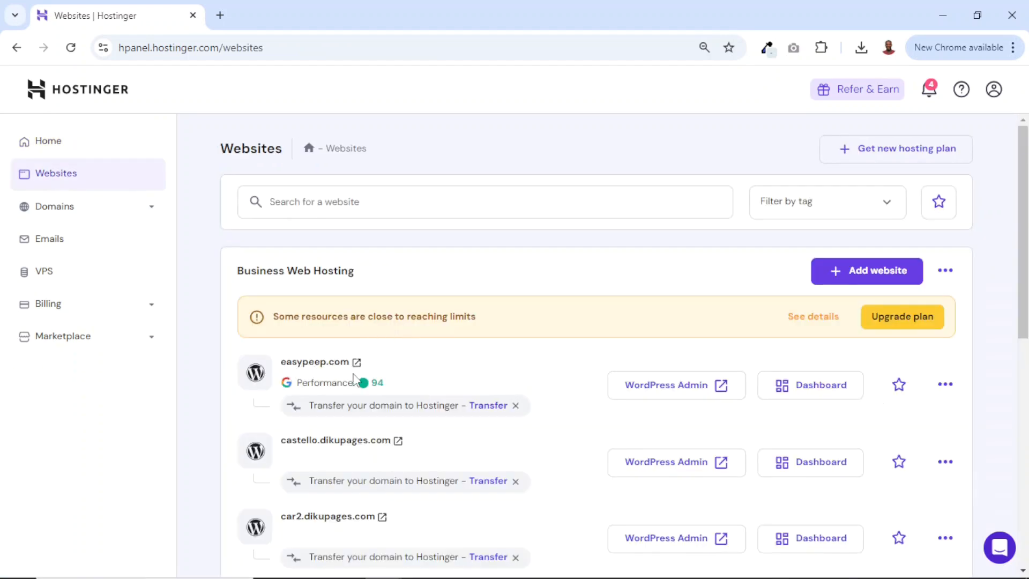
click(809, 393)
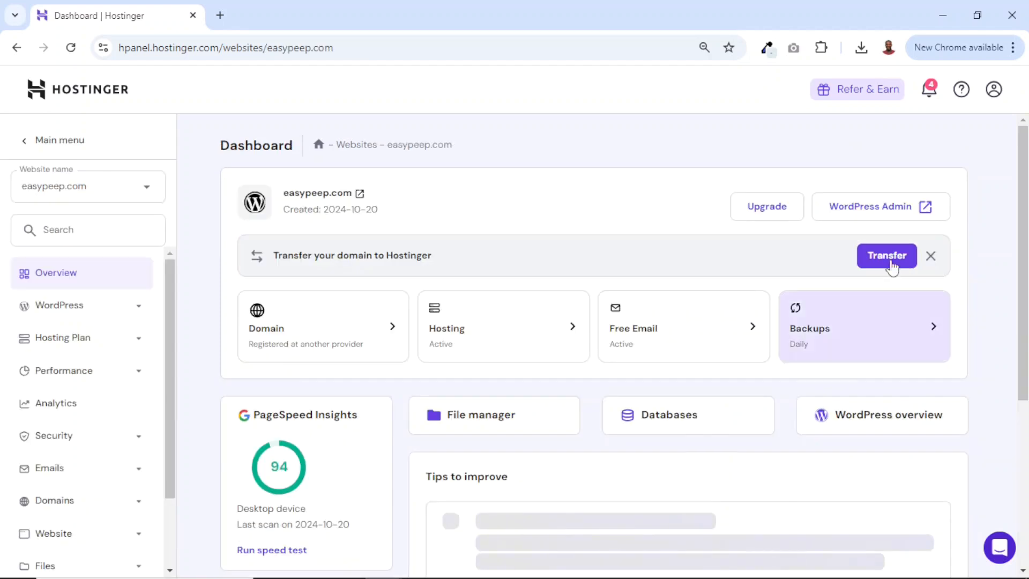
click(870, 212)
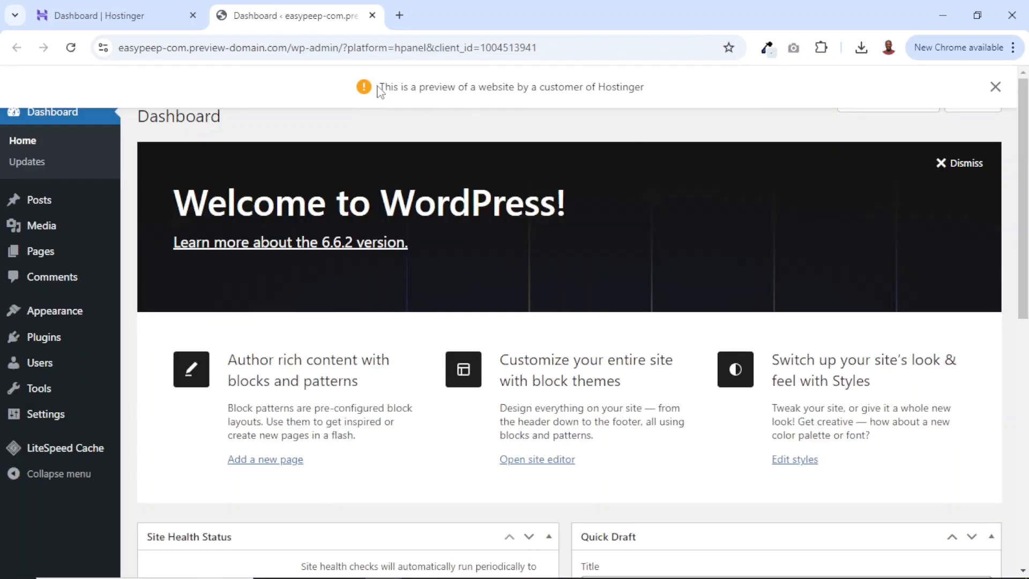
drag(380, 90, 649, 91)
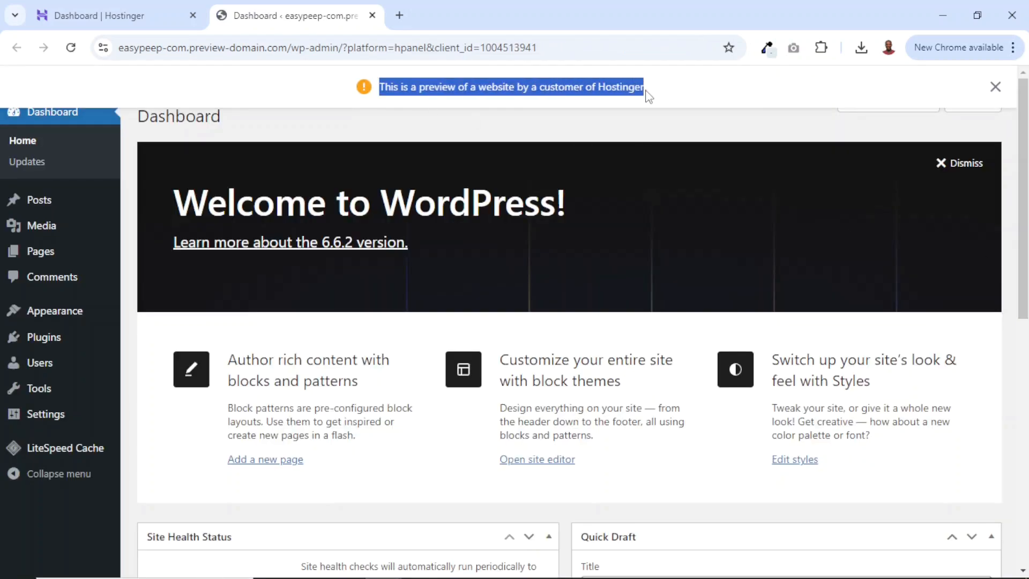
click(996, 88)
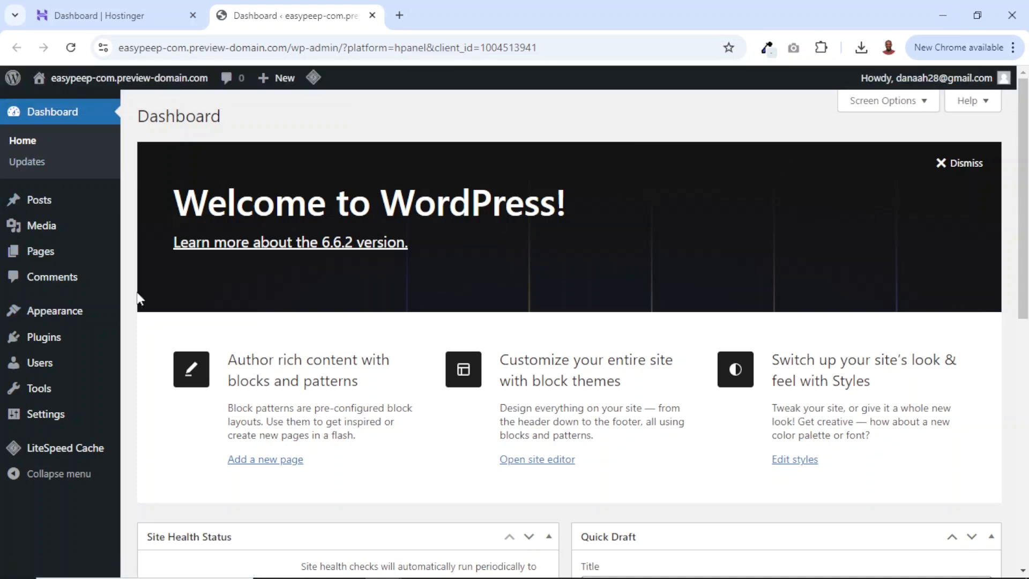
In General Settings, set the Site Title to Easypeep and the Tagline to Best digital downloads website.
mouse_move(87, 86)
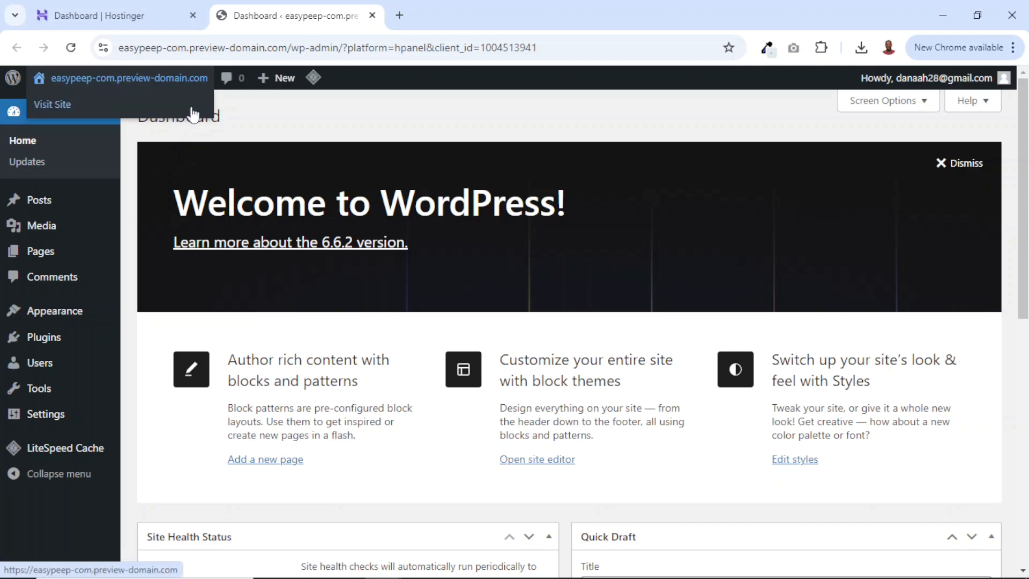
mouse_move(47, 344)
mouse_move(50, 419)
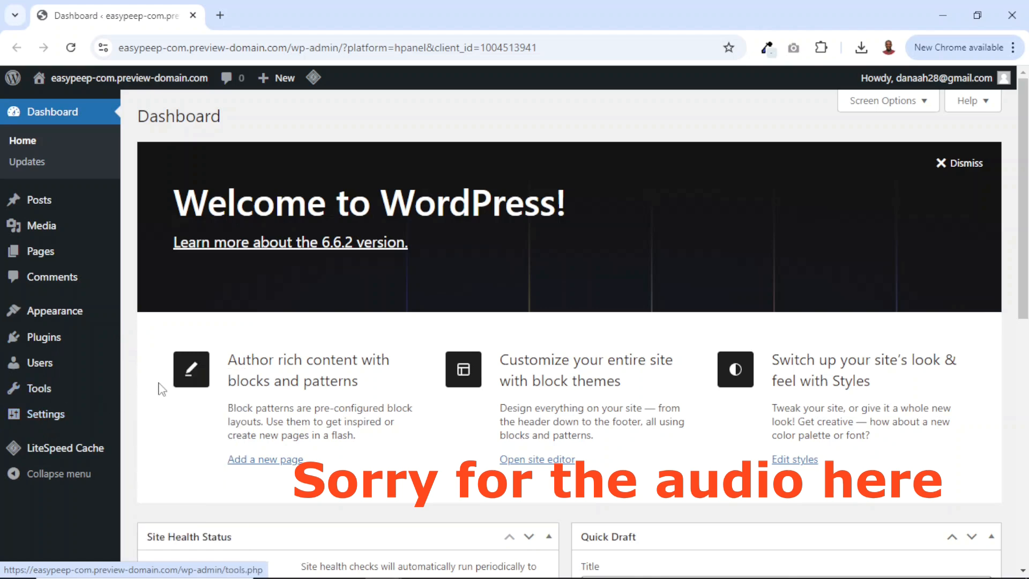
click(152, 386)
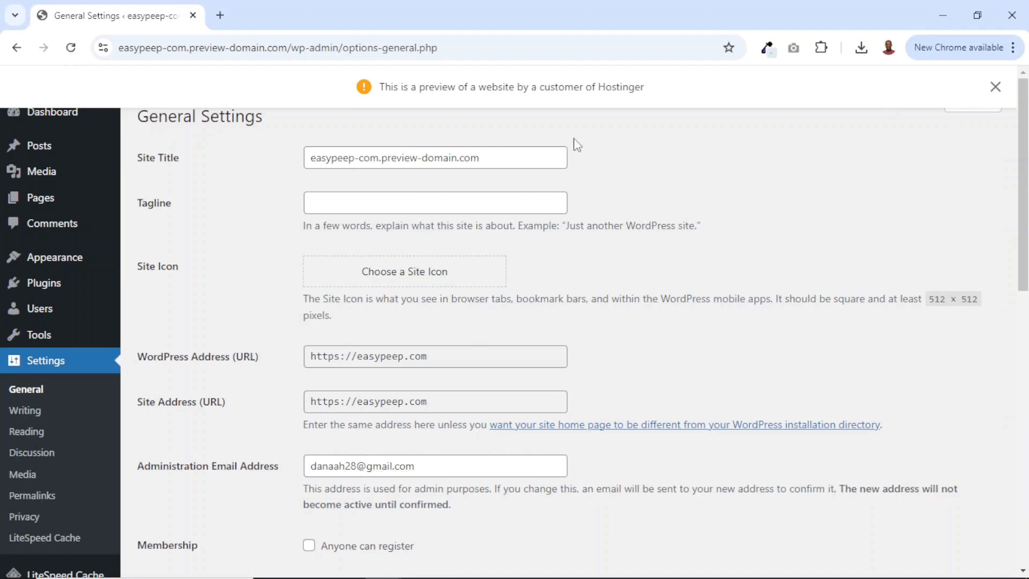
drag(497, 162, 309, 164)
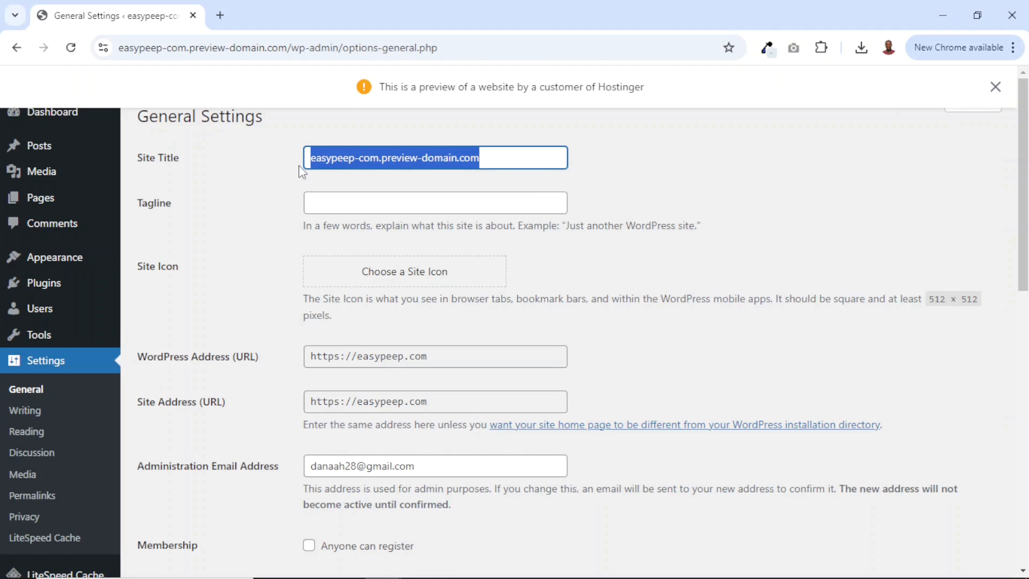
text(Easypeep)
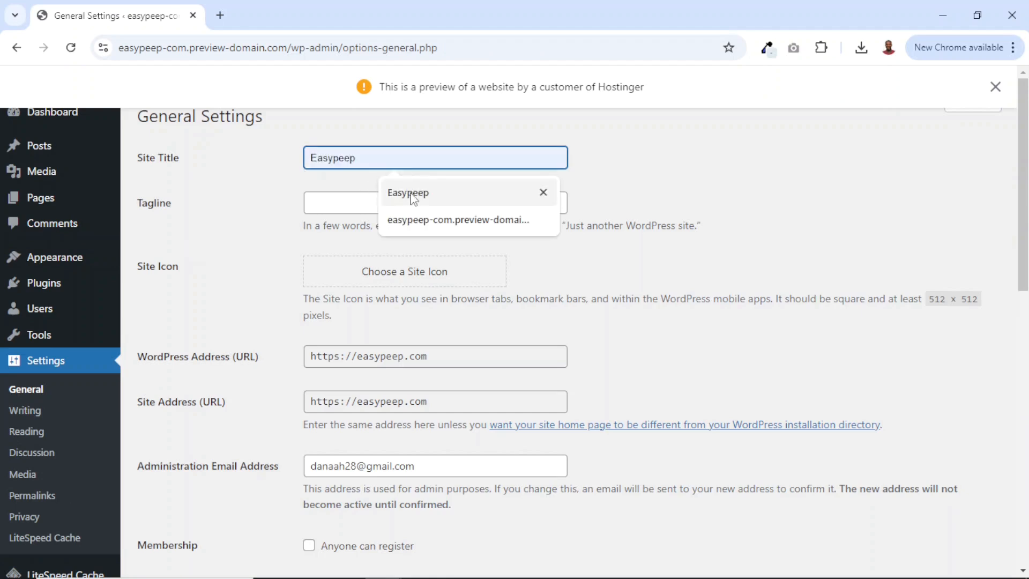
click(411, 193)
click(399, 202)
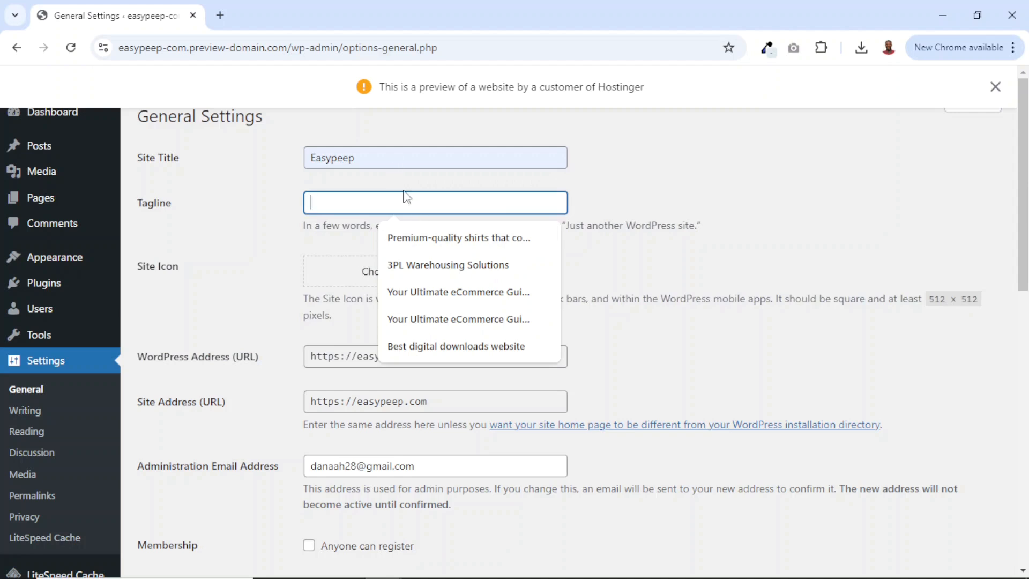
click(424, 346)
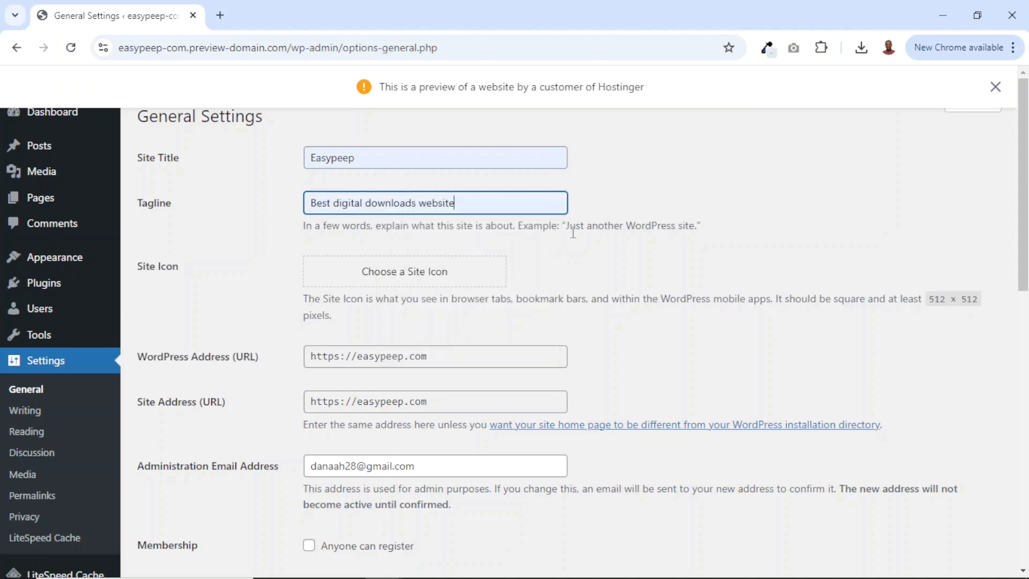
Enable the Anyone can register membership option and save the general settings.
scroll(573, 232, down, 4)
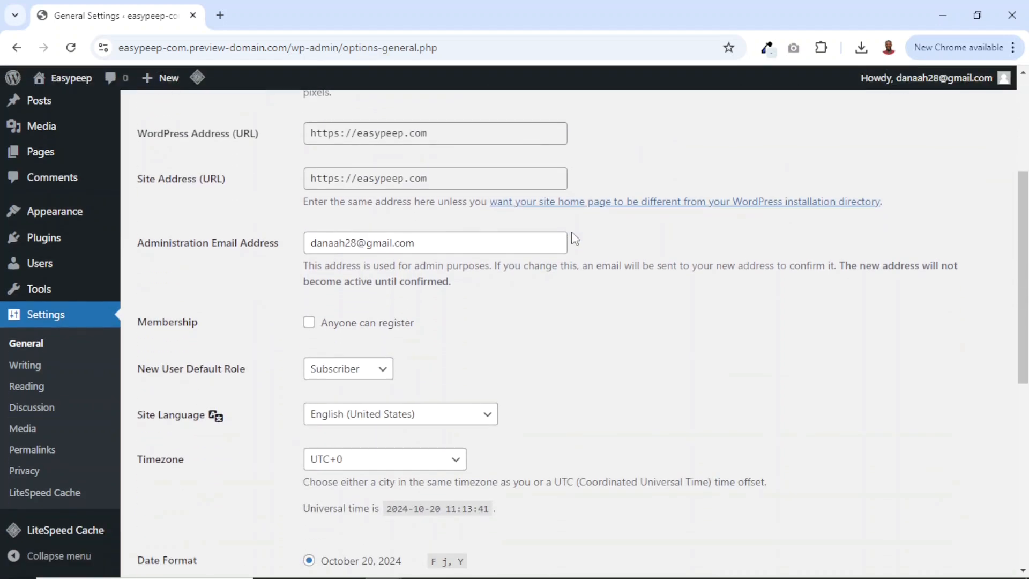
drag(428, 247, 299, 250)
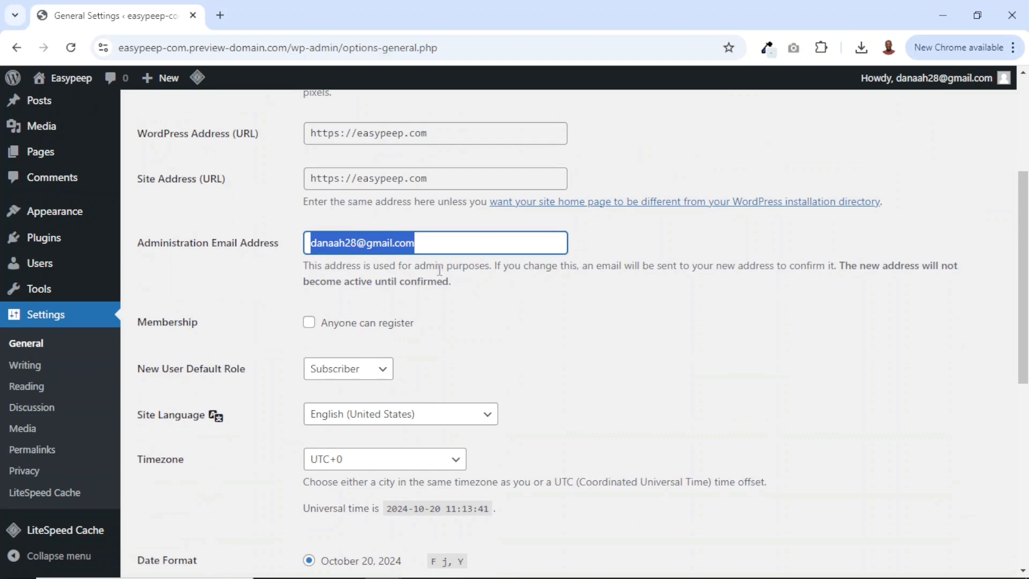
click(310, 326)
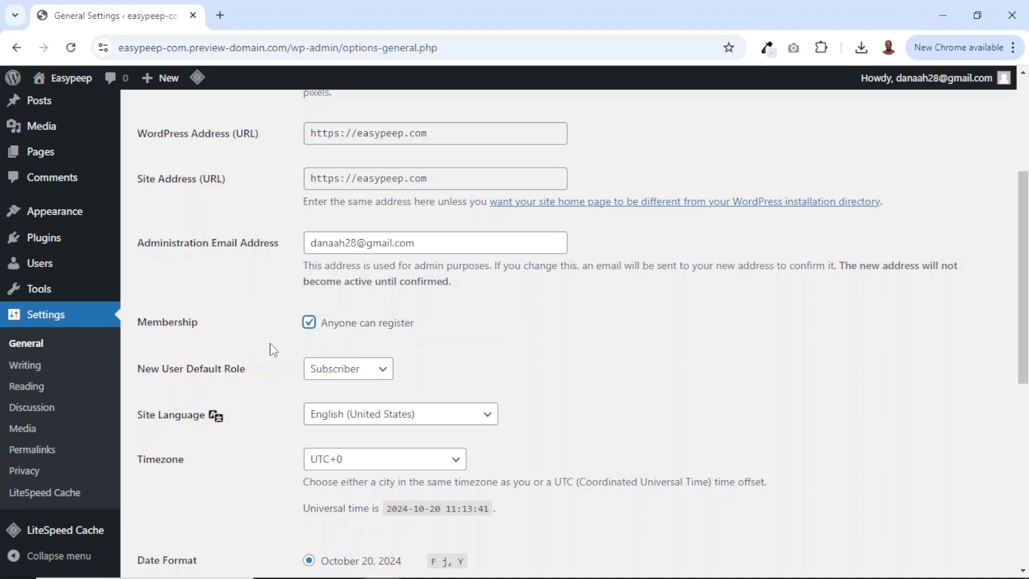
scroll(274, 350, down, 8)
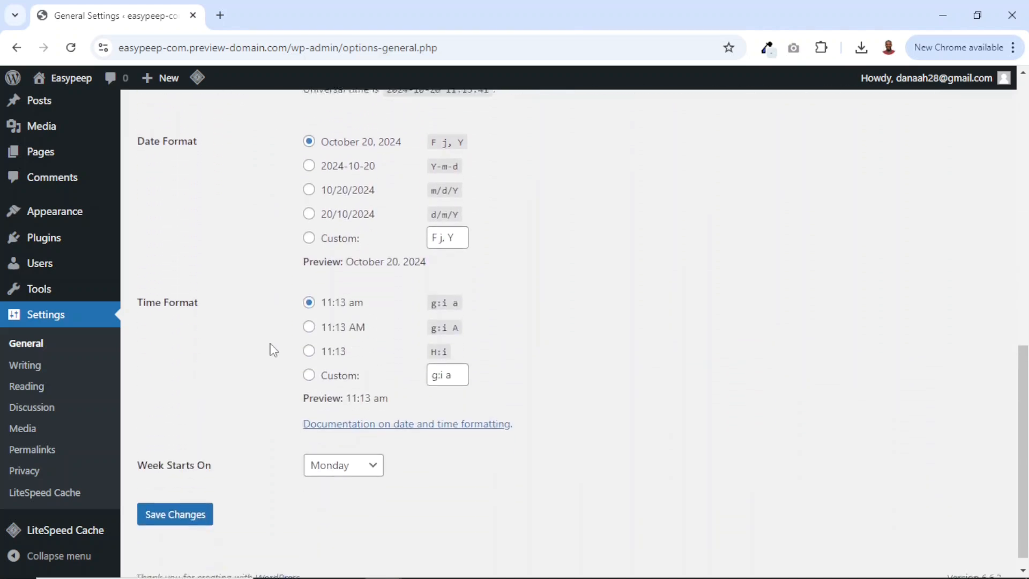
click(177, 497)
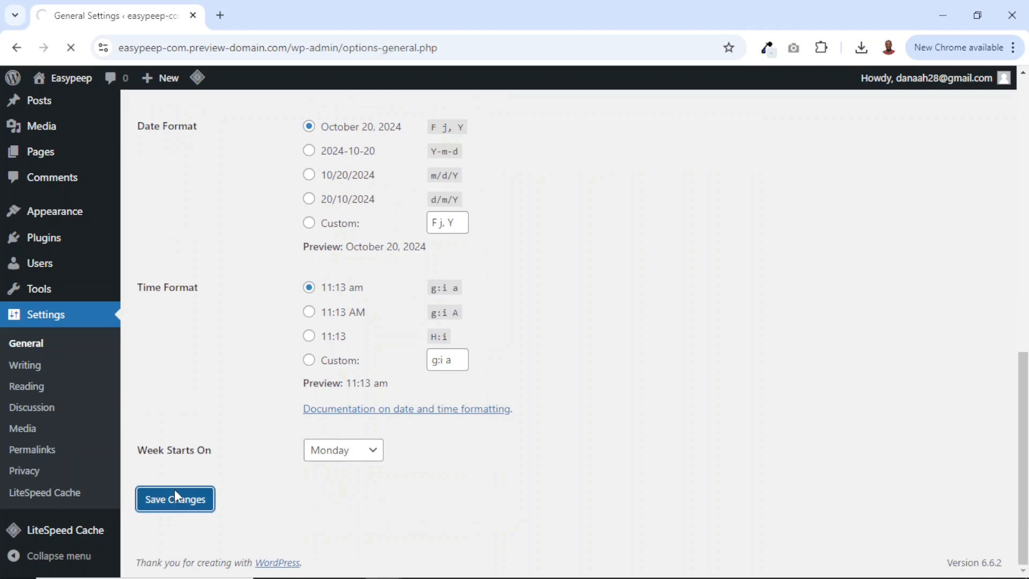
Dismiss the preview notice and open the Permalink settings.
mouse_move(82, 121)
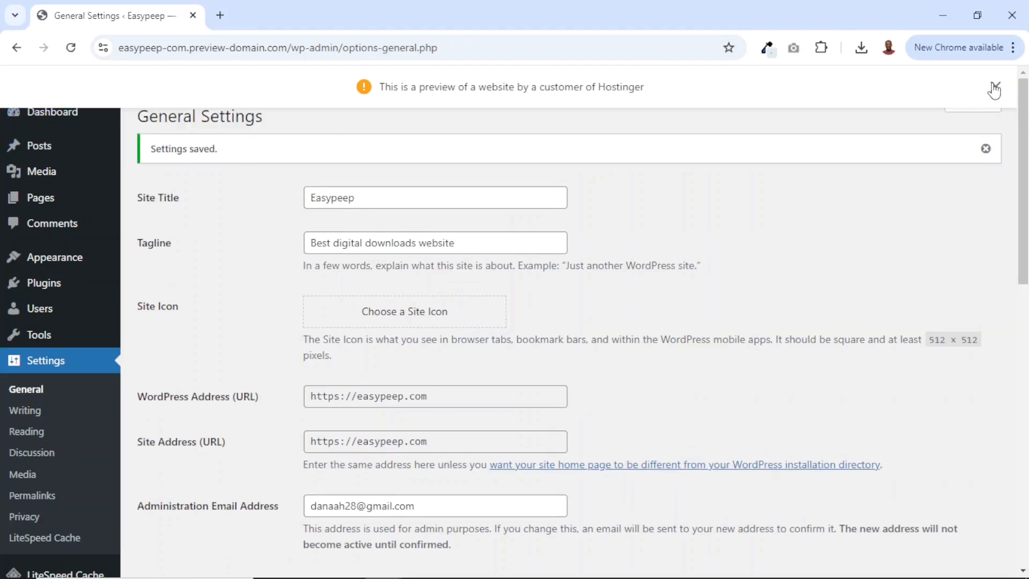
click(995, 88)
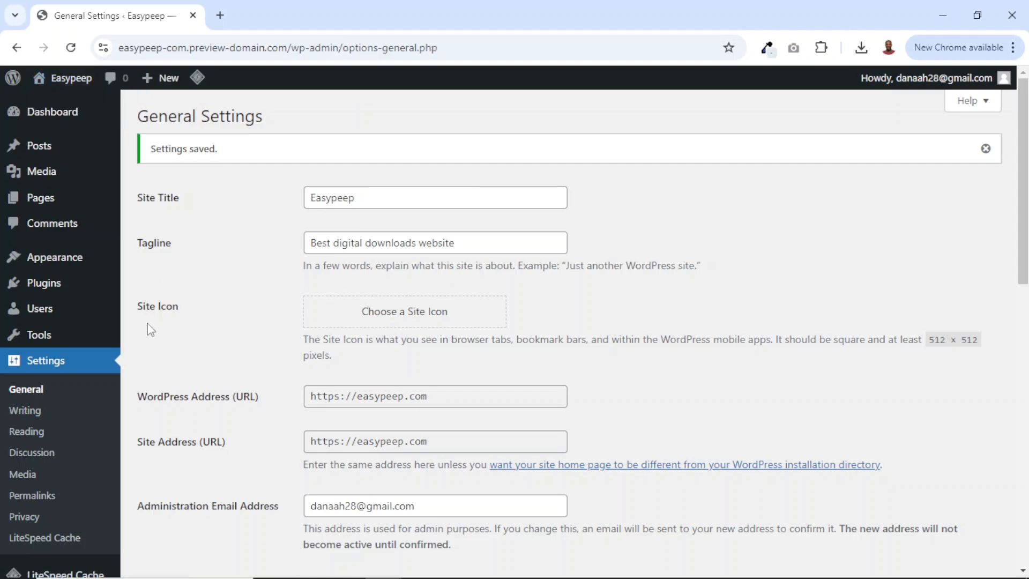
click(32, 500)
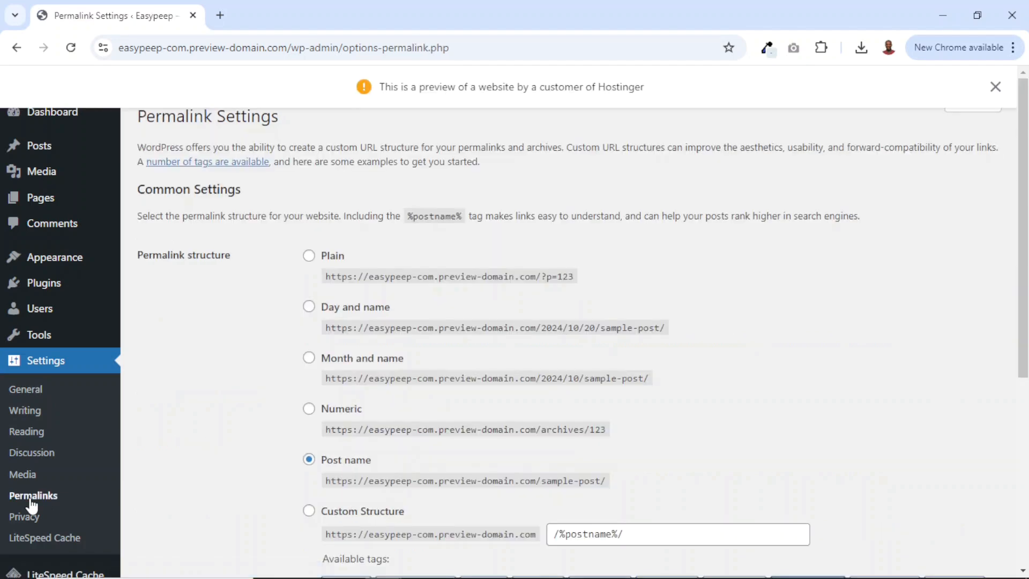
Save the permalink settings with the Post name structure selected.
scroll(284, 396, down, 2)
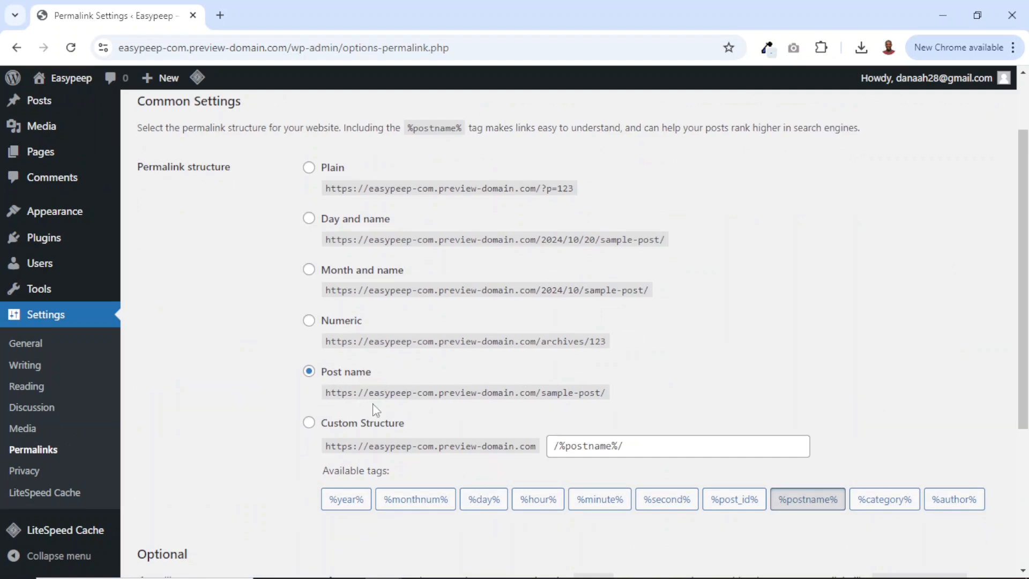
scroll(478, 361, up, 2)
scroll(488, 466, down, 1)
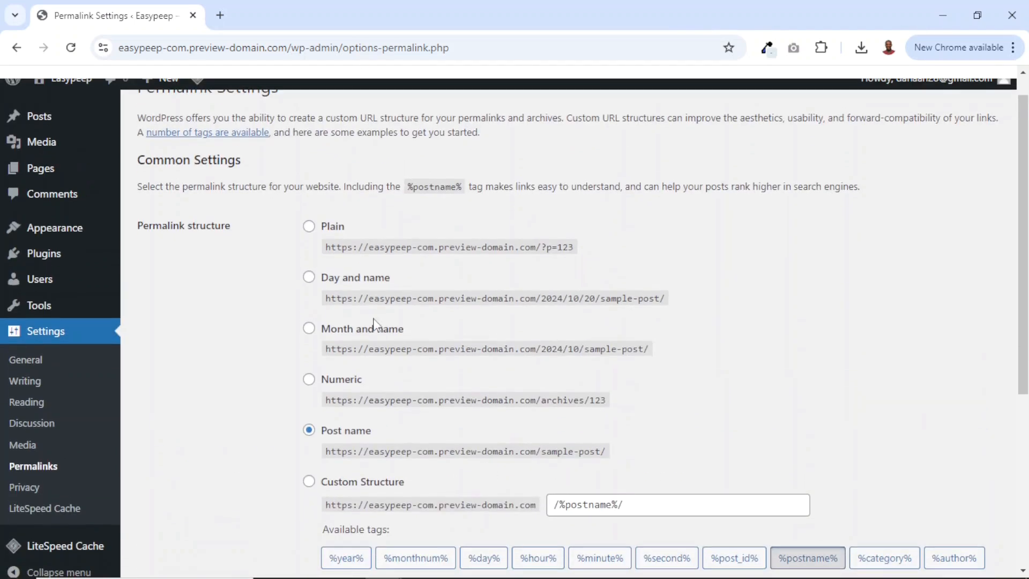
scroll(403, 366, down, 2)
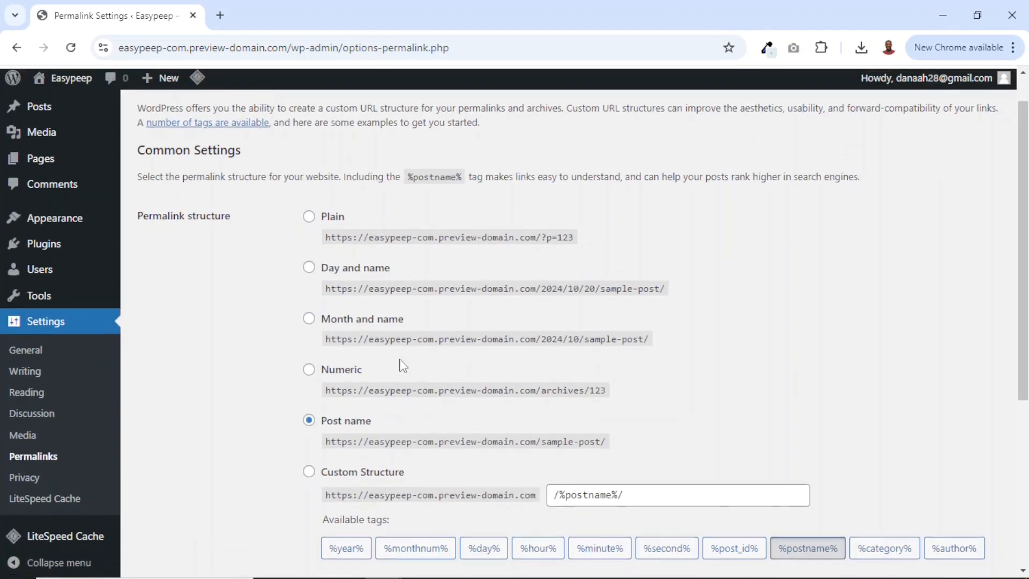
scroll(349, 327, down, 3)
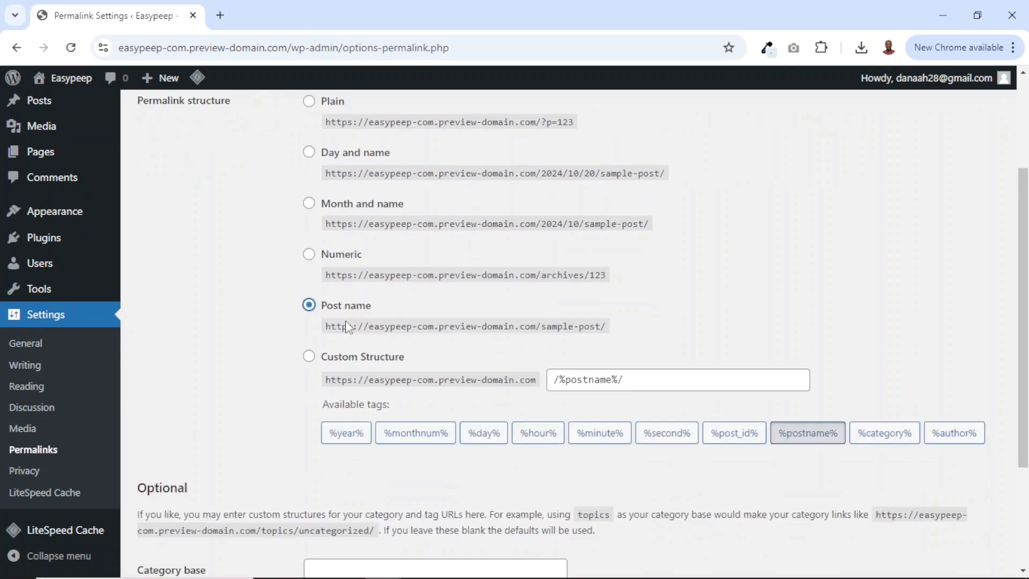
click(181, 514)
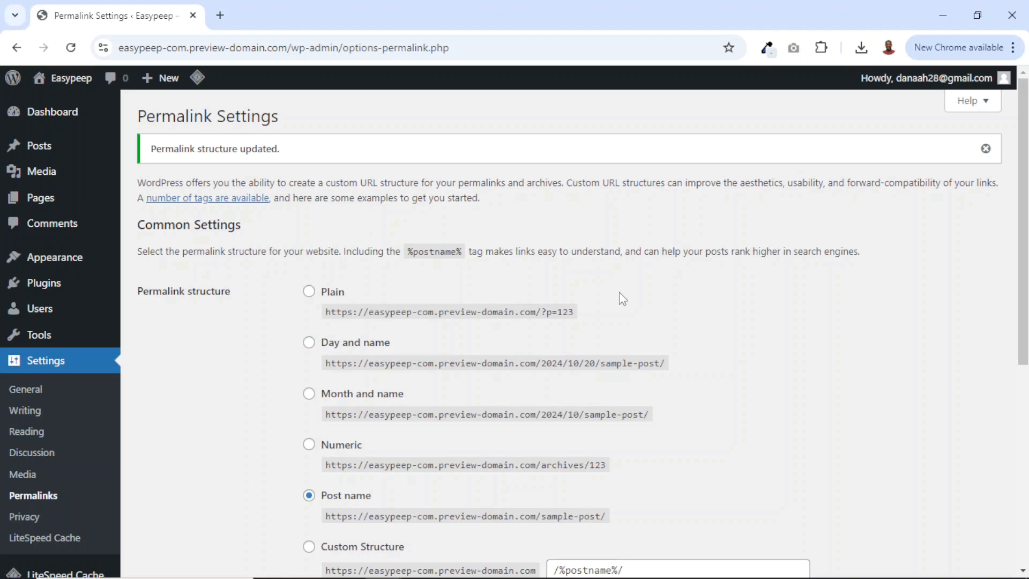
Open the site's front end in a new tab, browse its homepage, and return to the admin tab.
middle_click(76, 83)
click(278, 12)
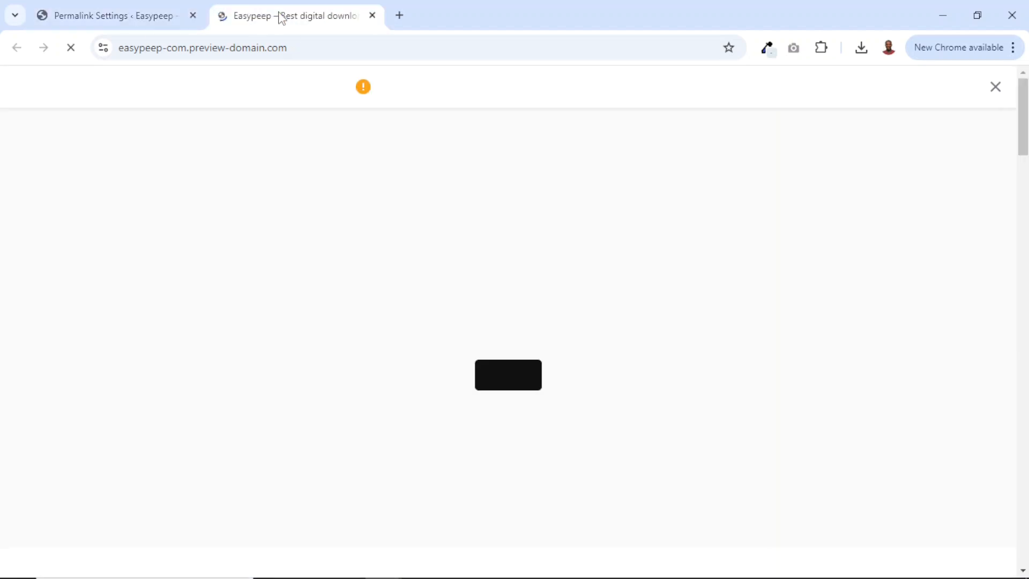
click(995, 86)
scroll(847, 280, down, 5)
scroll(855, 280, down, 15)
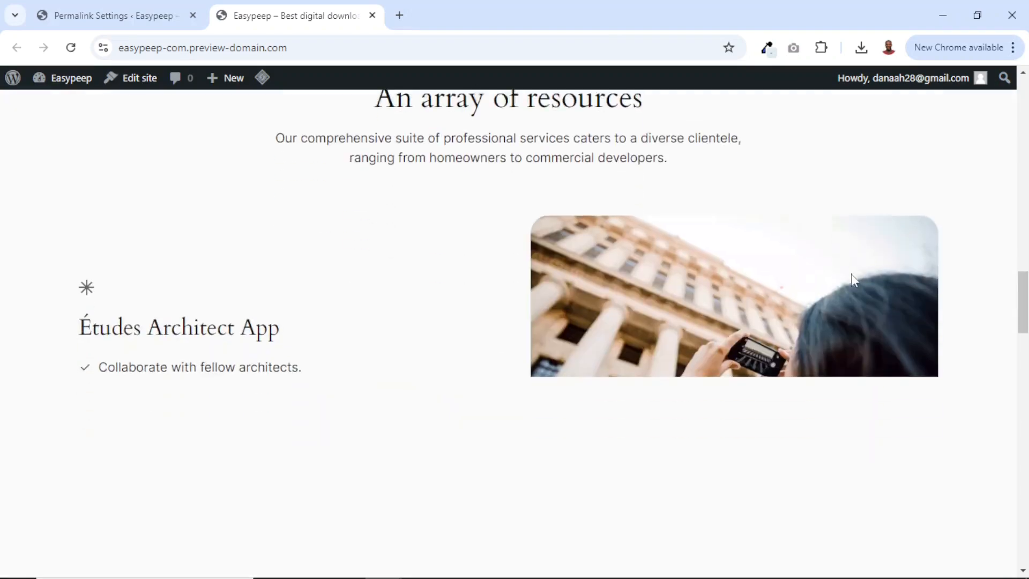
scroll(855, 280, up, 20)
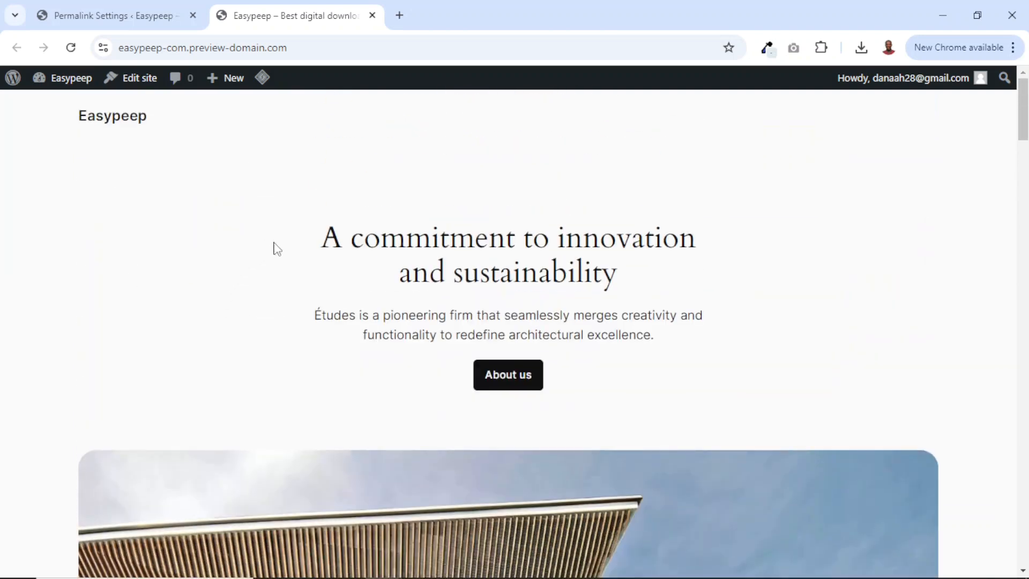
click(106, 15)
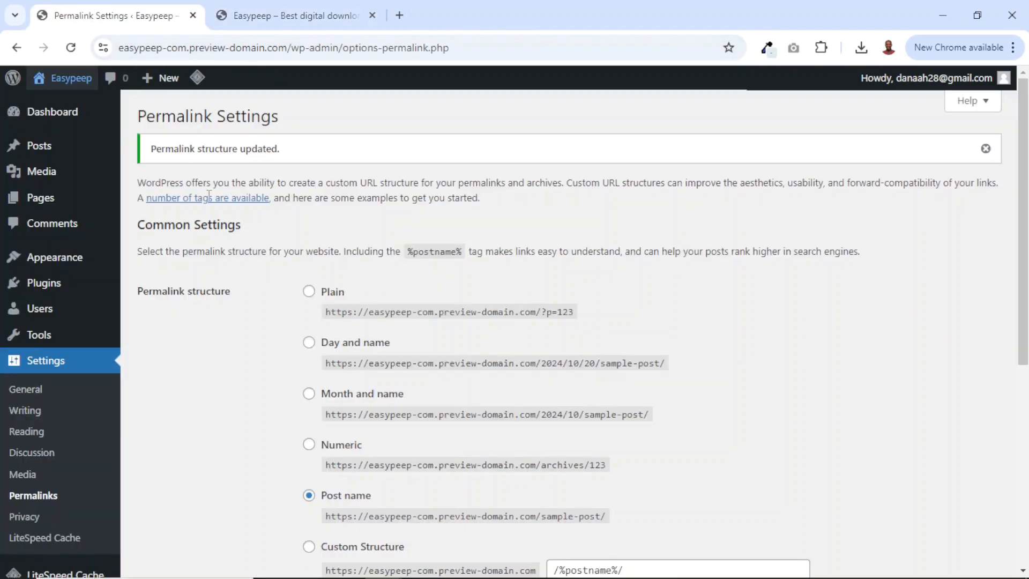
Search the theme directory for blocksy, then install and activate the Blocksy theme.
click(67, 264)
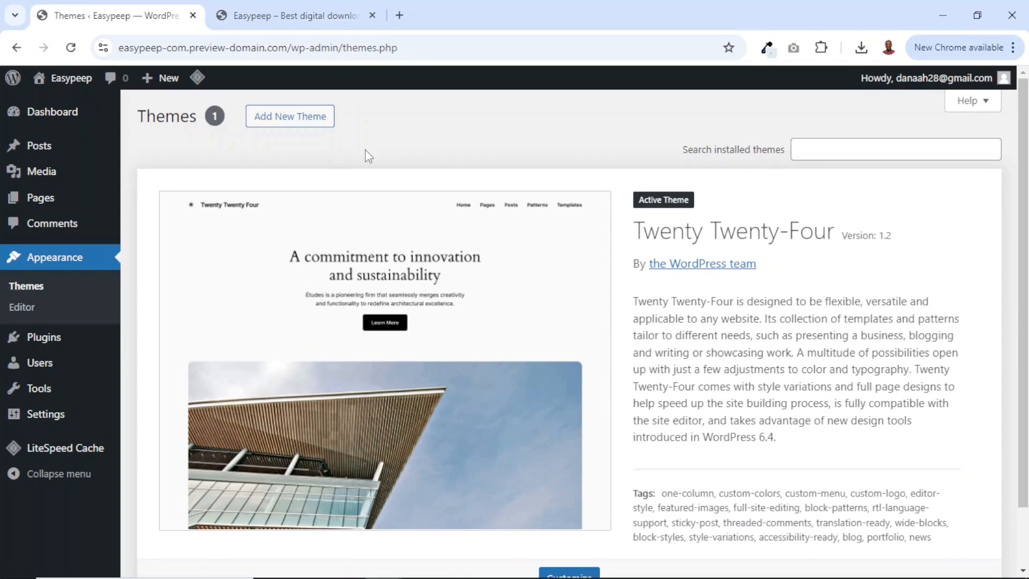
click(286, 126)
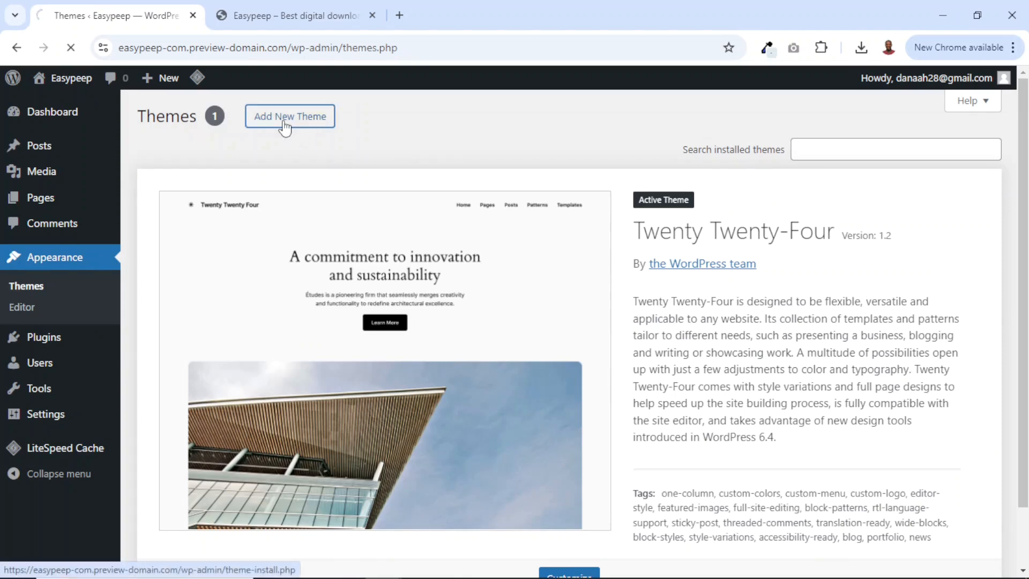
scroll(285, 128, down, 15)
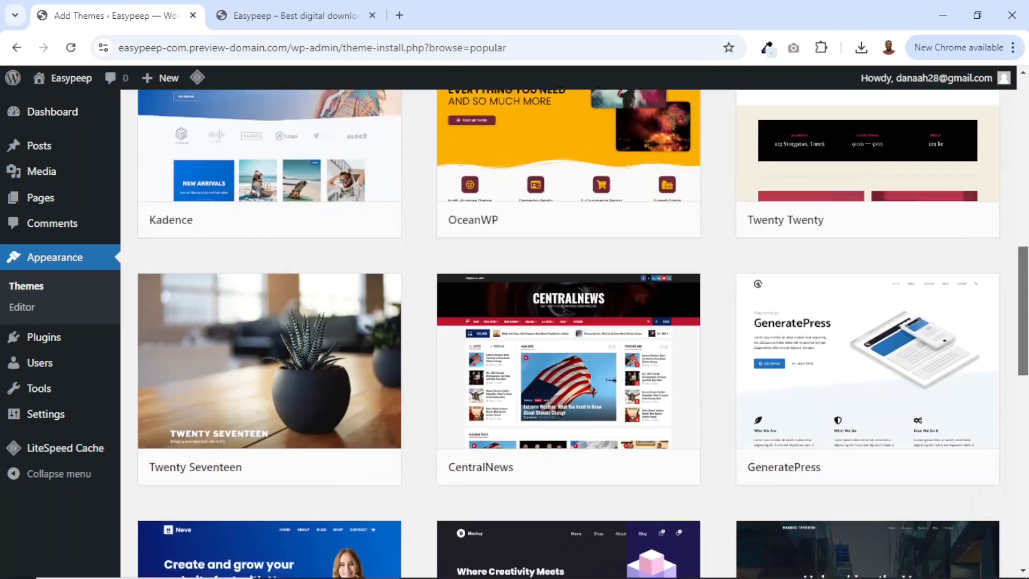
drag(1024, 305, 1023, 134)
click(872, 161)
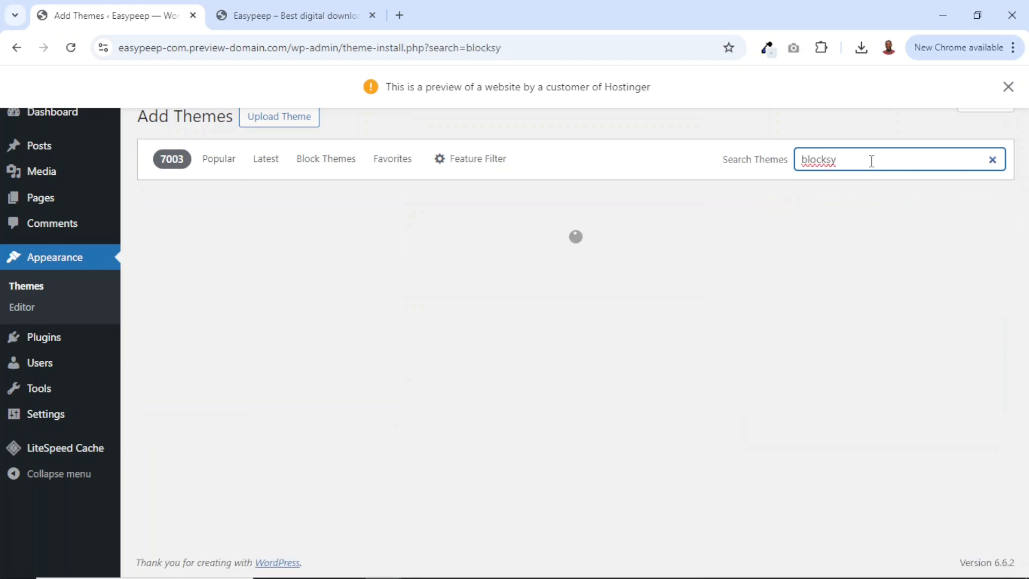
mouse_move(195, 299)
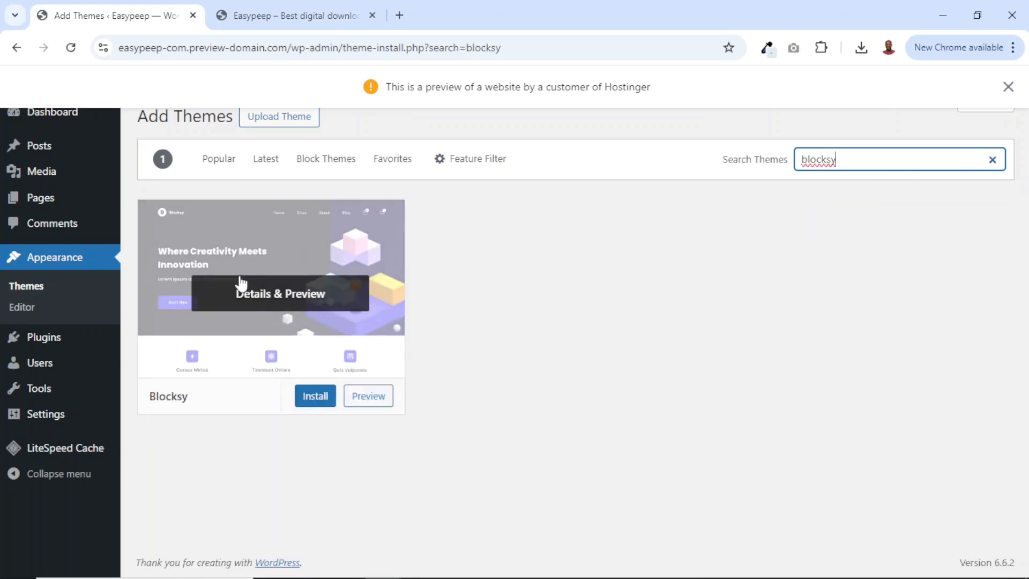
click(315, 399)
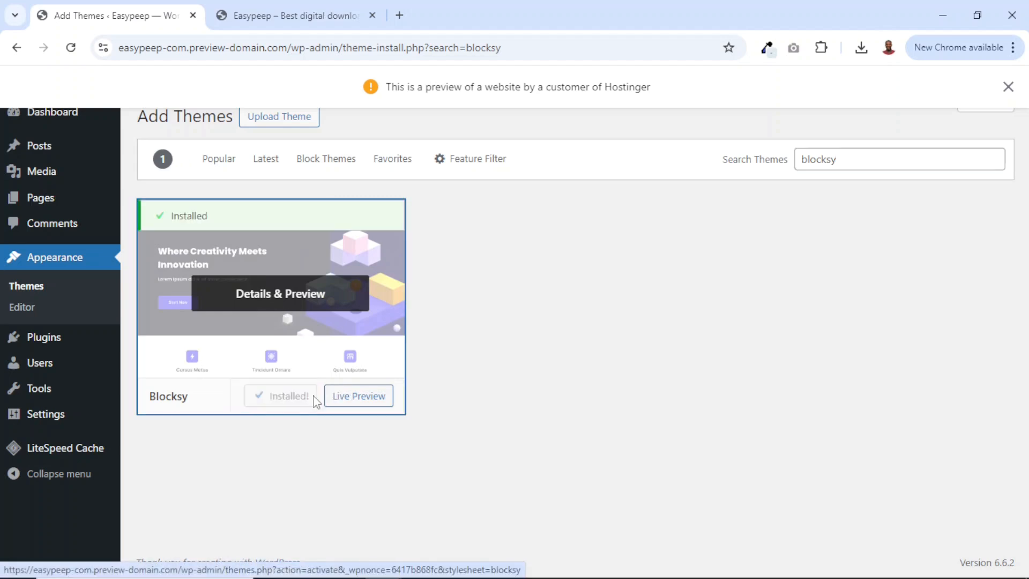
click(291, 397)
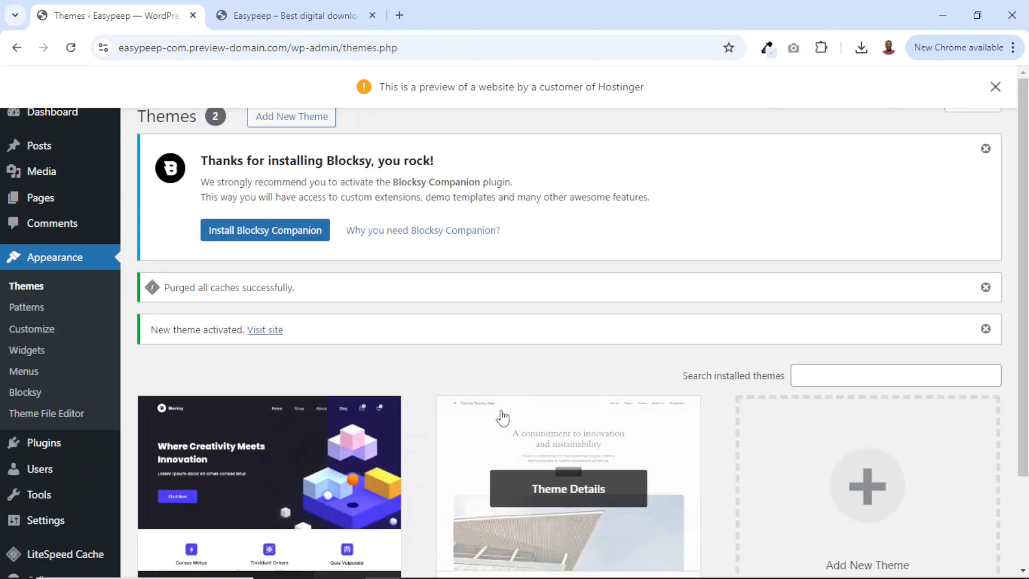
Delete the unused Twenty Twenty-Four theme and confirm the deletion.
scroll(458, 374, down, 2)
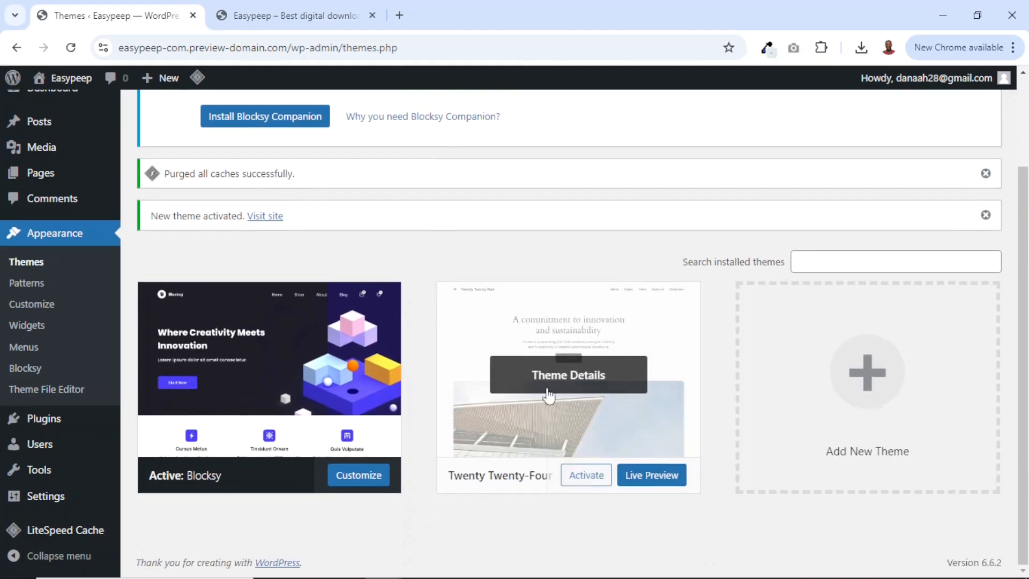
click(557, 385)
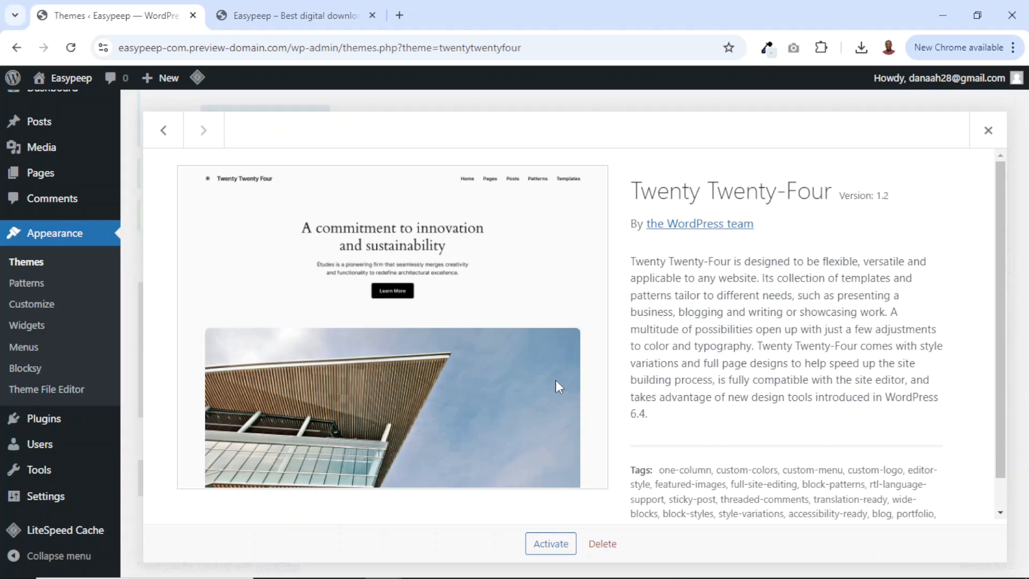
click(602, 544)
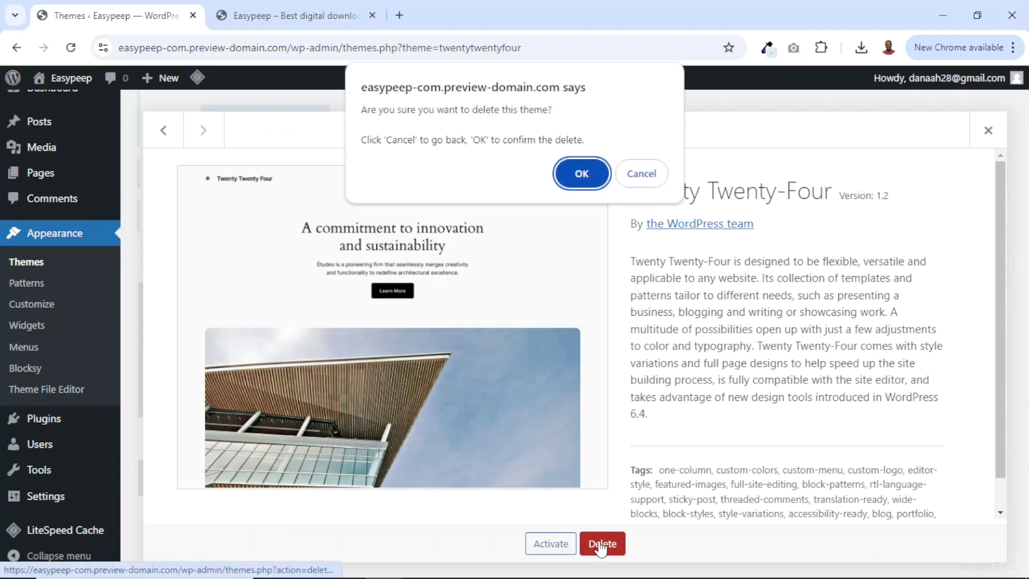
click(574, 184)
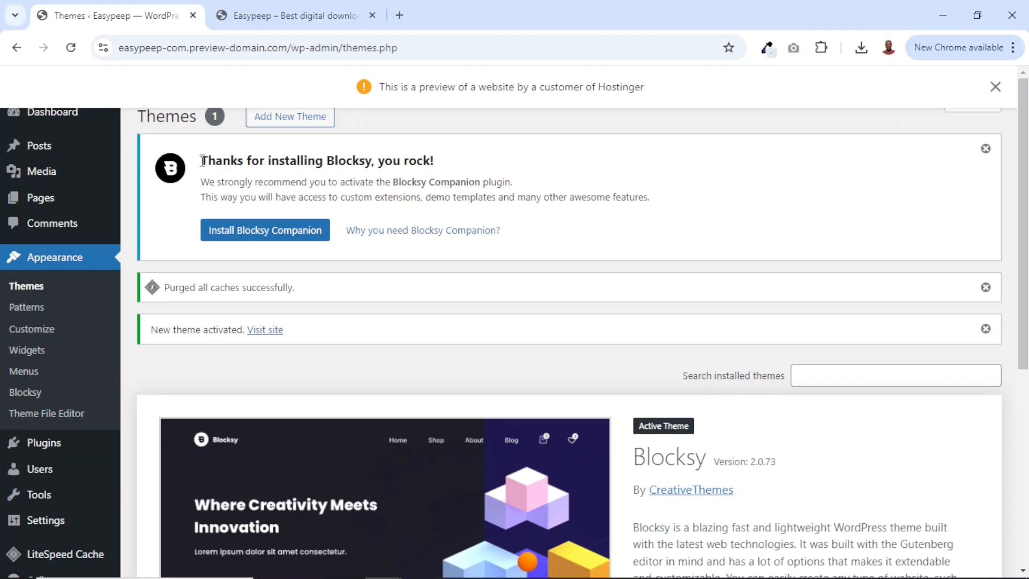
Install the recommended Blocksy Companion plugin from the theme notice.
drag(204, 159, 549, 198)
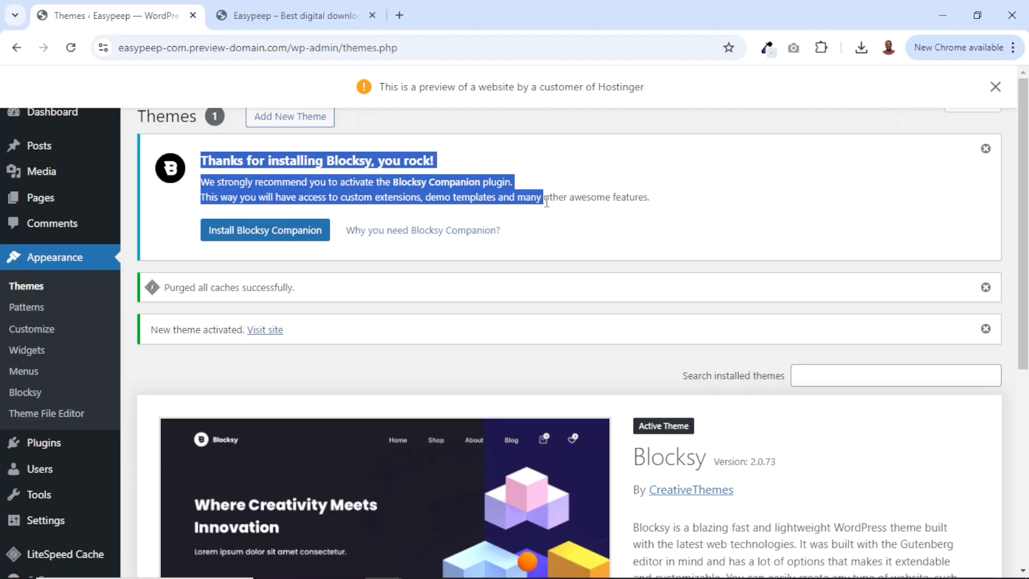
click(259, 162)
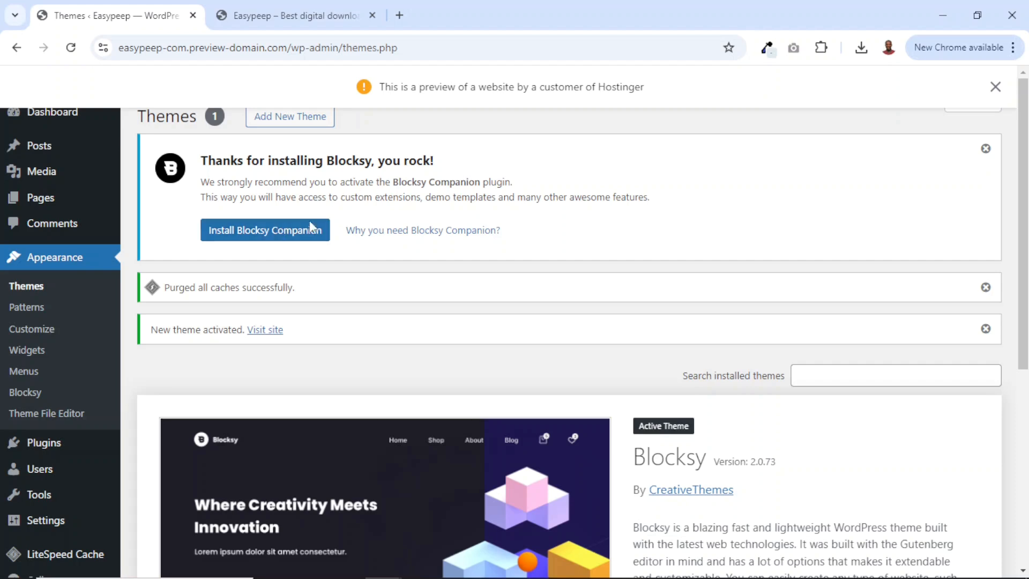
click(275, 235)
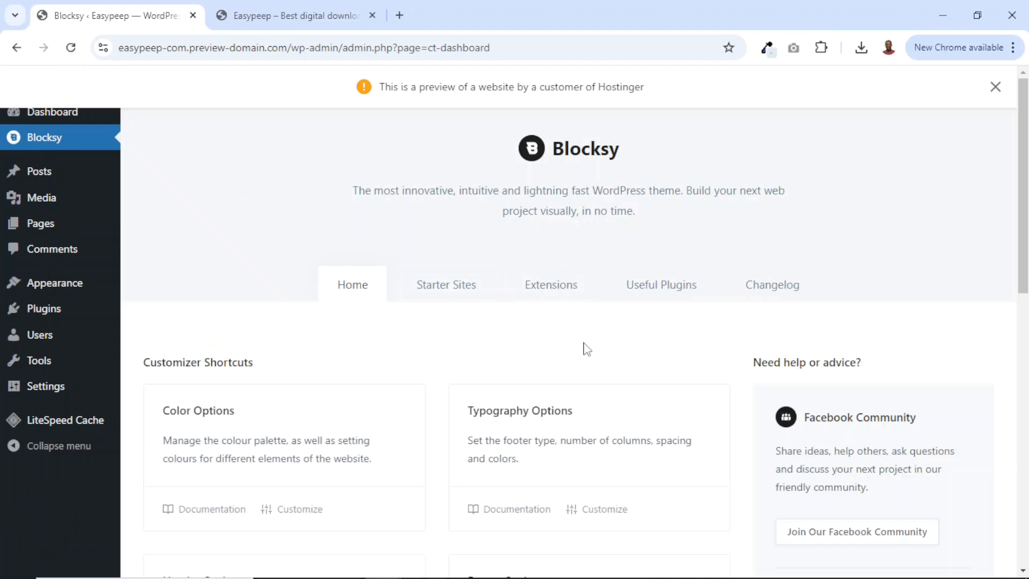
Open Blocksy's Starter Sites section and browse the available site templates.
click(434, 301)
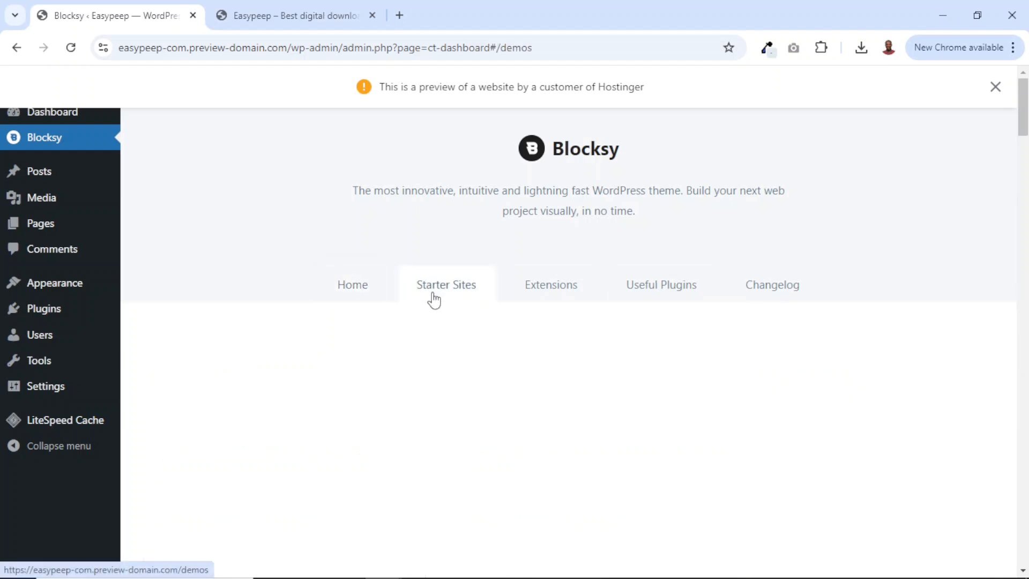
scroll(613, 345, down, 5)
scroll(616, 346, down, 10)
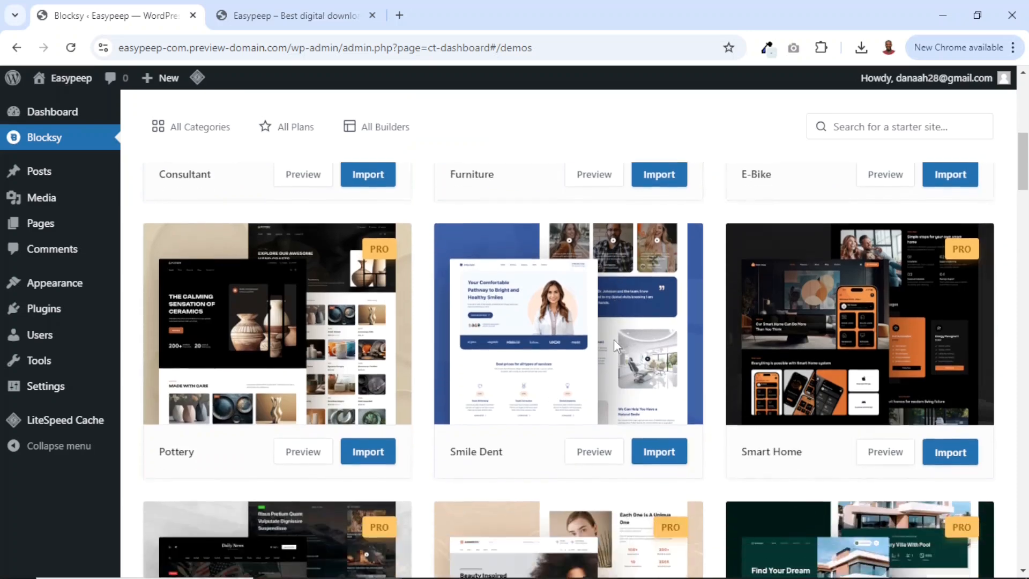
scroll(615, 346, down, 7)
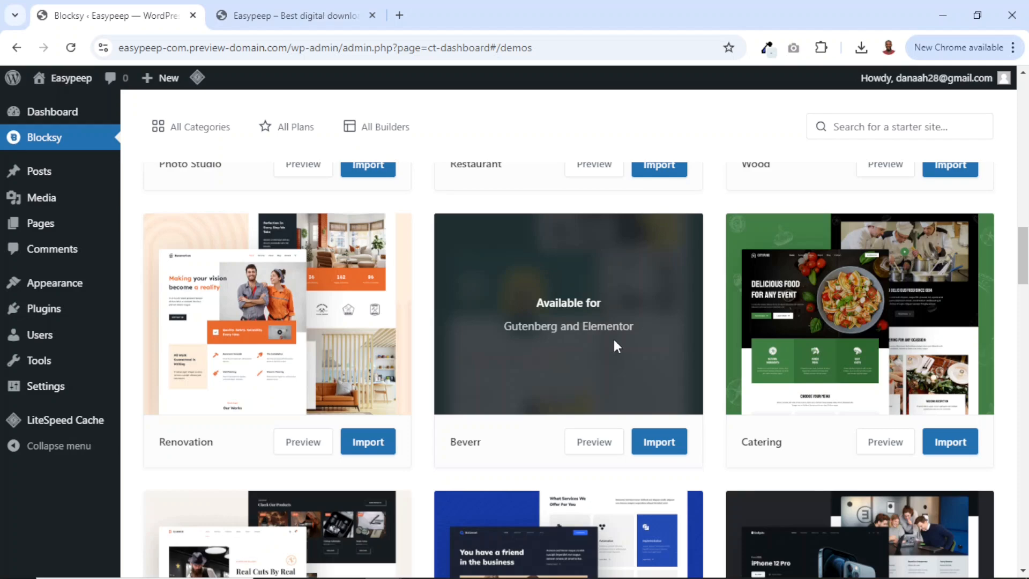
scroll(614, 343, up, 15)
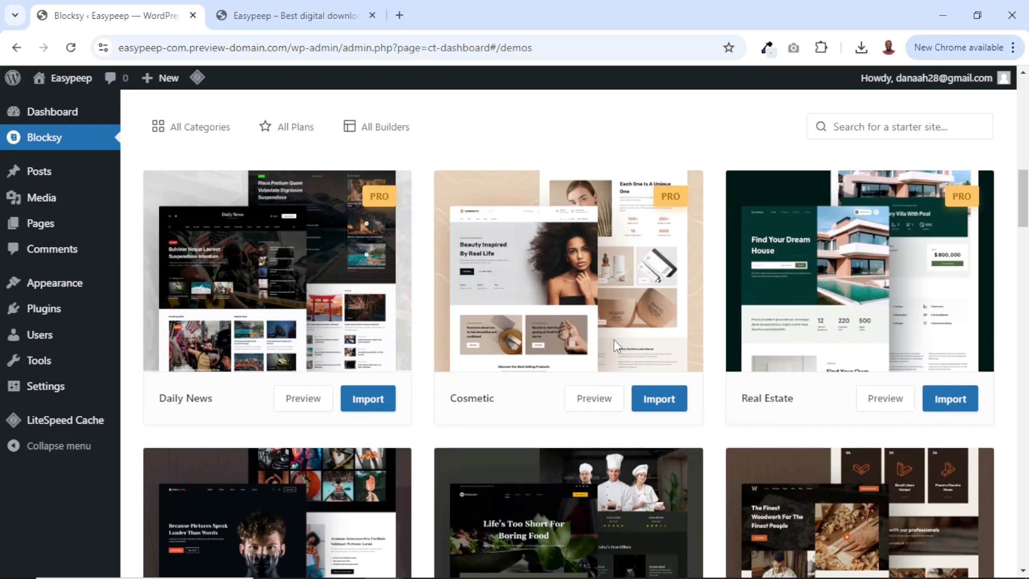
scroll(613, 343, down, 20)
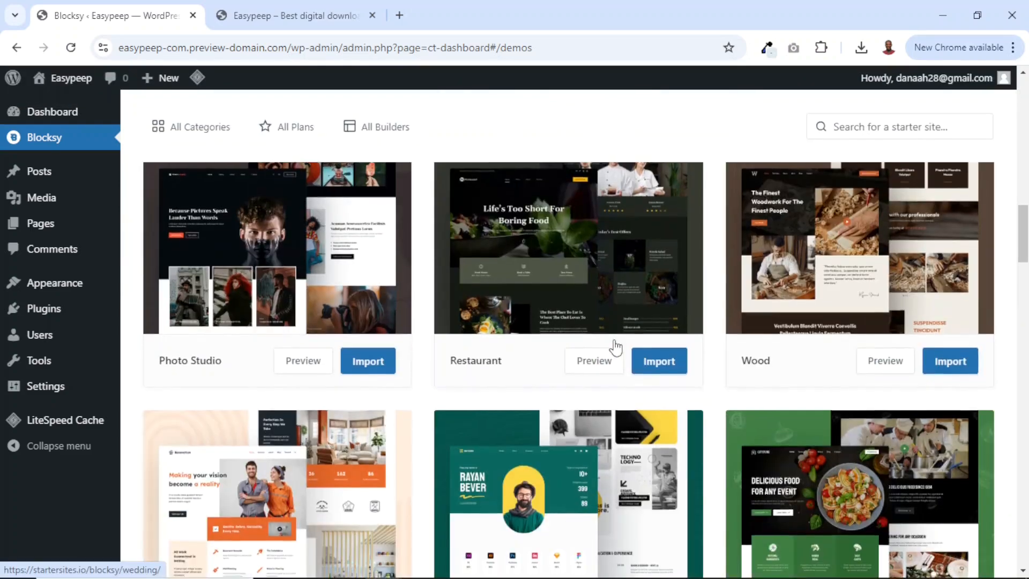
scroll(613, 346, up, 15)
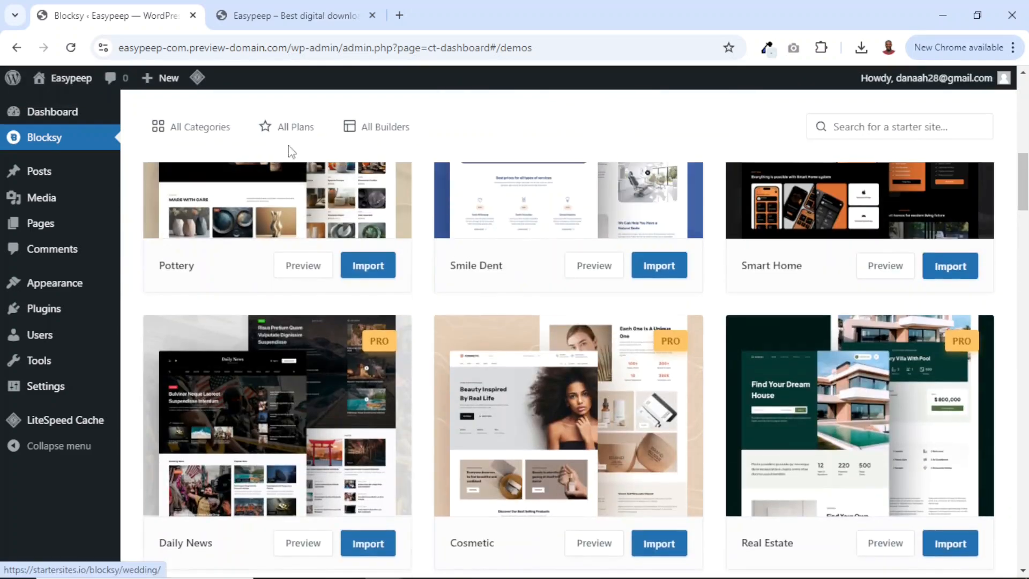
Filter the starter sites to the Ecommerce category and Free plan, and browse the results.
click(182, 135)
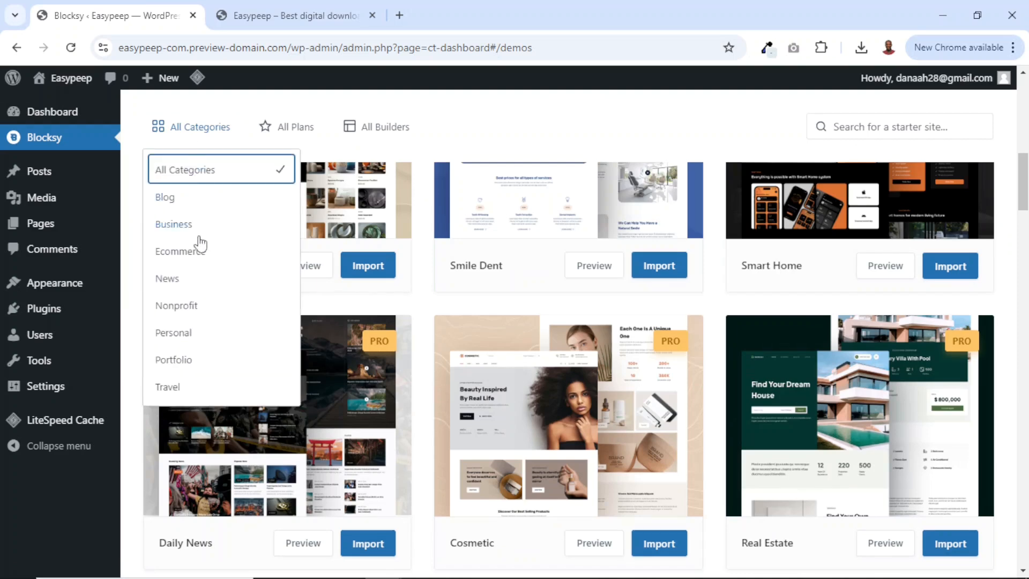
click(199, 253)
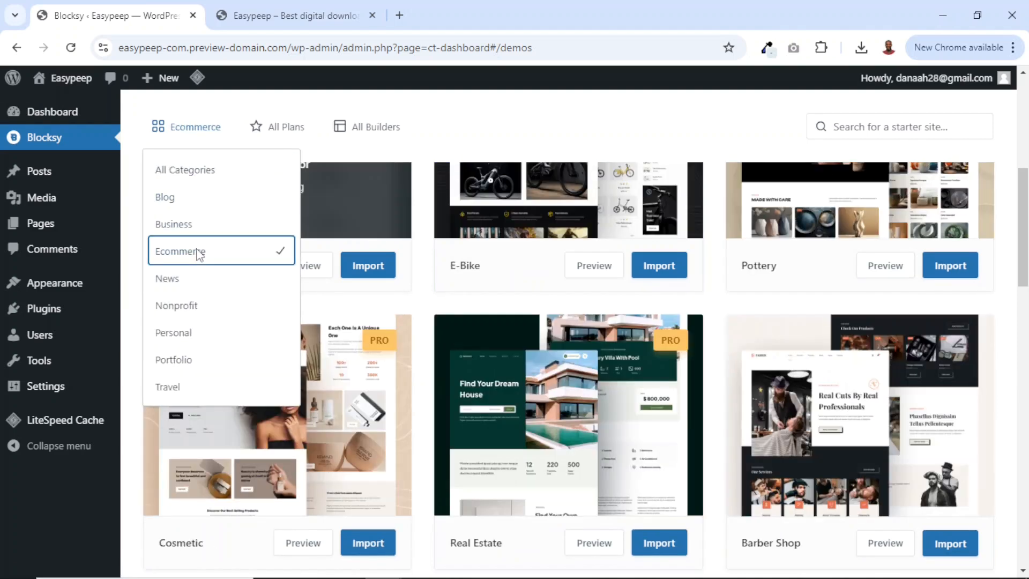
click(282, 135)
click(262, 198)
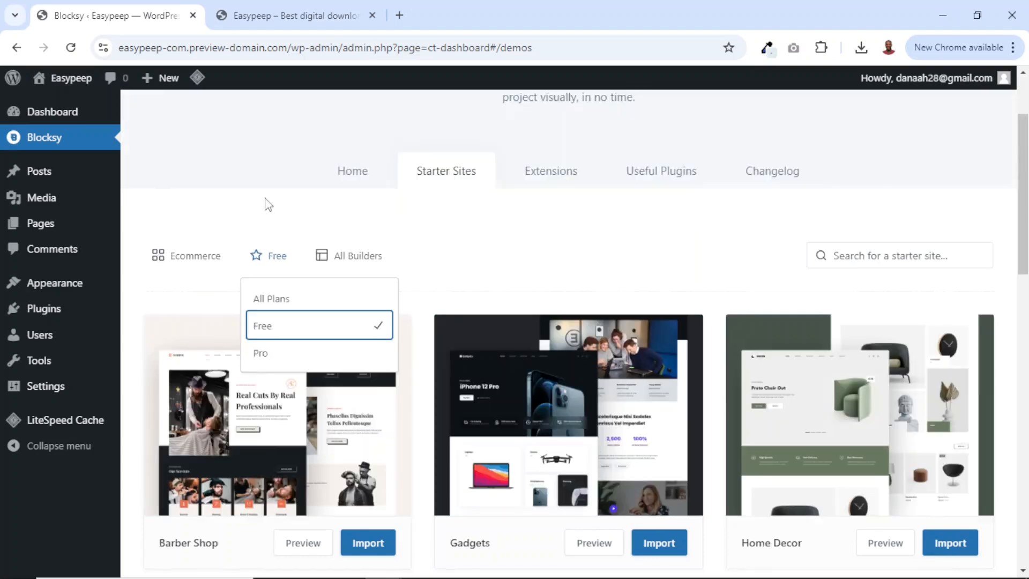
scroll(592, 358, down, 1)
scroll(591, 358, down, 5)
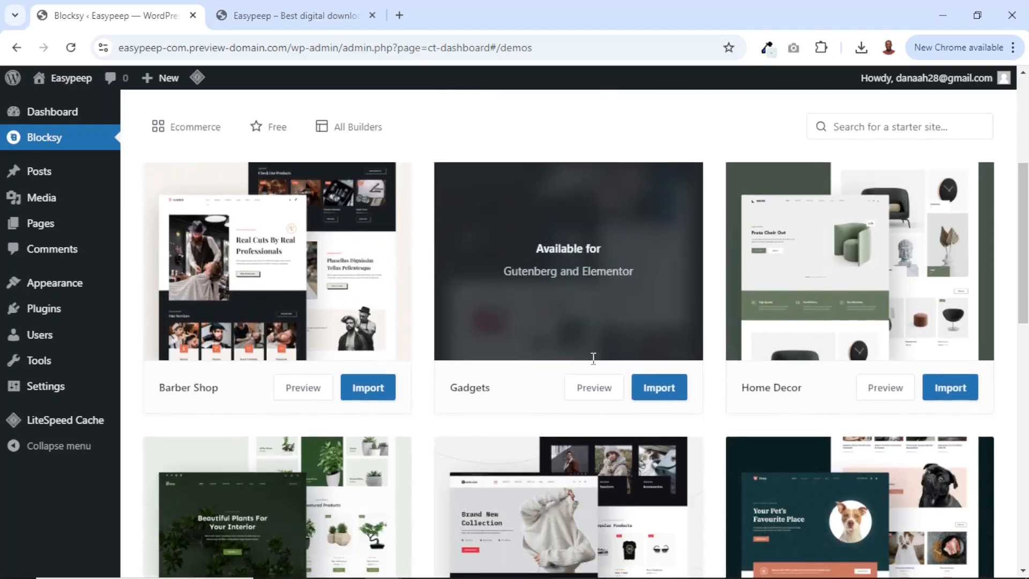
scroll(593, 358, down, 5)
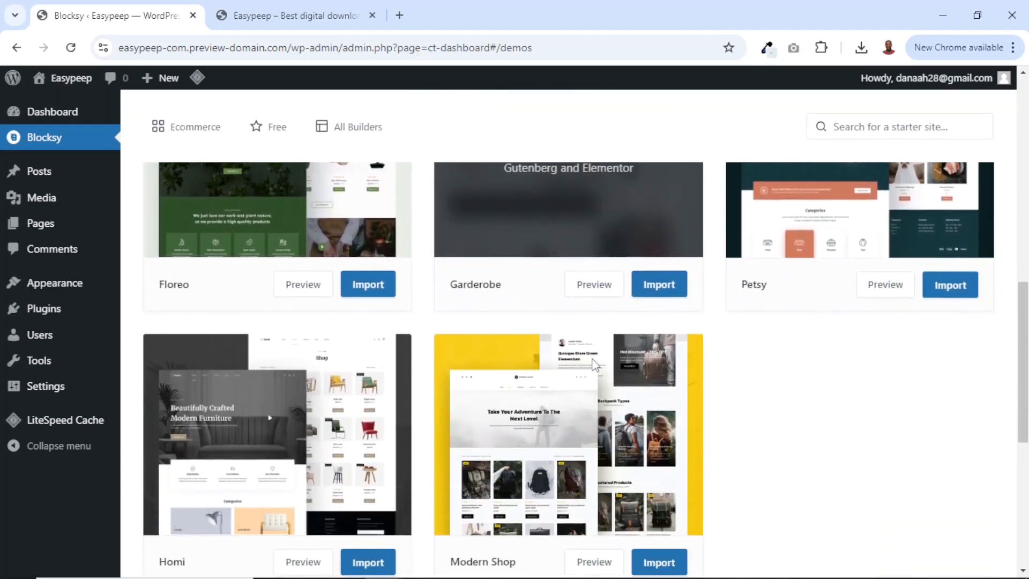
scroll(592, 358, up, 3)
scroll(592, 358, up, 5)
scroll(592, 358, down, 3)
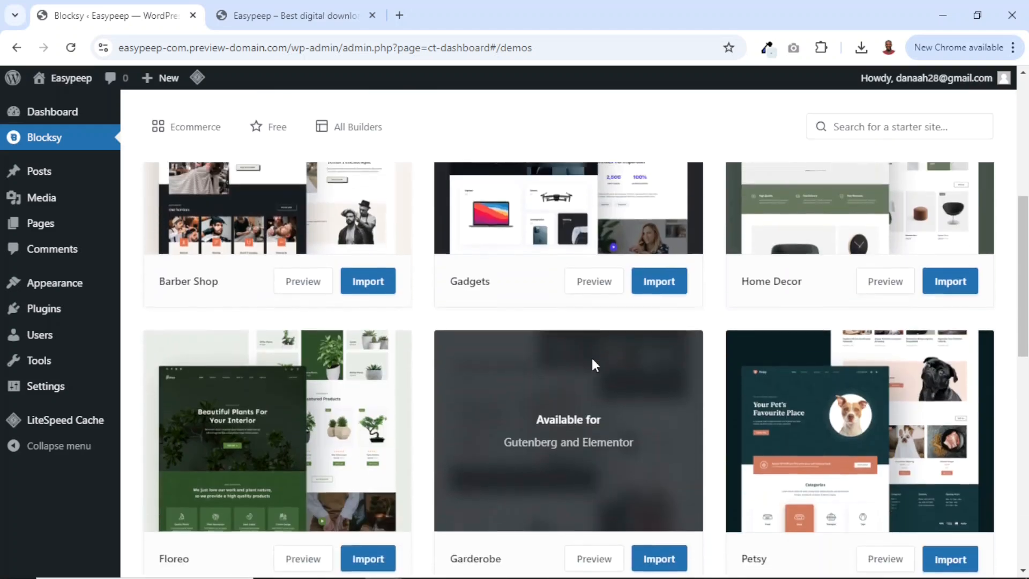
Start importing the Home Decor starter site from the filtered list, skipping the child theme installation.
scroll(592, 358, up, 3)
scroll(628, 382, down, 7)
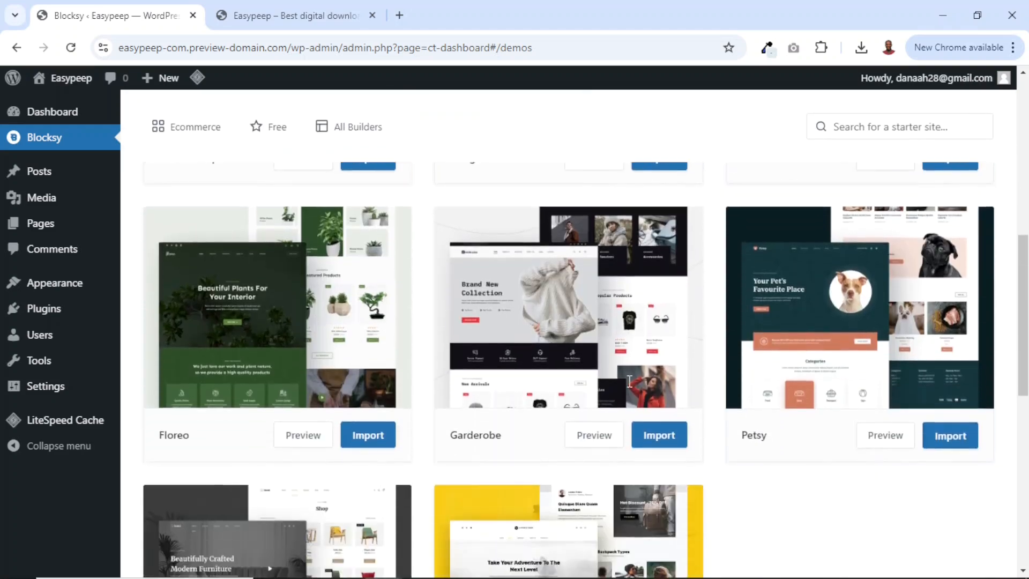
scroll(630, 381, down, 3)
scroll(628, 381, up, 6)
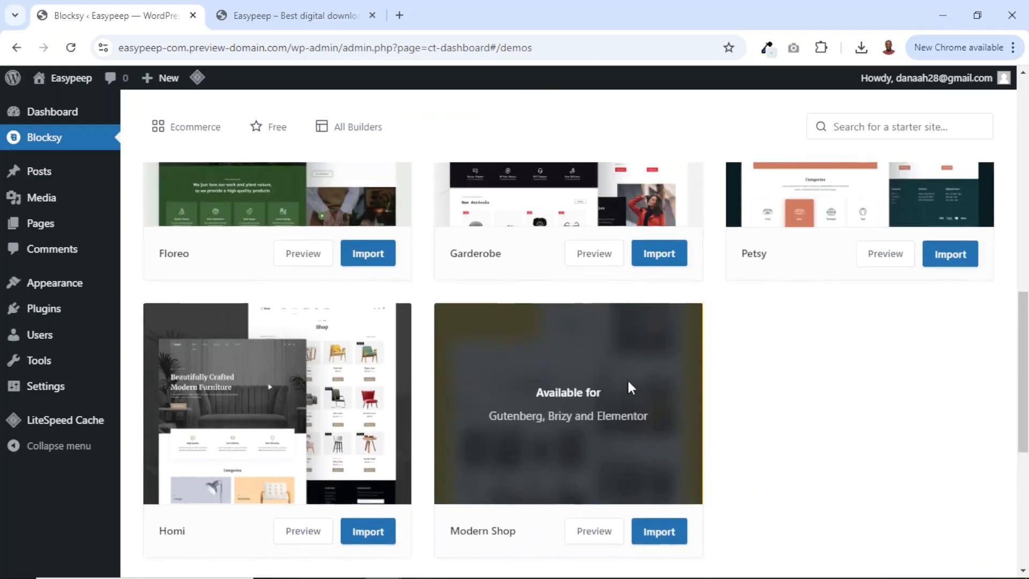
scroll(630, 385, up, 4)
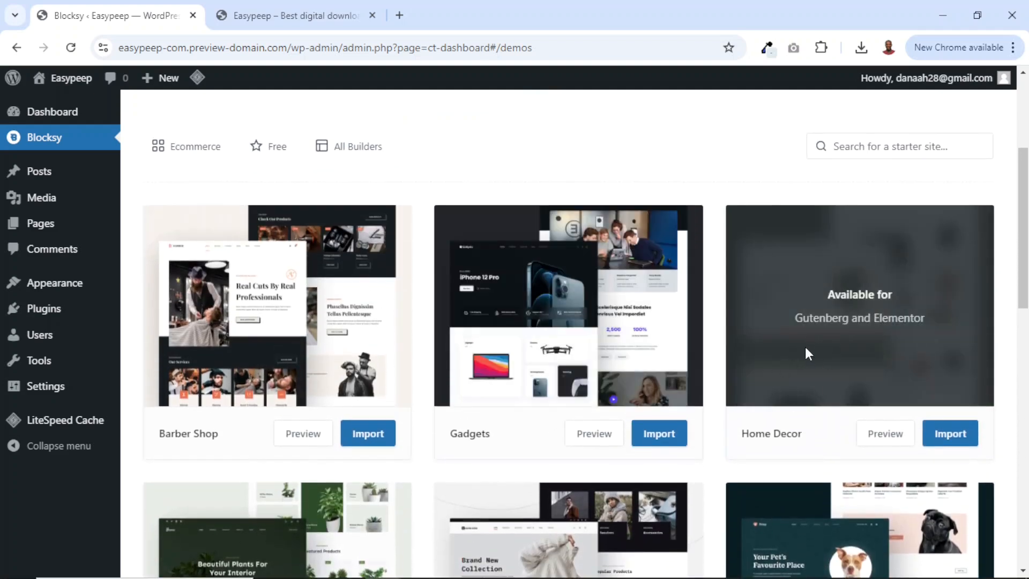
click(950, 435)
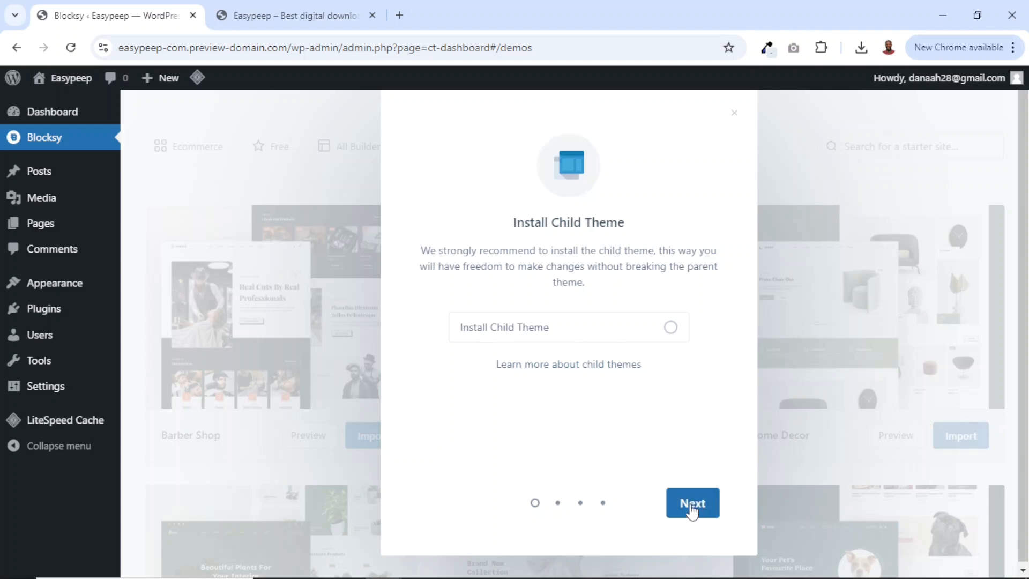
click(692, 504)
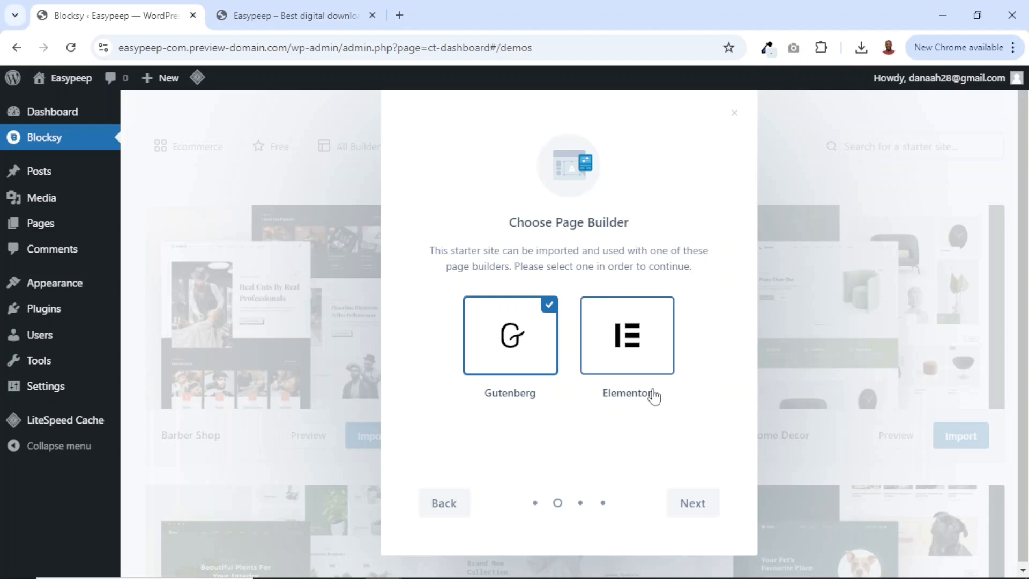
Choose Elementor as the page builder, accept the required plugins, and install the starter site content with clean install.
click(619, 342)
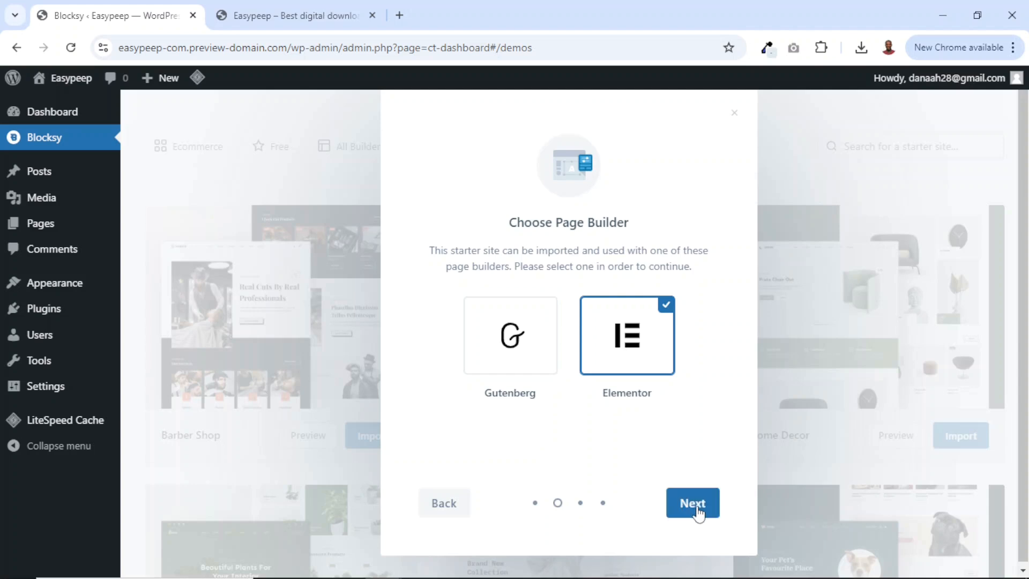
click(696, 509)
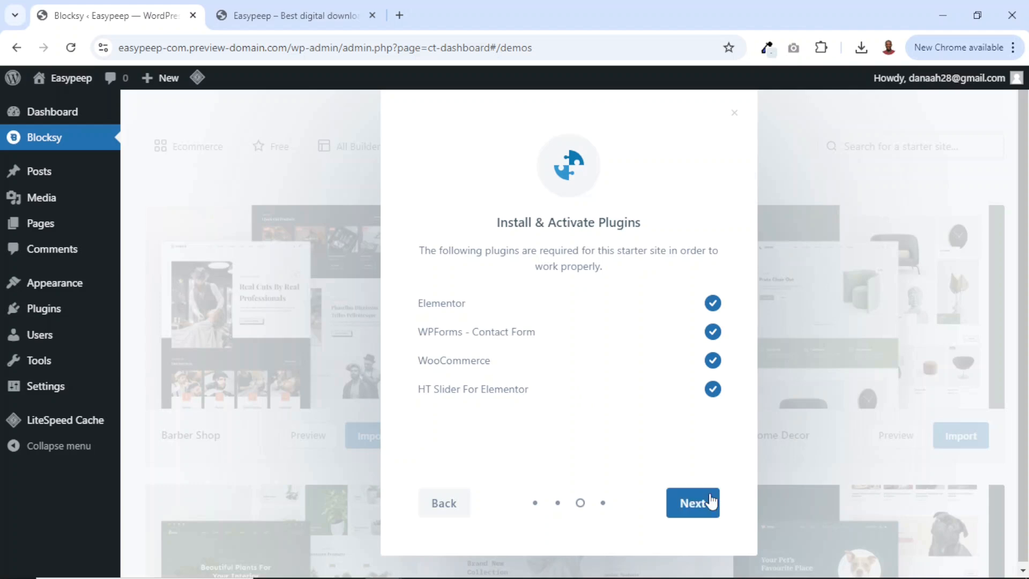
click(697, 514)
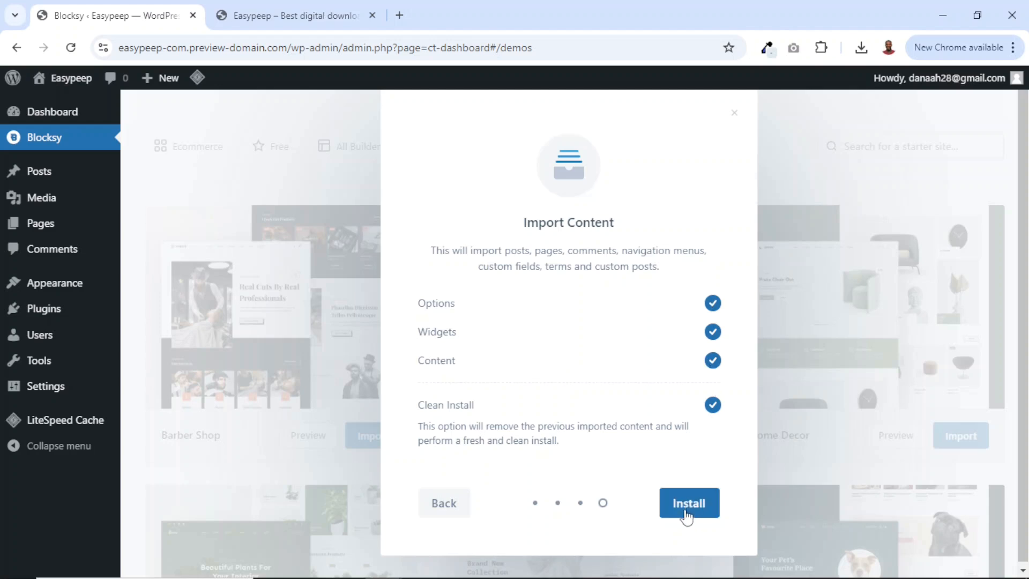
click(689, 508)
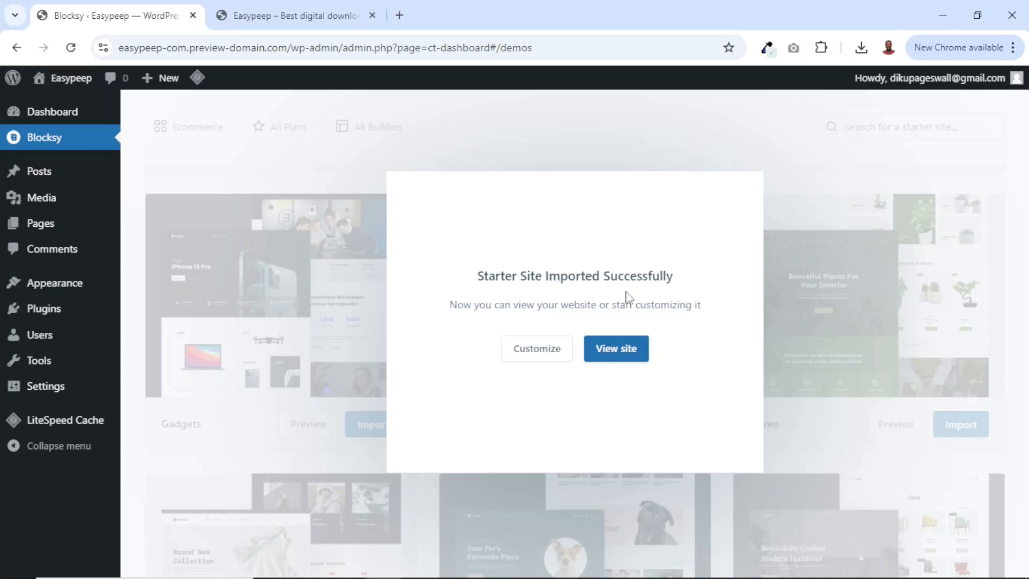
Reload the site preview tab and scroll through the imported homepage, dismissing the preview notice banner.
click(275, 23)
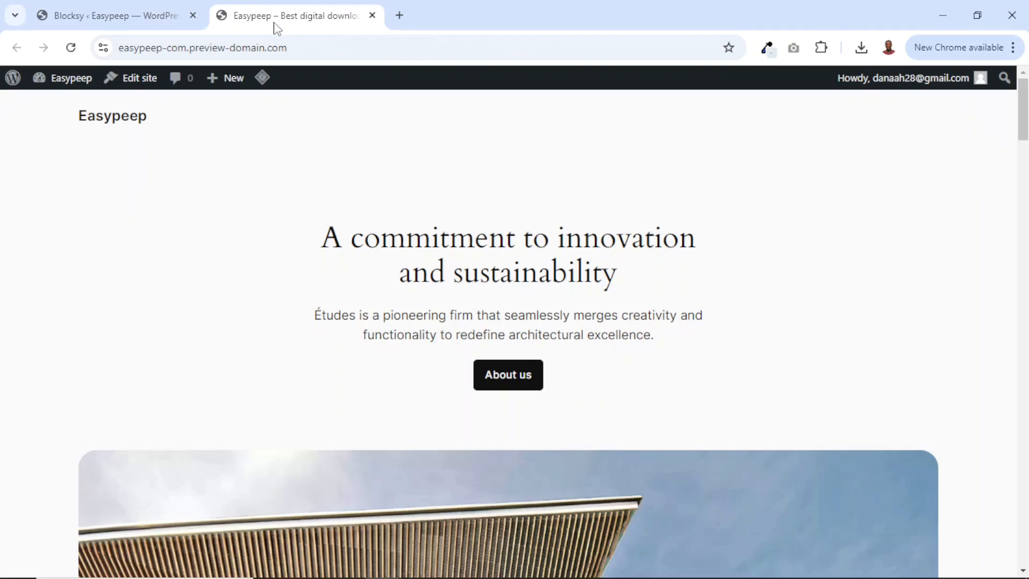
click(71, 47)
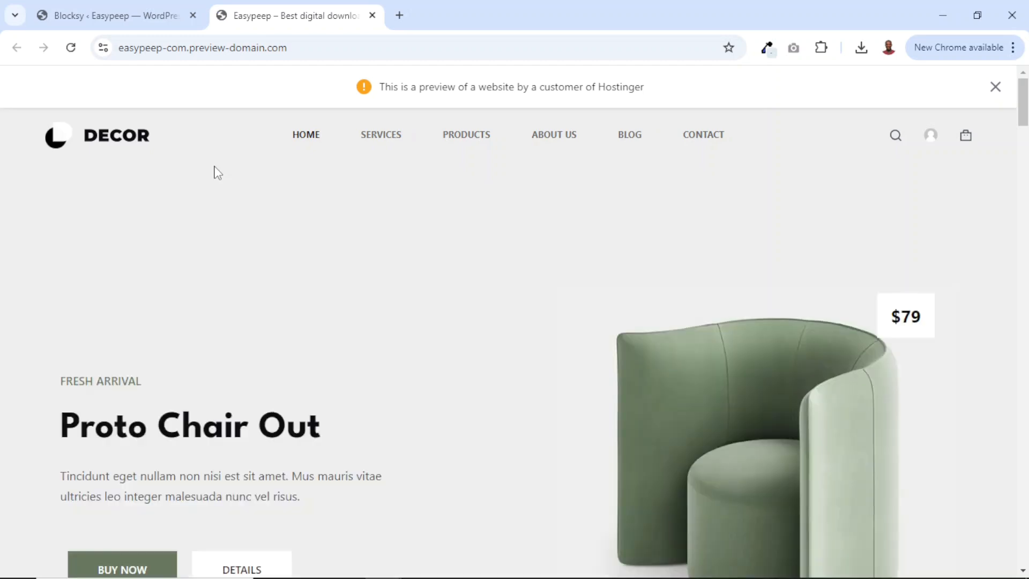
scroll(485, 349, down, 15)
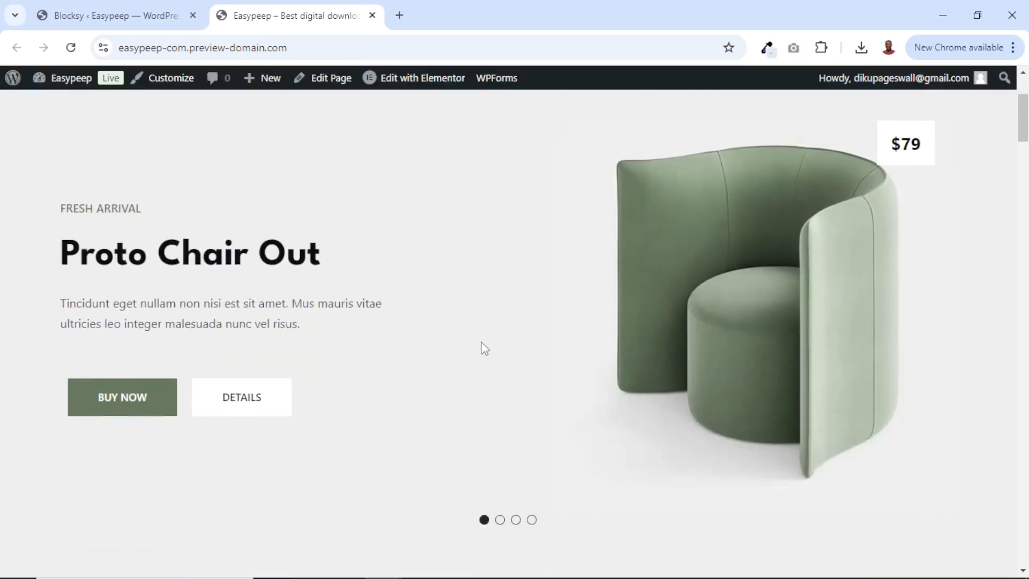
scroll(484, 349, down, 15)
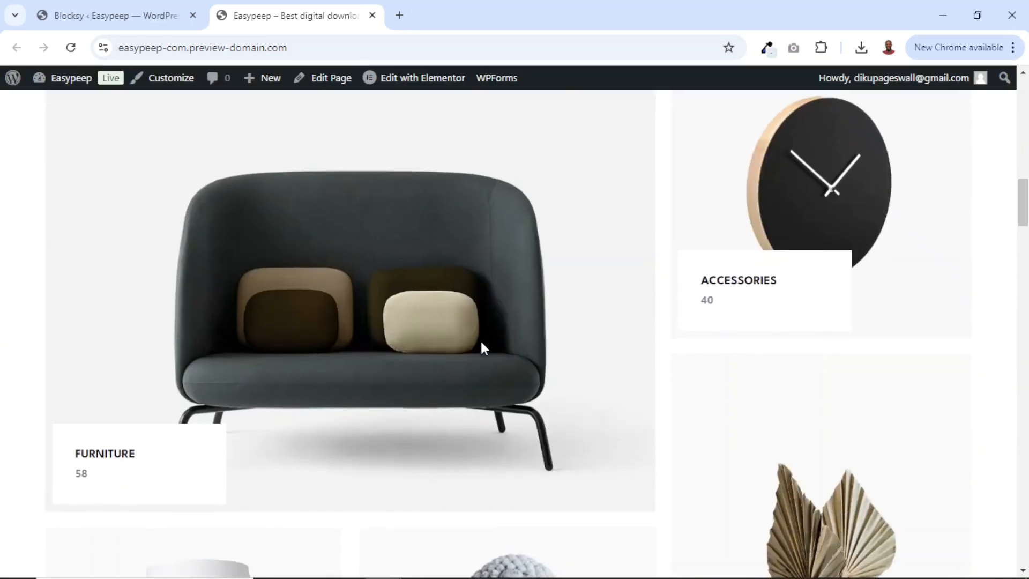
scroll(484, 349, down, 2)
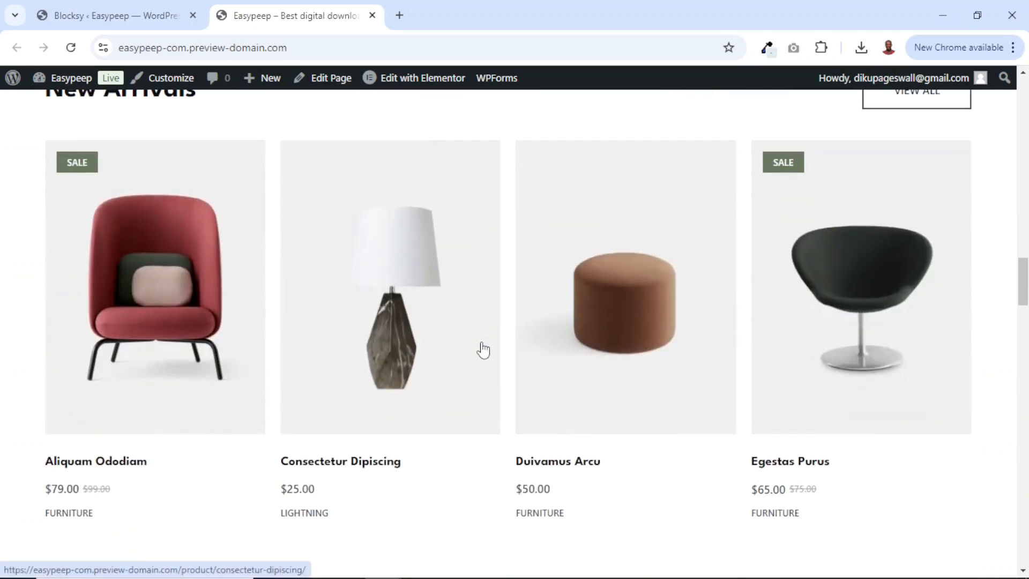
scroll(484, 350, down, 20)
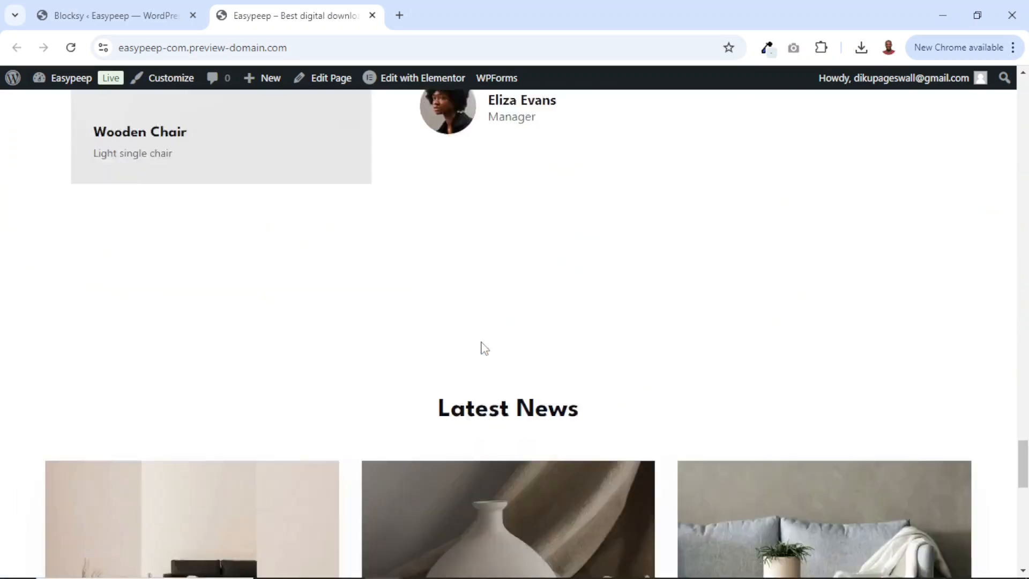
scroll(483, 343, down, 1)
scroll(481, 347, up, 20)
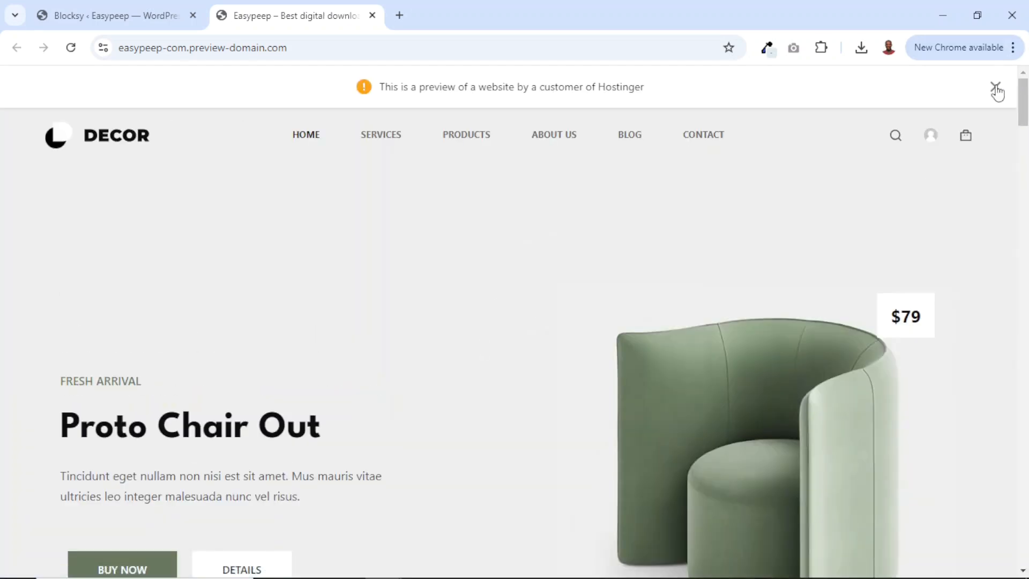
click(996, 91)
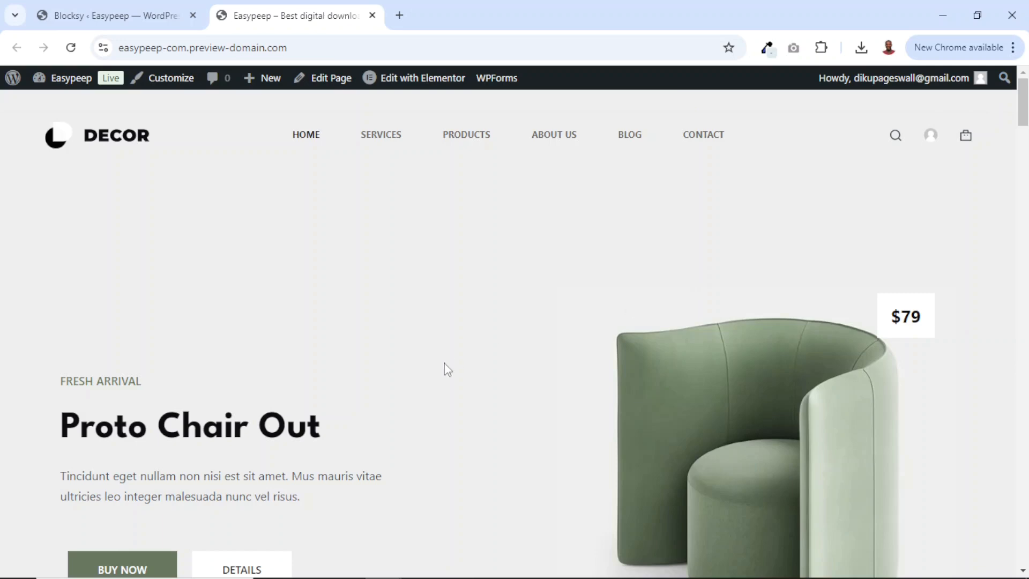
scroll(445, 369, down, 4)
scroll(447, 370, down, 20)
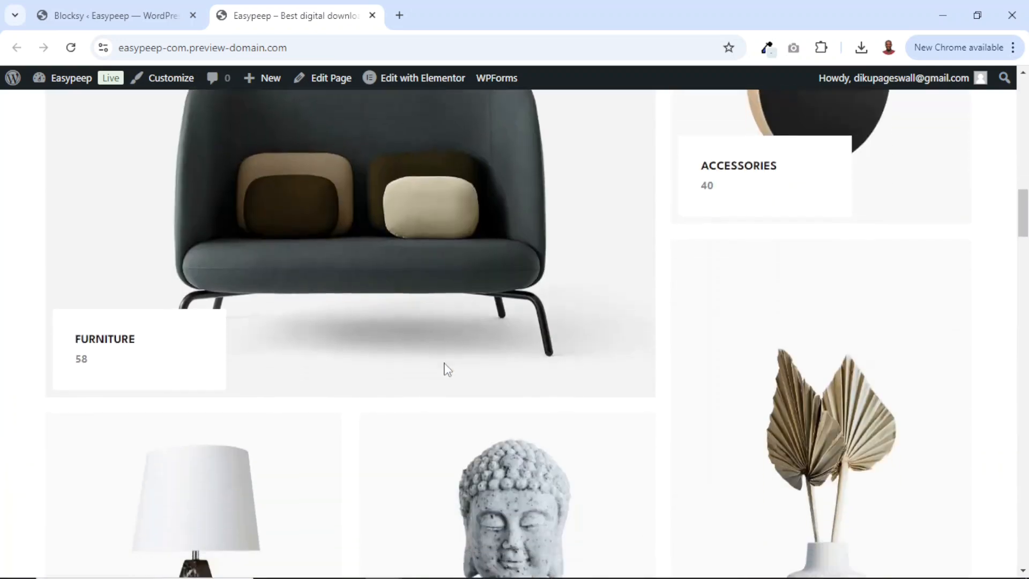
scroll(447, 370, down, 5)
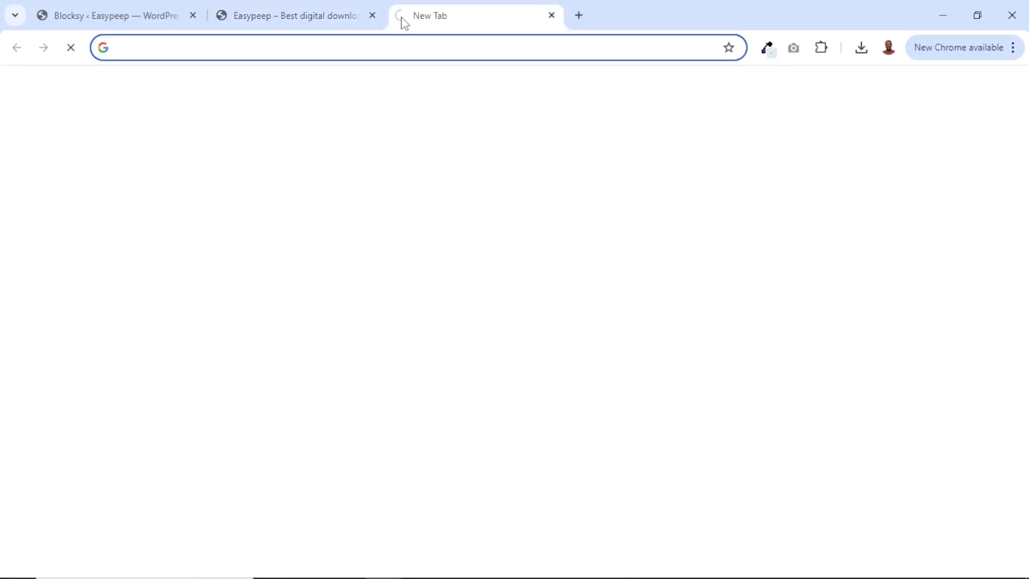
Open easypeep.com in a new tab and scroll through the live homepage.
text(easypeep.com)
key(Return)
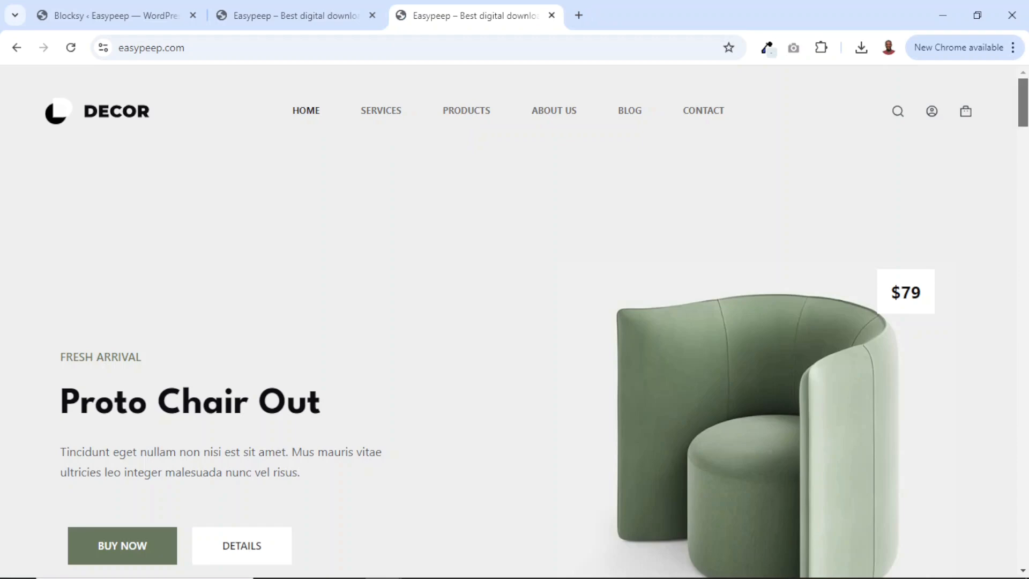
scroll(1011, 344, down, 15)
scroll(989, 249, up, 8)
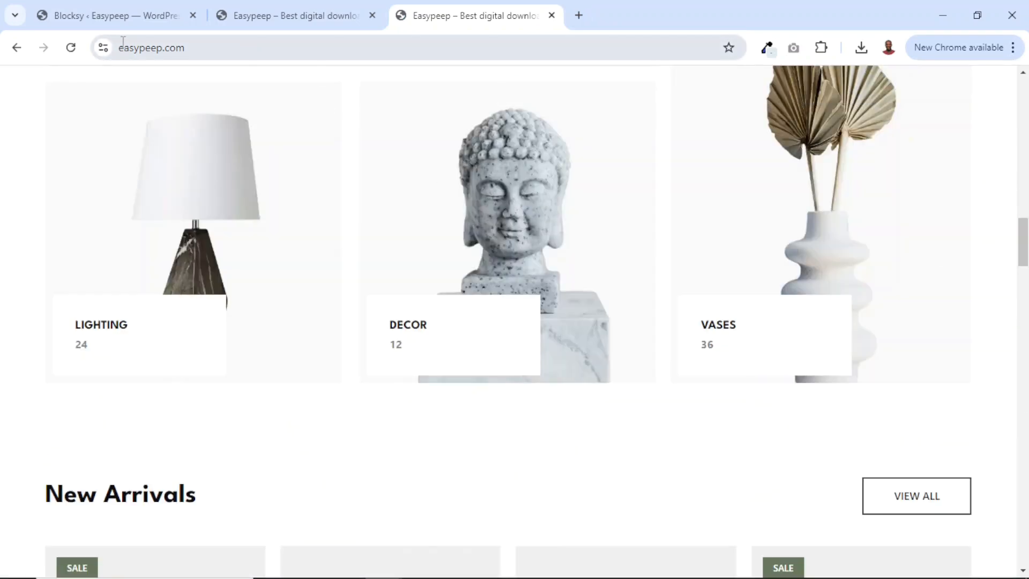
drag(1023, 248, 1023, 108)
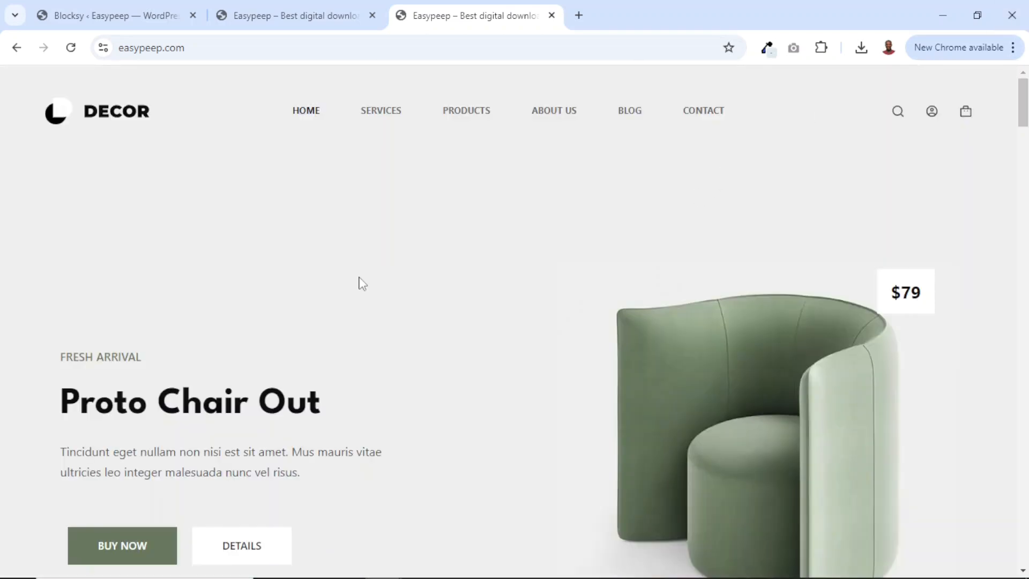
Go to the site's /wp-admin address from the live homepage tab.
click(243, 47)
click(242, 47)
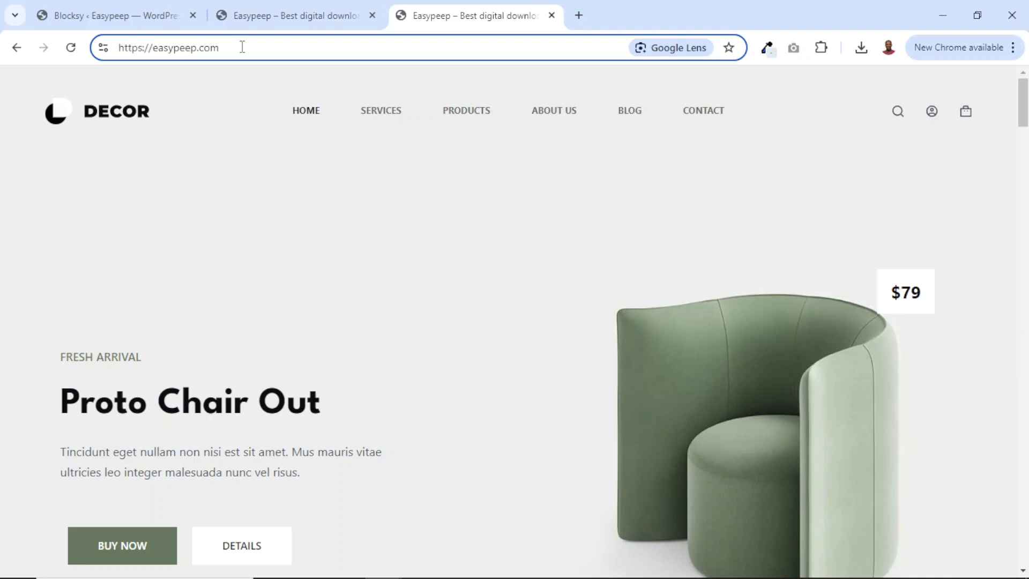
text(/wp)
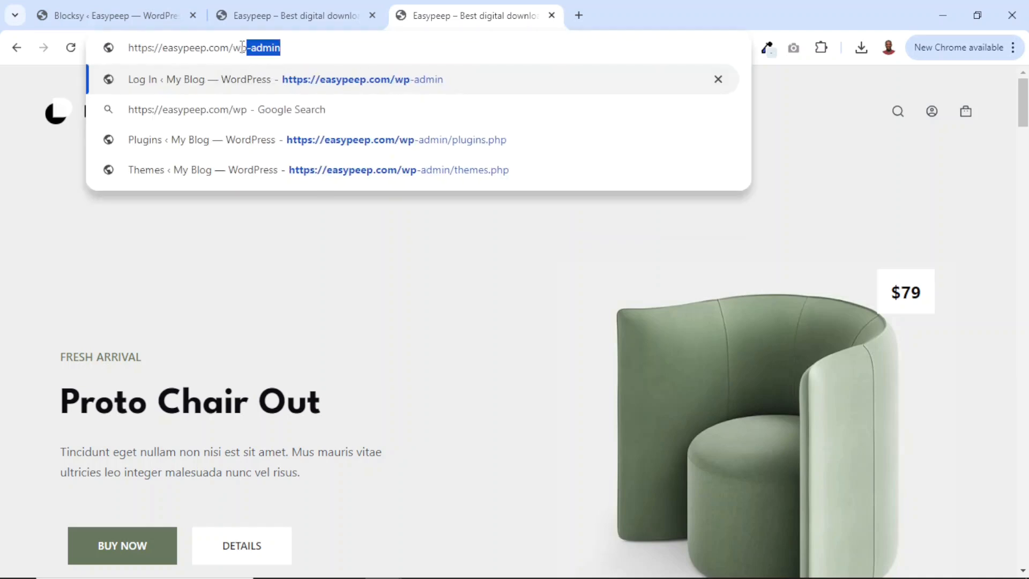
text(-)
key(Return)
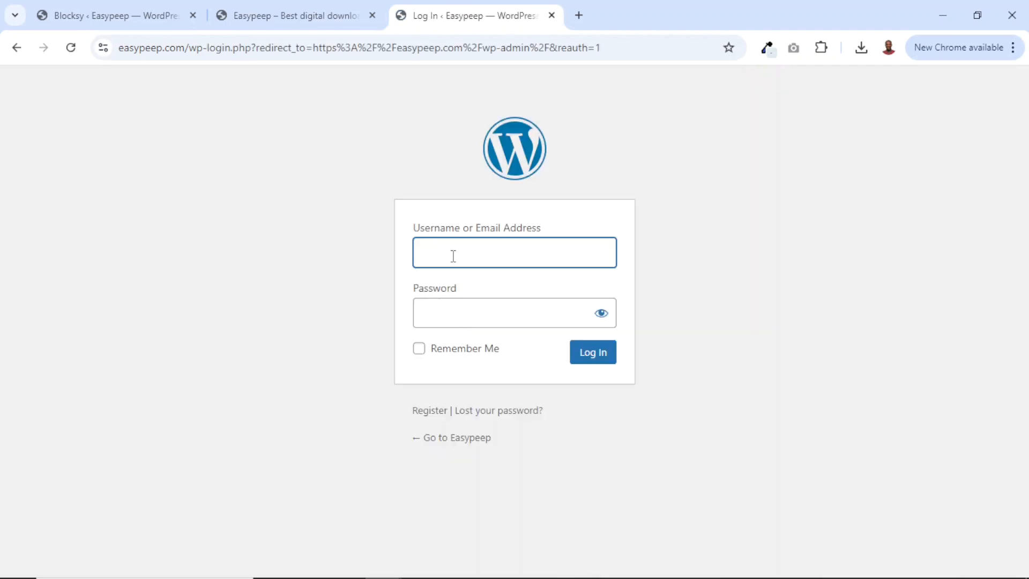
Log in to WordPress admin with the account e-mail and password.
text(diku_pages)
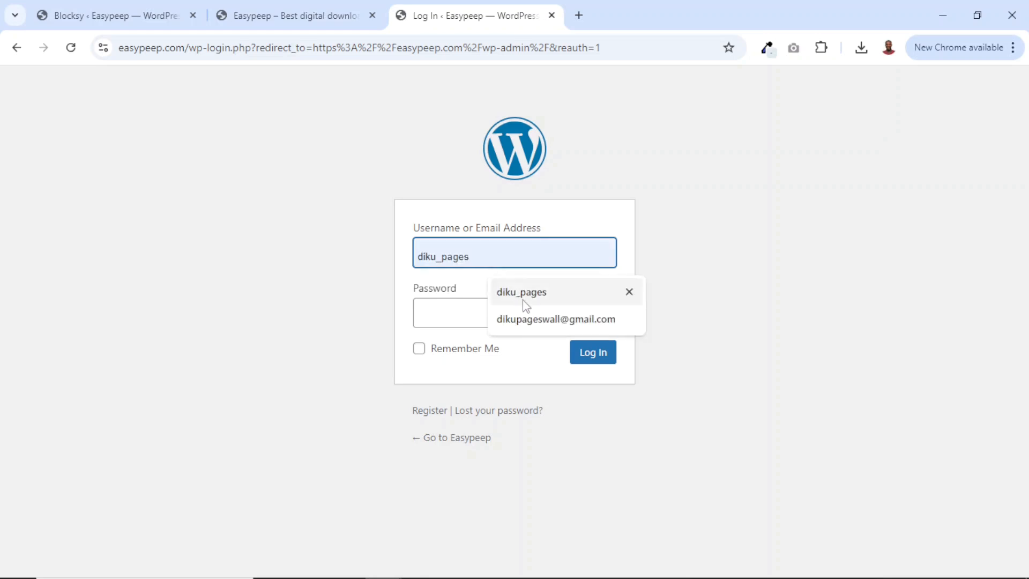
click(503, 320)
click(491, 315)
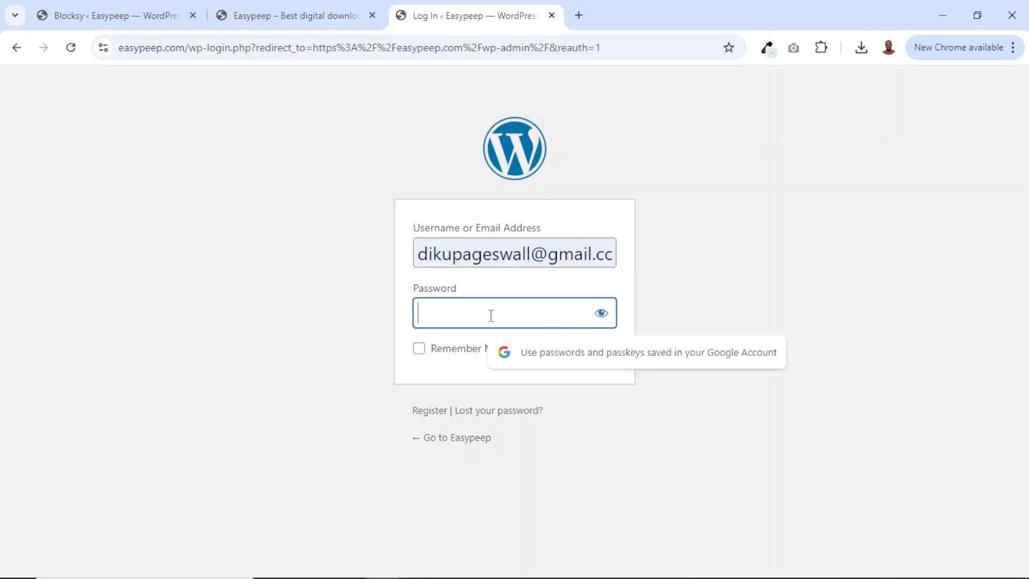
text(d)
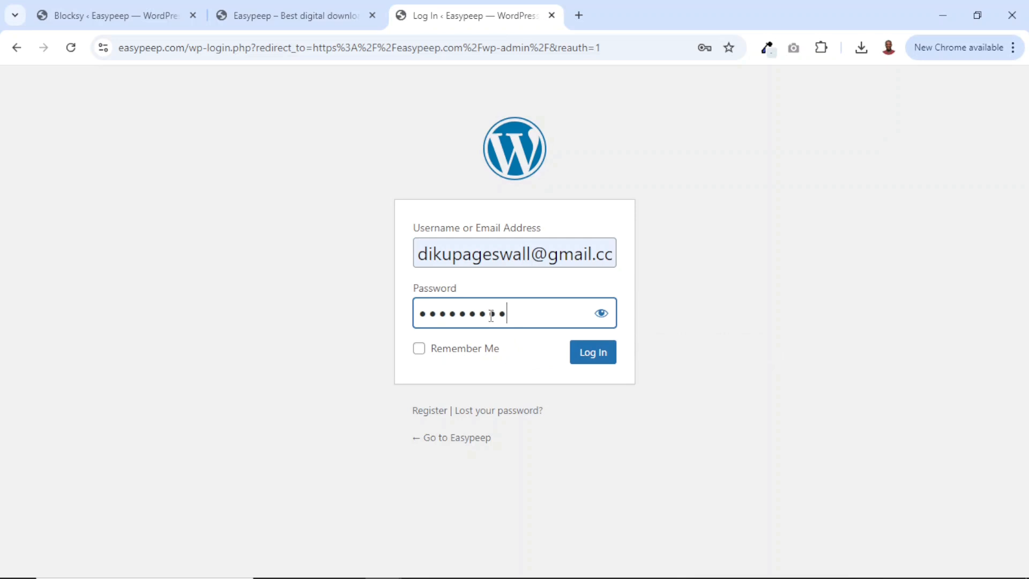
click(591, 362)
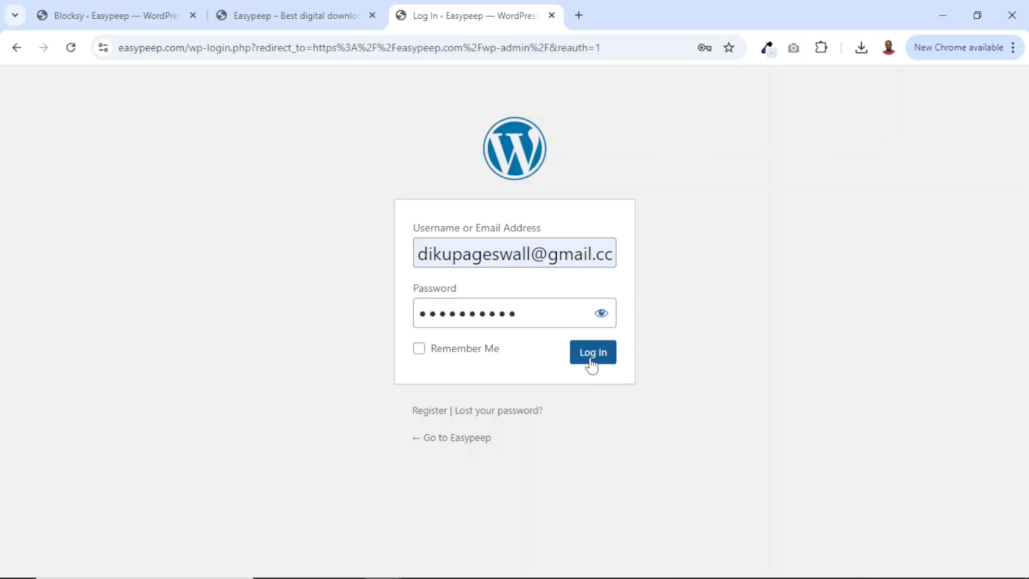
Close the old admin and preview tabs and open the live site in a new tab from the dashboard.
click(193, 15)
click(193, 16)
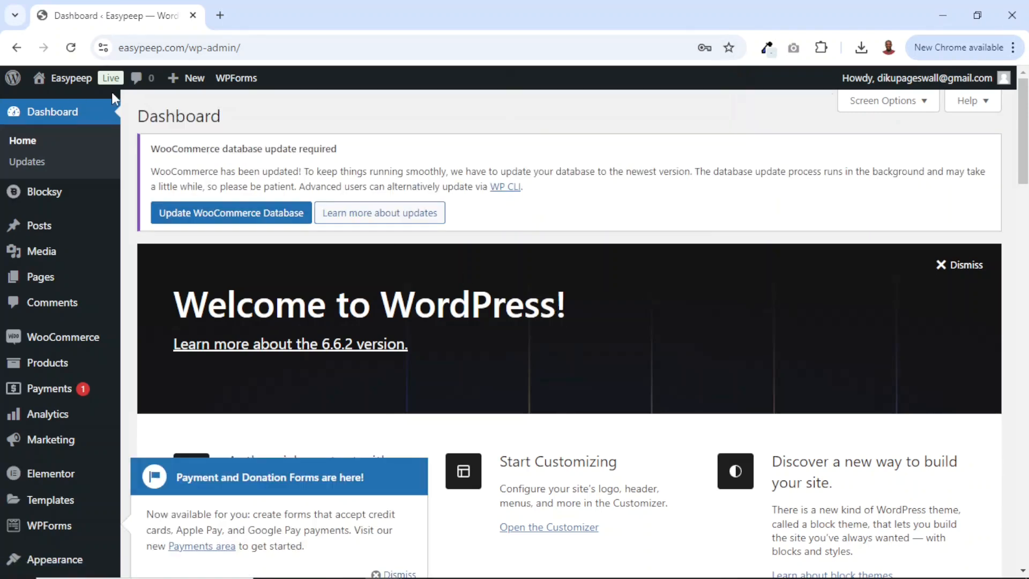
mouse_move(56, 85)
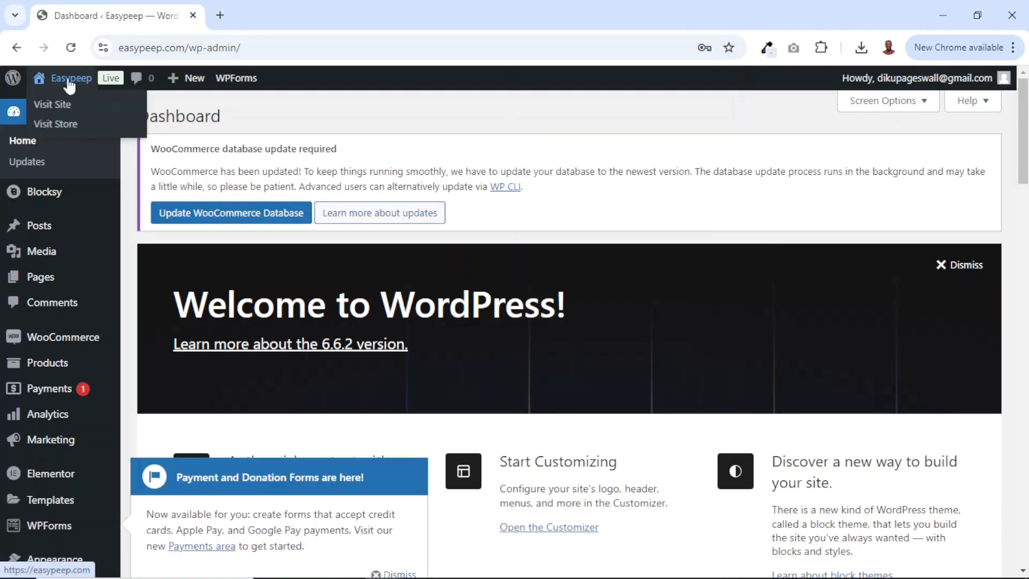
middle_click(67, 79)
click(275, 18)
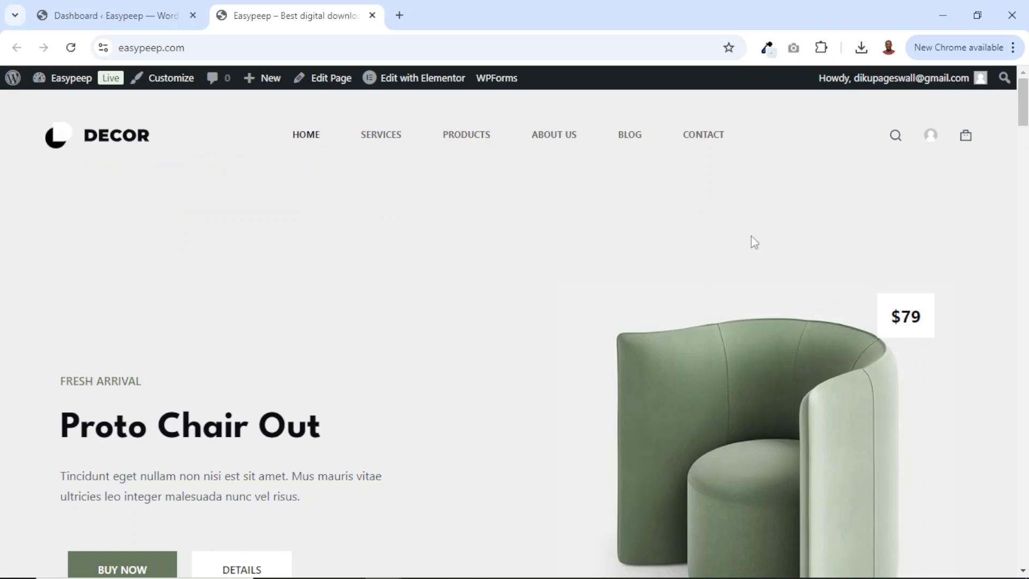
Open the Customizer's Colors settings and apply the Palette #1 color preset to the global palette.
click(171, 84)
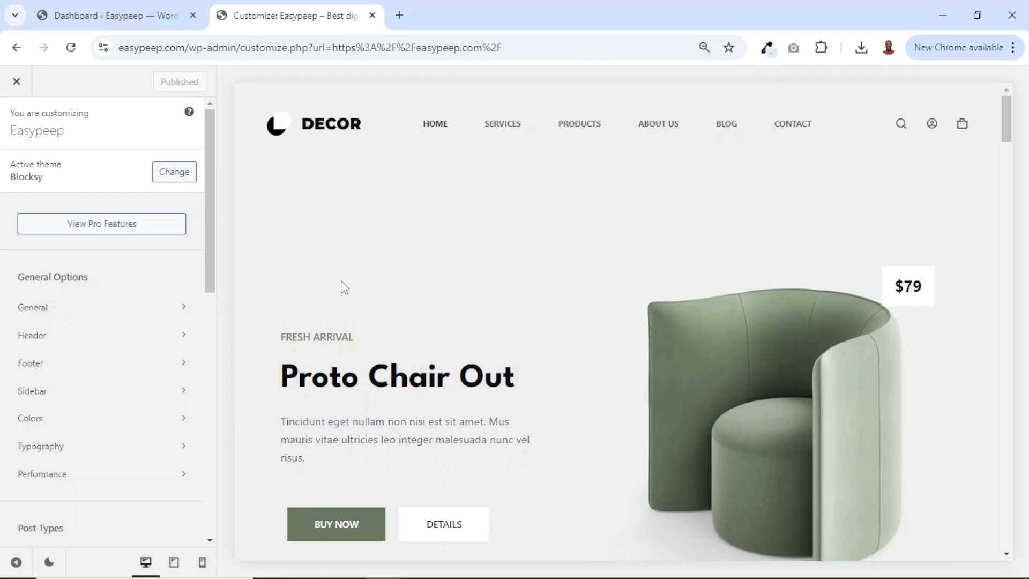
click(48, 431)
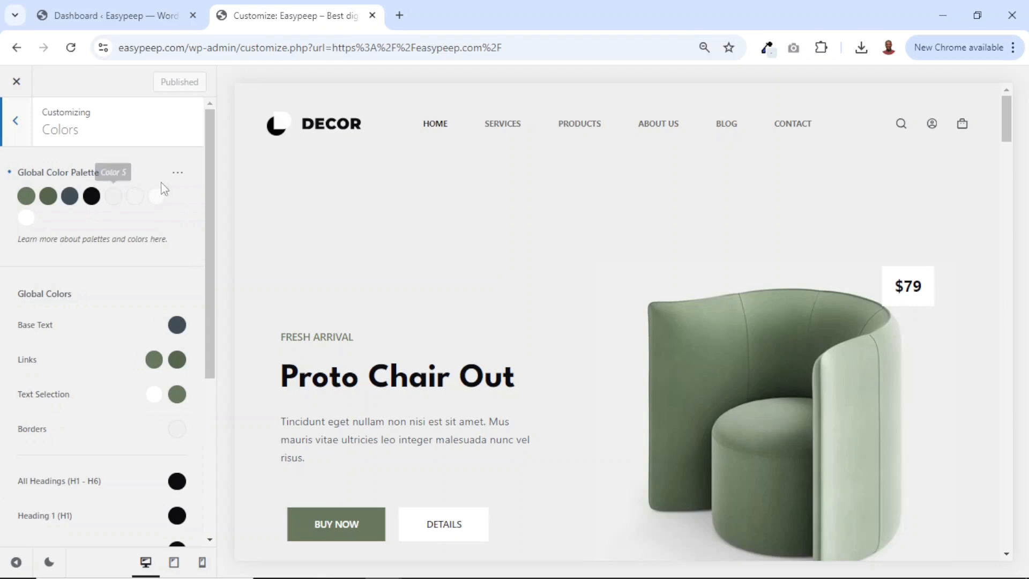
click(178, 178)
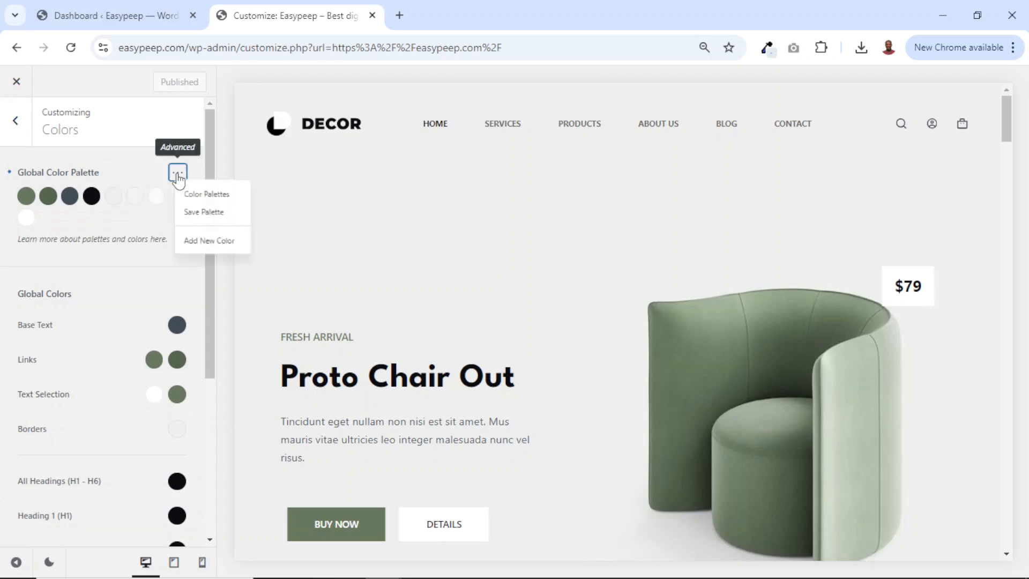
click(220, 201)
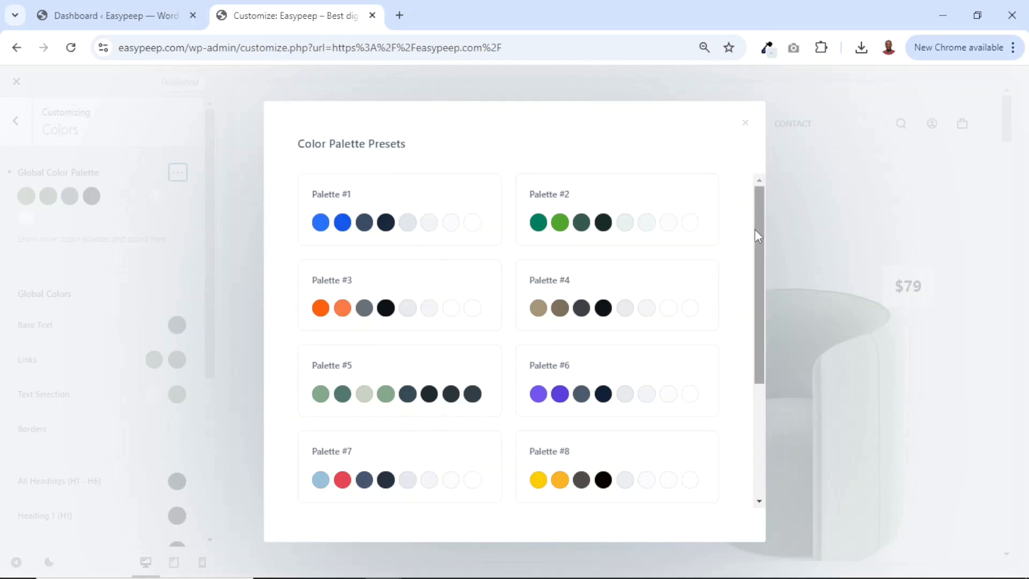
drag(755, 232, 792, 429)
scroll(755, 209, up, 4)
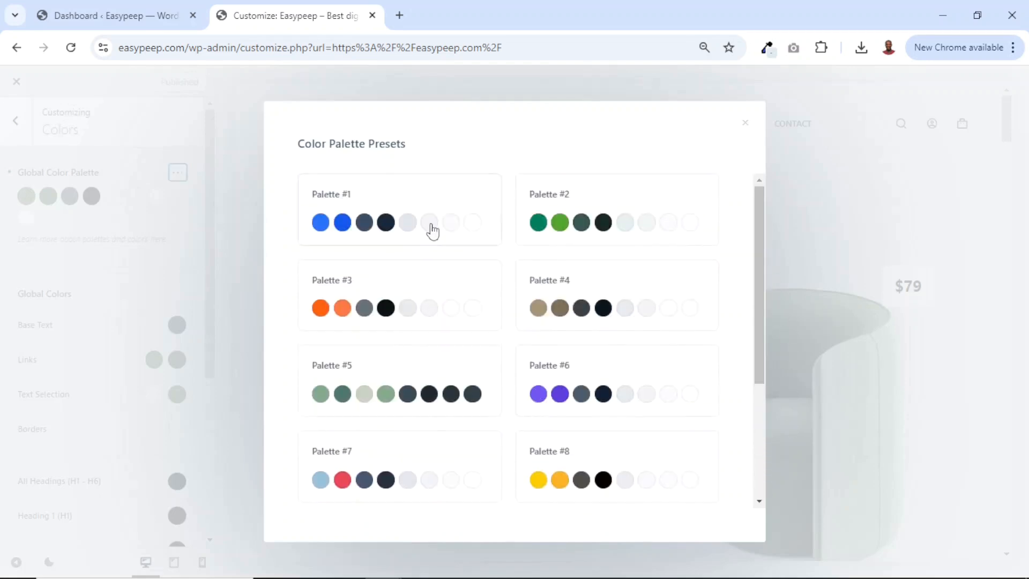
click(412, 236)
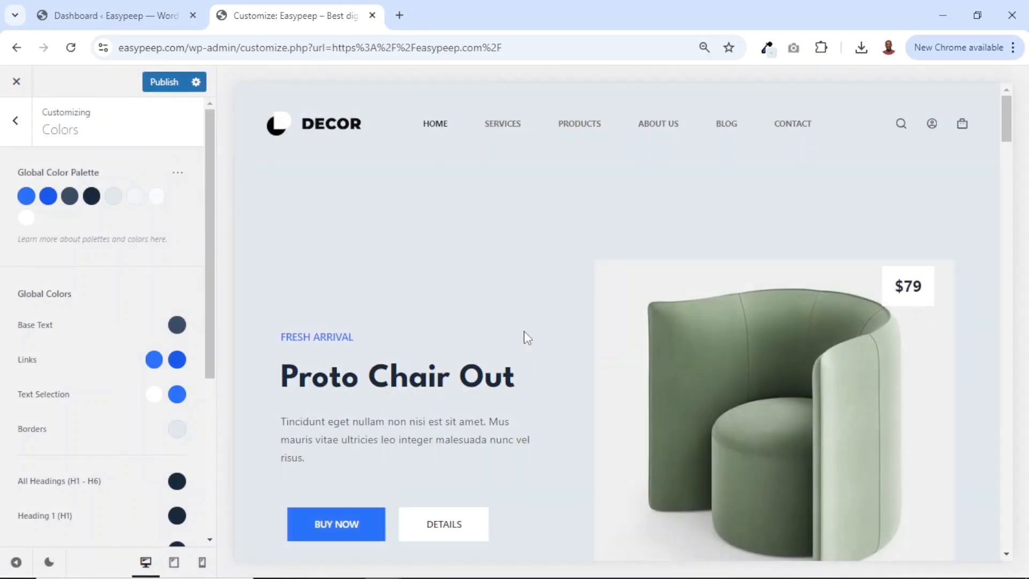
scroll(526, 332, down, 10)
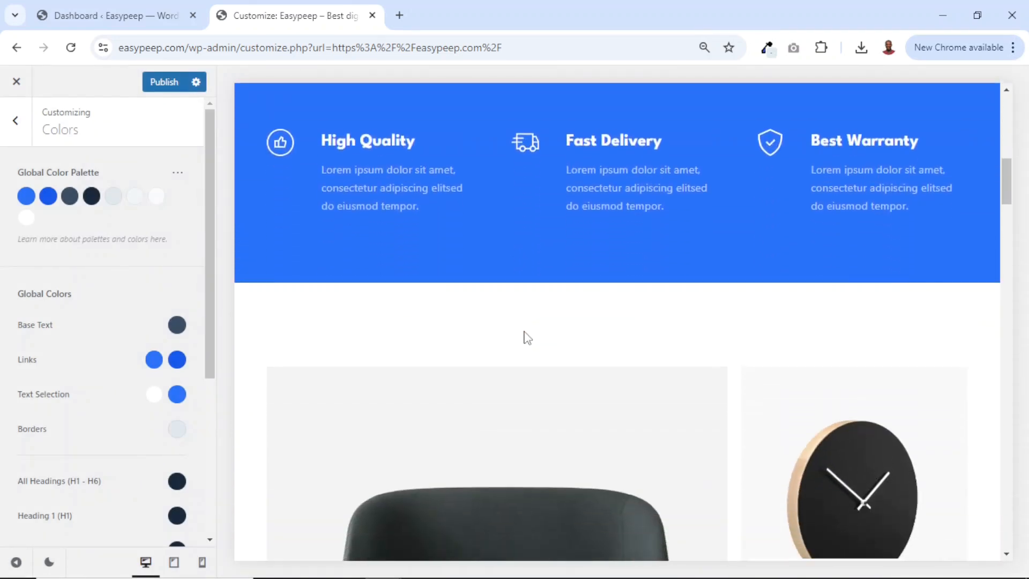
scroll(525, 337, down, 10)
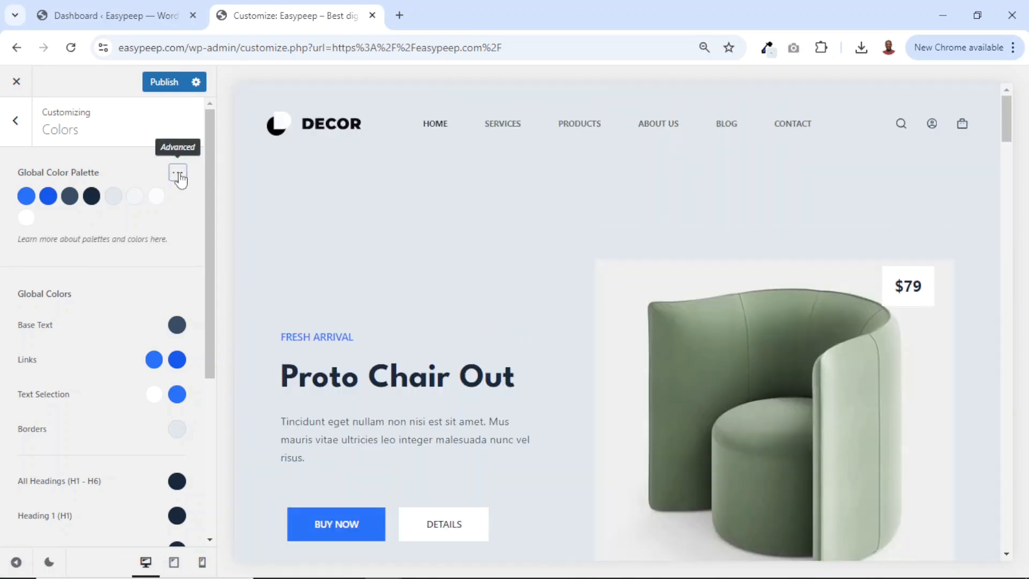
Switch the global color palette to the Palette #2 preset.
click(177, 173)
click(227, 201)
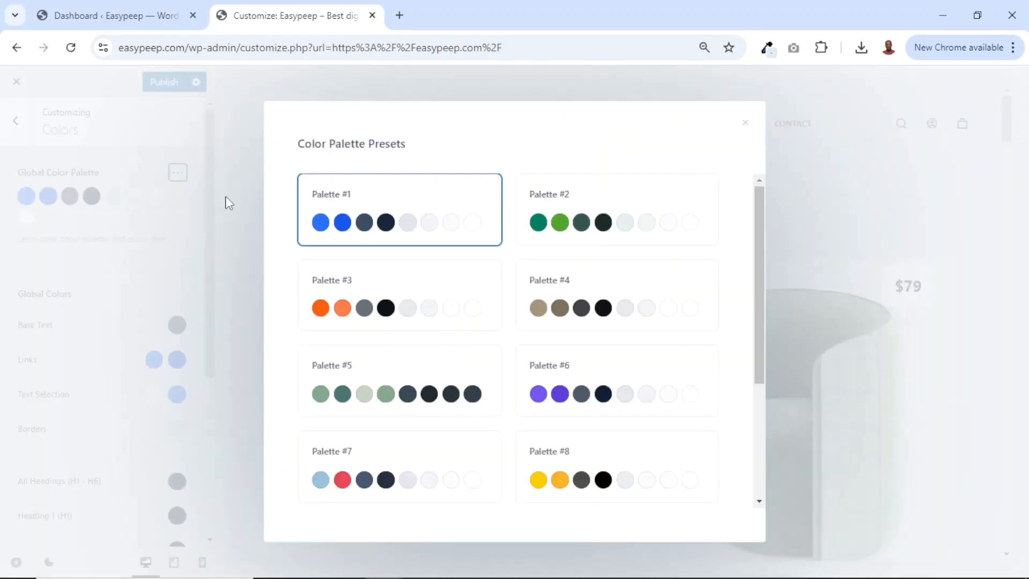
click(608, 227)
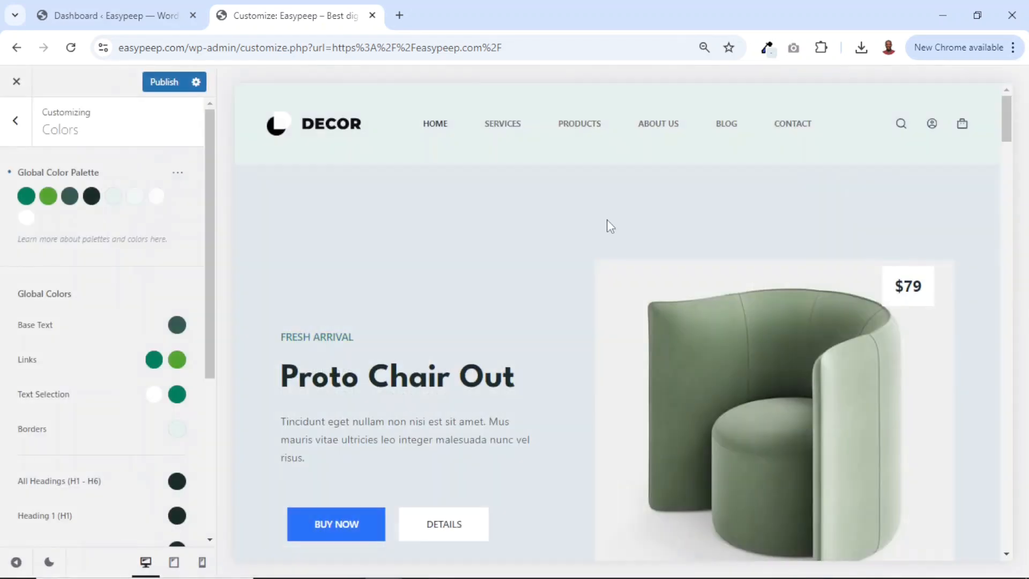
scroll(609, 303, down, 10)
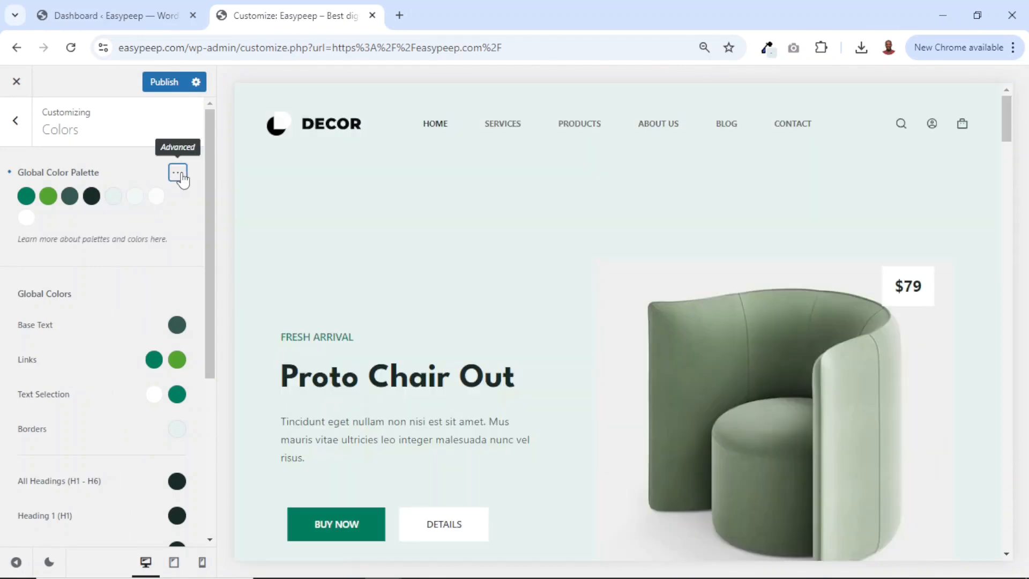
Switch the global color palette back to the Palette #1 preset.
click(177, 172)
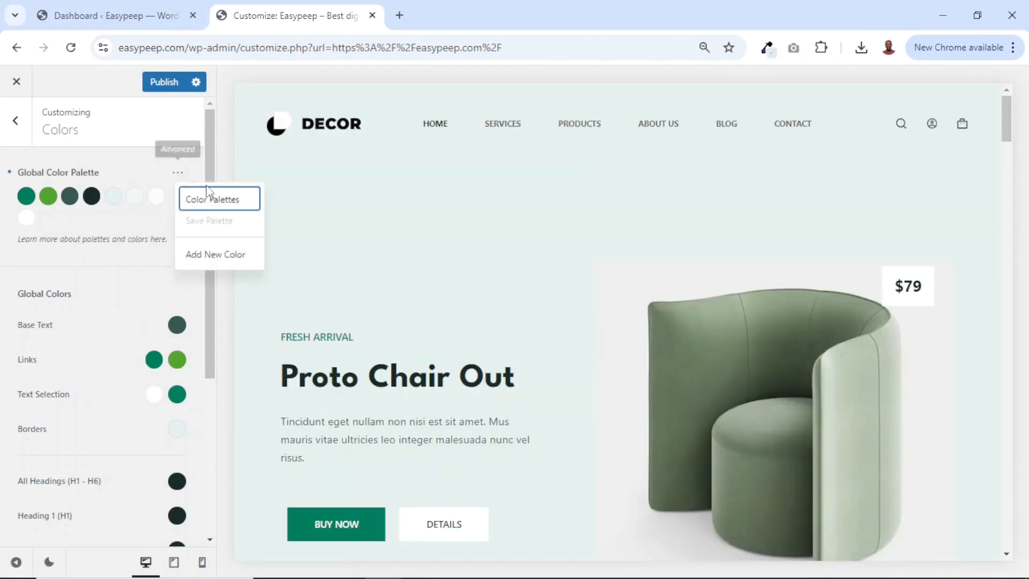
click(214, 205)
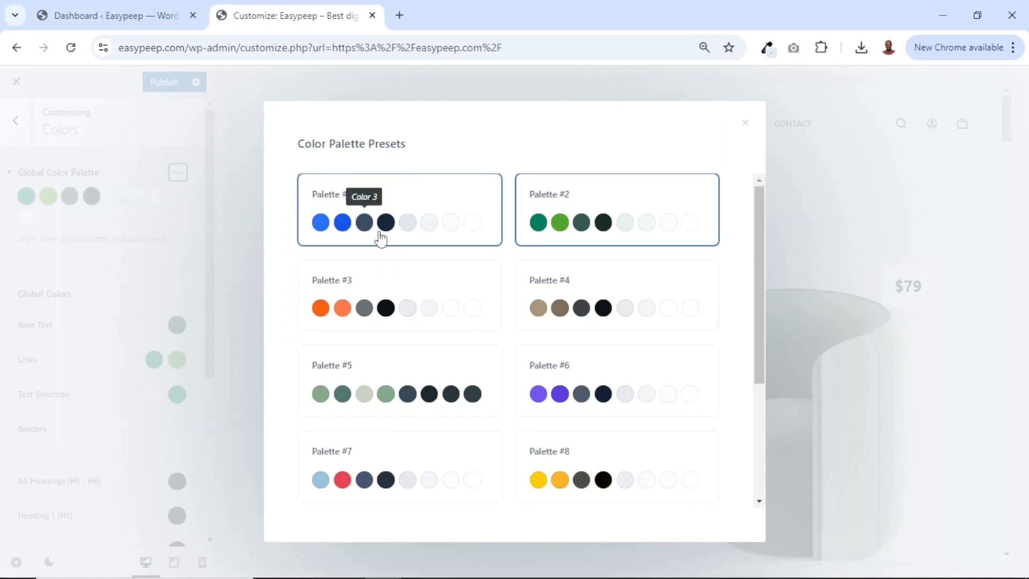
scroll(556, 338, down, 2)
scroll(659, 396, up, 2)
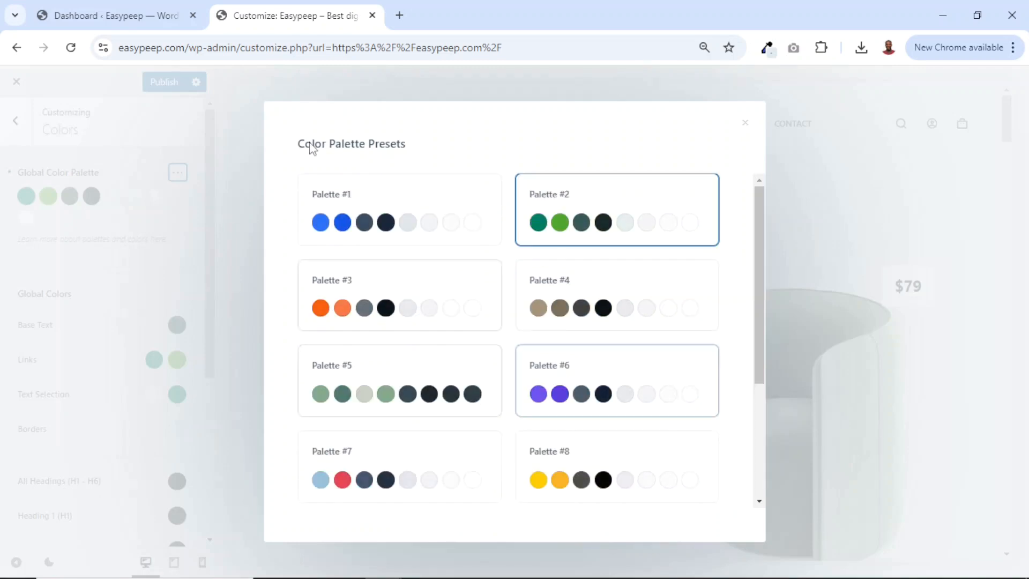
click(370, 231)
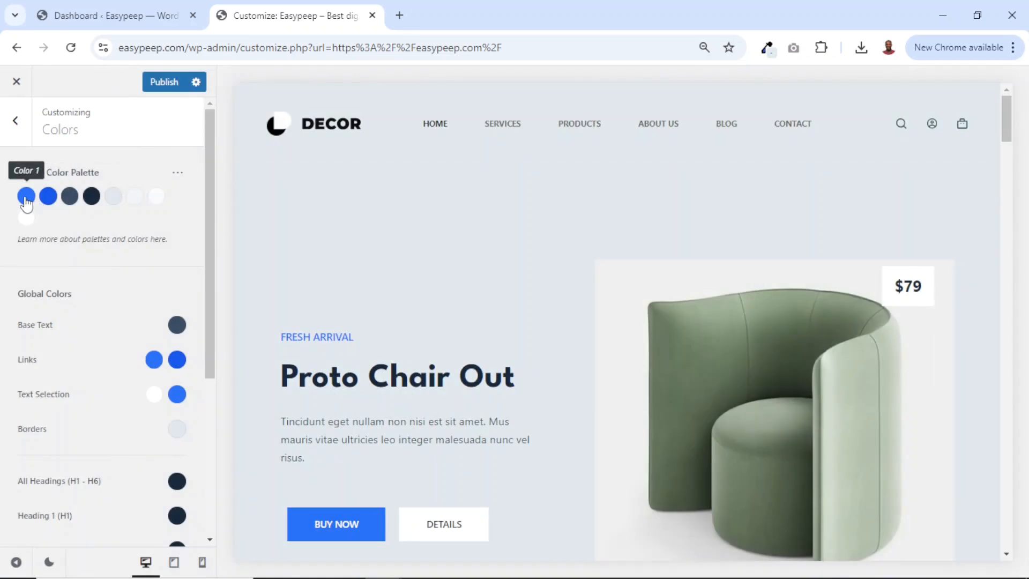
Try changing palette Color 1 to pasted hex colors, ending with #2872fa.
click(26, 196)
triple_click(62, 411)
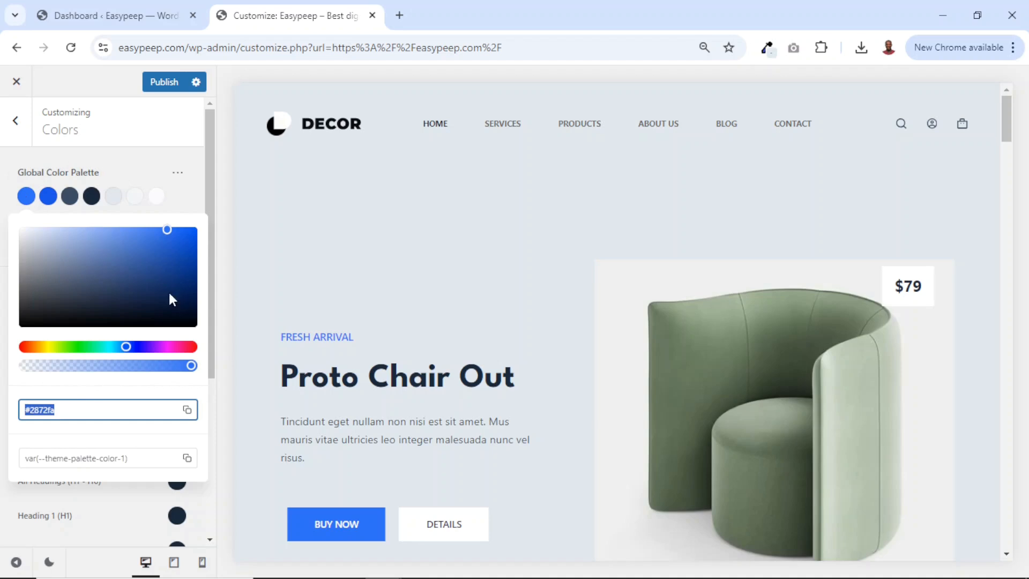
text(#faae28)
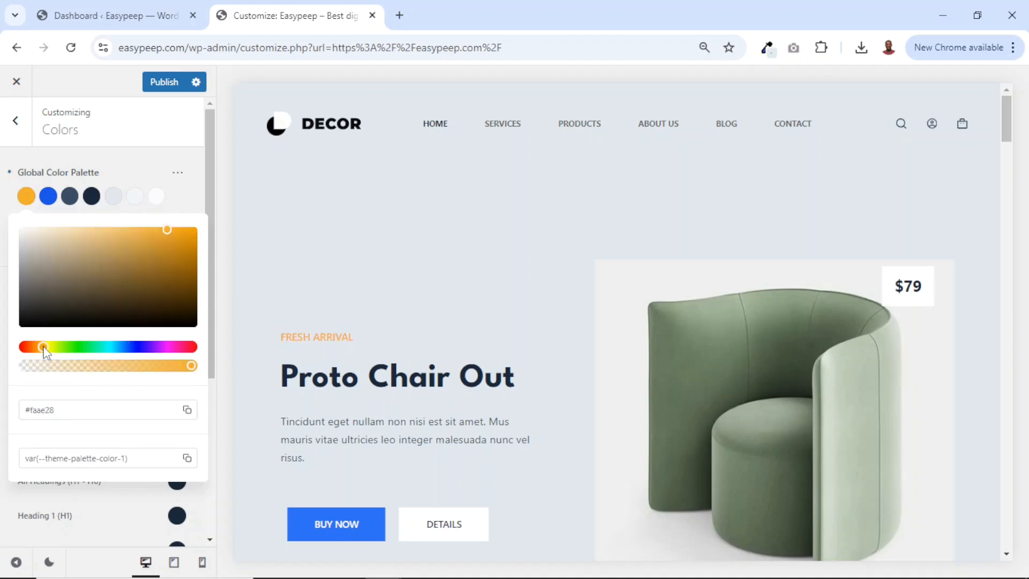
click(179, 263)
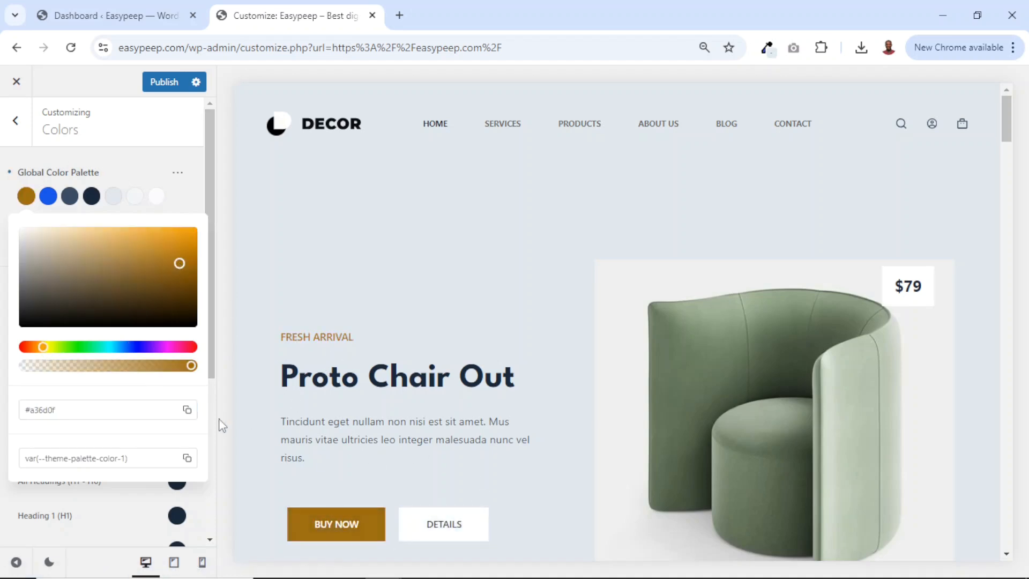
triple_click(78, 413)
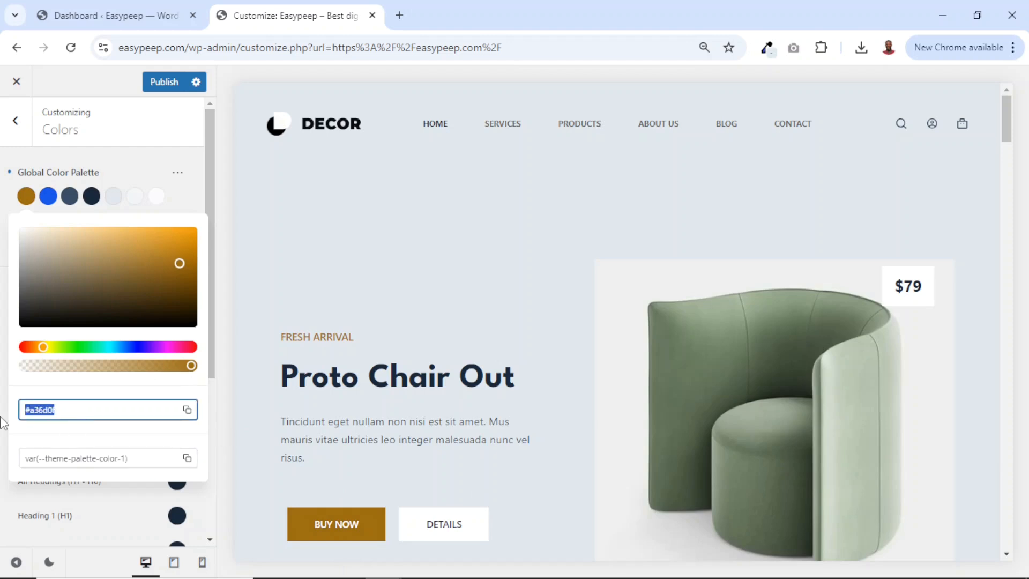
text(#2872fa)
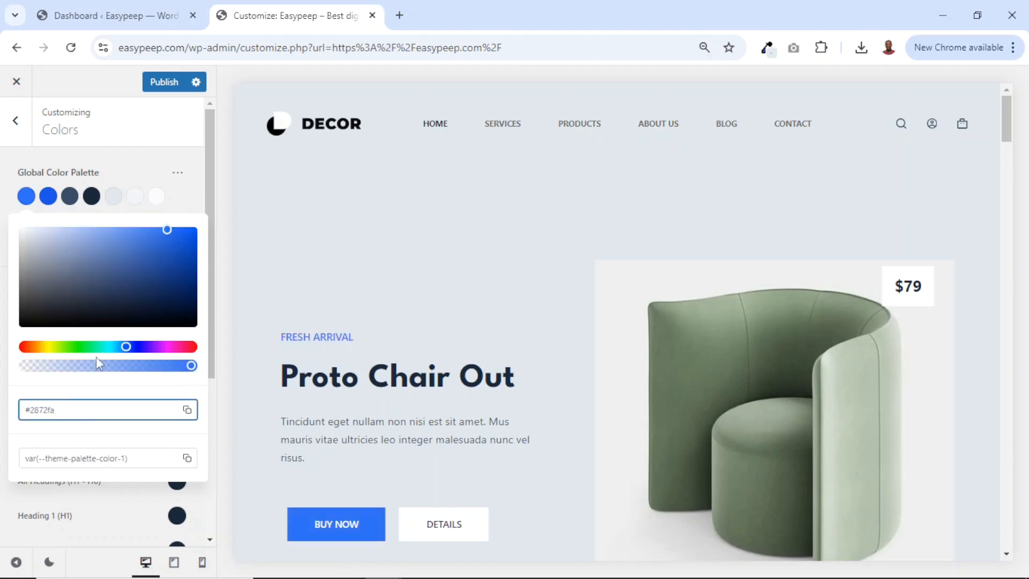
click(130, 200)
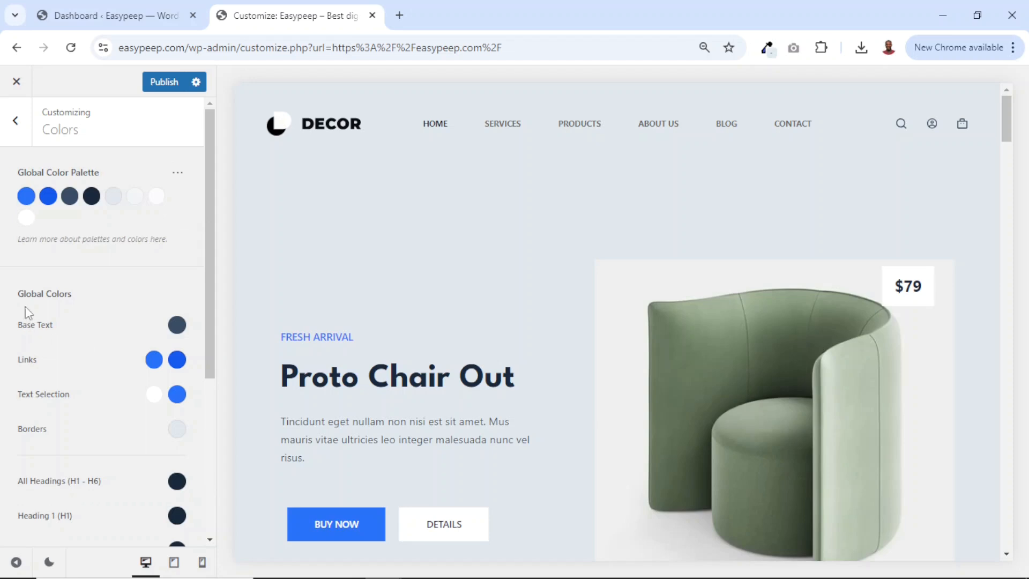
Set the Base Text global color to palette Color 4.
drag(18, 298, 81, 300)
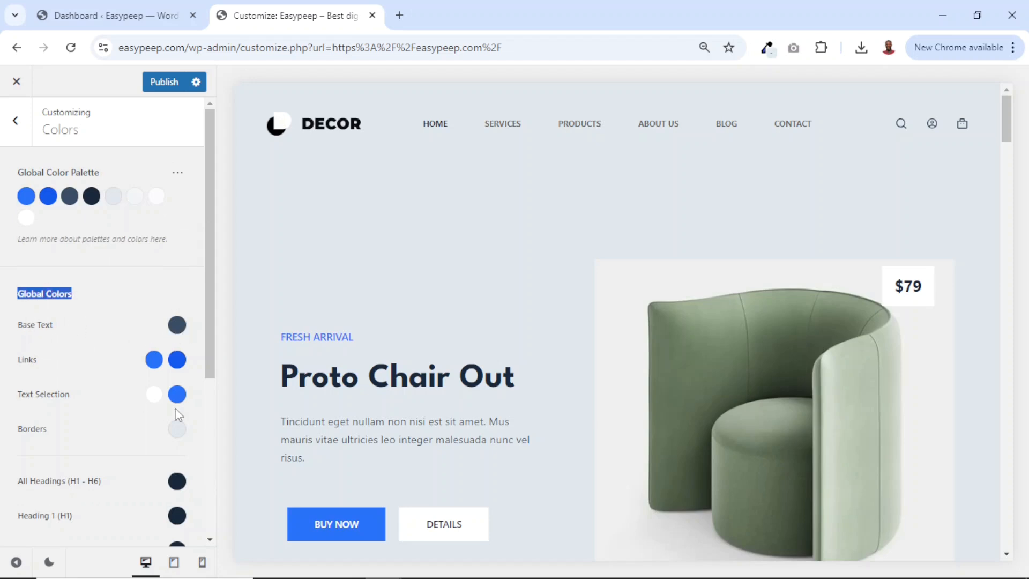
scroll(179, 414, down, 3)
scroll(179, 414, up, 3)
click(177, 324)
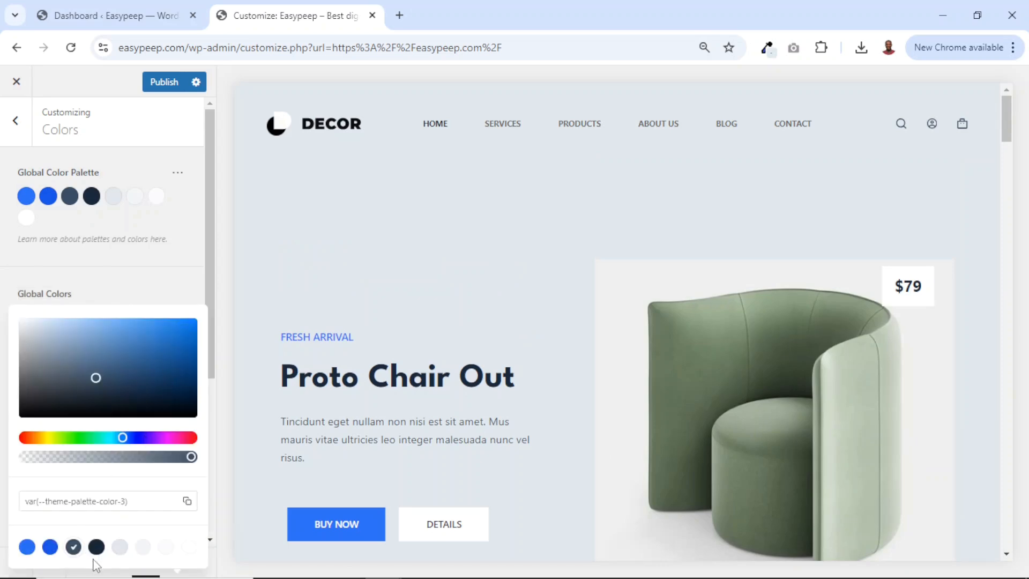
click(50, 549)
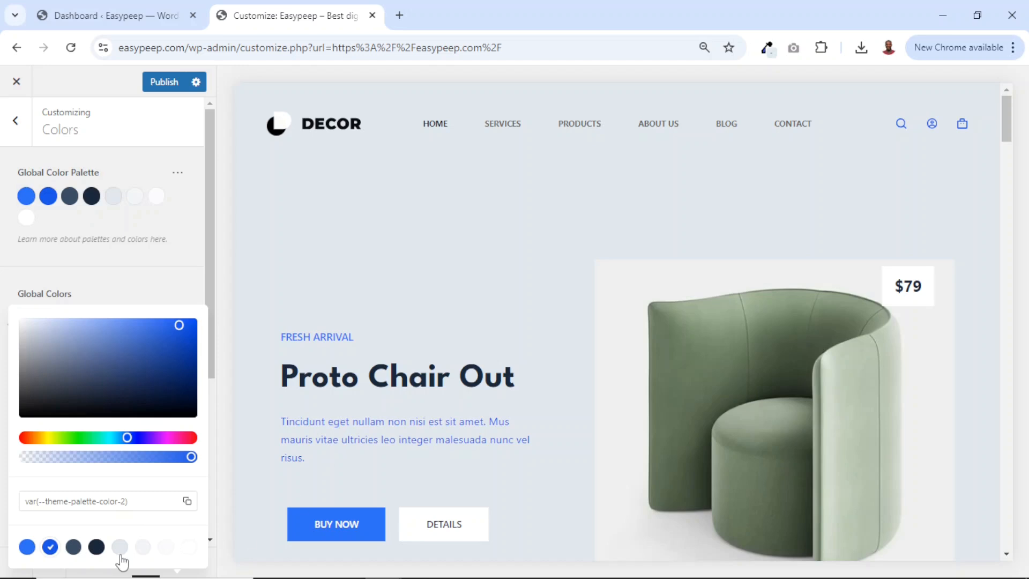
click(96, 547)
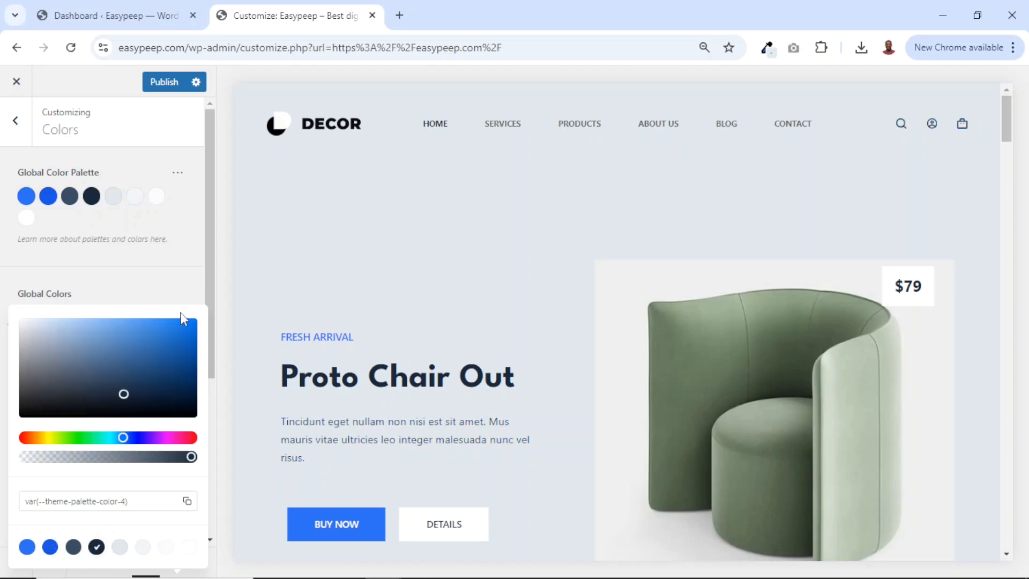
click(168, 296)
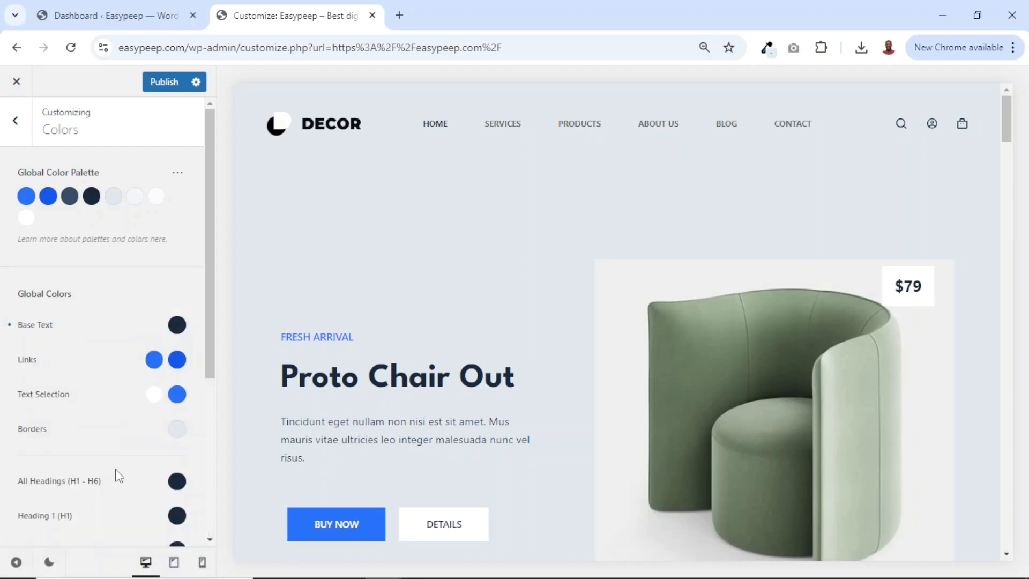
Review the global color settings, then open the Typography settings.
scroll(119, 476, down, 5)
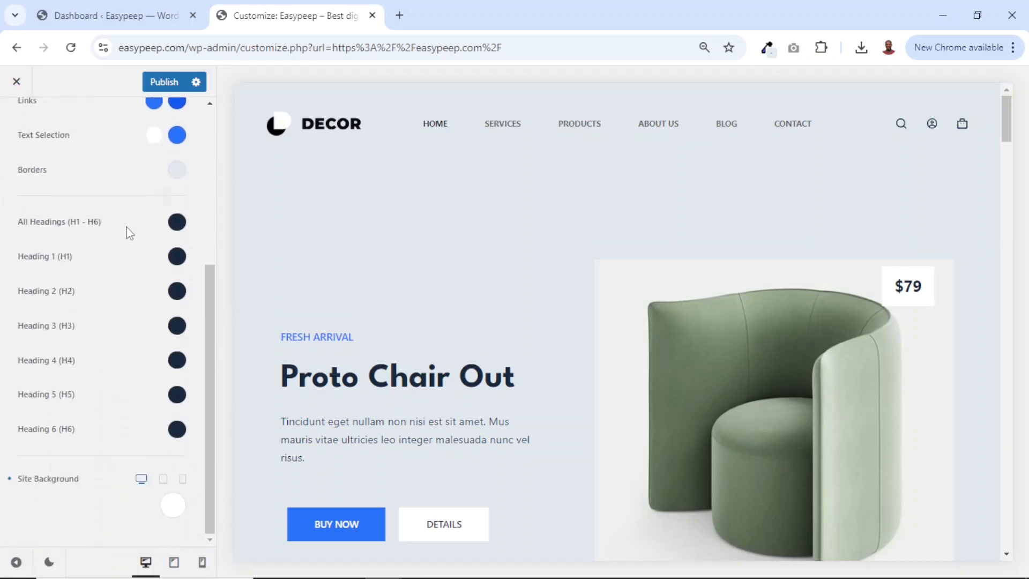
scroll(120, 209, up, 5)
scroll(120, 209, down, 5)
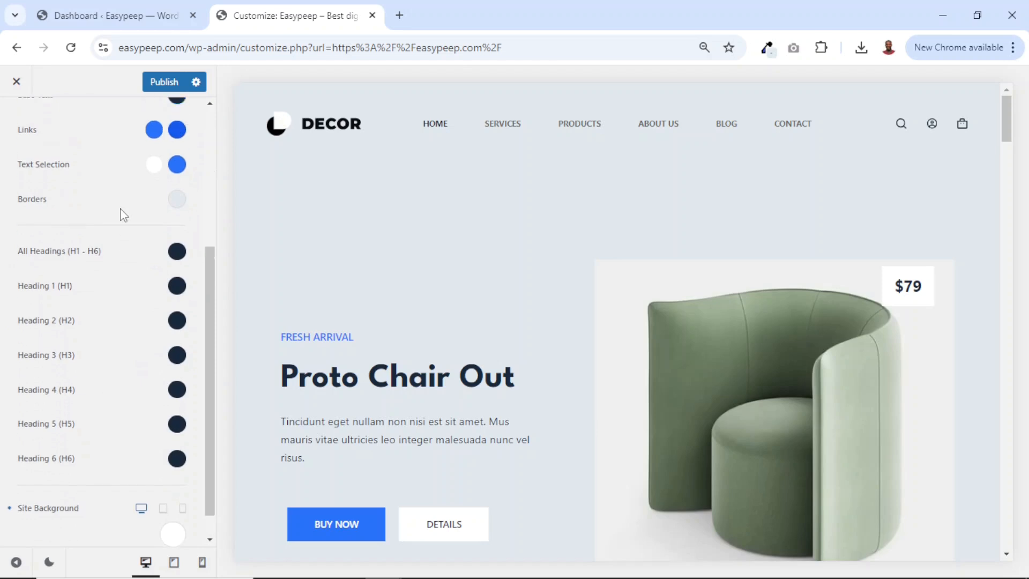
scroll(120, 210, up, 5)
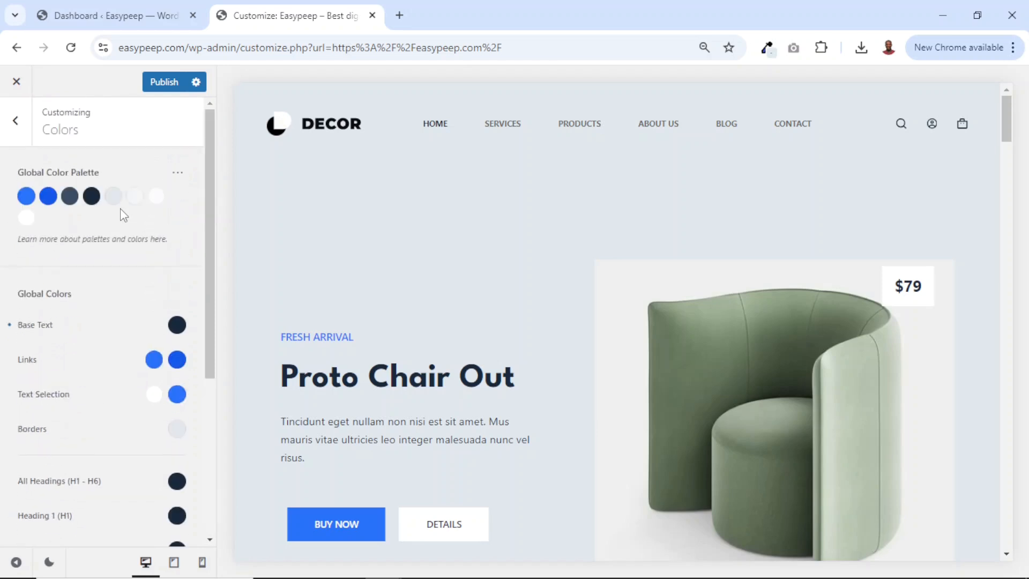
click(15, 129)
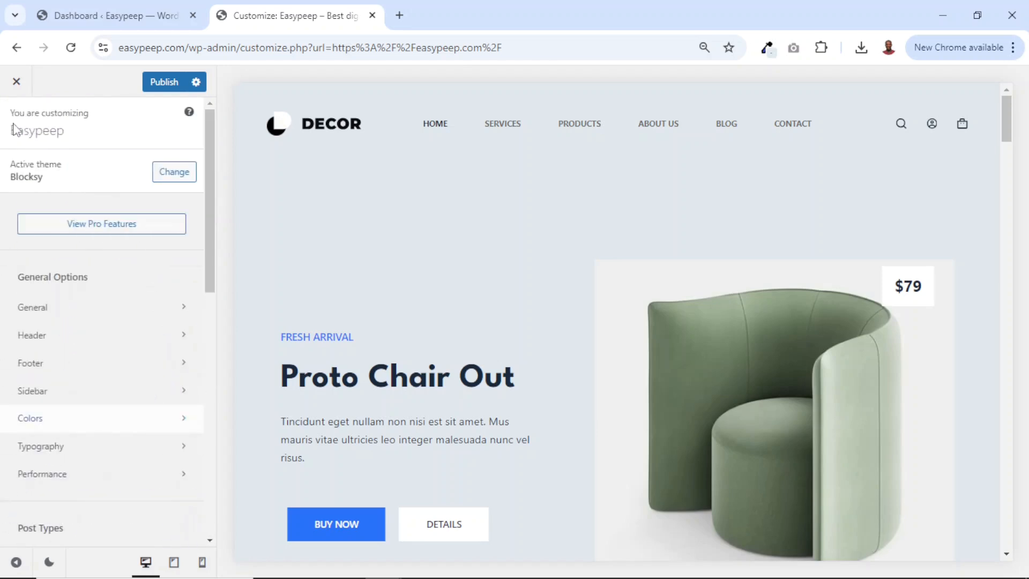
click(54, 450)
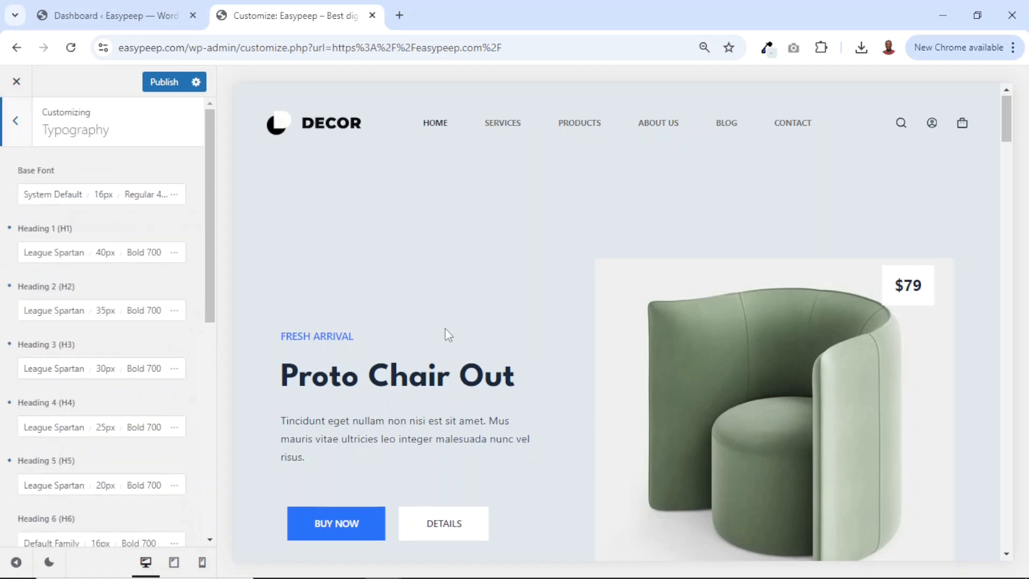
scroll(445, 329, down, 5)
scroll(445, 328, up, 5)
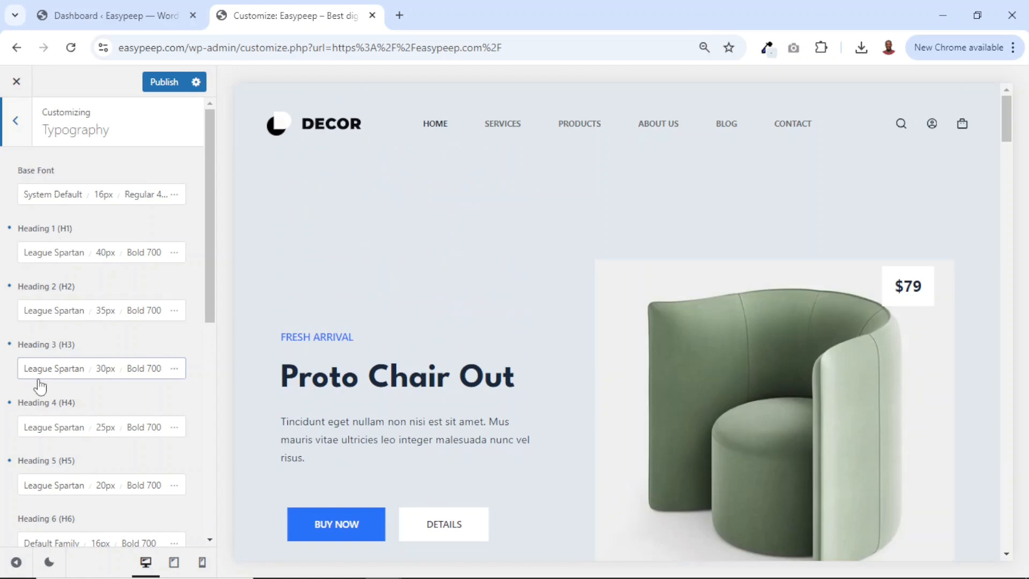
click(56, 370)
Try setting the base font to Verdana before reverting it to System Default.
click(62, 202)
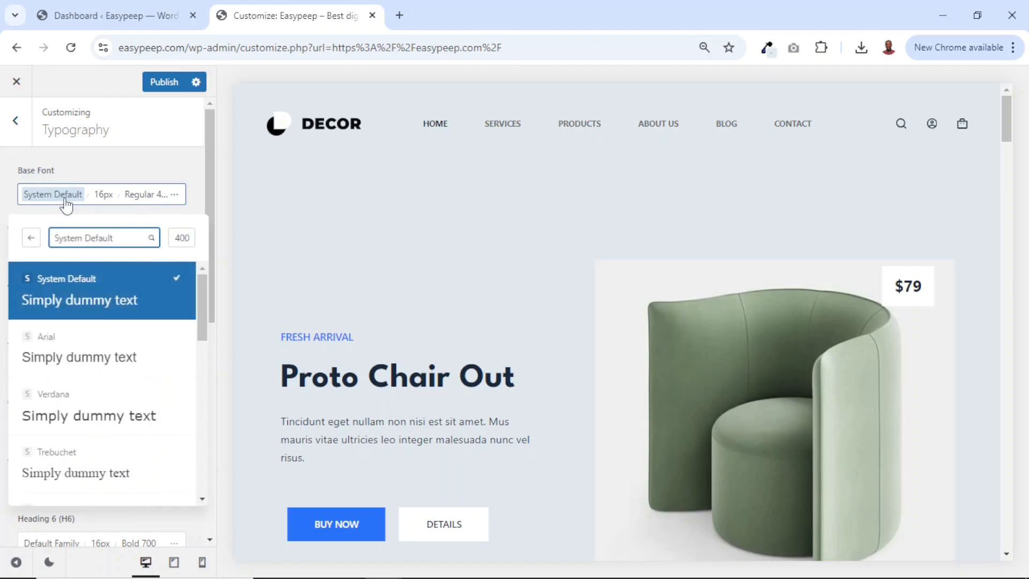
click(99, 410)
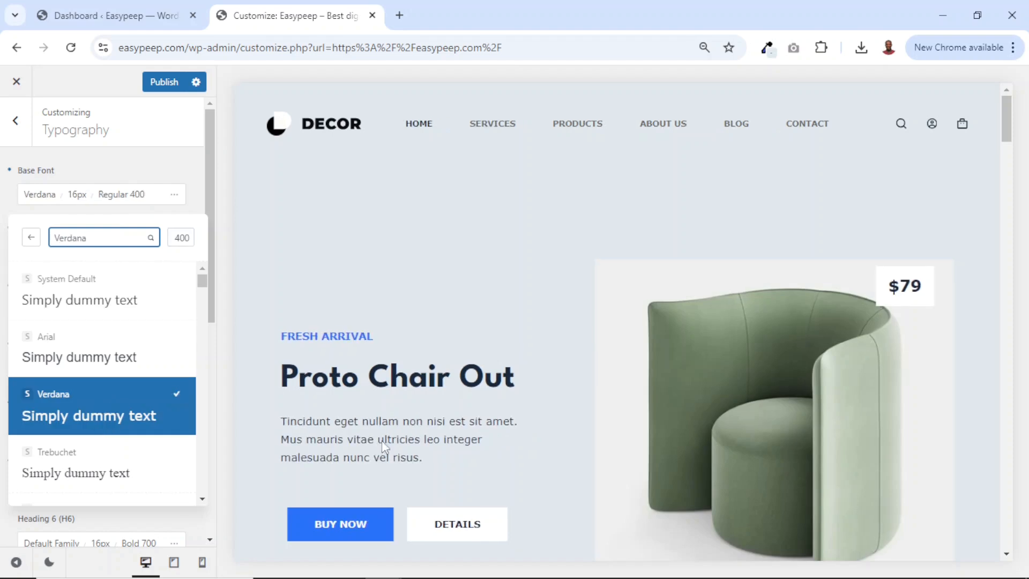
click(97, 294)
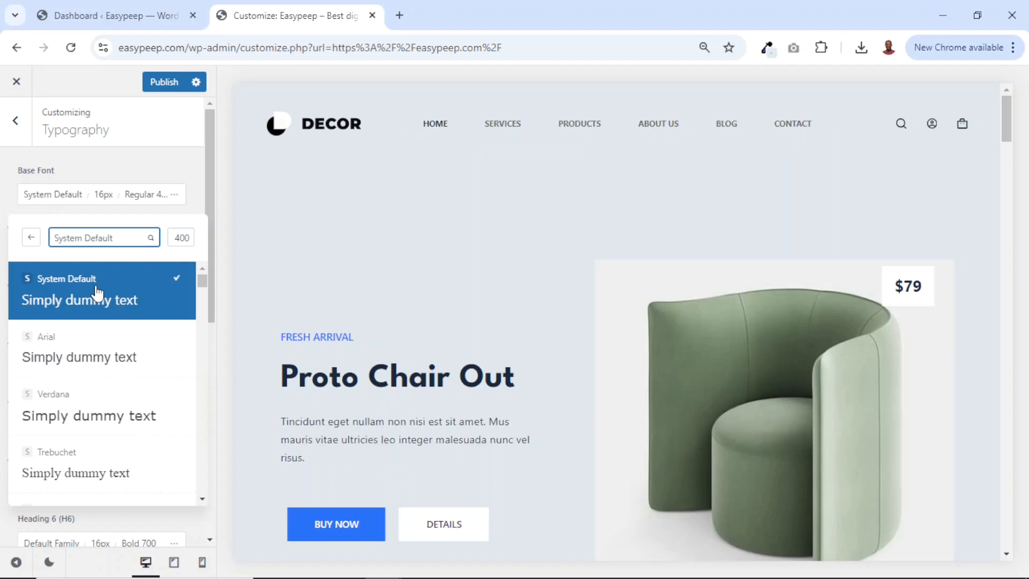
click(152, 172)
Publish the Customizer changes.
scroll(421, 409, down, 7)
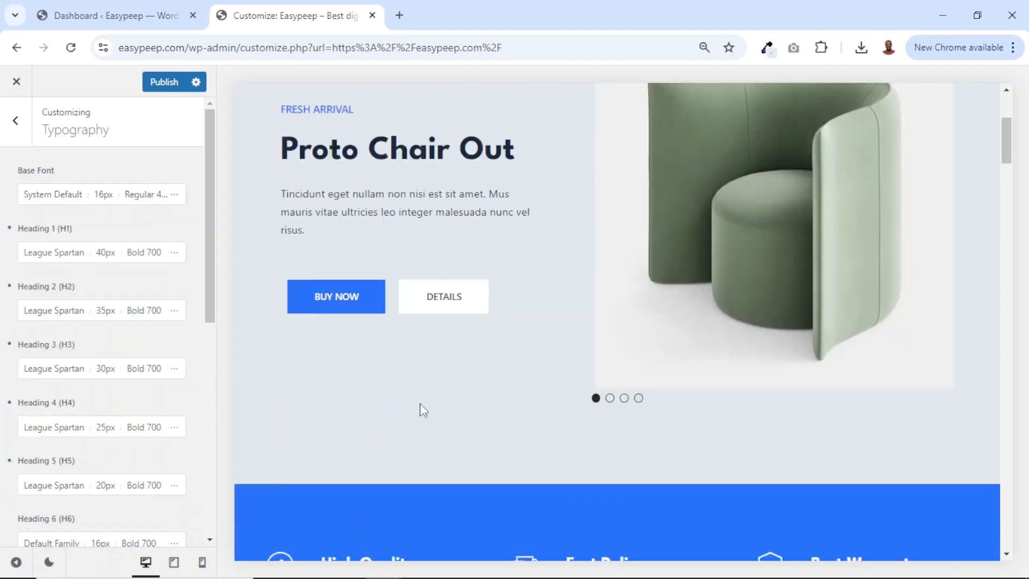
scroll(426, 375, up, 7)
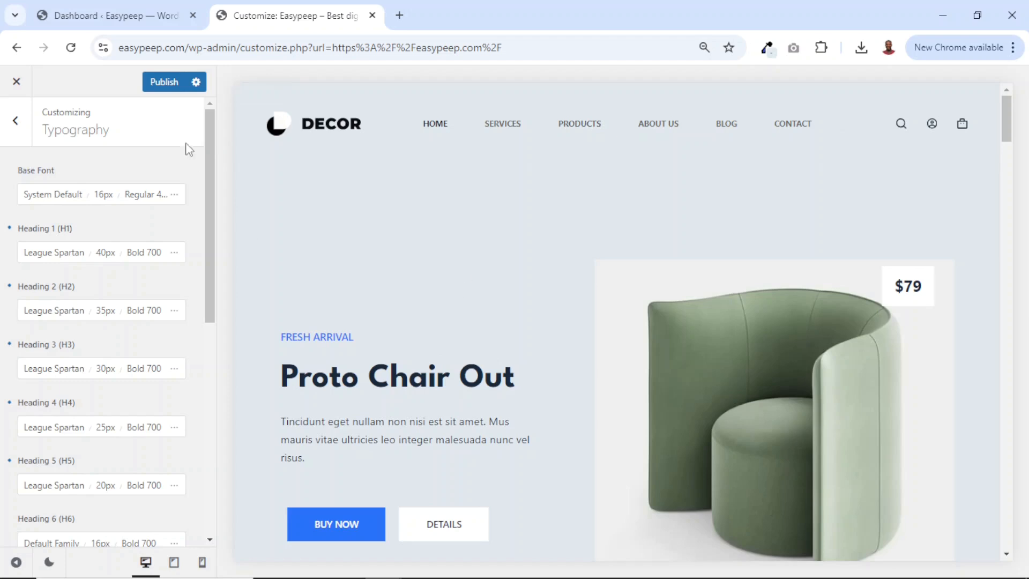
click(165, 84)
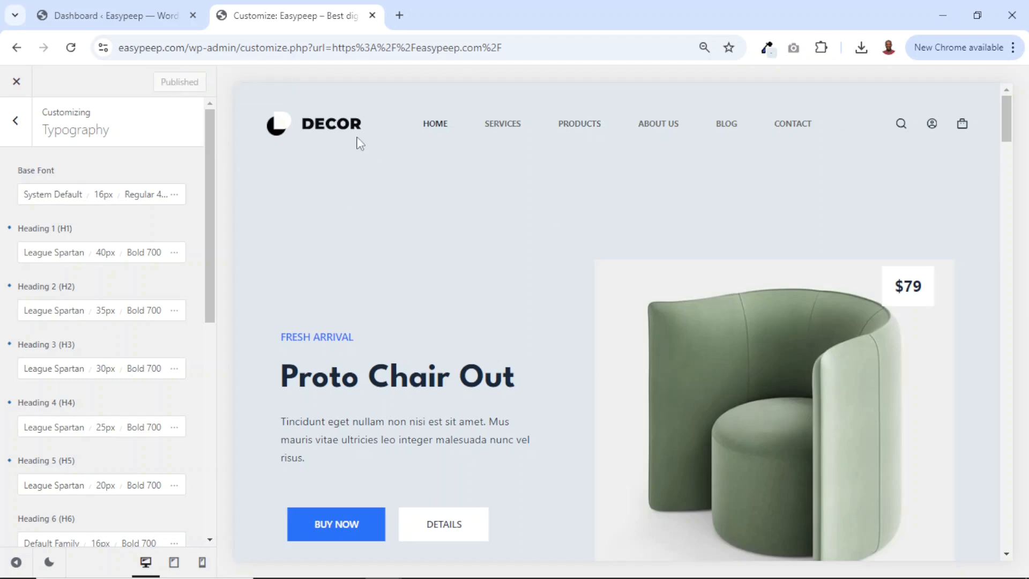
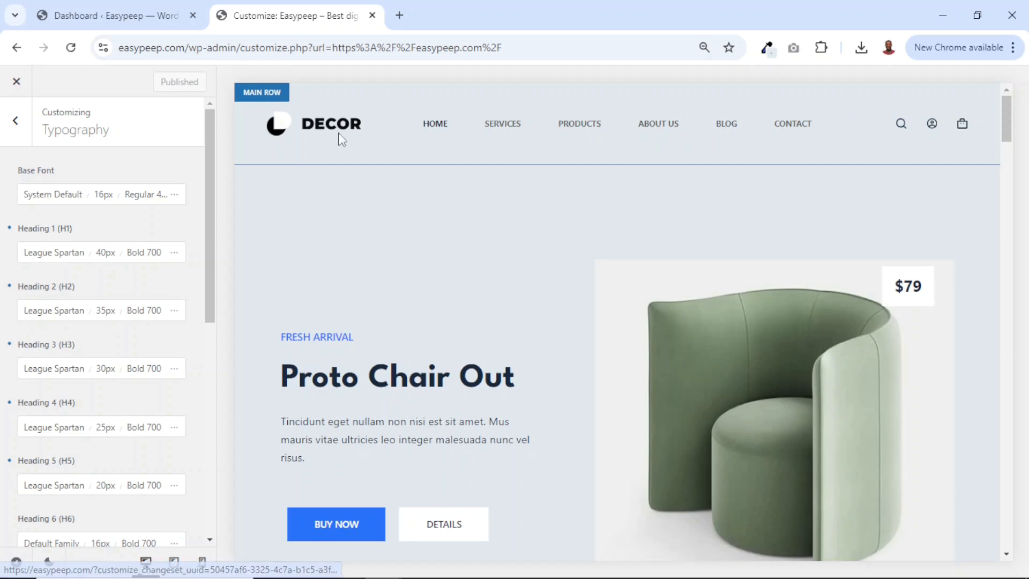
Set the header main row background color to palette Color 8.
click(259, 99)
click(159, 190)
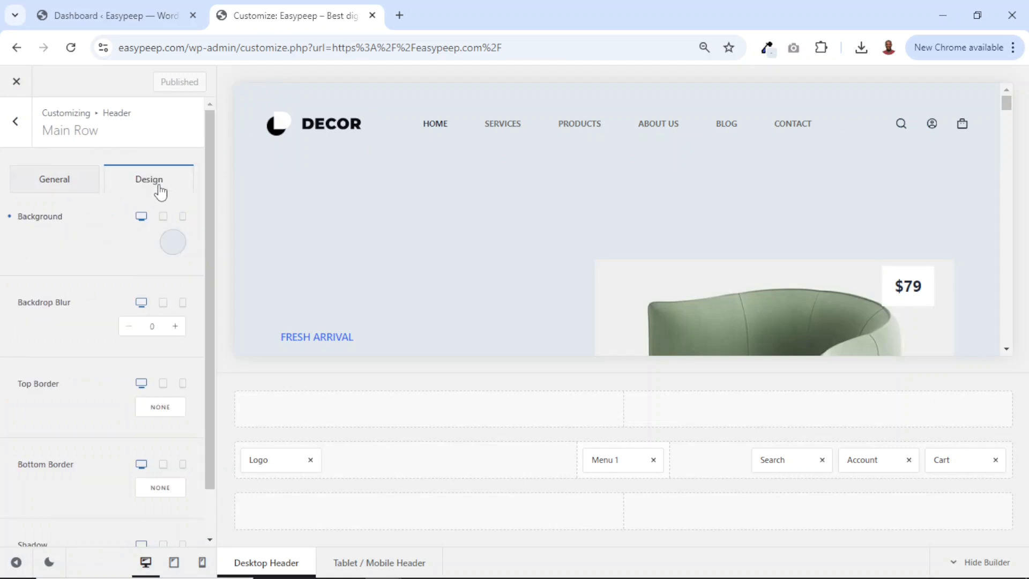
click(173, 244)
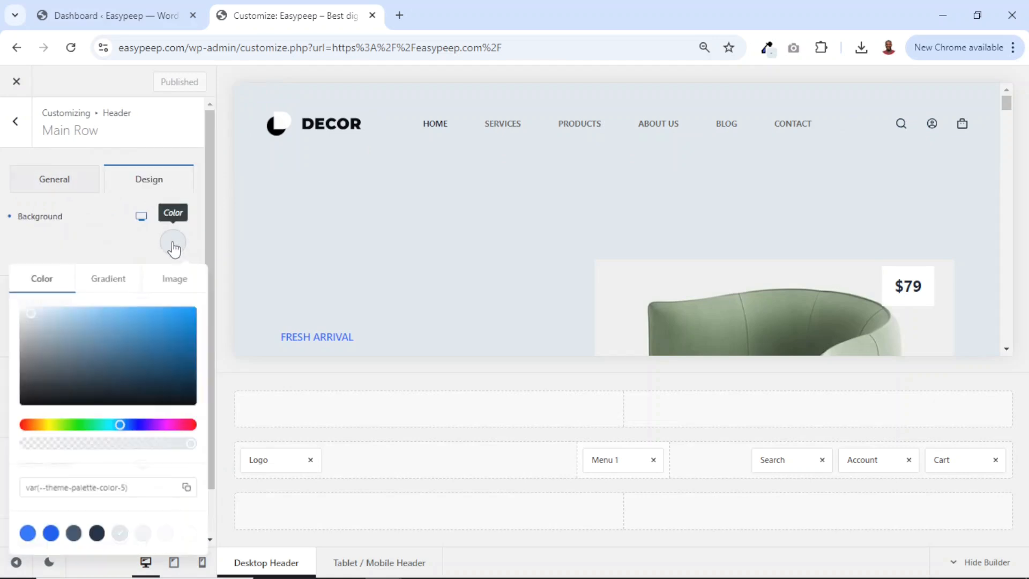
click(190, 536)
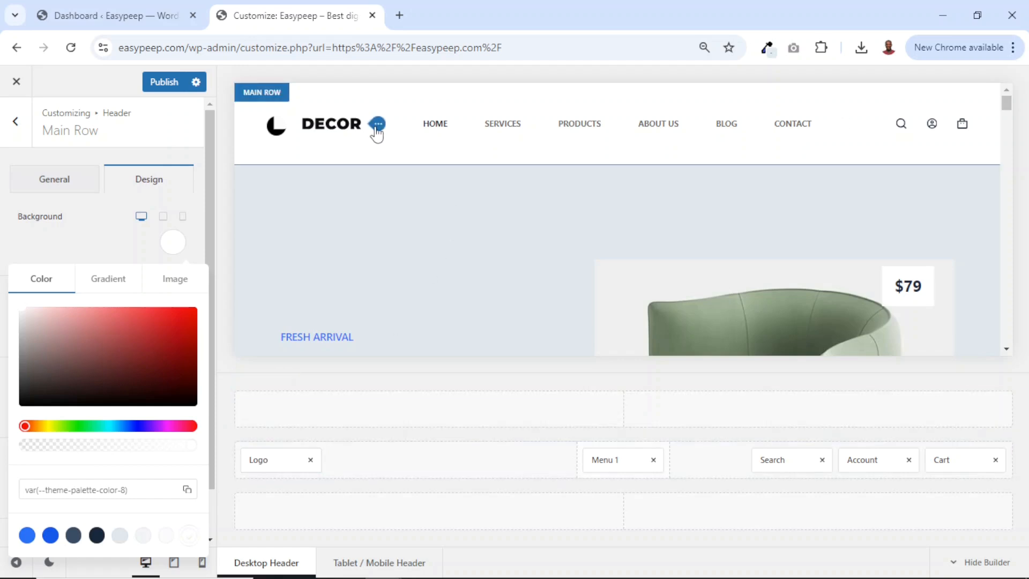
Replace the header logo with the icon-delivery image from the media library.
click(377, 127)
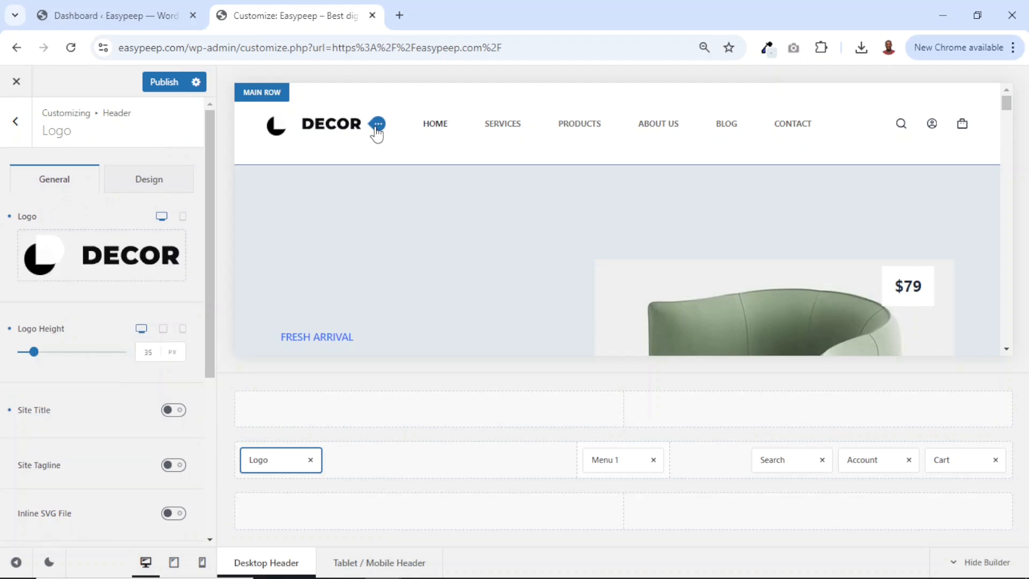
mouse_move(177, 287)
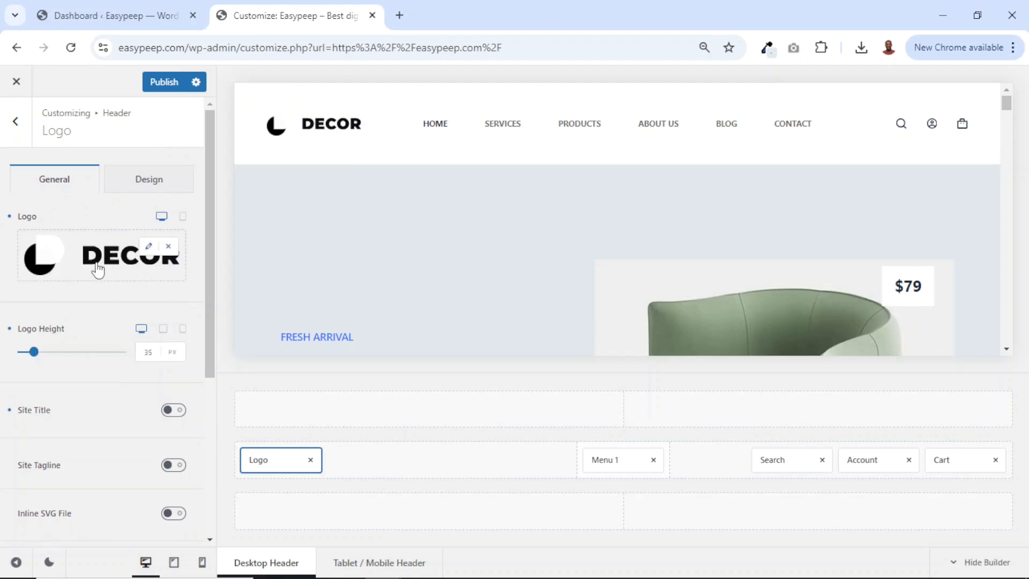
click(149, 249)
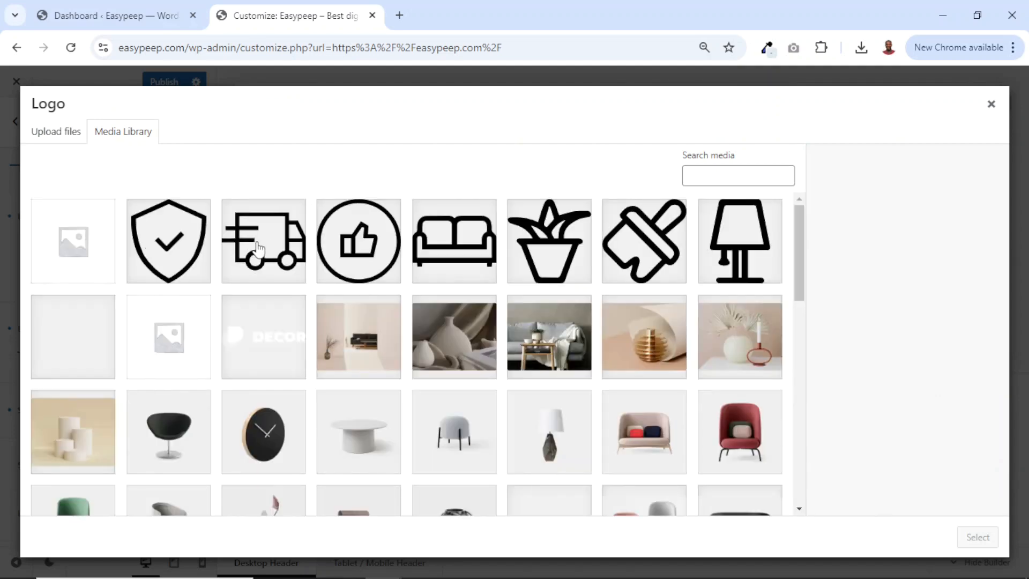
click(257, 247)
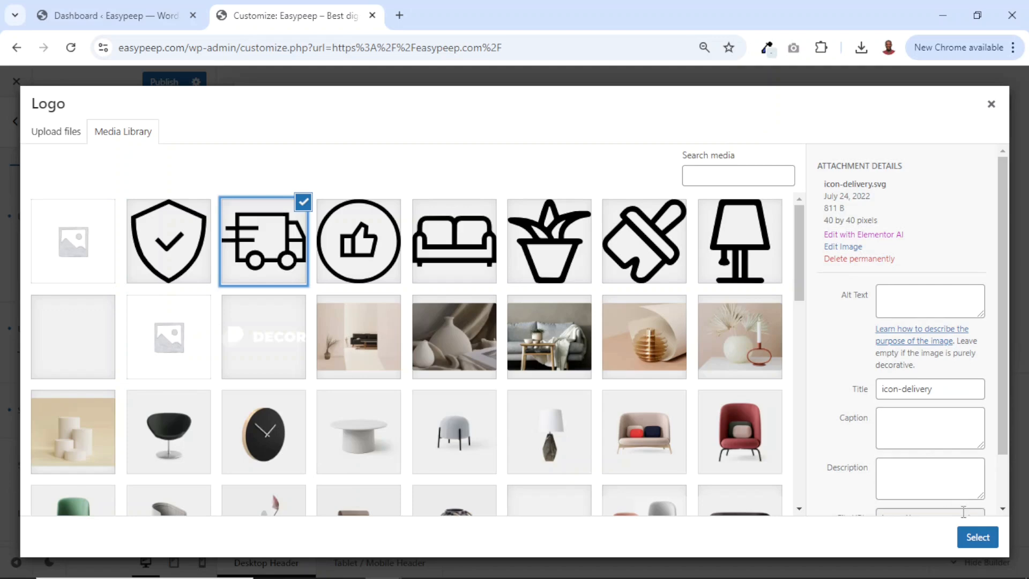
click(53, 134)
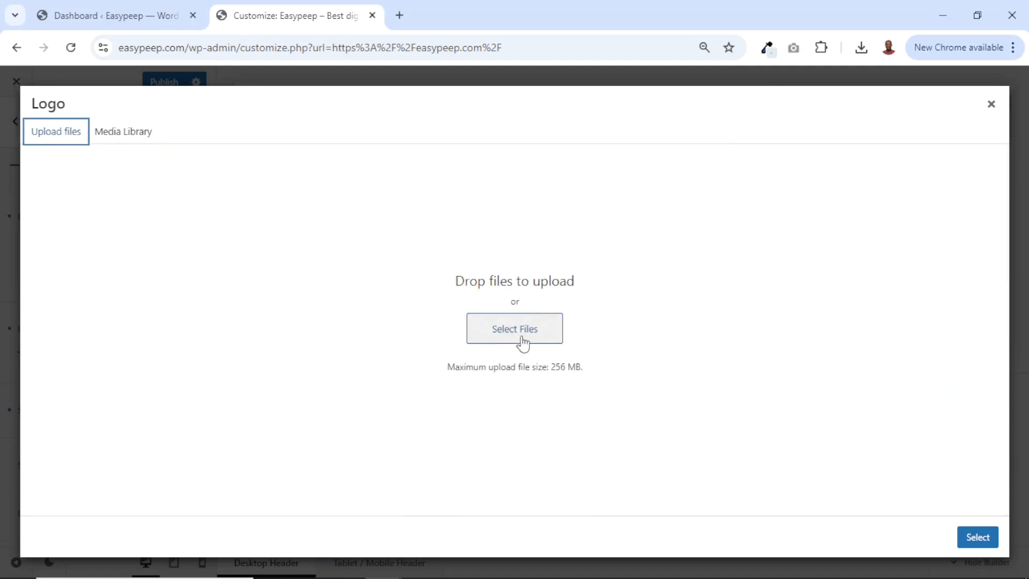
click(137, 134)
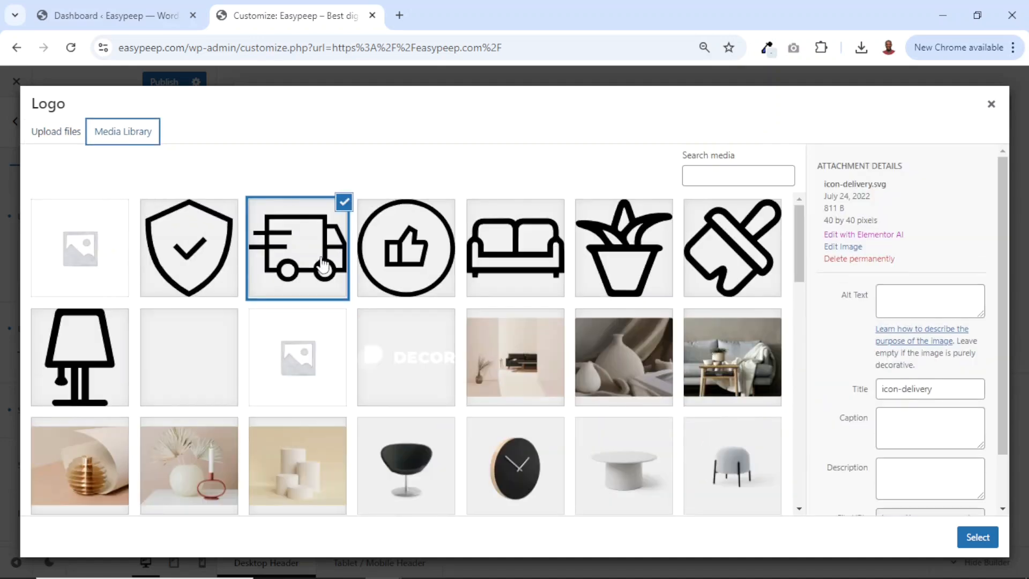
click(970, 538)
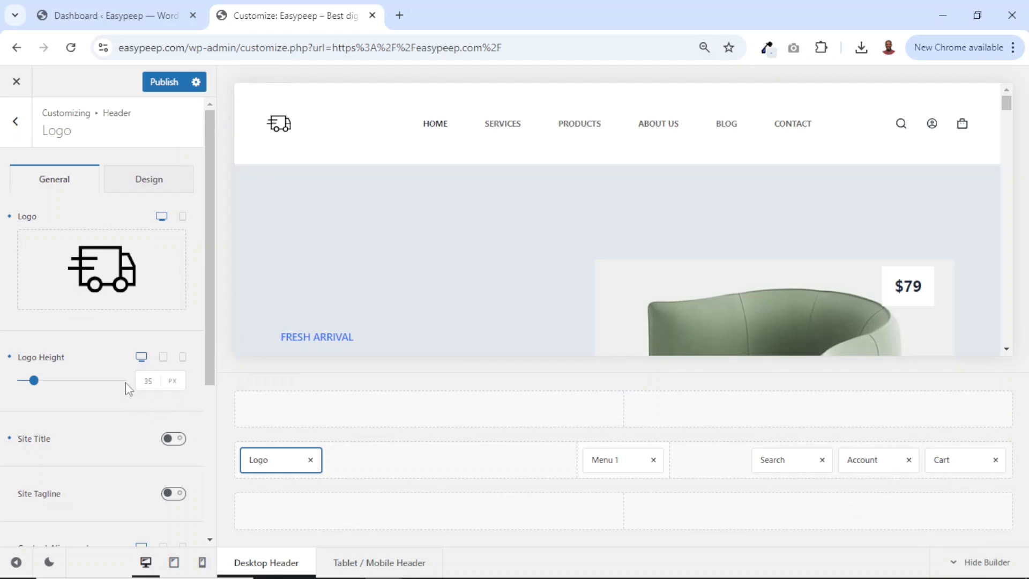
Increase the logo height to about 106 px.
drag(33, 381, 57, 382)
scroll(56, 386, down, 3)
scroll(56, 389, up, 3)
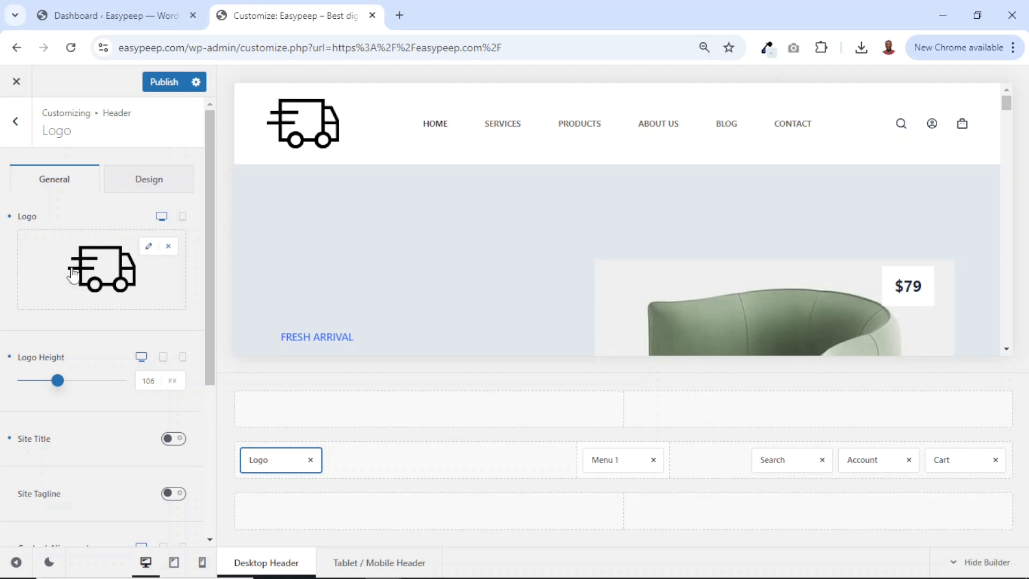
scroll(93, 338, down, 2)
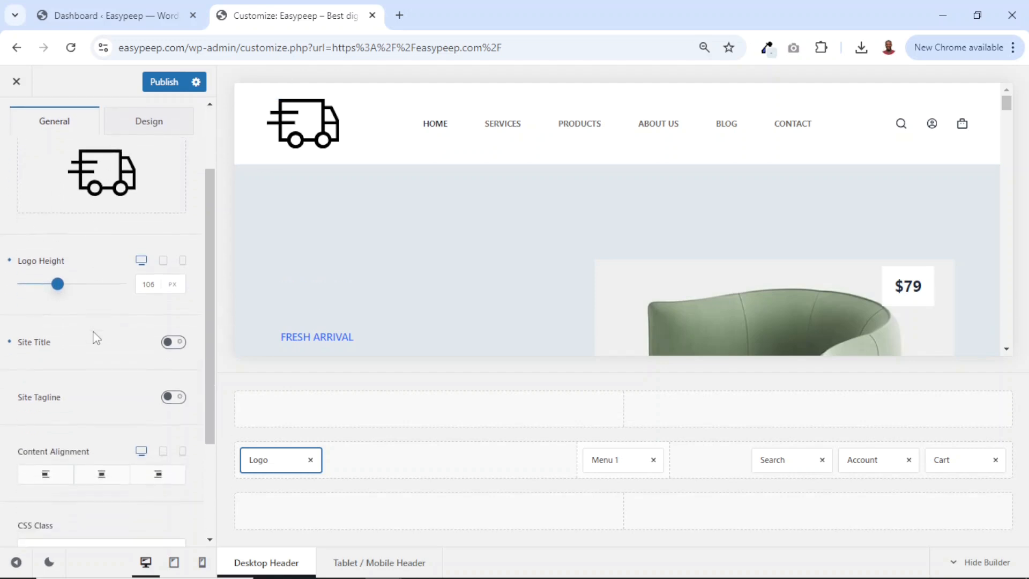
scroll(94, 338, up, 2)
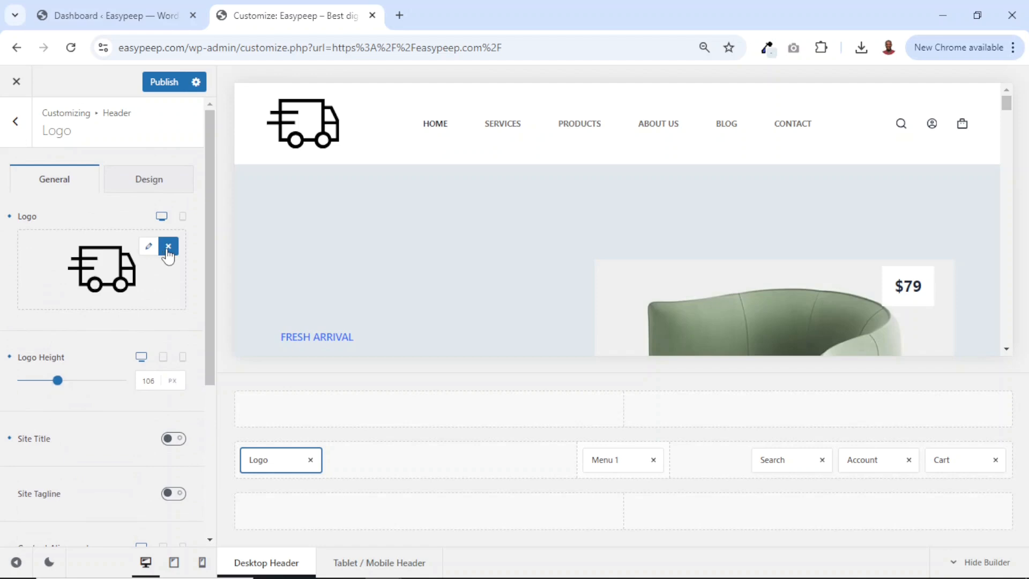
Remove the header logo and enable the Site Title display instead.
click(168, 247)
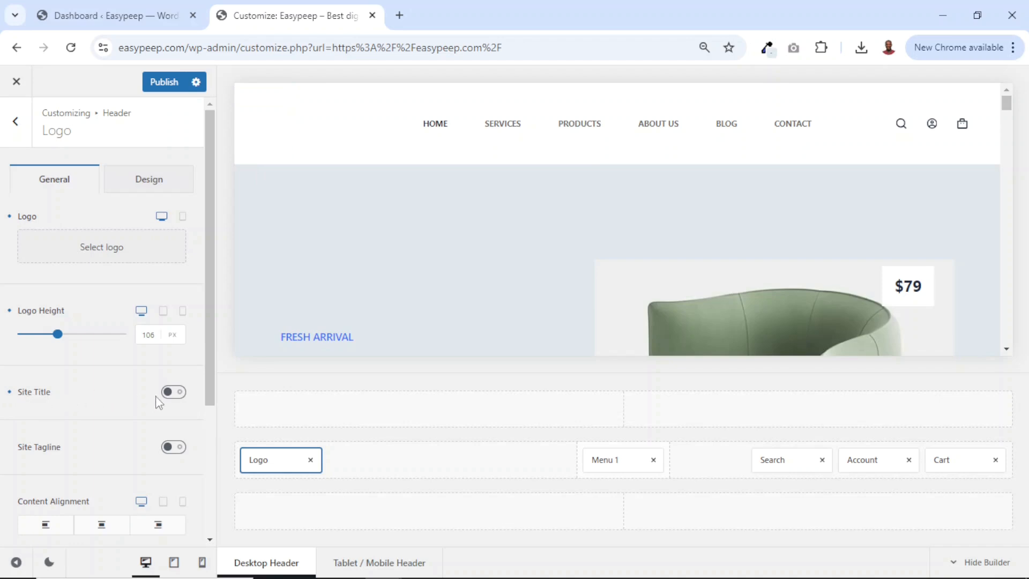
click(174, 391)
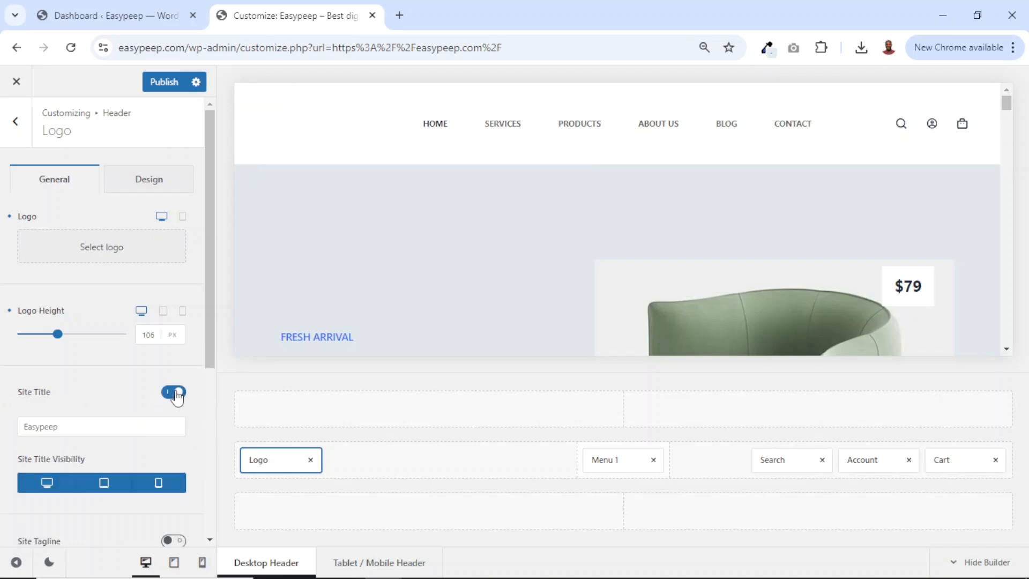
double_click(74, 429)
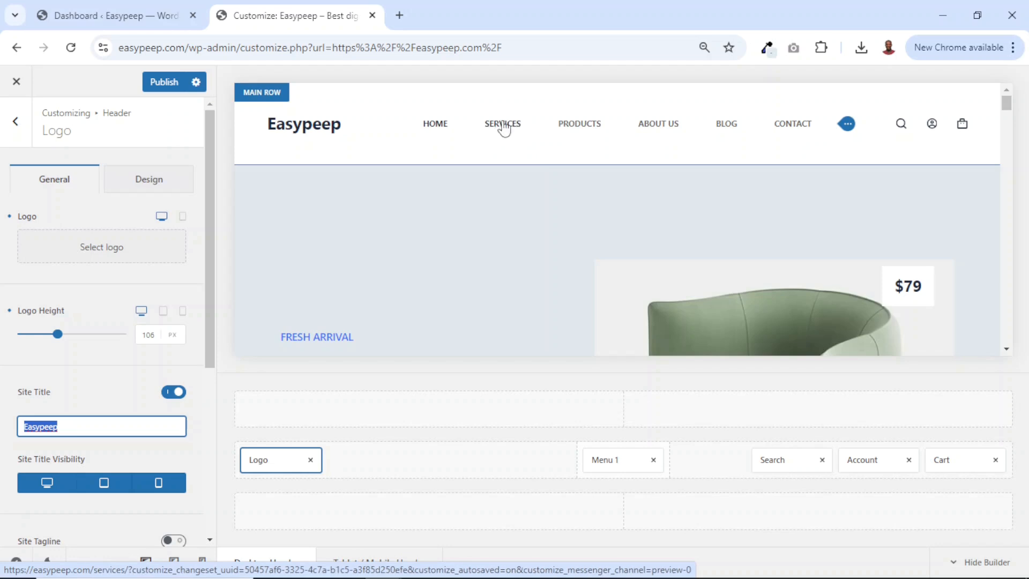
Remove the Services item from the Main Menu.
click(14, 124)
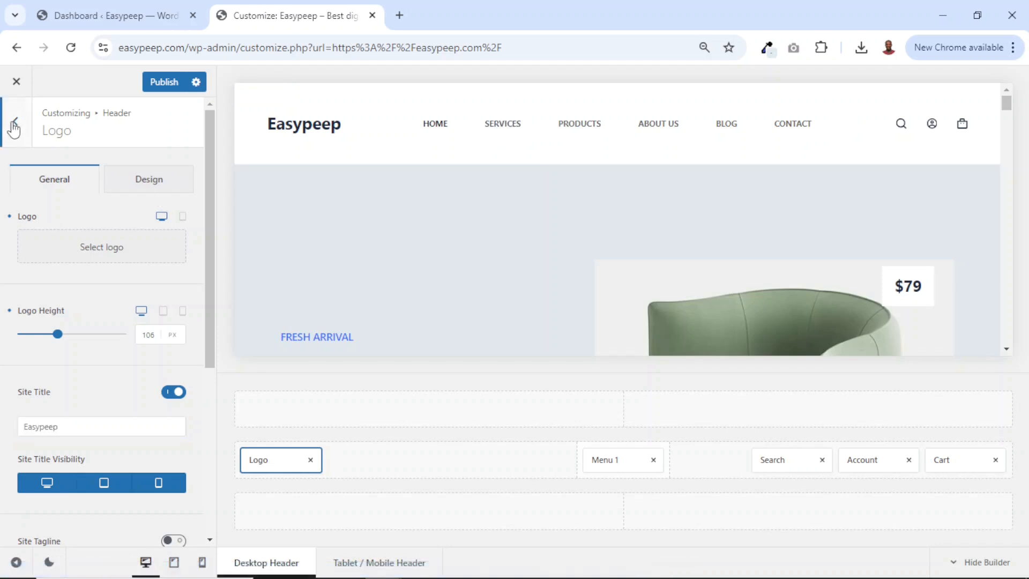
click(14, 125)
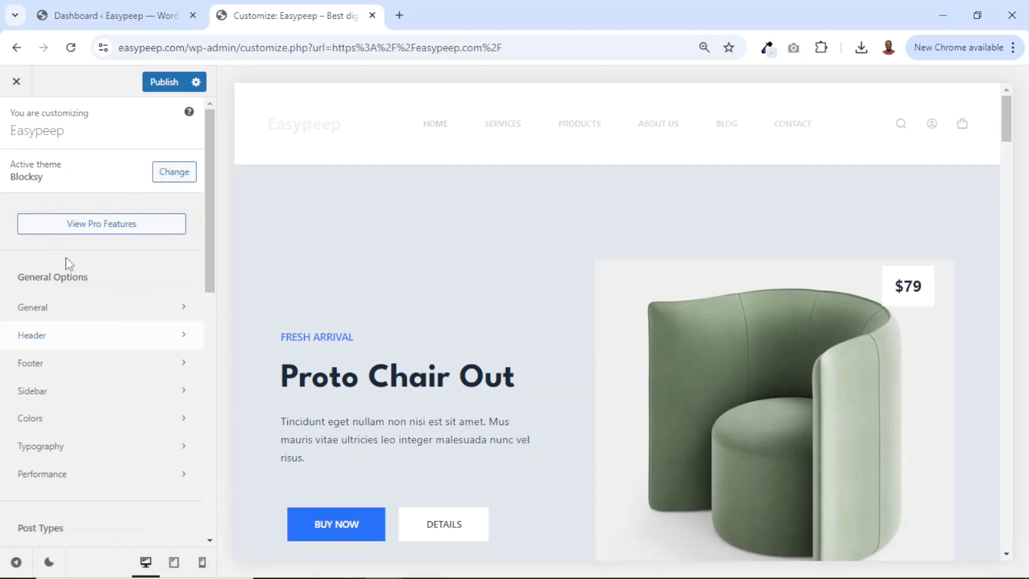
scroll(68, 264, down, 10)
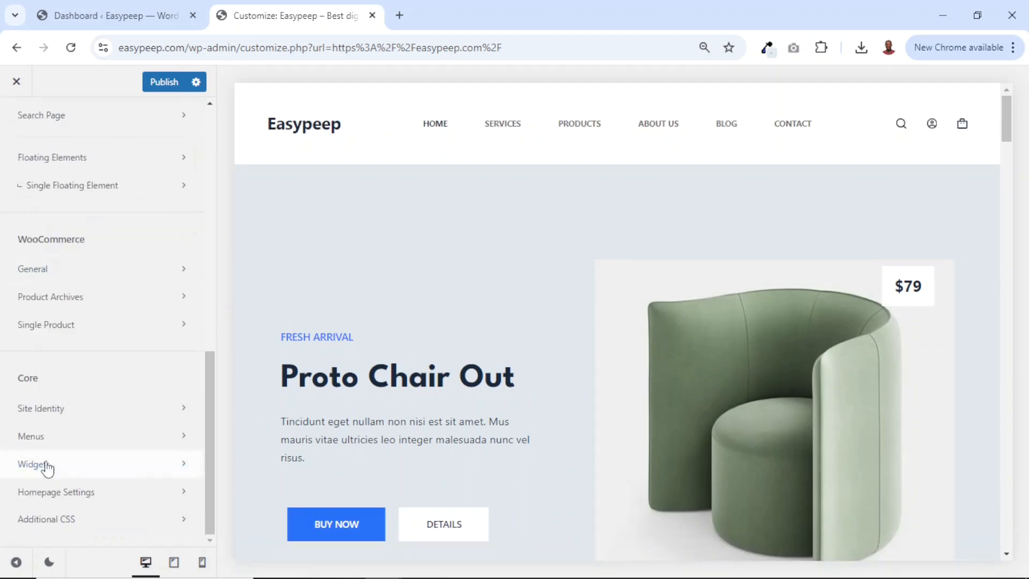
click(49, 436)
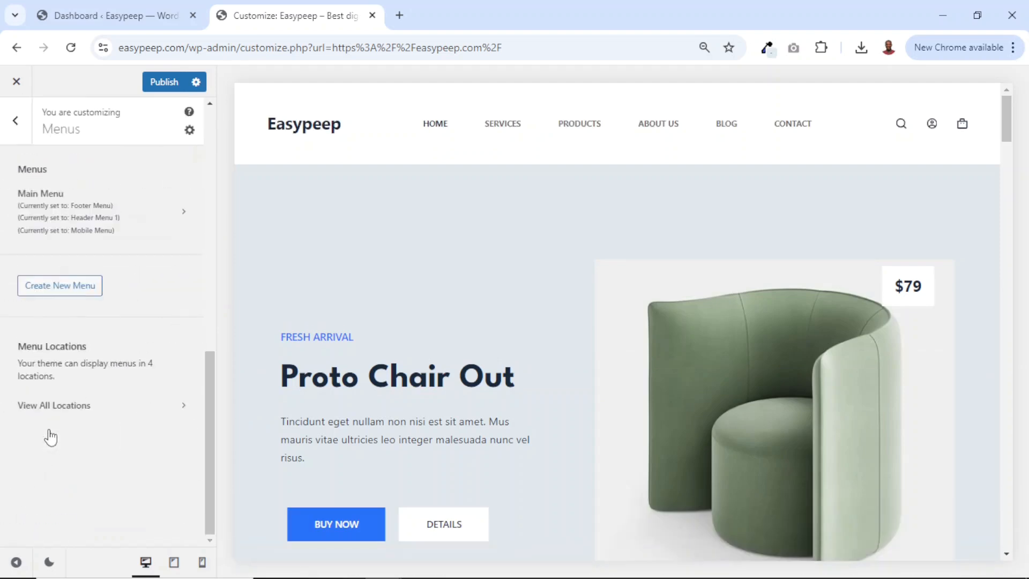
click(63, 223)
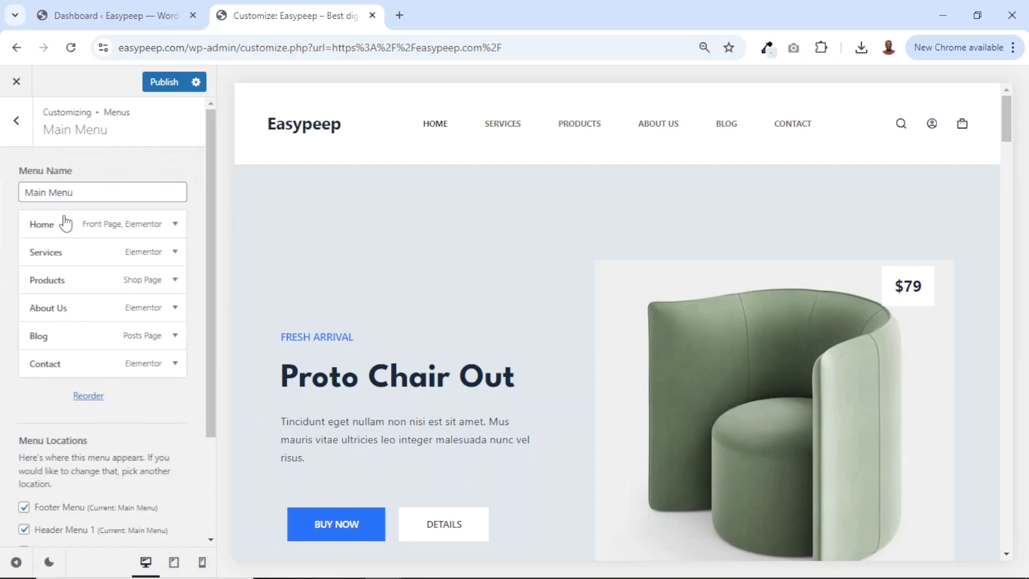
click(174, 251)
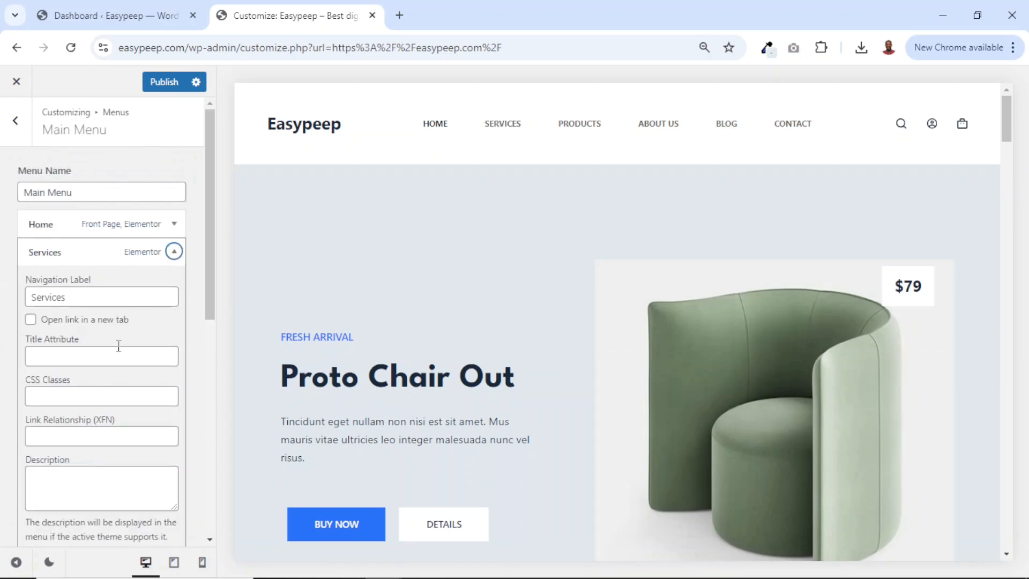
scroll(118, 345, down, 4)
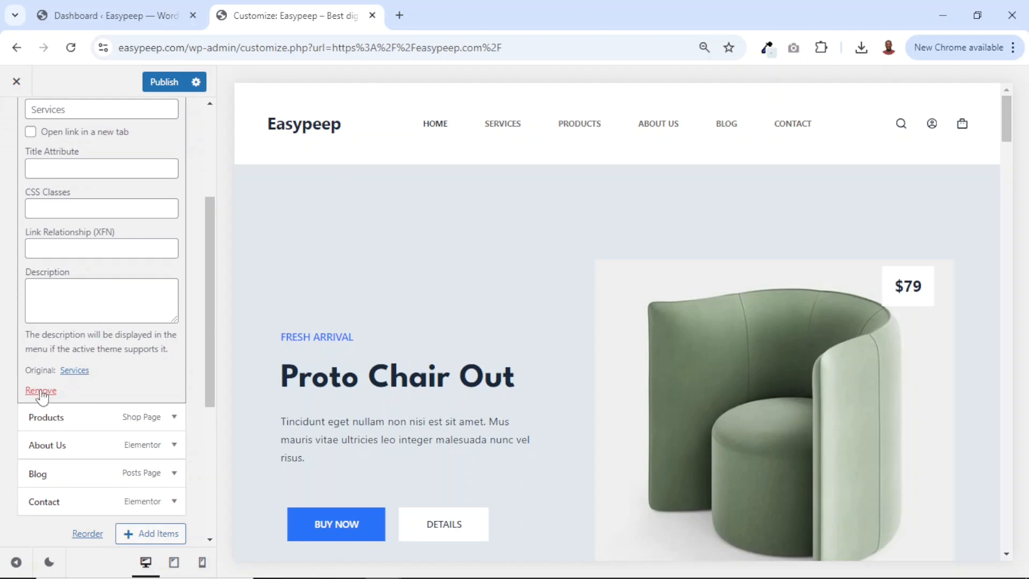
click(41, 391)
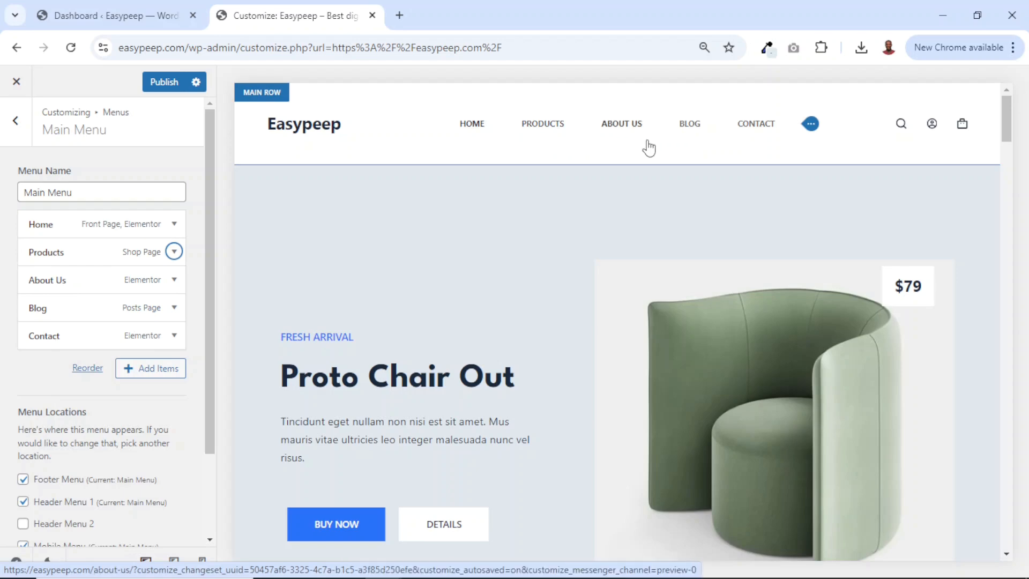
Delete the DECOR logo image block from the footer's Widget Area 1.
scroll(389, 279, down, 15)
scroll(389, 277, down, 5)
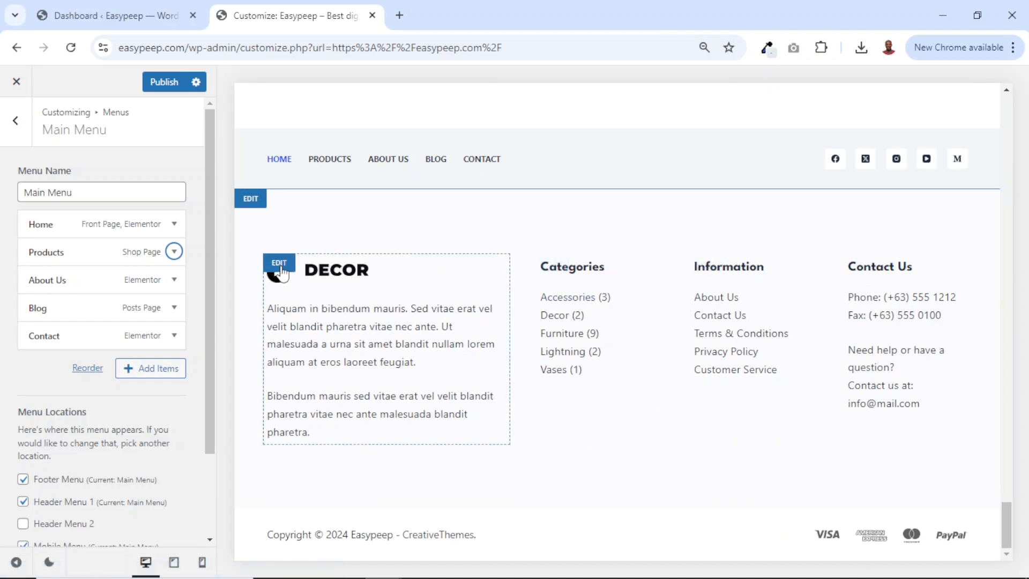
click(278, 262)
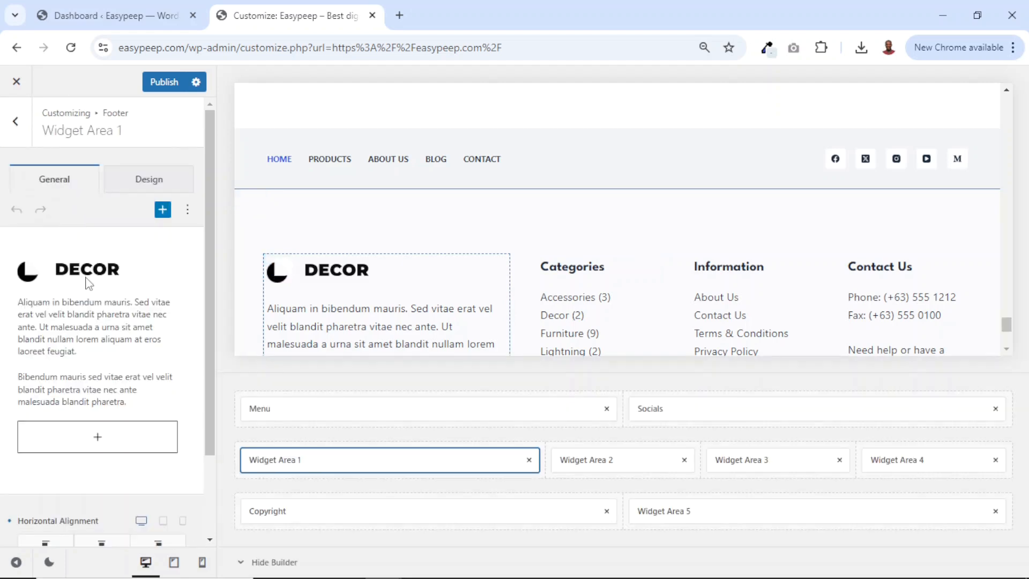
click(64, 279)
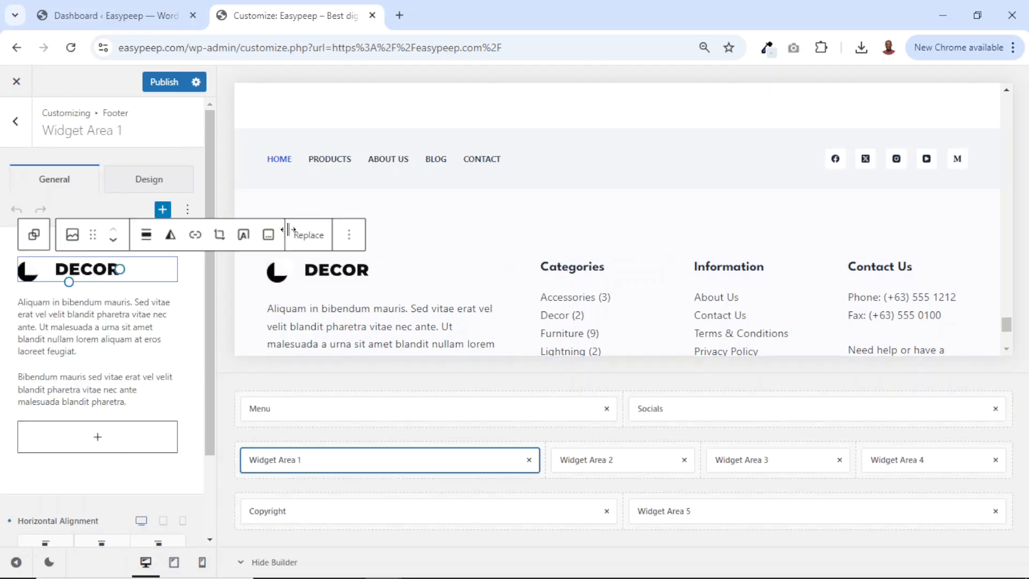
click(349, 234)
scroll(411, 449, down, 2)
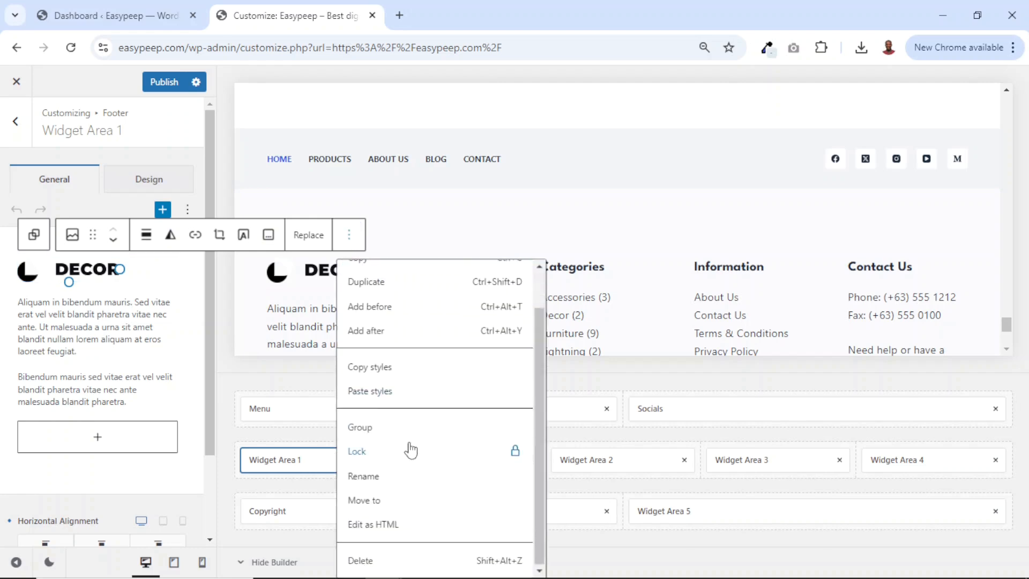
click(355, 559)
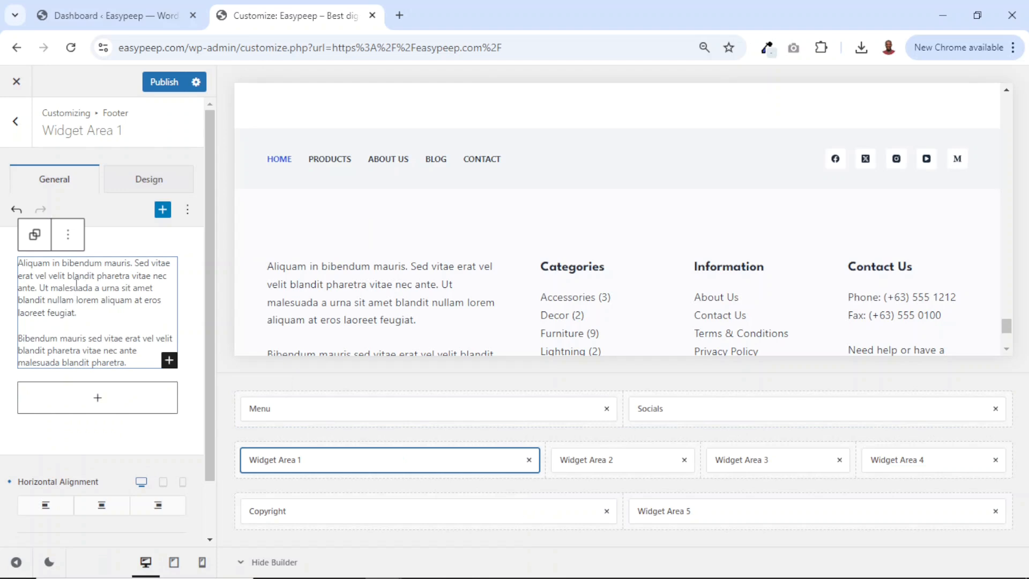
Replace the first footer paragraph in Widget Area 1 with the text Easypeep.com.
click(77, 284)
drag(79, 313, 18, 263)
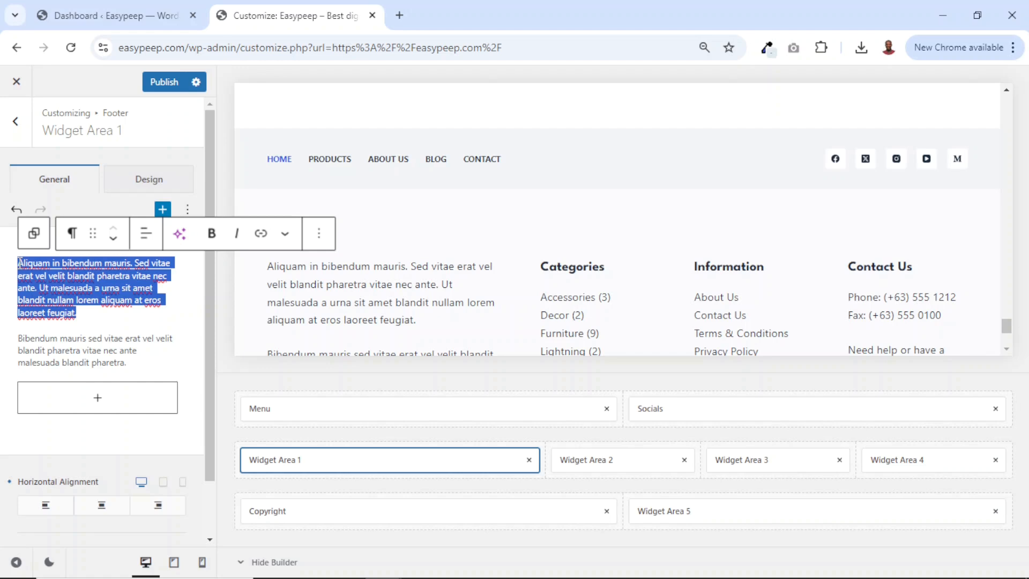
key(BackSpace)
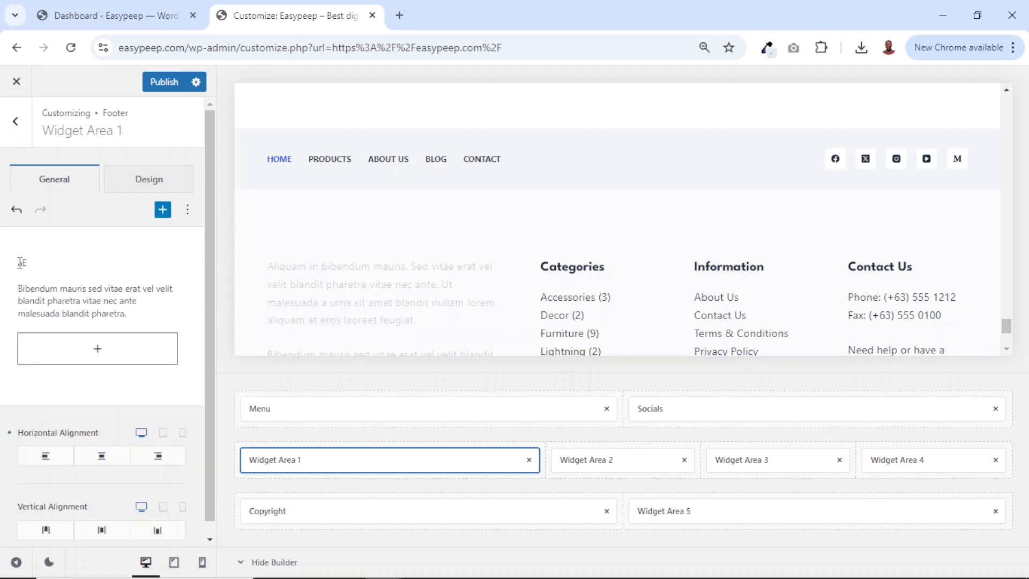
text(Easypeep.com)
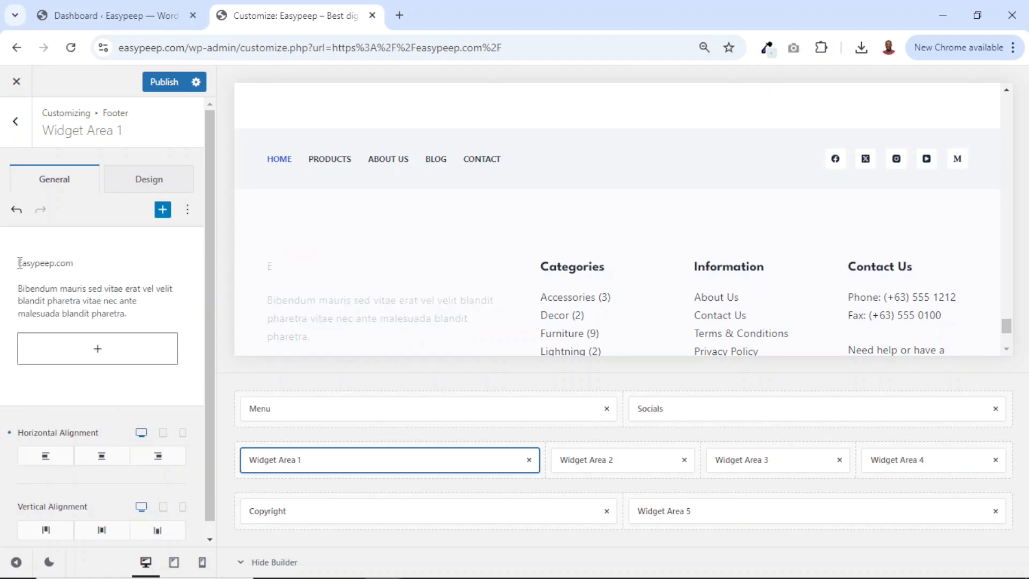
drag(73, 301, 134, 315)
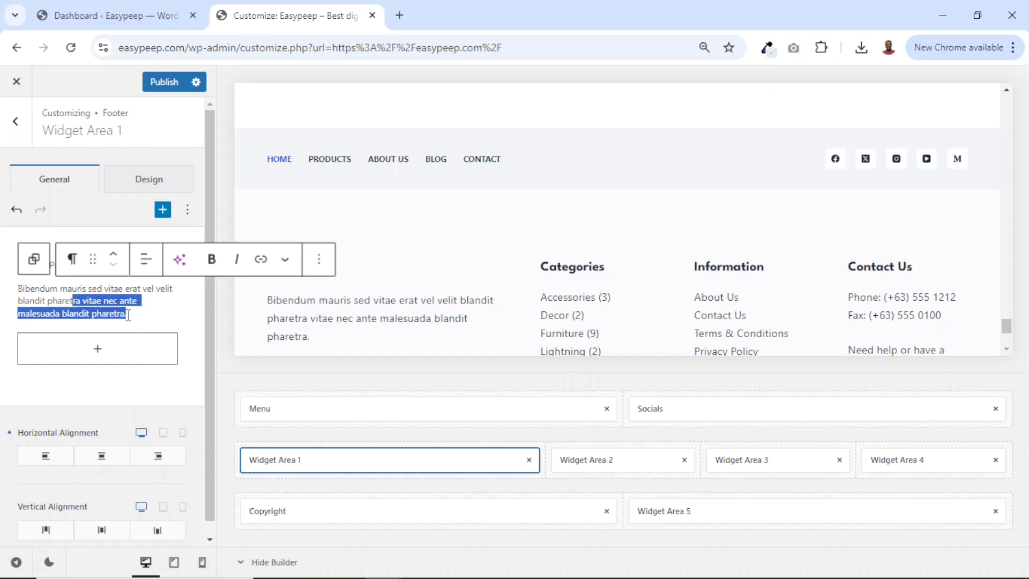
click(129, 316)
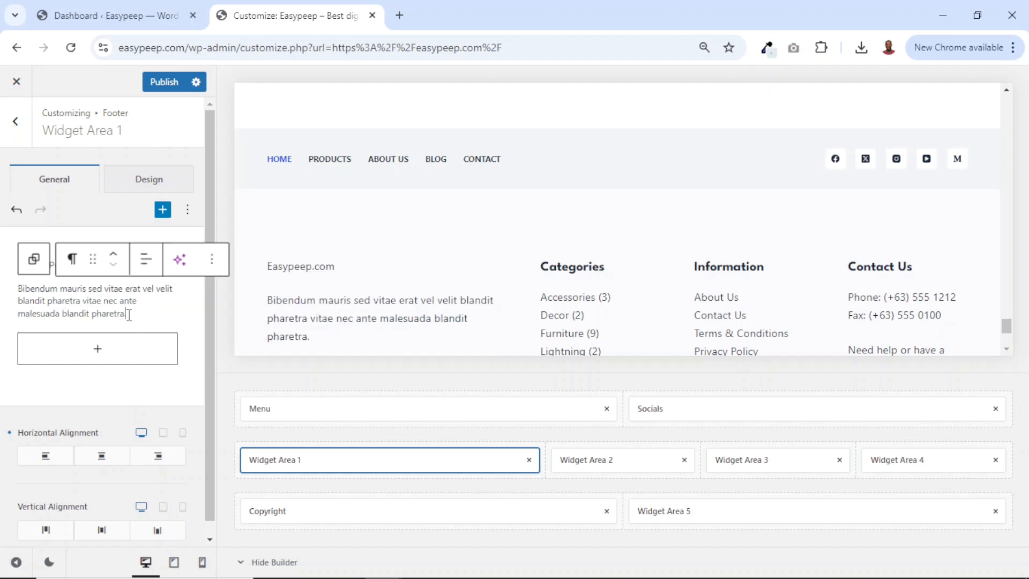
shift+click(18, 290)
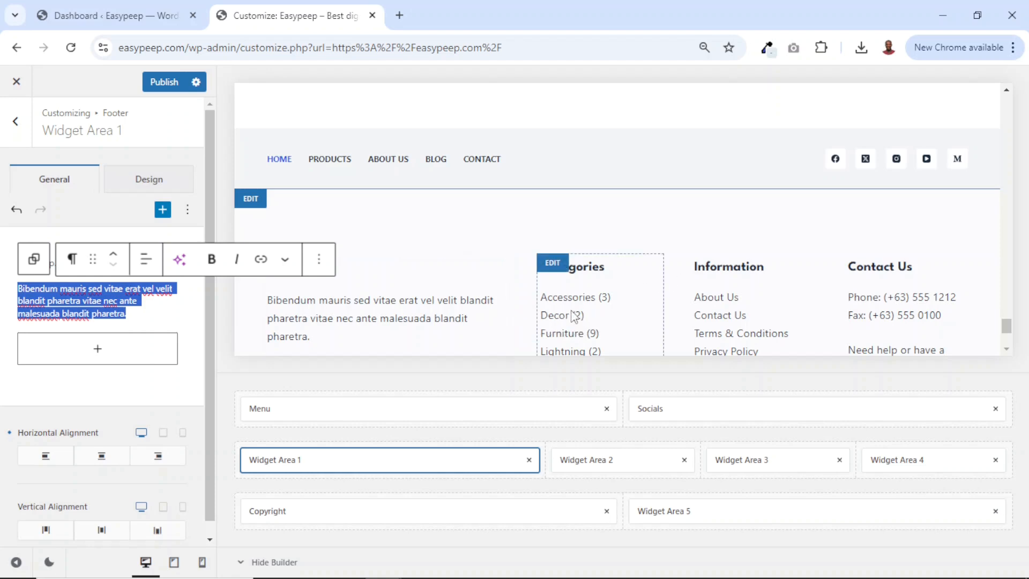
Open the footer's Information widget and select its About Us link for editing.
scroll(577, 317, down, 2)
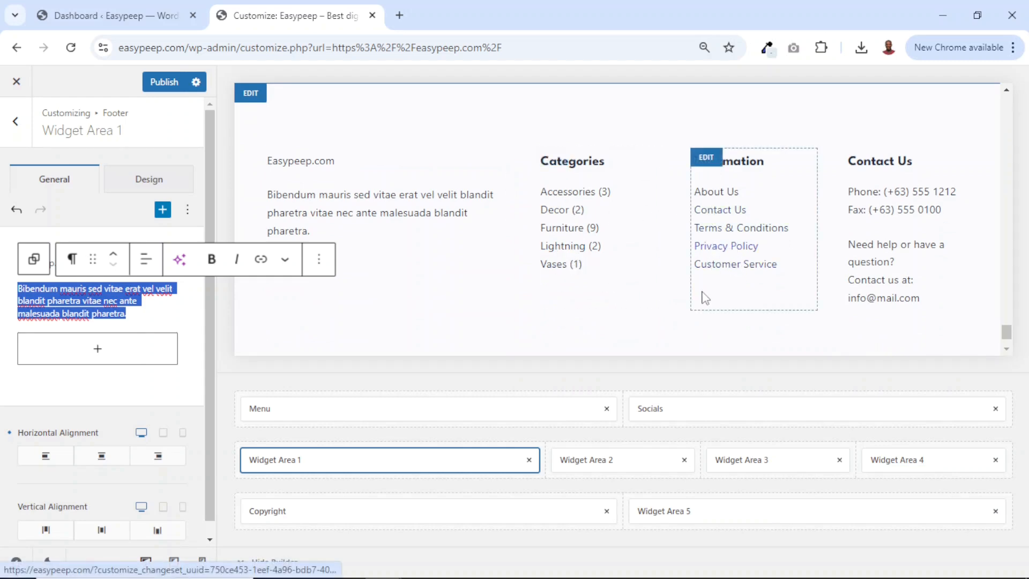
click(706, 166)
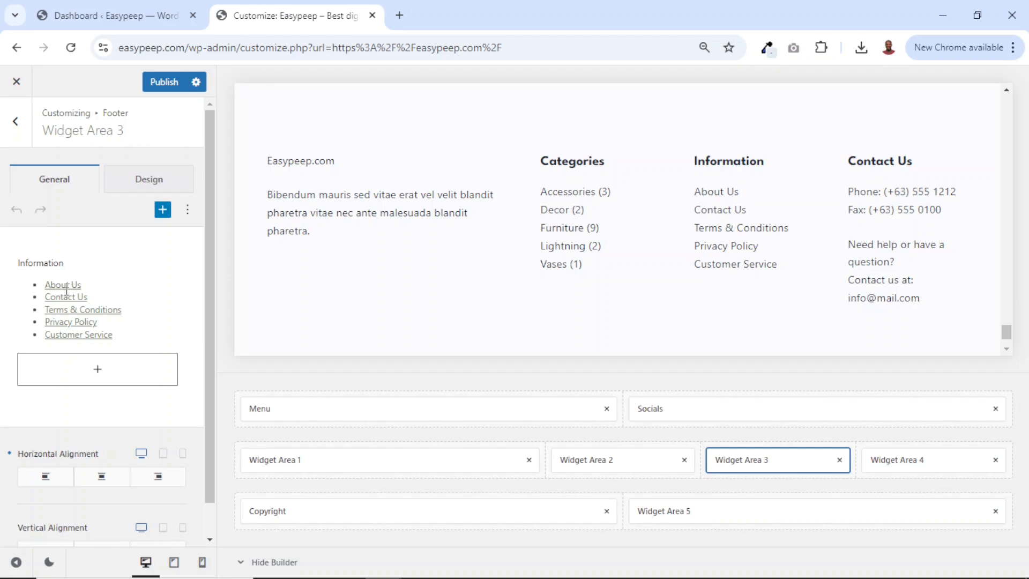
click(88, 287)
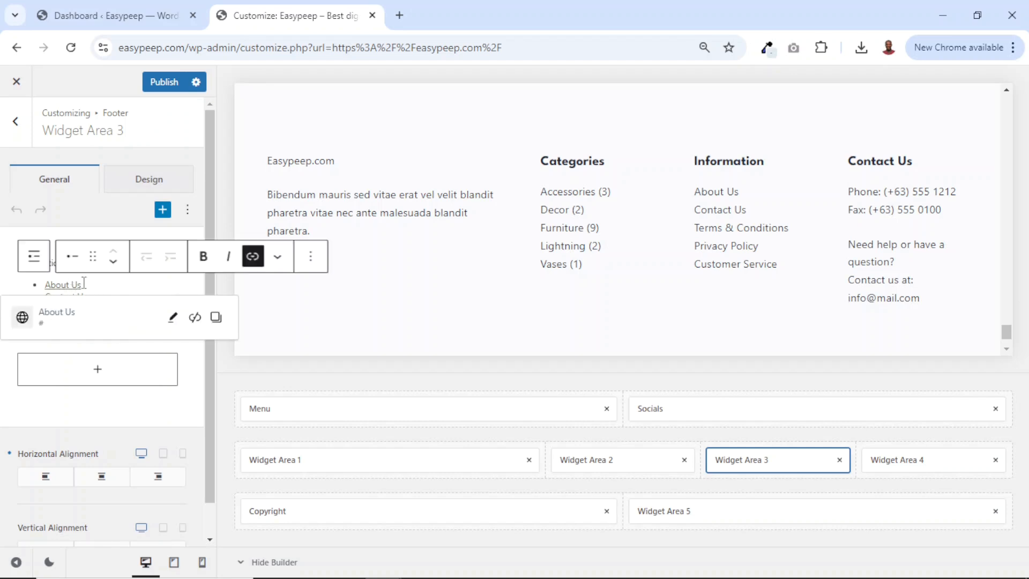
Open easypeep.com in a new tab, go to the About Us page and copy its URL.
click(401, 15)
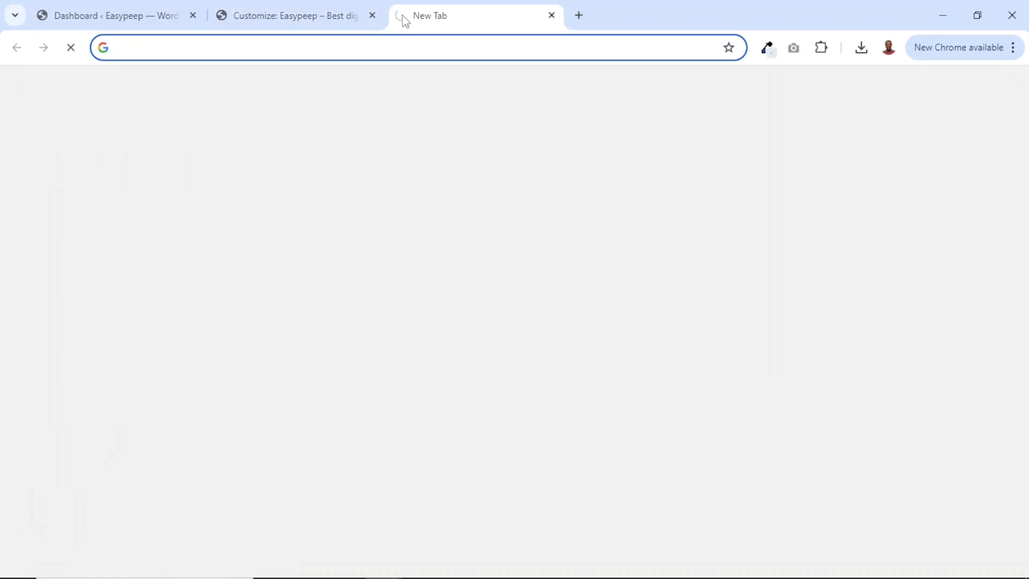
text(easypeep.com)
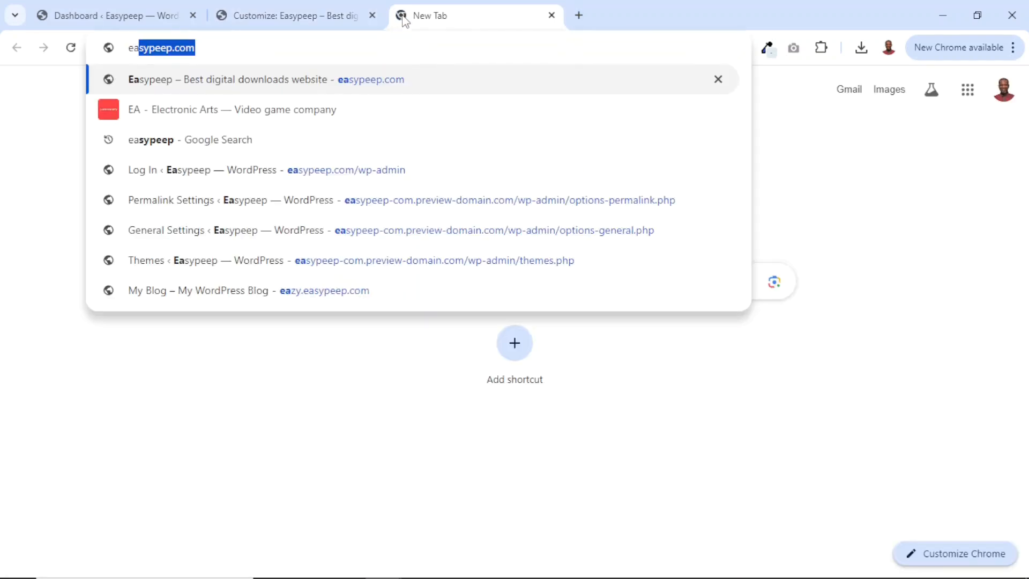
key(Return)
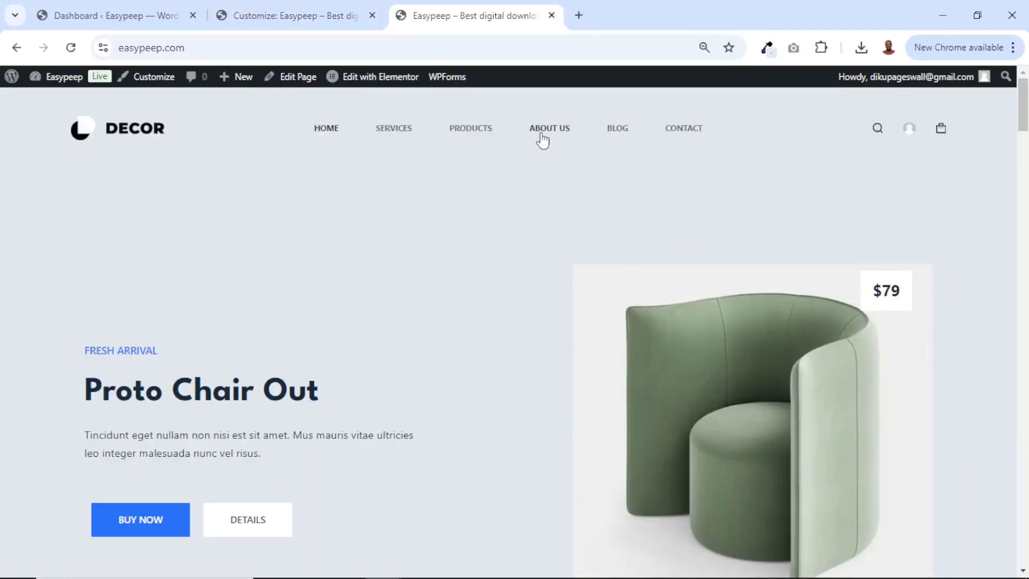
click(555, 134)
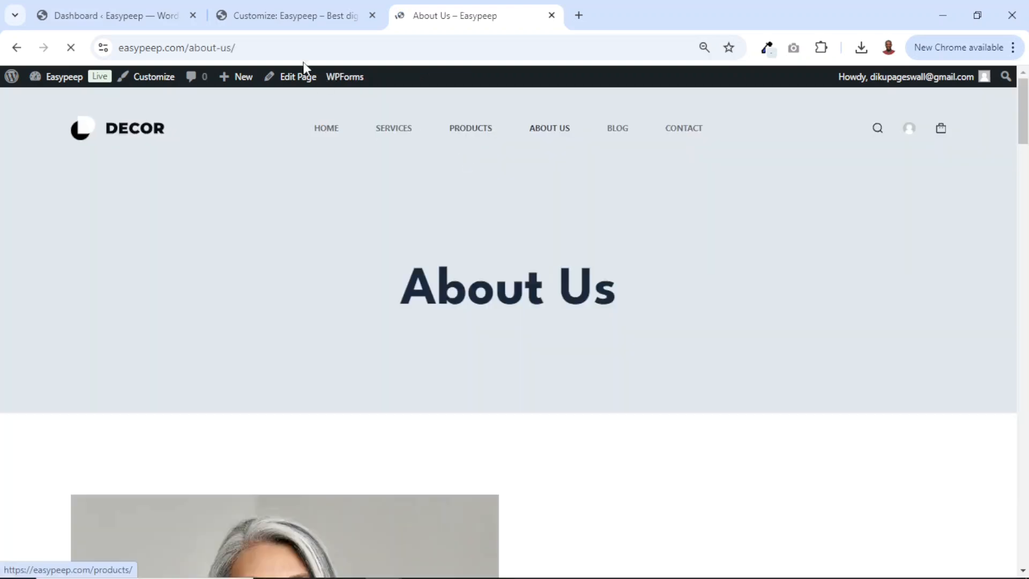
click(282, 47)
right_click(281, 47)
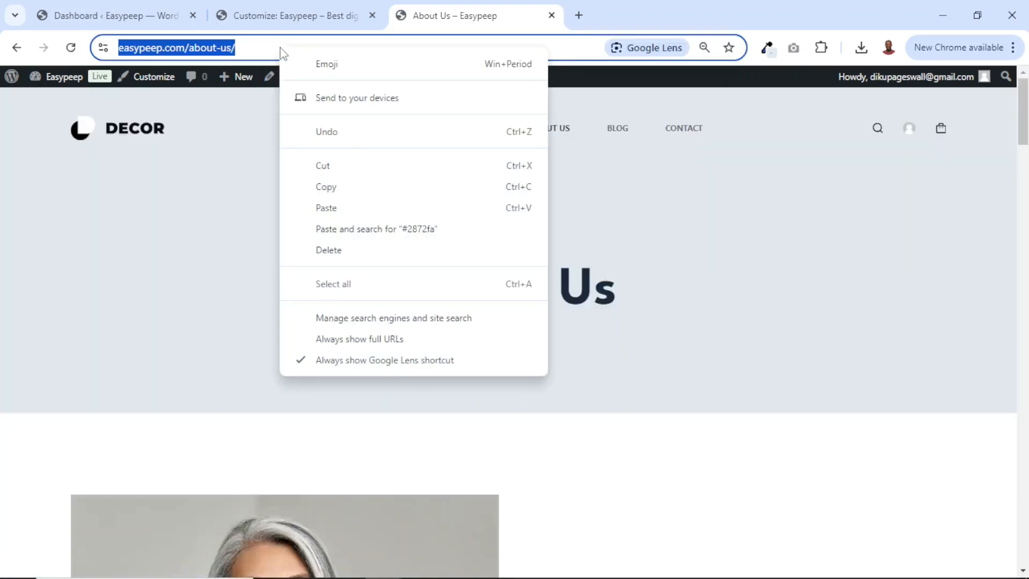
click(337, 188)
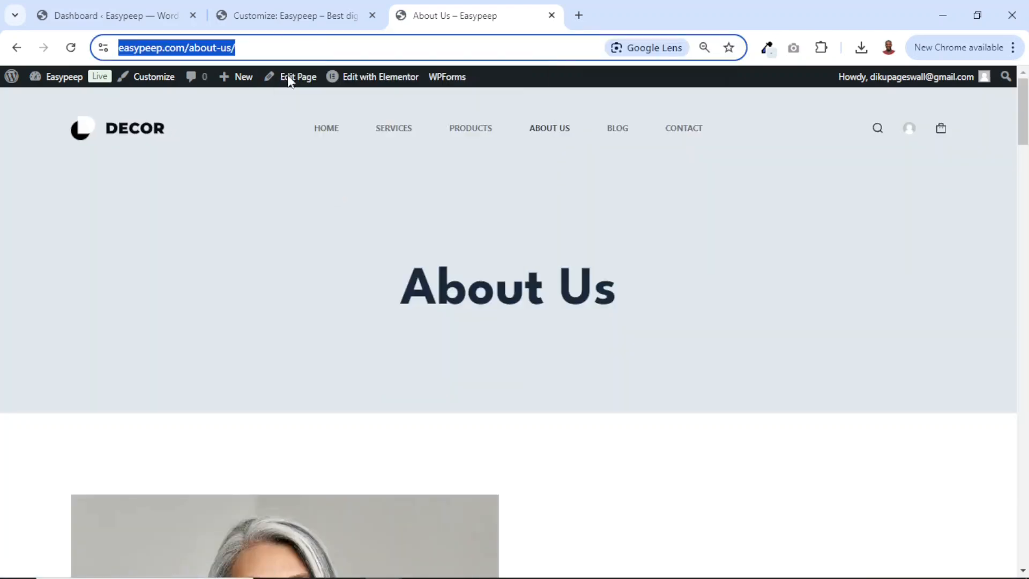
click(276, 14)
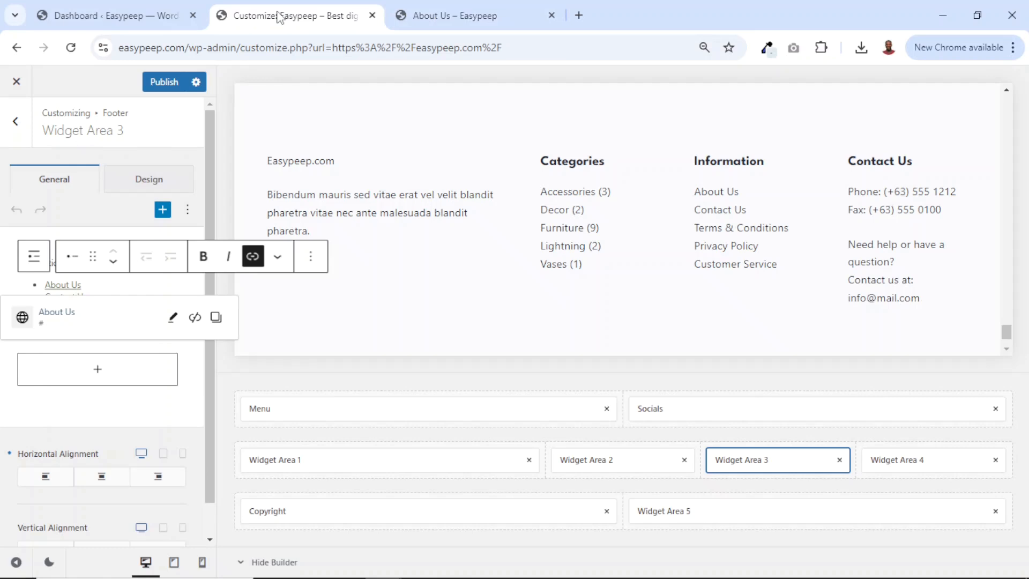
click(173, 320)
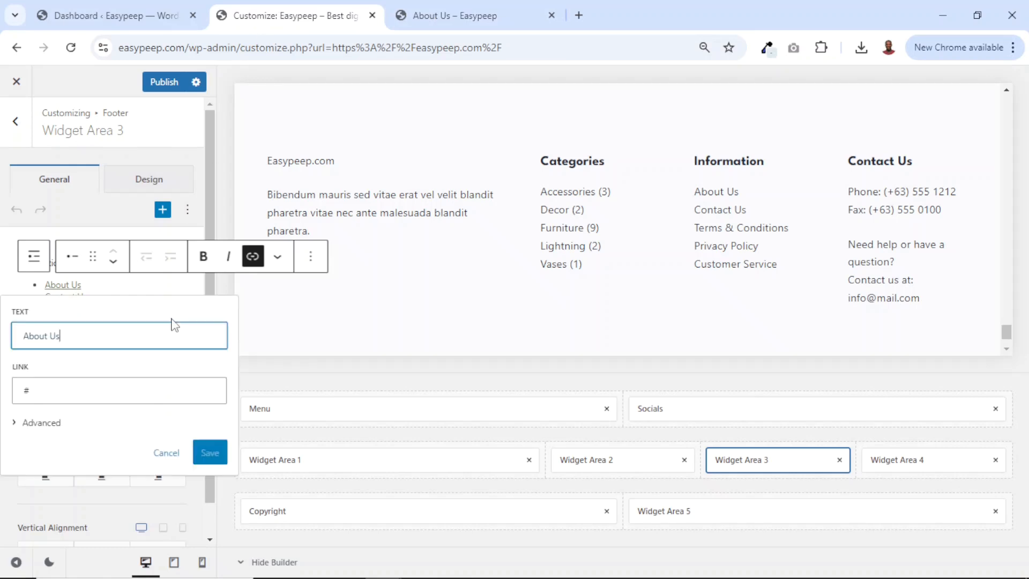
key(Tab)
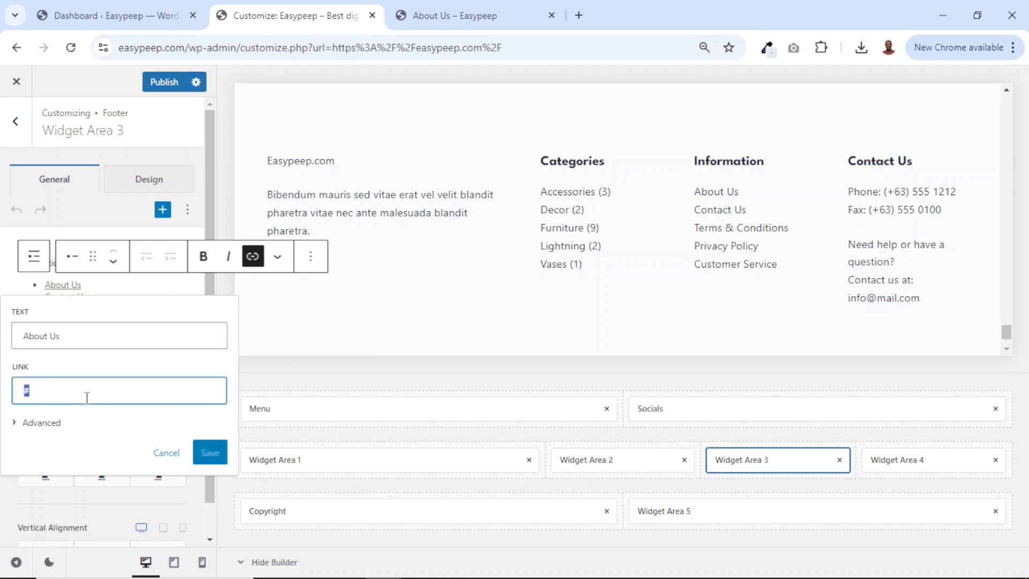
key(ctrl+v)
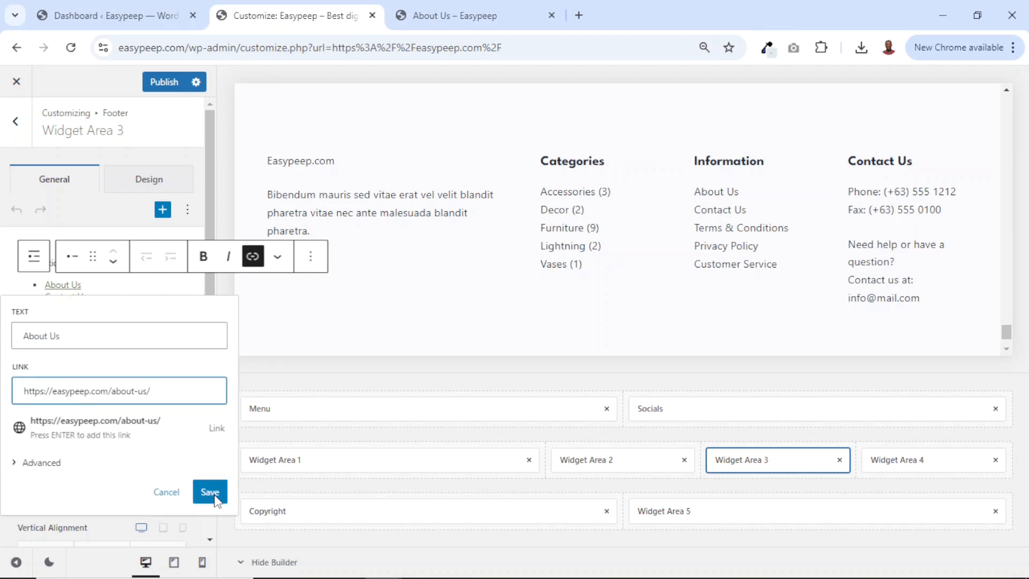
click(210, 492)
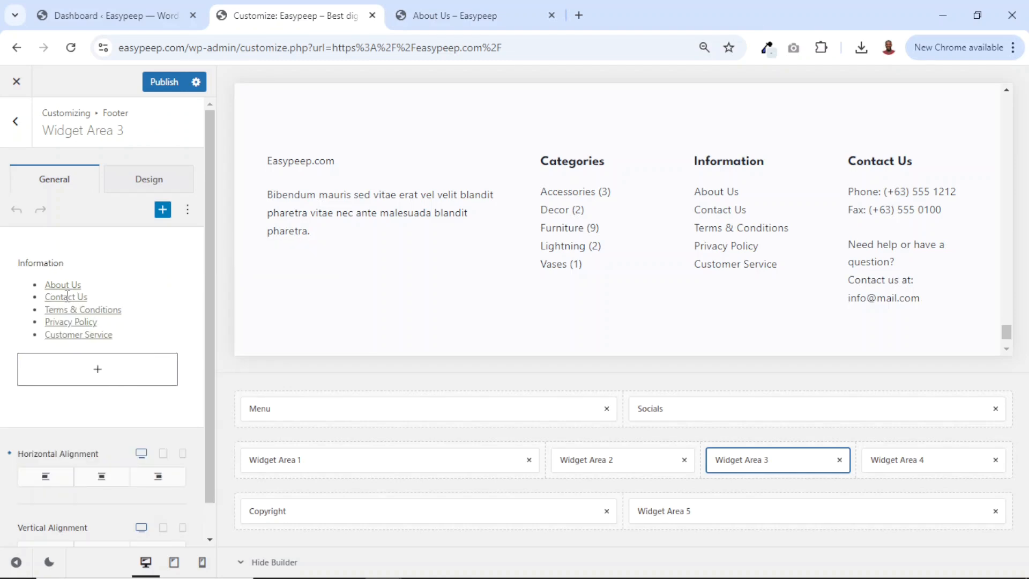
Open the live site's Contact page and copy its URL.
click(469, 15)
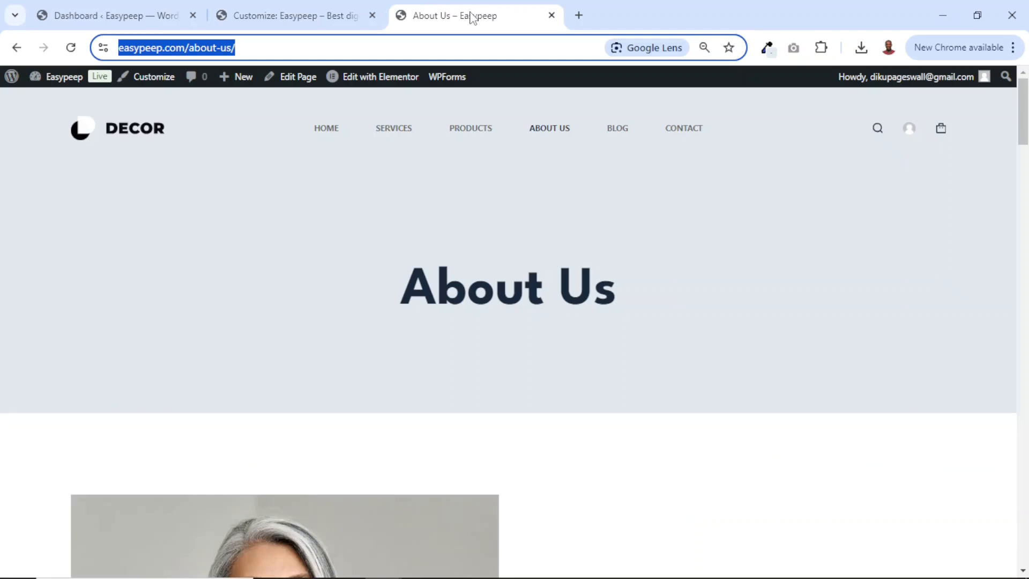
click(673, 130)
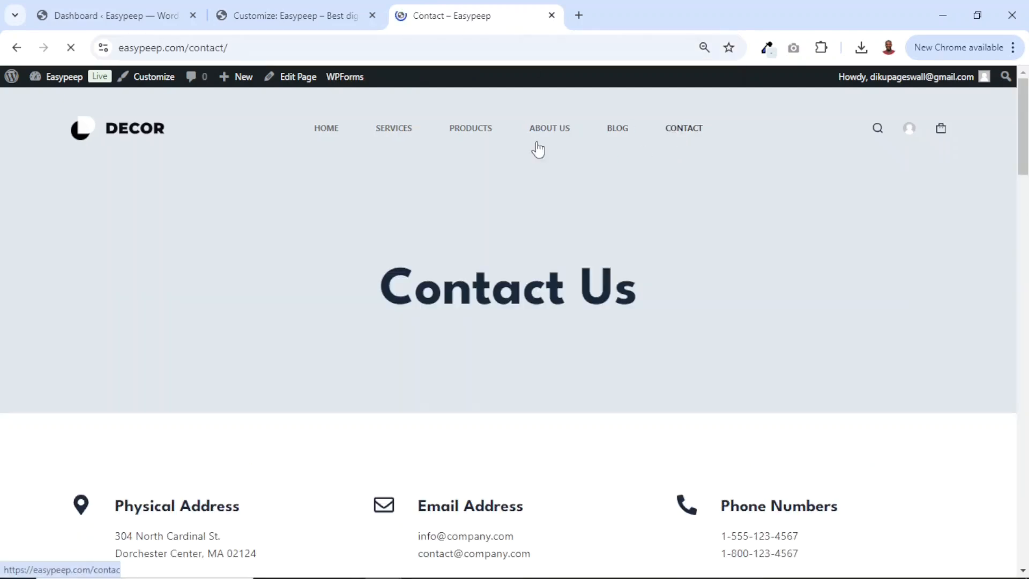
click(283, 49)
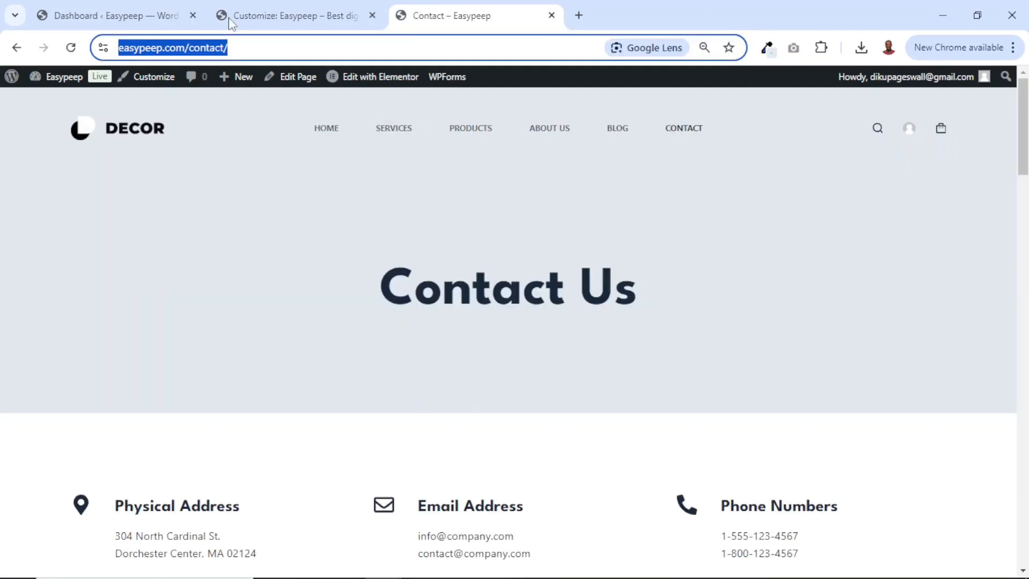
click(230, 19)
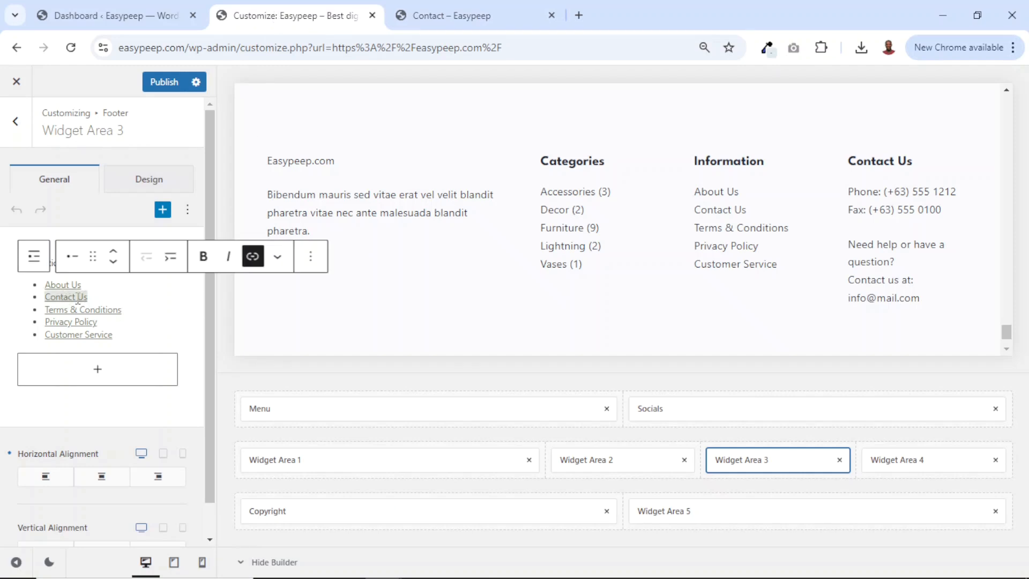
click(172, 328)
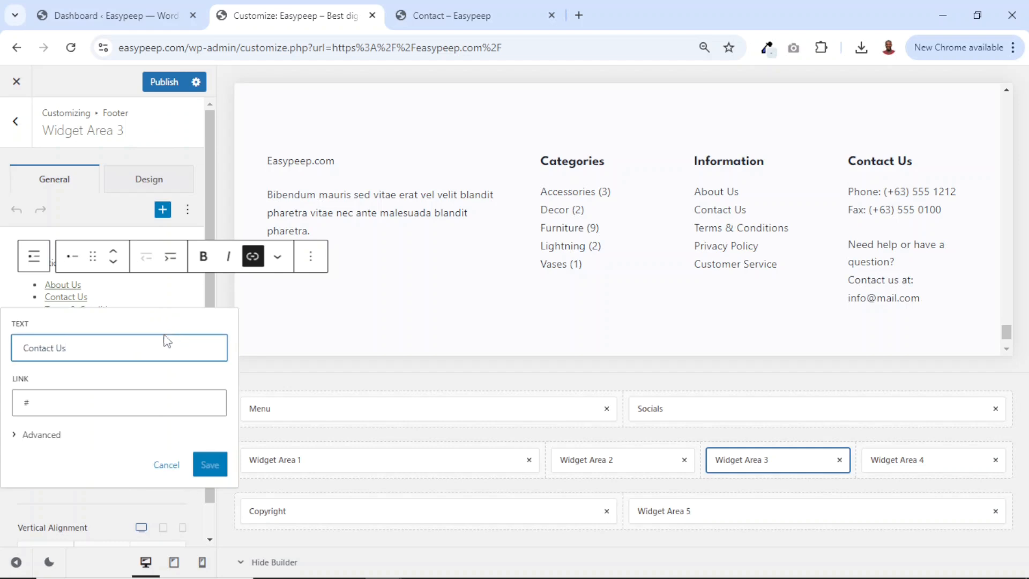
drag(48, 409, 2, 412)
key(ctrl+v)
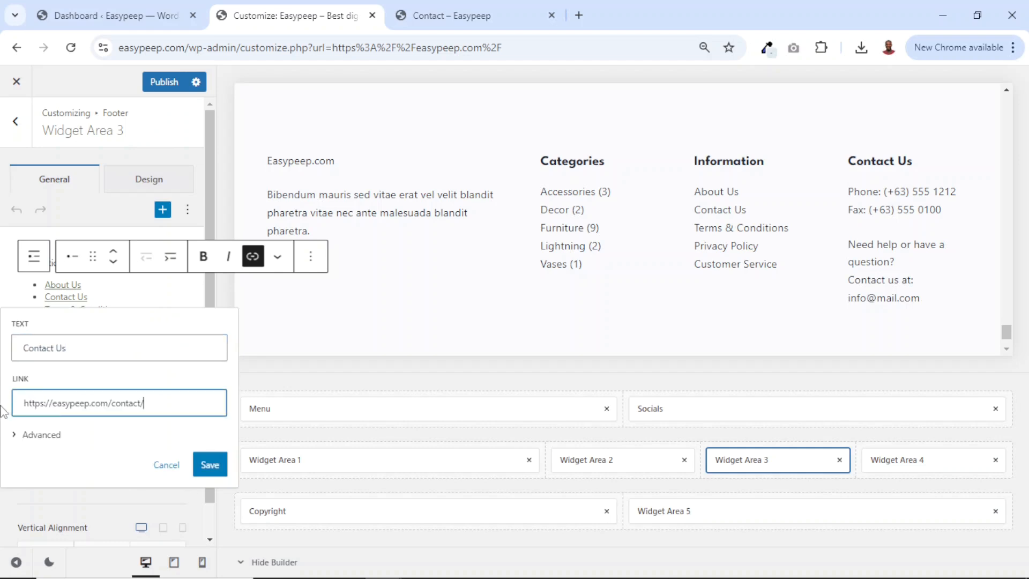
click(209, 505)
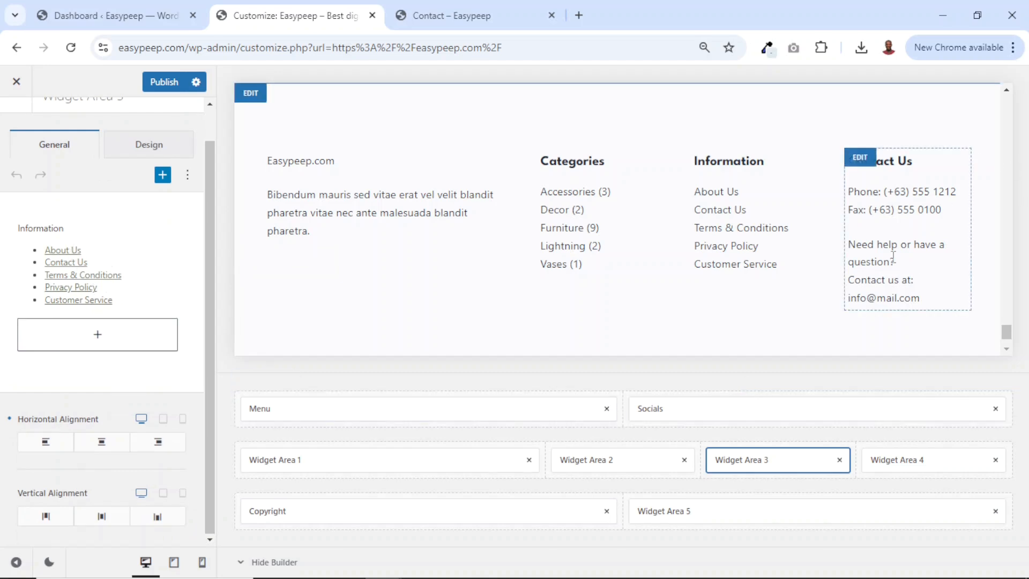
In the footer's Contact Us widget, delete the fax line and replace the phone number with the owner's number.
click(859, 161)
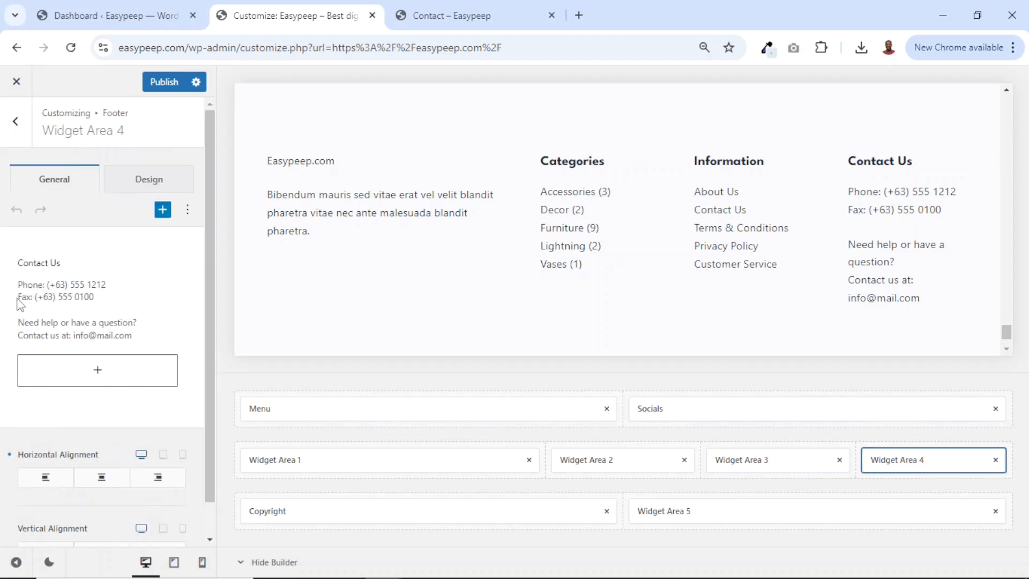
triple_click(93, 299)
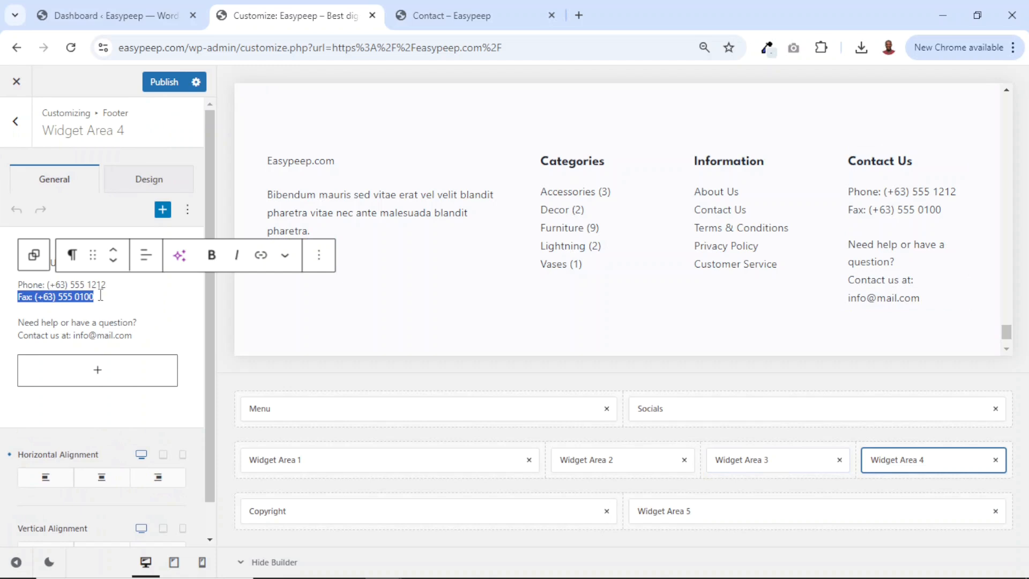
key(BackSpace)
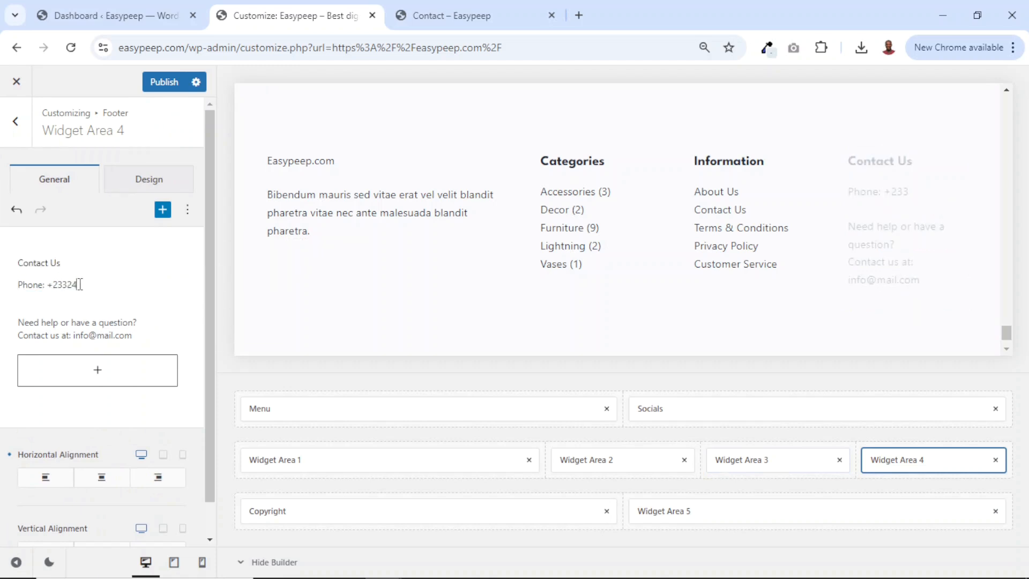
text(1192529)
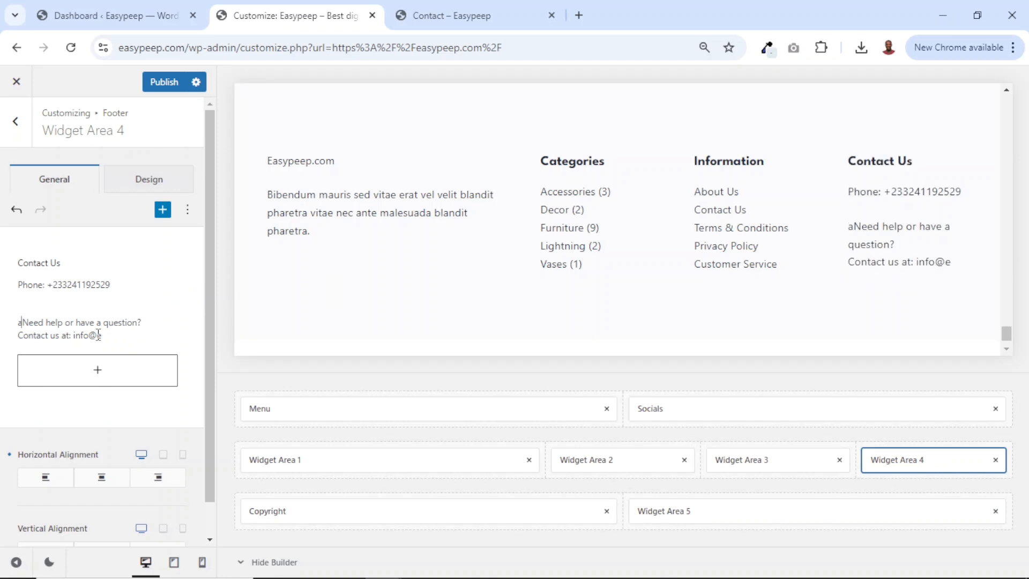
Replace the Contact Us widget's e-mail address with the site's own contact e-mail.
key(BackSpace)
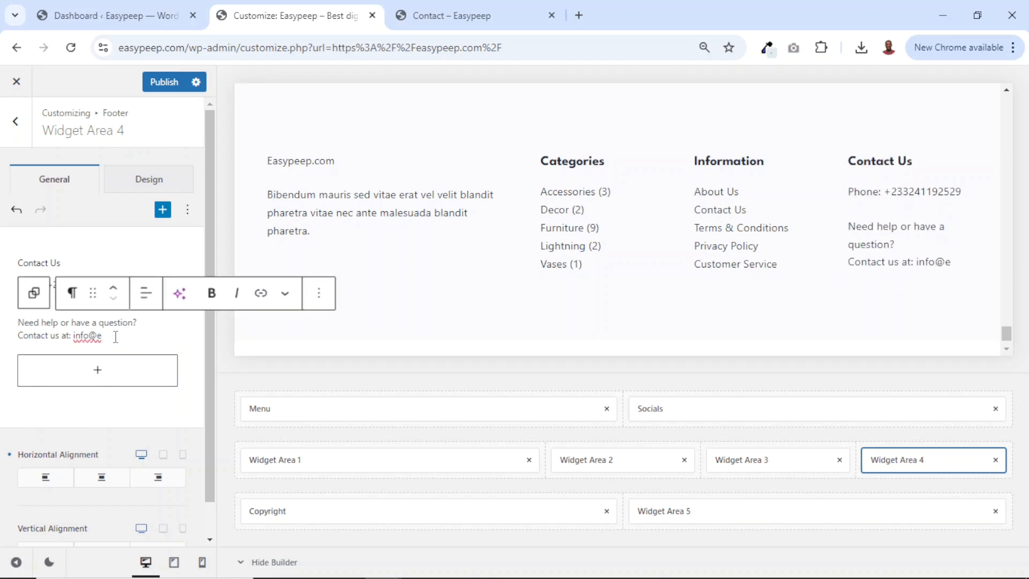
text(asyp)
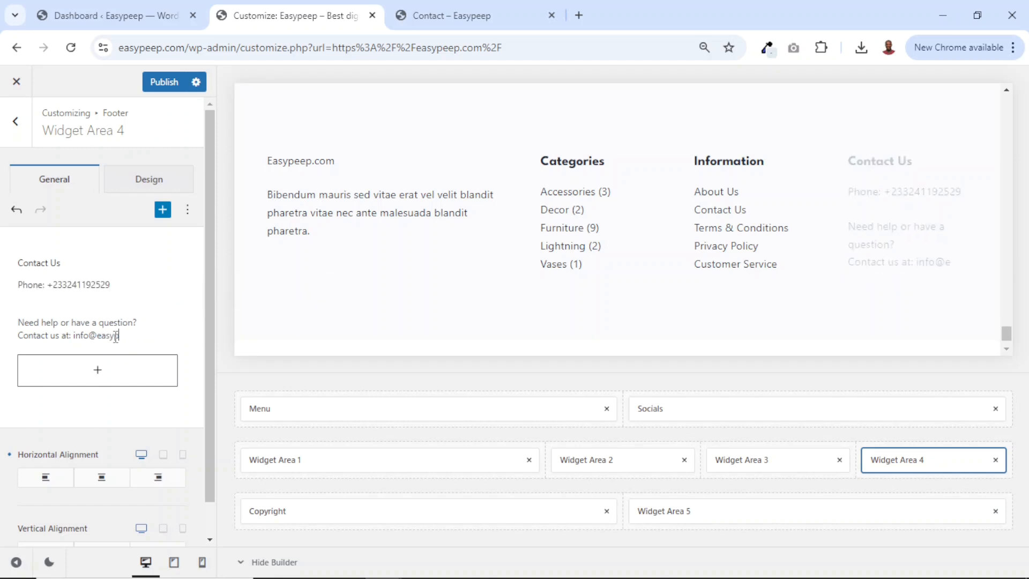
text(eep.com)
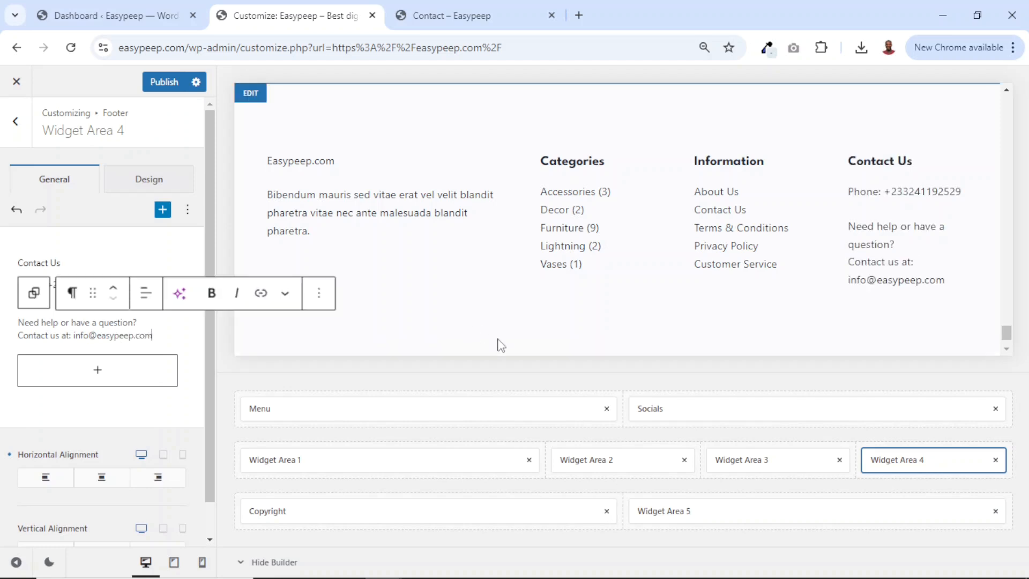
Open the footer Copyright element and remove the word Copyright from its text.
scroll(498, 343, down, 1)
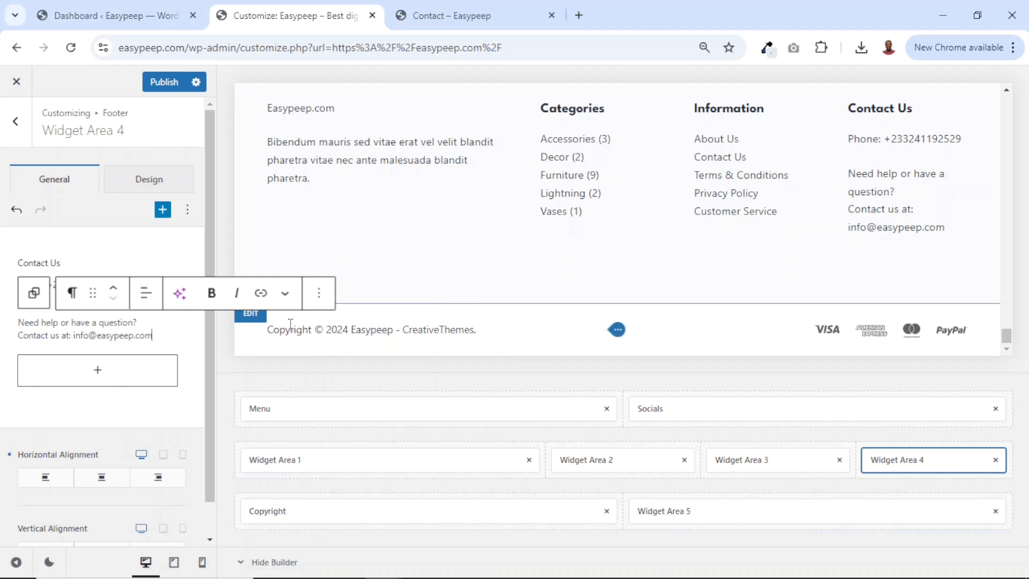
click(304, 512)
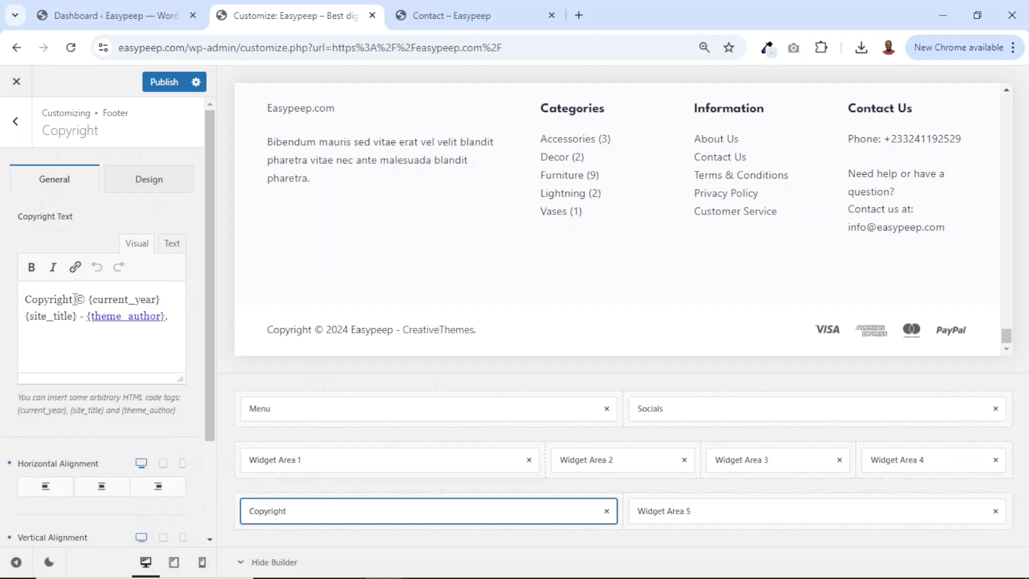
double_click(50, 302)
key(BackSpace)
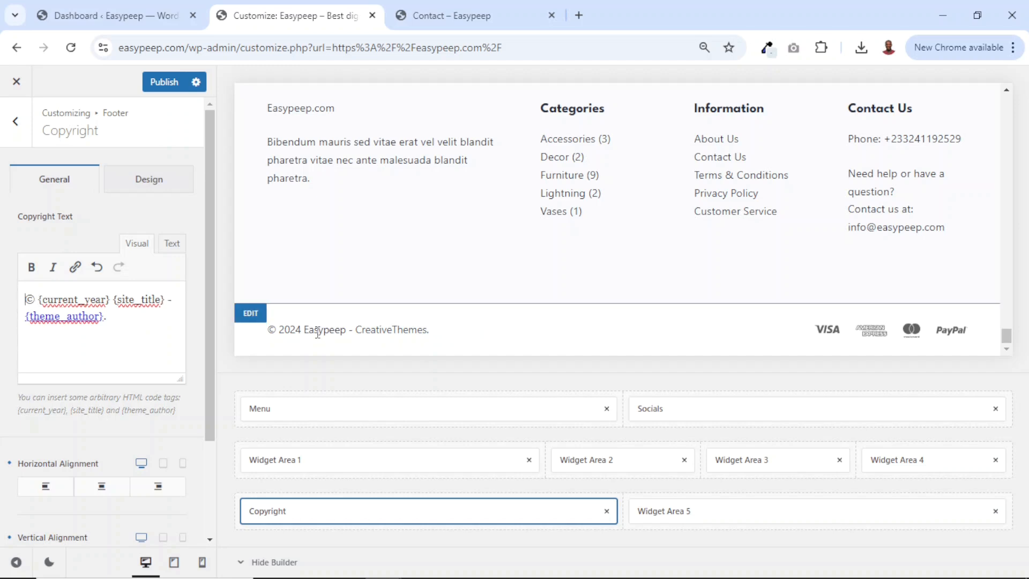
Replace the {theme_author} tag in the copyright text with Dikupages Web.
click(105, 319)
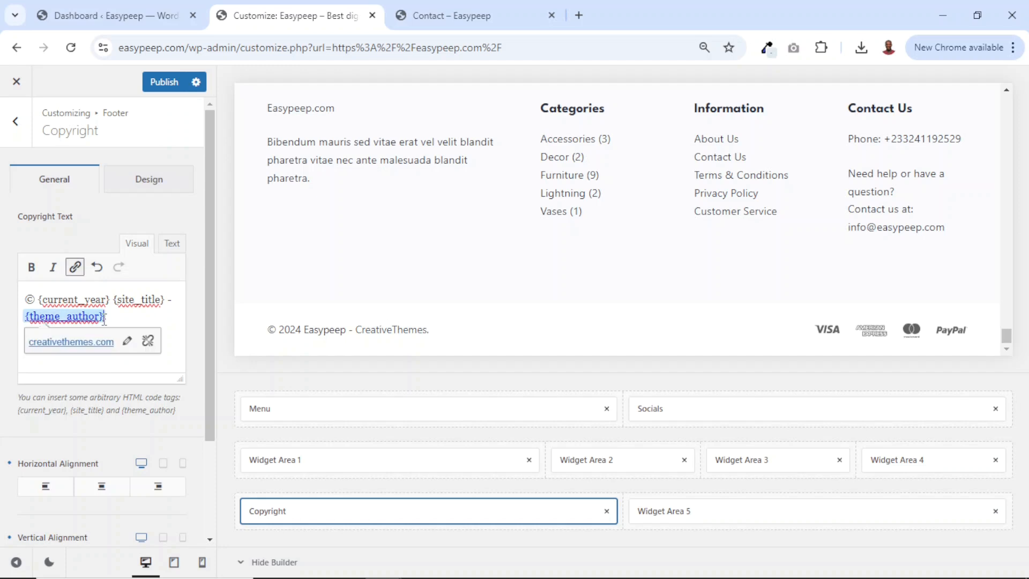
drag(105, 318, 21, 321)
key(BackSpace)
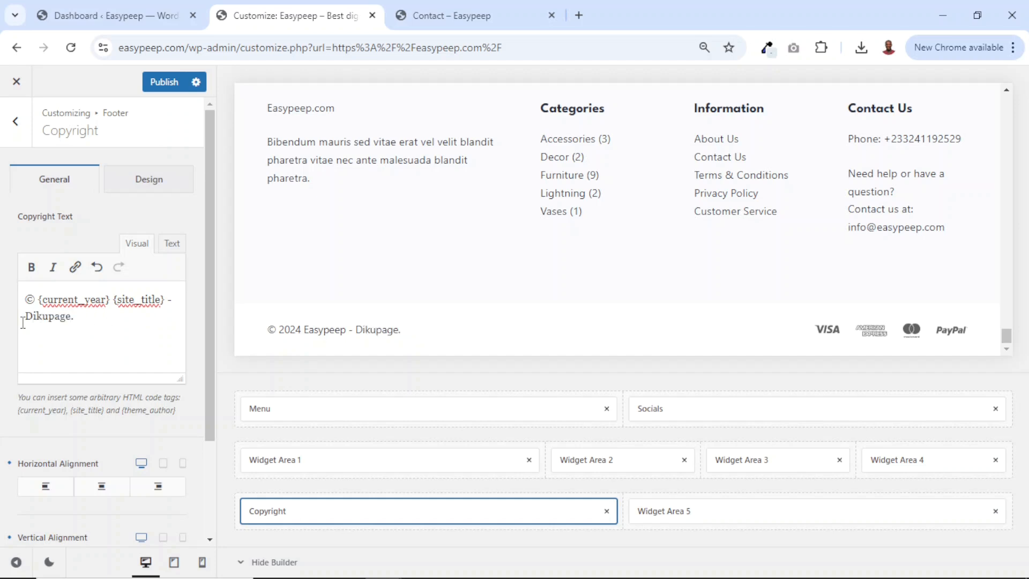
text(Dikupages Web)
drag(101, 317, 28, 316)
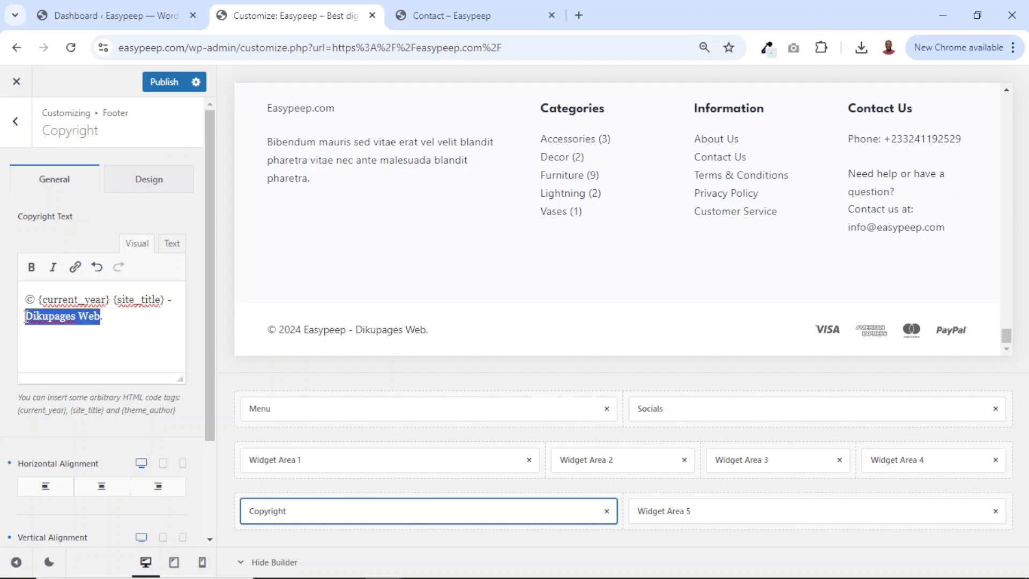
click(75, 268)
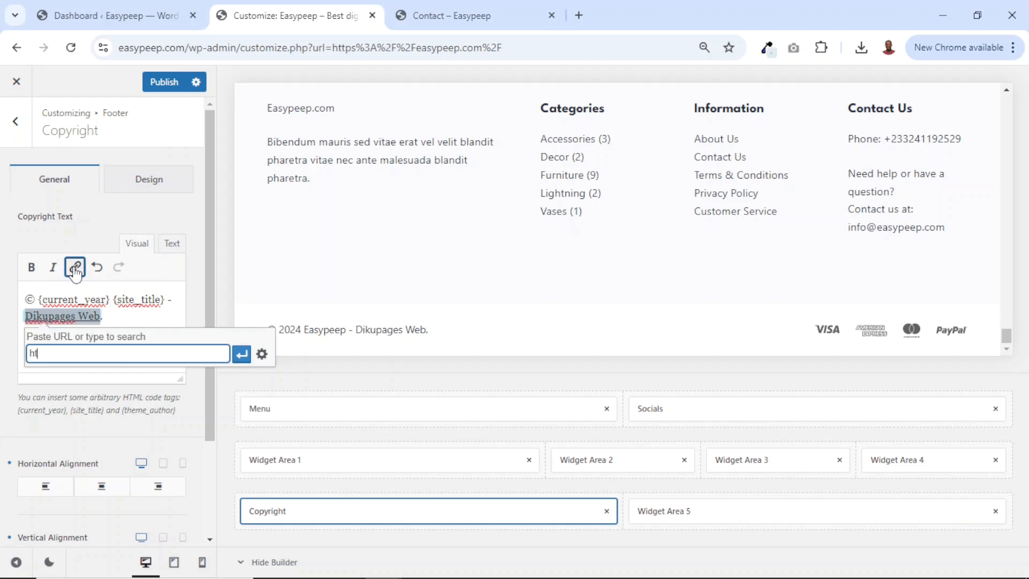
text(https://dikupagesweb.com)
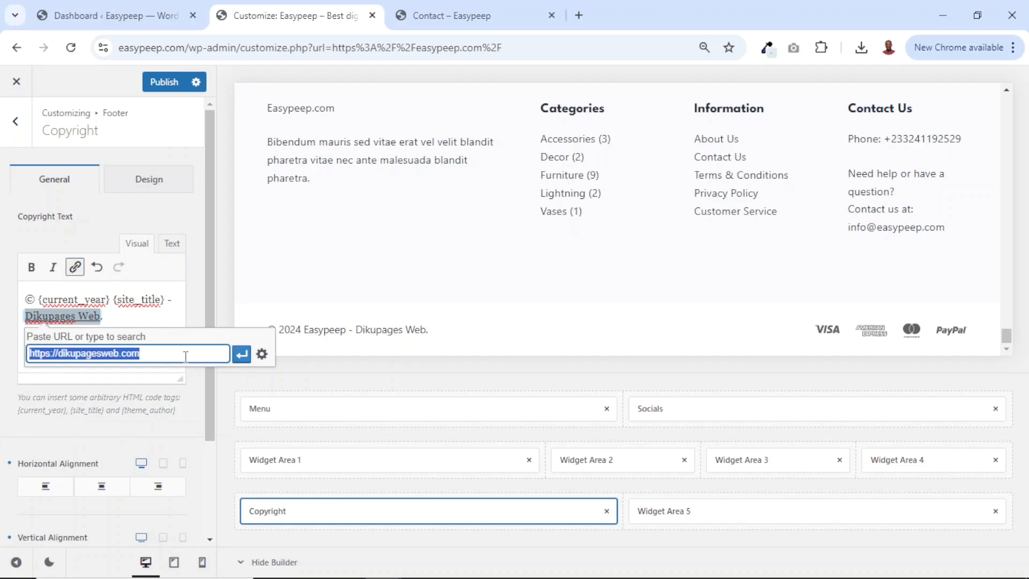
click(186, 355)
click(242, 359)
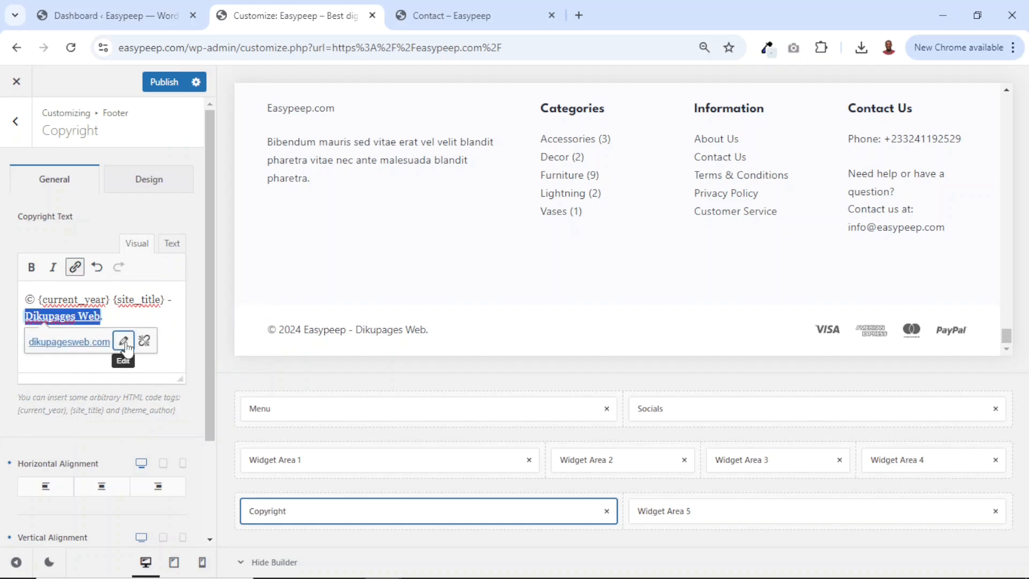
click(125, 344)
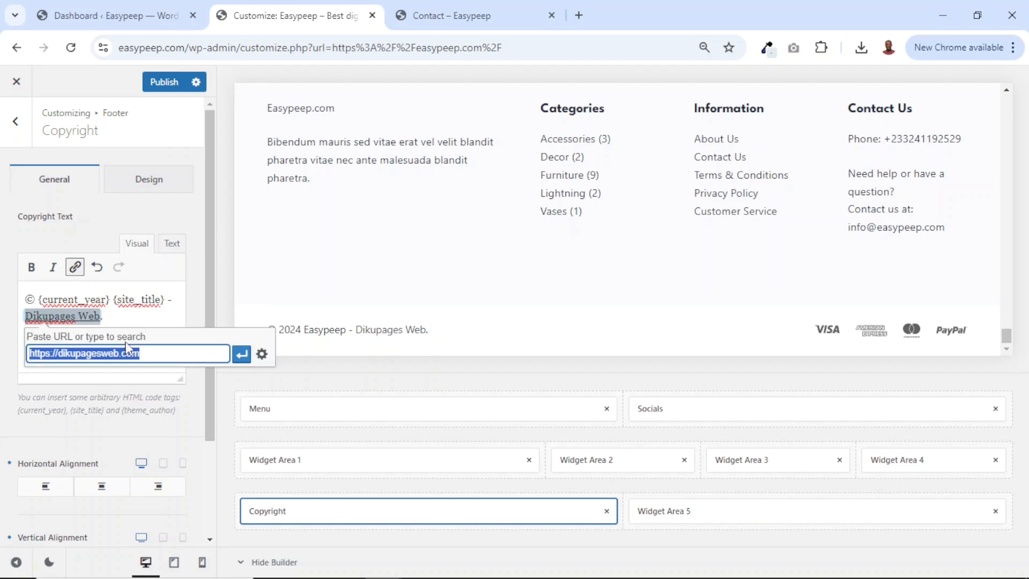
click(263, 354)
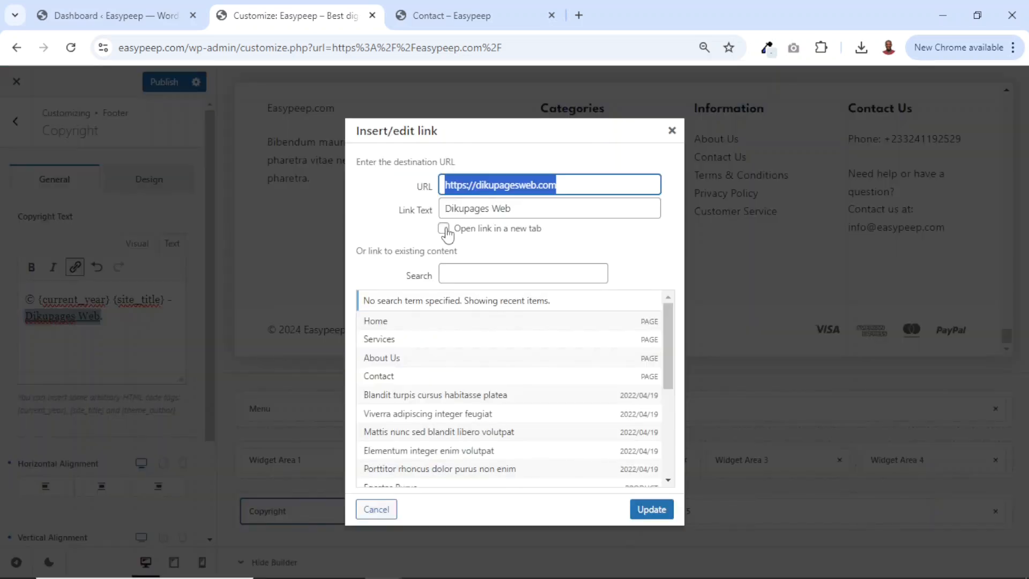
click(445, 228)
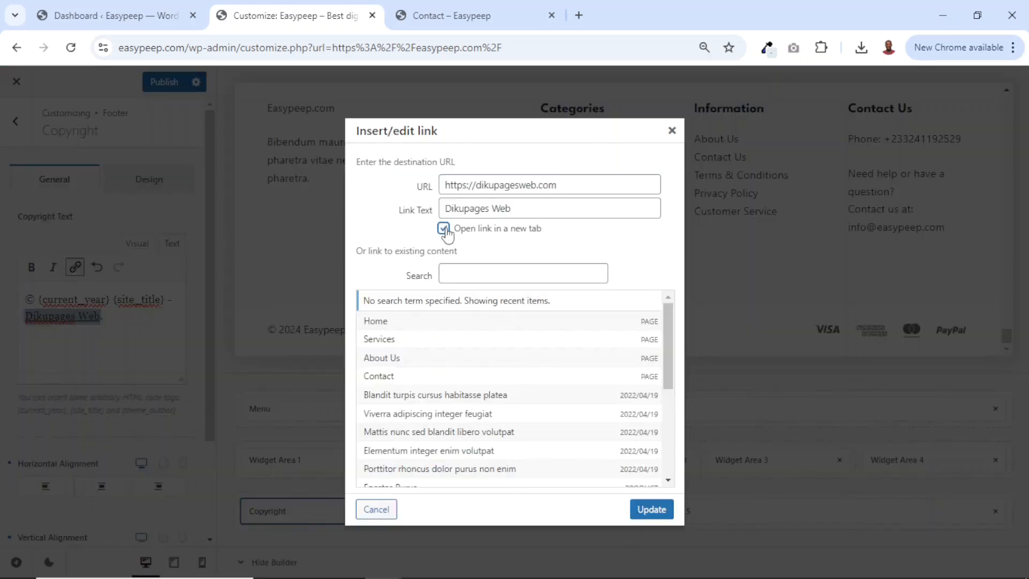
click(651, 509)
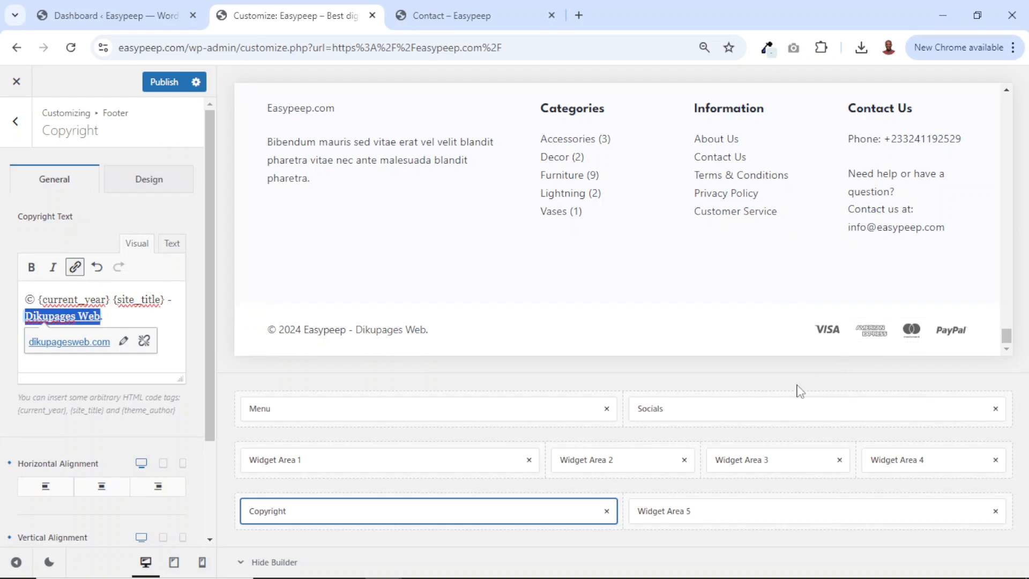
Set the site icon in Site Identity by uploading the ebook image from Downloads.
scroll(774, 295, up, 5)
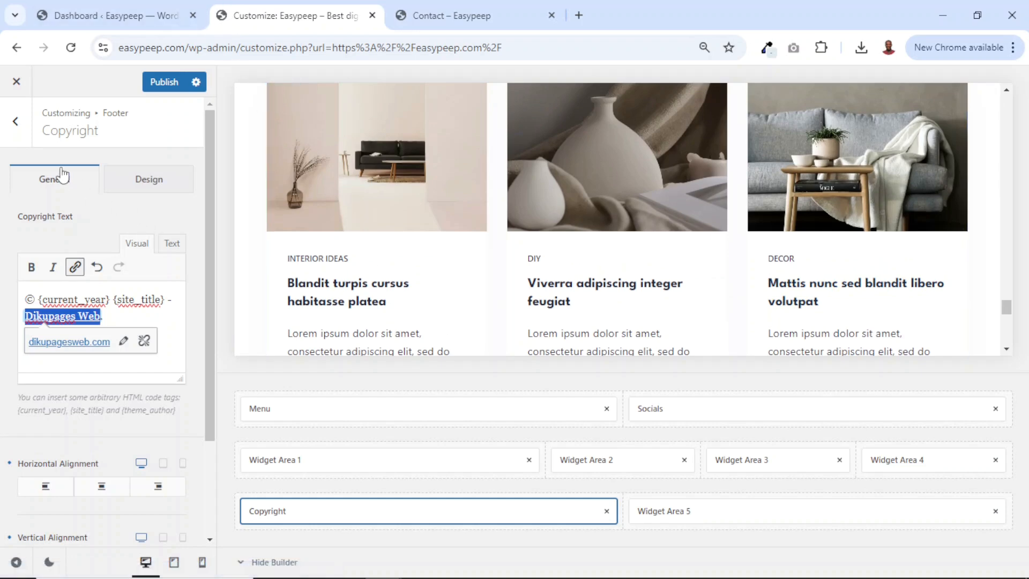
click(13, 134)
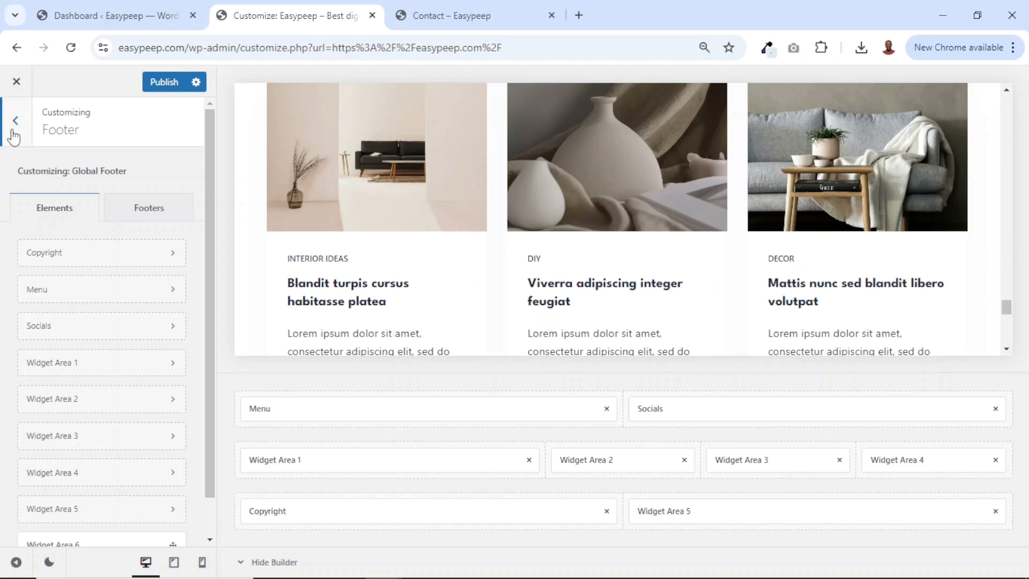
click(13, 134)
scroll(92, 356, down, 10)
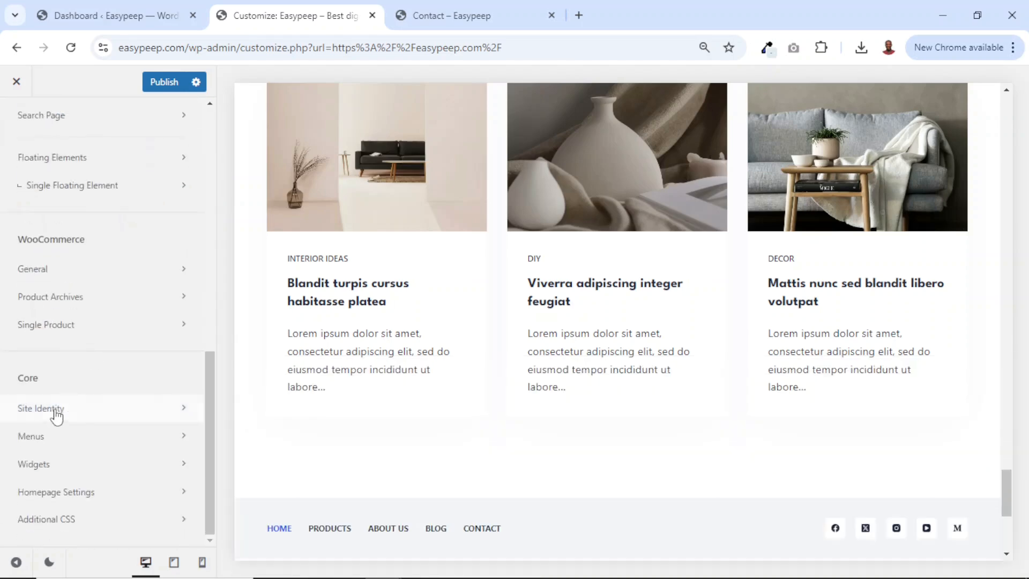
click(56, 414)
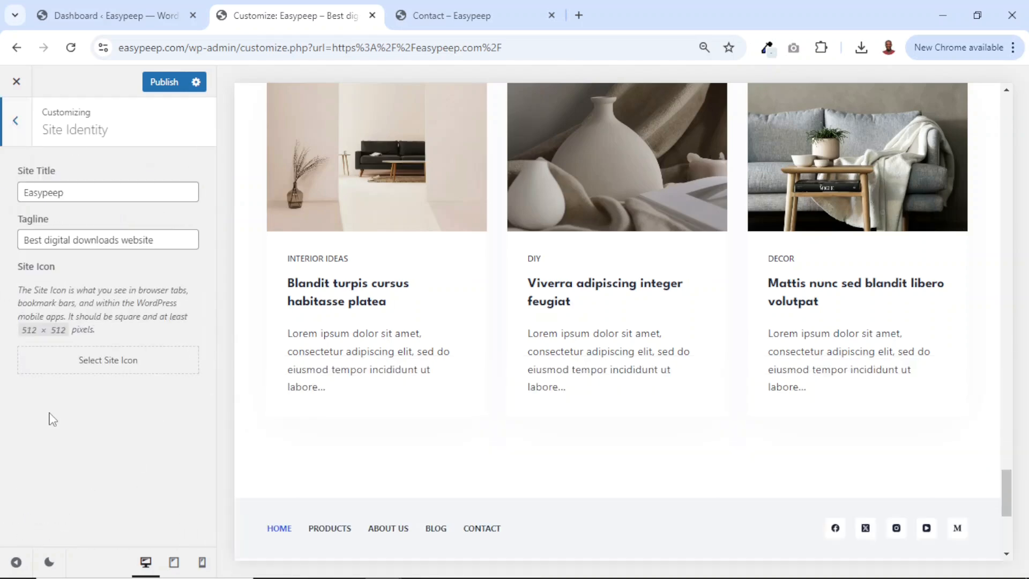
click(114, 365)
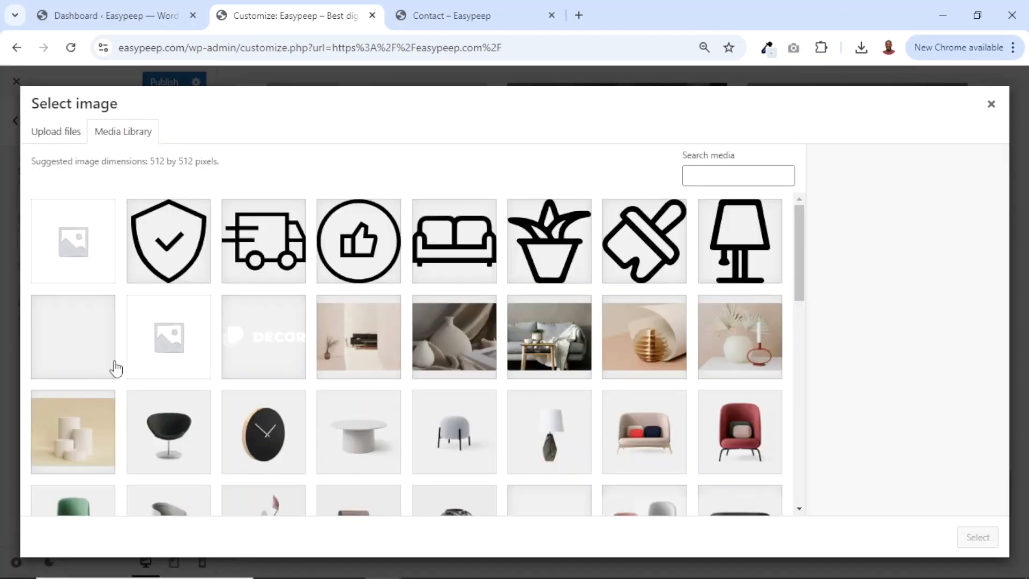
click(52, 132)
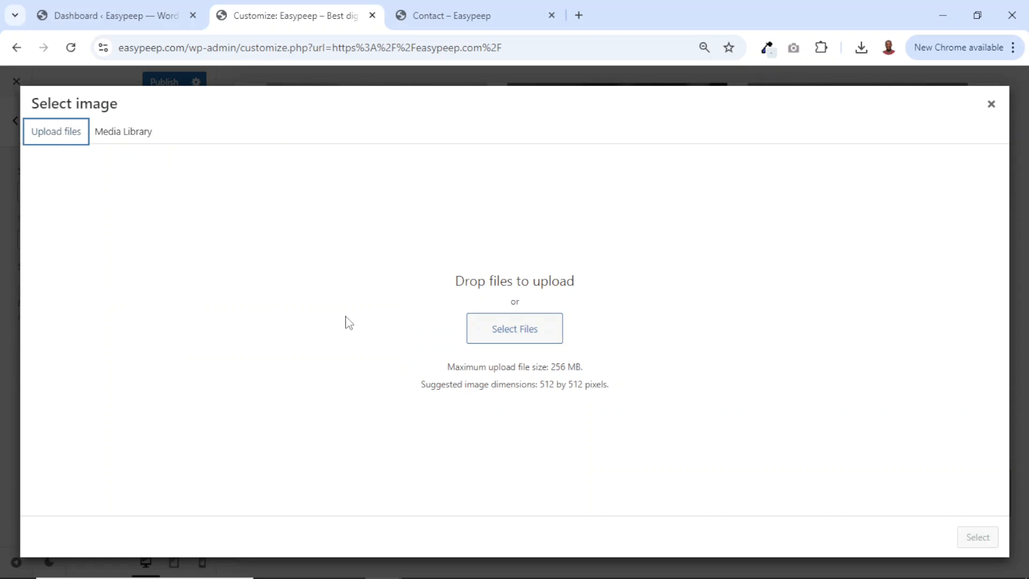
click(511, 329)
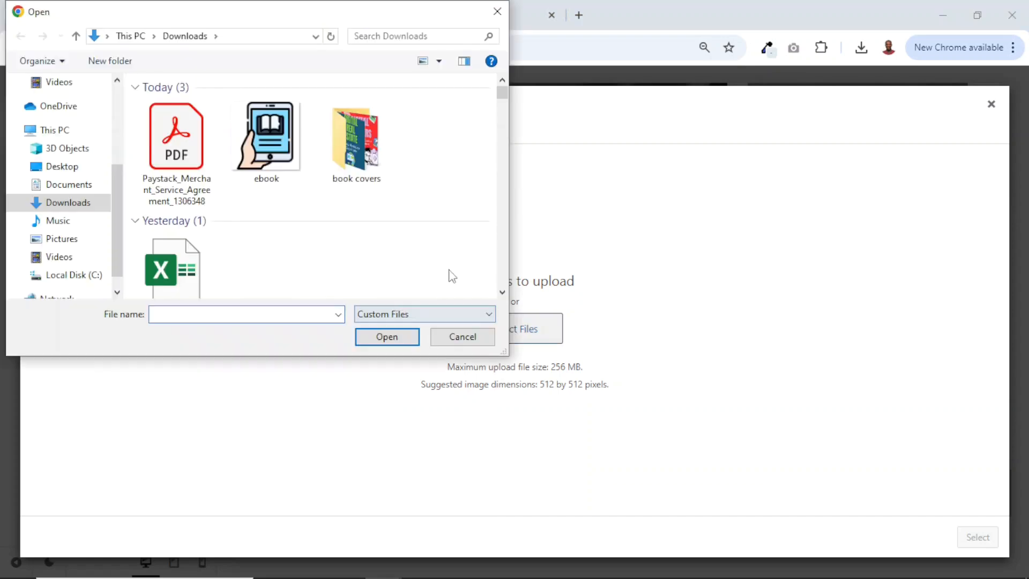
click(279, 153)
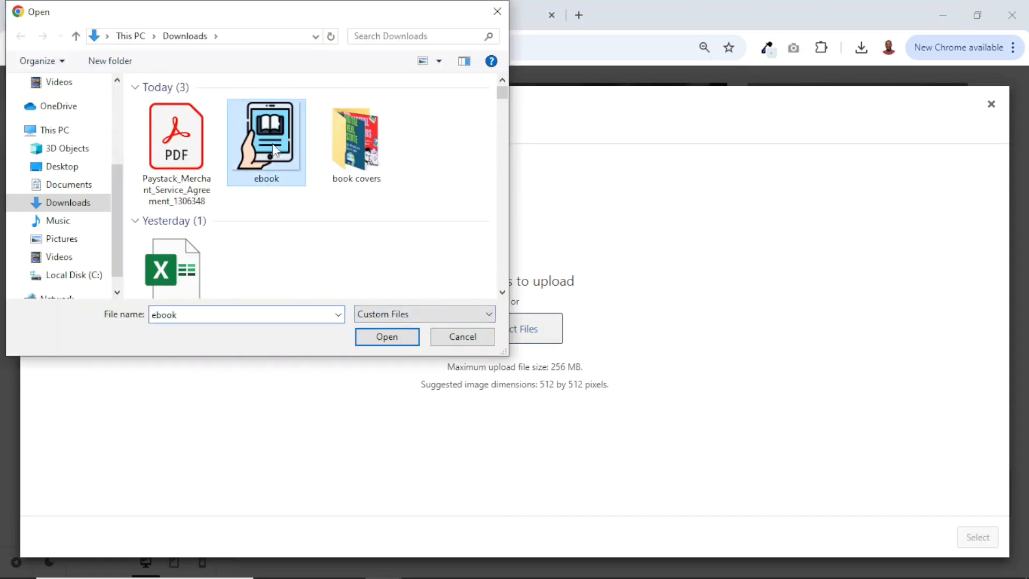
click(387, 339)
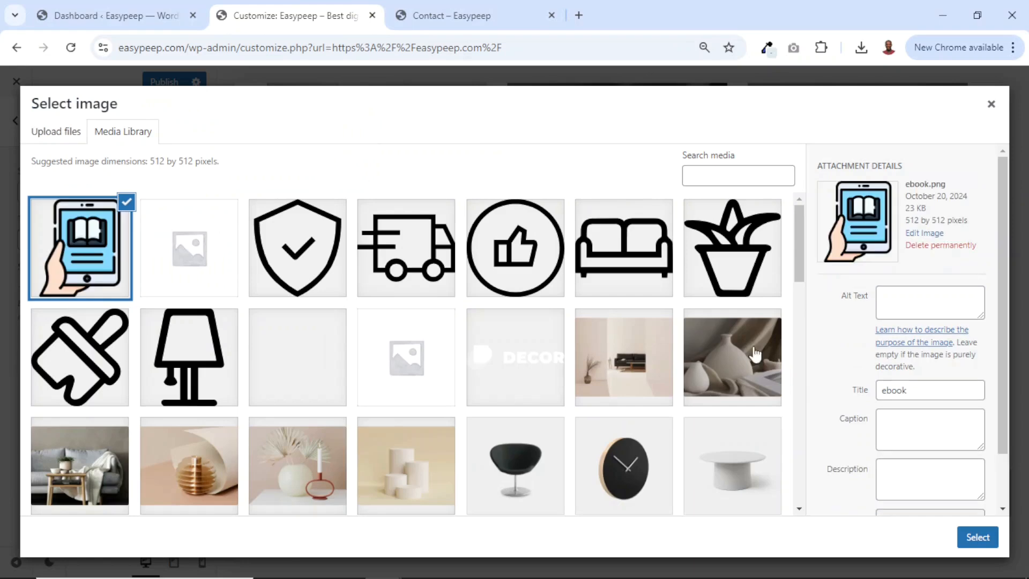
click(977, 538)
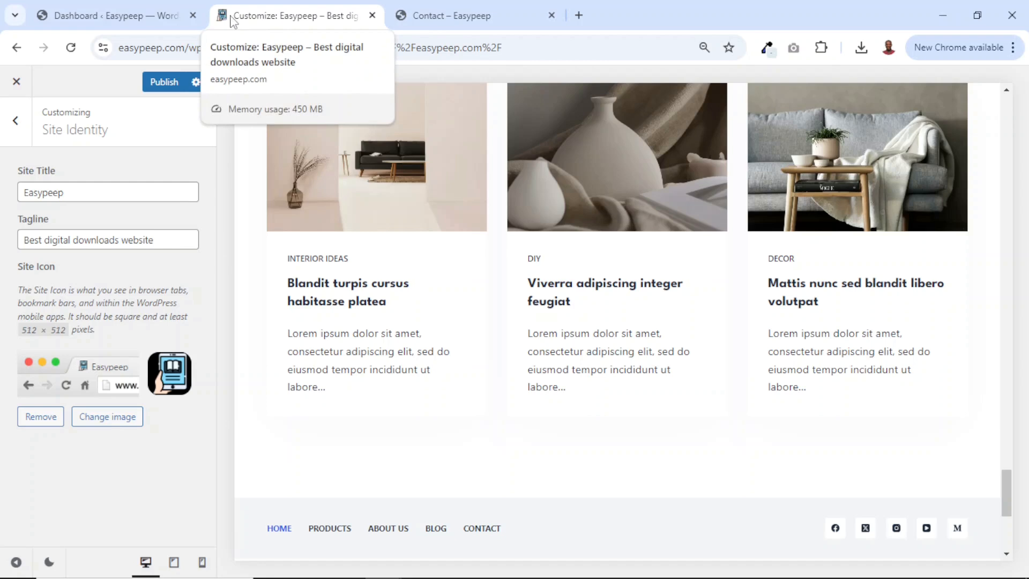
In the footer Socials element, remove the Medium icon and add LinkedIn.
scroll(804, 386, down, 3)
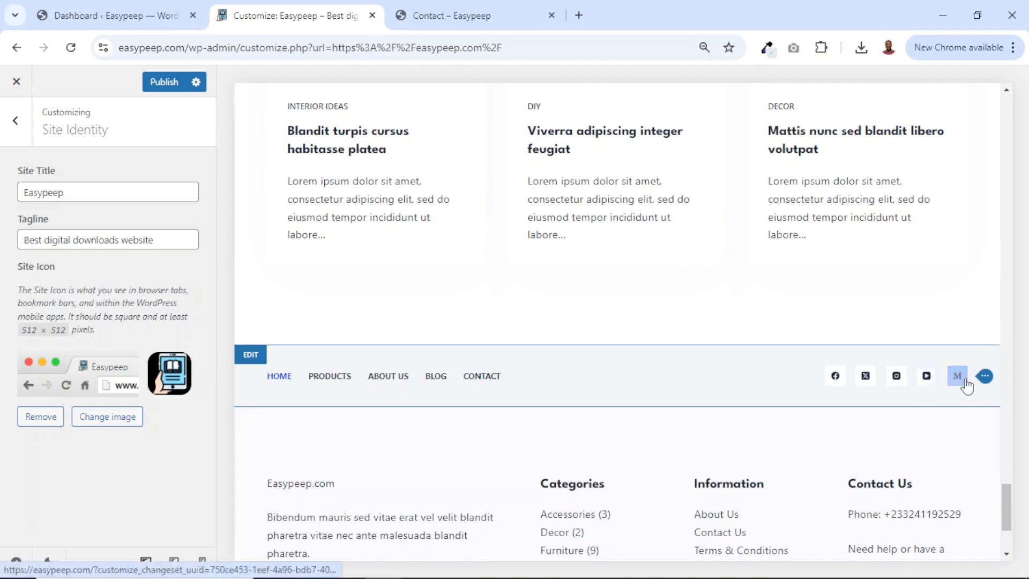
click(986, 377)
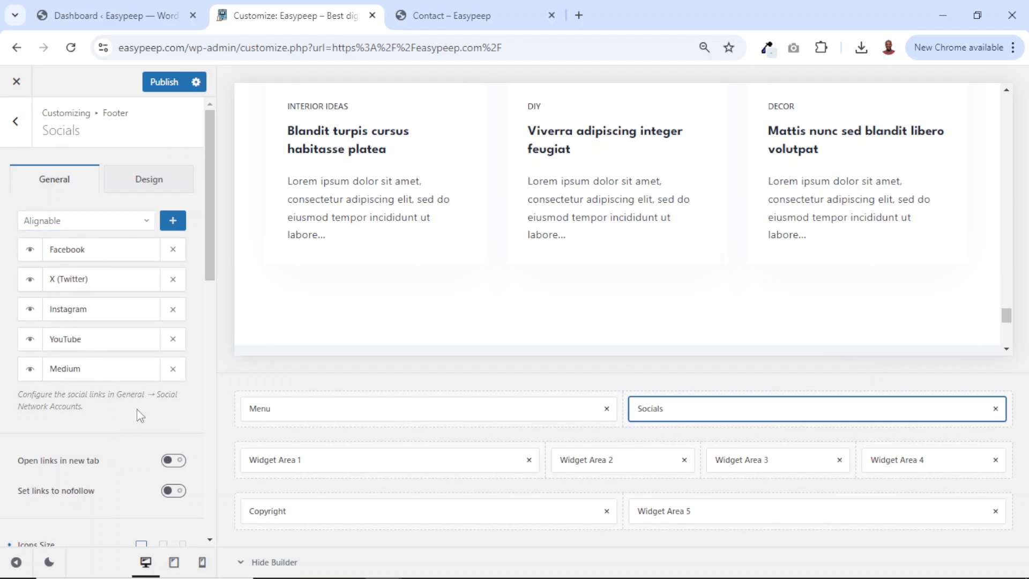
click(173, 370)
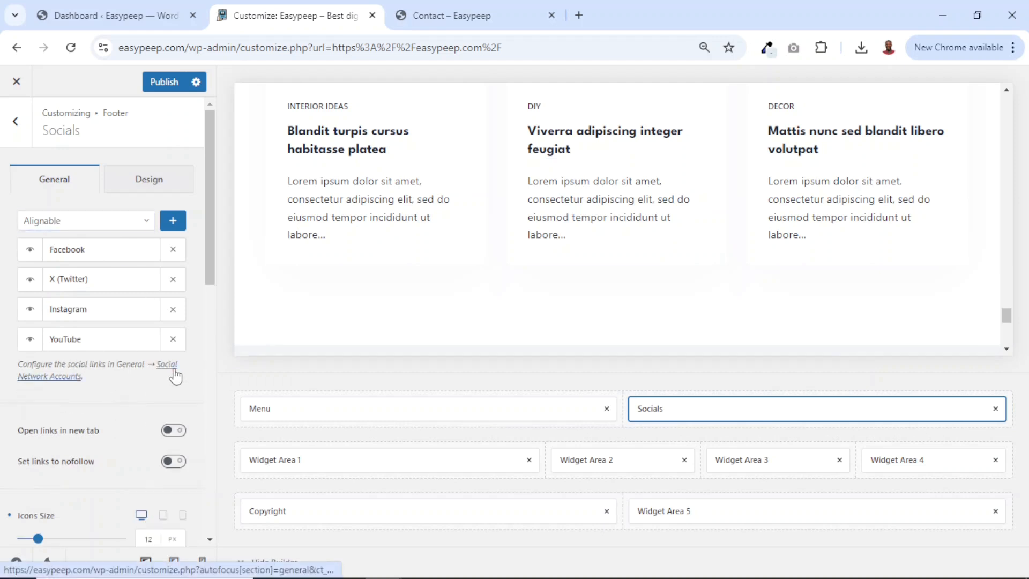
click(86, 220)
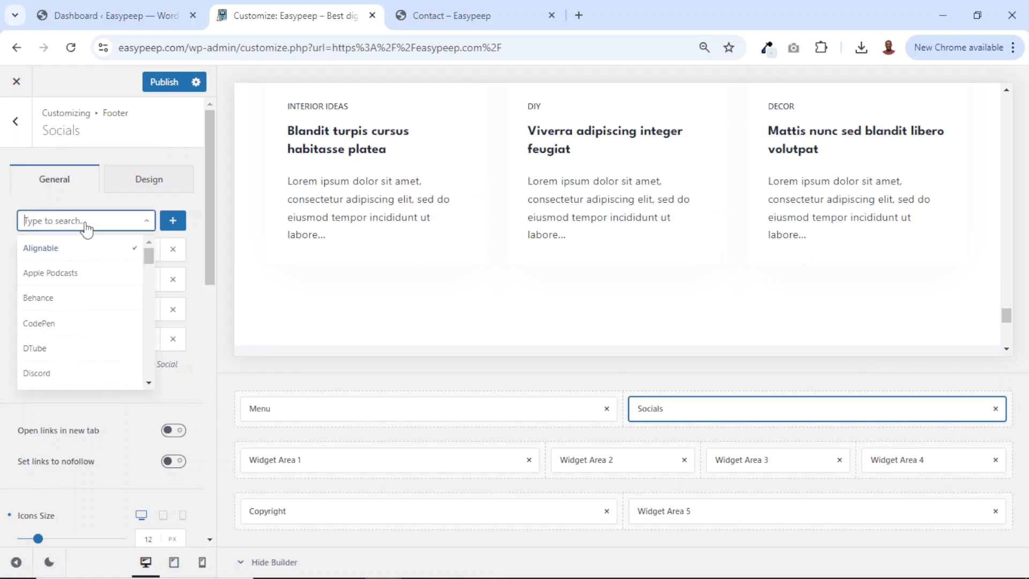
text(linked)
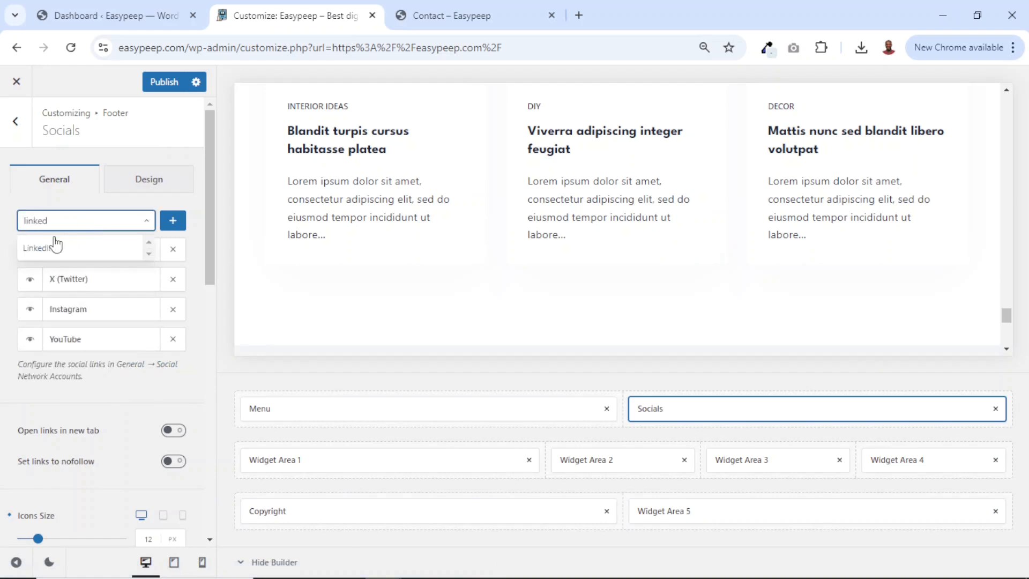
click(39, 250)
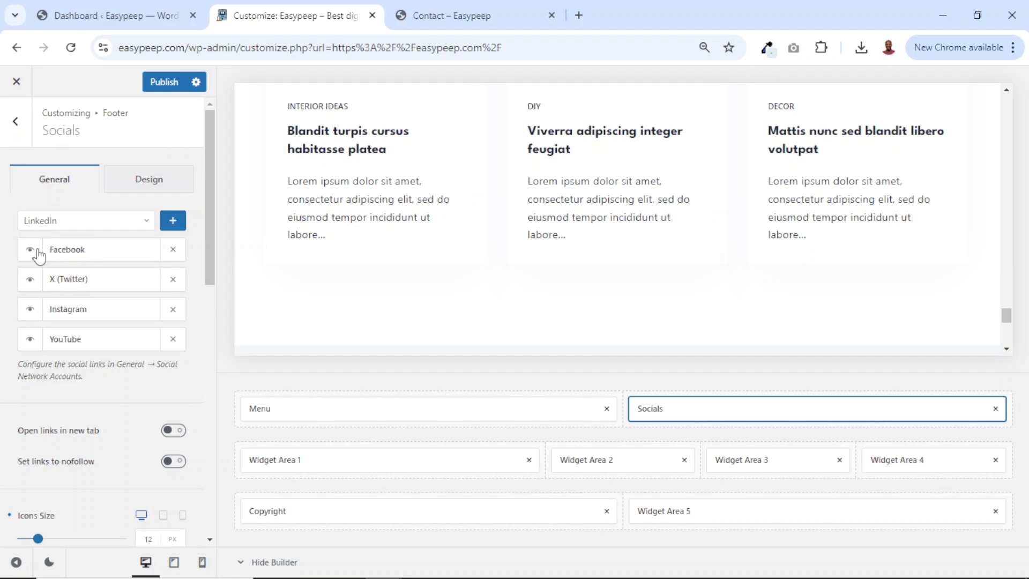
click(173, 222)
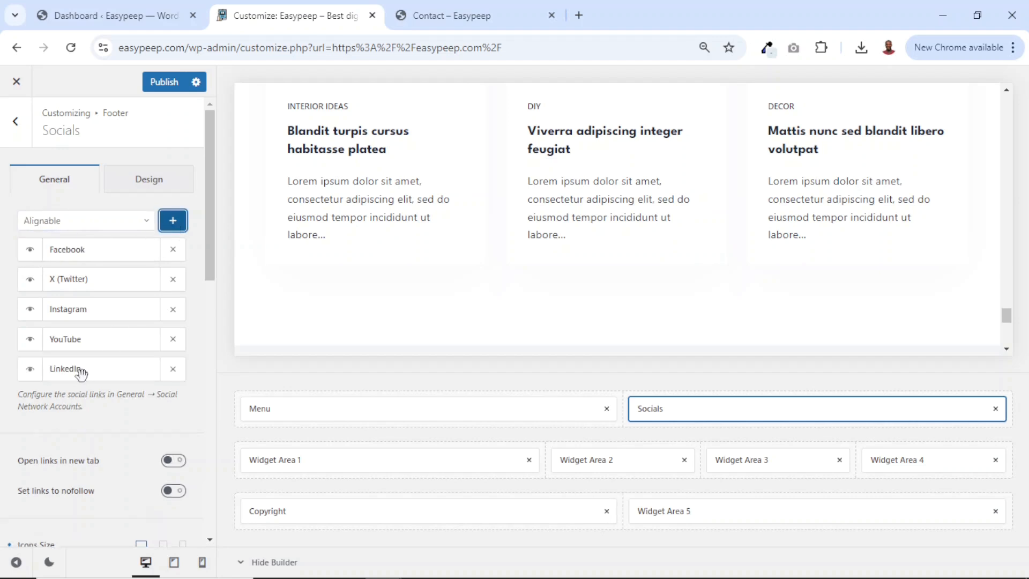
Turn on opening the footer social links in a new tab.
scroll(529, 265, down, 3)
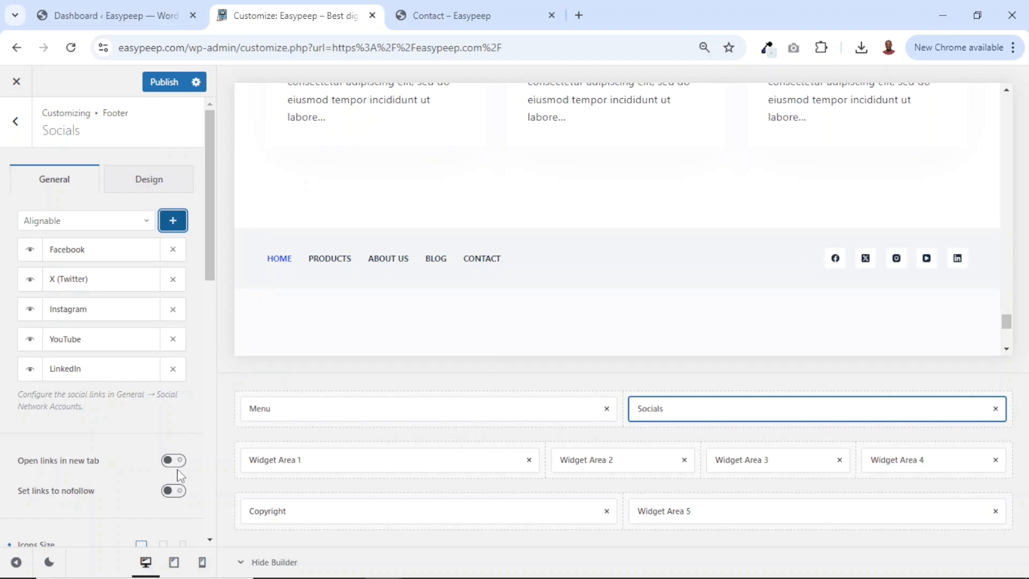
click(174, 461)
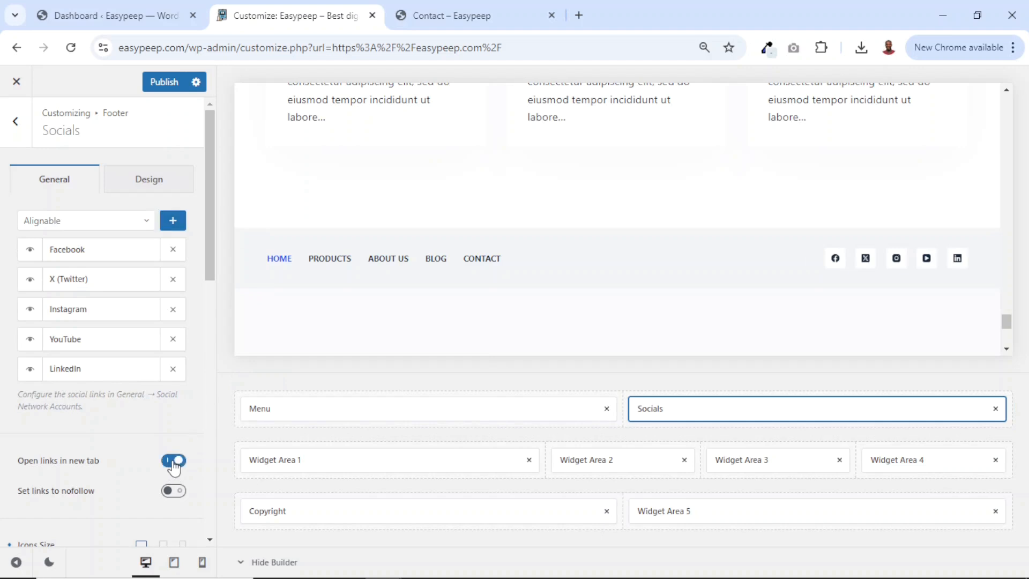
scroll(172, 460, down, 10)
scroll(172, 460, up, 10)
click(13, 125)
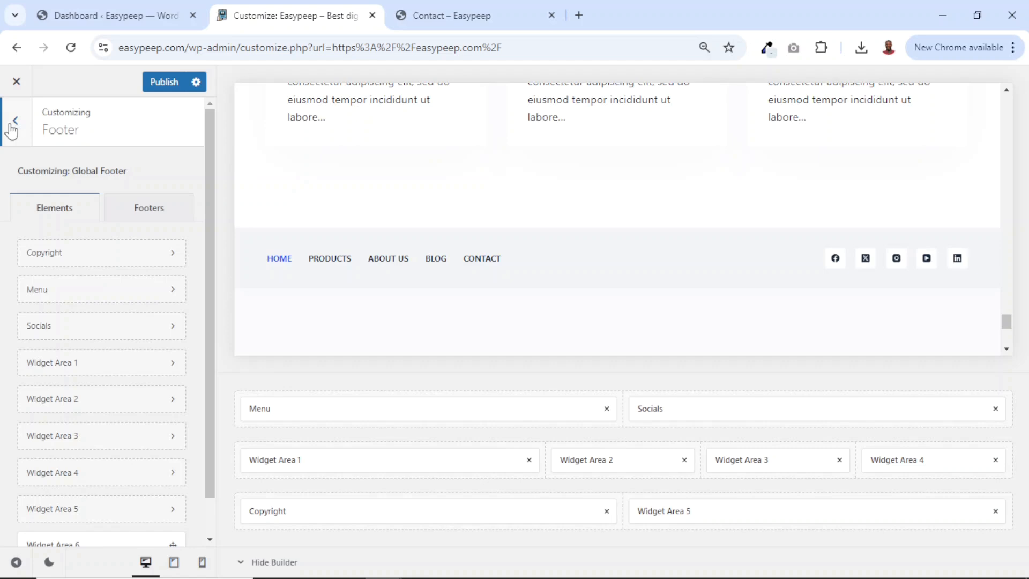
click(13, 125)
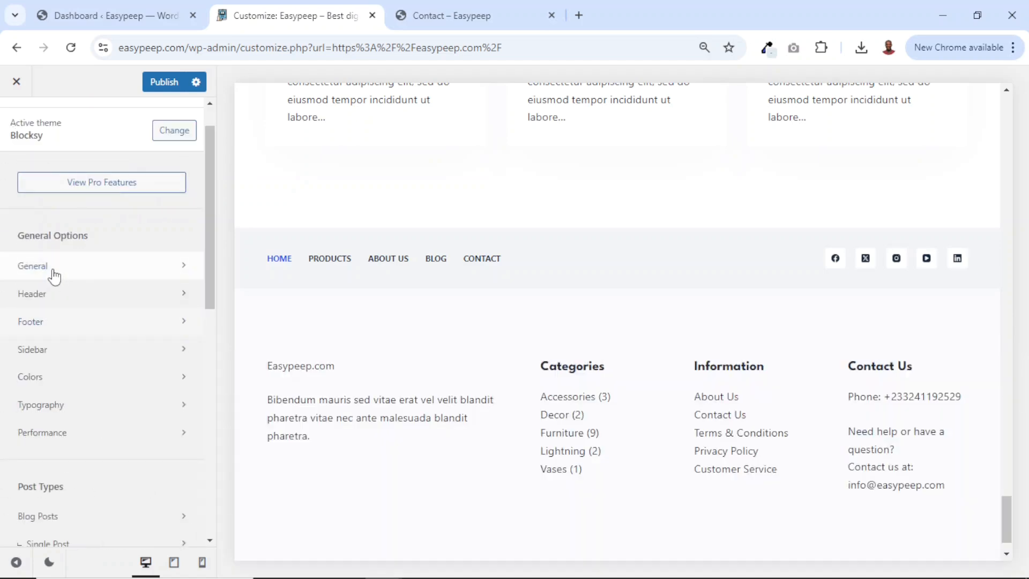
click(54, 276)
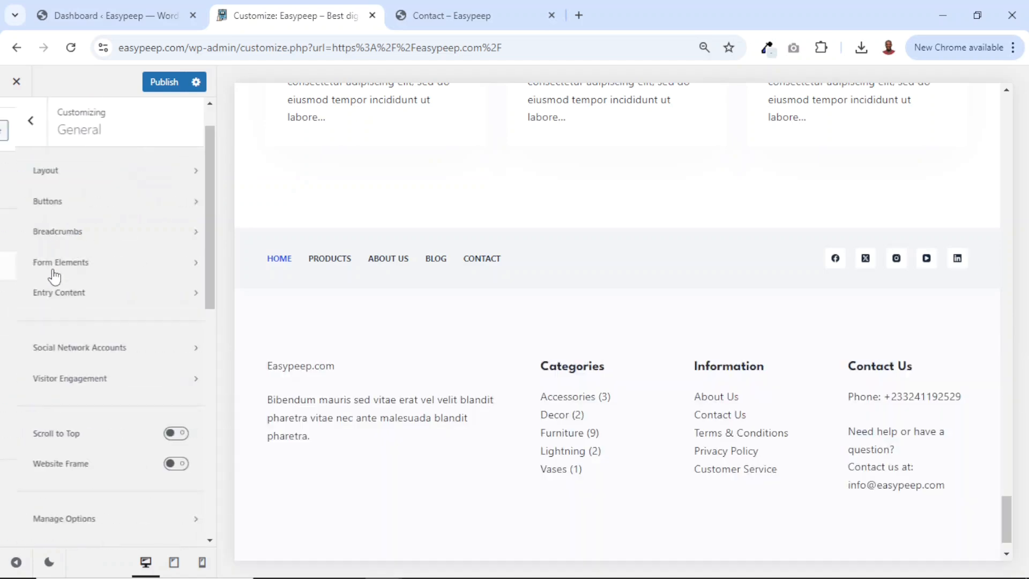
click(72, 356)
click(72, 351)
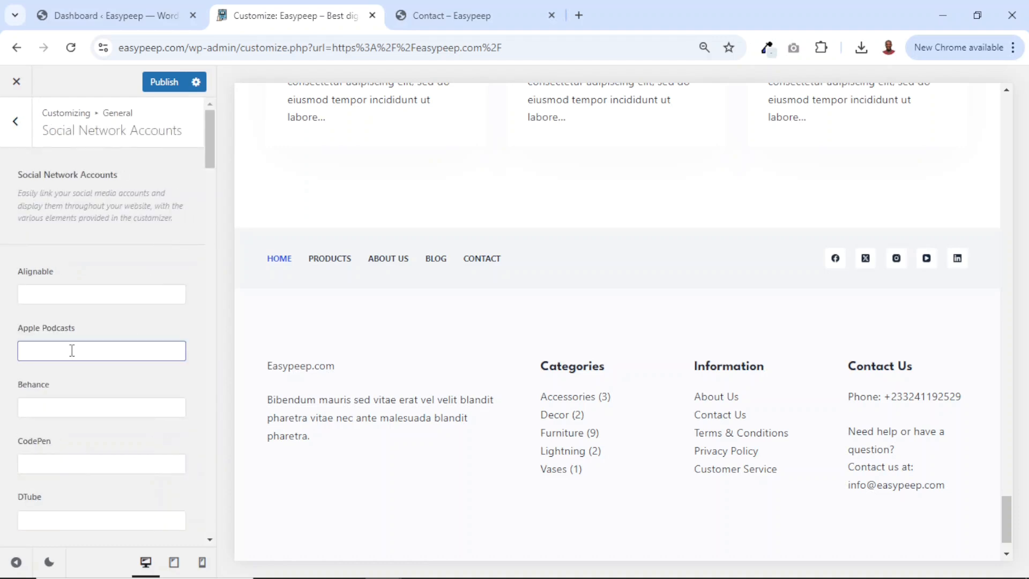
scroll(71, 350, down, 10)
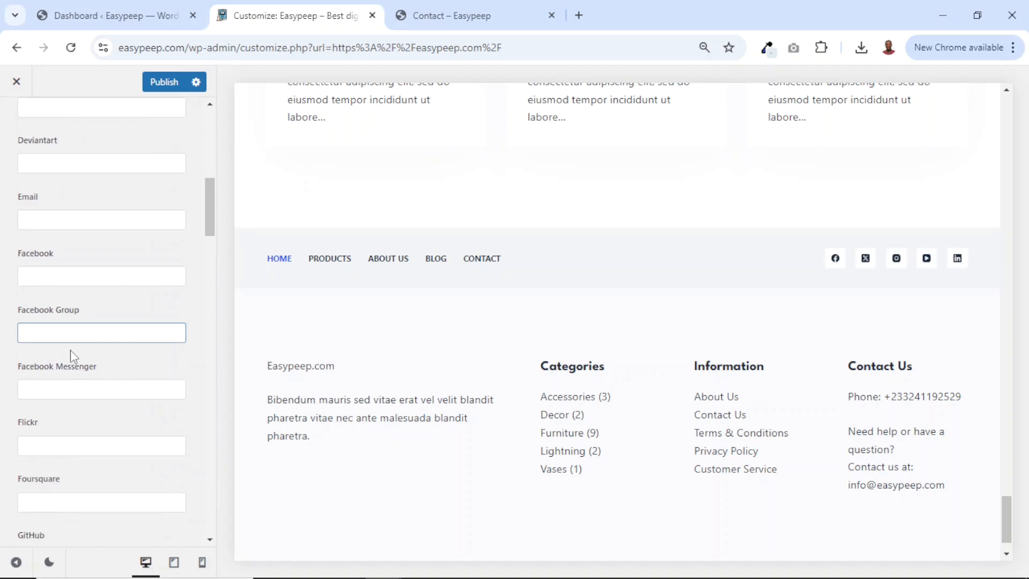
scroll(73, 356, up, 2)
click(63, 322)
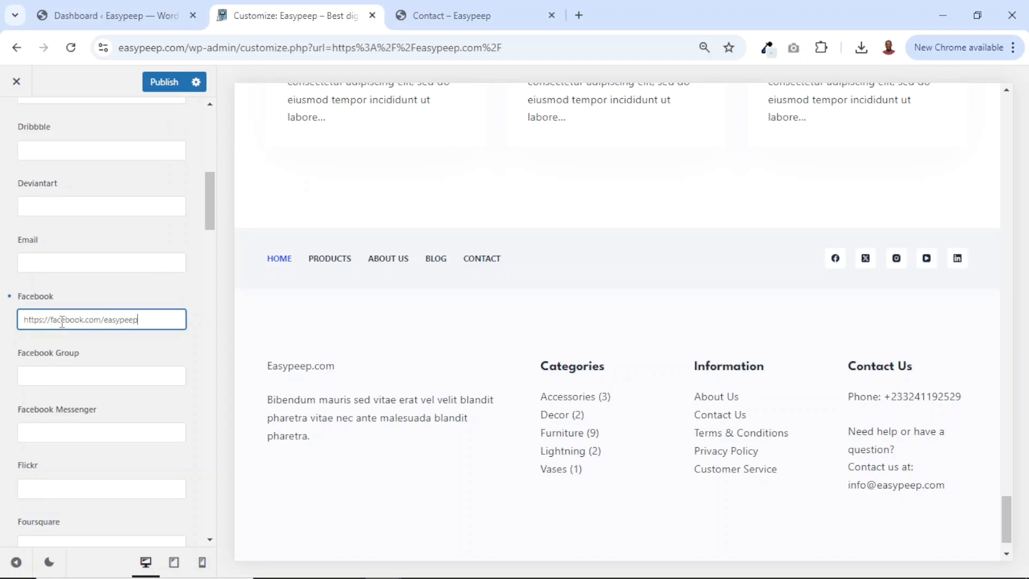
scroll(62, 321, down, 7)
scroll(62, 322, down, 10)
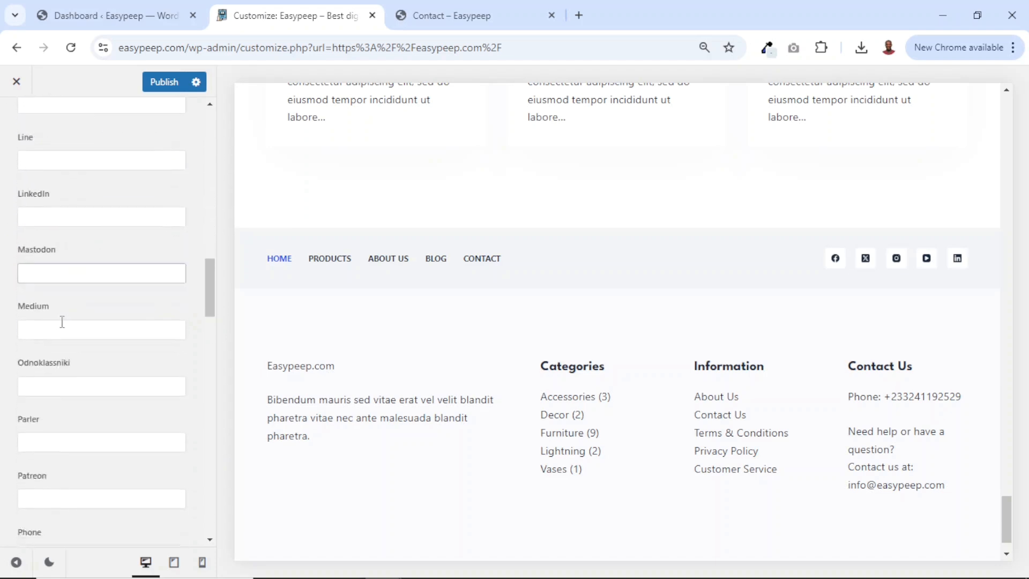
Review the footer social icons in the preview and return to the General customizer settings.
scroll(62, 328, up, 15)
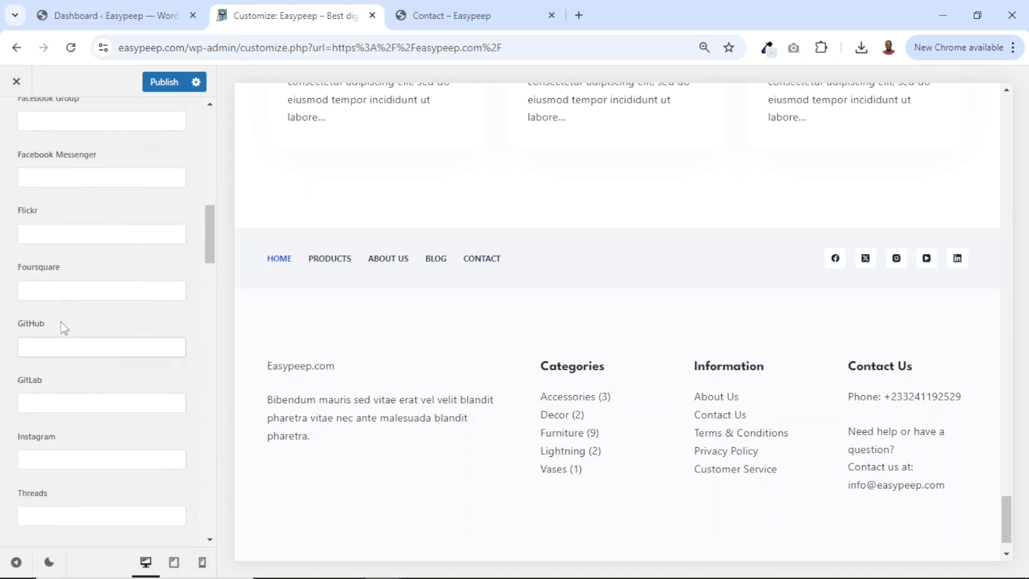
scroll(346, 244, down, 1)
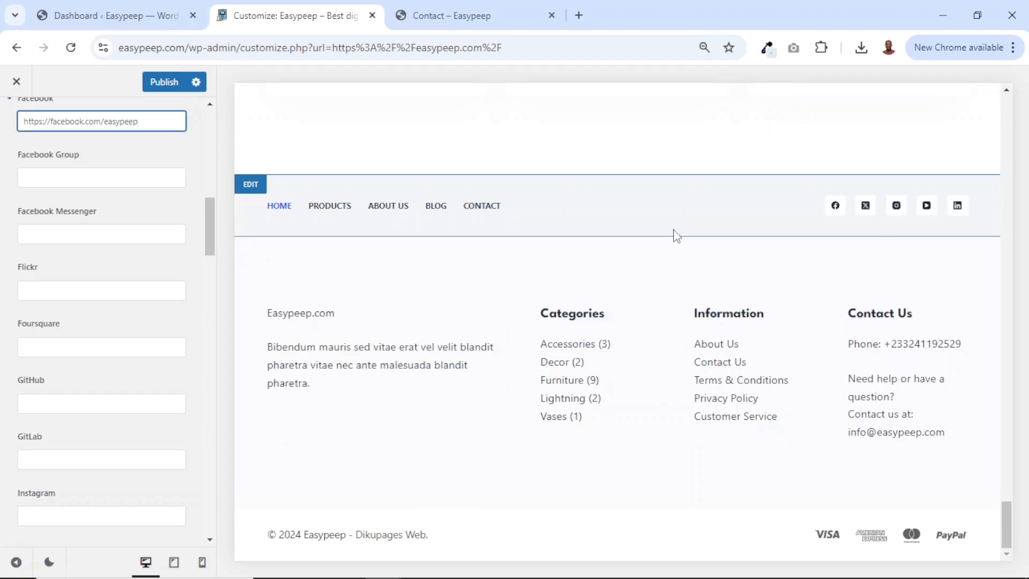
scroll(674, 235, up, 6)
scroll(674, 236, down, 6)
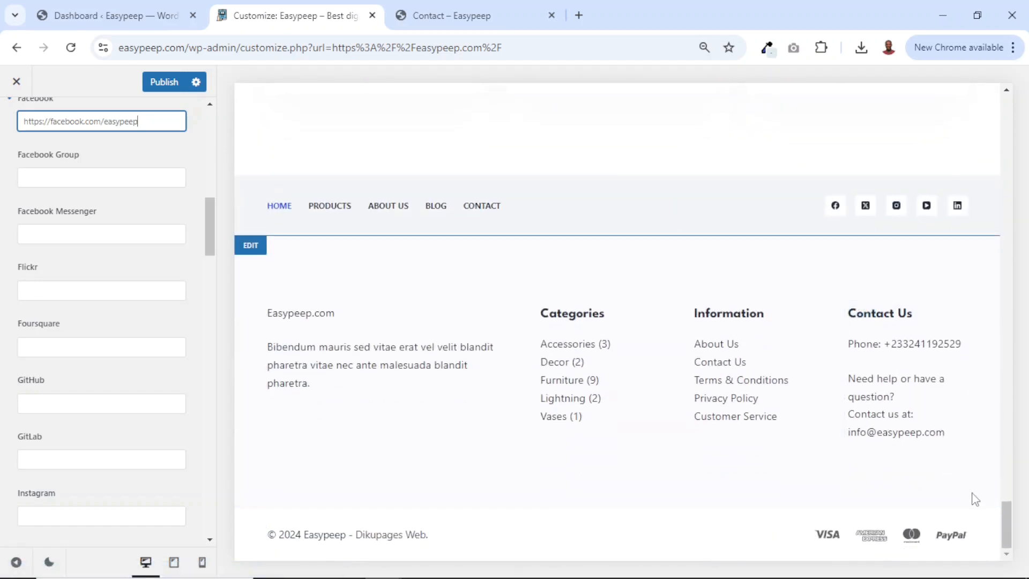
scroll(872, 384, up, 10)
scroll(871, 385, up, 5)
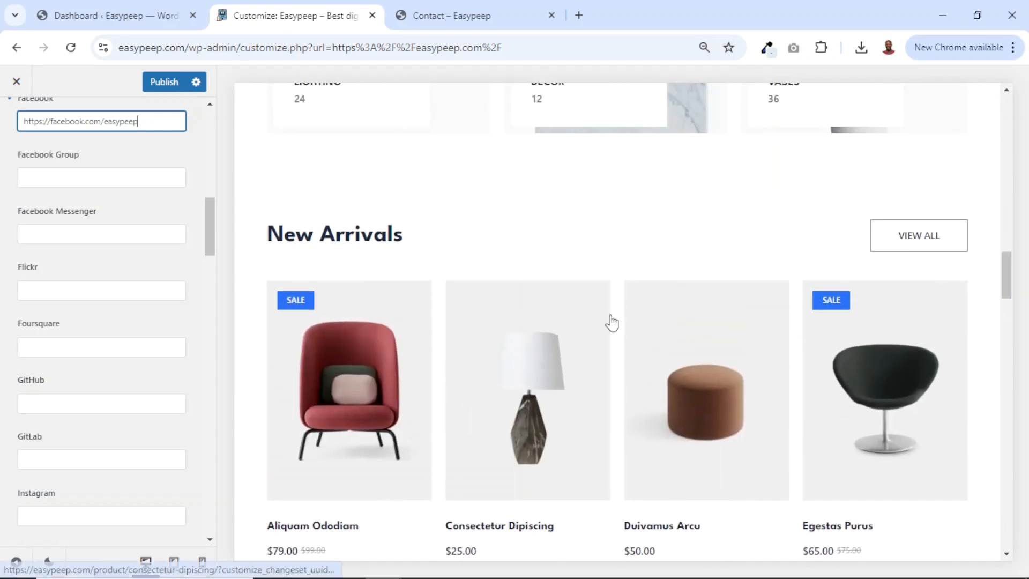
scroll(33, 278, up, 10)
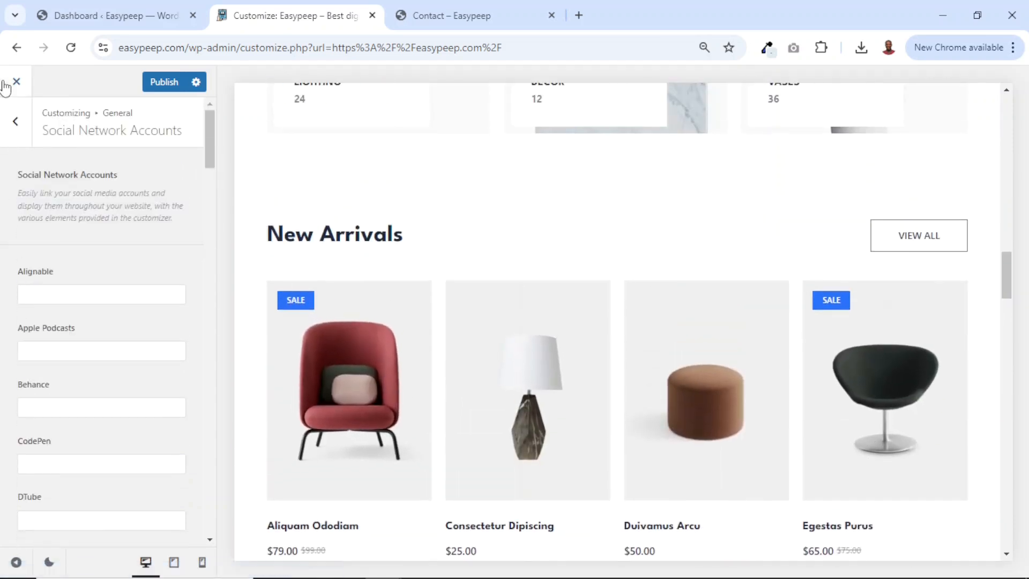
click(21, 127)
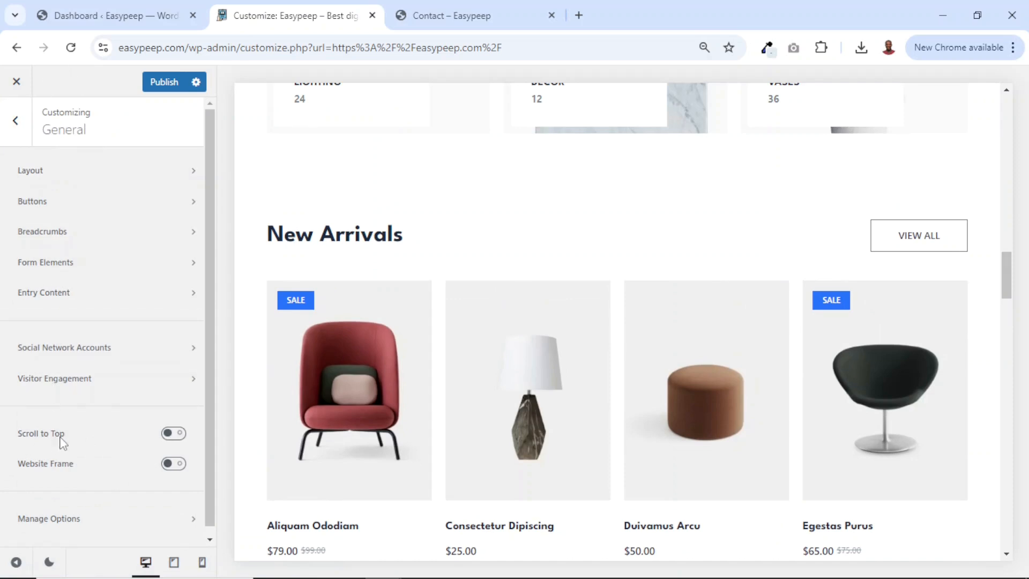
Enable the Scroll to Top button and open its design options.
click(173, 433)
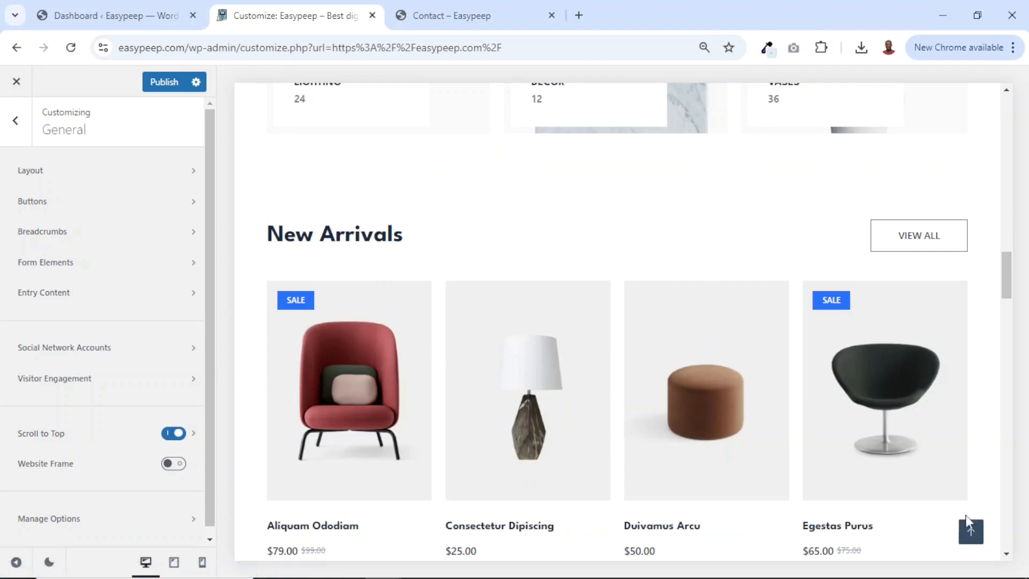
click(193, 437)
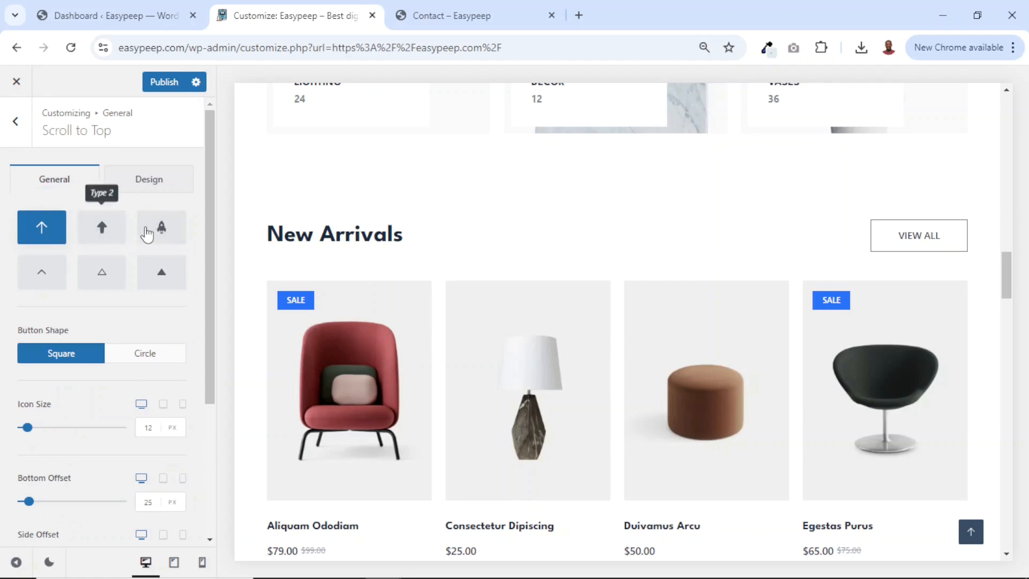
click(150, 182)
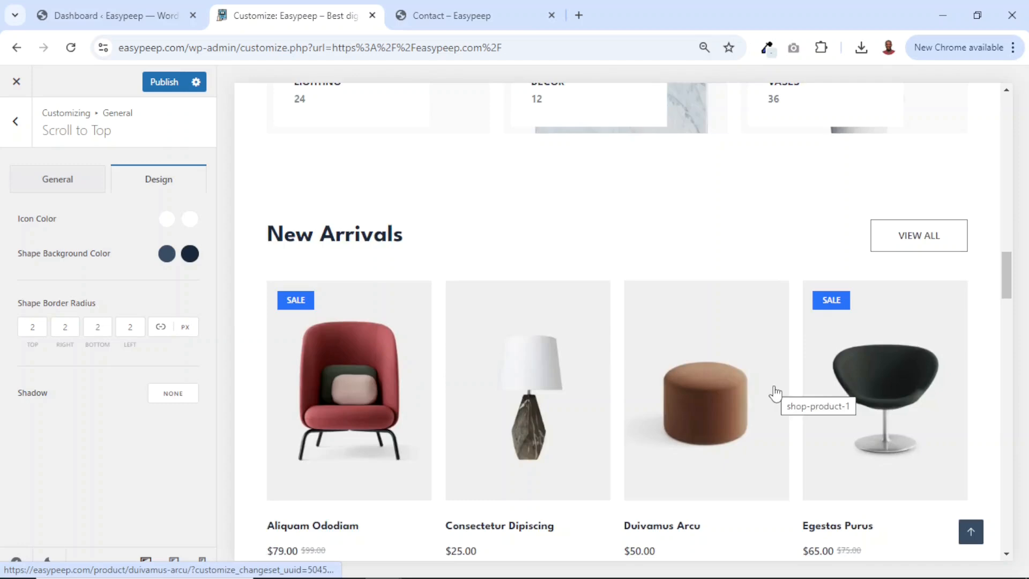
Test the scroll-to-top button in the site preview.
scroll(778, 388, down, 10)
scroll(774, 385, down, 5)
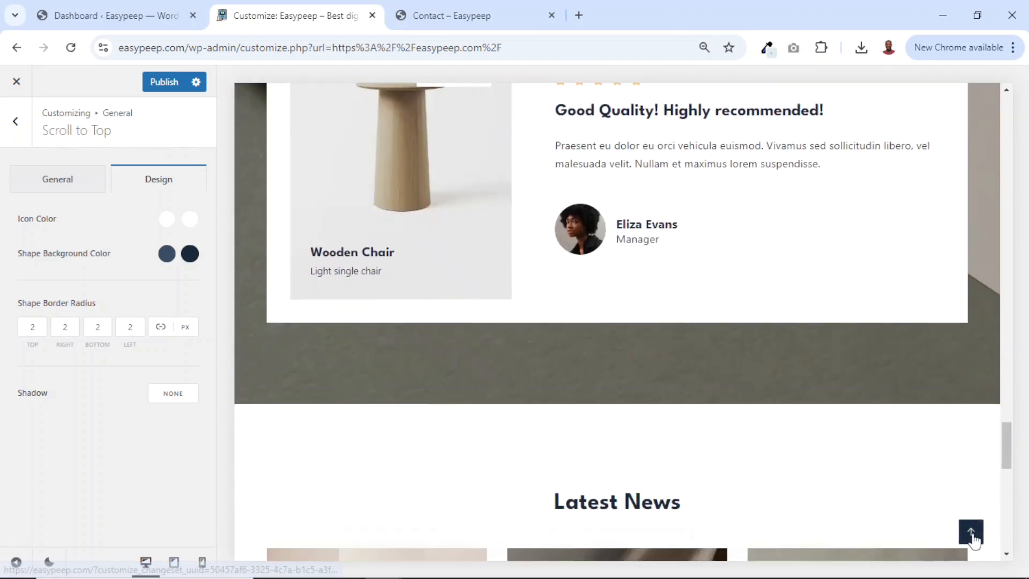
click(971, 532)
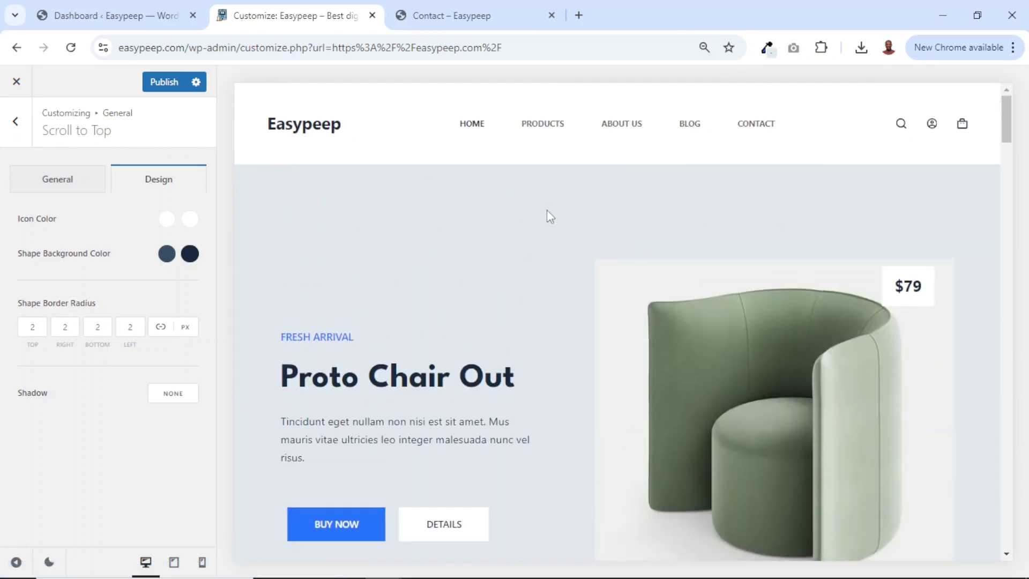
scroll(586, 275, down, 5)
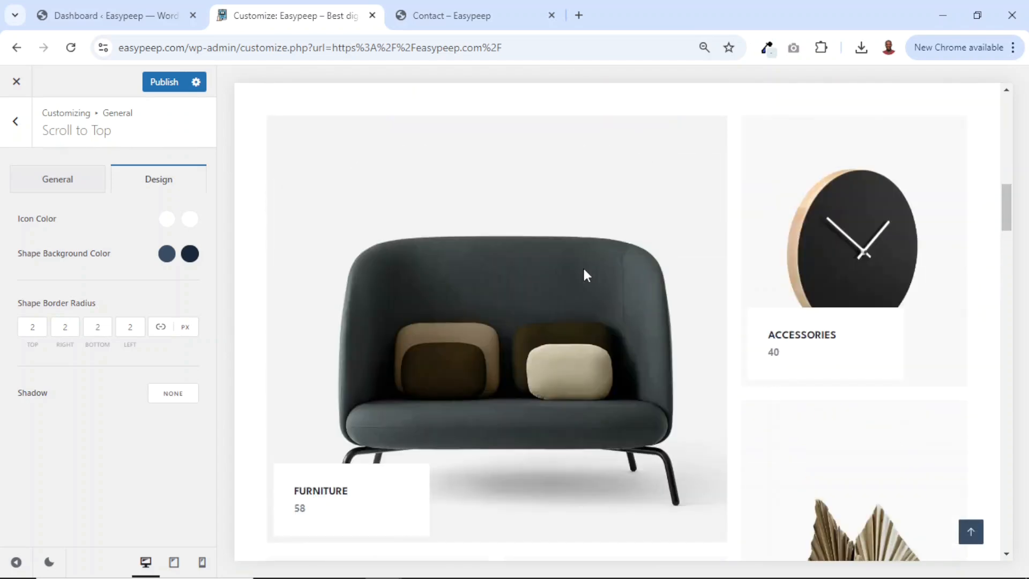
scroll(585, 274, up, 5)
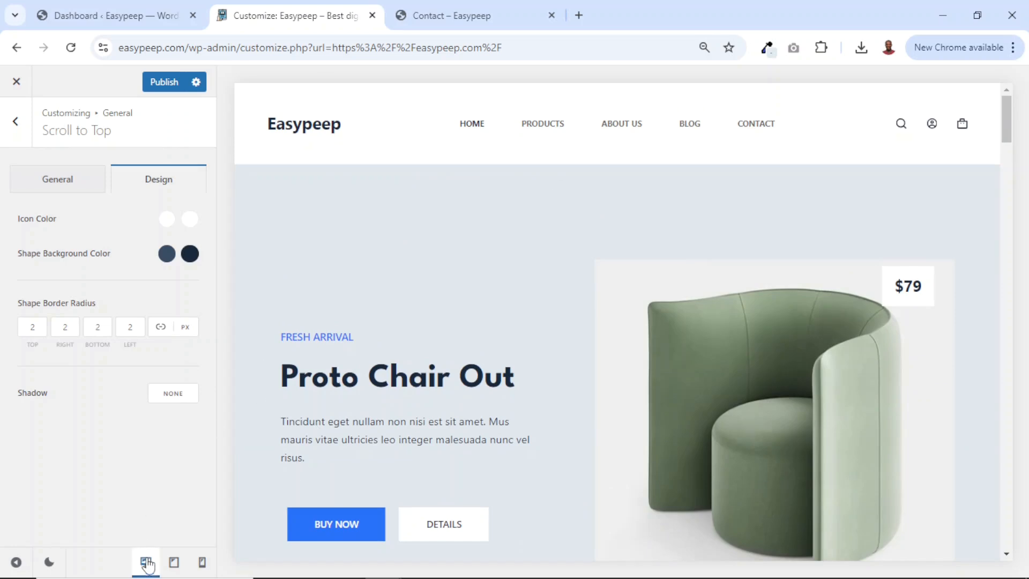
Switch to the tablet preview and open and close the mobile menu.
click(174, 562)
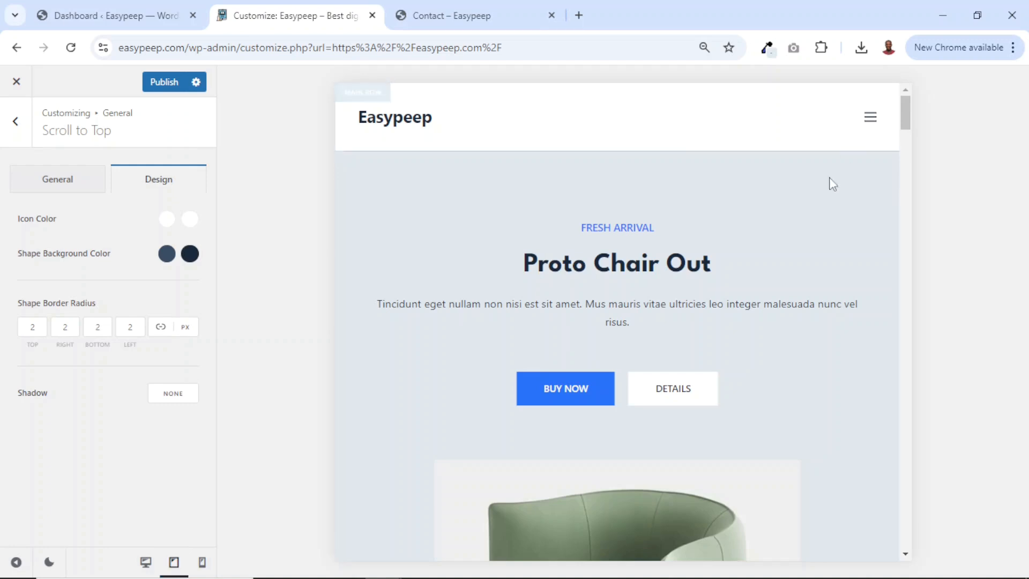
click(871, 118)
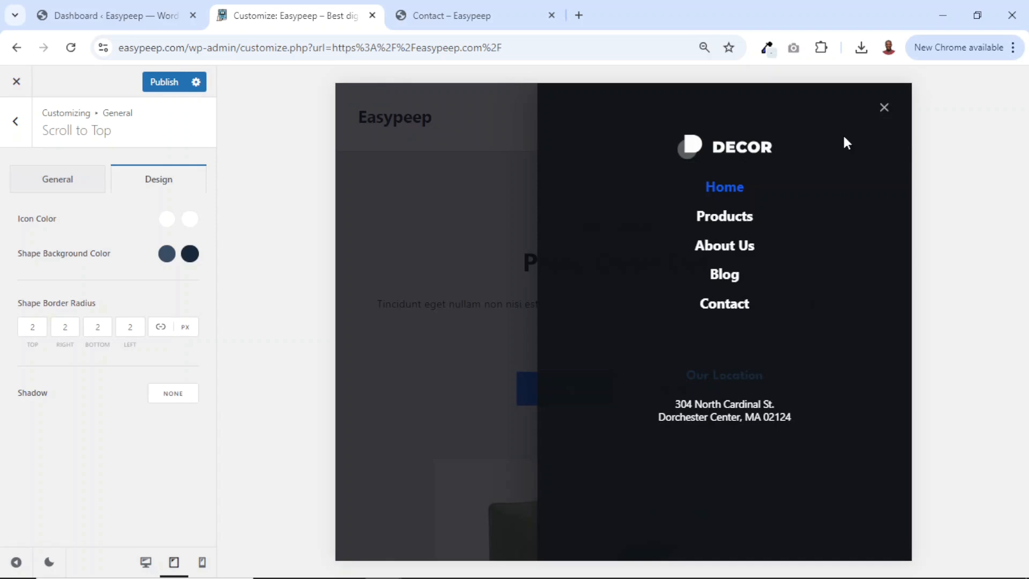
click(884, 110)
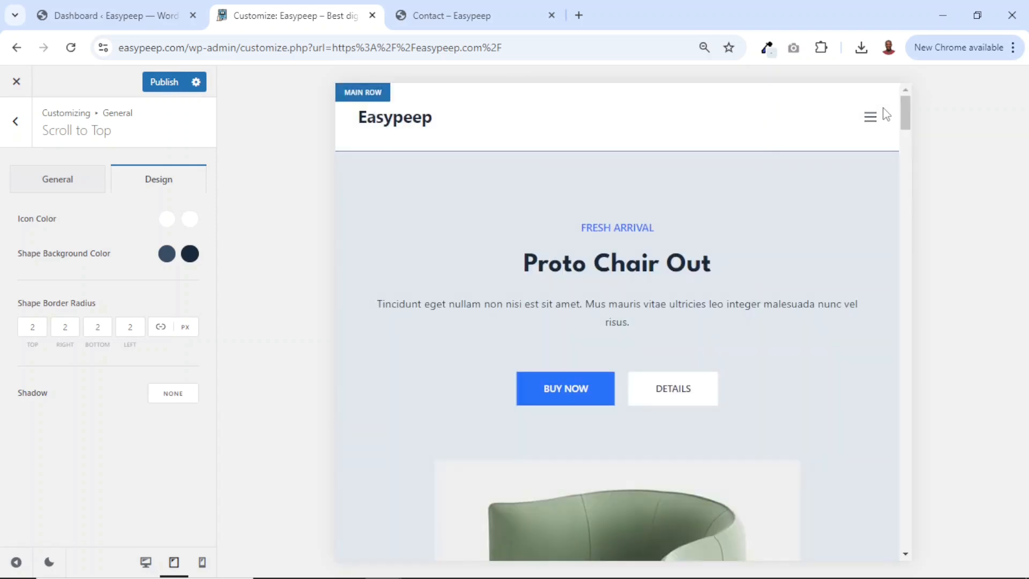
Open the header's main row and remove the Off Canvas Logo from the off-canvas area.
click(364, 97)
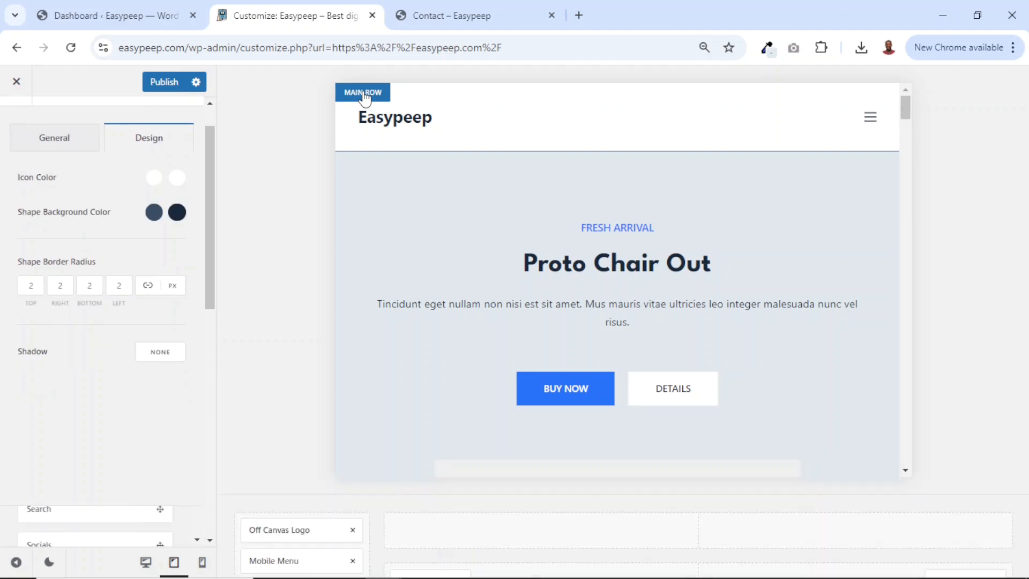
mouse_move(278, 415)
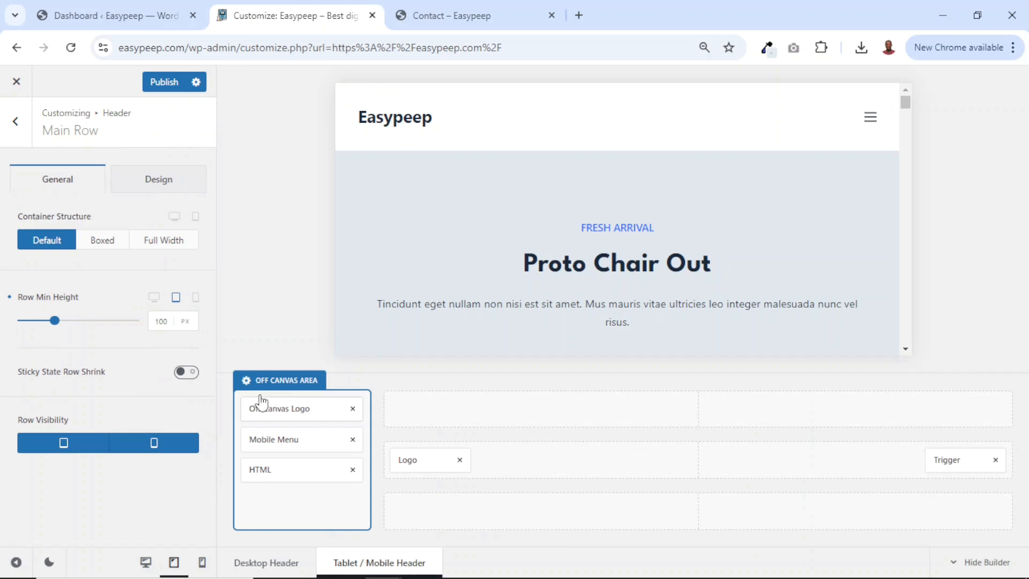
click(353, 411)
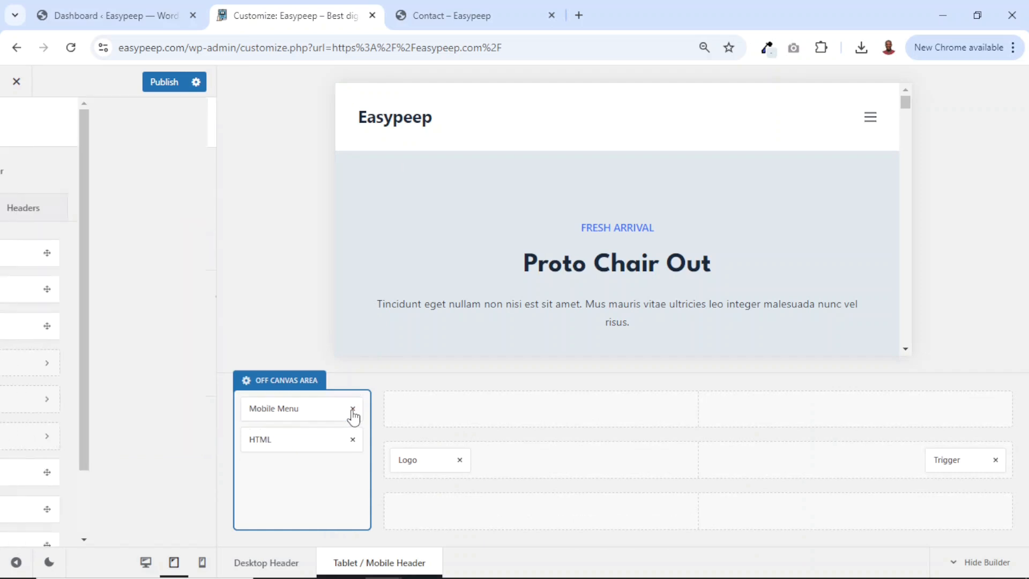
Check the off-canvas menu in the preview and remove the HTML location block from the off-canvas area.
click(871, 115)
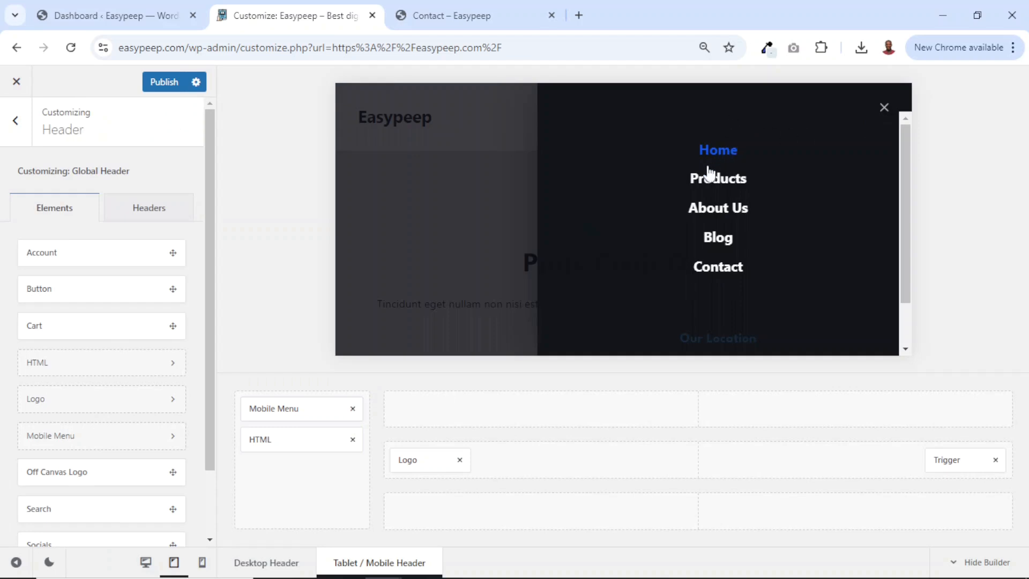
click(884, 109)
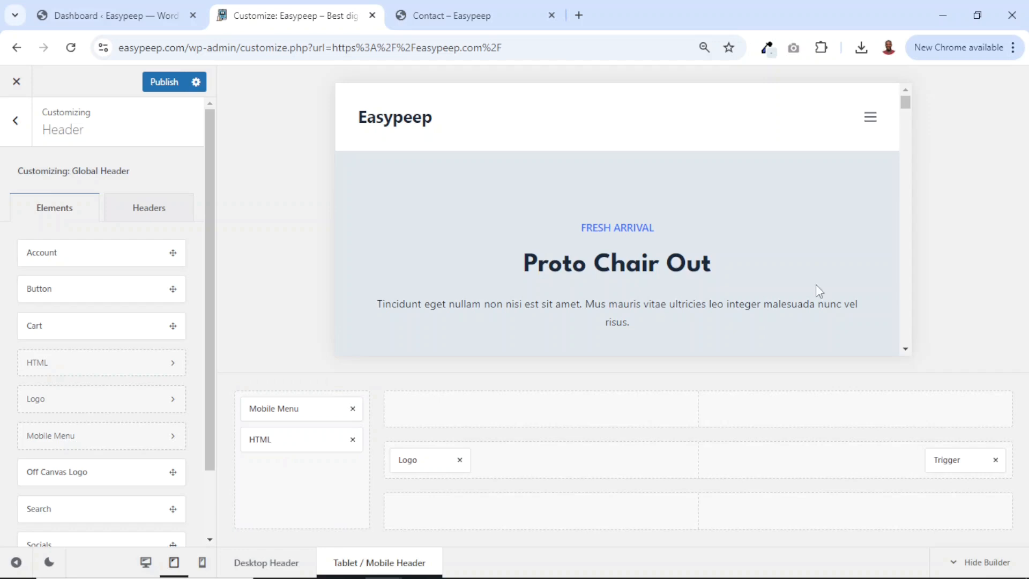
click(870, 117)
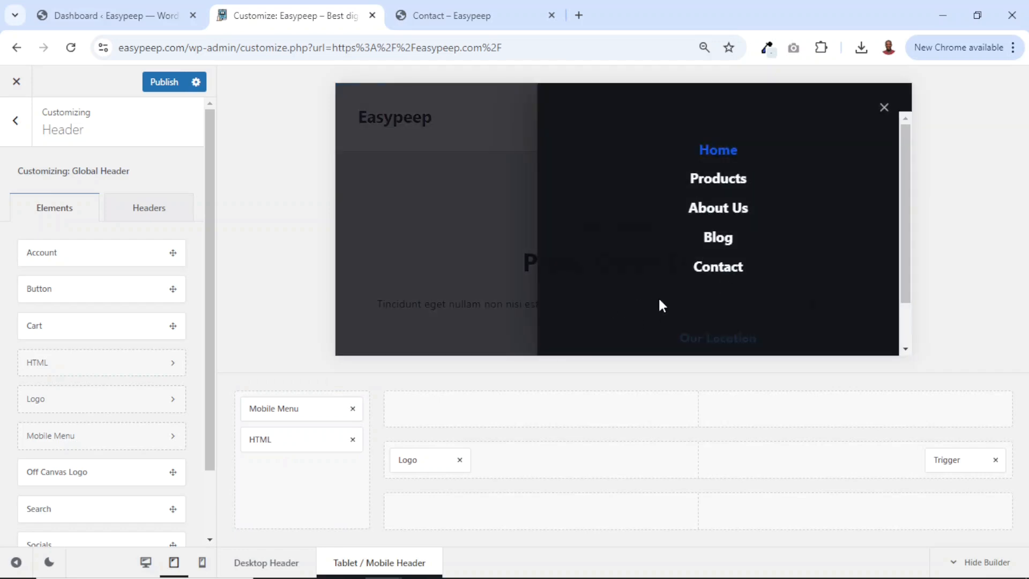
drag(683, 298, 767, 322)
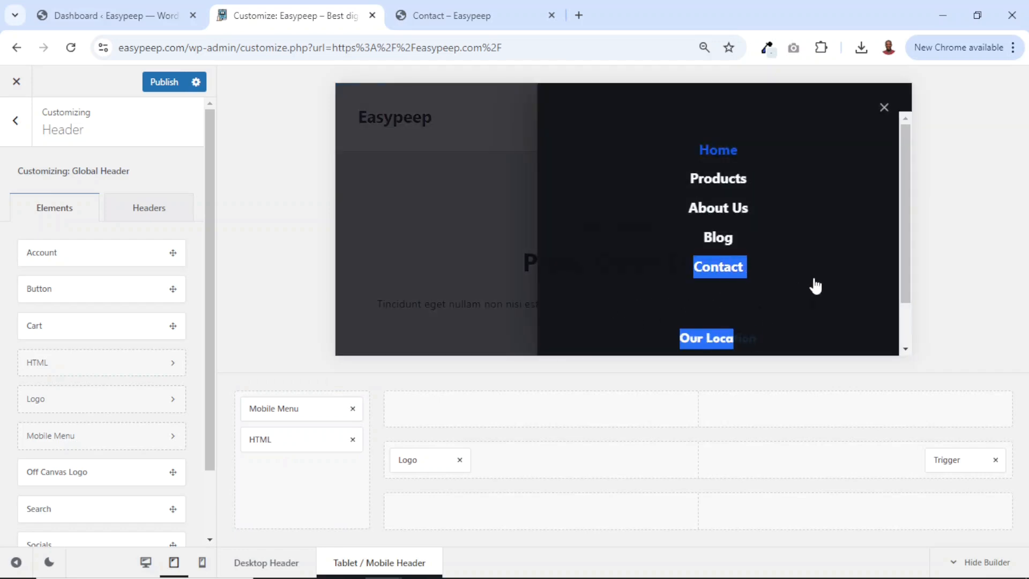
scroll(781, 299, down, 1)
drag(746, 331, 656, 288)
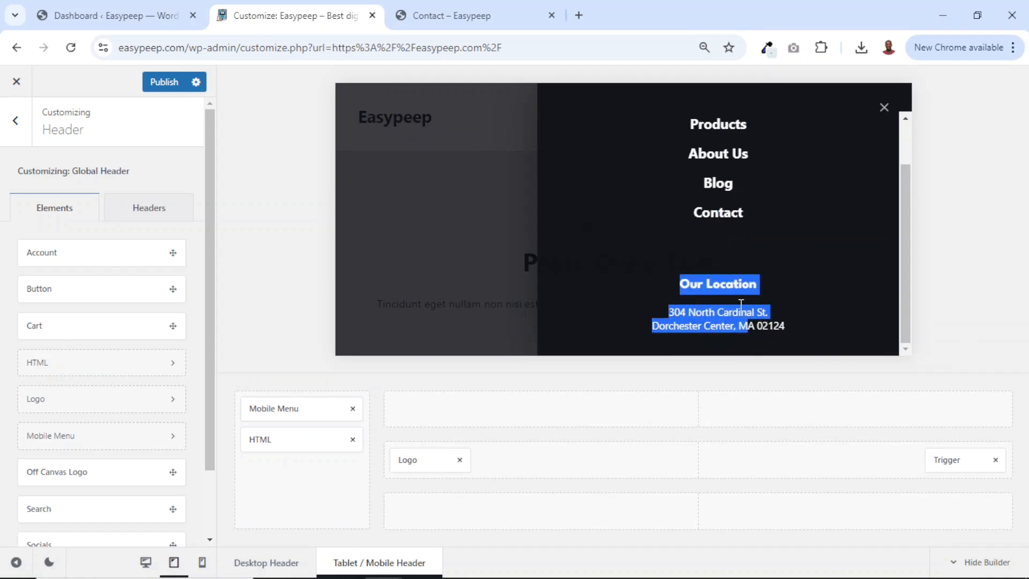
click(352, 440)
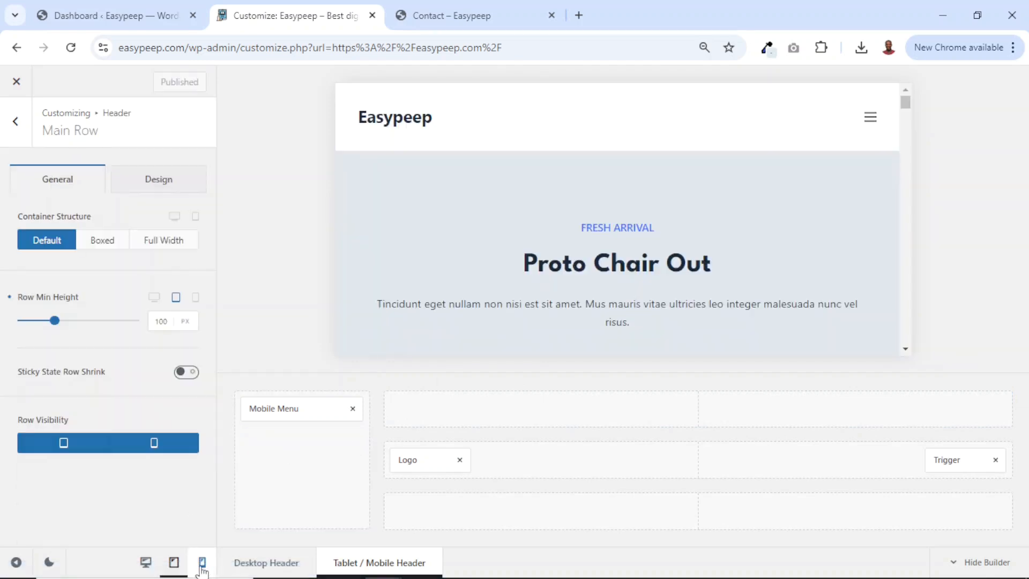
Switch to the mobile preview and scroll through the page down to the footer.
click(202, 563)
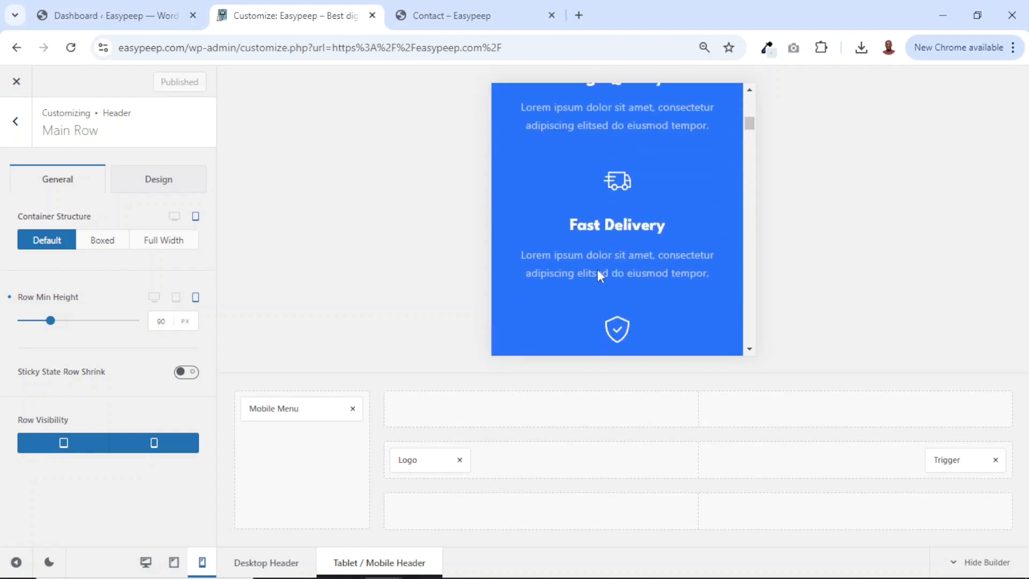
scroll(597, 269, down, 10)
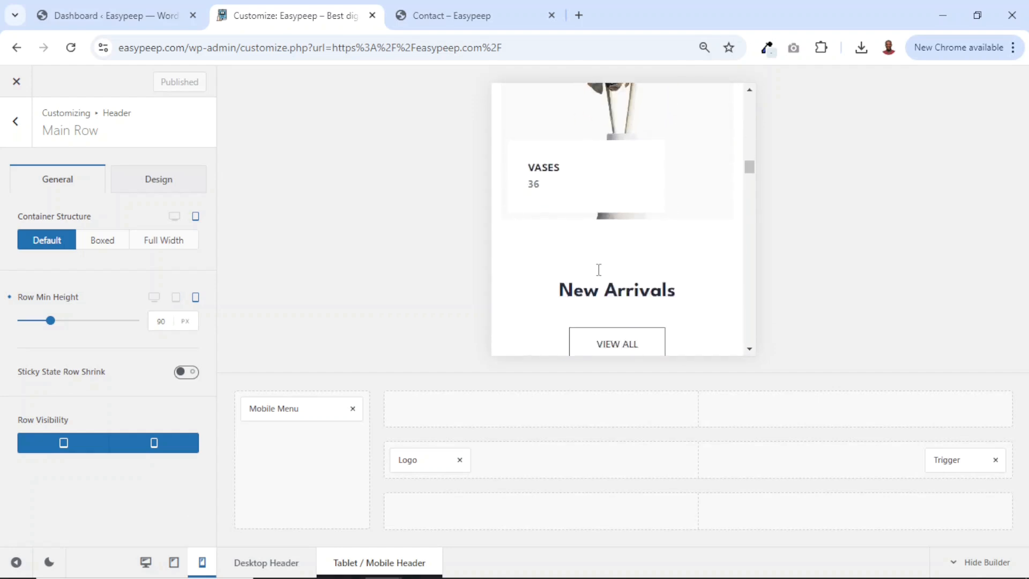
drag(749, 173, 755, 348)
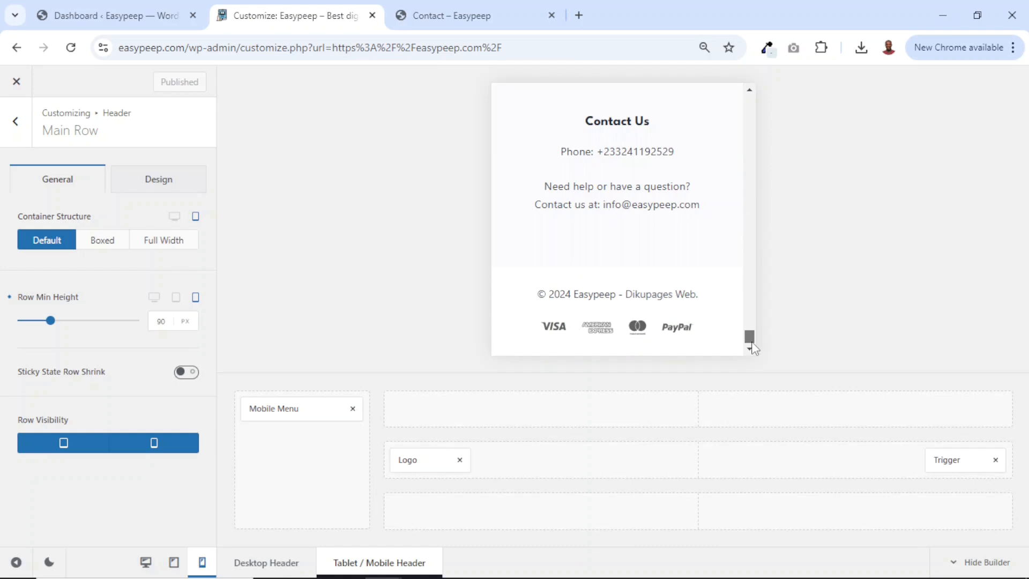
scroll(690, 241, up, 10)
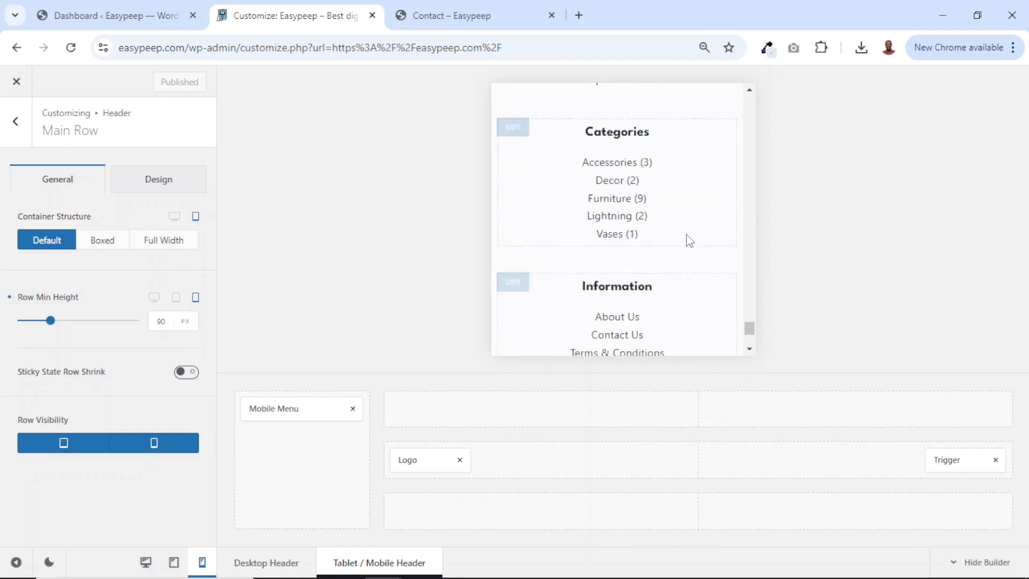
scroll(690, 241, down, 2)
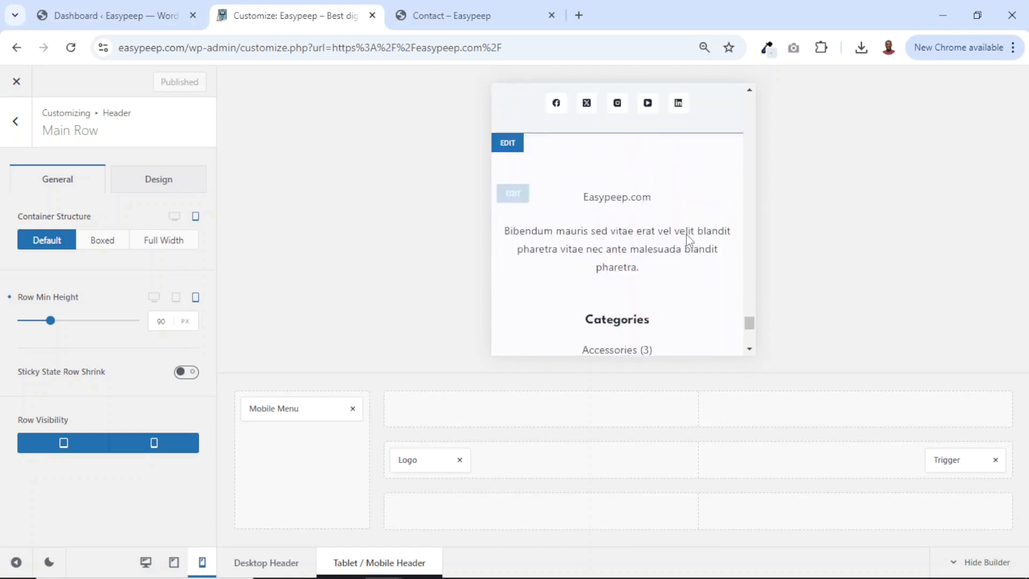
scroll(690, 241, up, 3)
scroll(690, 241, down, 1)
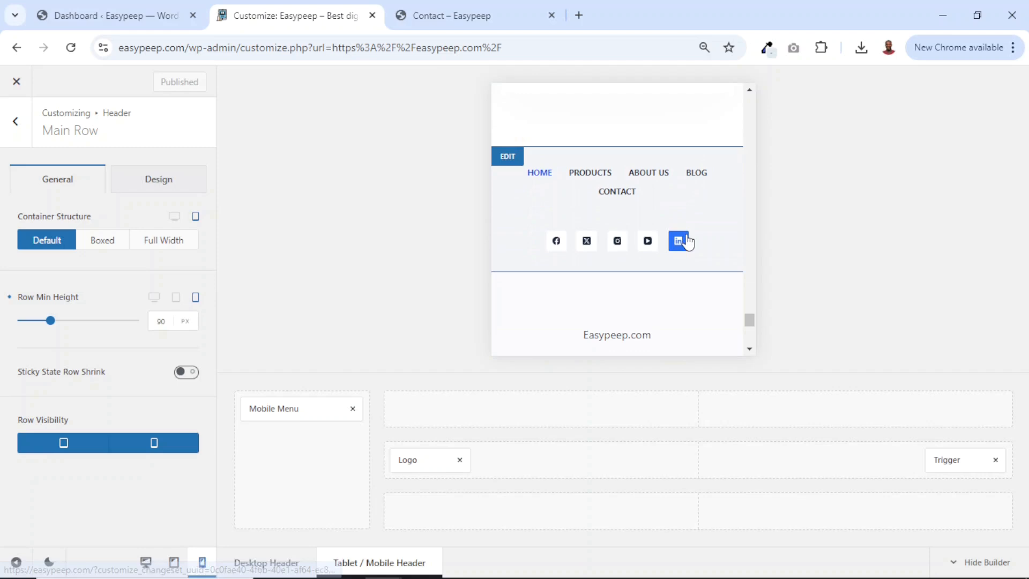
Publish the changes, close the Customizer, and scroll the live homepage.
click(173, 561)
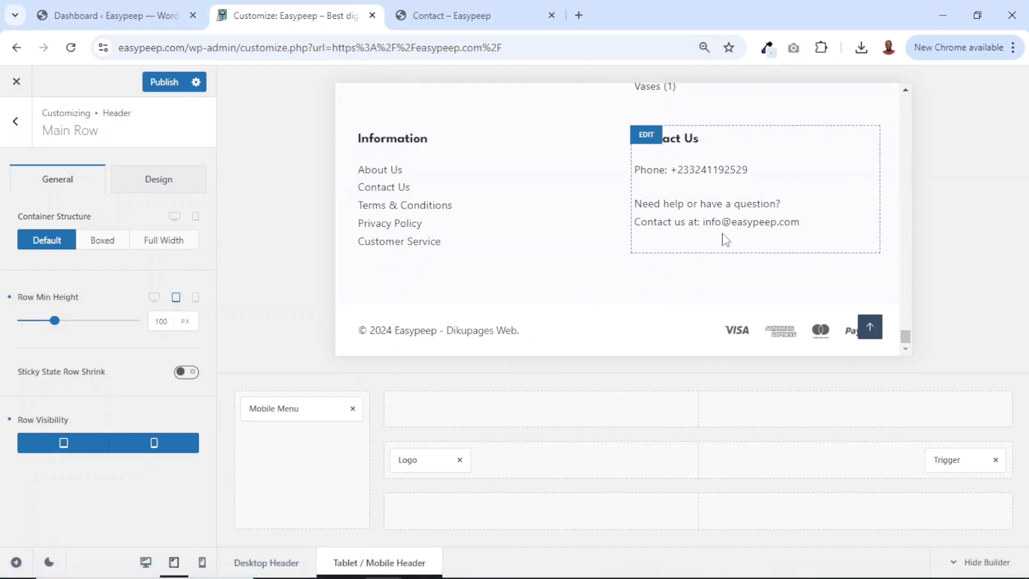
click(162, 86)
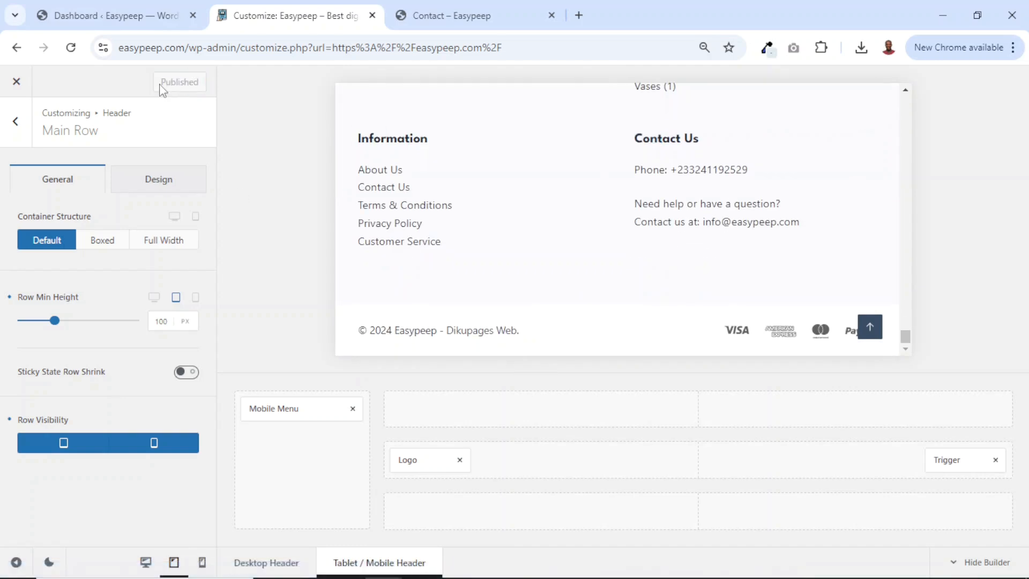
click(17, 83)
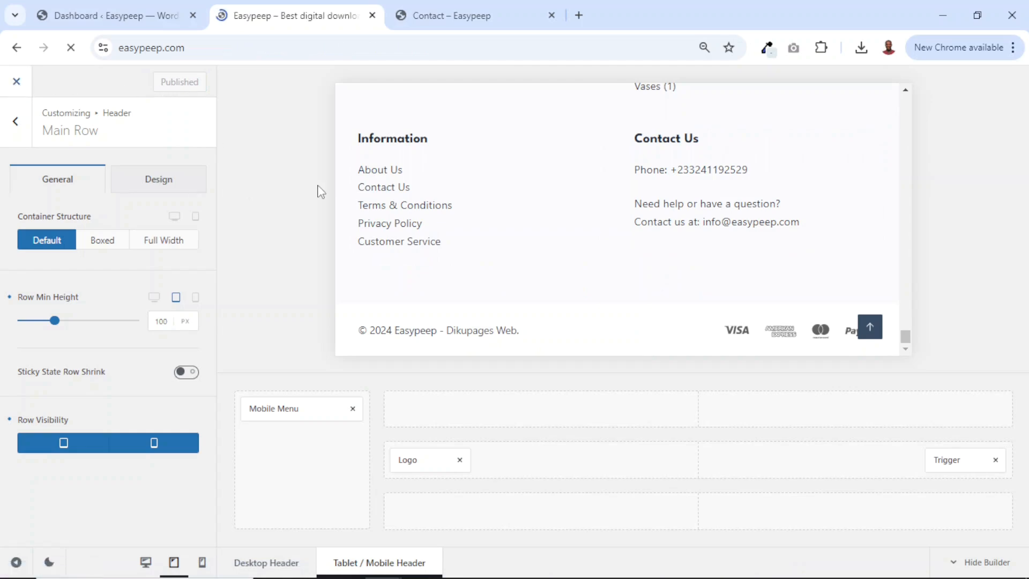
scroll(573, 307, down, 5)
scroll(572, 302, down, 20)
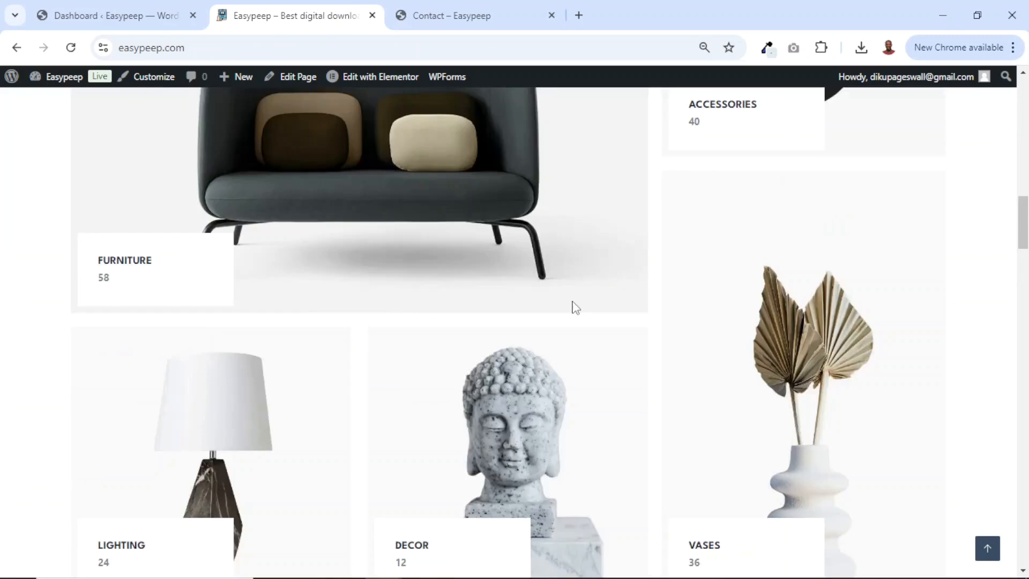
Review the live homepage from the hero section down to the footer.
scroll(575, 307, up, 10)
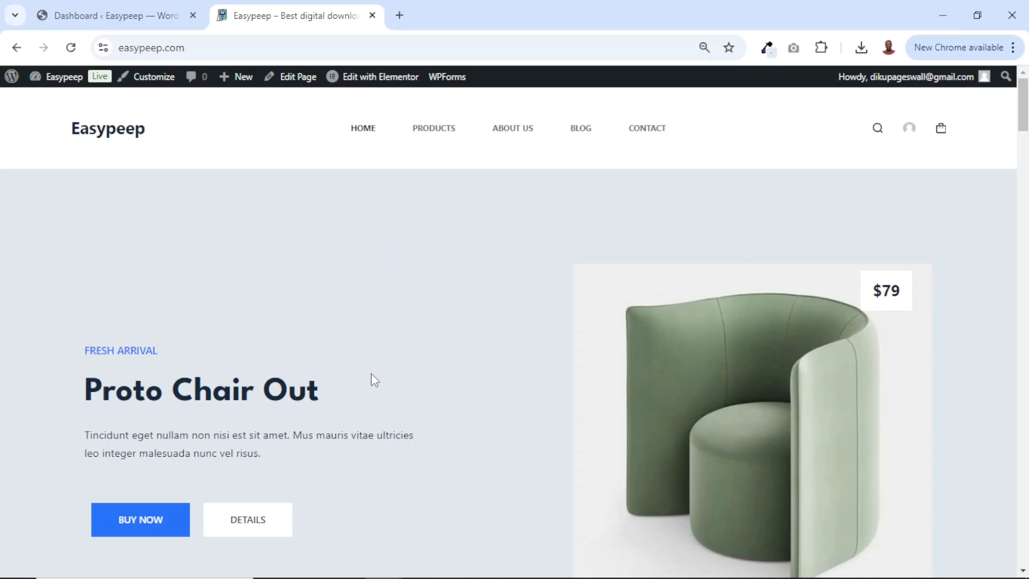
scroll(677, 321, down, 20)
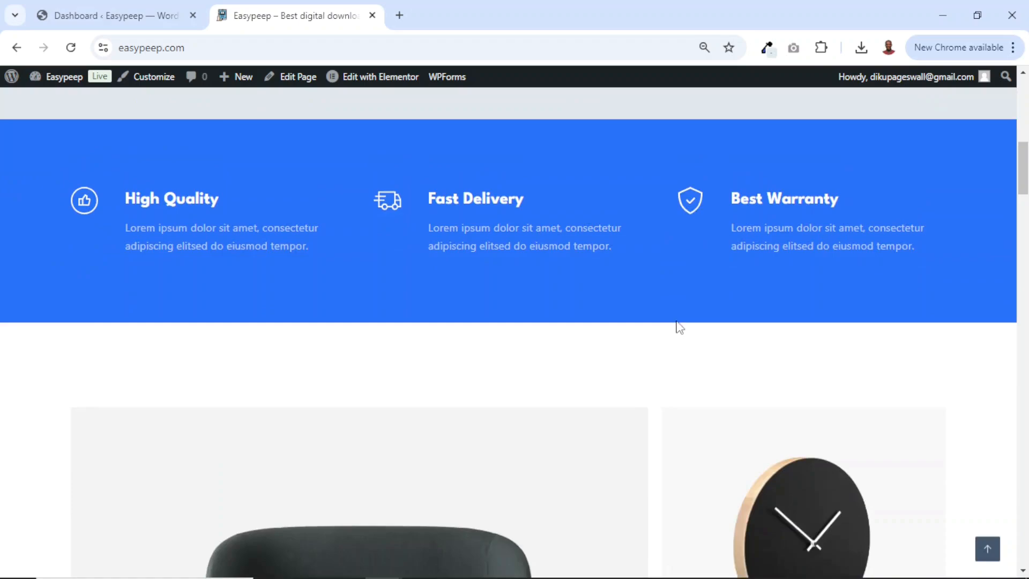
scroll(678, 328, down, 5)
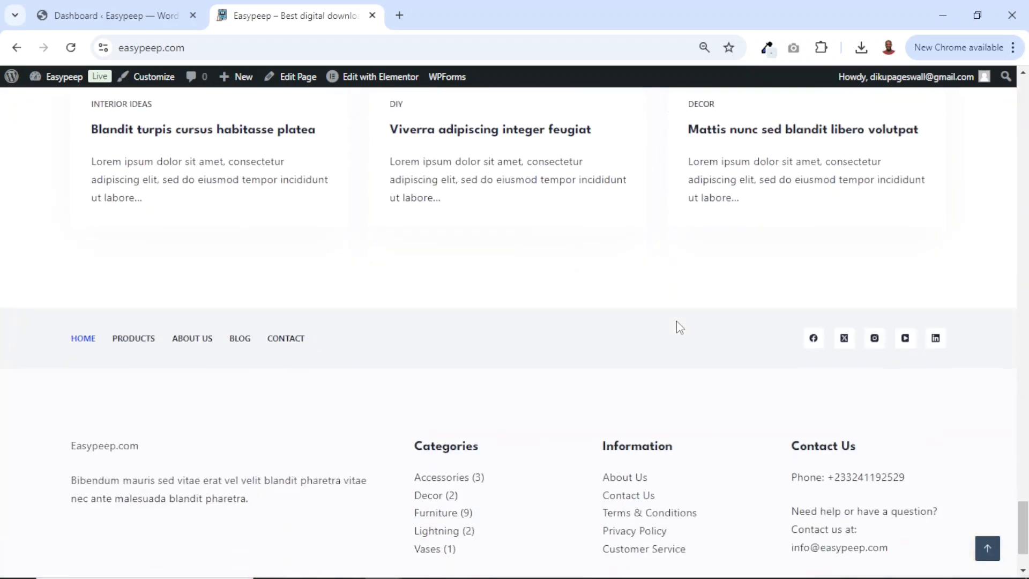
scroll(679, 328, up, 20)
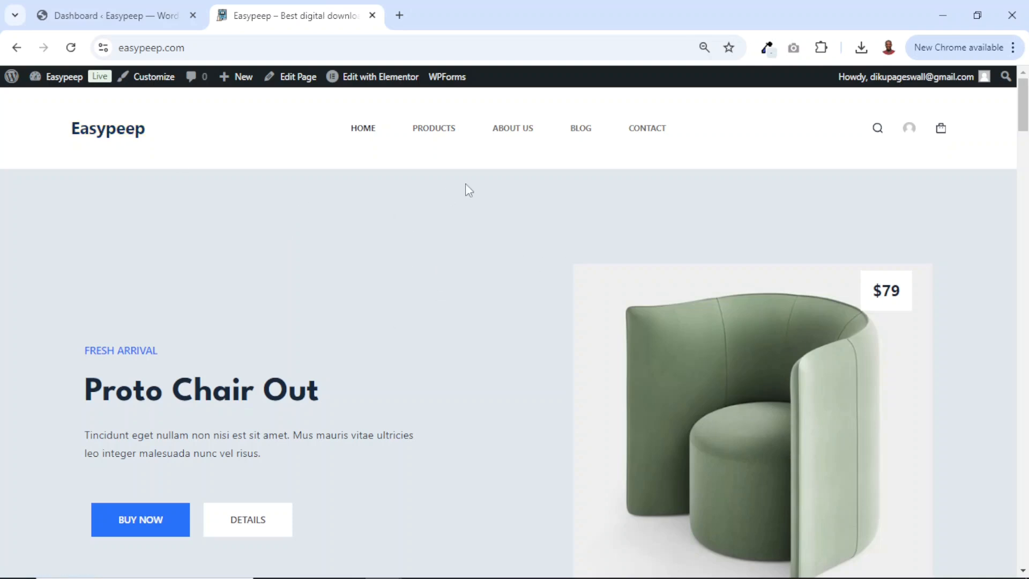
Open the homepage in Elementor, recreate the missing default kit from Elementor Tools, and return to the editor prompt.
click(380, 81)
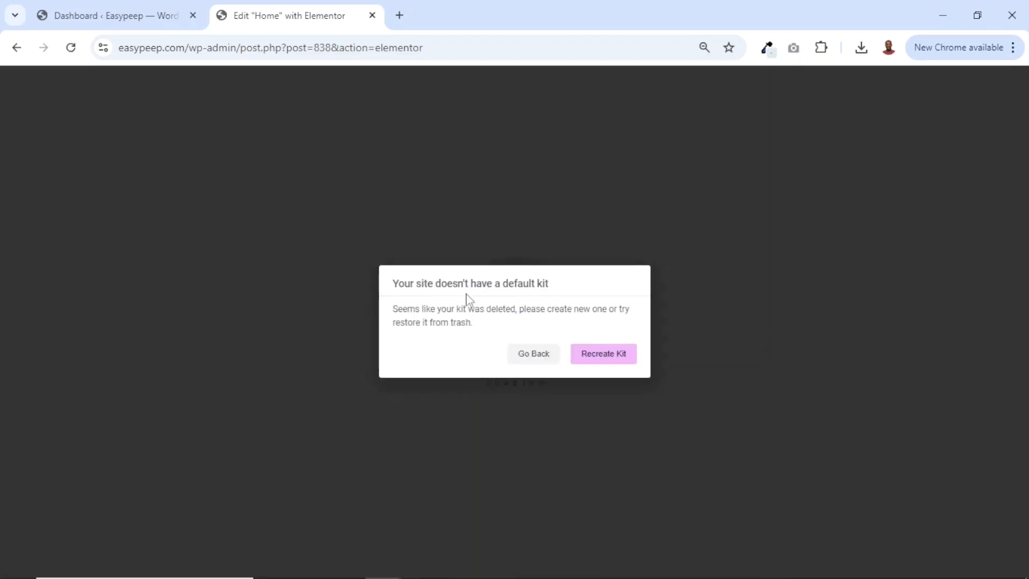
click(604, 363)
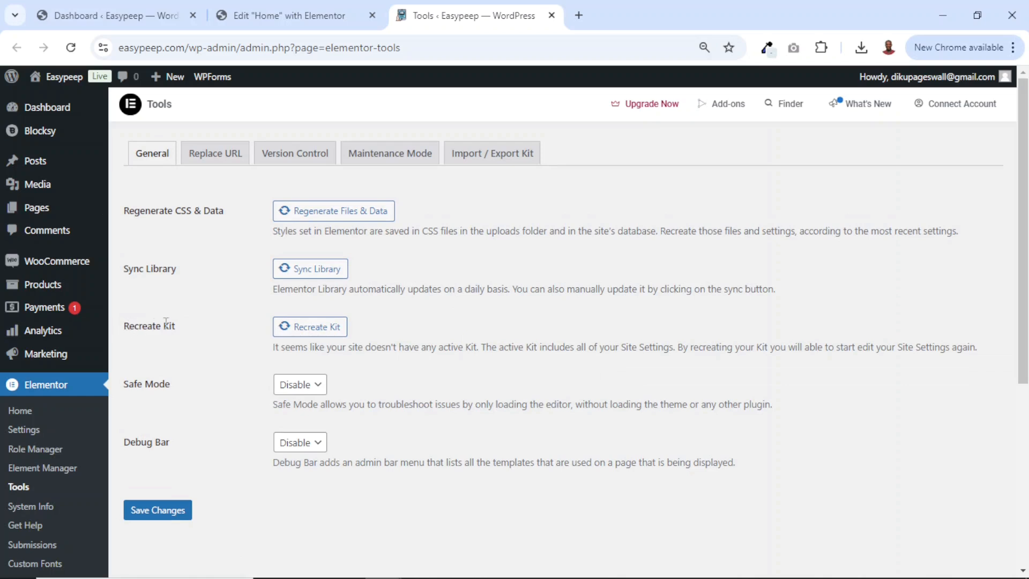
click(326, 334)
click(164, 520)
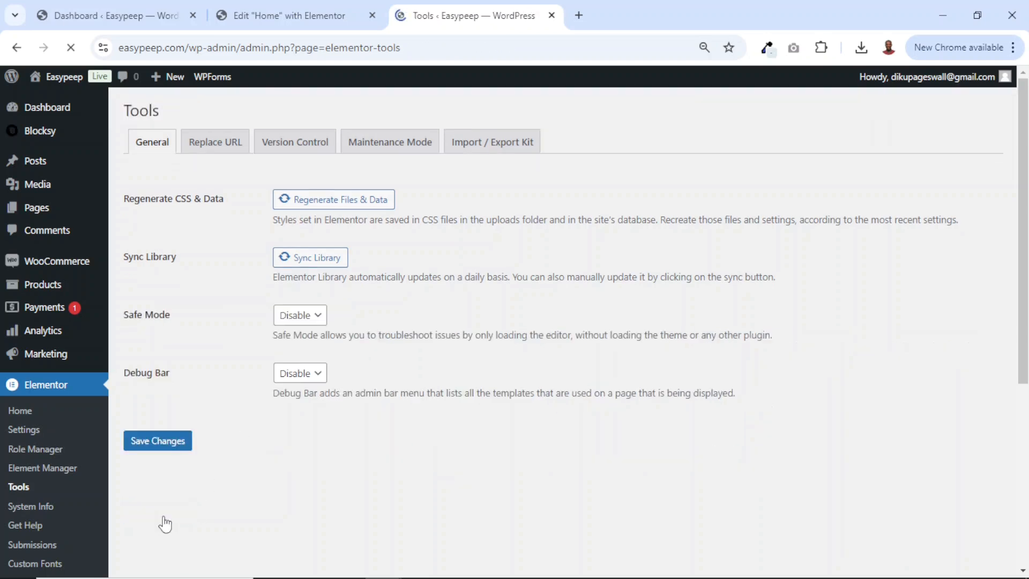
click(551, 14)
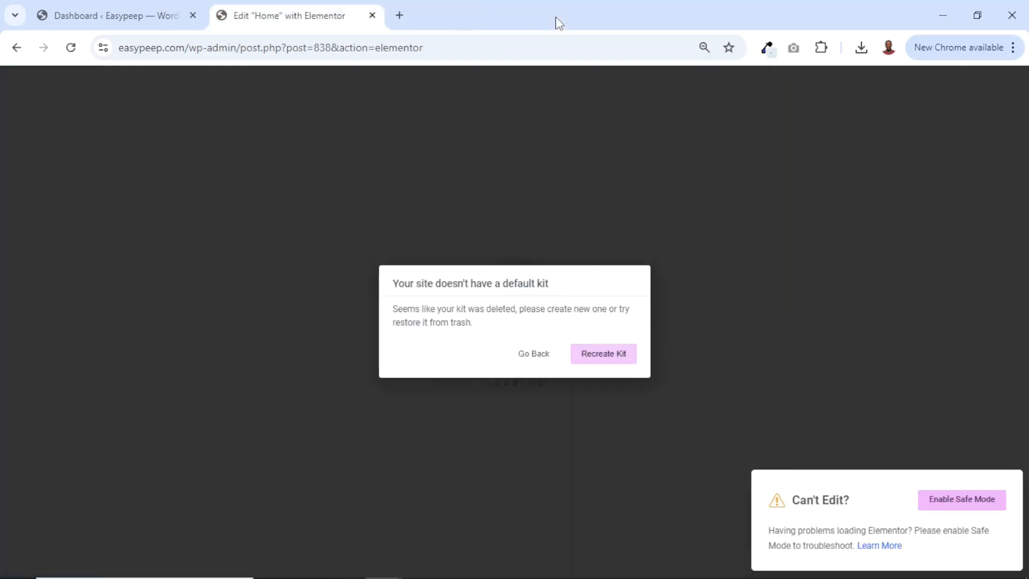
click(530, 354)
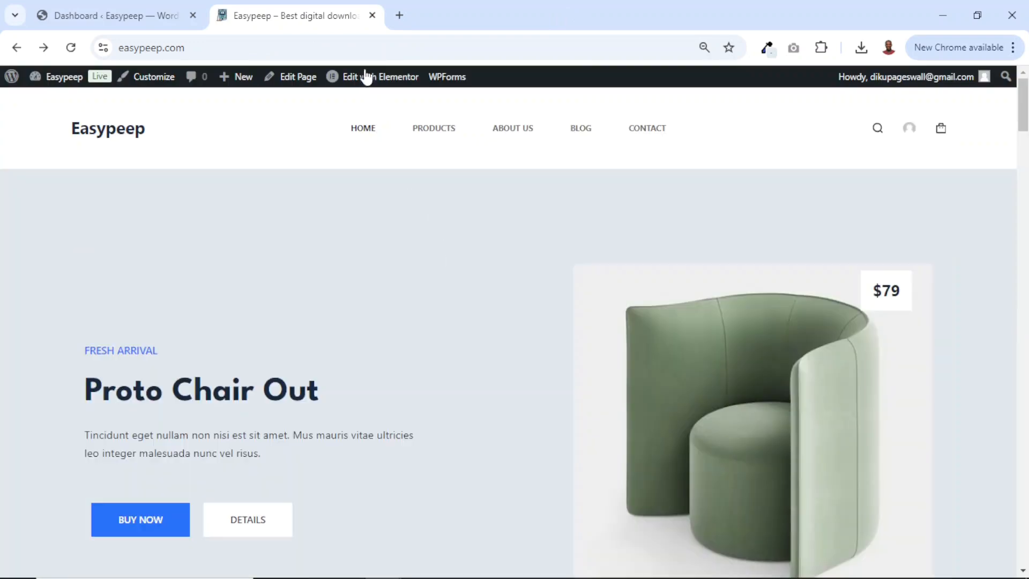
Open the homepage in the Elementor editor and delete the hero slider widget.
click(377, 82)
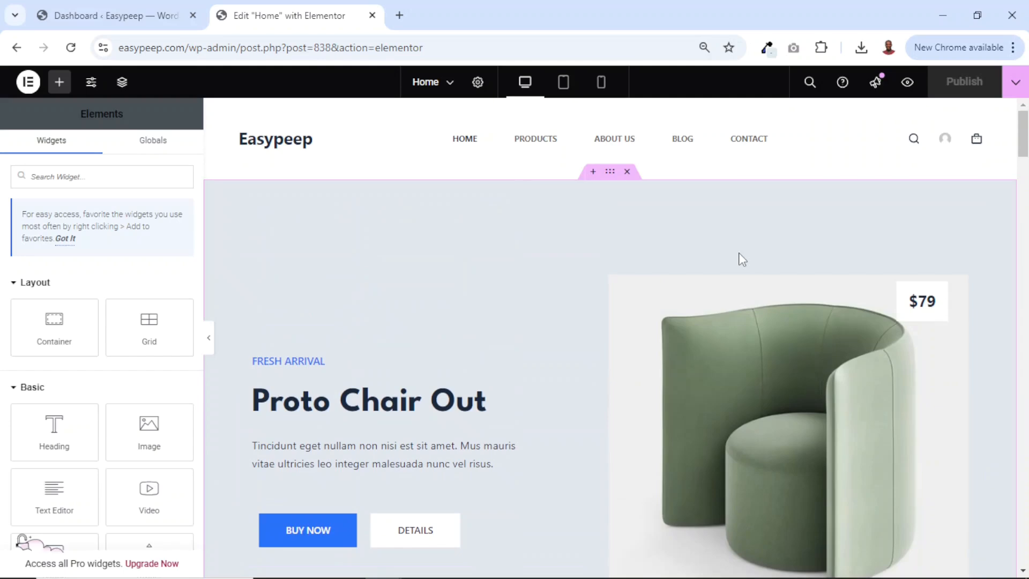
scroll(742, 259, down, 10)
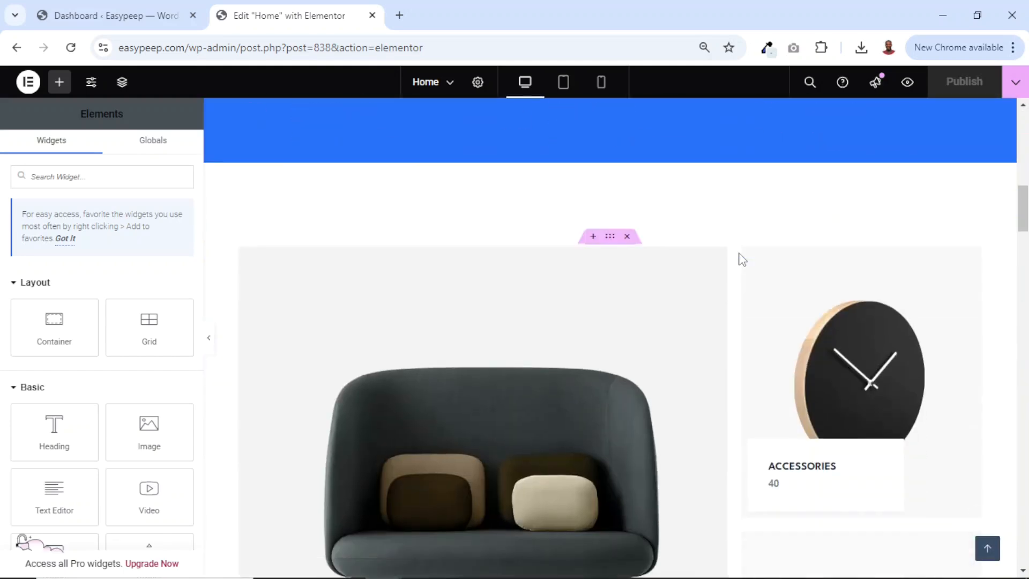
scroll(742, 259, up, 10)
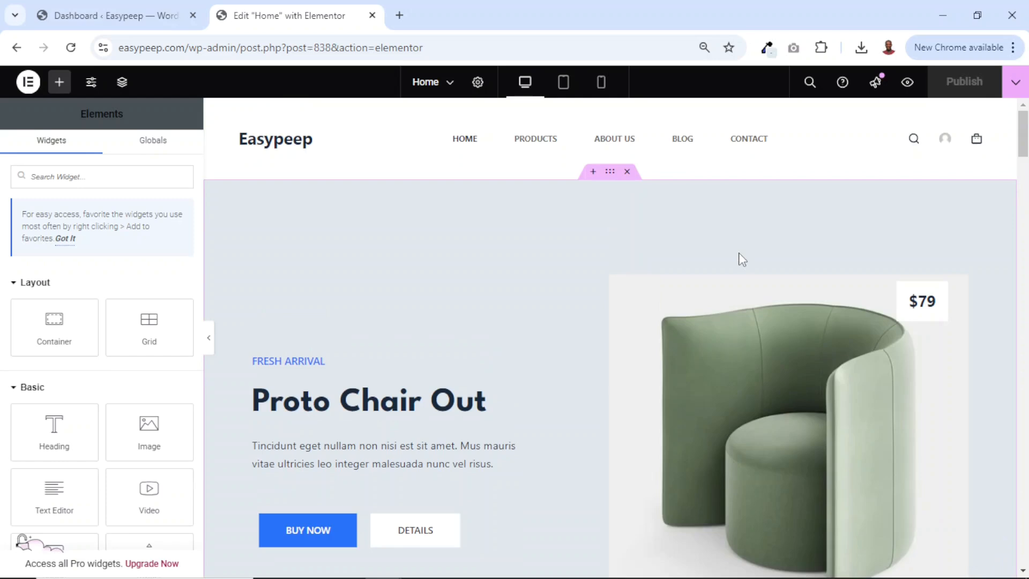
scroll(743, 259, down, 1)
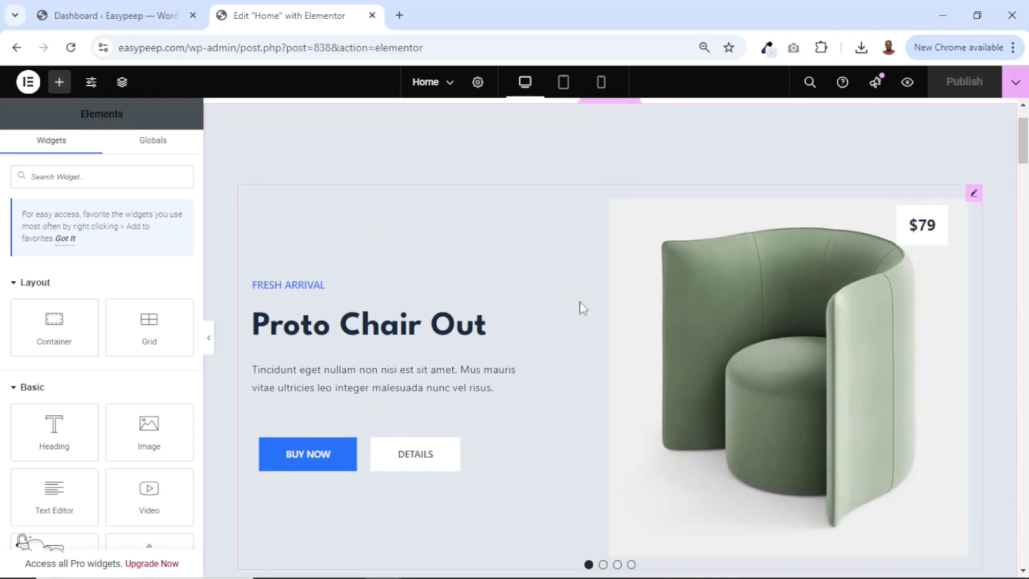
scroll(612, 322, down, 2)
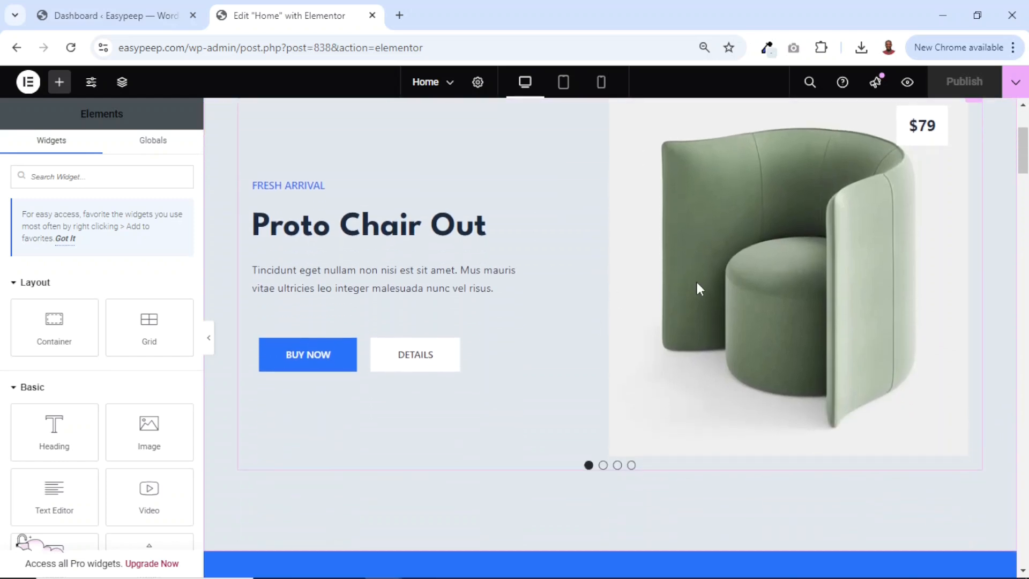
scroll(697, 284, up, 2)
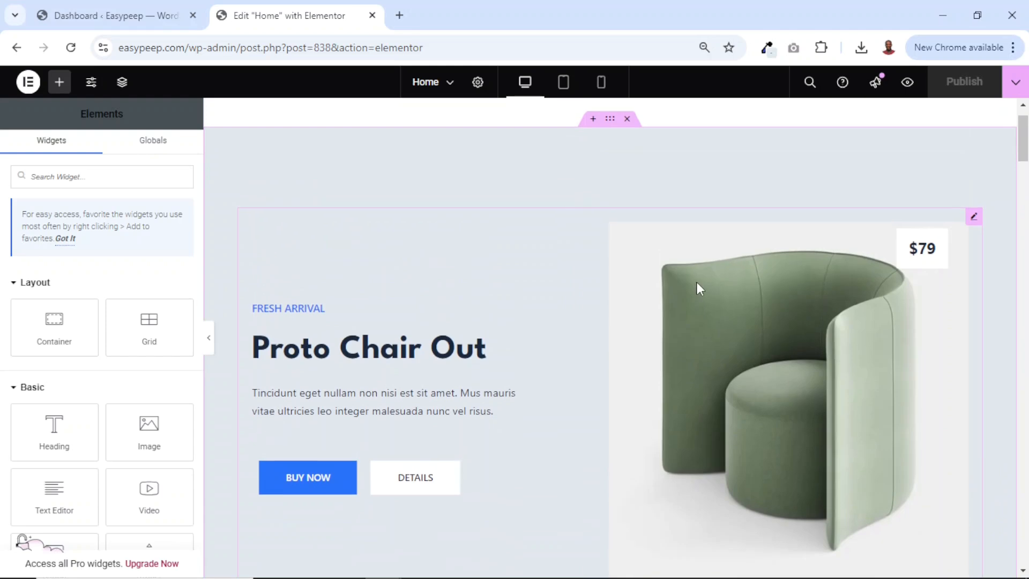
click(489, 258)
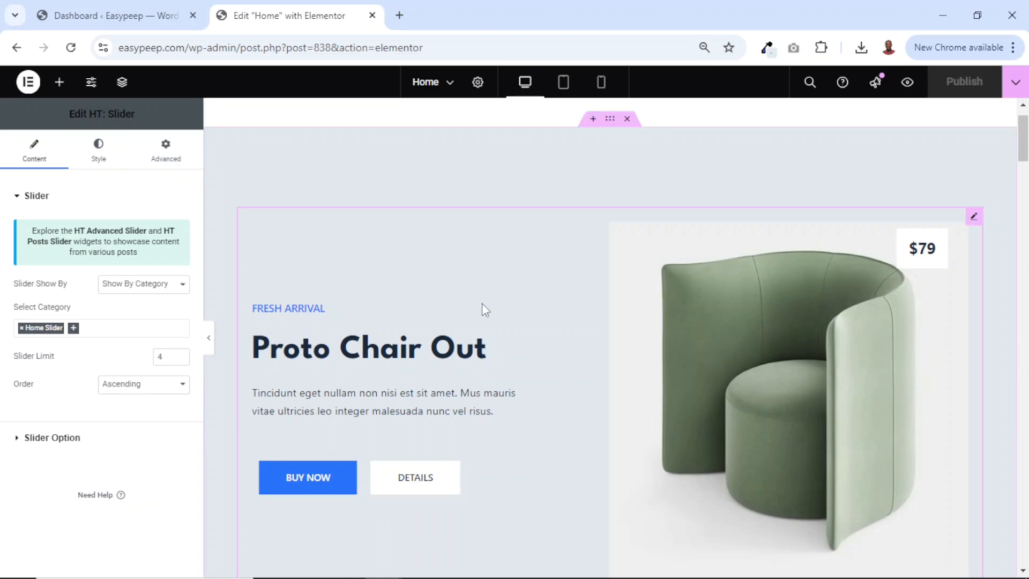
scroll(481, 303, down, 3)
scroll(481, 304, up, 3)
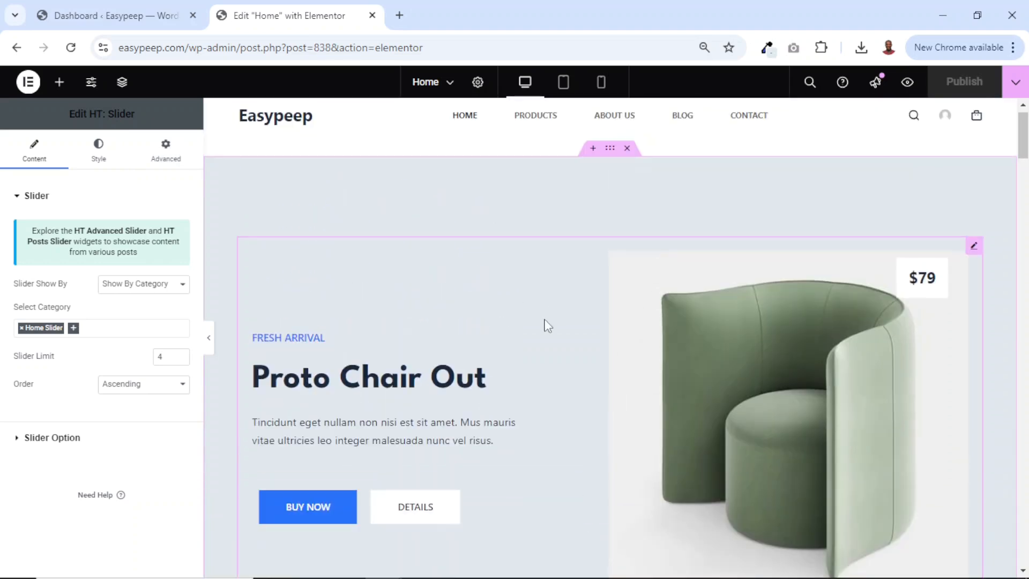
scroll(545, 324, down, 3)
scroll(547, 325, up, 4)
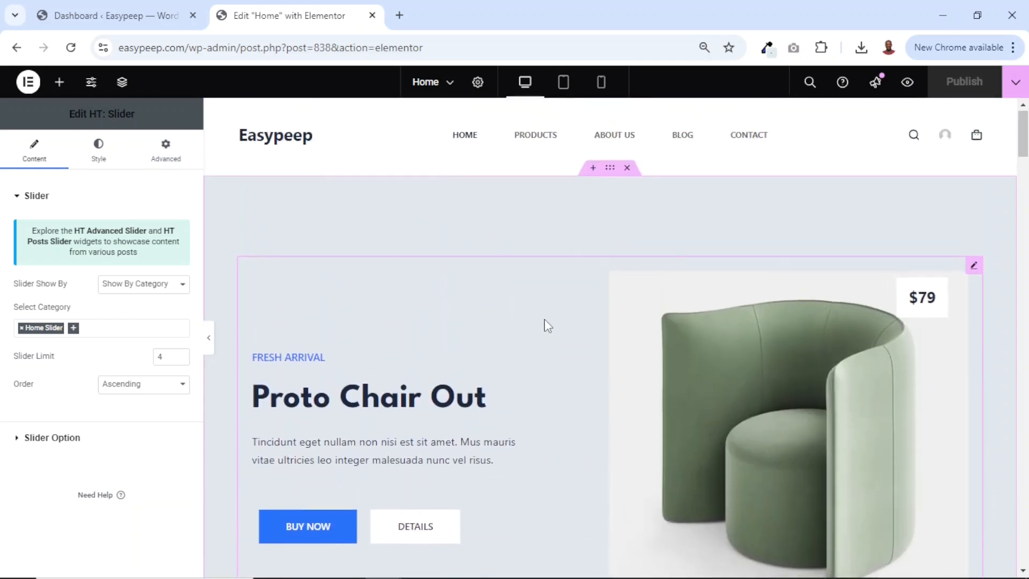
scroll(547, 325, down, 1)
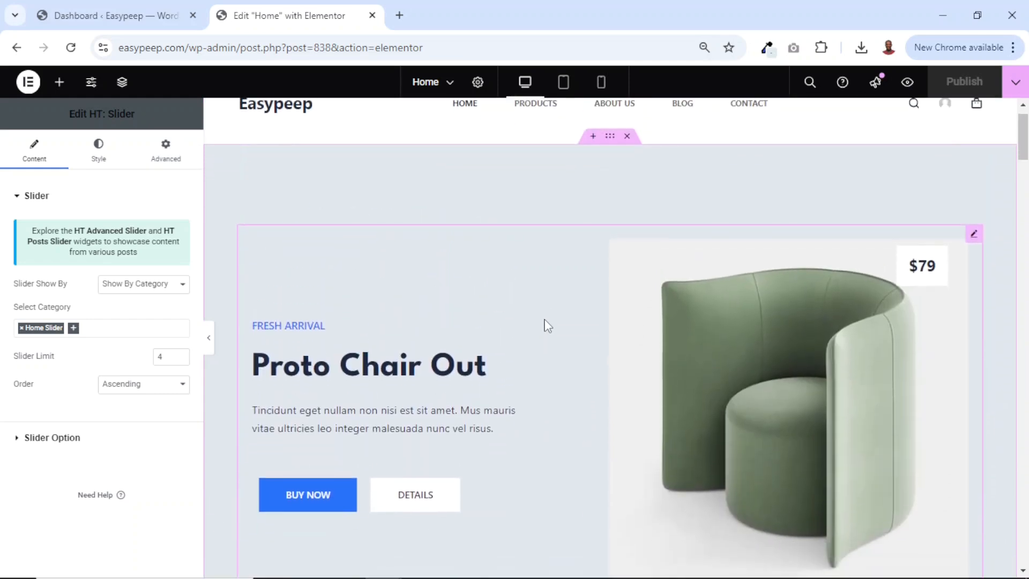
right_click(563, 284)
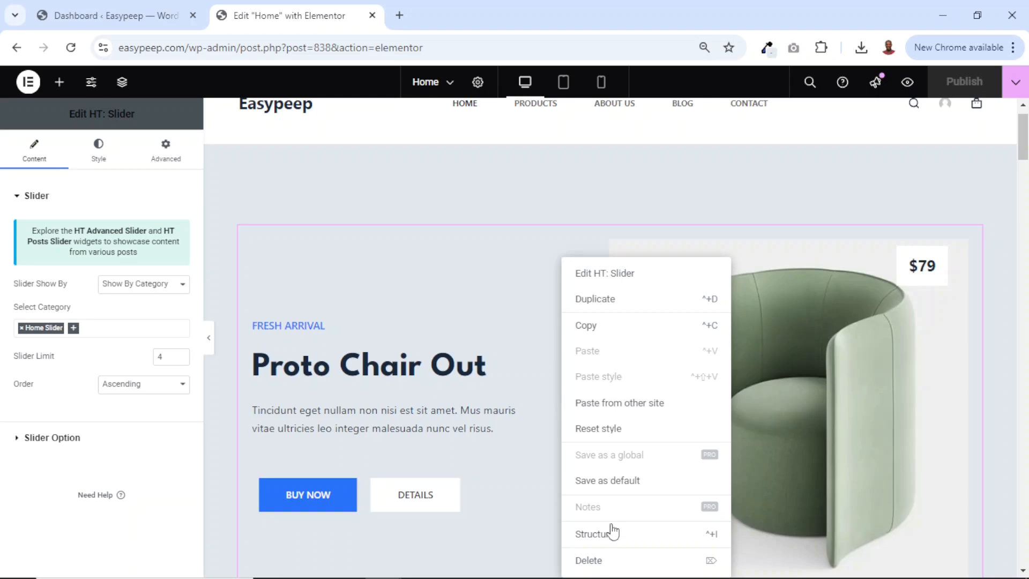
click(589, 561)
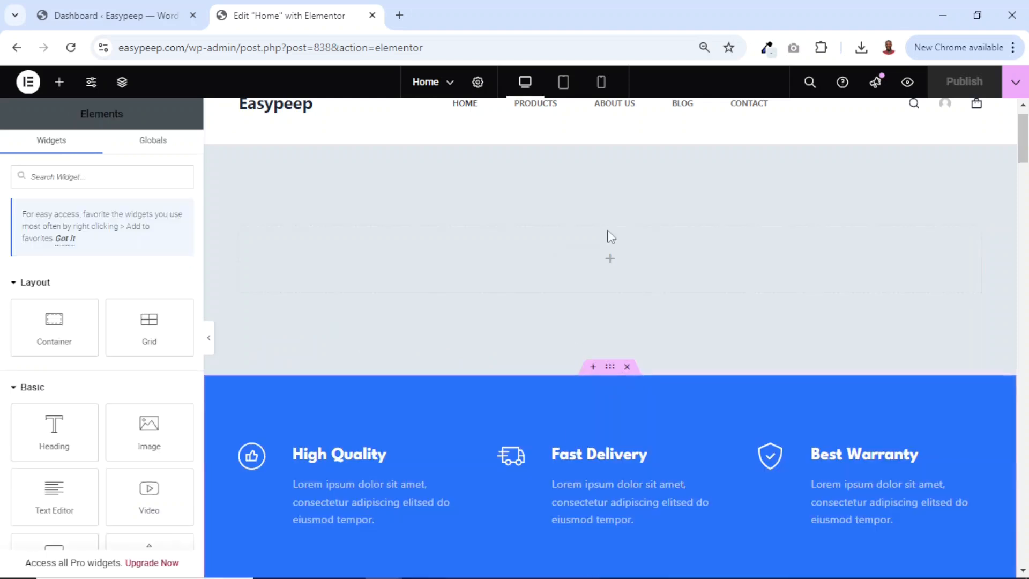
Add a Heading widget to the emptied section with the title "Welcome to Easypeep – Your Go-To Hub for Premium Digital Downloads!".
scroll(572, 283, up, 1)
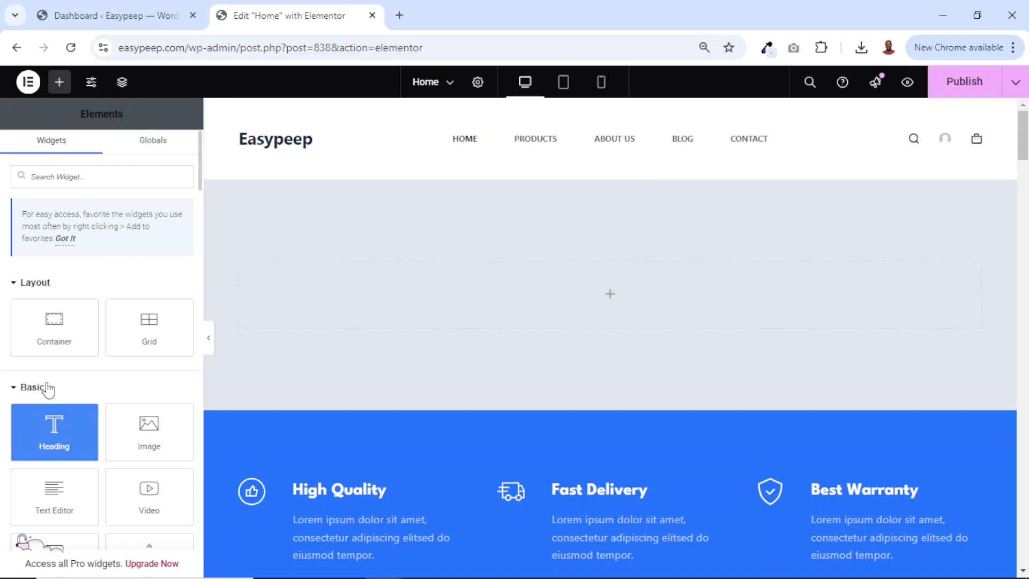
drag(50, 434, 574, 298)
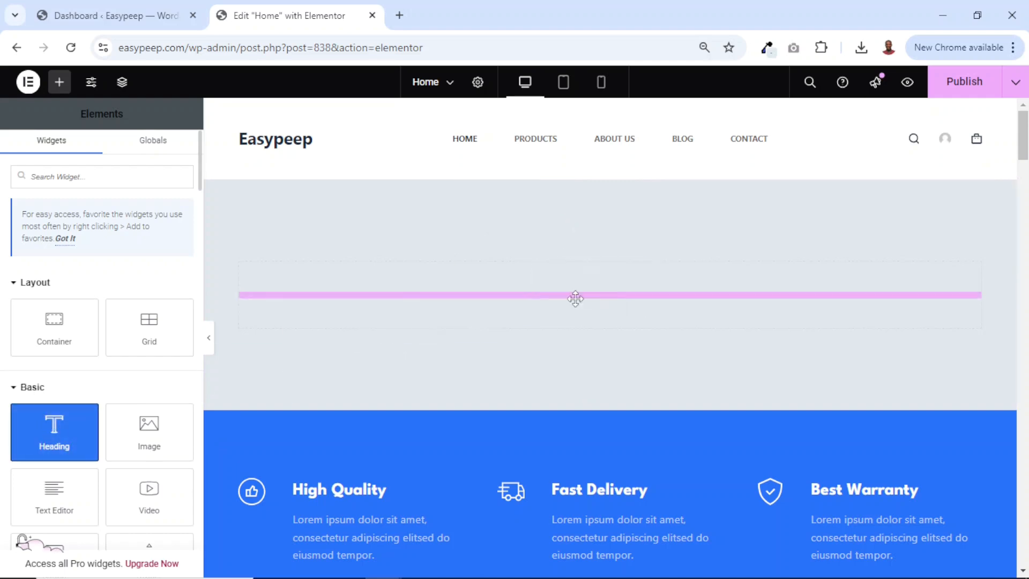
drag(130, 252, 1, 253)
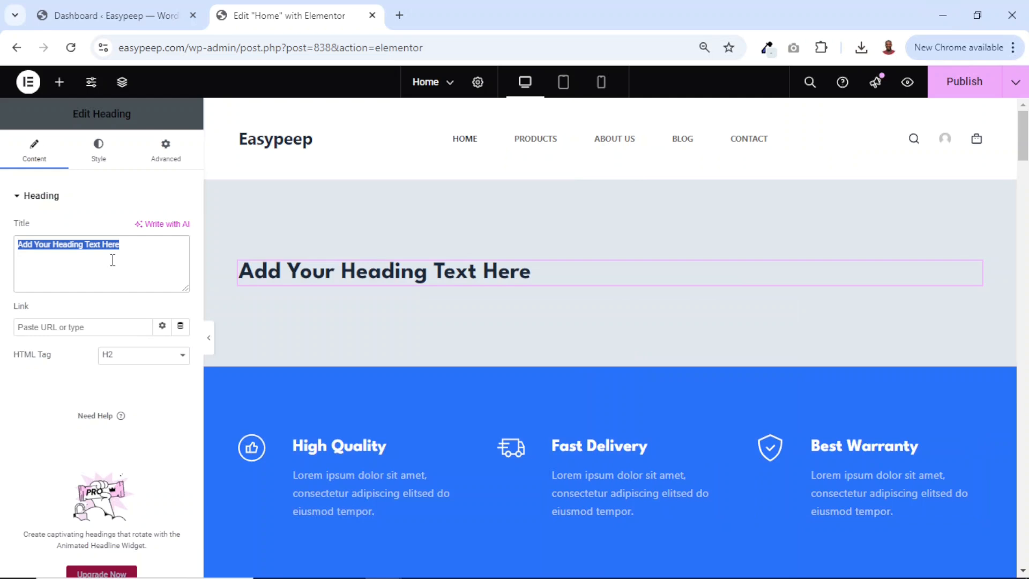
text(Welcome to Easypeep – Your Go-To Hub for Premium Digital Downloads!)
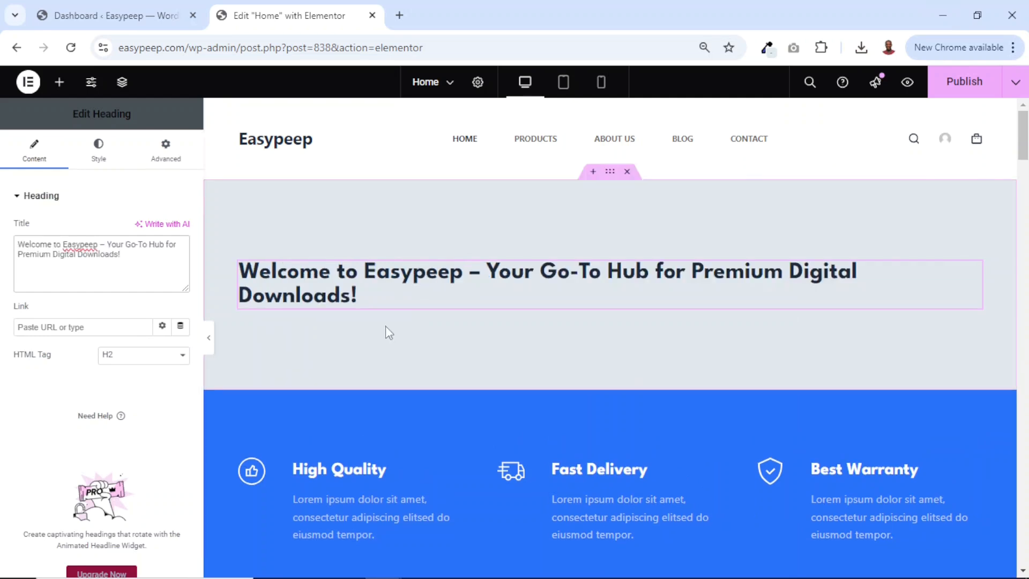
Center-align the heading and set its typography size to 50 px.
click(99, 159)
click(145, 237)
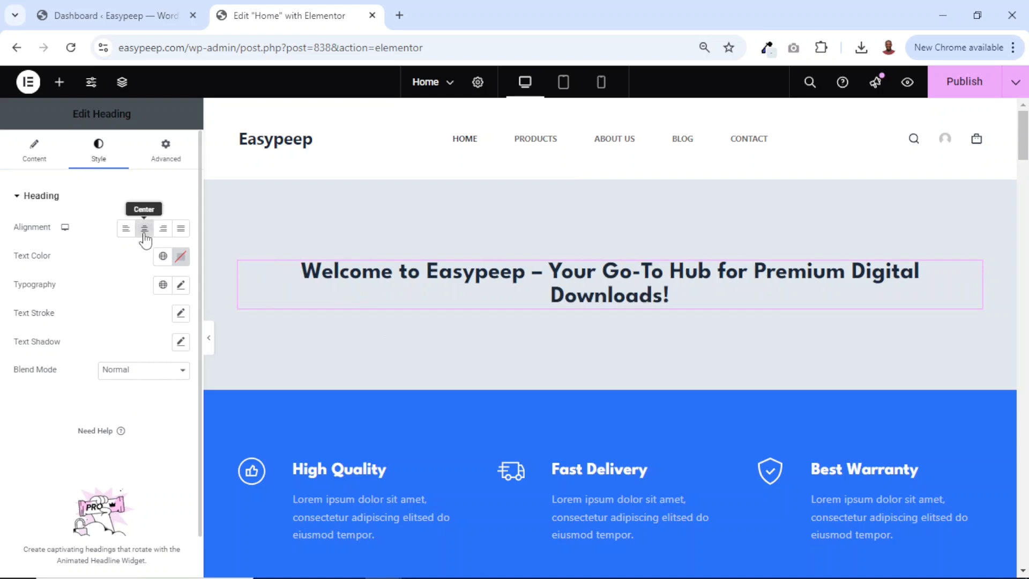
click(181, 286)
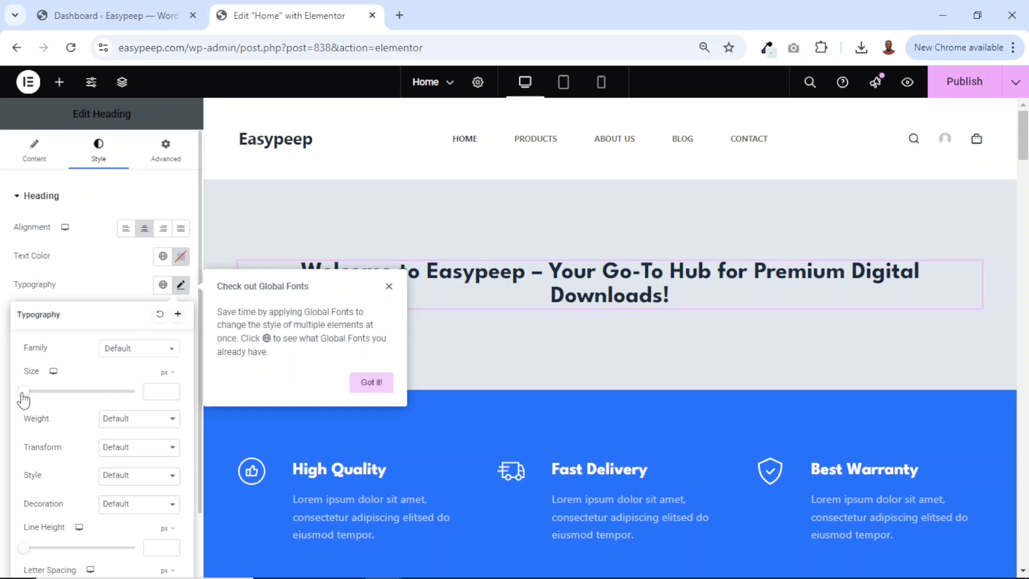
drag(26, 394, 52, 402)
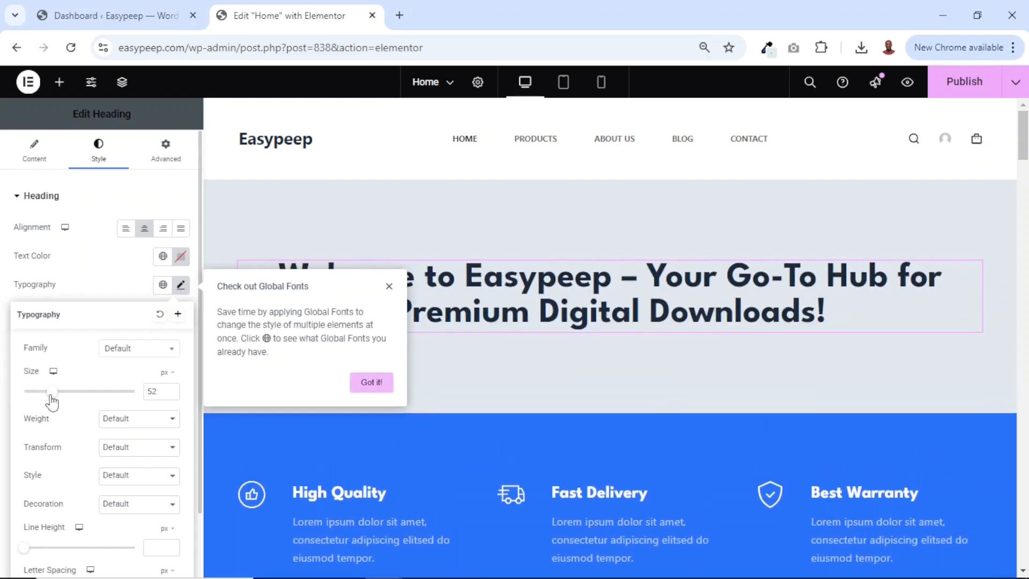
click(170, 395)
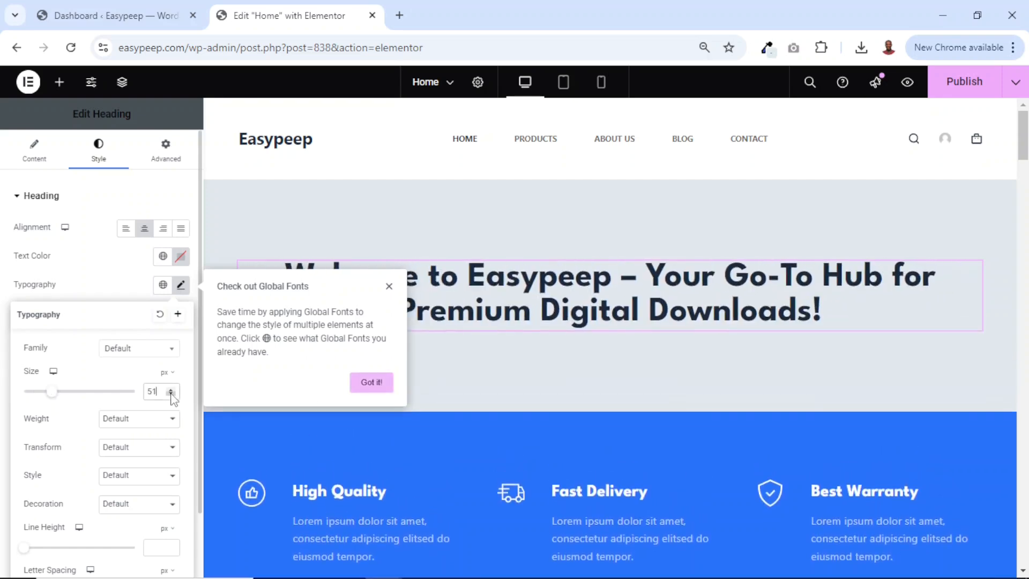
click(170, 394)
click(371, 387)
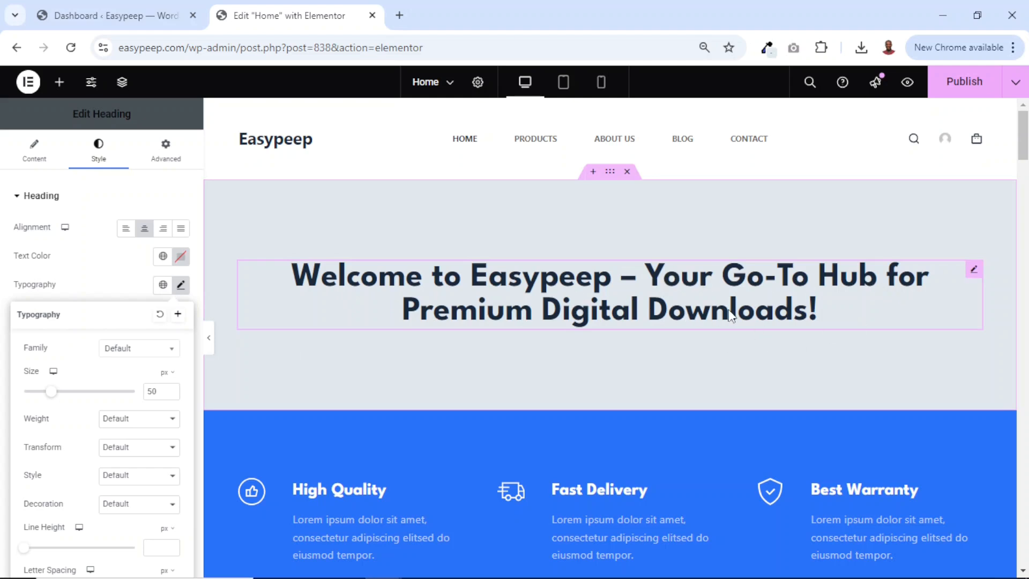
Duplicate the main heading and shorten the upper copy's title to "Welcome to Easypeep".
right_click(497, 295)
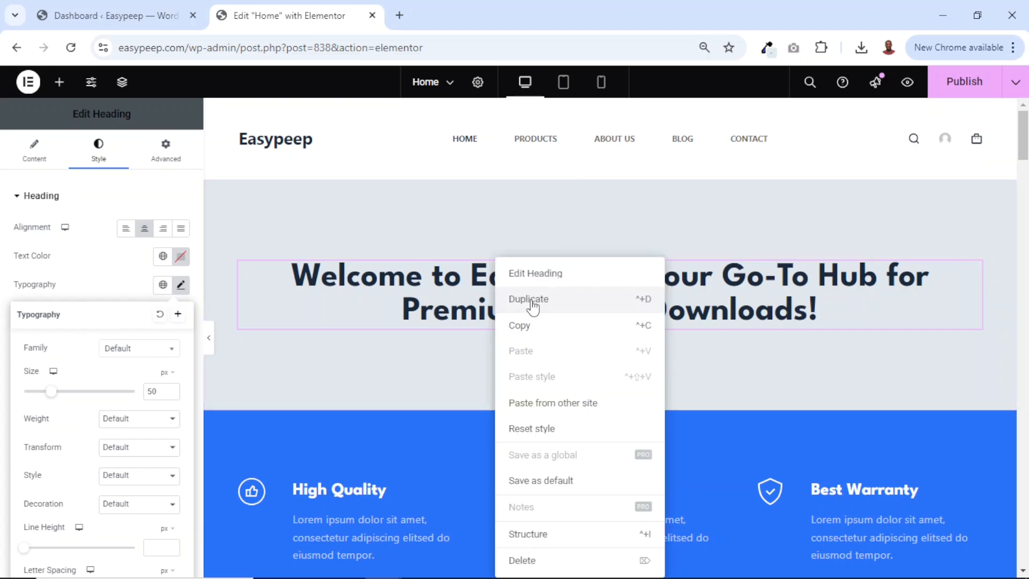
click(532, 304)
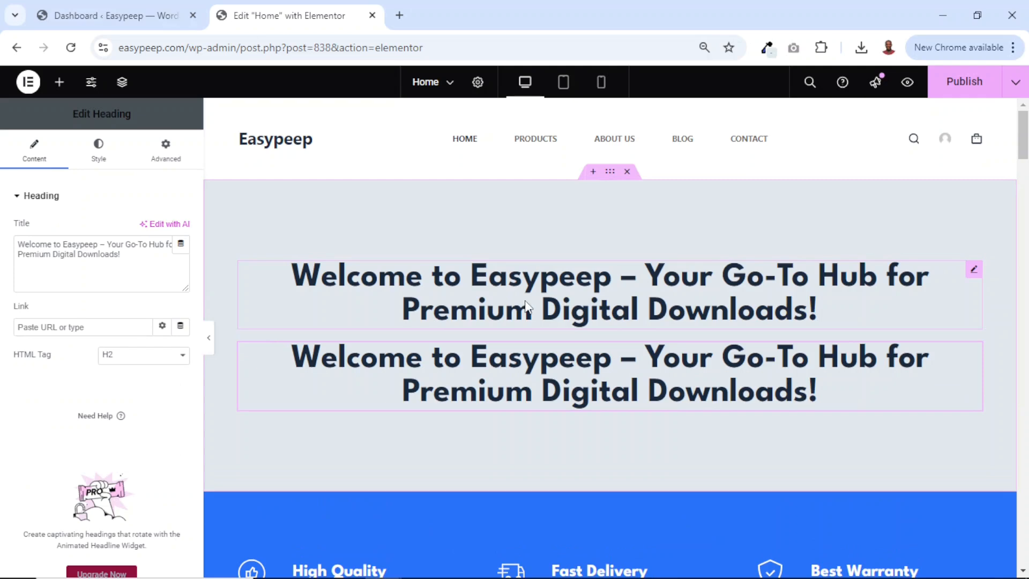
click(525, 307)
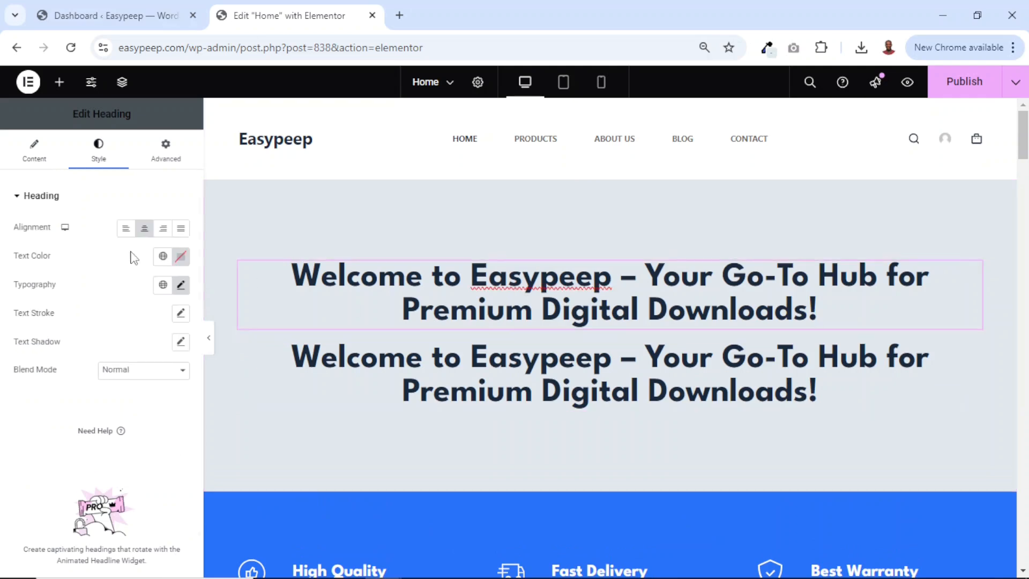
click(35, 155)
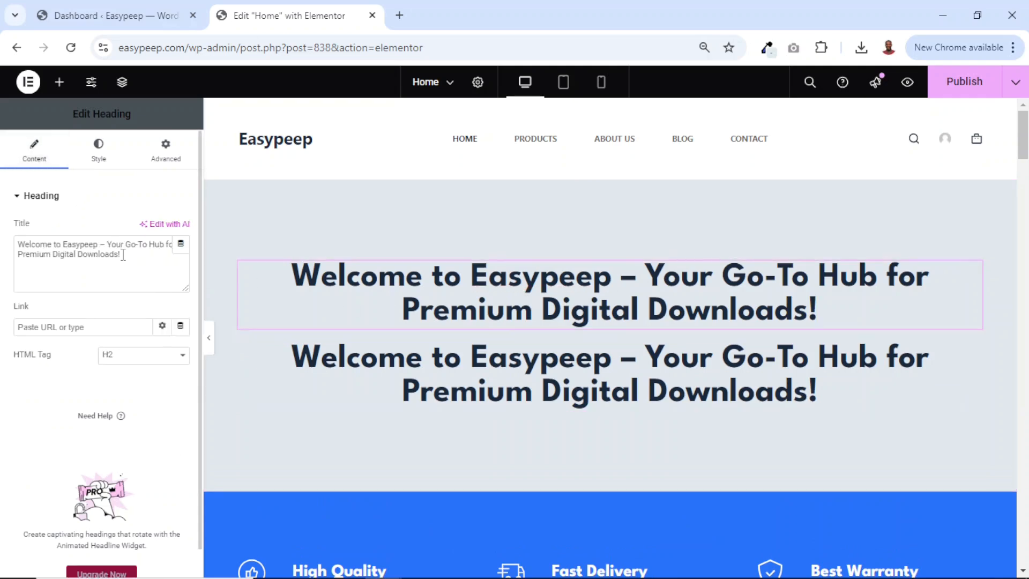
drag(120, 255, 100, 242)
key(BackSpace)
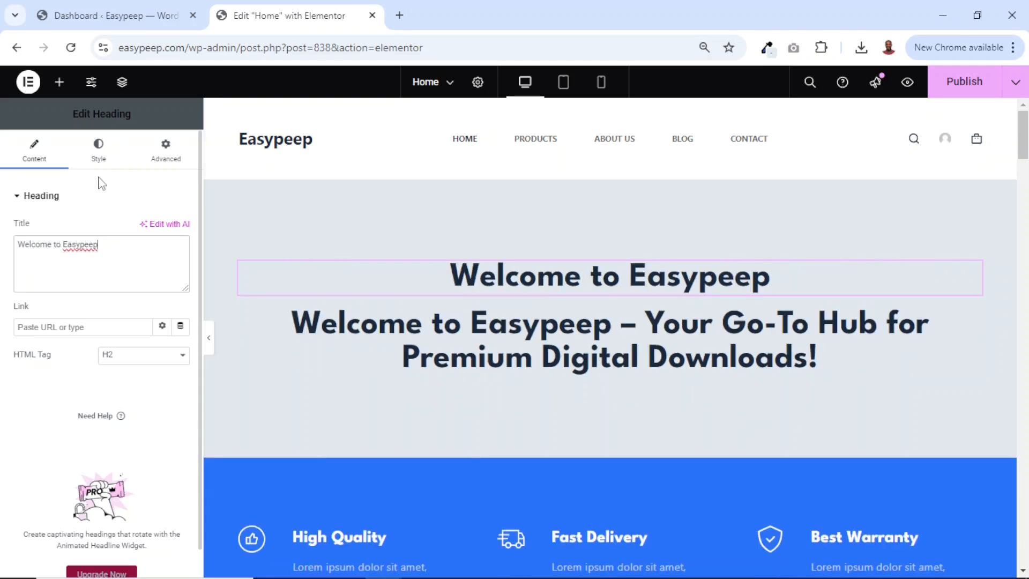
Set the small "Welcome to Easypeep" heading's typography size to 25 px.
click(99, 158)
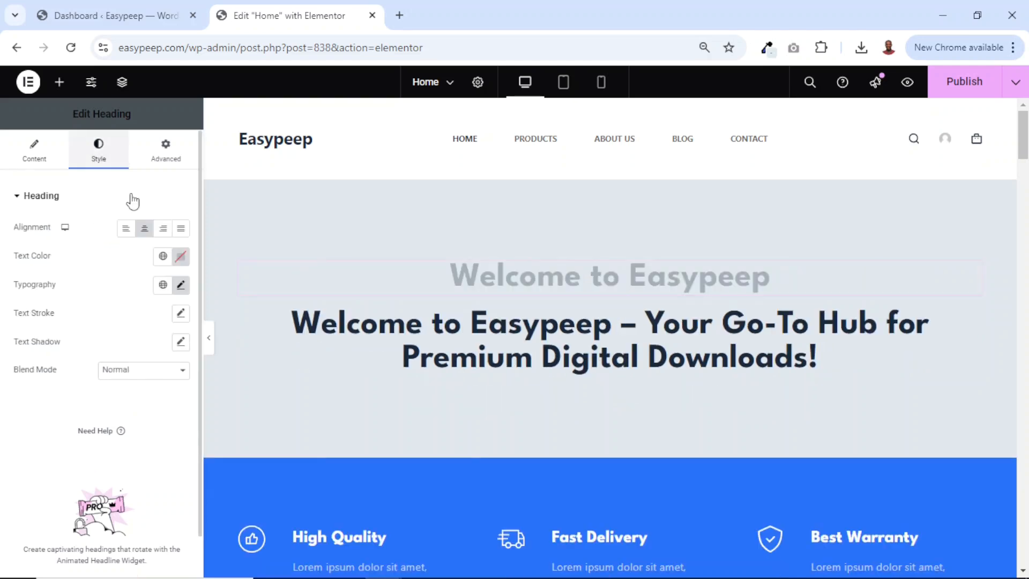
click(181, 285)
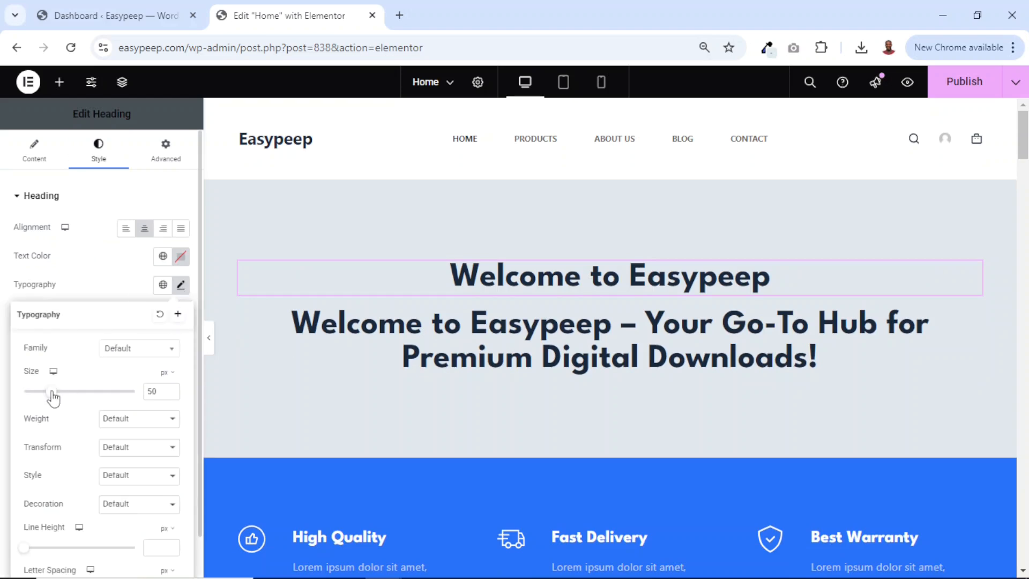
drag(51, 397, 37, 396)
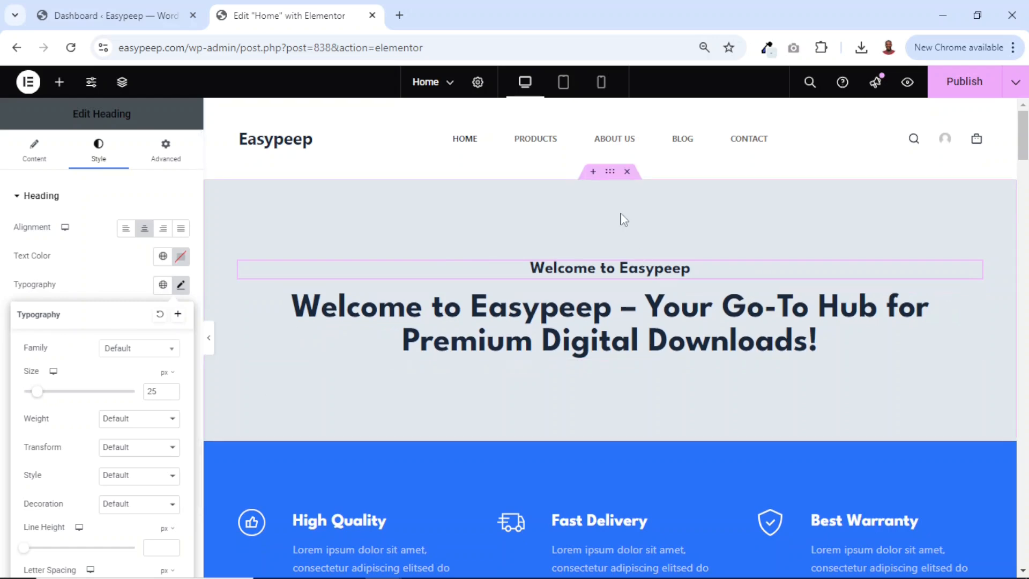
Add a center-aligned Text Editor paragraph below the main heading, beginning "At Easypeep, we make it easy for you to access…".
click(59, 83)
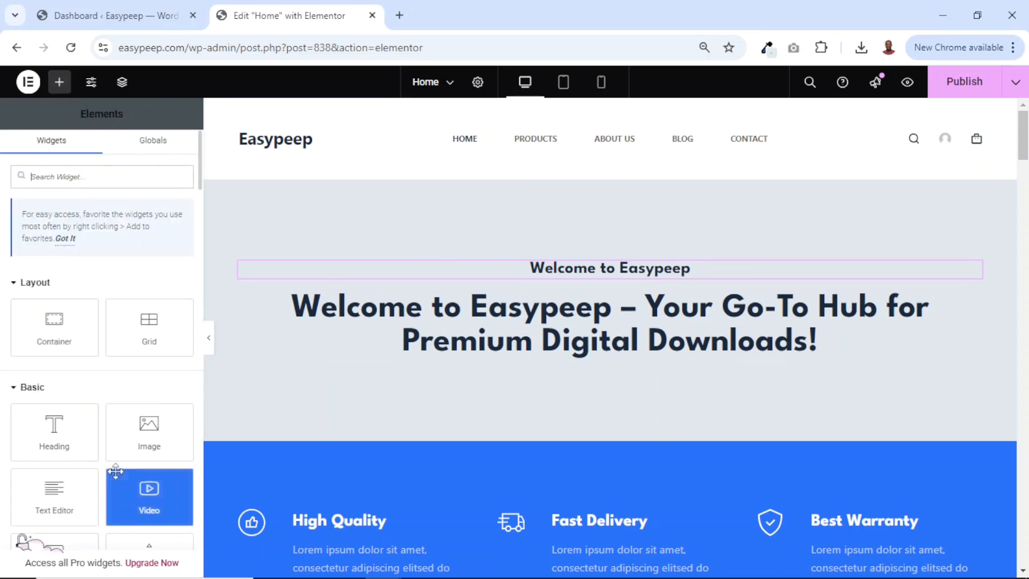
drag(51, 496, 548, 348)
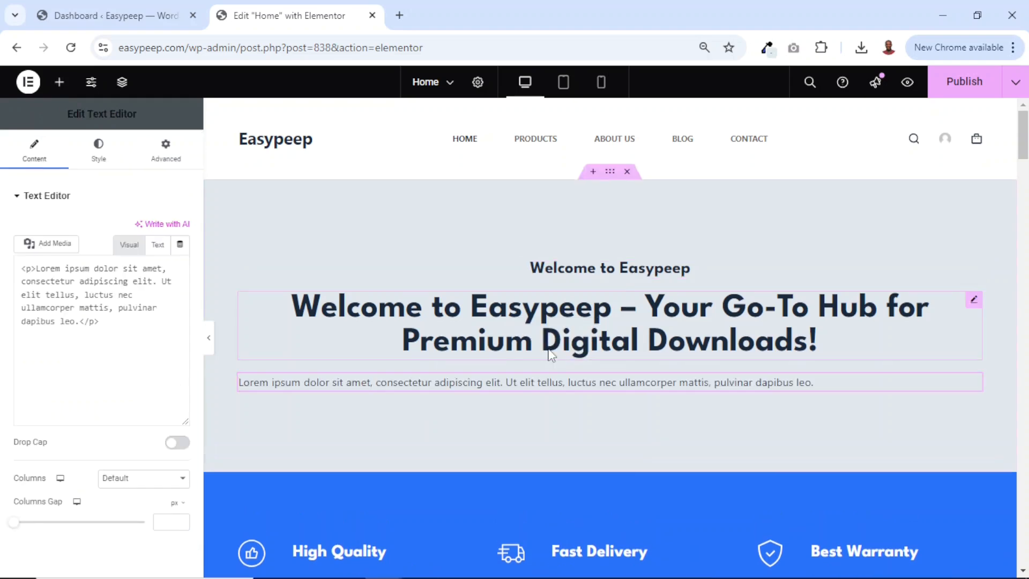
click(165, 368)
drag(165, 368, 1, 314)
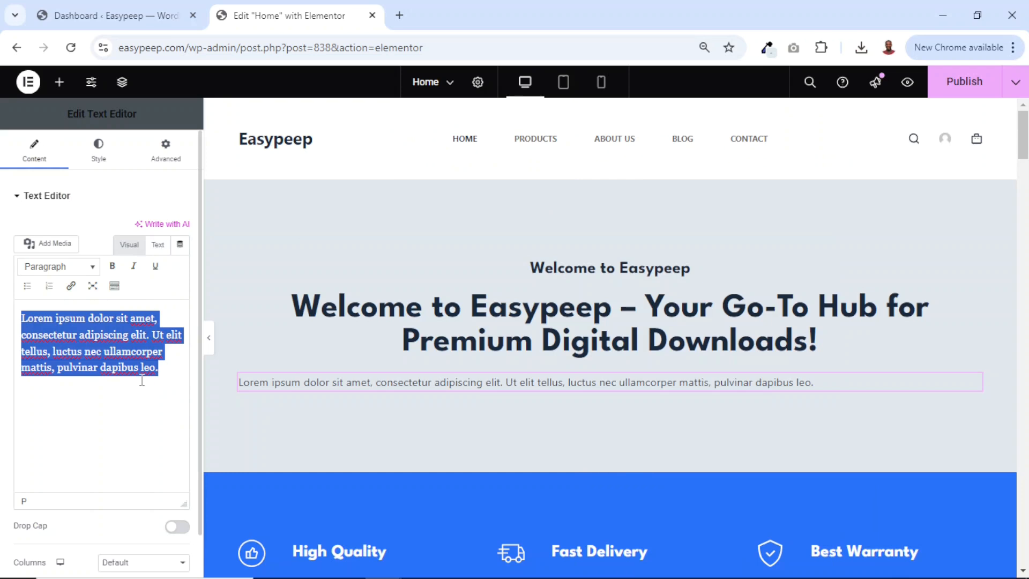
text(At Easypeep, we make it easy for you to access a wide range of high-quality digital templates designed to elevate your projects.)
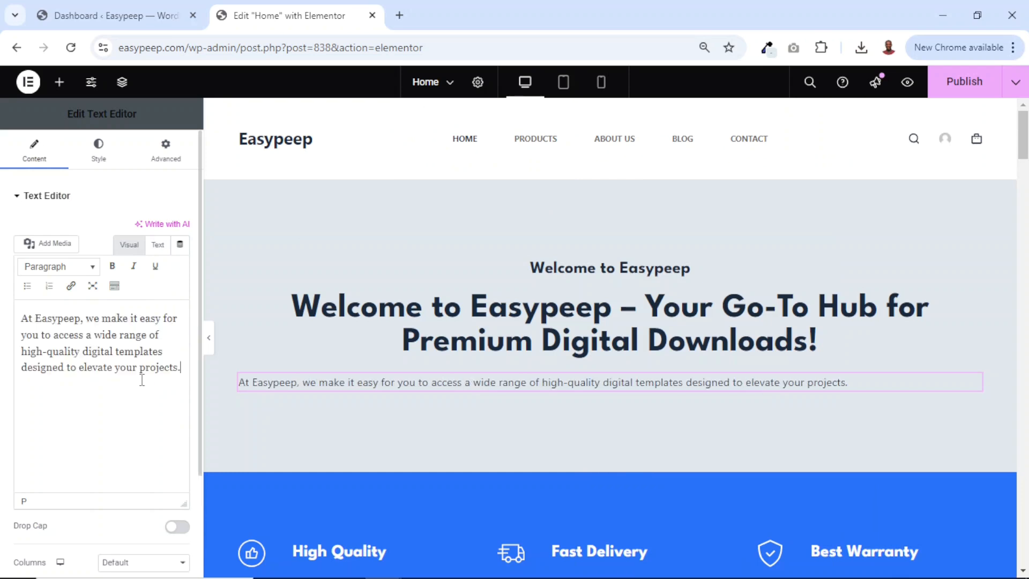
click(98, 153)
click(143, 233)
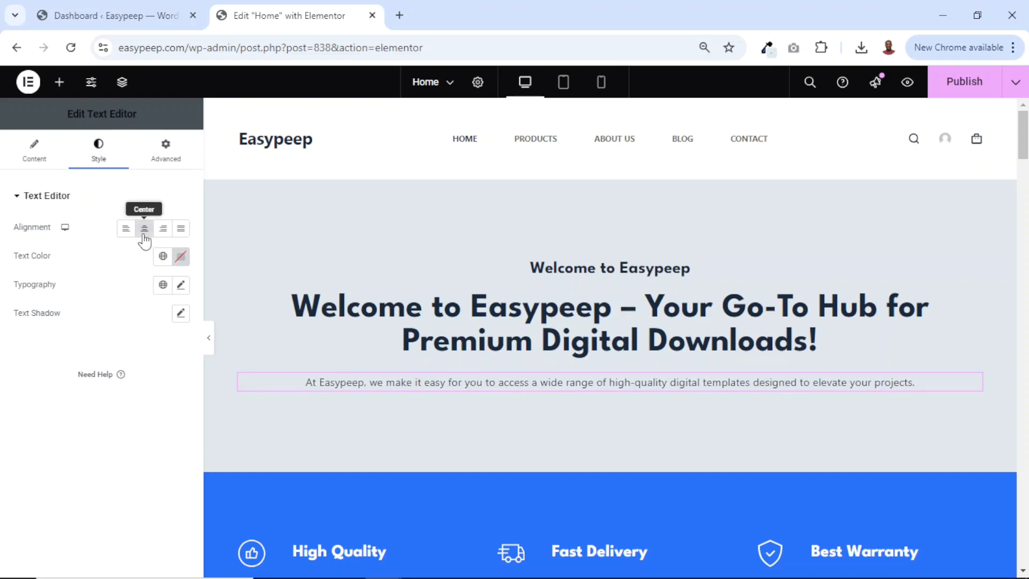
Add a Button widget below the paragraph and set its text to "SHOP NOW".
click(59, 83)
scroll(99, 266, down, 2)
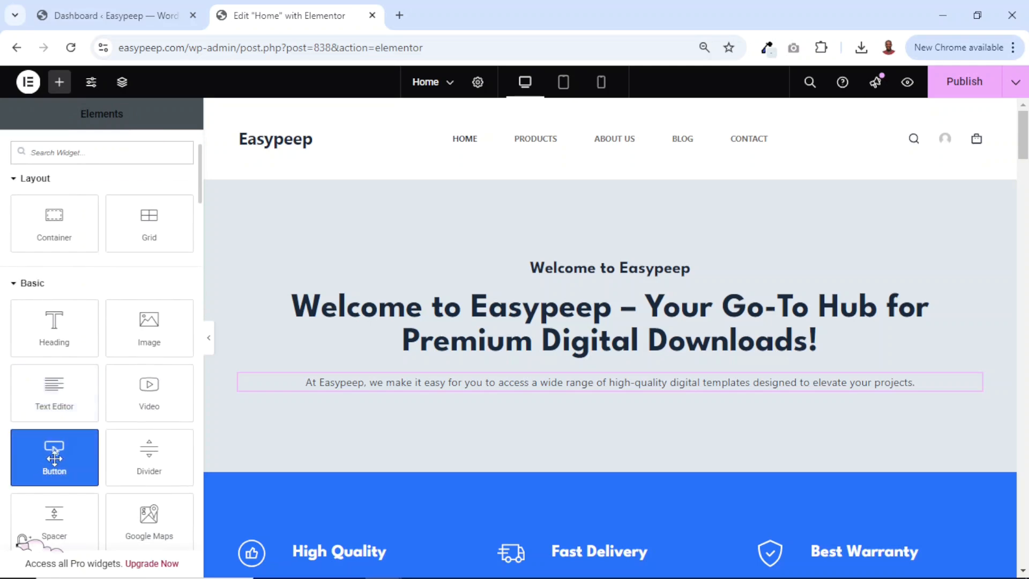
drag(54, 456, 579, 392)
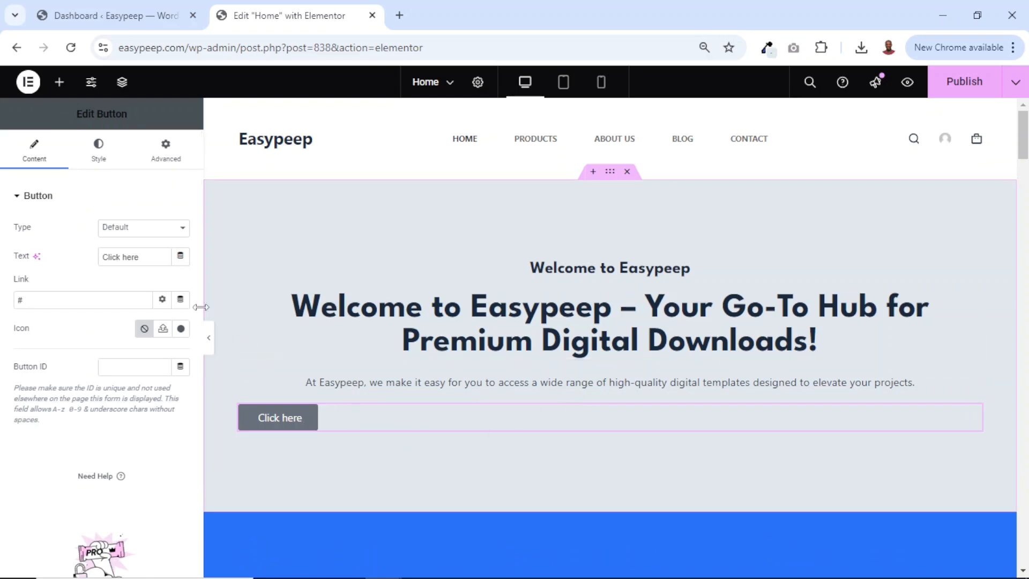
drag(144, 259, 97, 261)
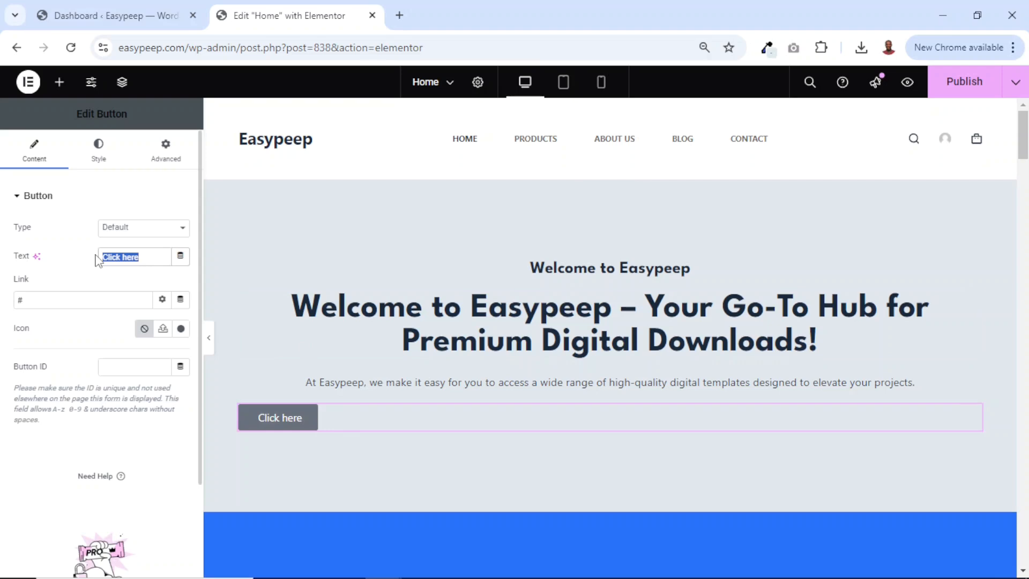
text(SHOP N)
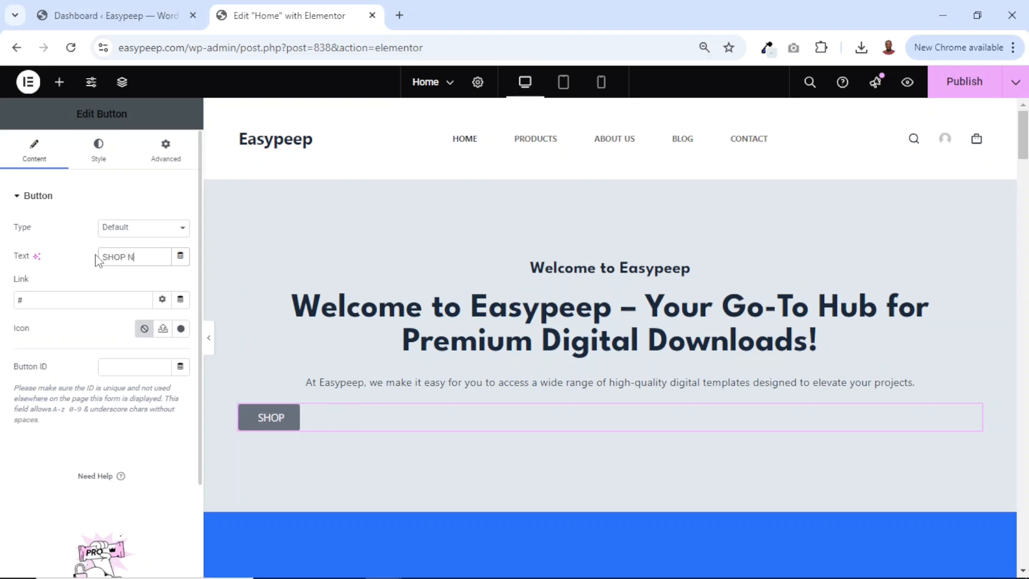
text(OW)
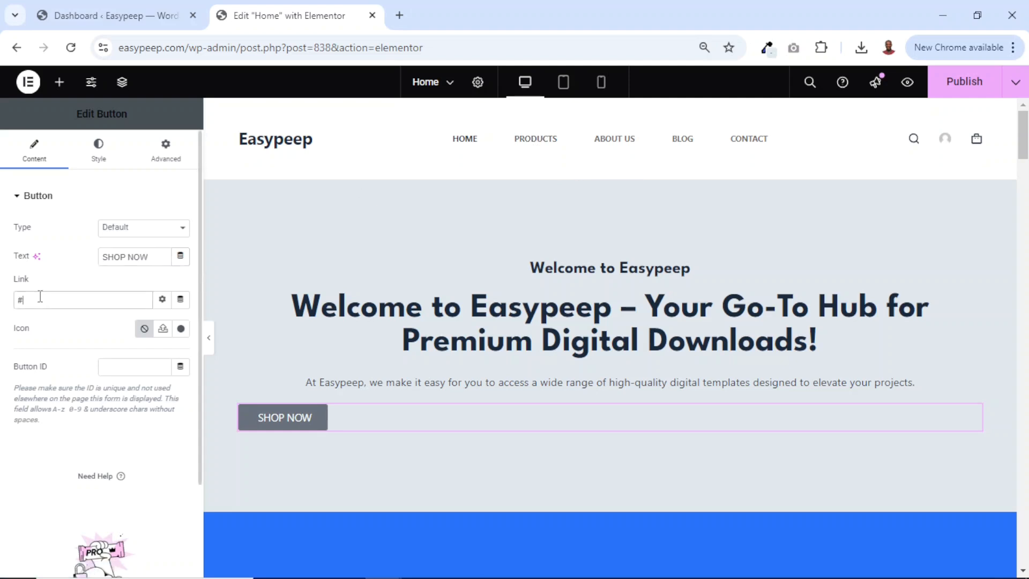
Link the SHOP NOW button to the Products page.
drag(40, 296, 3, 310)
text(PRODUCTS)
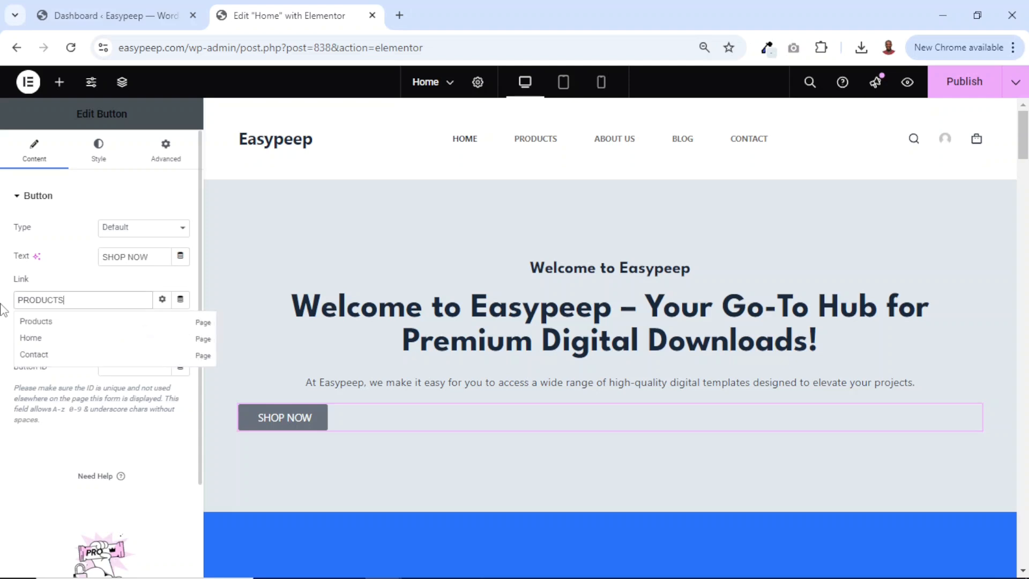
click(47, 328)
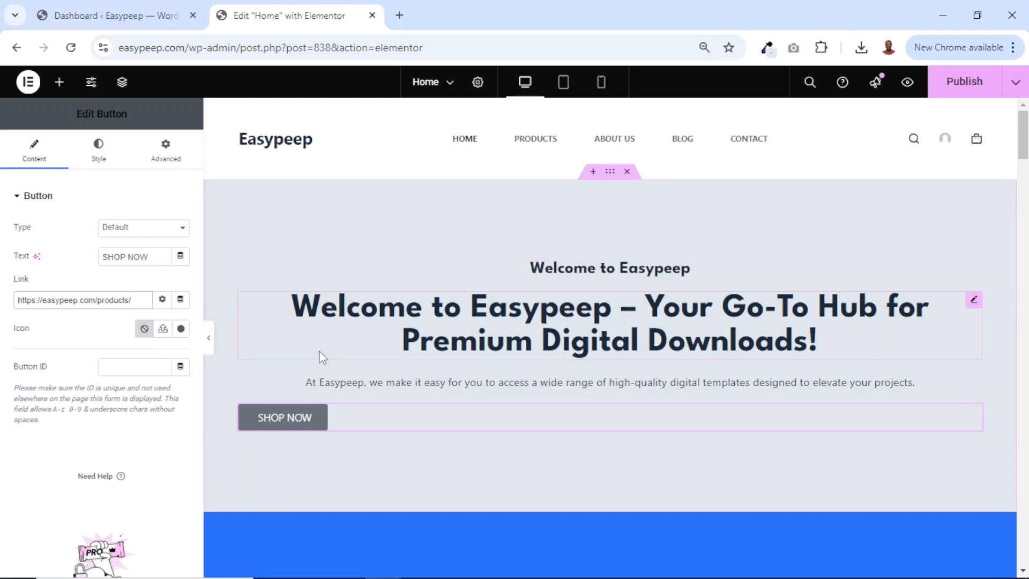
Copy the style of the DETAILS button in the promo section and paste it onto the SHOP NOW button.
scroll(593, 400, down, 10)
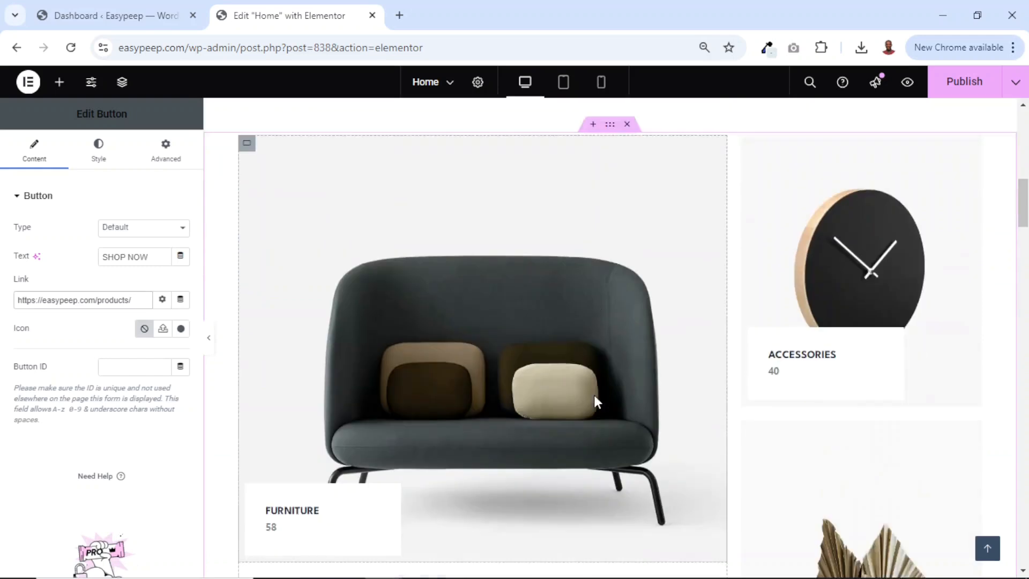
scroll(594, 394, down, 15)
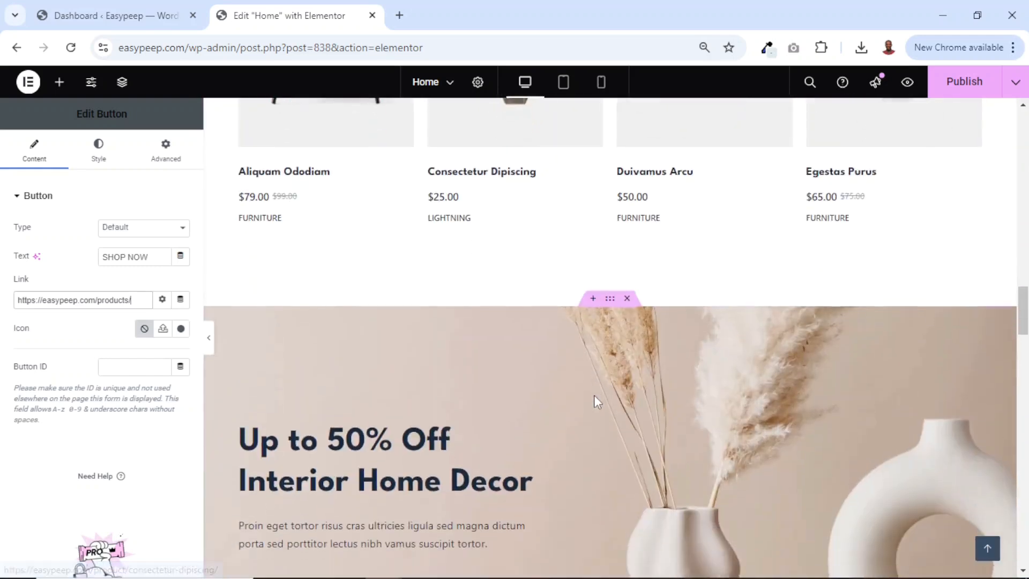
scroll(594, 395, down, 7)
scroll(594, 394, up, 2)
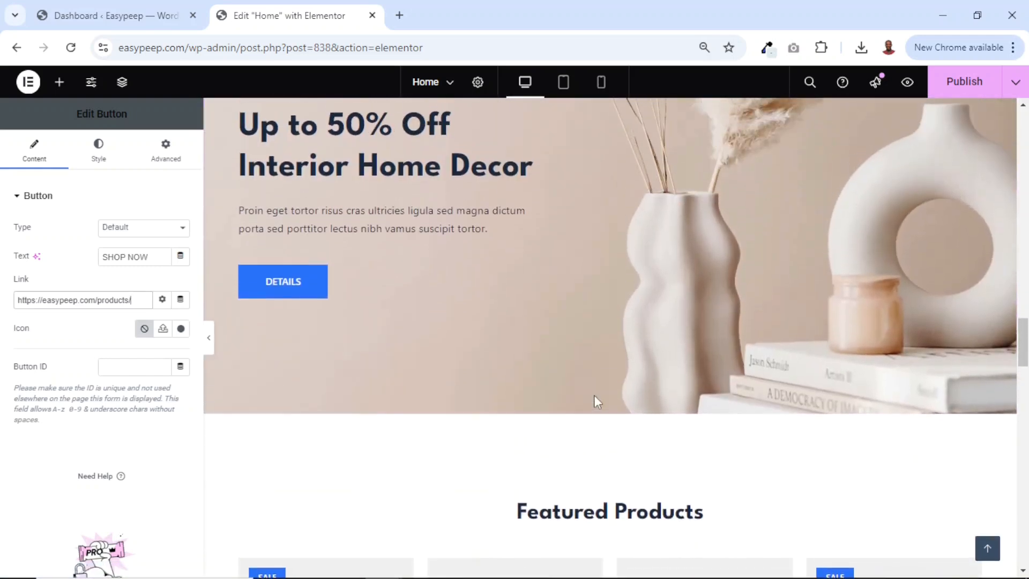
right_click(280, 292)
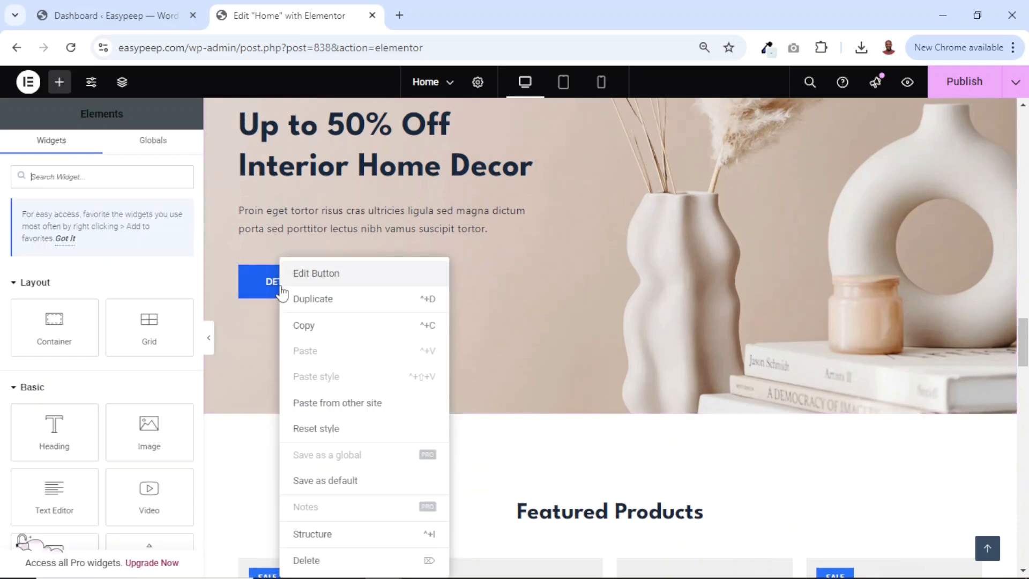
click(325, 333)
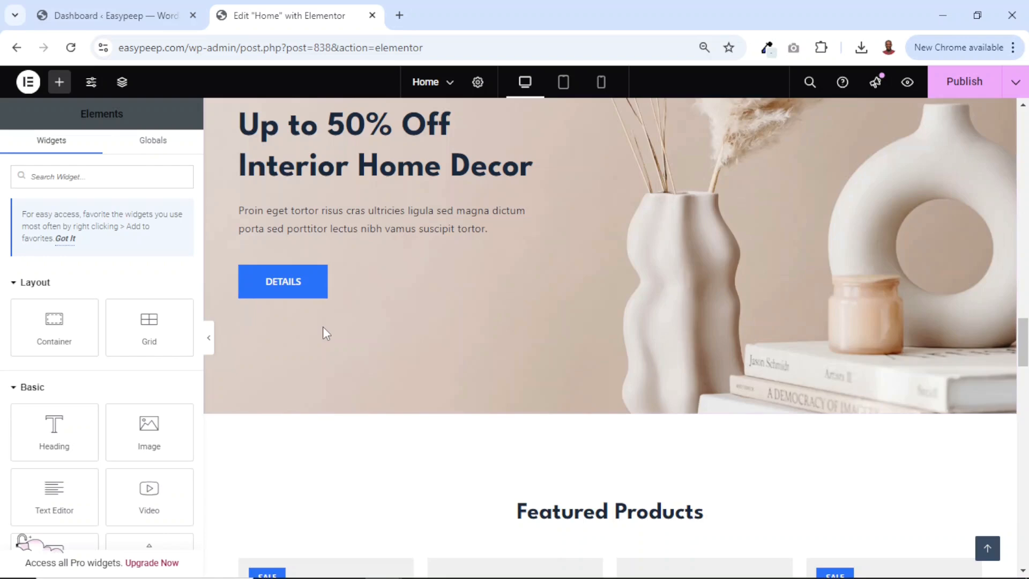
scroll(584, 225, up, 15)
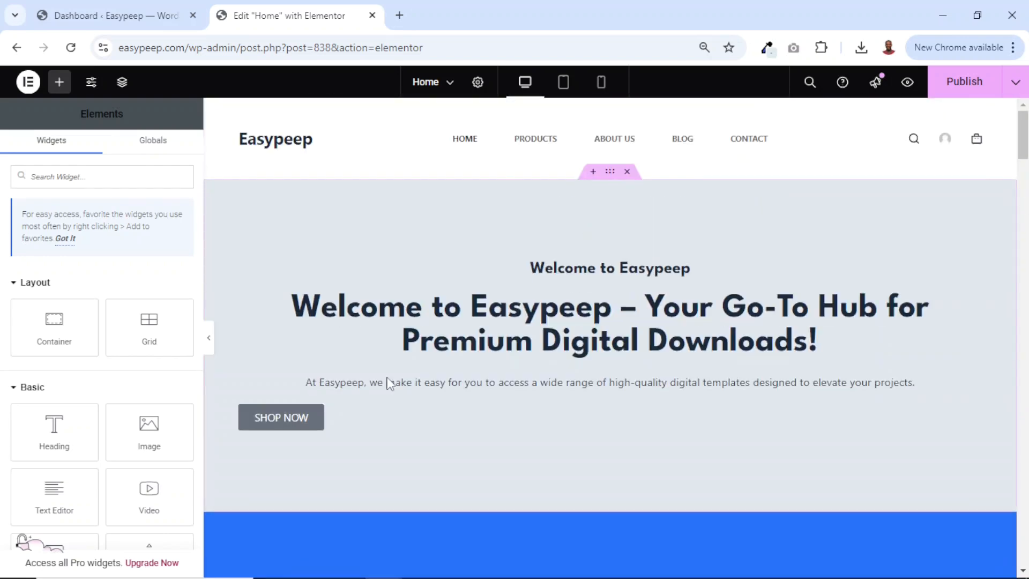
right_click(282, 423)
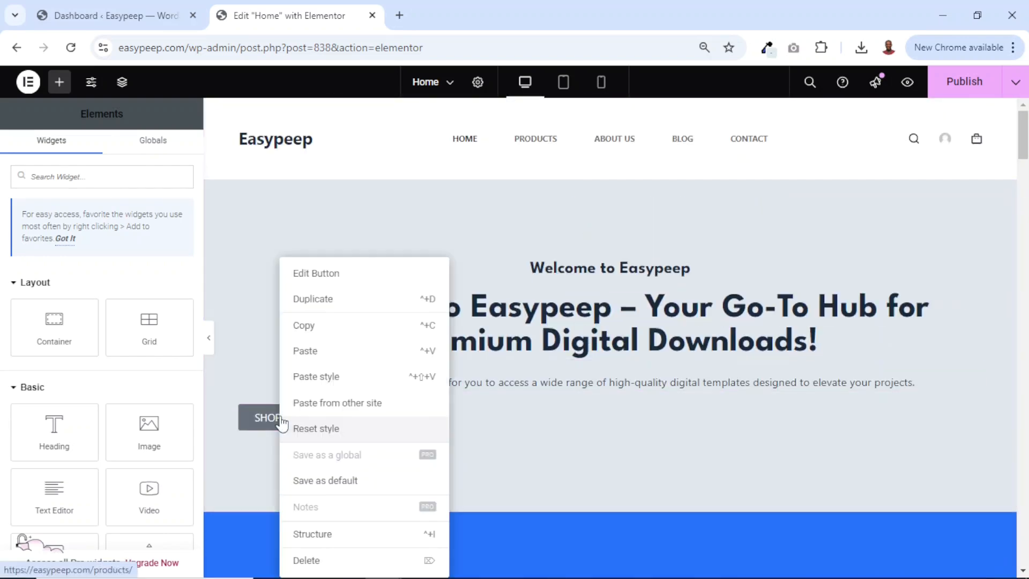
click(326, 378)
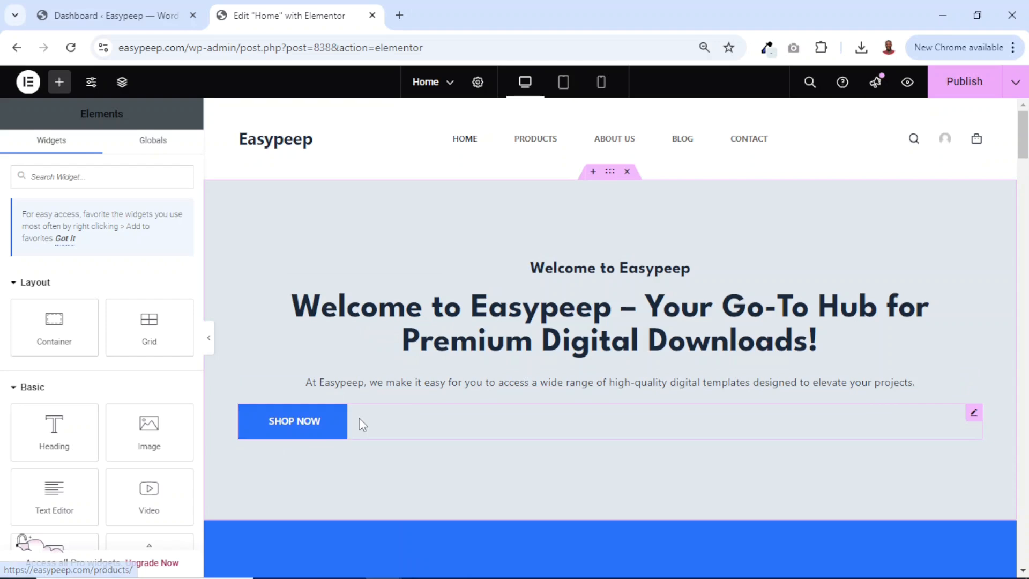
Center the SHOP NOW button's position.
click(297, 428)
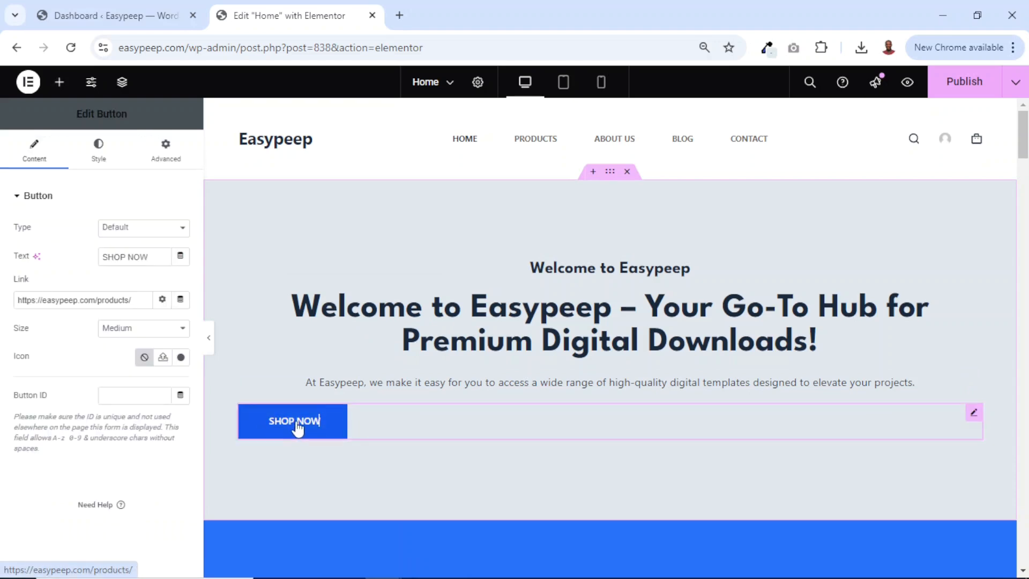
click(99, 156)
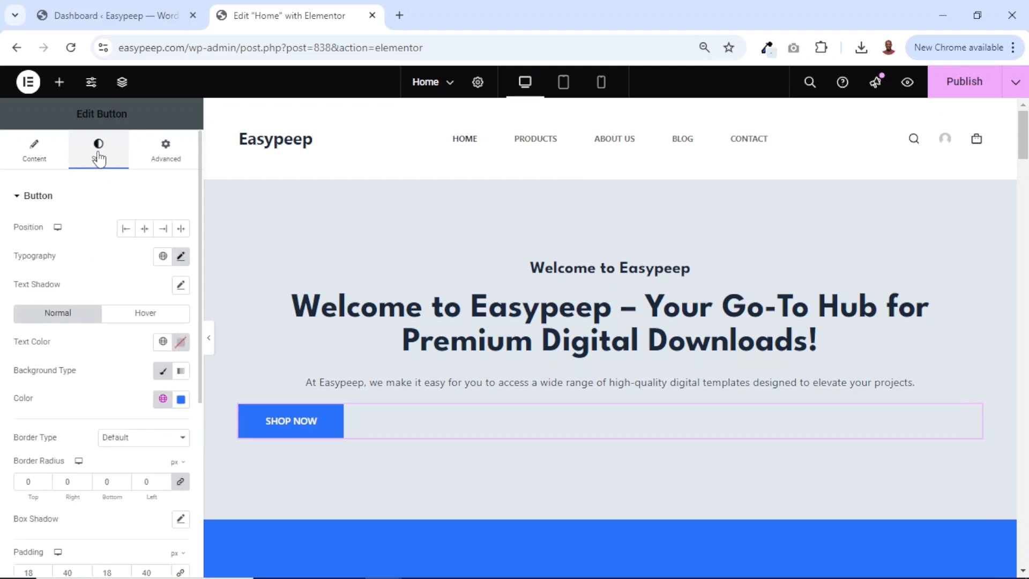
click(143, 230)
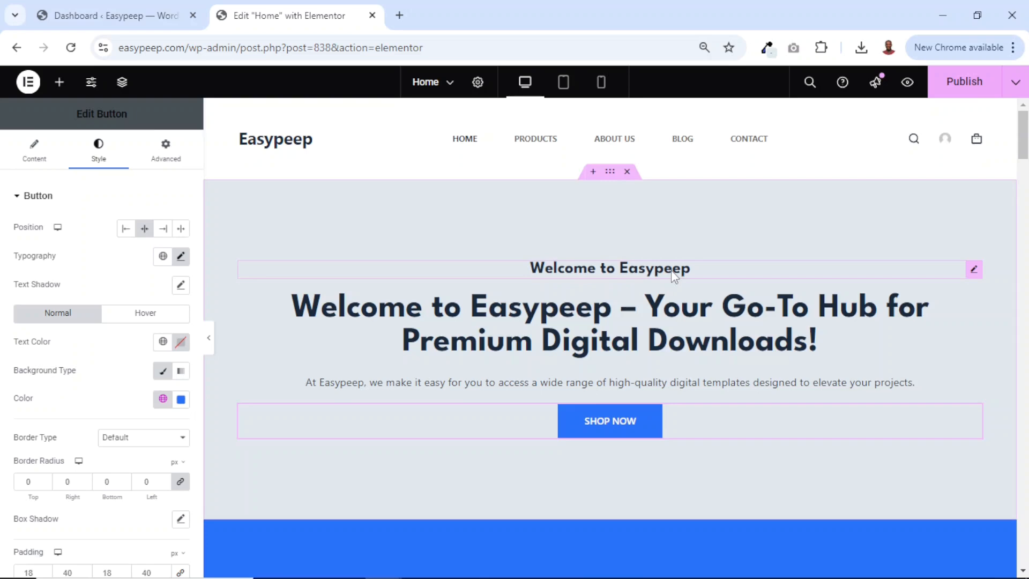
scroll(672, 269, down, 2)
scroll(671, 269, up, 1)
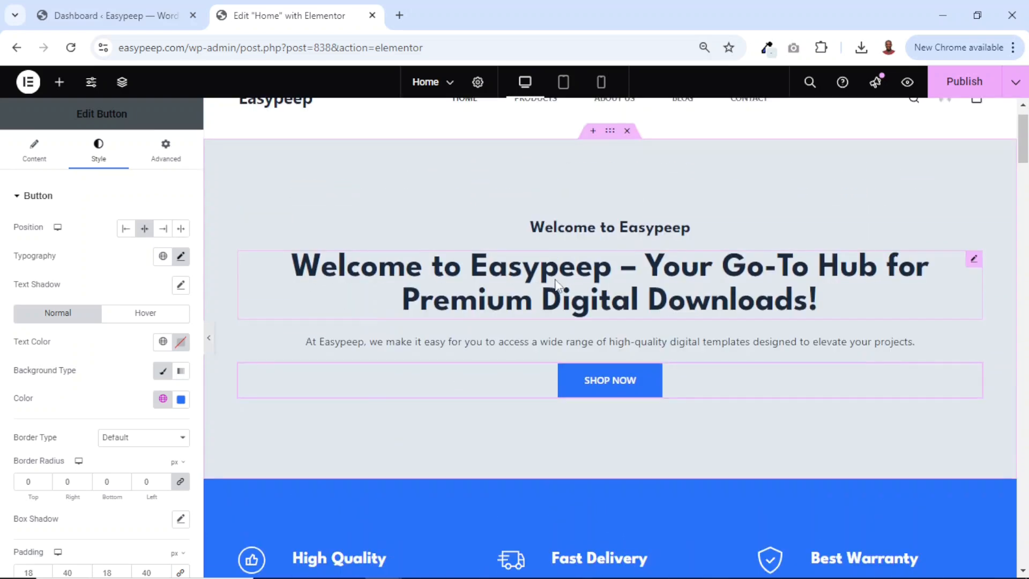
Trim the main heading to "Your Go-To Hub for Premium Digital Downloads!".
click(583, 285)
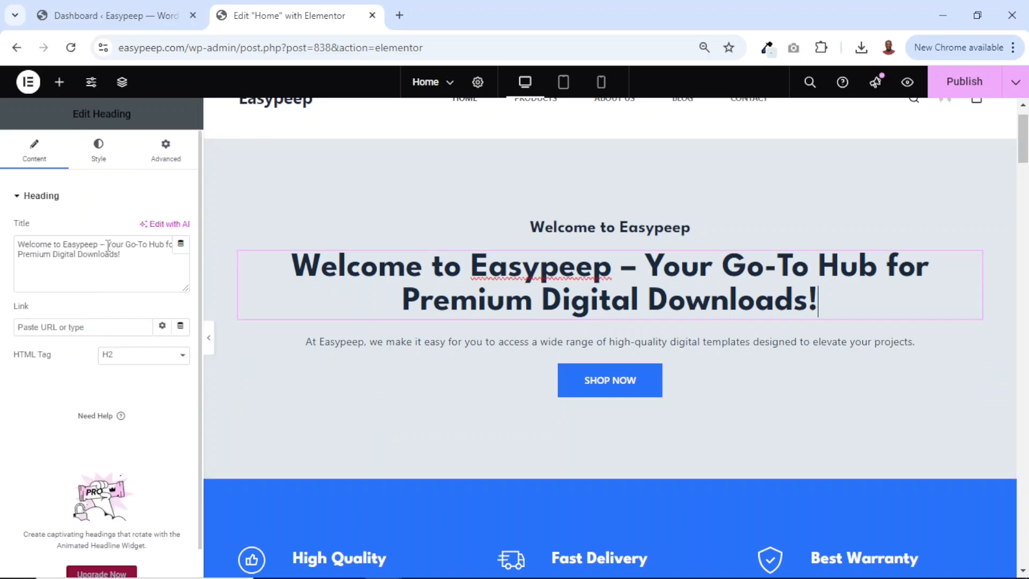
drag(108, 245, 3, 248)
key(BackSpace)
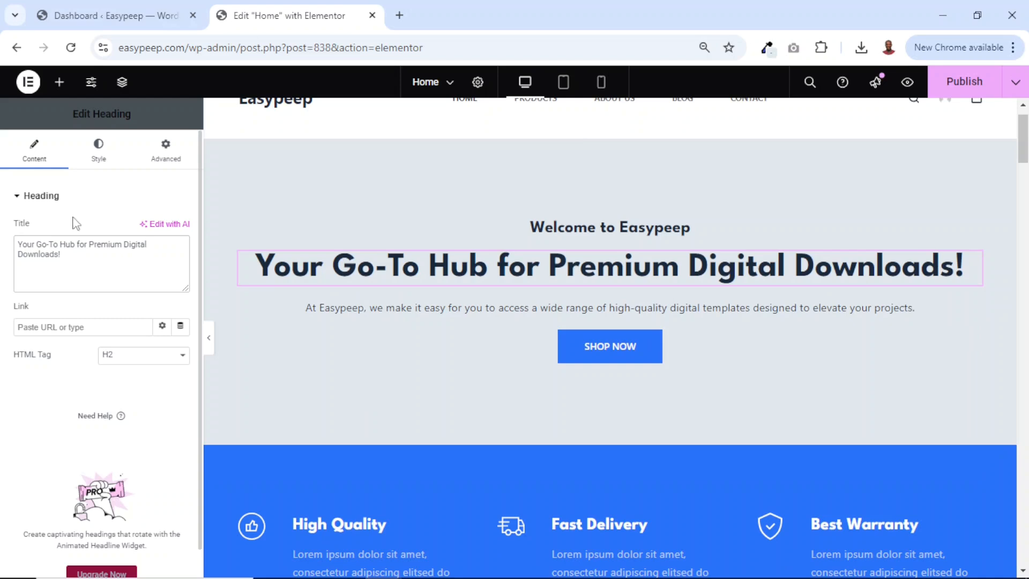
scroll(593, 368, up, 1)
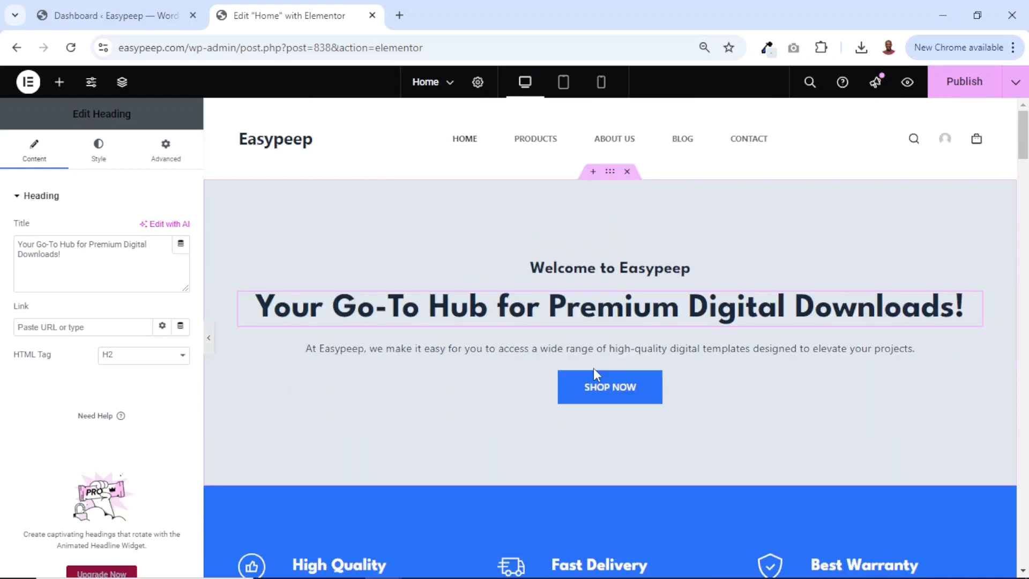
Set the High Quality feature box's description to "Best digital downloads for all business needs.".
scroll(594, 368, down, 5)
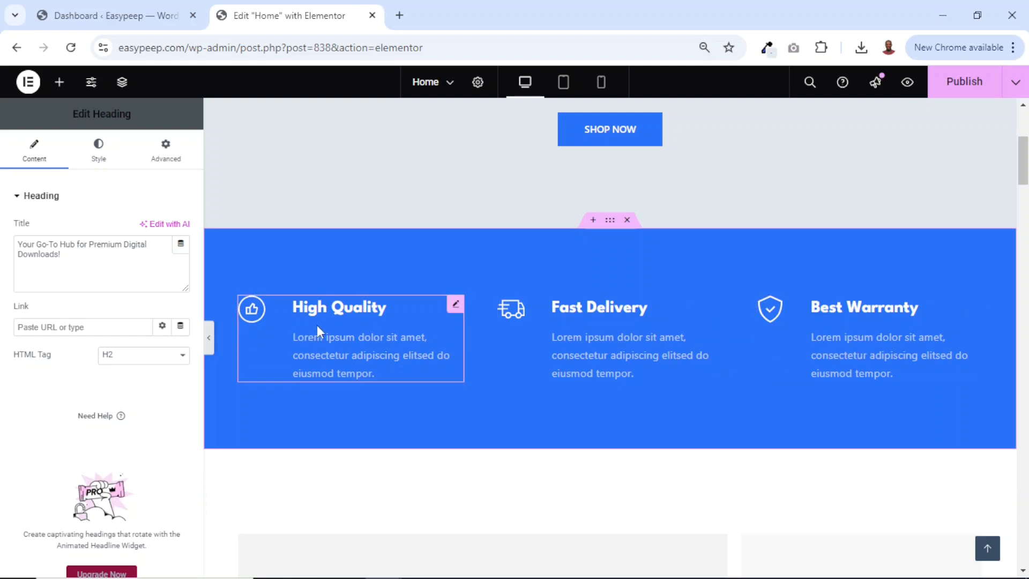
click(352, 311)
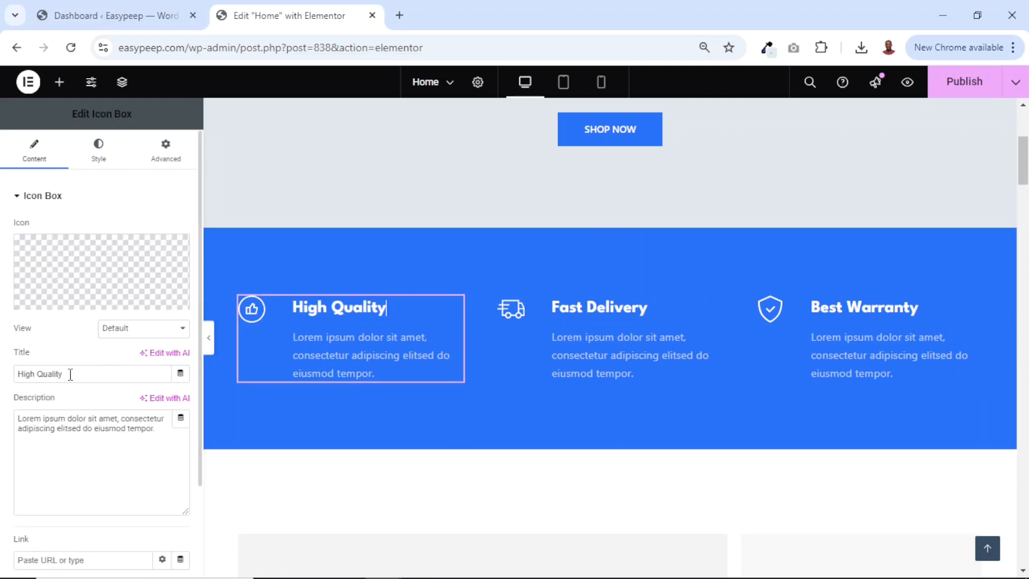
drag(70, 374, 5, 385)
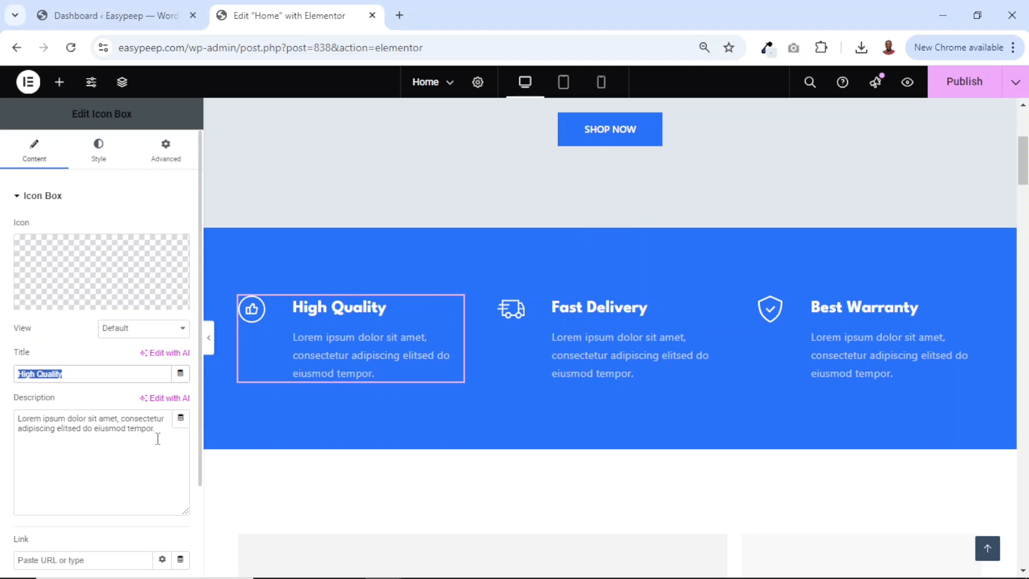
drag(167, 433, 2, 415)
text(B)
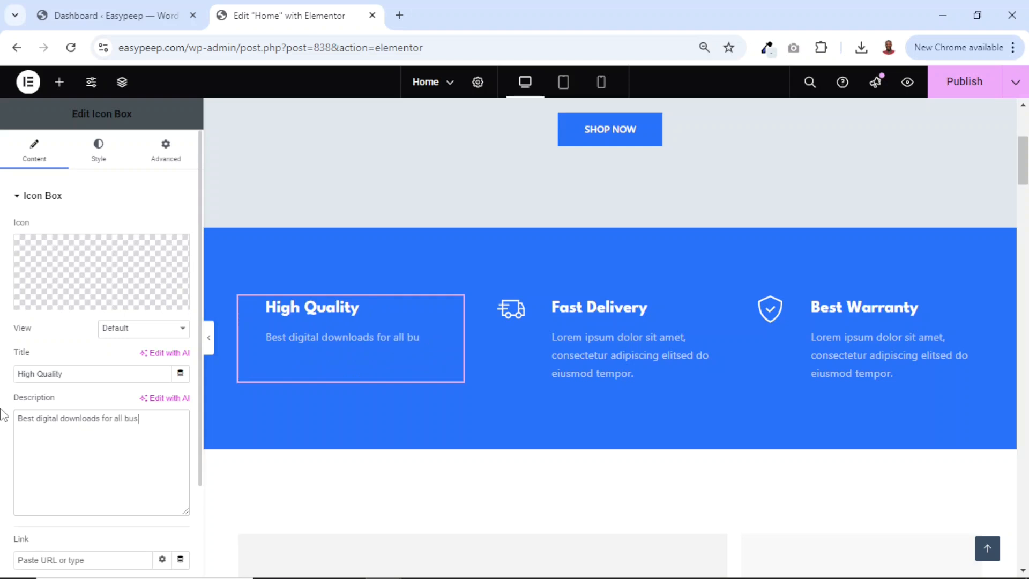
text(ess needs.)
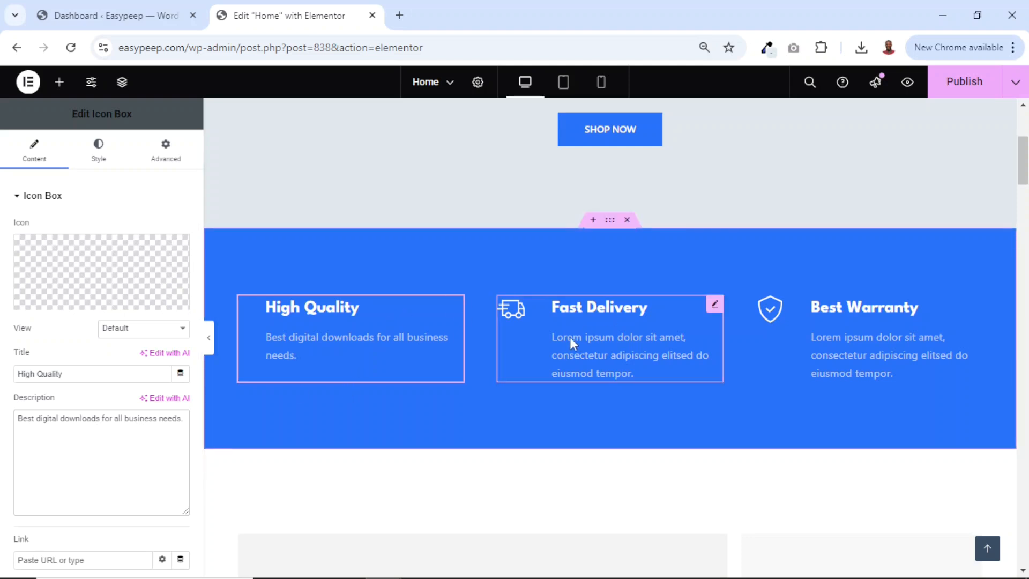
Delete the blue features section below the hero.
scroll(565, 337, down, 2)
scroll(565, 336, up, 2)
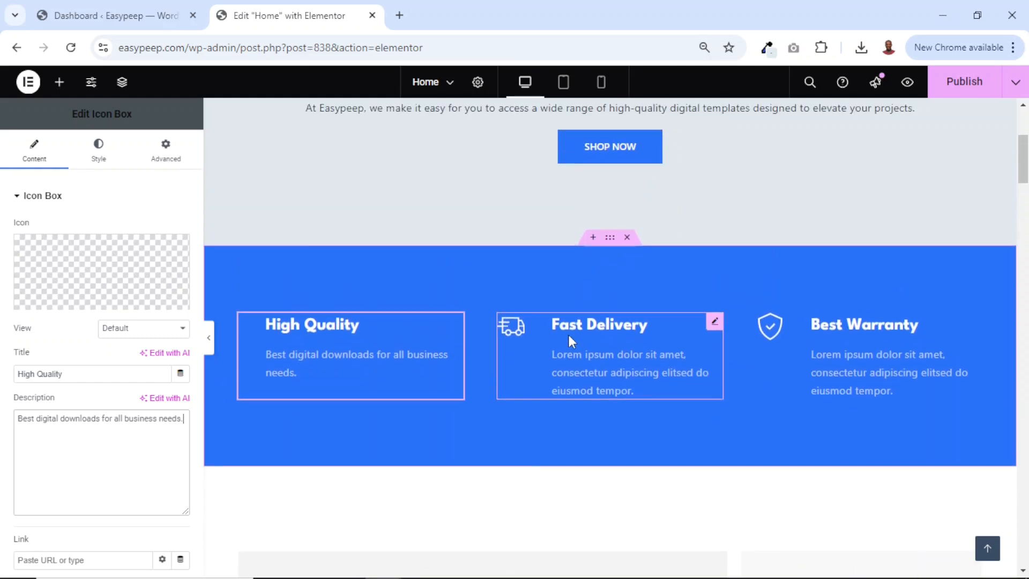
click(627, 237)
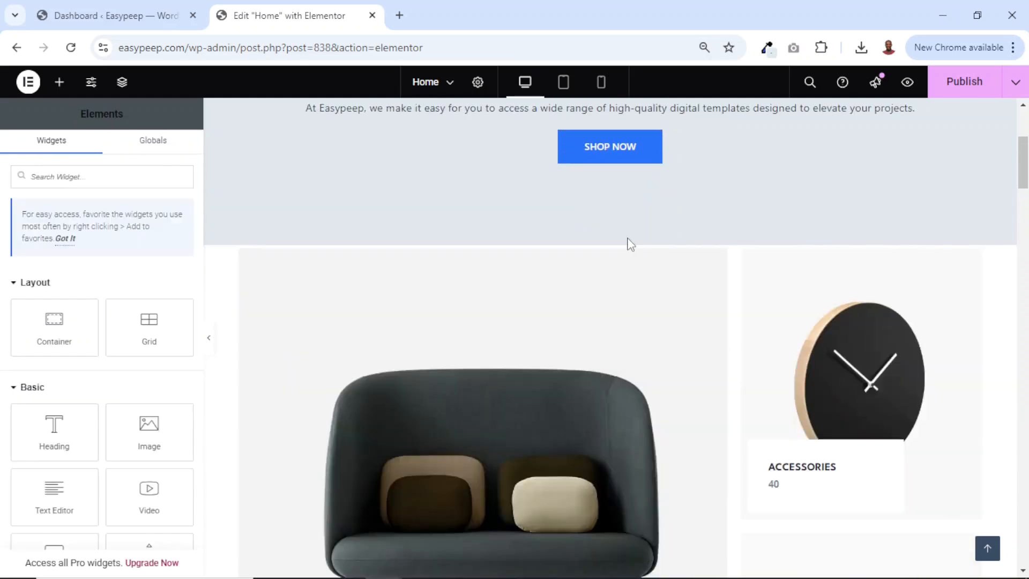
Replace the Furniture category container's background image with article-image-3 from the media library.
scroll(629, 300, down, 2)
scroll(625, 314, down, 2)
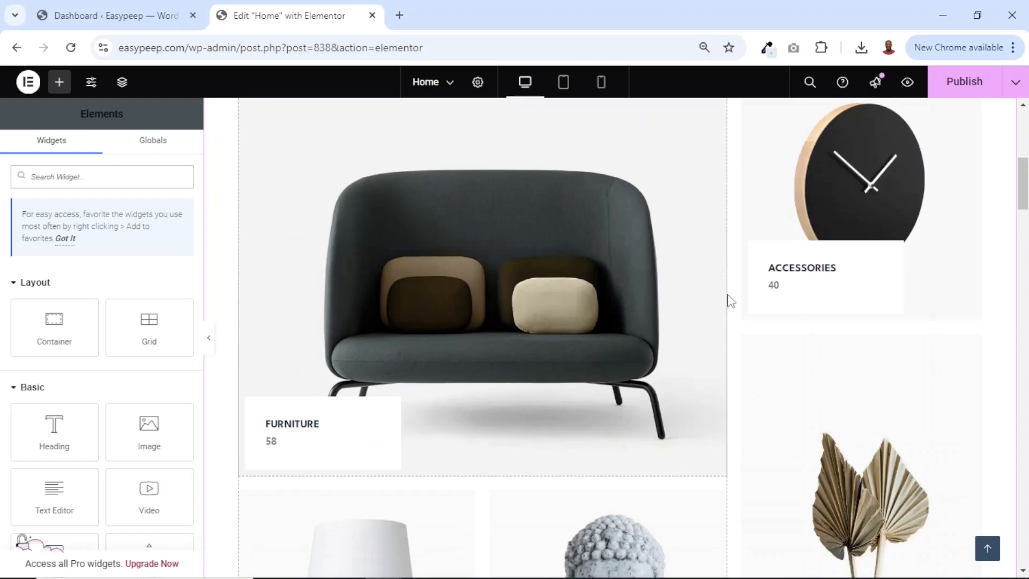
scroll(743, 304, down, 4)
scroll(747, 305, down, 1)
scroll(746, 303, up, 8)
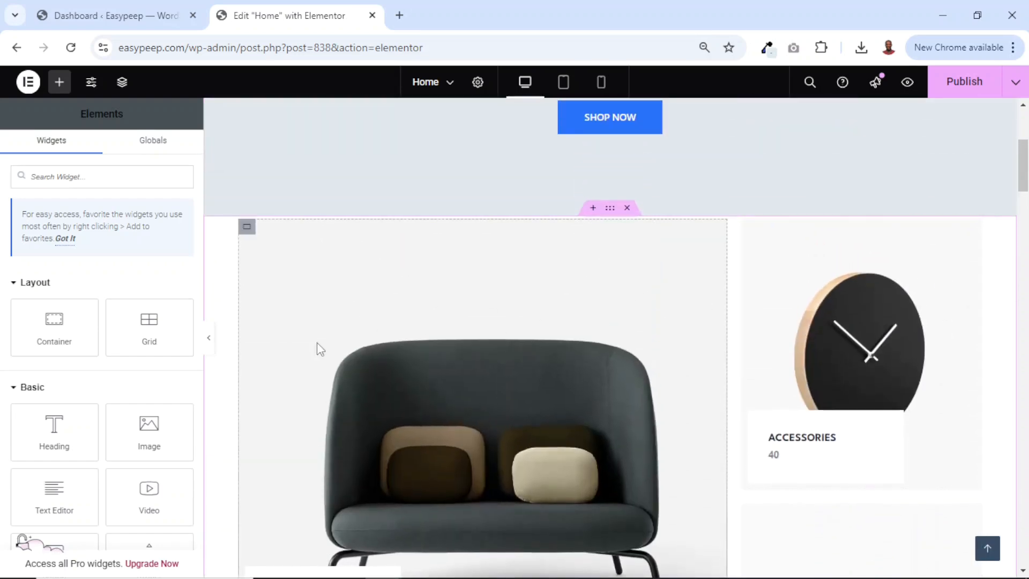
scroll(351, 337, down, 1)
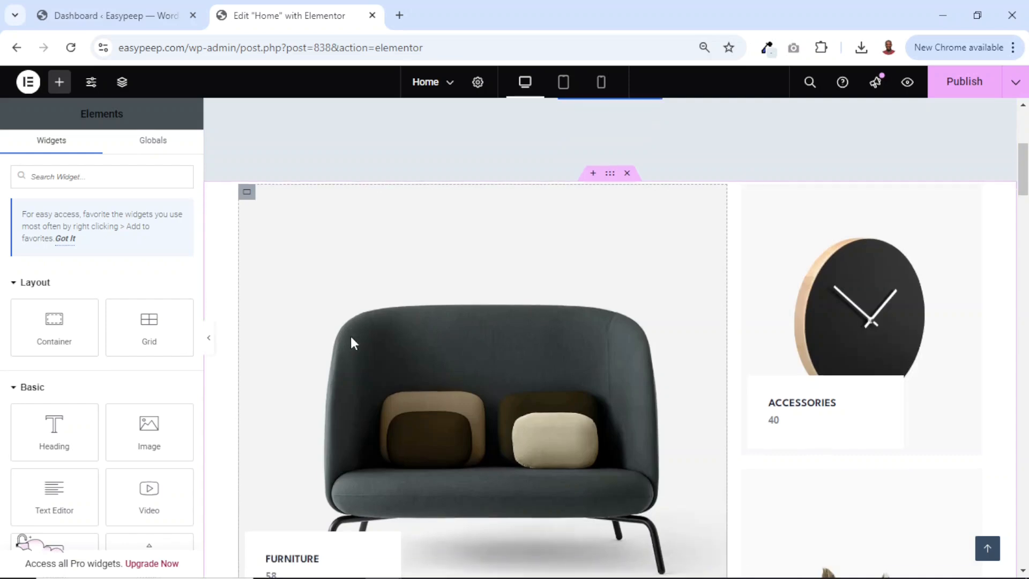
click(247, 195)
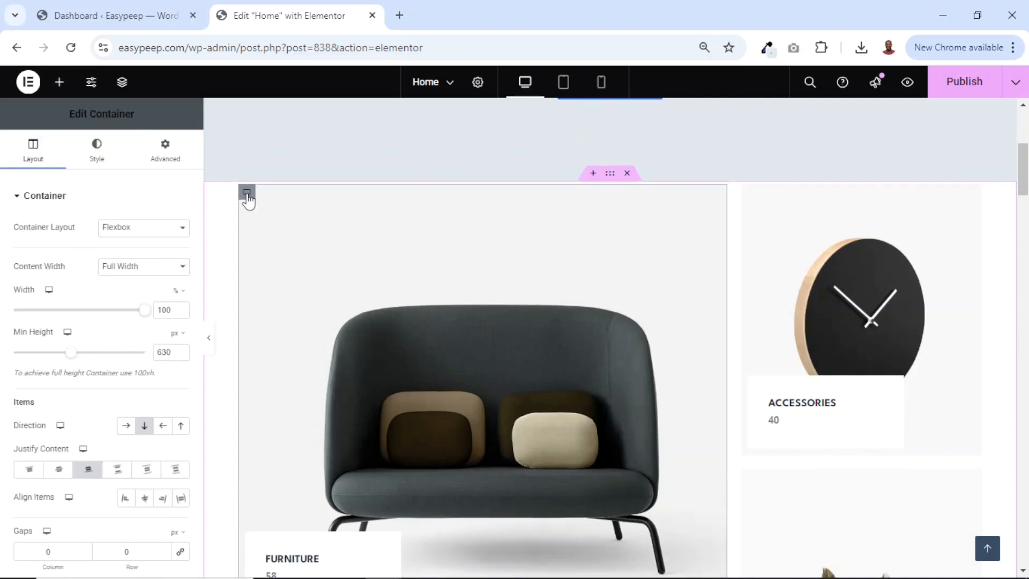
click(98, 165)
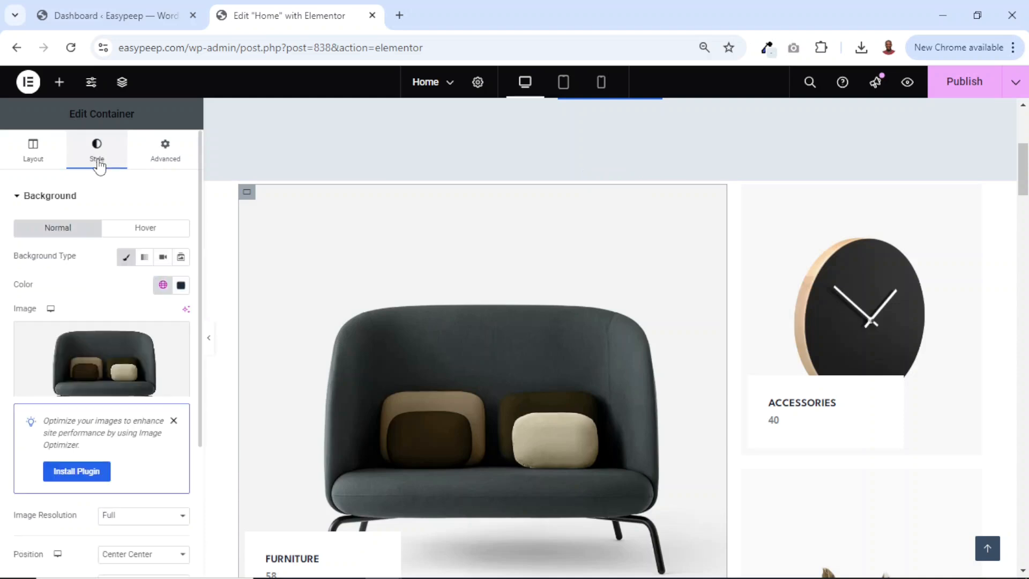
click(107, 363)
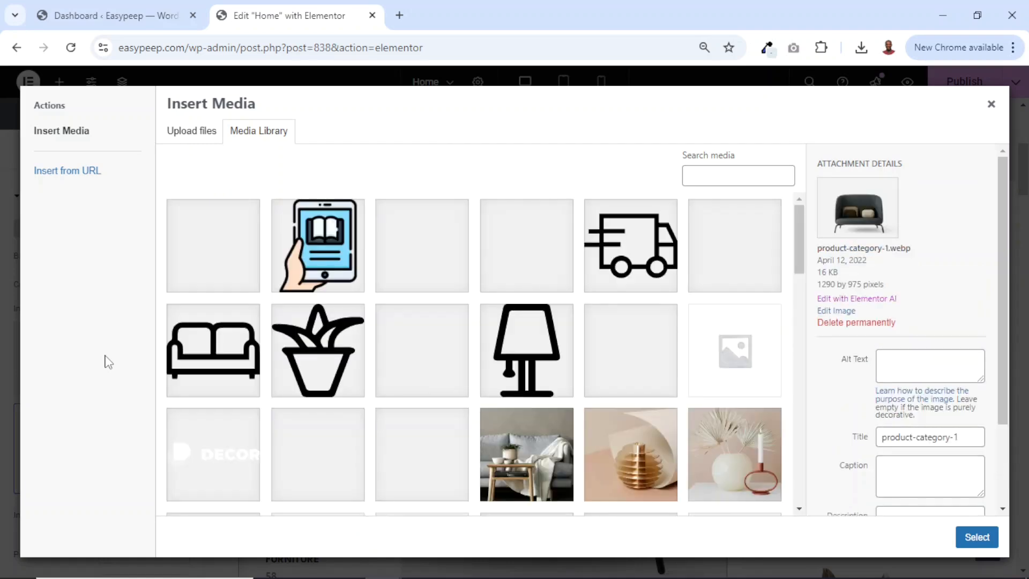
click(658, 460)
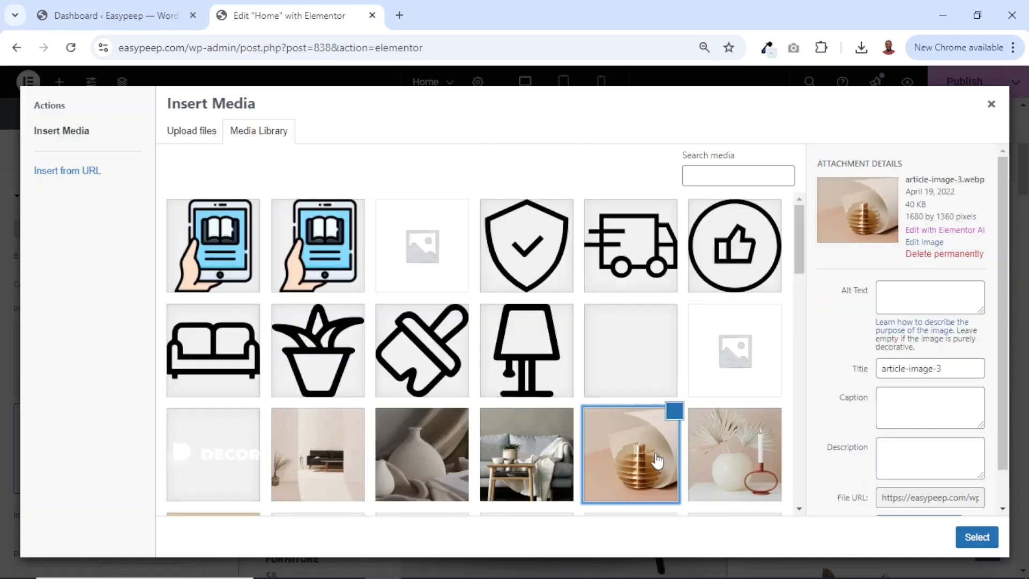
click(973, 537)
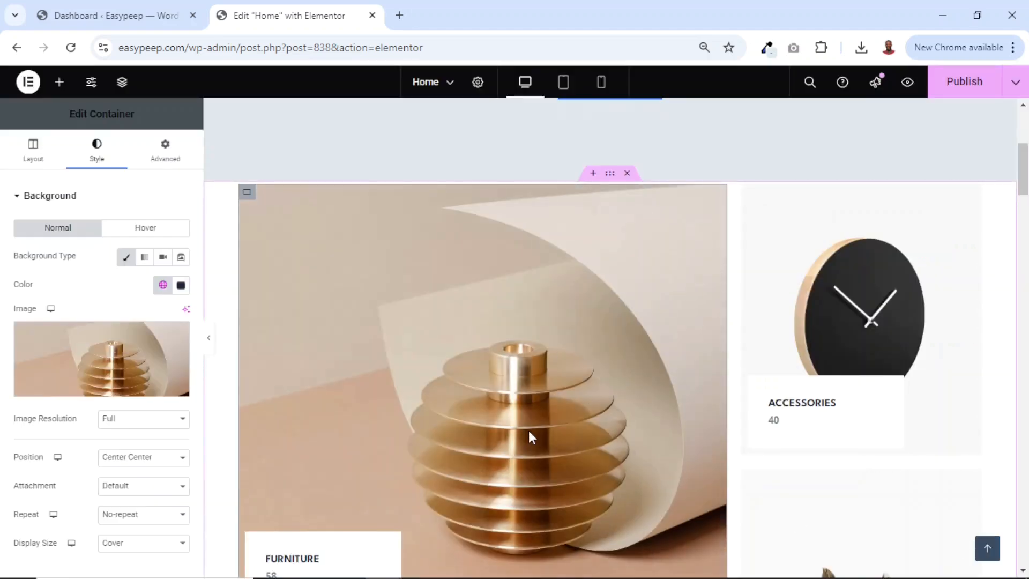
Delete the product categories section below the hero.
scroll(529, 430, down, 4)
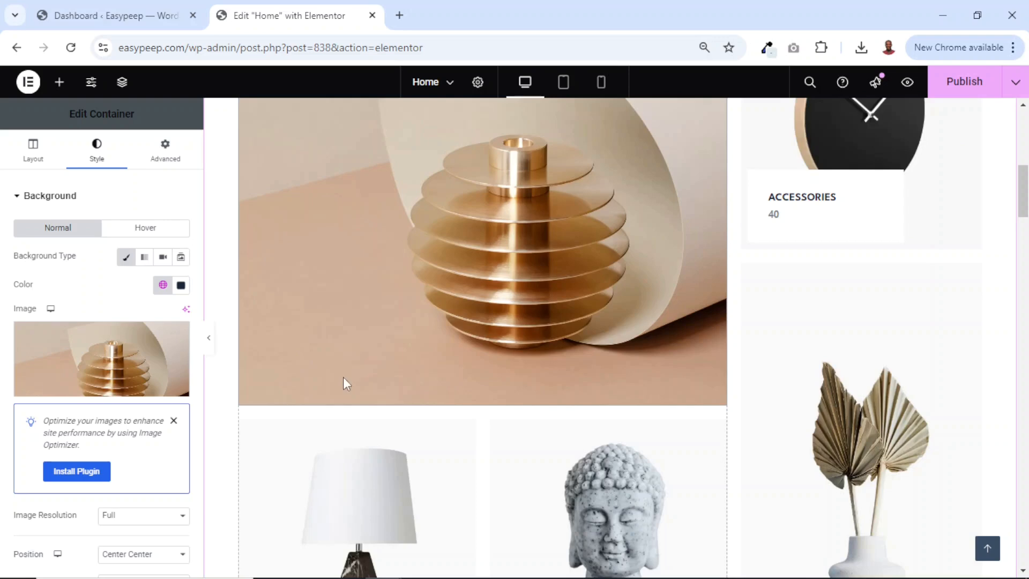
click(305, 363)
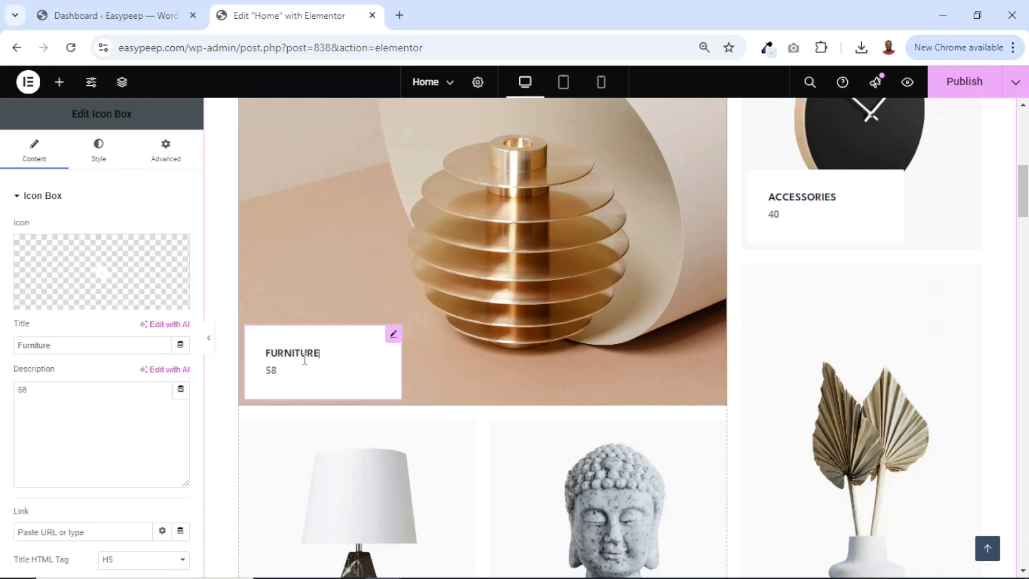
drag(60, 345, 2, 351)
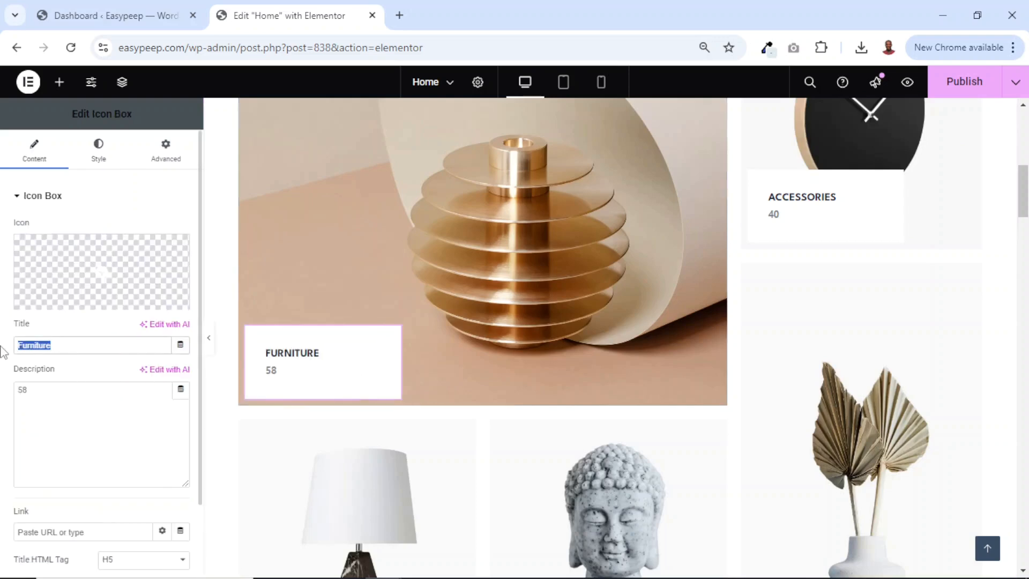
drag(46, 387, 3, 402)
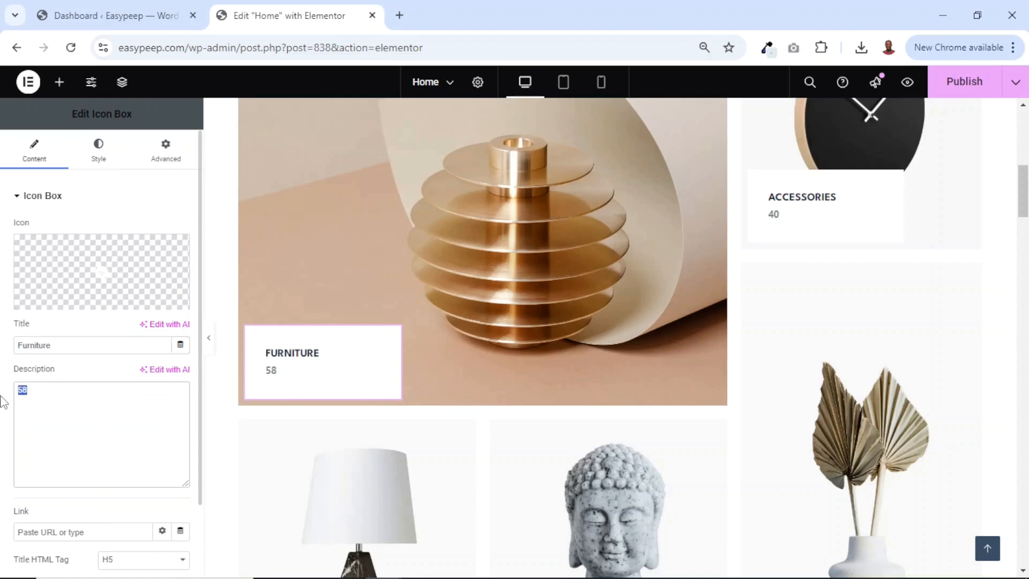
scroll(697, 400, down, 6)
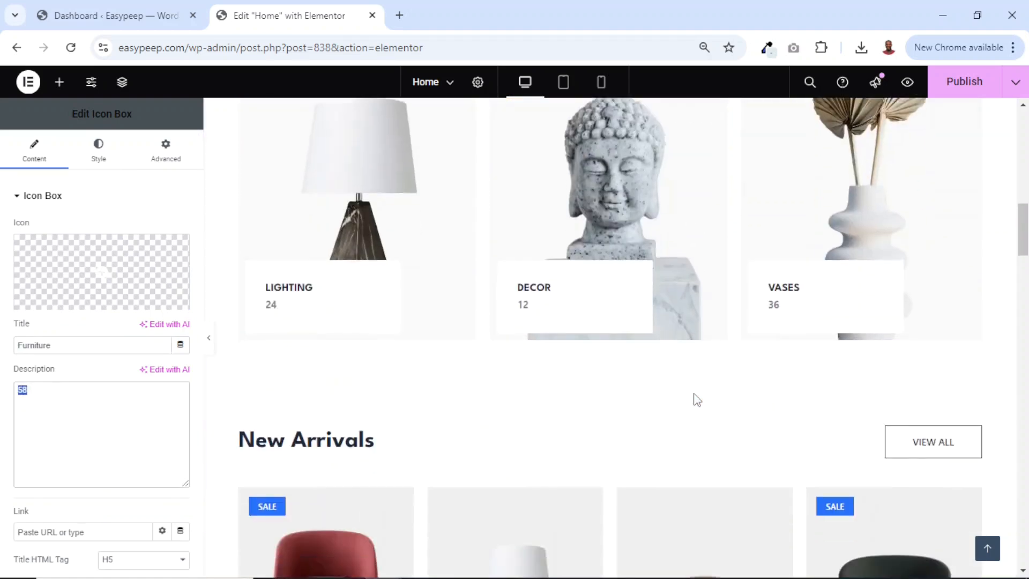
scroll(695, 399, up, 1)
scroll(697, 400, up, 7)
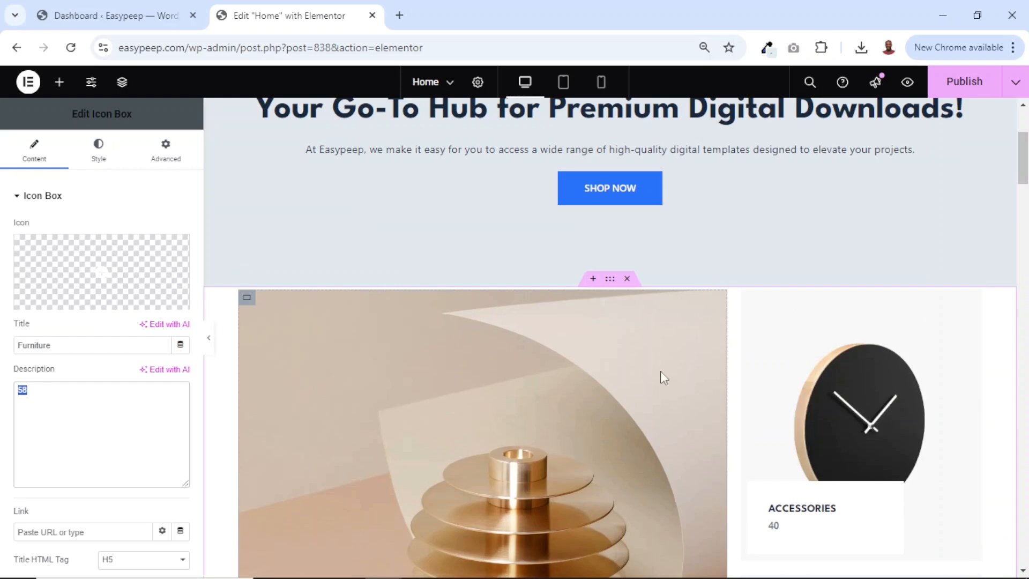
click(632, 284)
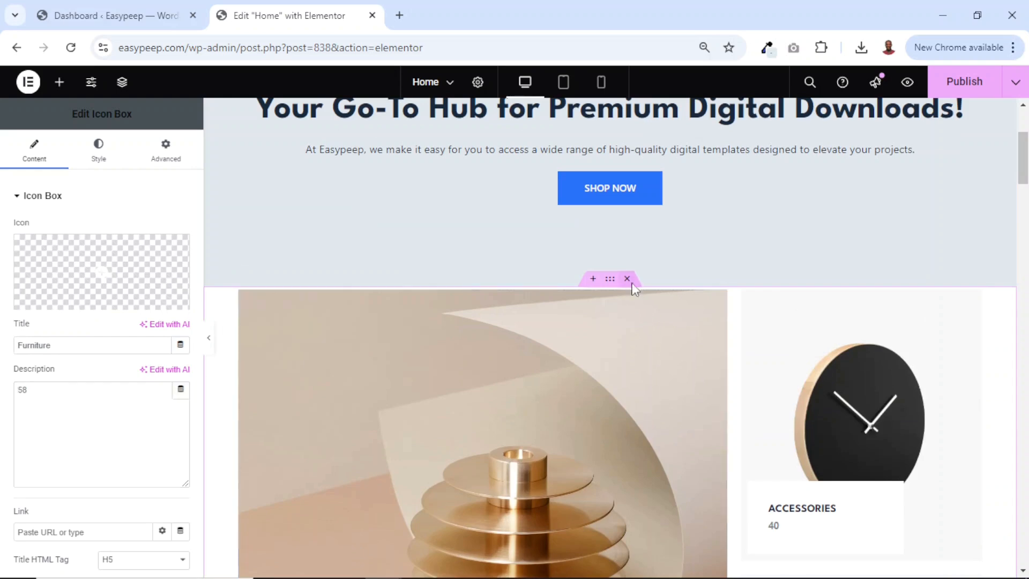
click(632, 284)
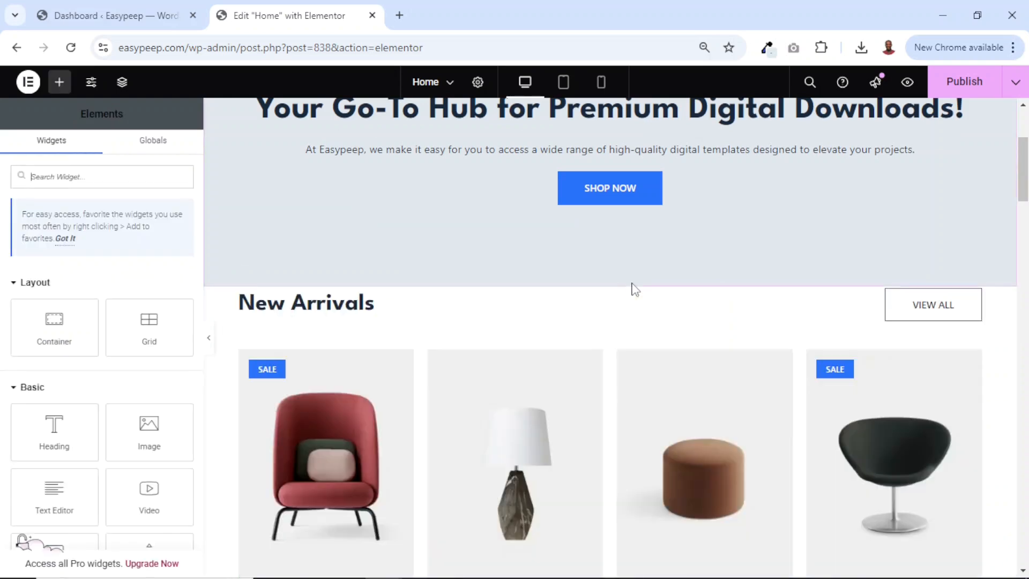
Rename the New Arrivals heading to "Best Seller".
click(317, 311)
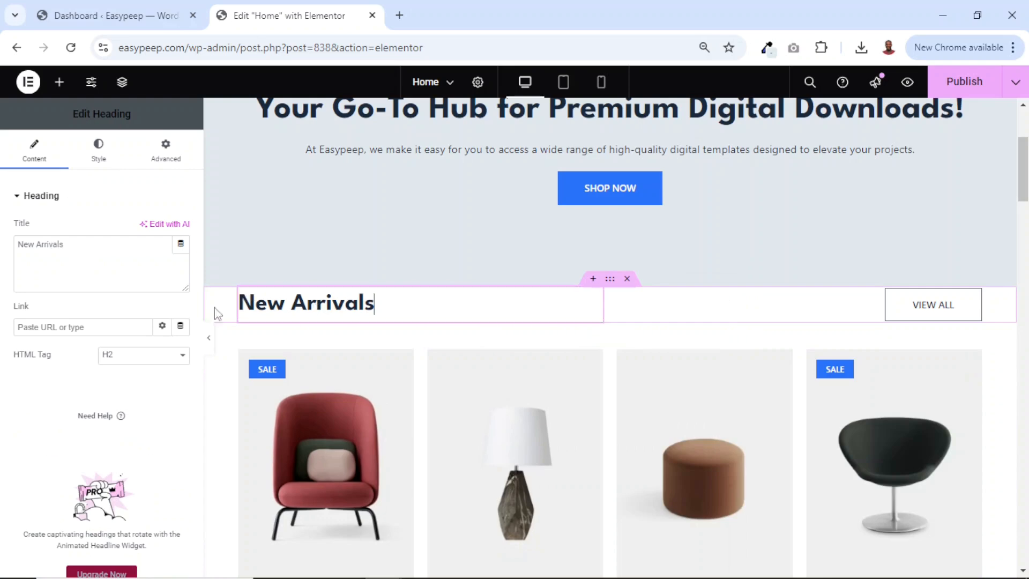
drag(80, 244, 2, 259)
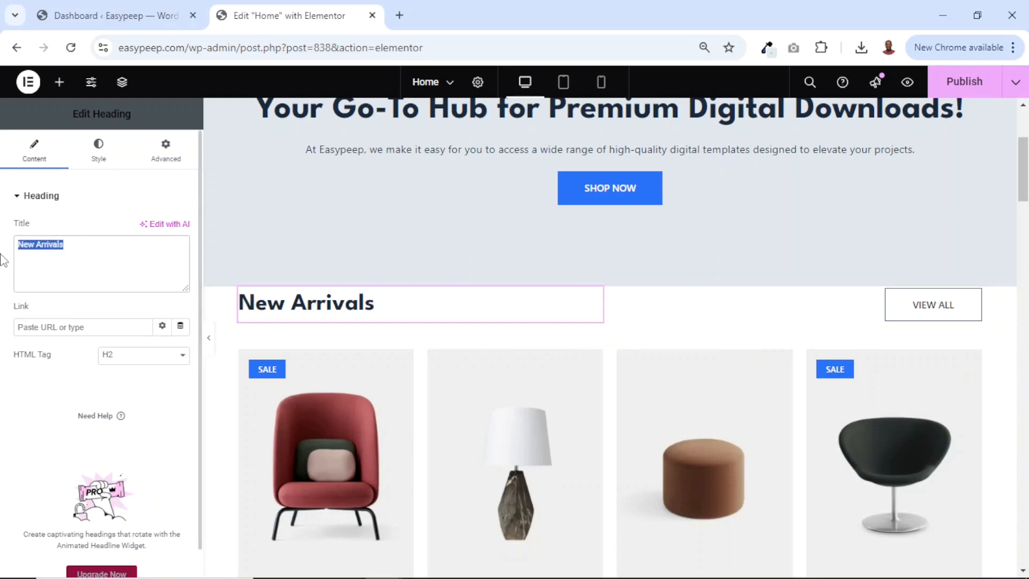
text(Best Sellers)
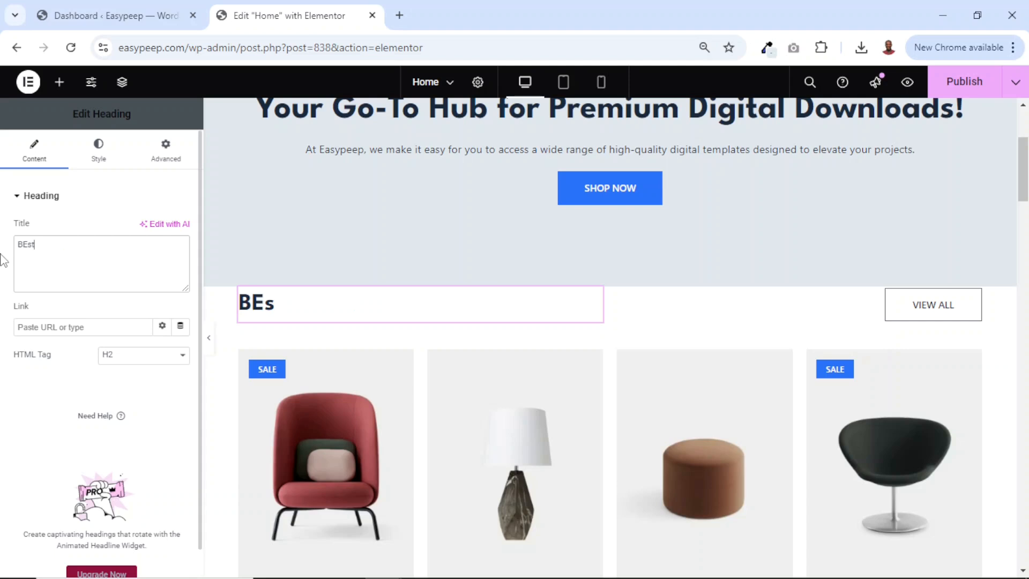
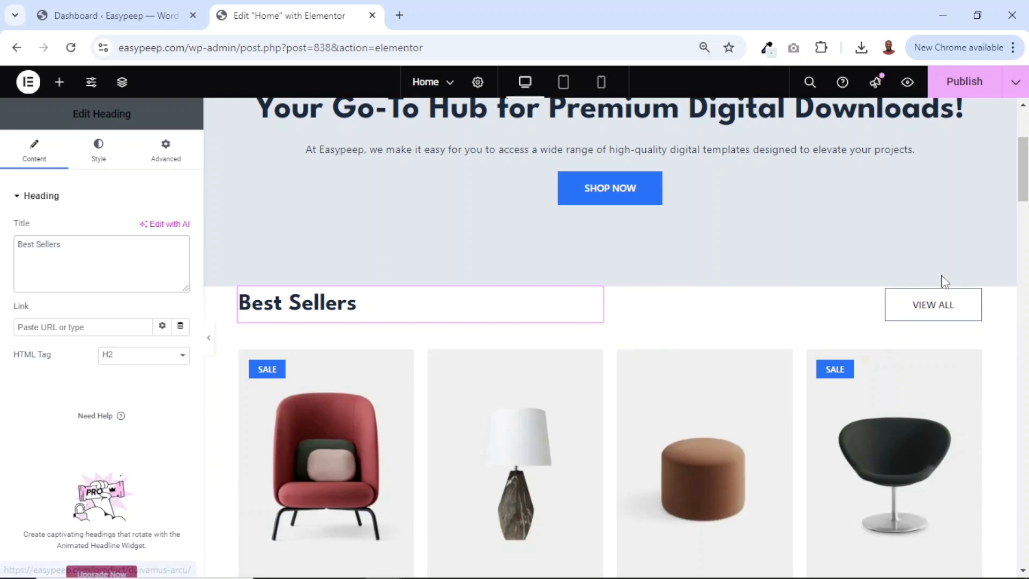
click(934, 314)
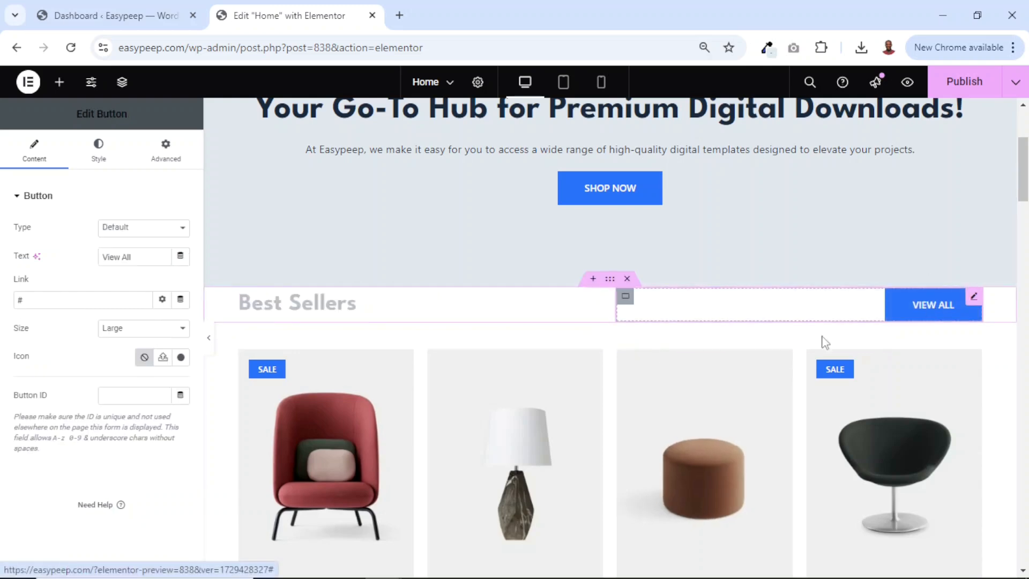
click(90, 292)
drag(90, 291, 3, 327)
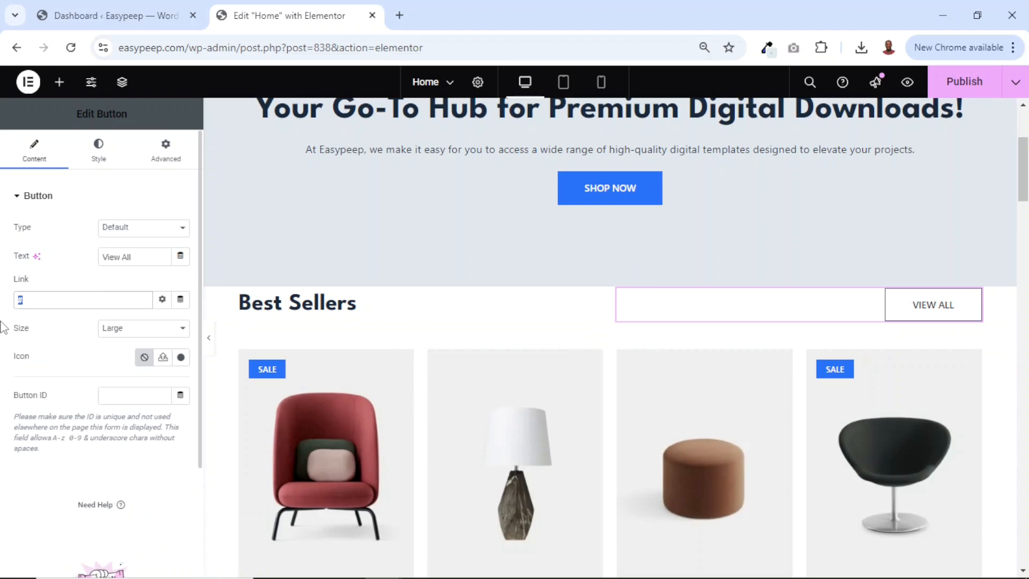
text(products)
click(49, 326)
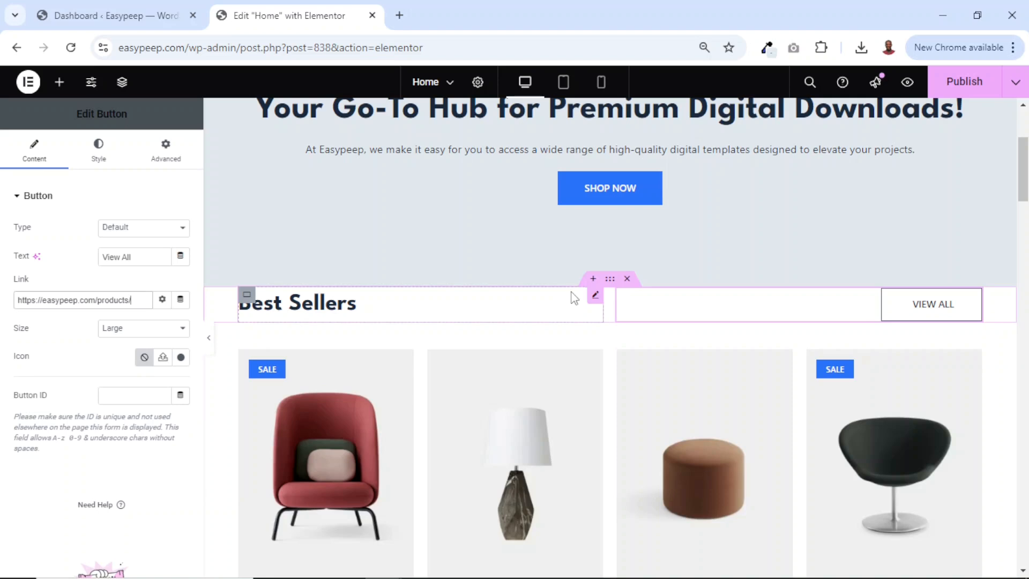
Set the Best Sellers heading row container's top margin to 50 px.
click(610, 278)
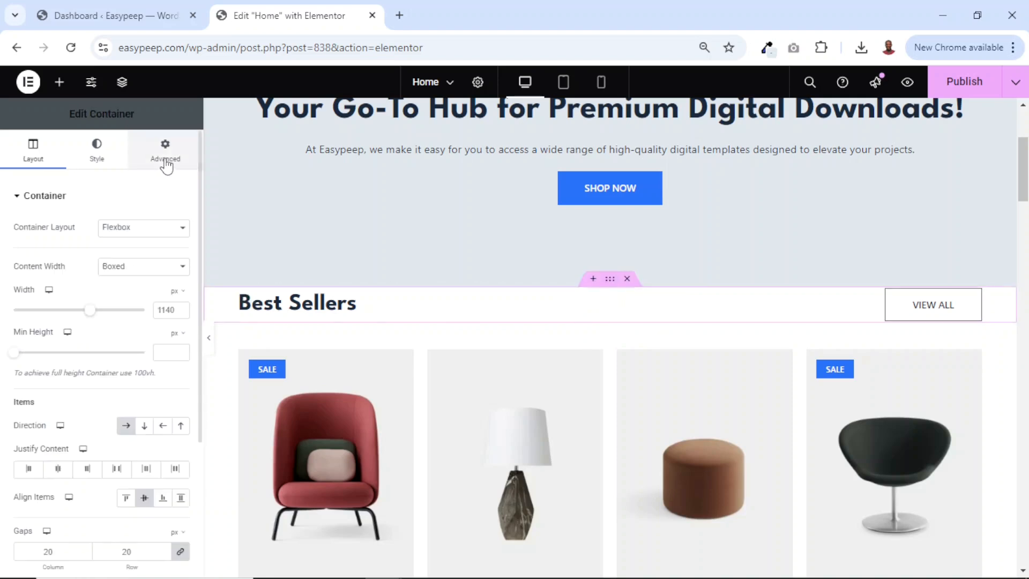
click(158, 157)
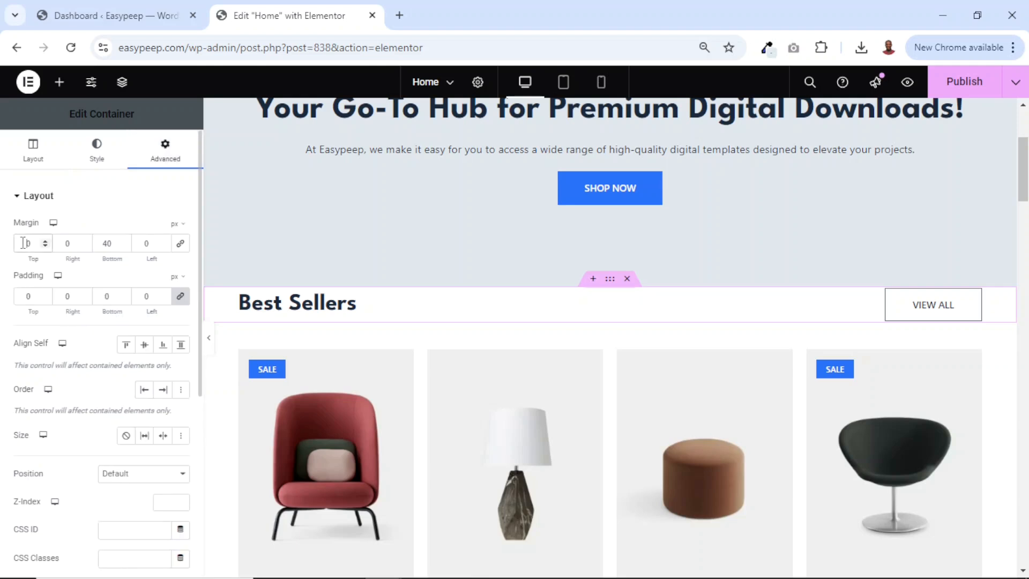
text(50)
key(BackSpace)
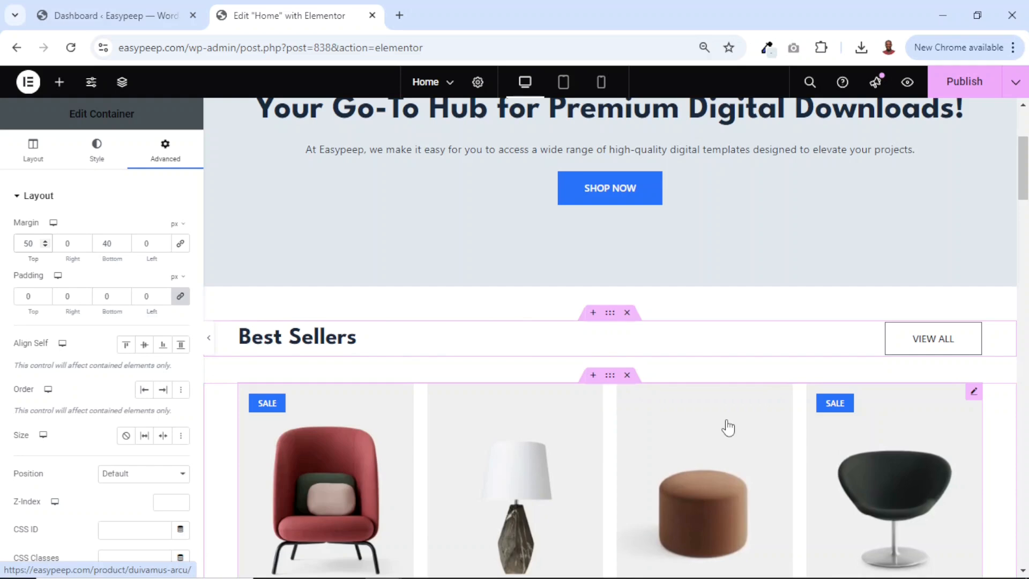
Preview the Best Sellers section and product grid with the editor panel hidden.
scroll(727, 426, down, 2)
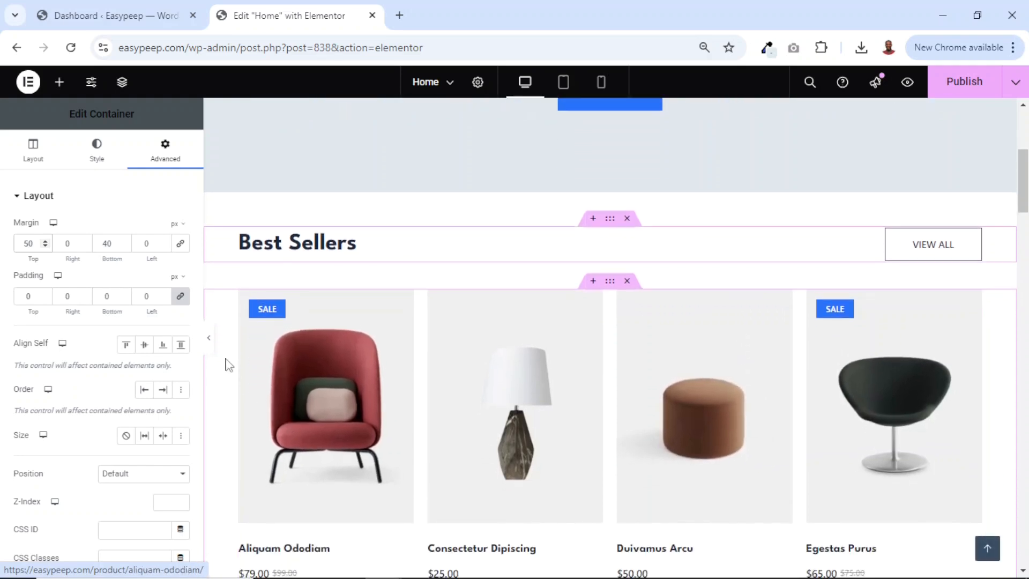
click(210, 342)
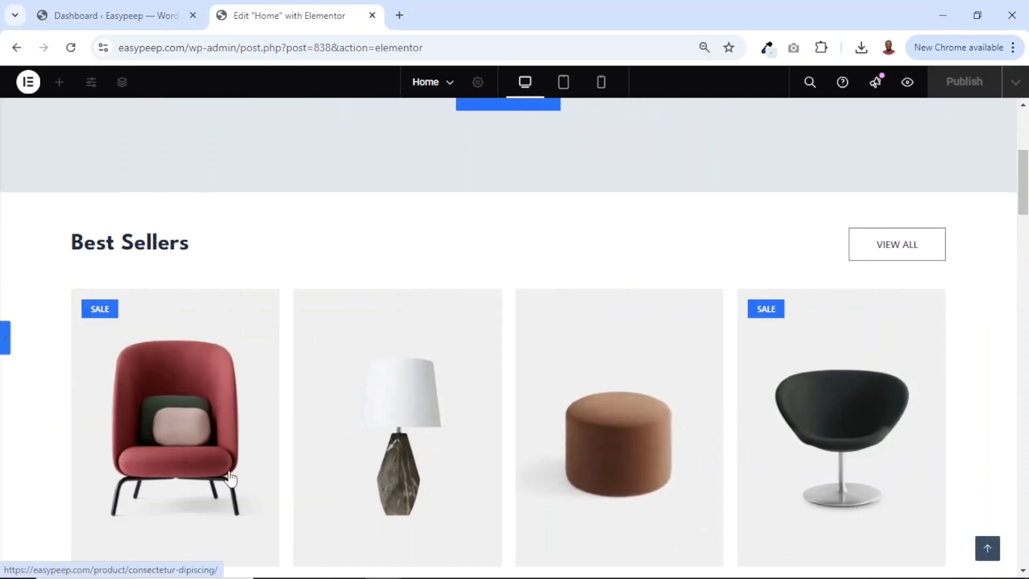
click(5, 348)
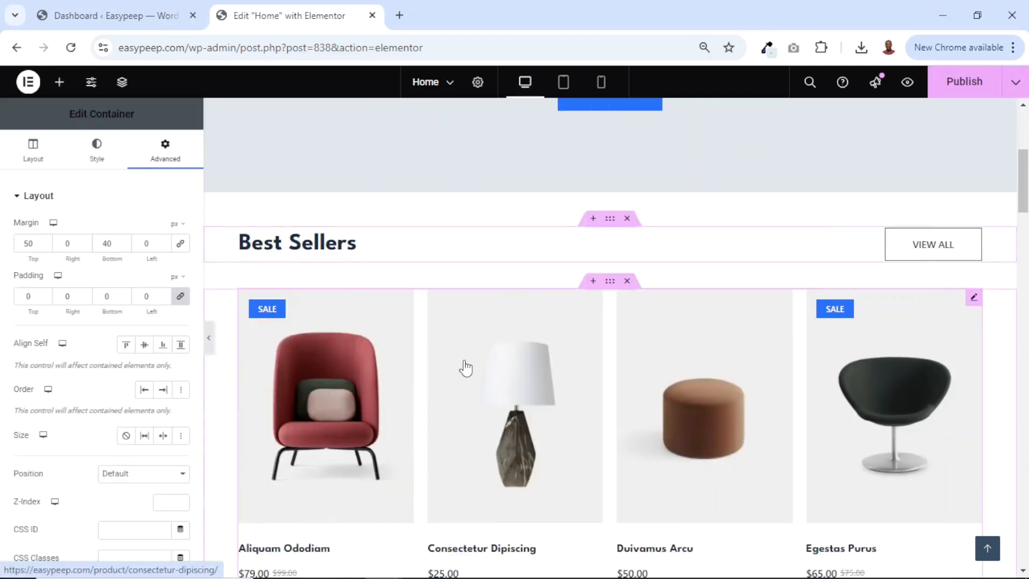
scroll(466, 368, down, 1)
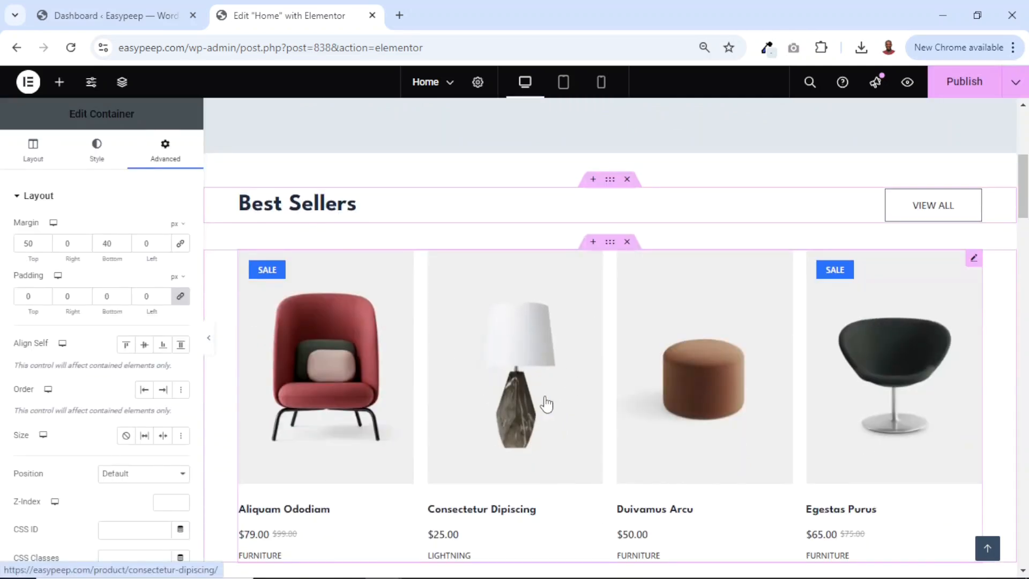
scroll(547, 403, down, 3)
scroll(547, 403, up, 3)
scroll(547, 404, down, 1)
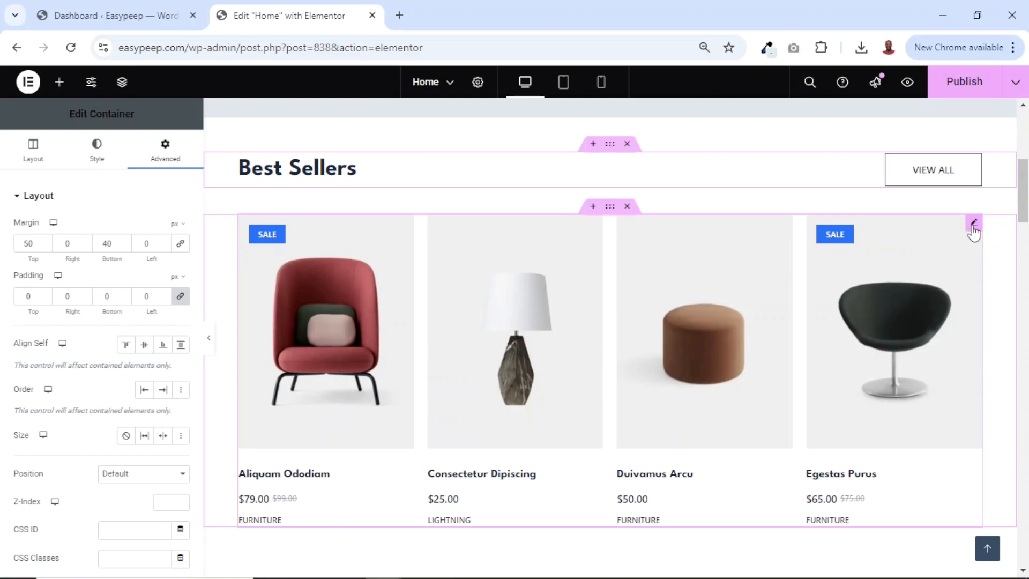
Open the Best Sellers grid's shortcode and search the web for the WooCommerce product shortcode documentation.
click(974, 223)
drag(147, 276, 2, 286)
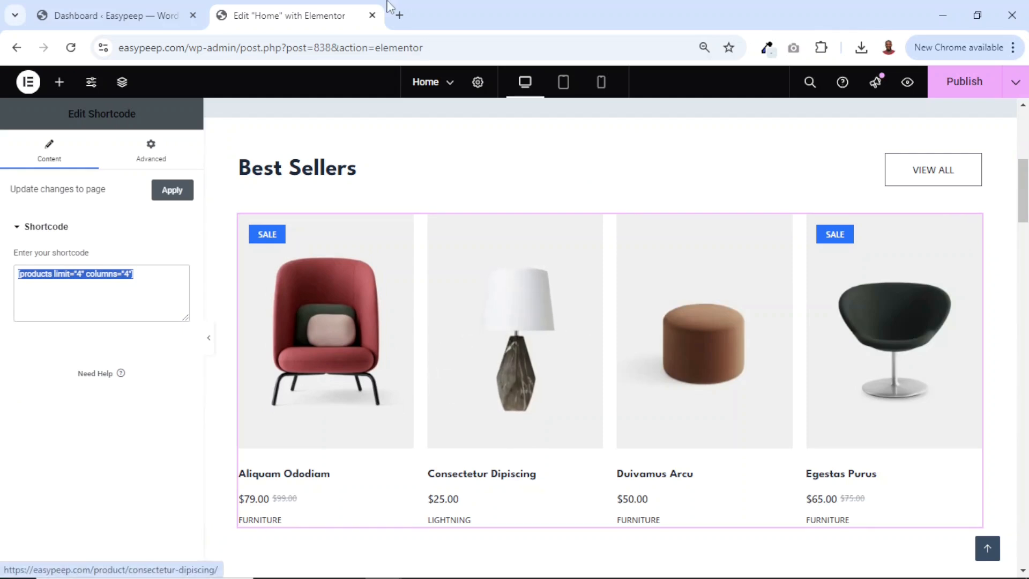
click(399, 17)
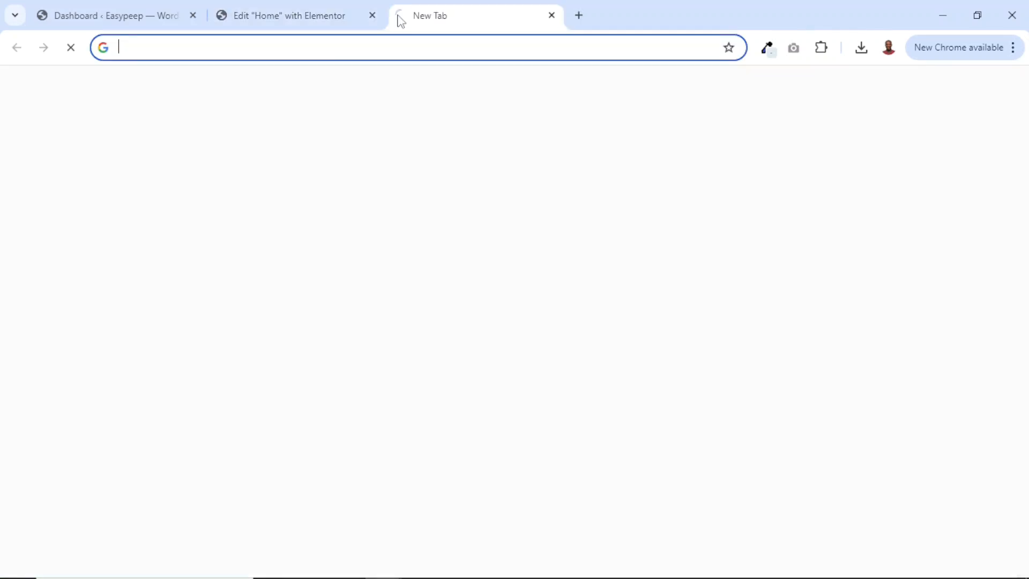
text(gog)
key(Return)
double_click(298, 106)
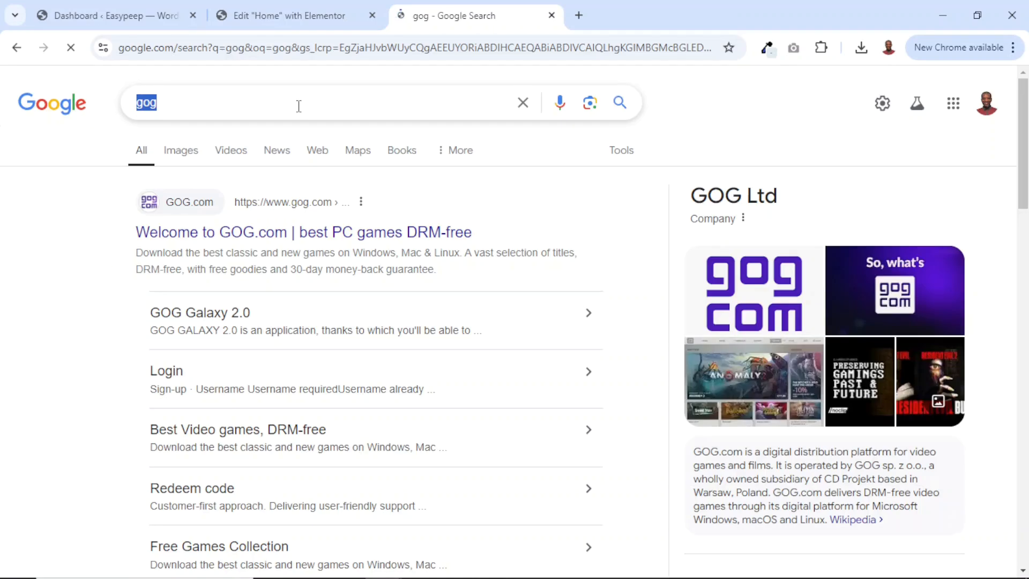
text(woocommerce product shortcode)
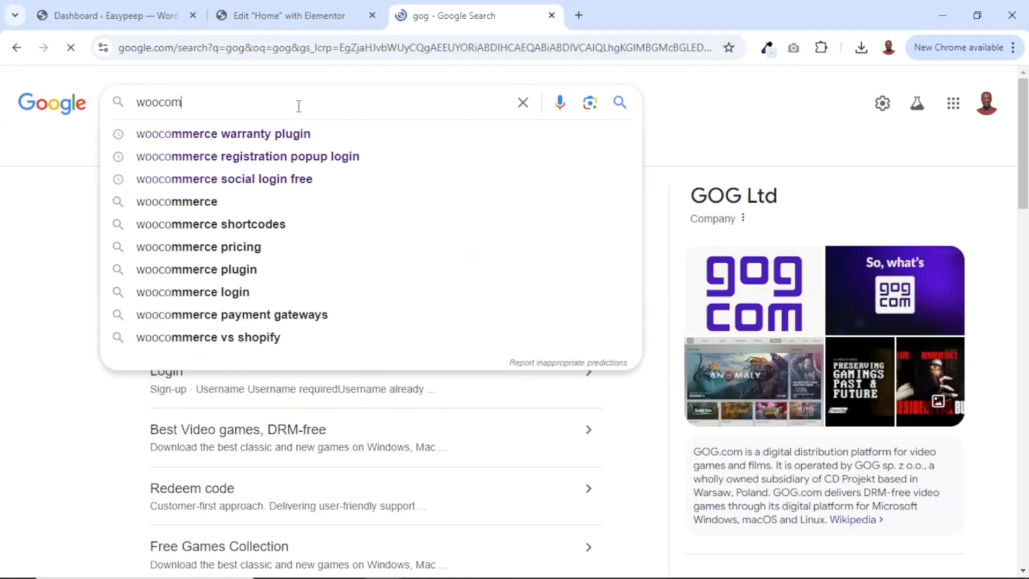
key(Return)
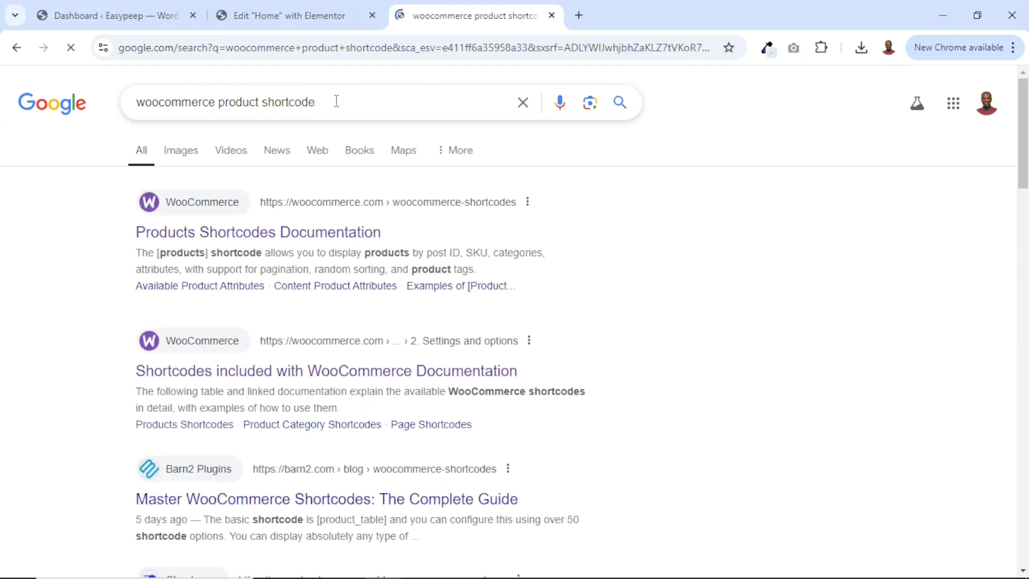
click(297, 242)
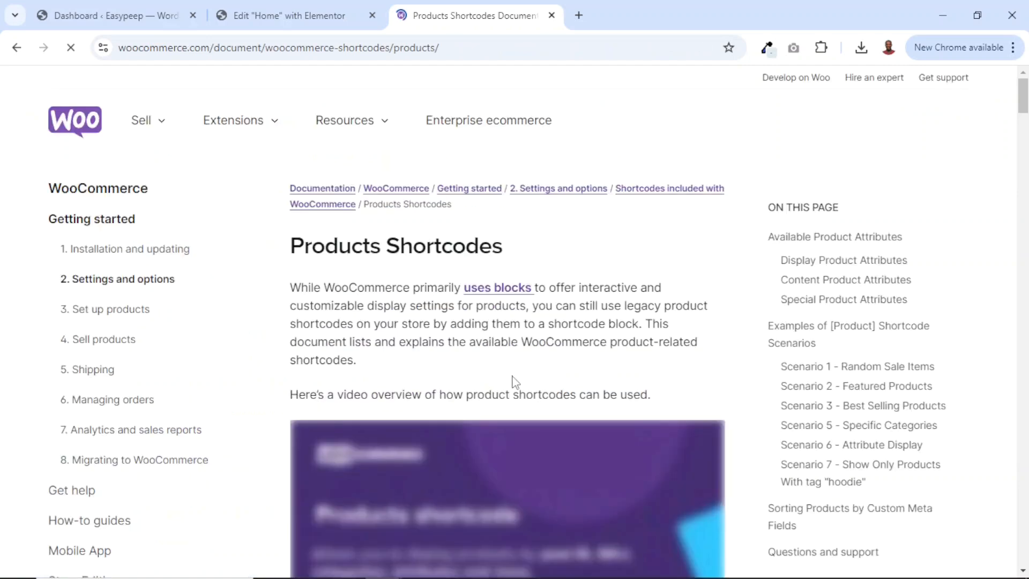
Find the Best Selling Products example in the documentation and copy its shortcode.
scroll(513, 381, down, 8)
scroll(513, 377, down, 15)
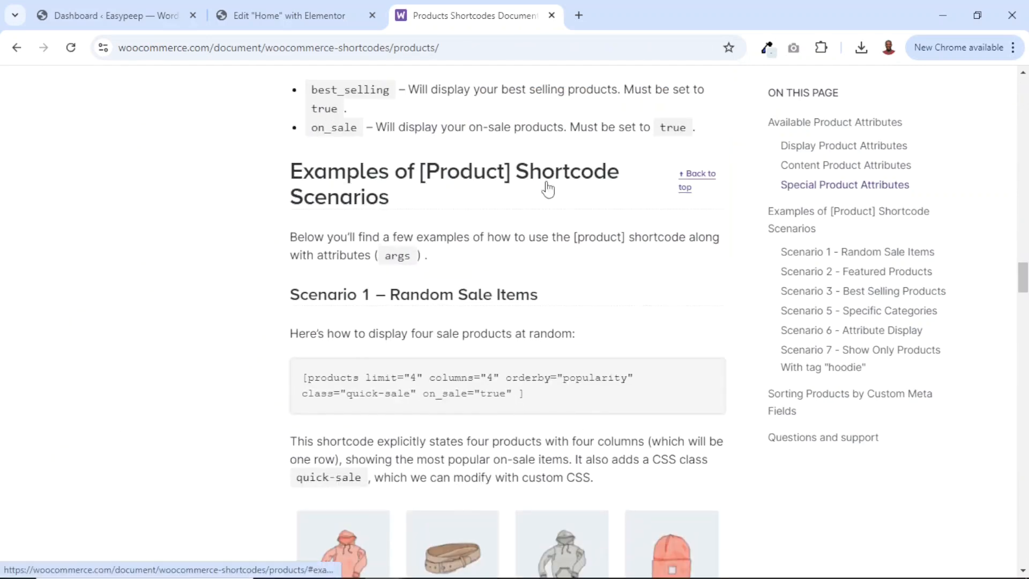
scroll(439, 225, down, 7)
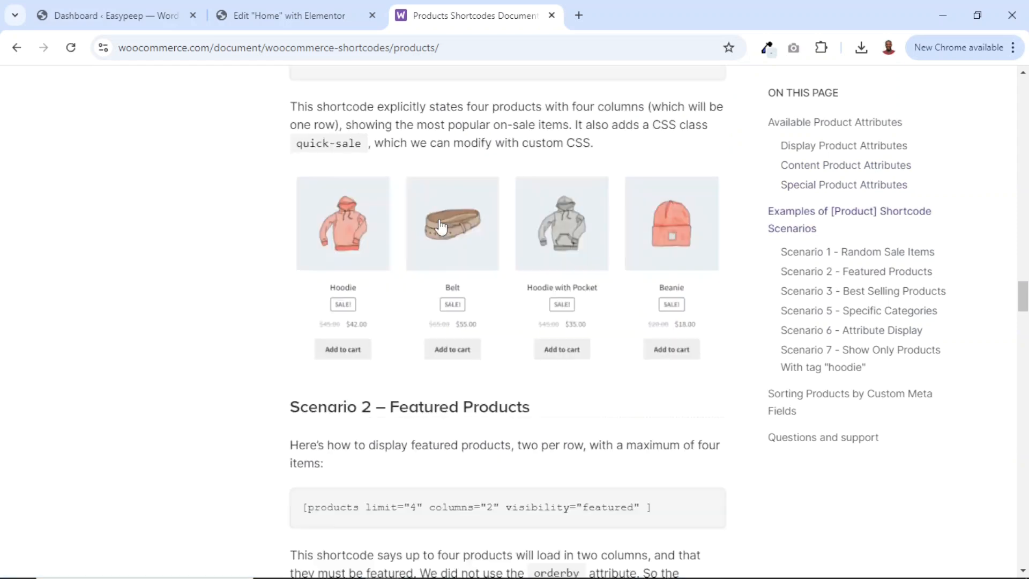
scroll(441, 226, down, 5)
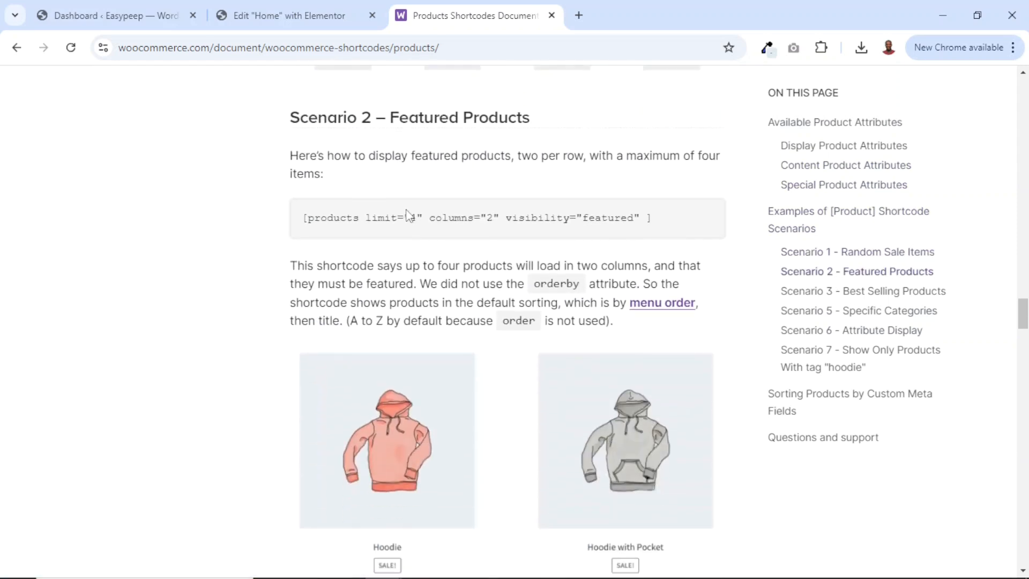
scroll(418, 290, down, 12)
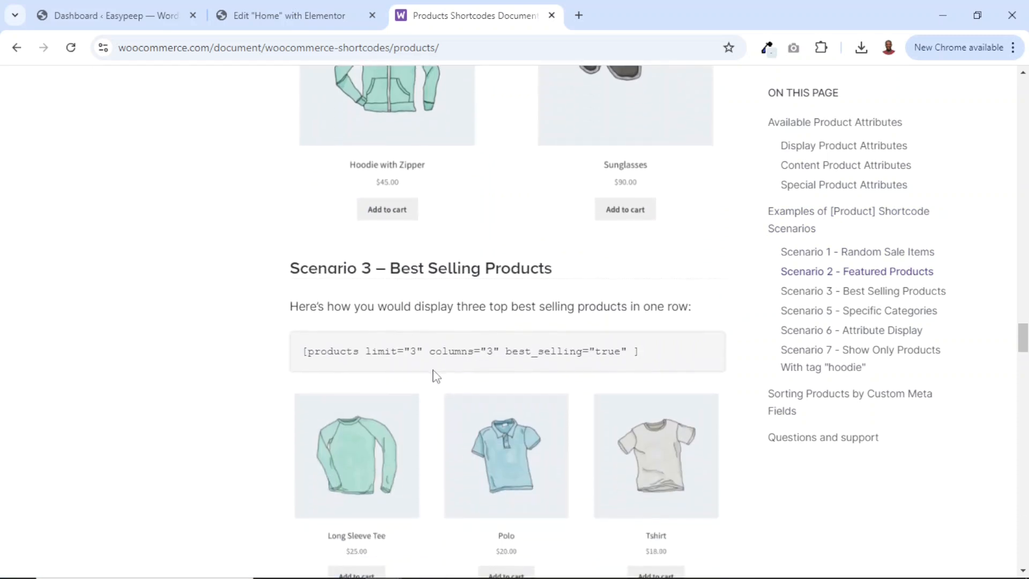
triple_click(322, 352)
key(ctrl+c)
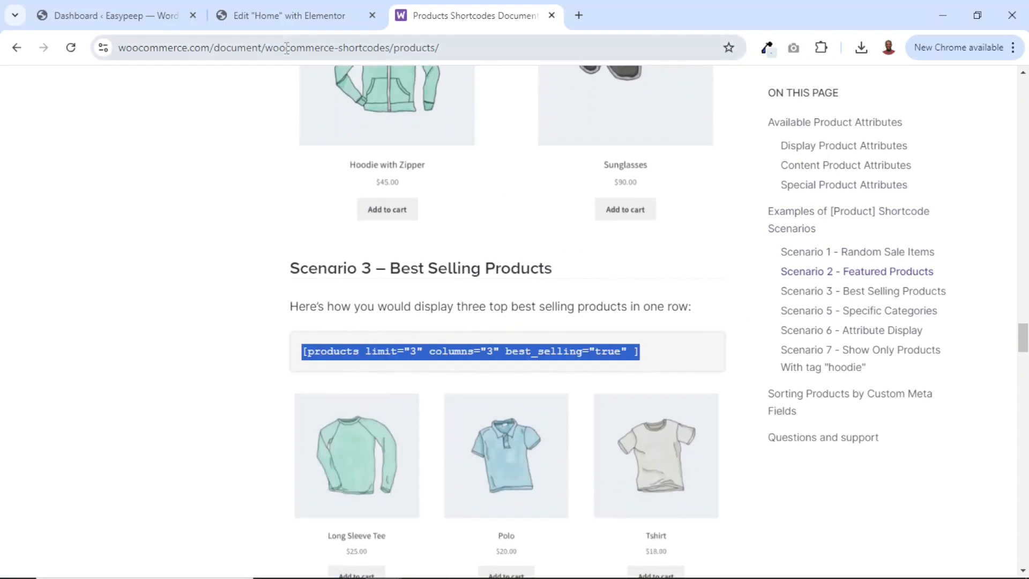
Replace the Best Sellers grid's shortcode with the copied best-selling products shortcode.
click(272, 12)
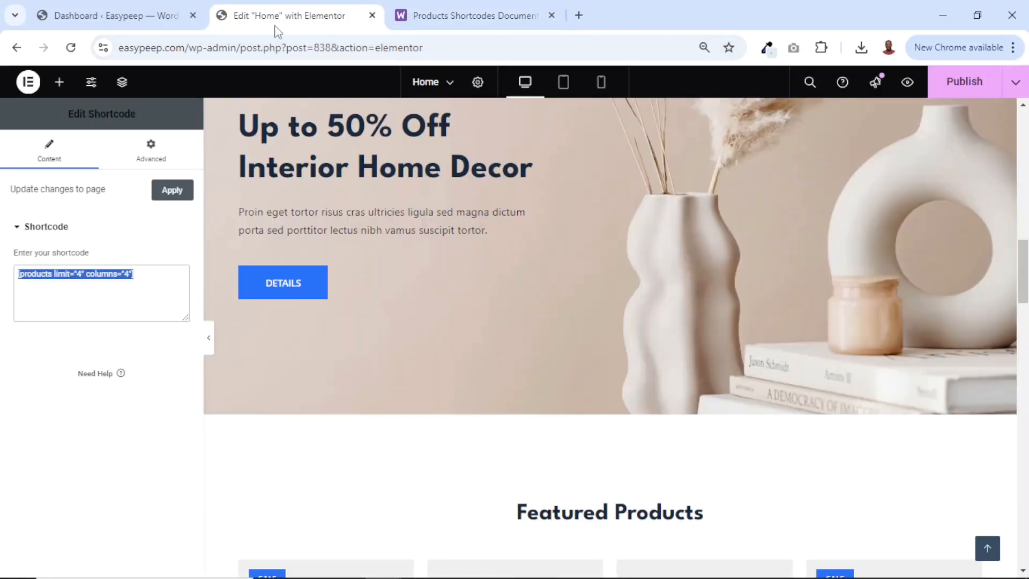
click(146, 281)
drag(146, 281, 2, 276)
key(ctrl+v)
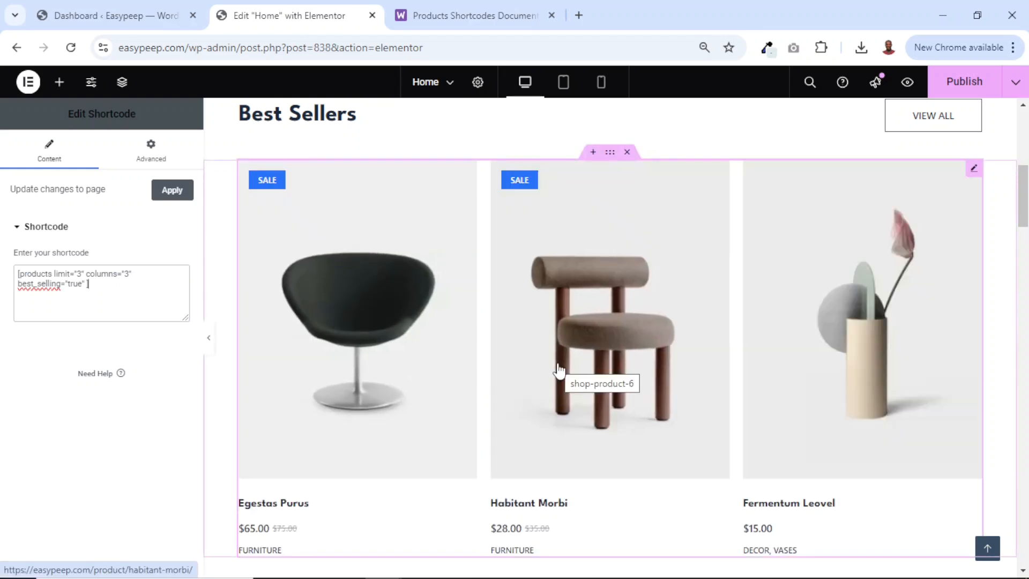
Set the shortcode's limit to 4 and columns to 4.
scroll(558, 370, down, 6)
scroll(558, 370, up, 6)
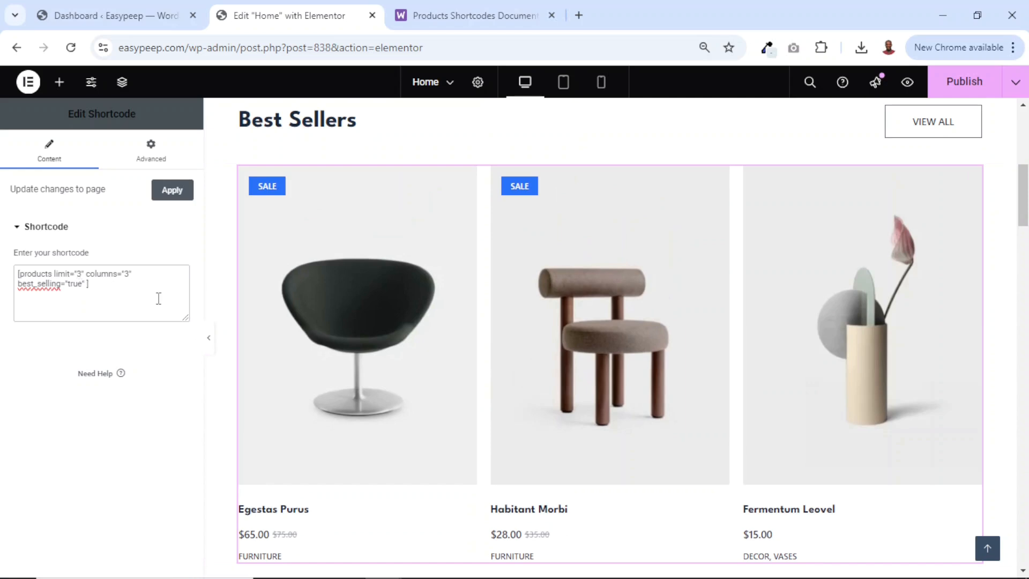
key(BackSpace)
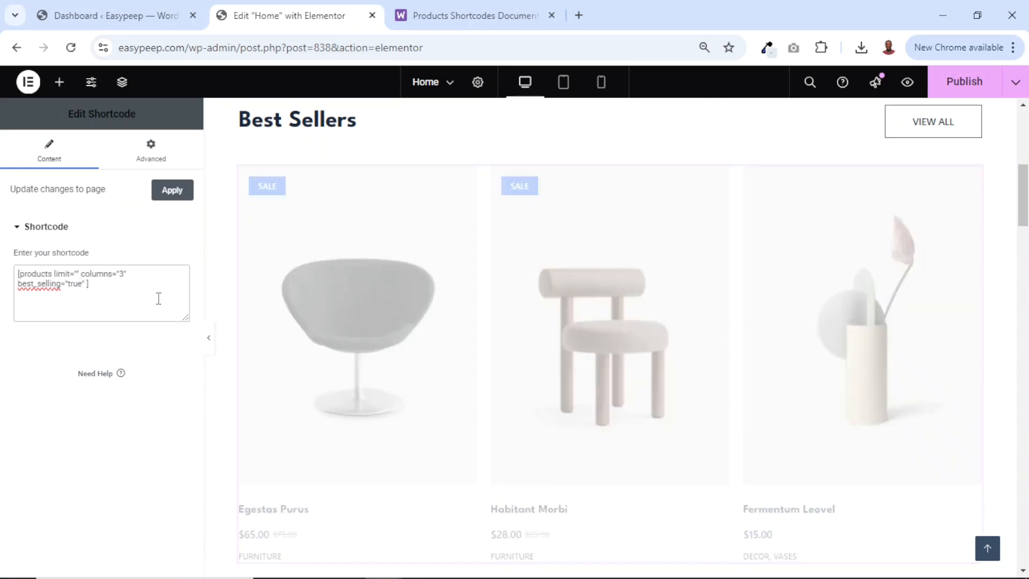
text(4)
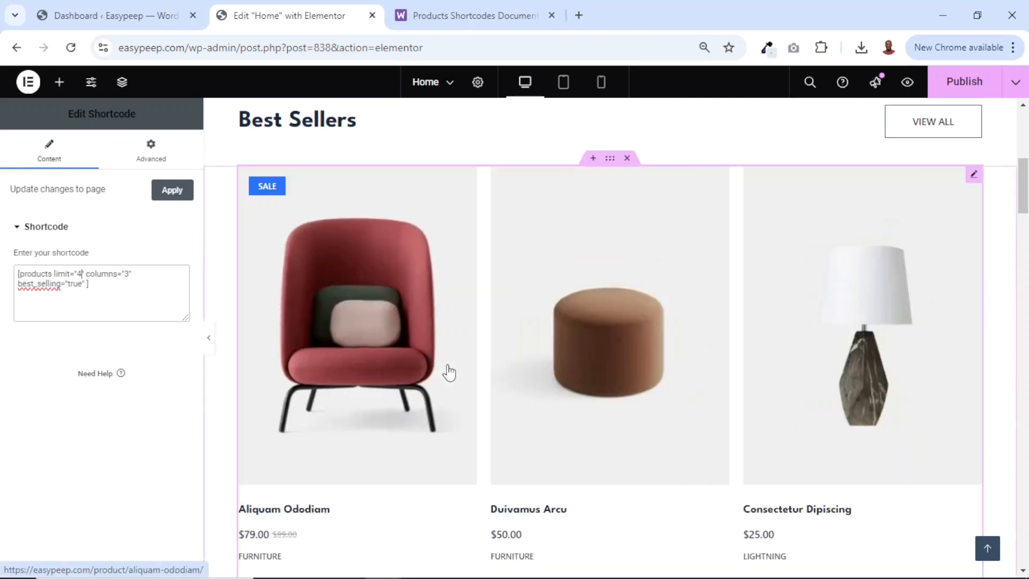
scroll(448, 369, down, 5)
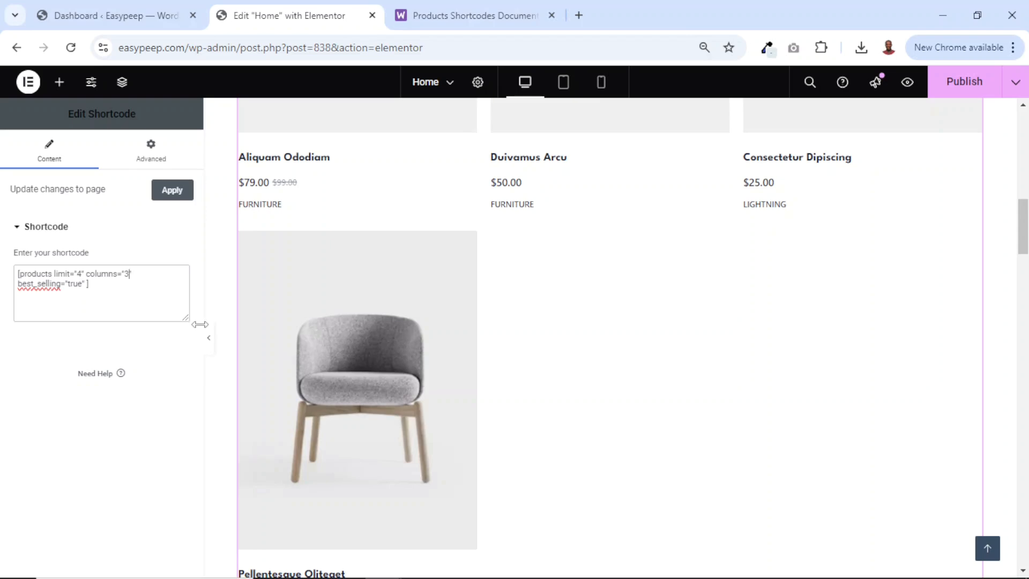
key(BackSpace)
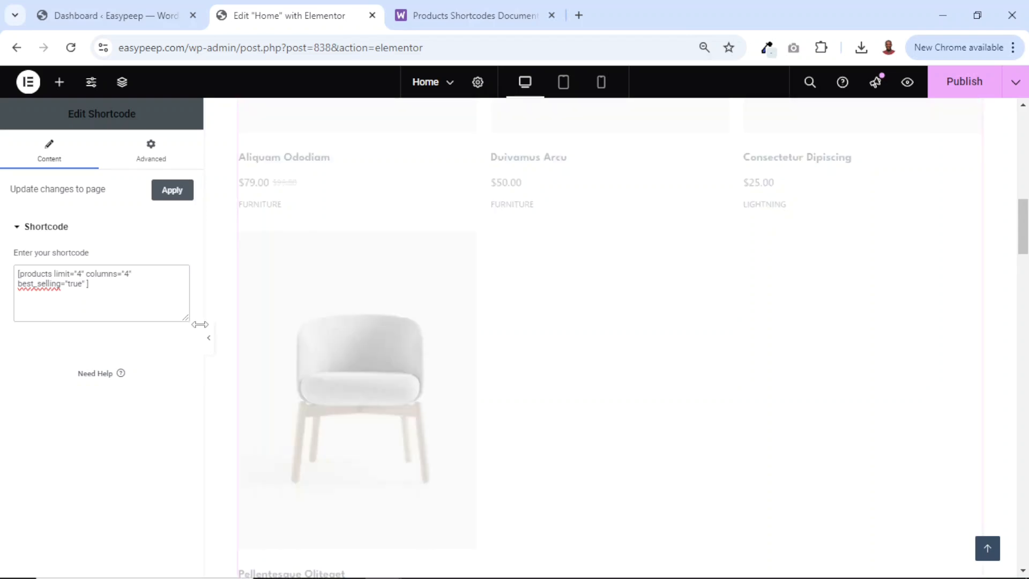
Rename the Featured Products section heading to New Arrivals.
scroll(671, 294, up, 7)
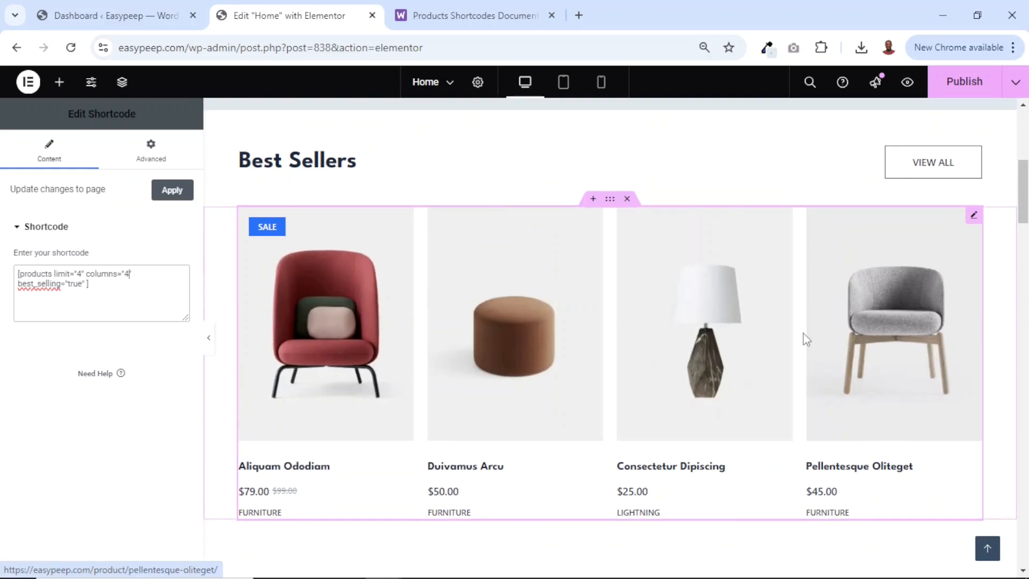
scroll(802, 337, down, 1)
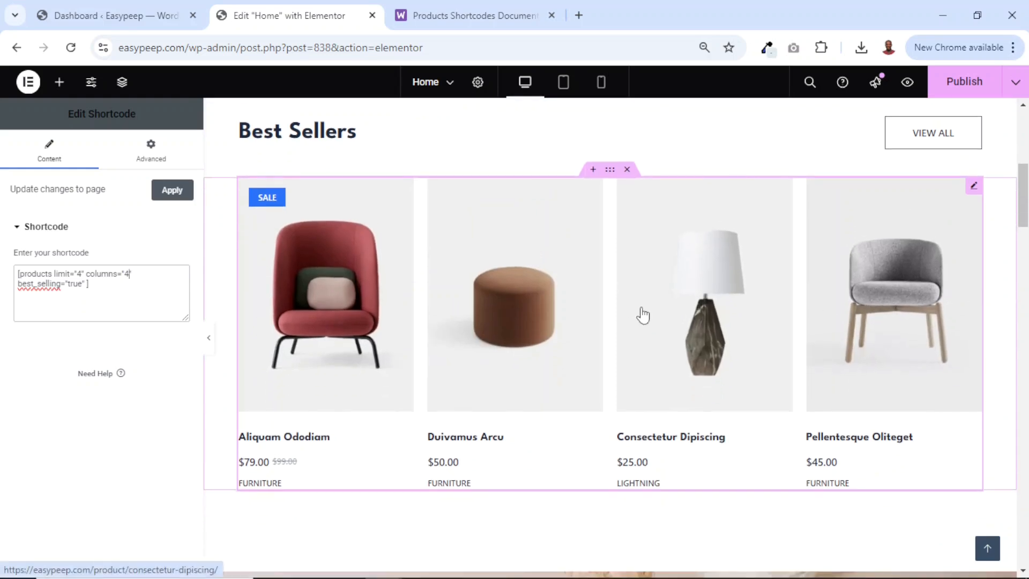
scroll(644, 316, down, 12)
scroll(641, 309, down, 2)
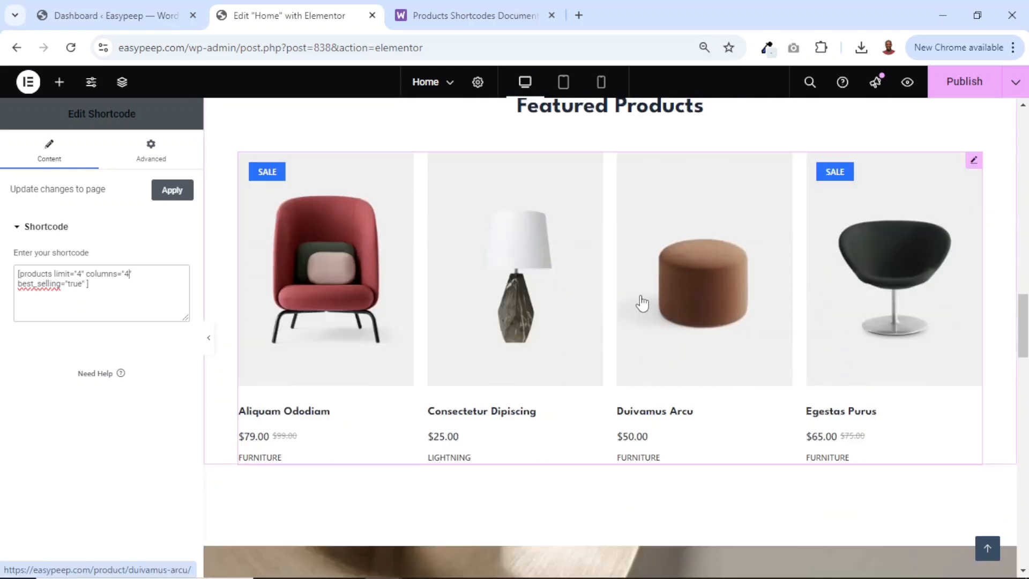
scroll(639, 301, up, 2)
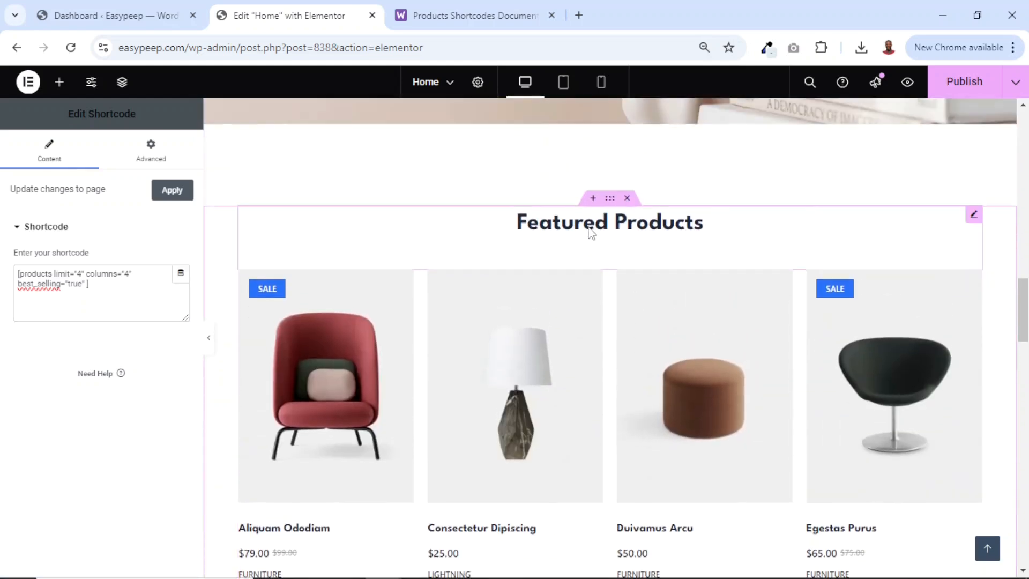
click(590, 230)
click(115, 246)
key(ctrl+a)
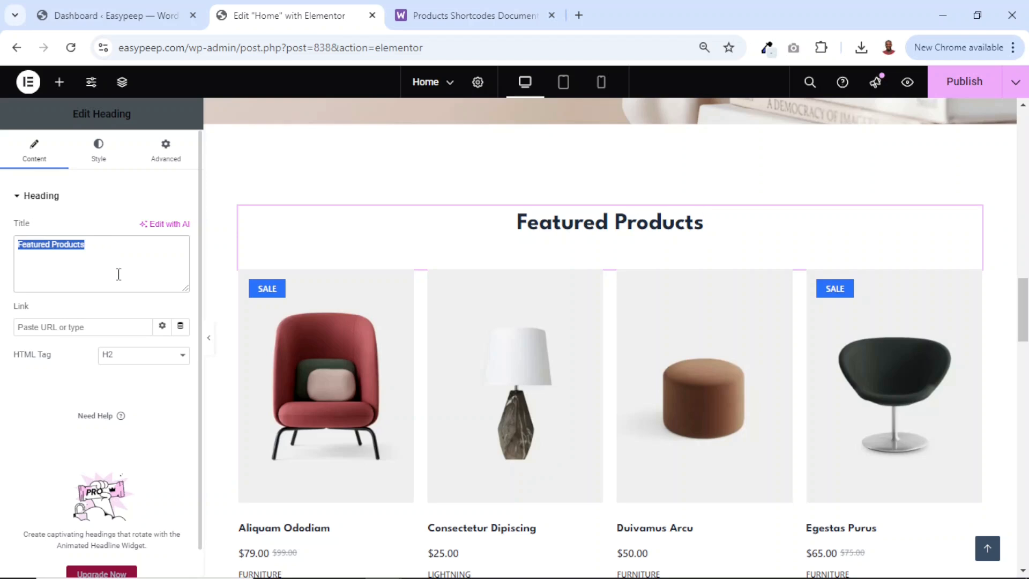
text(N)
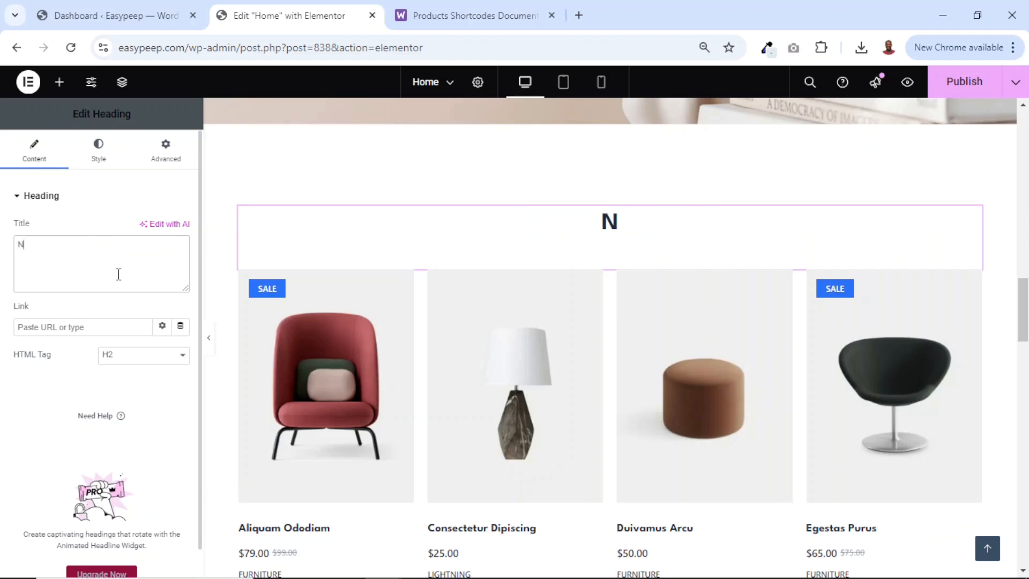
text(ew Arrivals)
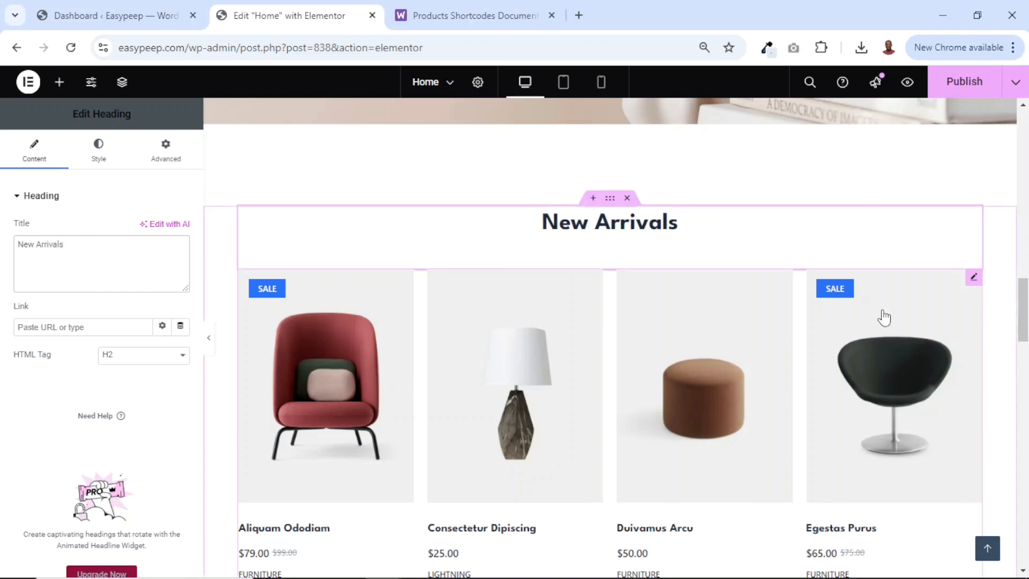
Open the New Arrivals grid's shortcode and copy the Newest Products example shortcode from the documentation.
click(972, 284)
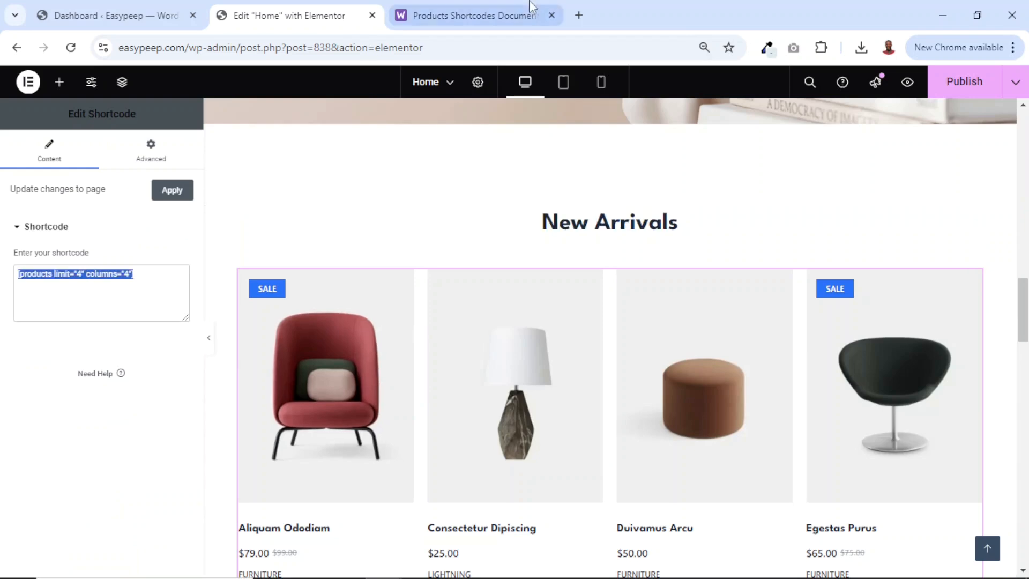
click(435, 20)
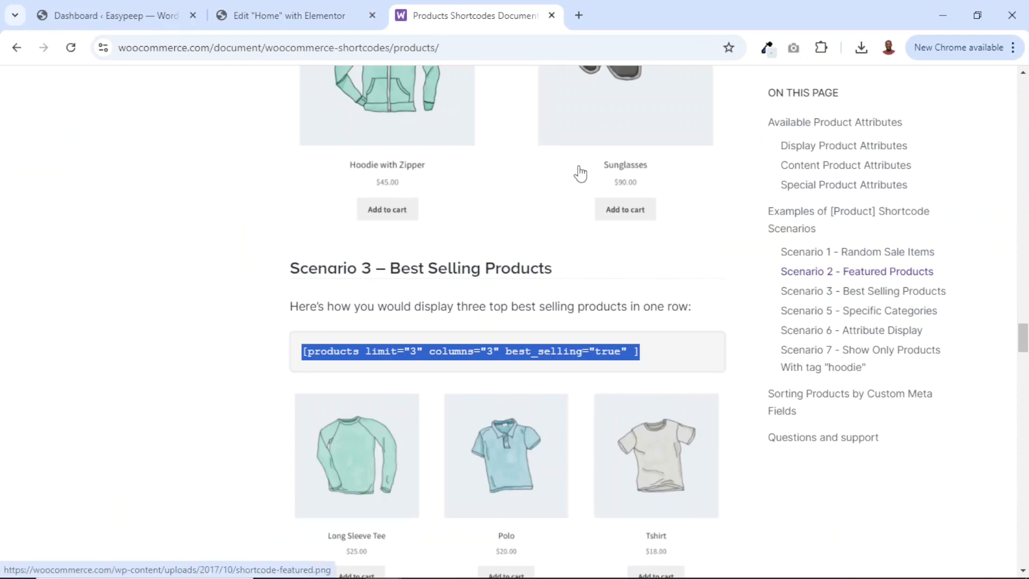
scroll(540, 317, down, 4)
scroll(541, 317, down, 4)
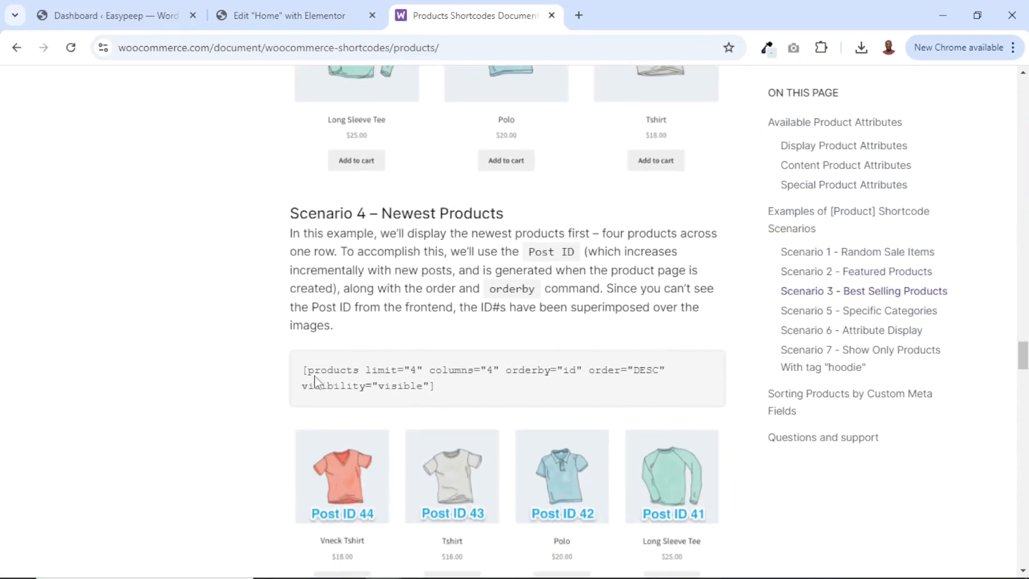
drag(304, 369, 450, 396)
key(ctrl+c)
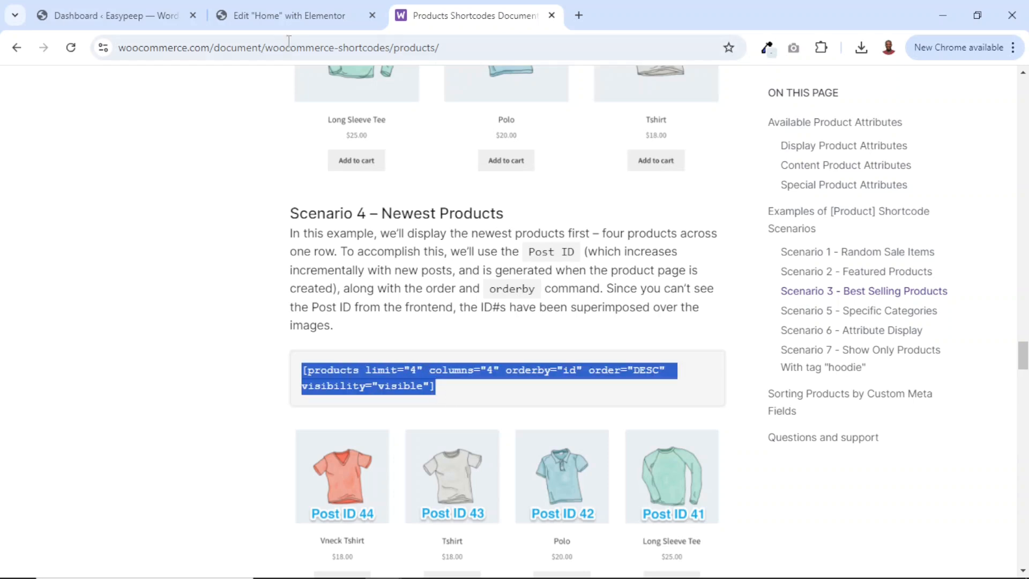
Replace the New Arrivals grid's shortcode with the copied newest-products shortcode.
click(289, 19)
key(ctrl+v)
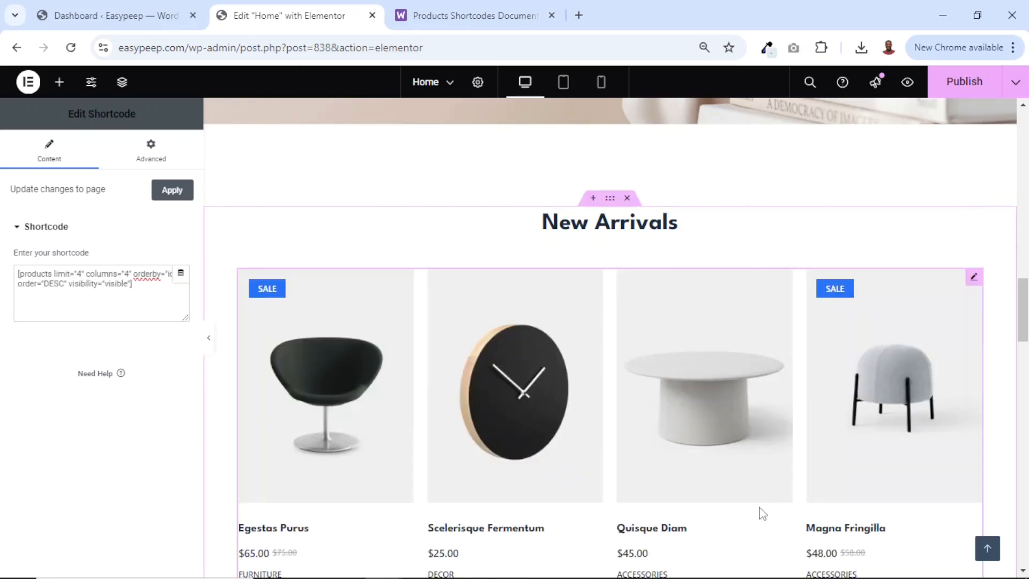
scroll(757, 438, down, 4)
scroll(758, 434, up, 4)
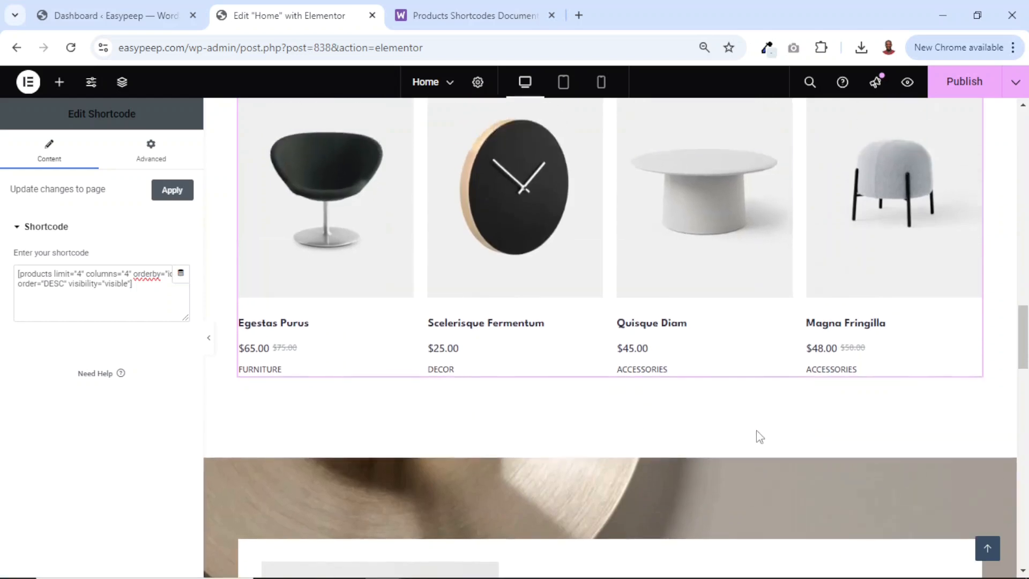
click(81, 272)
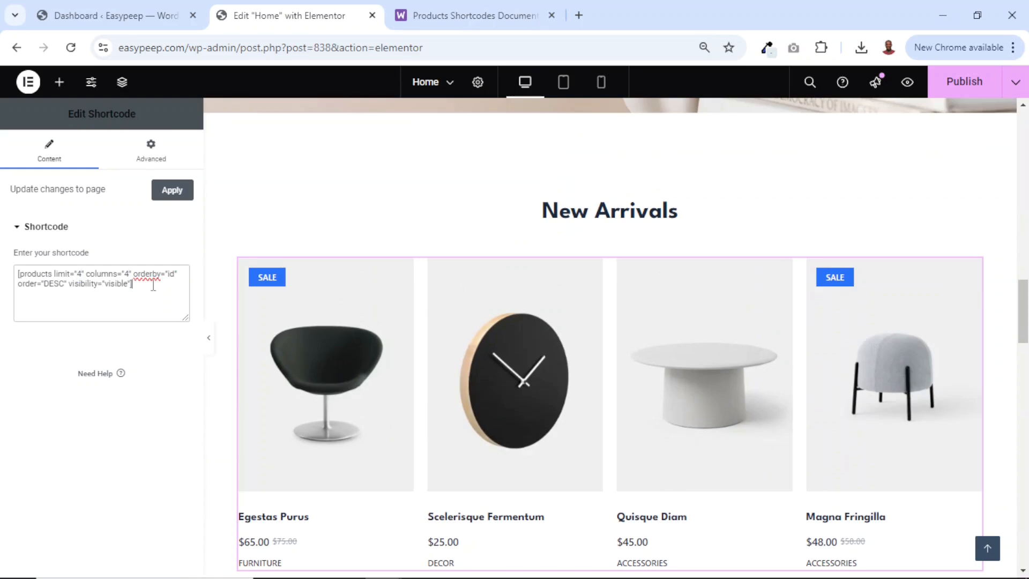
Change the promo banner heading to Up to 25% Off on All Downloads.
scroll(413, 326, down, 6)
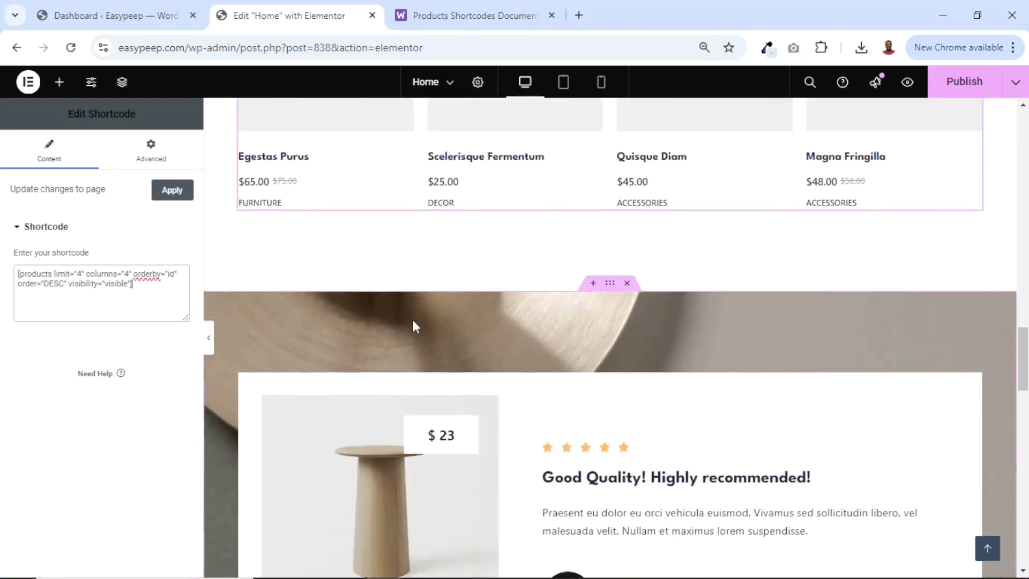
scroll(414, 325, up, 20)
scroll(415, 328, down, 7)
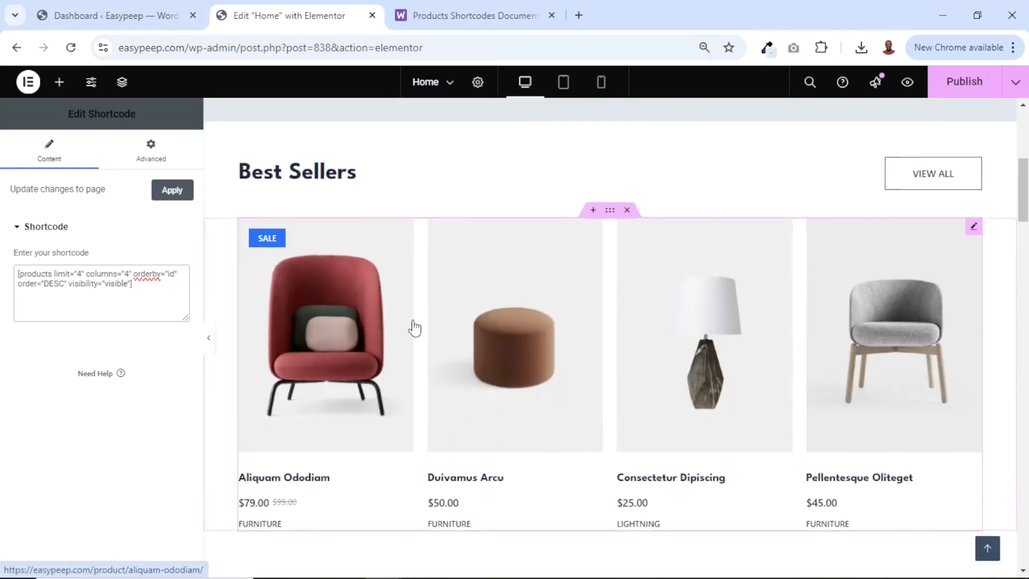
scroll(414, 327, down, 8)
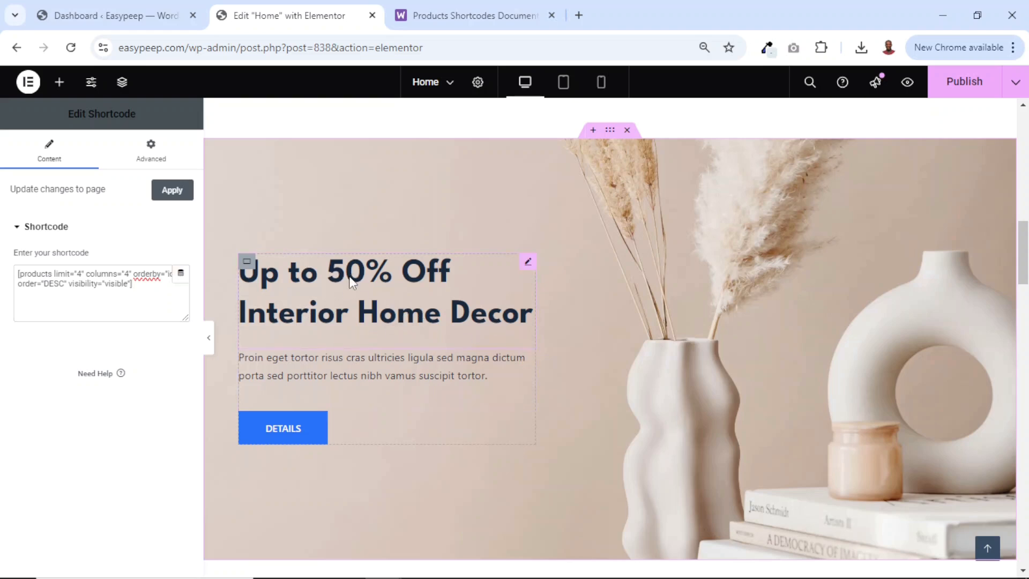
click(529, 313)
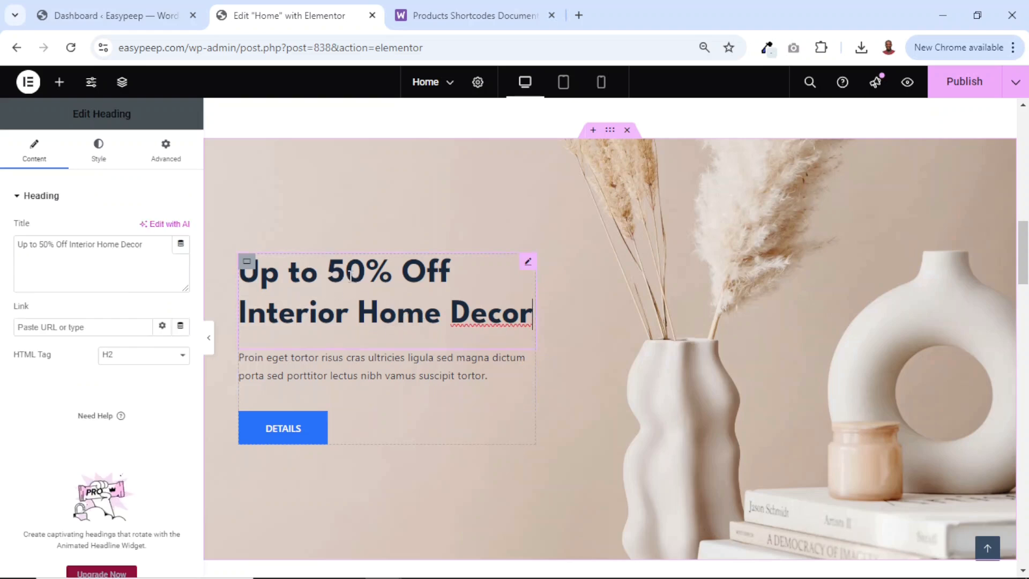
double_click(44, 244)
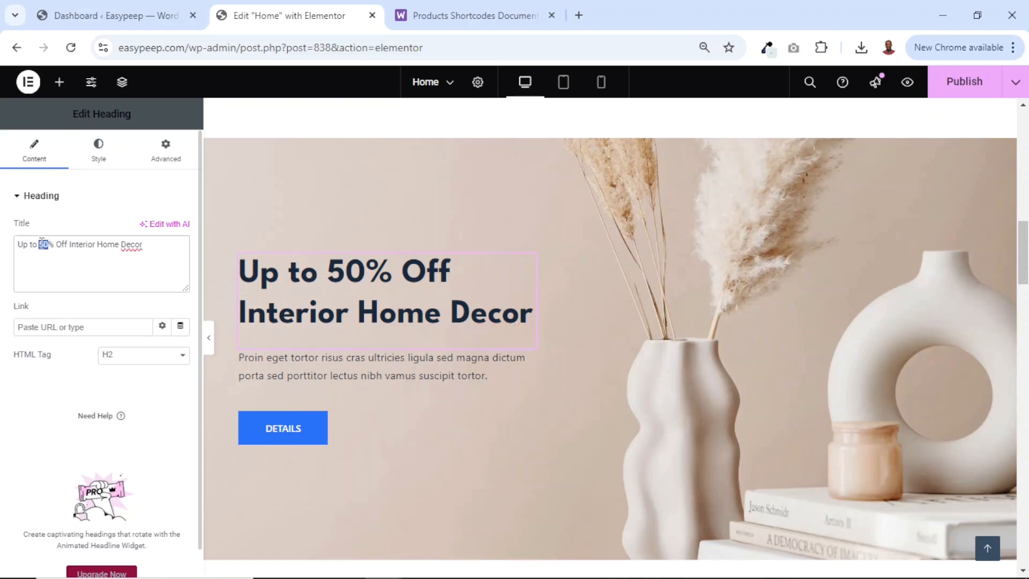
text(25% Off on Al)
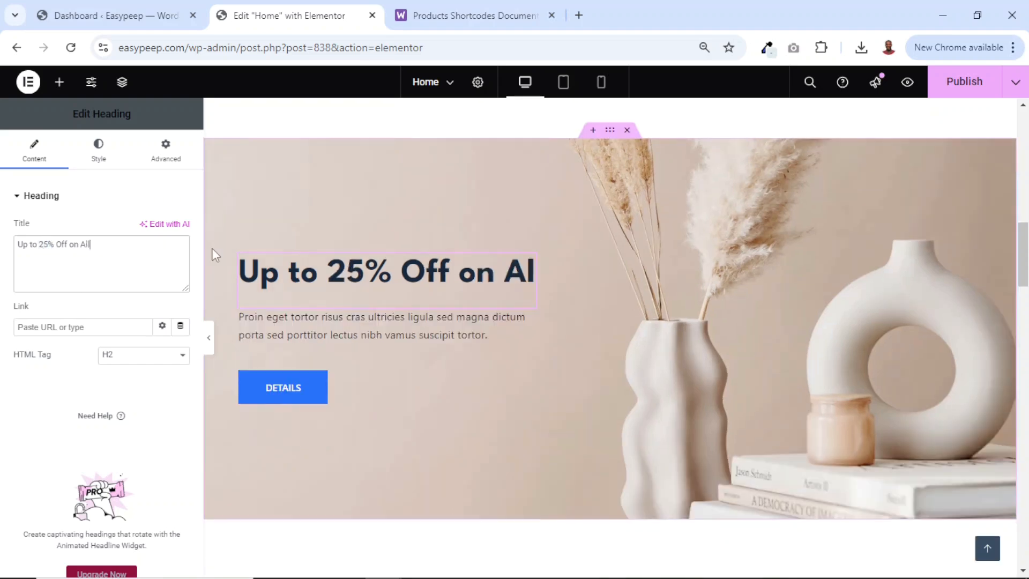
text(l Do)
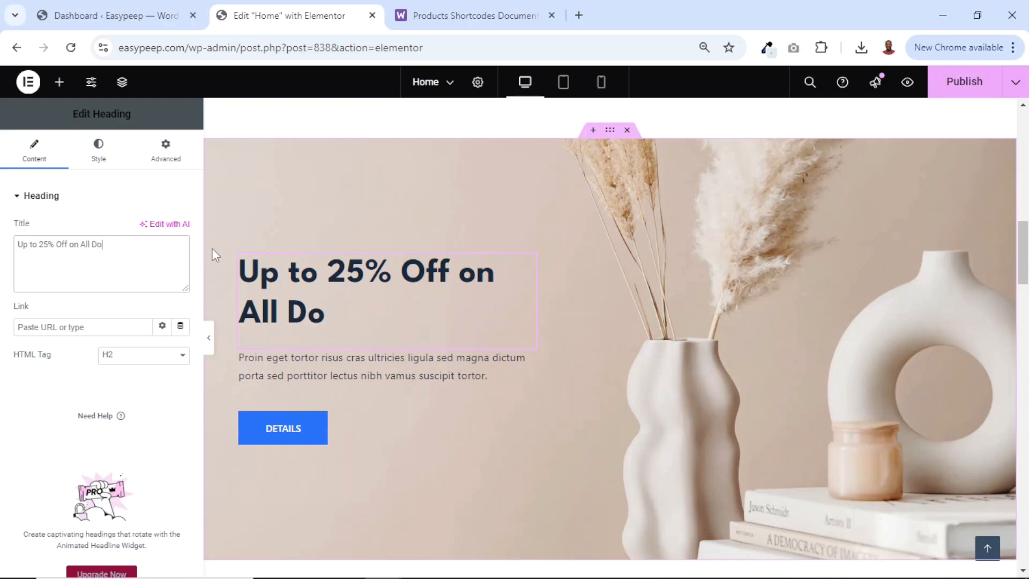
text(wnloads)
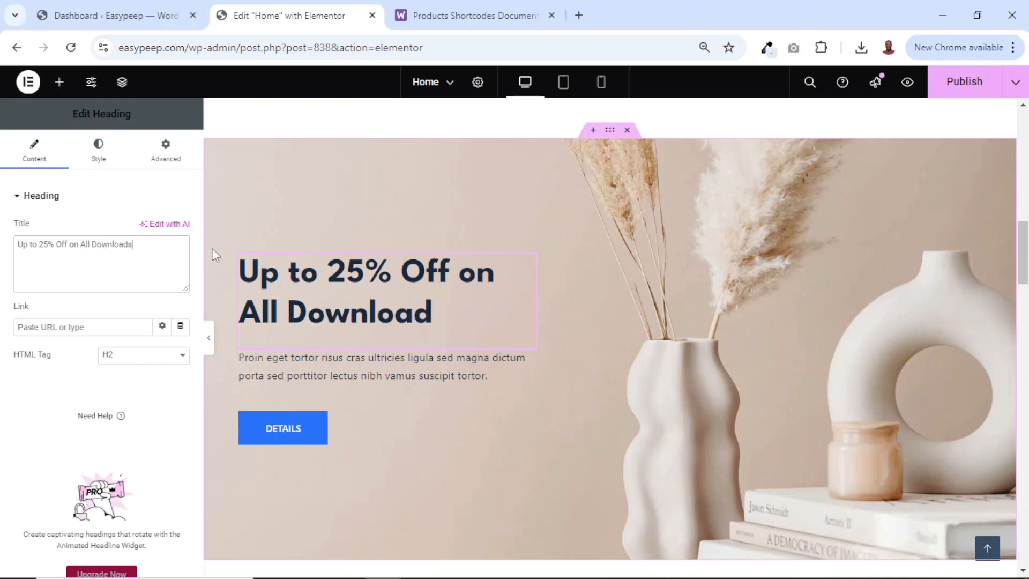
Set the banner button's text to shop now and link it to the Products page.
click(306, 368)
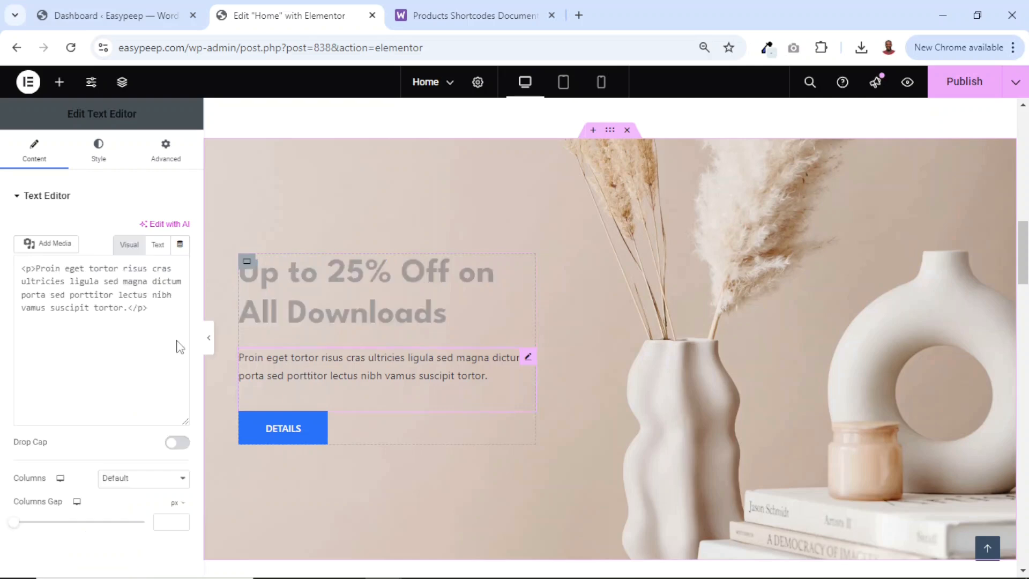
triple_click(147, 363)
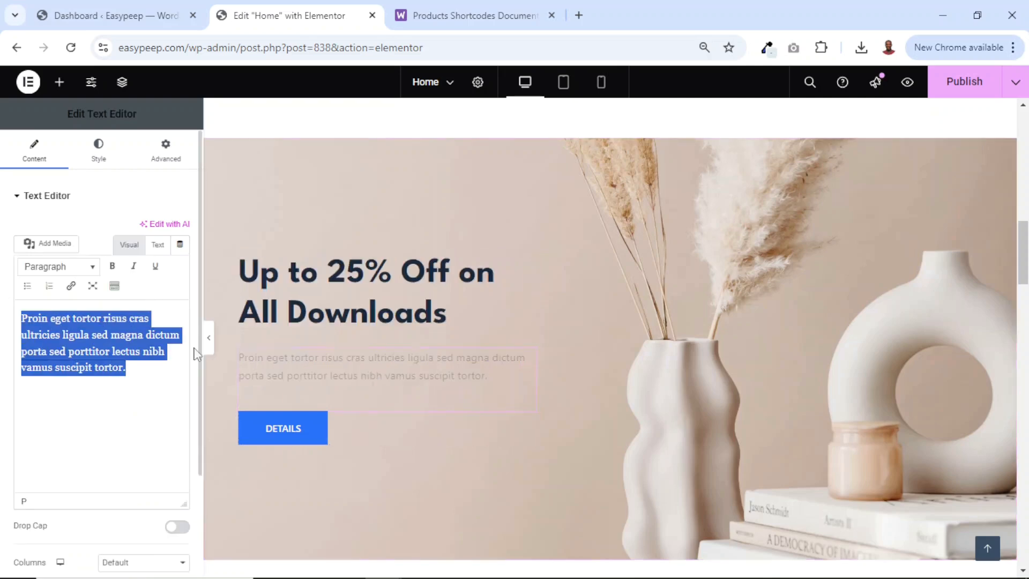
click(275, 436)
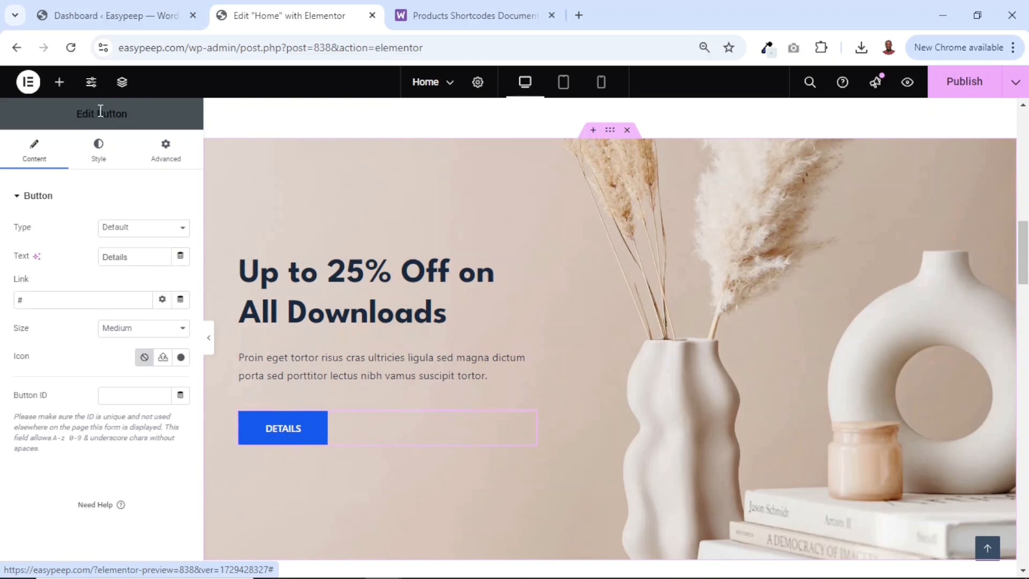
double_click(141, 262)
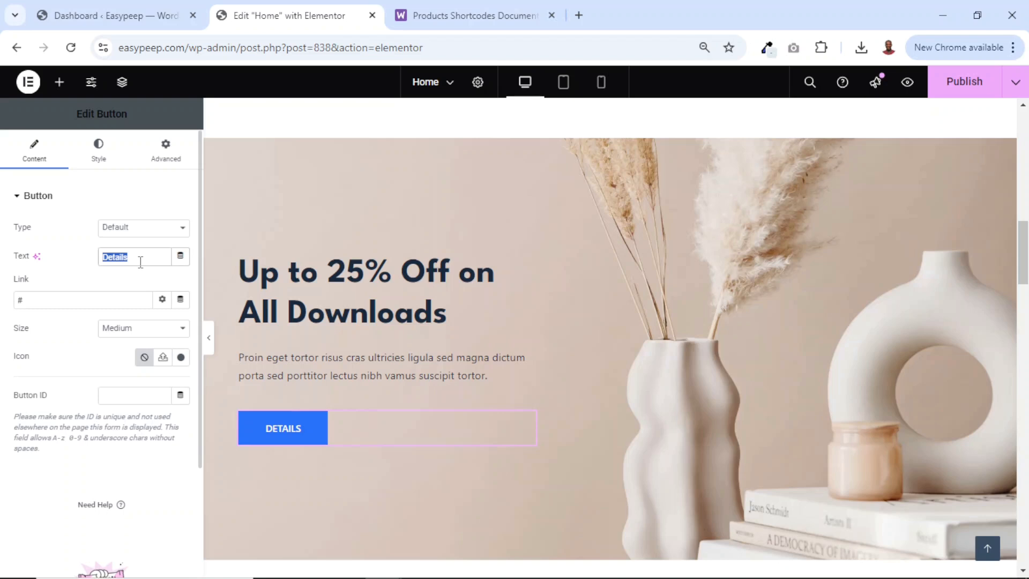
text(shop now)
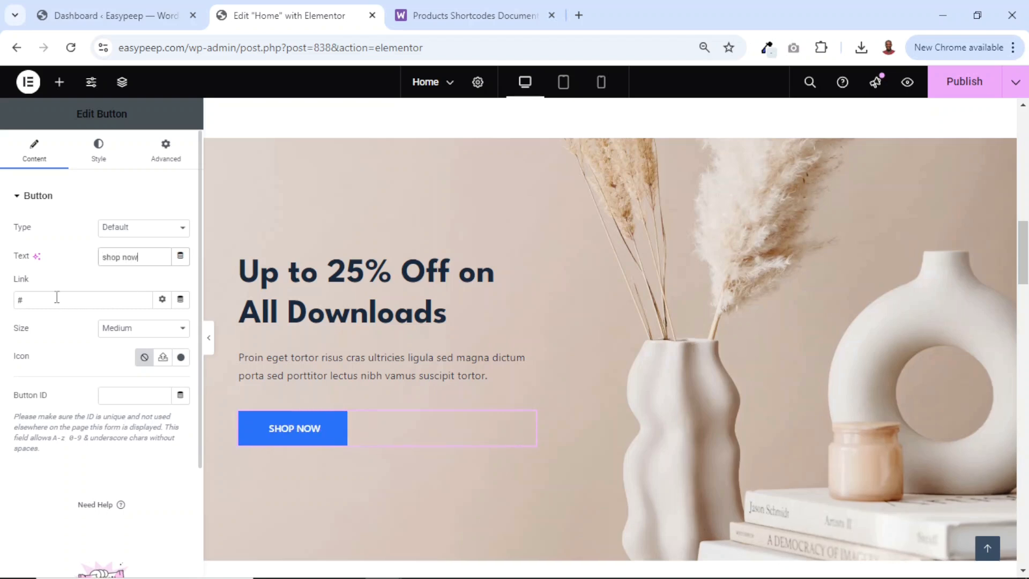
drag(57, 297, 2, 303)
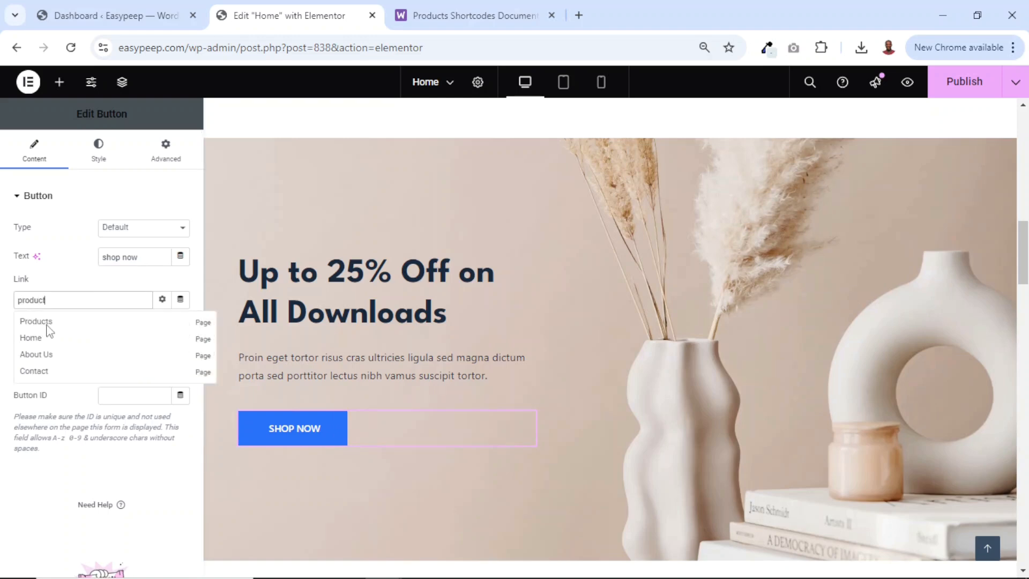
text(product)
click(47, 324)
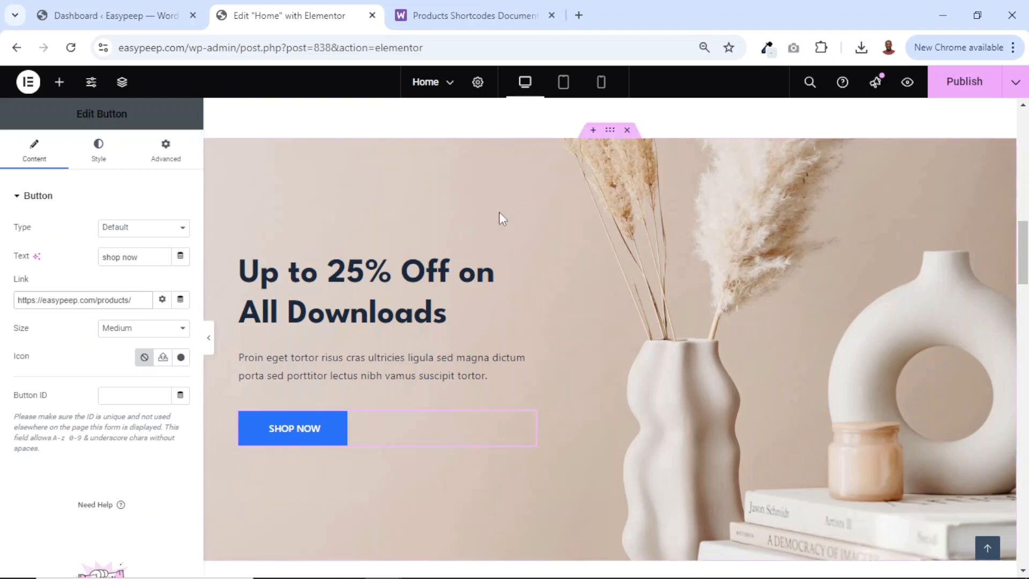
Replace the banner container's background image with article-image-1 from the media library.
click(610, 135)
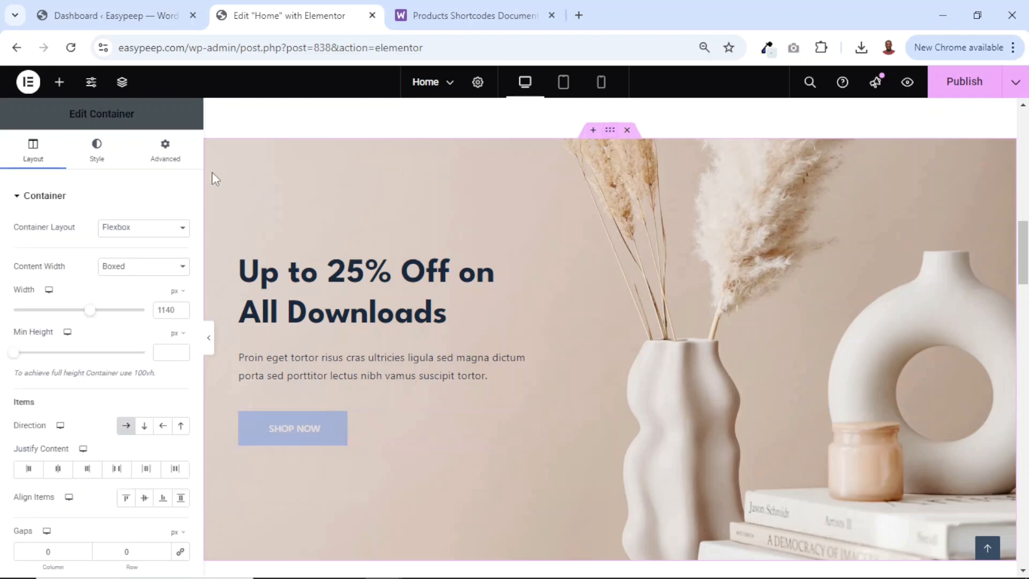
click(96, 156)
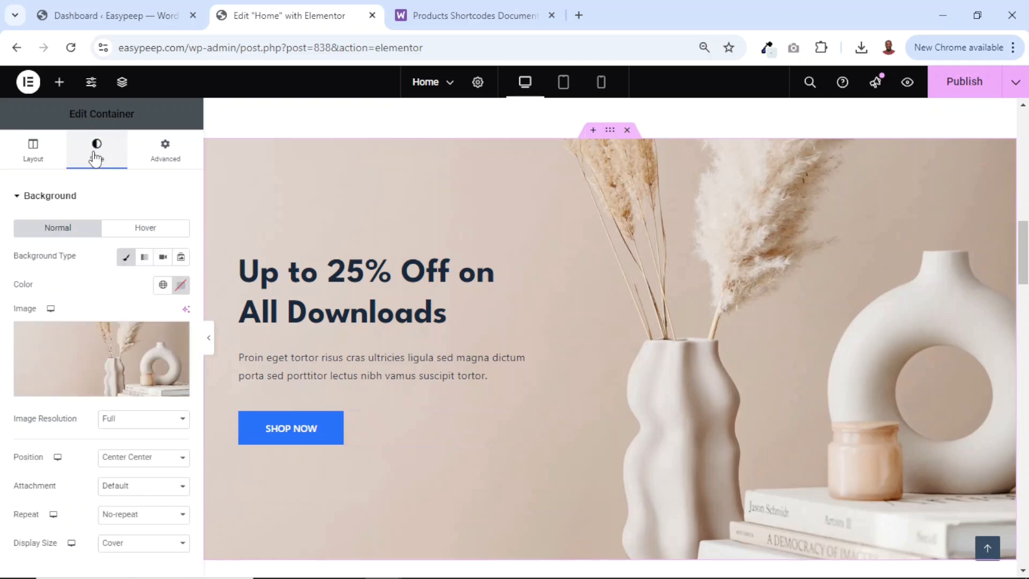
click(119, 354)
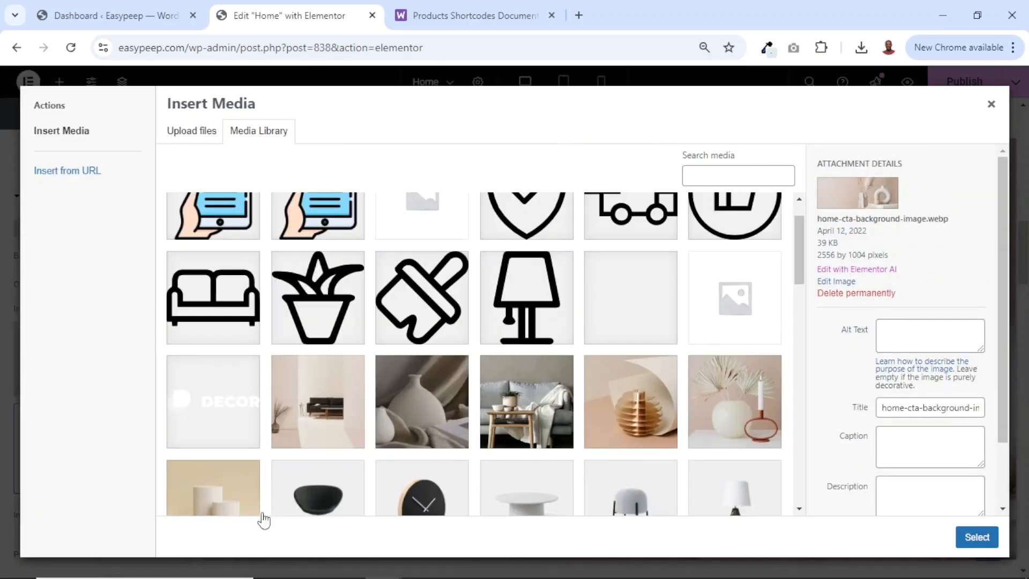
click(217, 490)
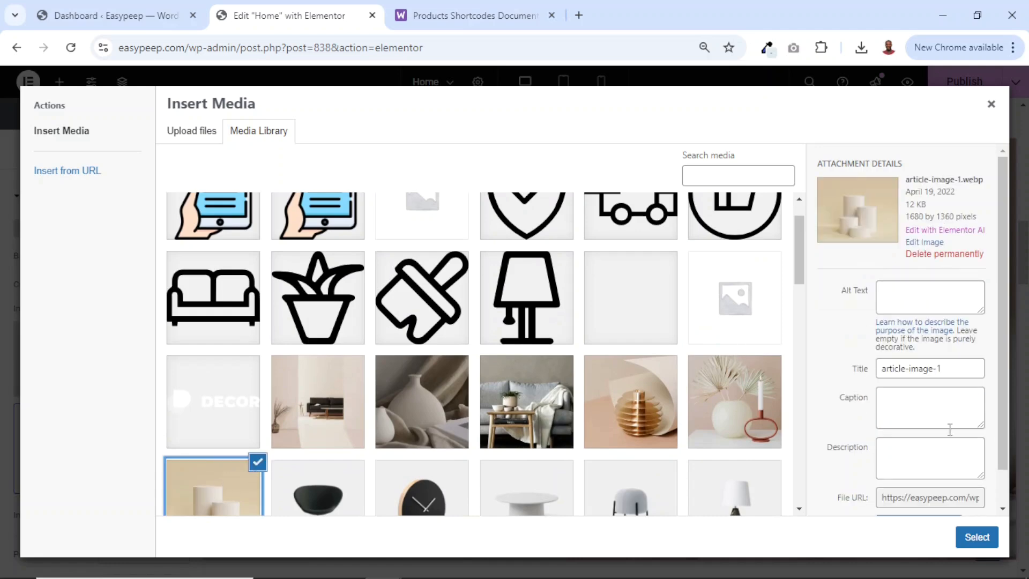
click(974, 546)
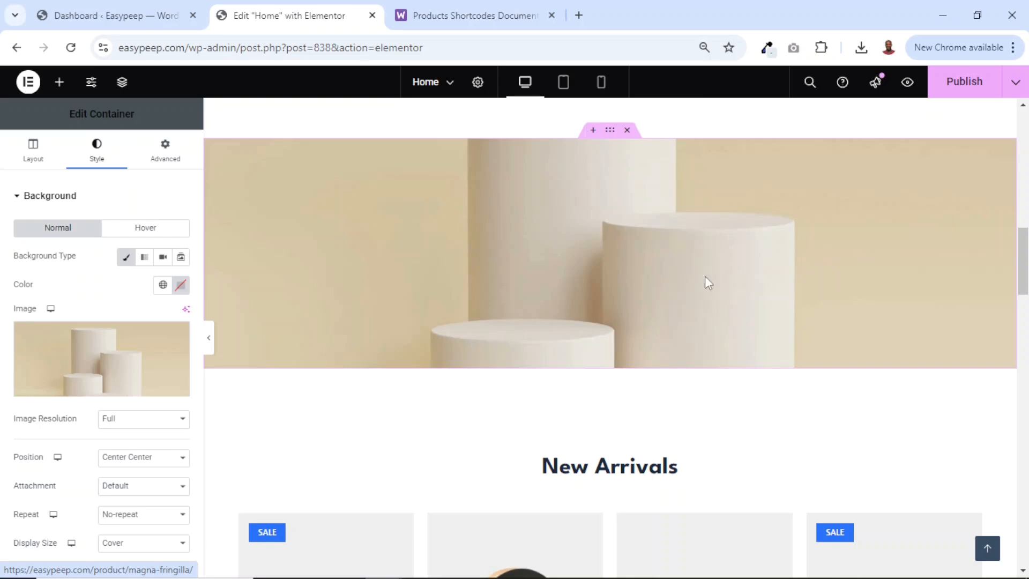
scroll(718, 371, down, 8)
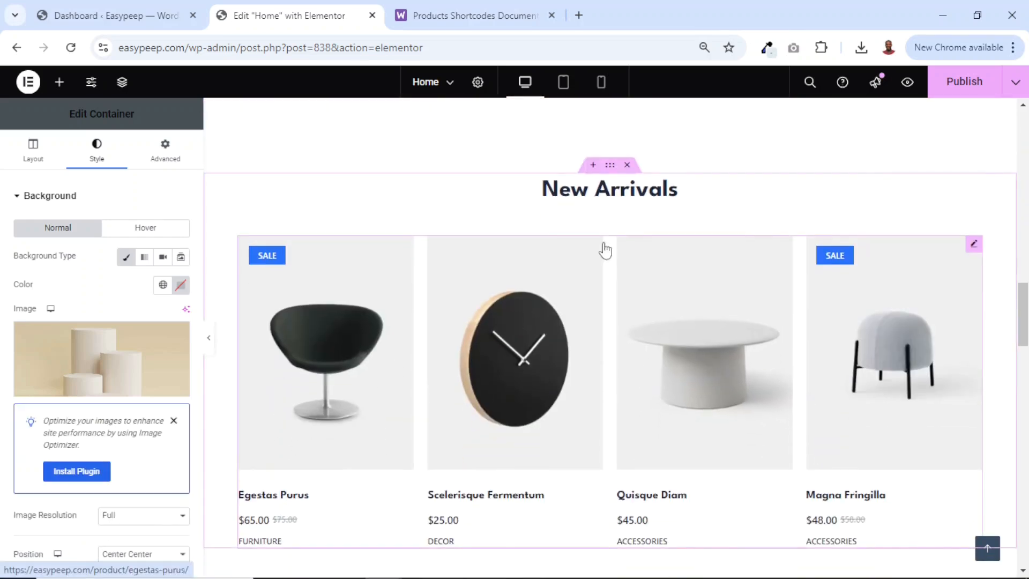
Upload the Social eCommerce book cover and set it as the testimonial product card's background image.
scroll(660, 294, down, 5)
scroll(661, 296, down, 5)
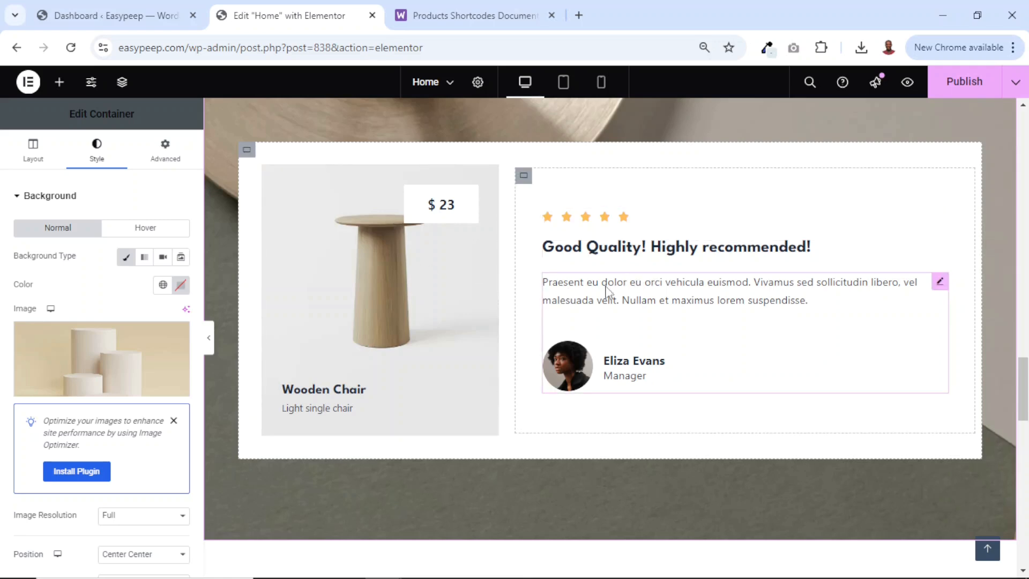
scroll(467, 265, up, 1)
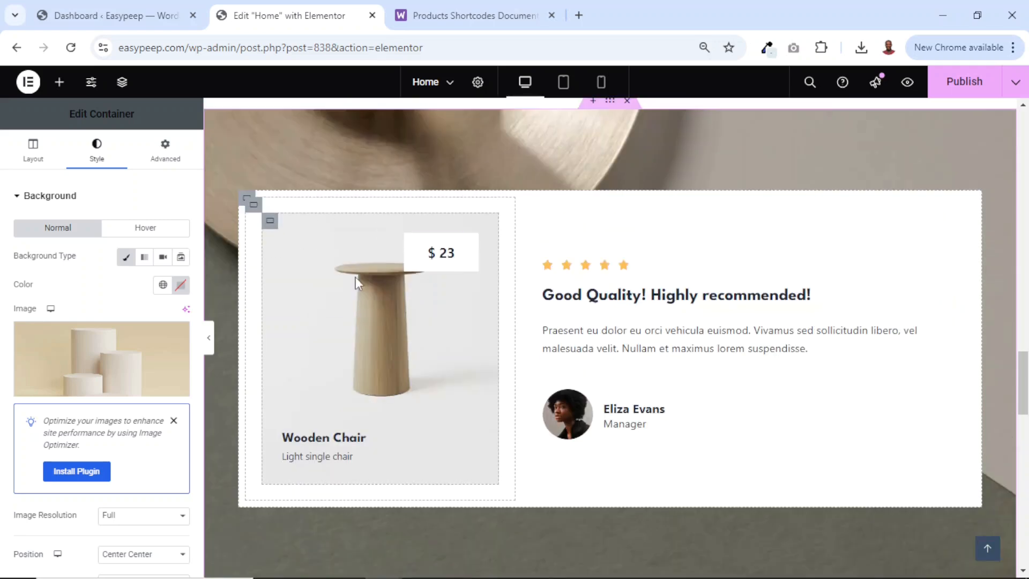
click(270, 224)
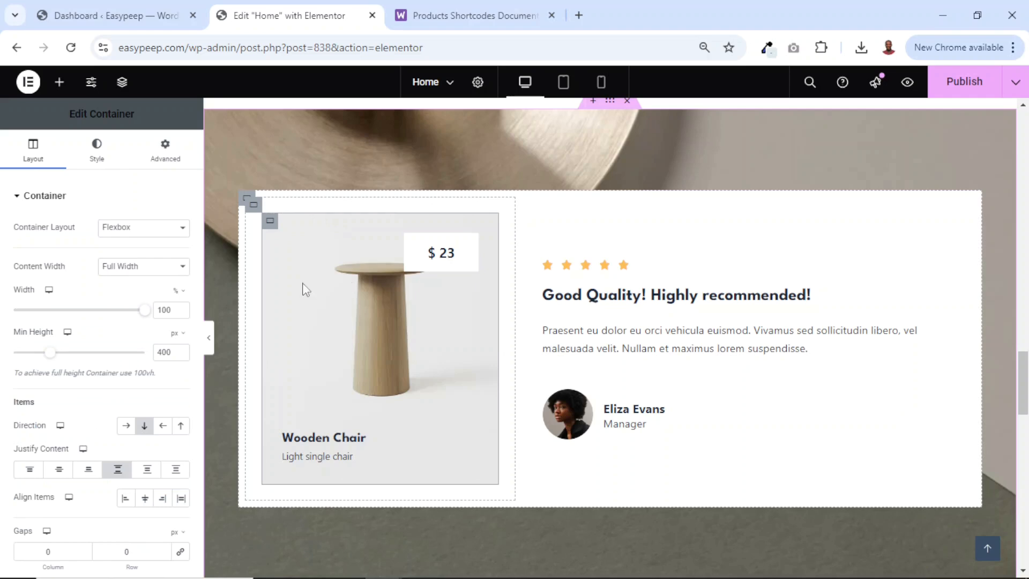
click(94, 161)
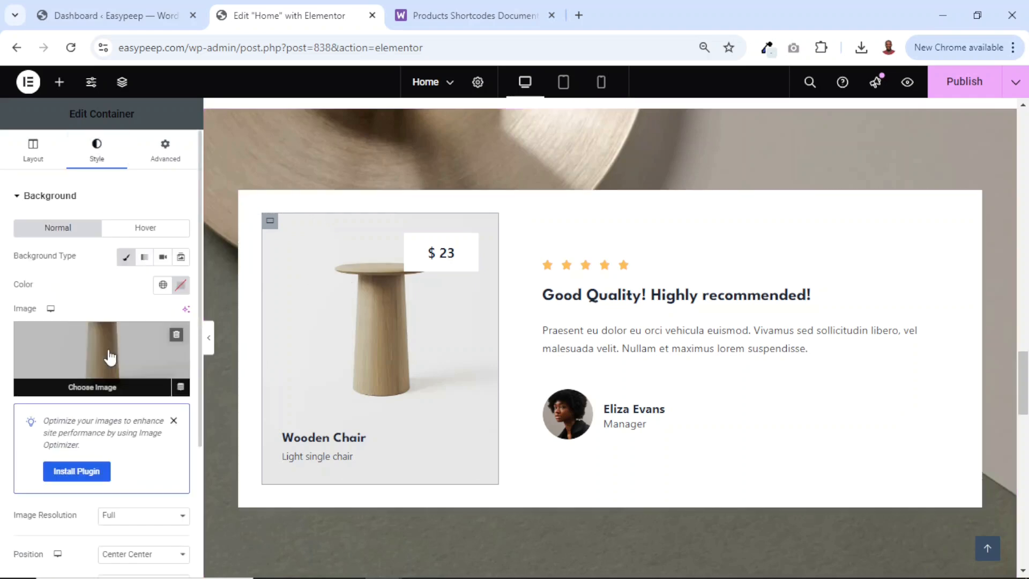
click(110, 357)
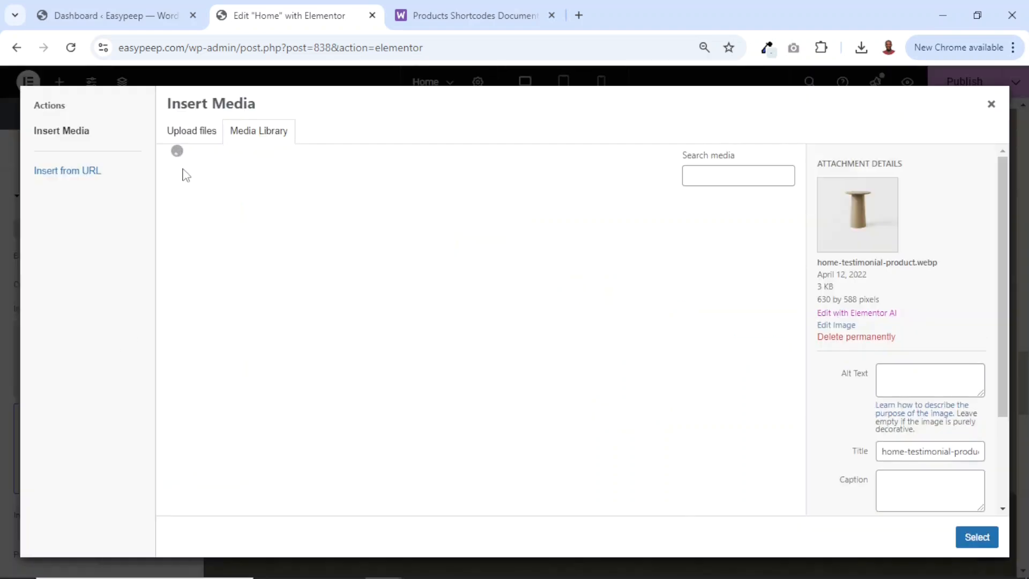
click(187, 142)
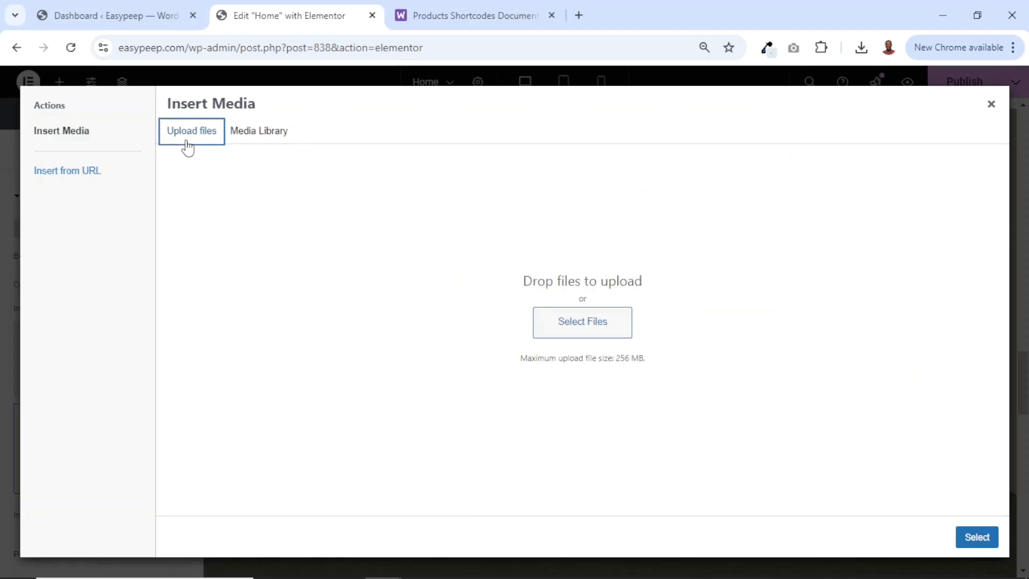
click(567, 328)
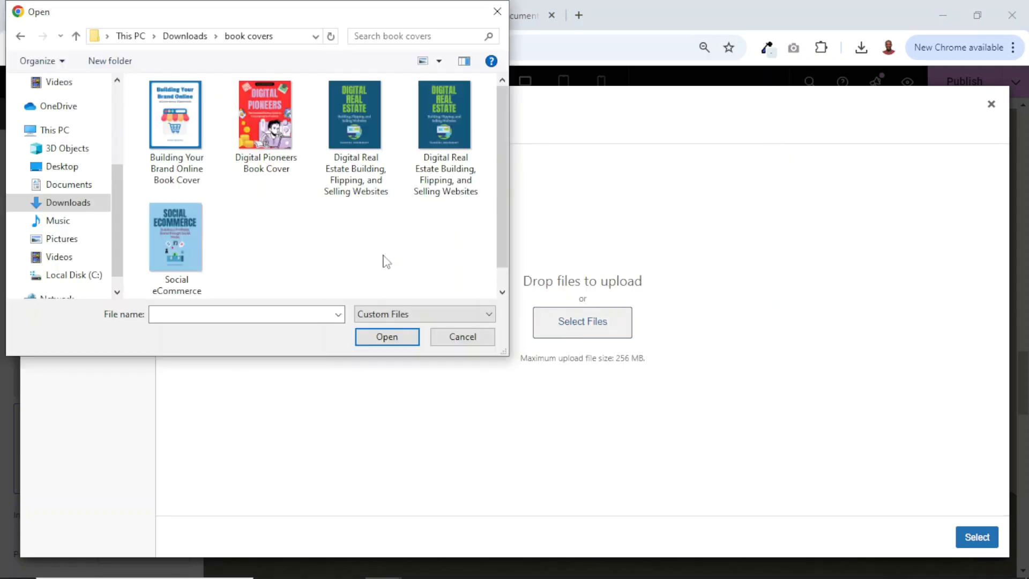
click(178, 252)
click(387, 343)
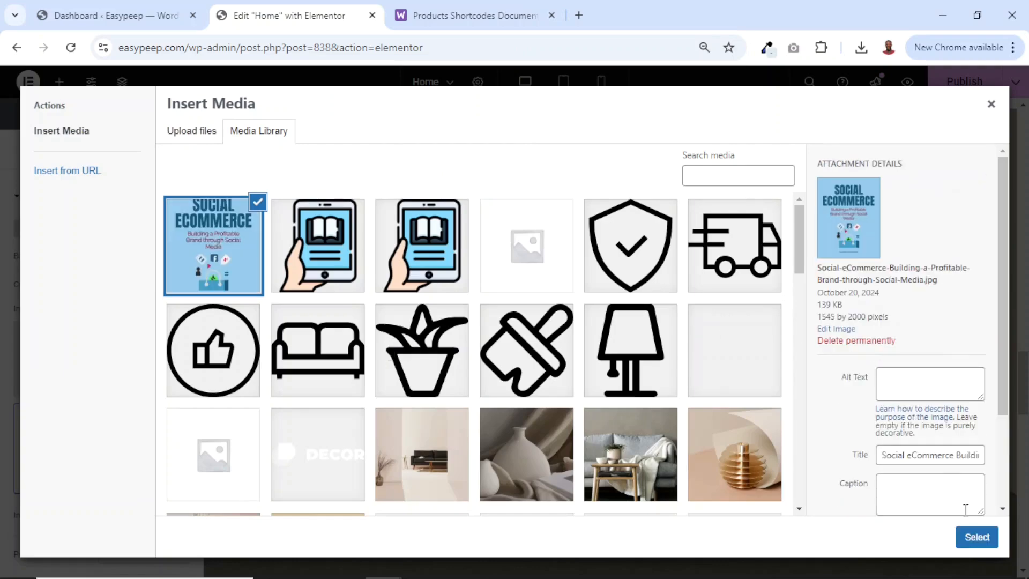
click(972, 540)
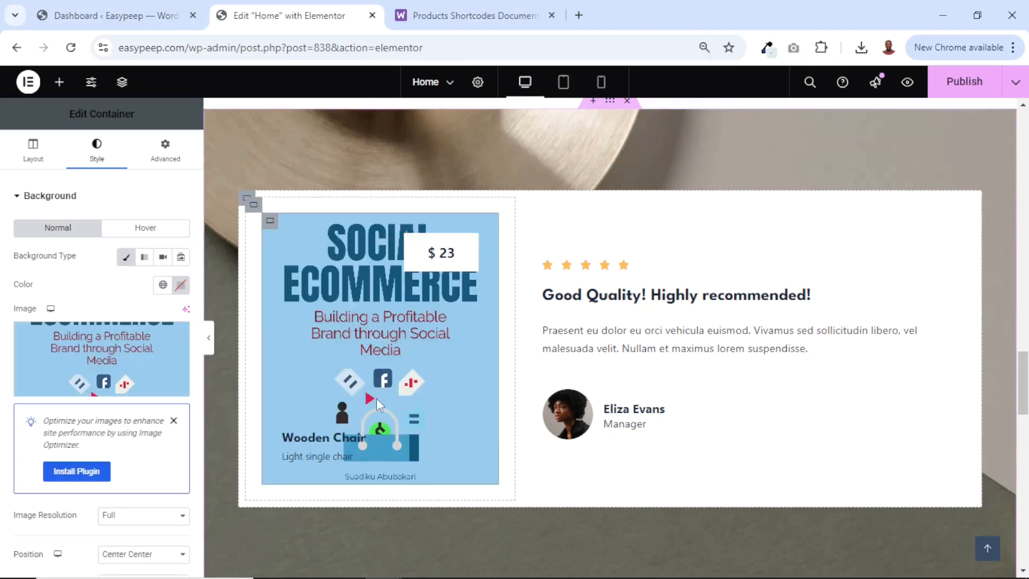
Change the product card's price label text to ¢ 2.00.
click(443, 262)
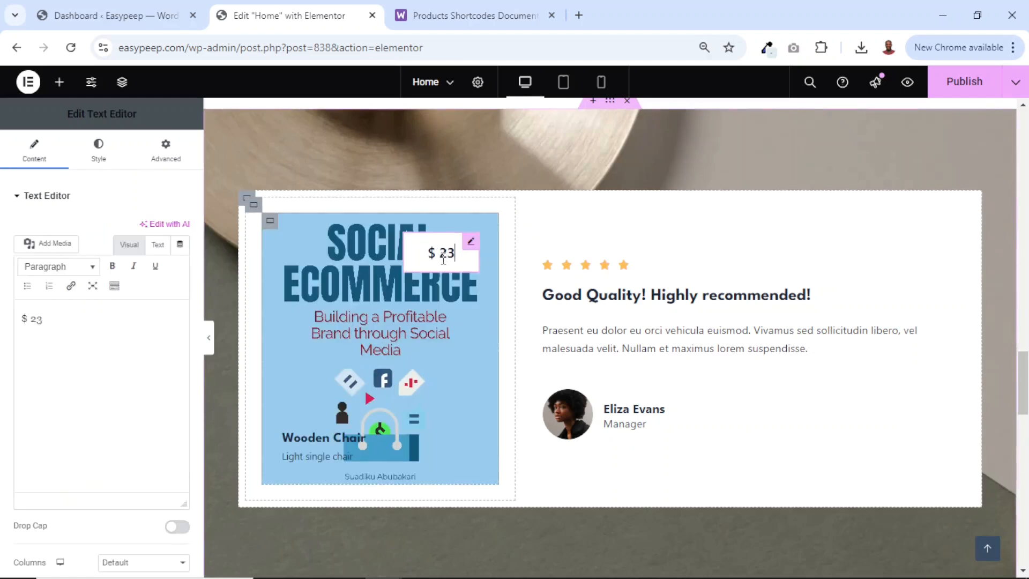
click(45, 319)
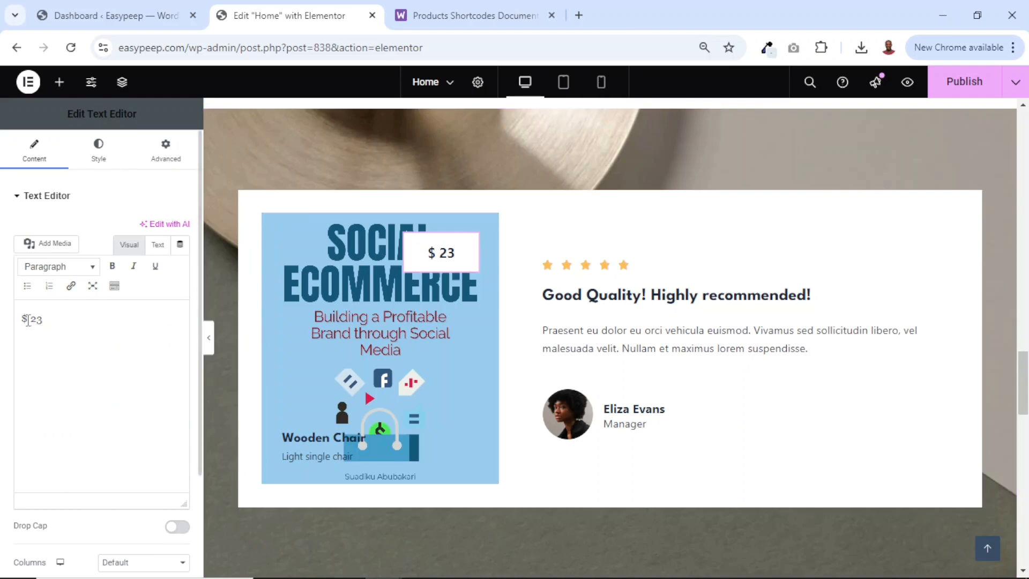
drag(28, 320, 13, 320)
text(¢)
drag(30, 318, 39, 320)
click(28, 321)
drag(33, 320, 46, 320)
text(2.00)
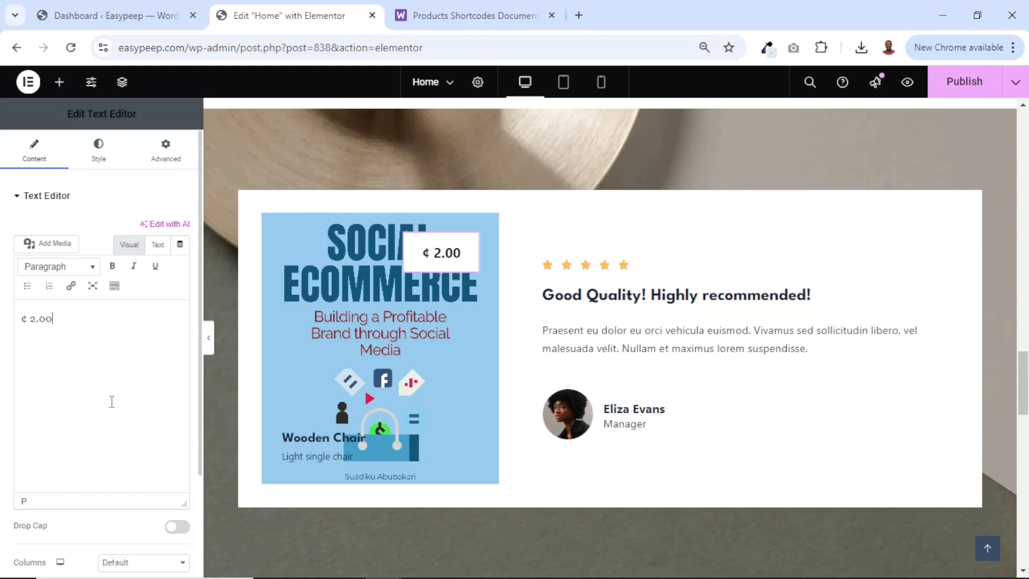
click(326, 445)
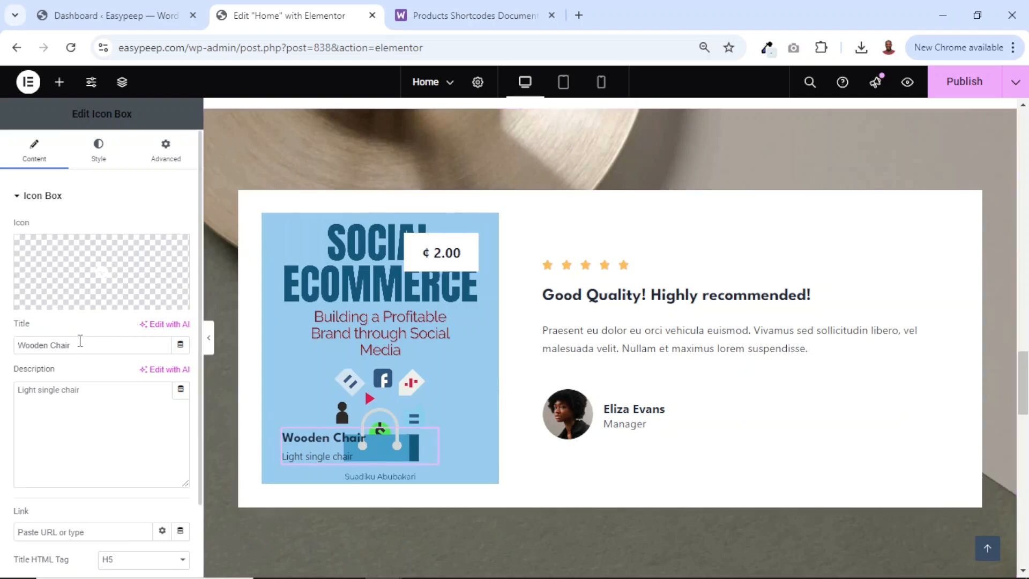
drag(81, 346, 15, 345)
click(113, 405)
drag(81, 392, 5, 400)
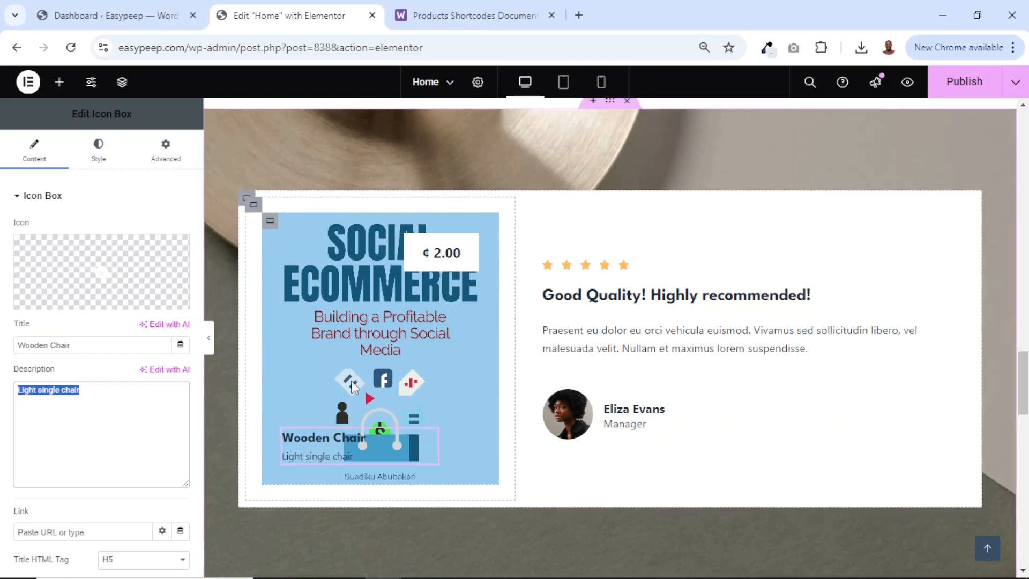
Copy the banner's shop now button into the product card, then delete the Wooden Chair icon box.
scroll(353, 387, up, 12)
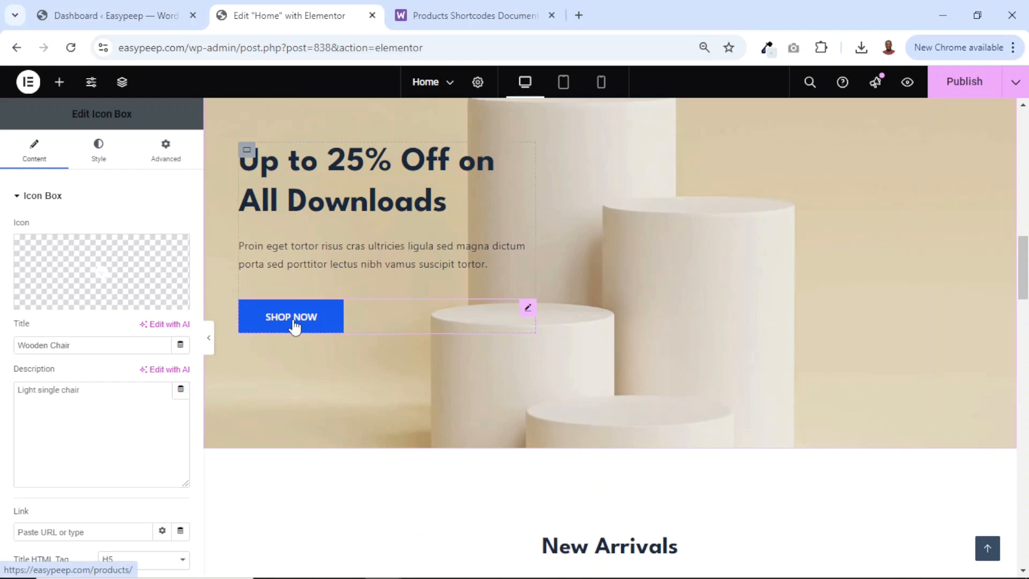
right_click(294, 322)
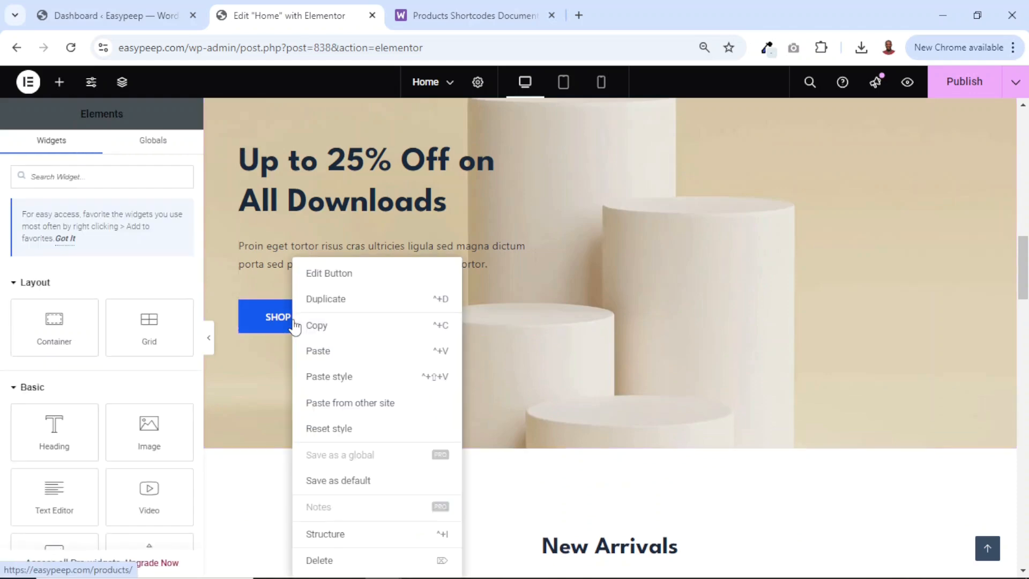
click(328, 333)
scroll(328, 333, down, 12)
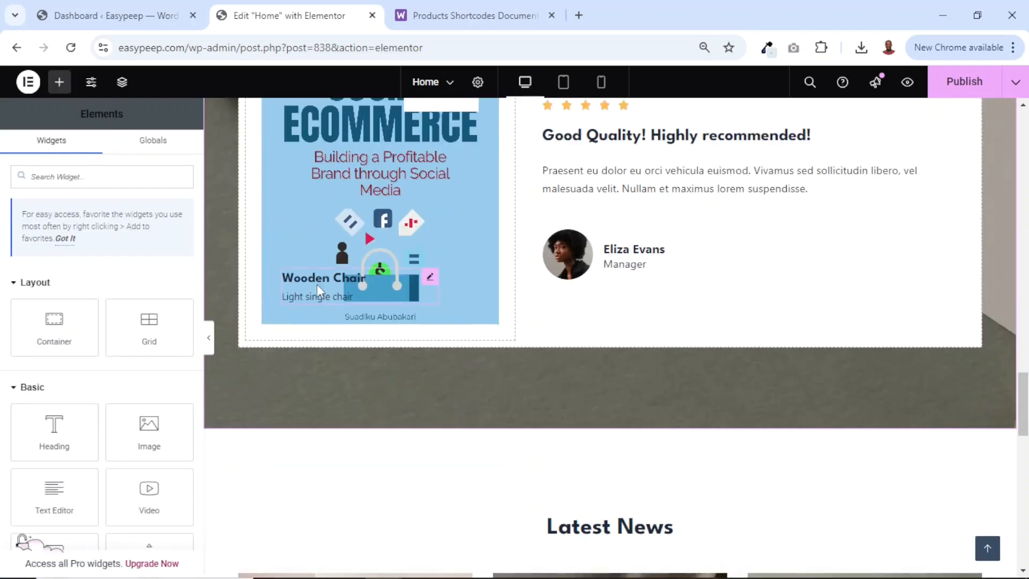
right_click(312, 290)
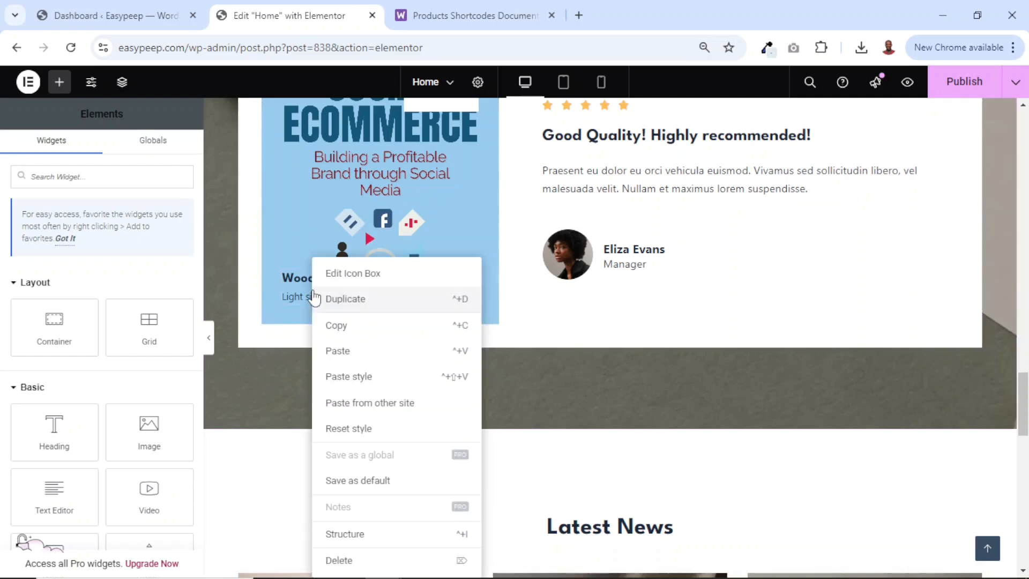
click(343, 351)
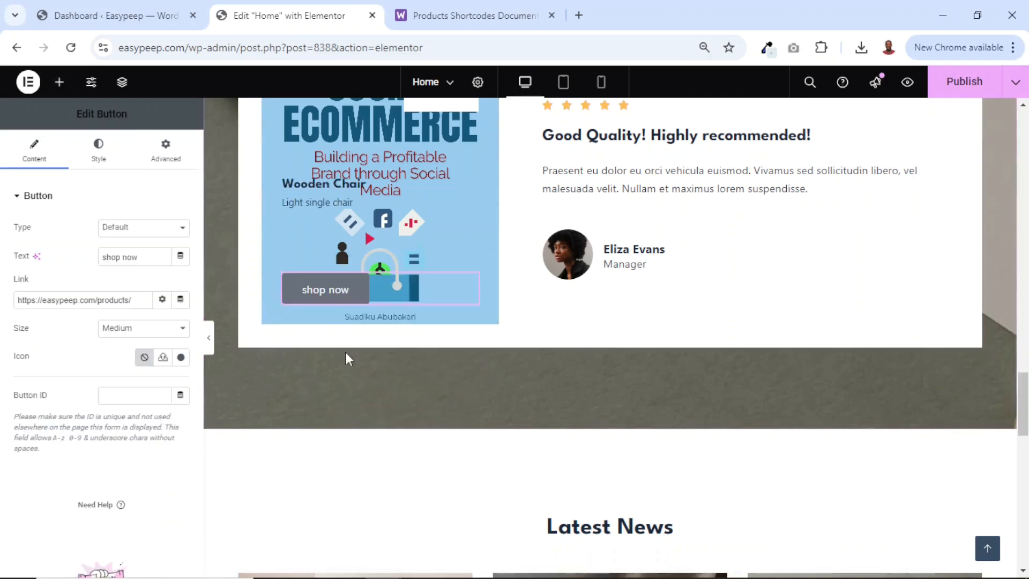
right_click(320, 186)
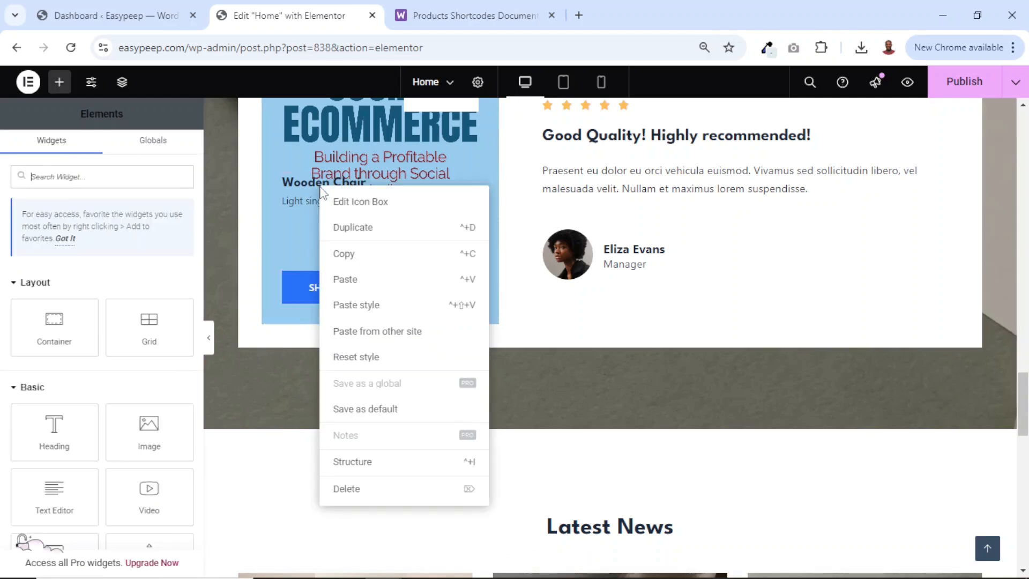
click(351, 489)
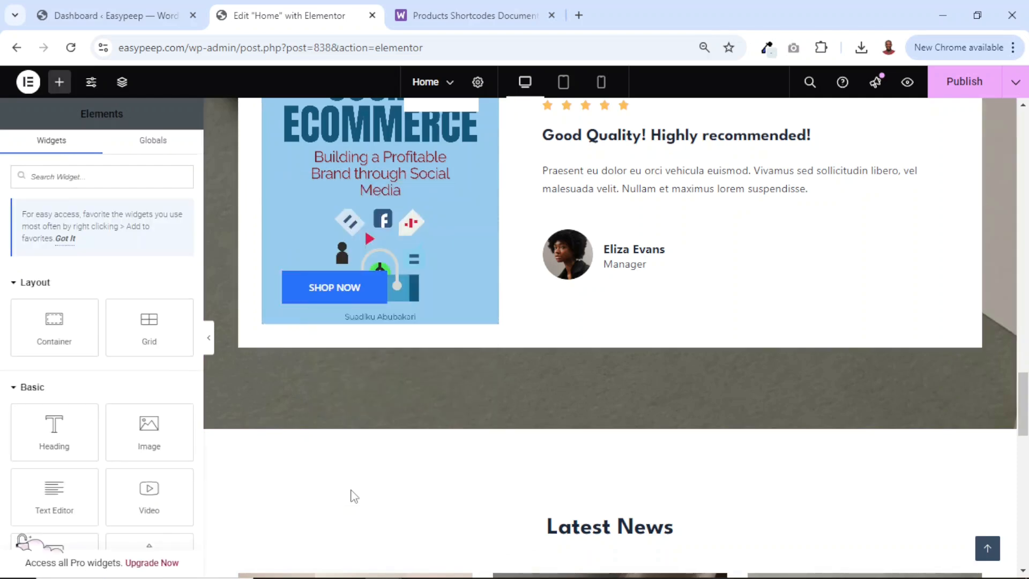
Examine the card button's link, the testimonial heading and the testimonial content text.
click(337, 290)
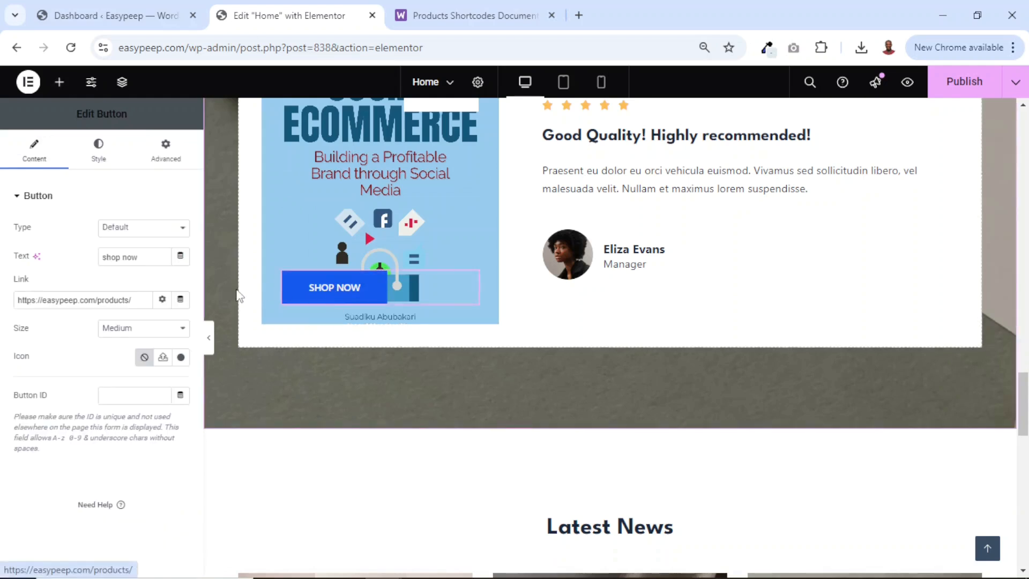
drag(141, 301, 8, 311)
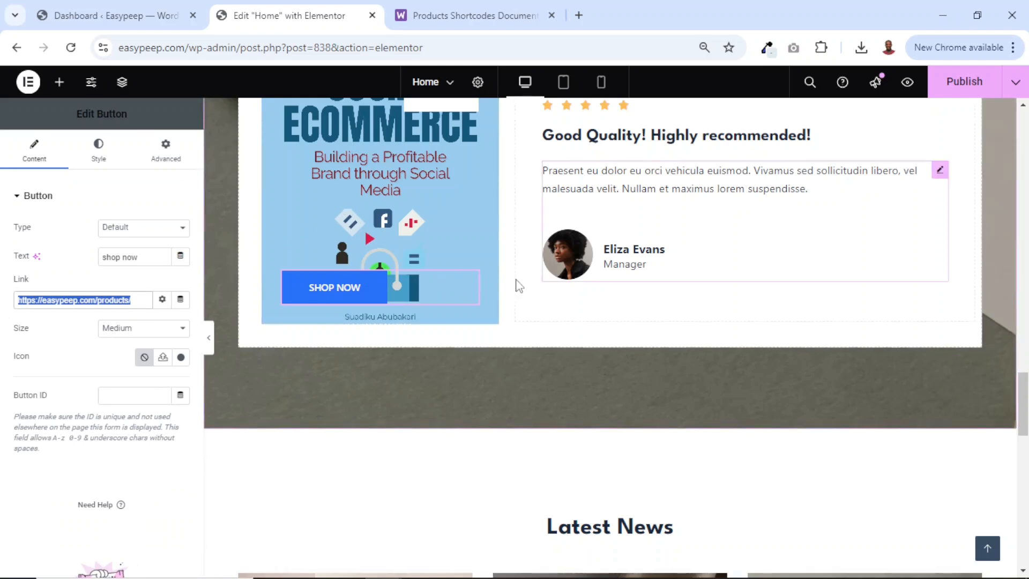
scroll(446, 229, up, 3)
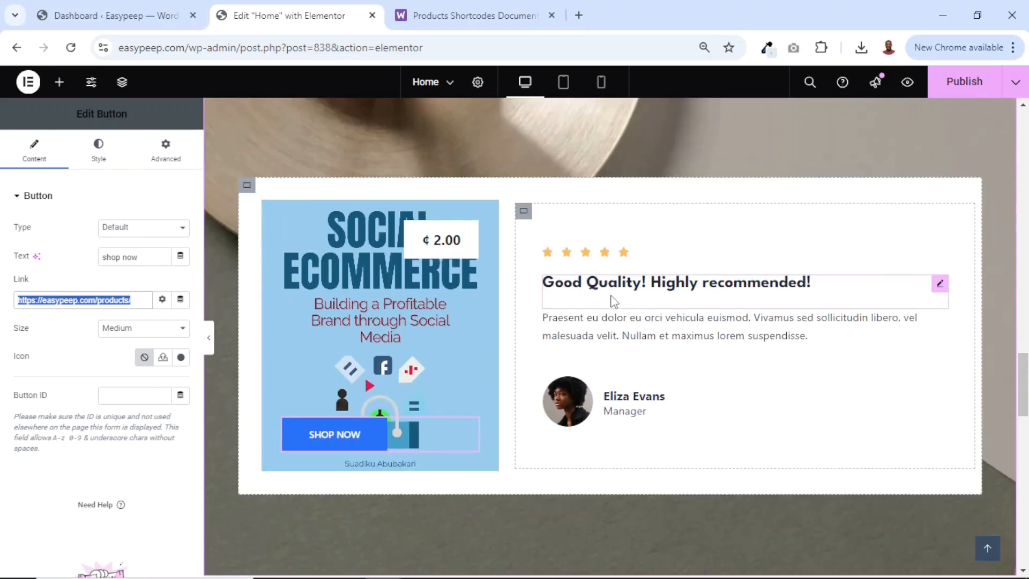
click(612, 298)
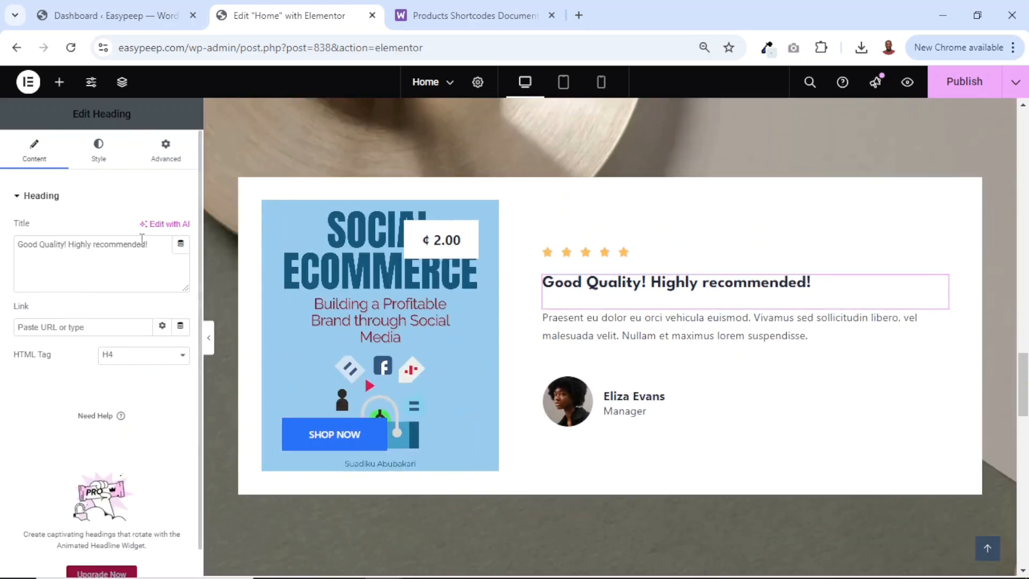
drag(156, 245, 3, 248)
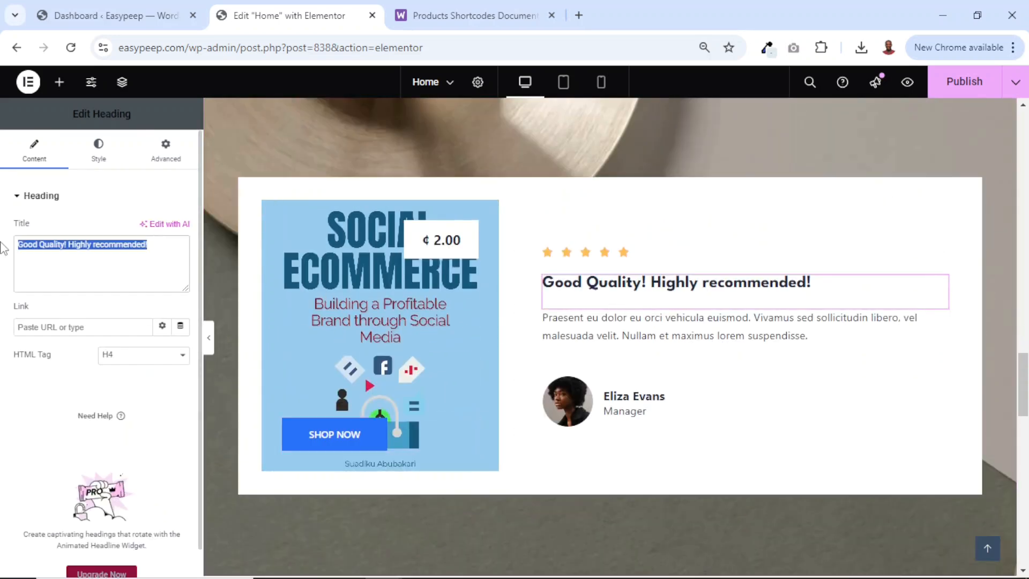
click(631, 329)
click(131, 284)
drag(132, 284, 16, 241)
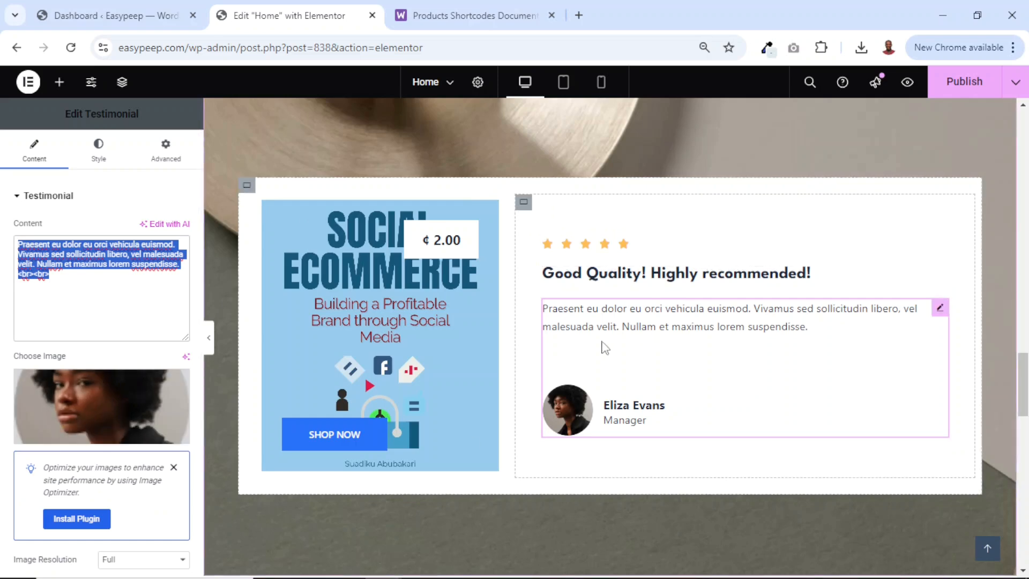
scroll(622, 332, up, 3)
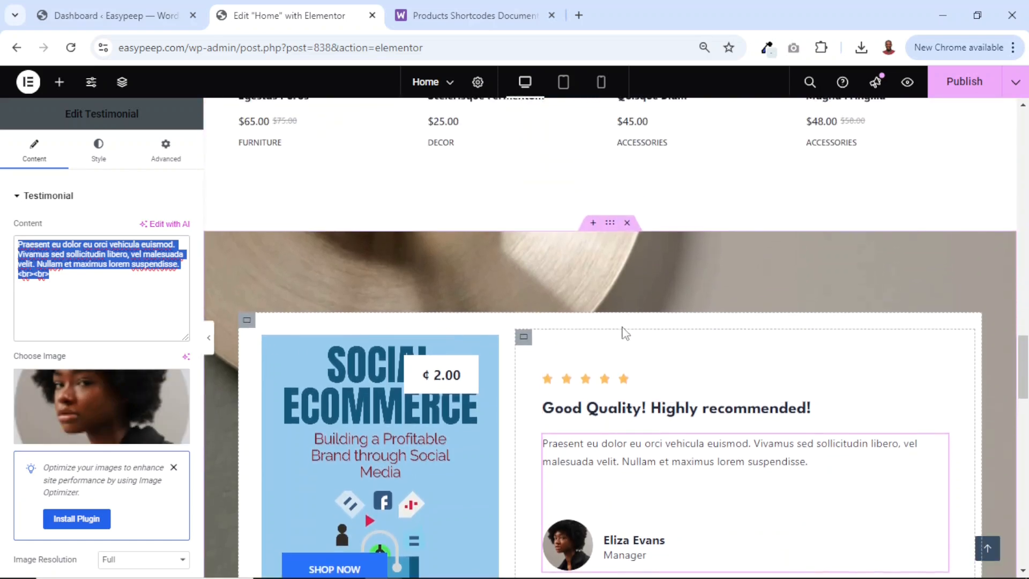
Replace the testimonial section's background image with article-image-5 from the media library.
click(610, 226)
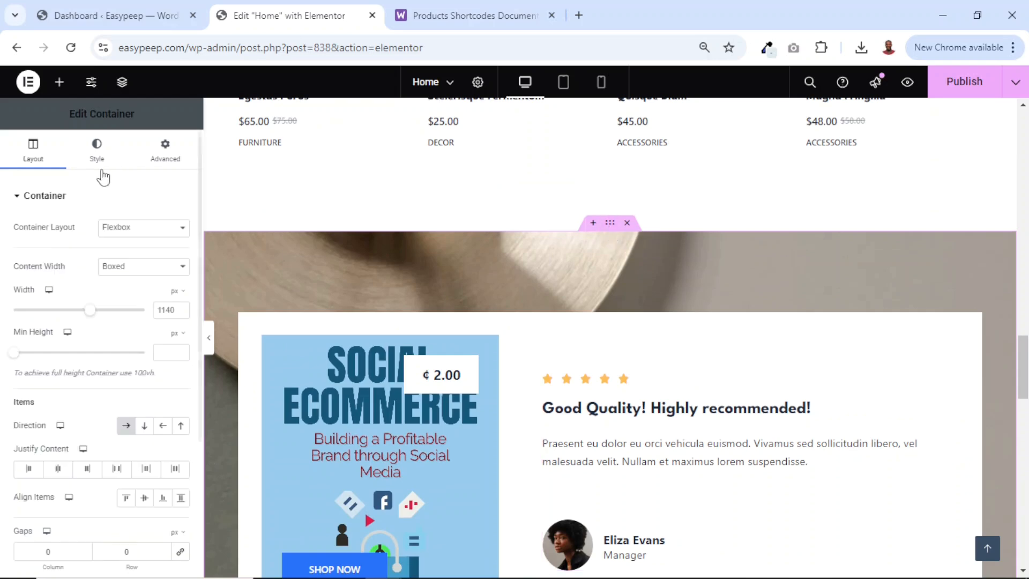
click(97, 151)
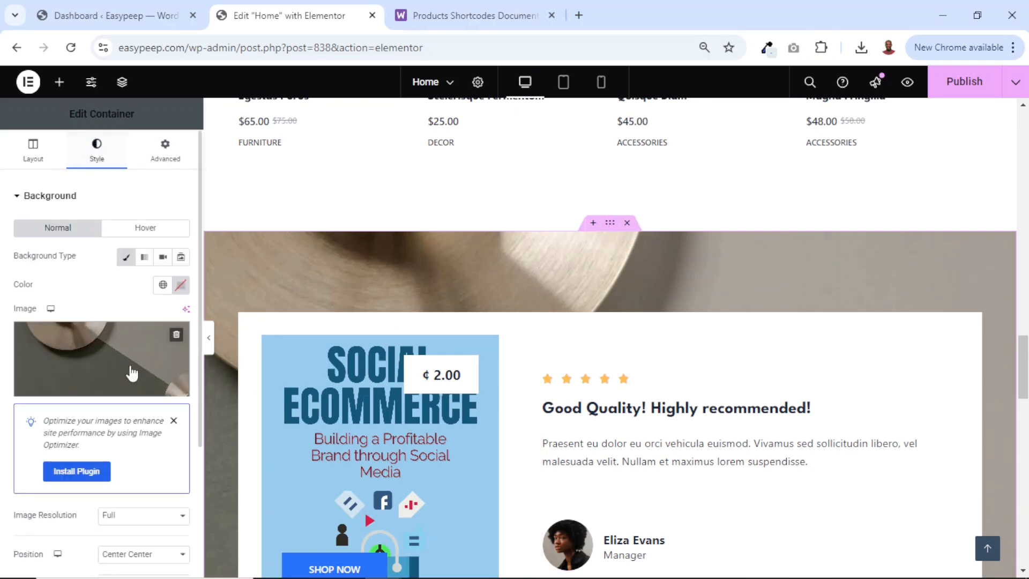
click(104, 370)
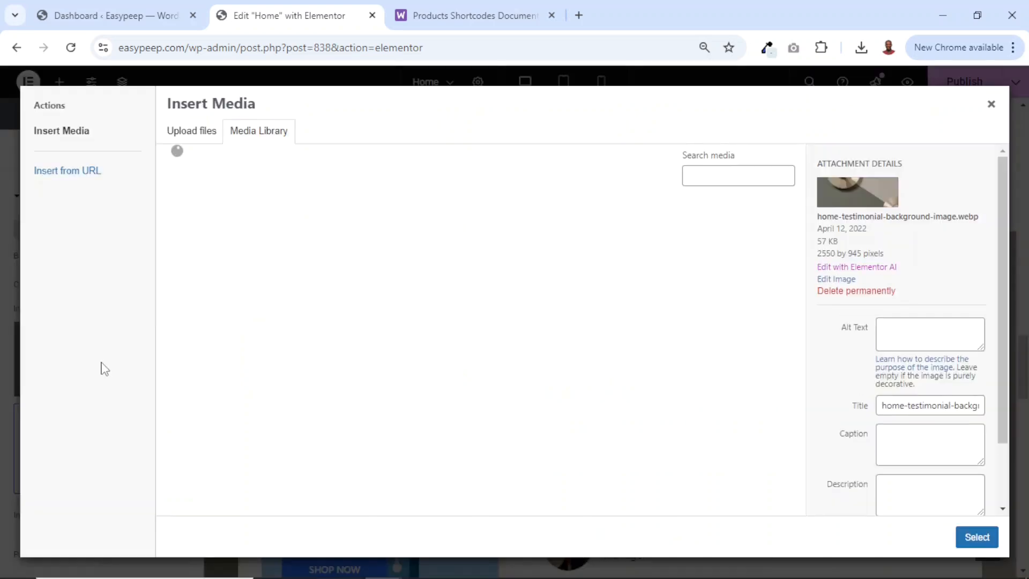
click(528, 455)
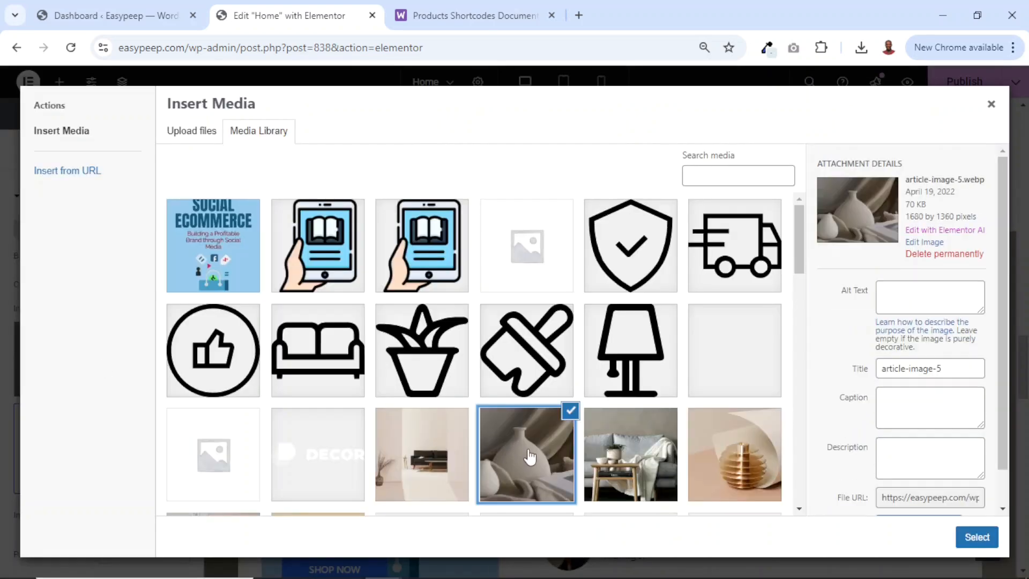
click(977, 537)
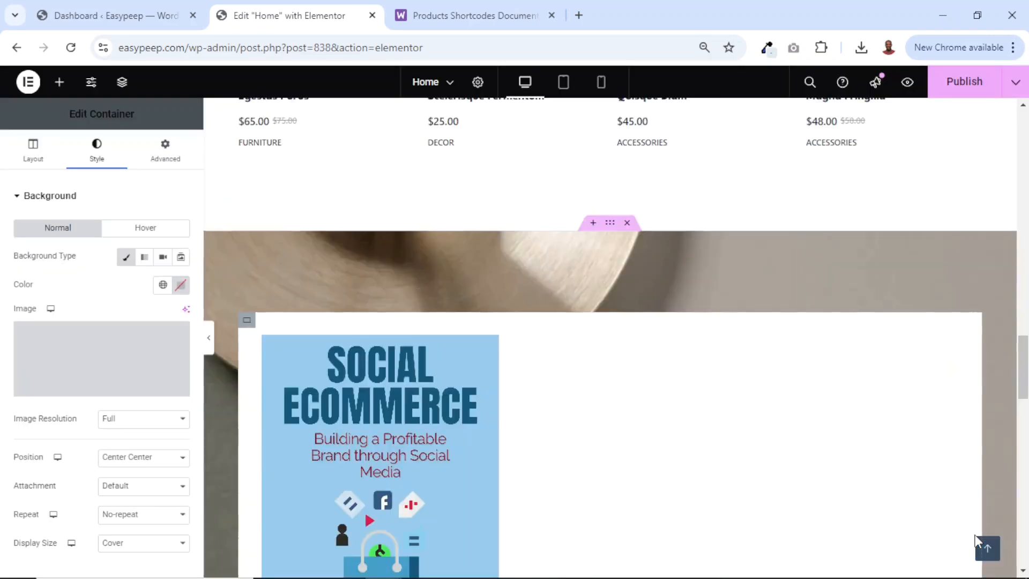
scroll(783, 425, down, 5)
scroll(783, 426, up, 4)
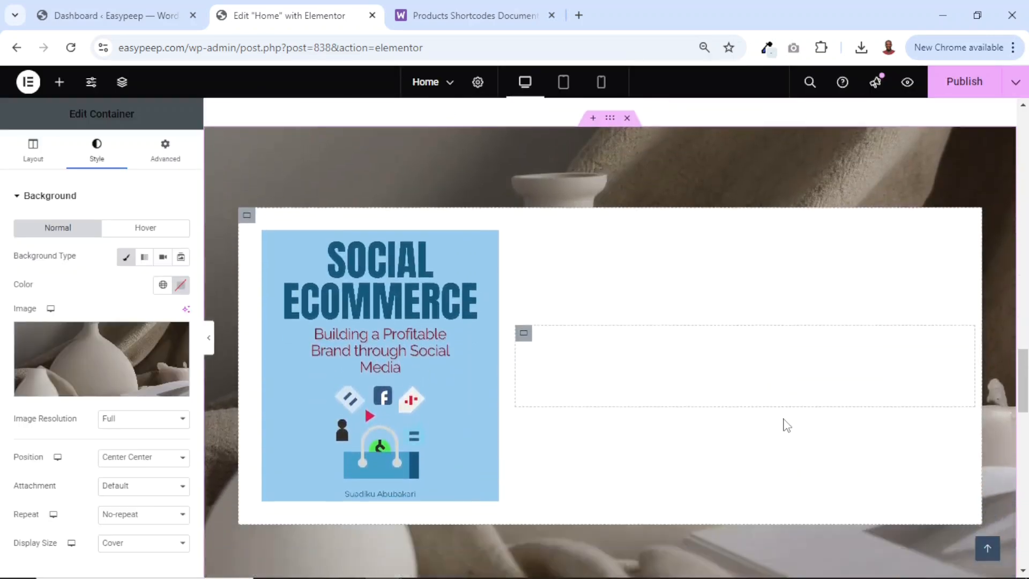
scroll(783, 423, down, 5)
scroll(784, 423, up, 5)
scroll(653, 236, down, 5)
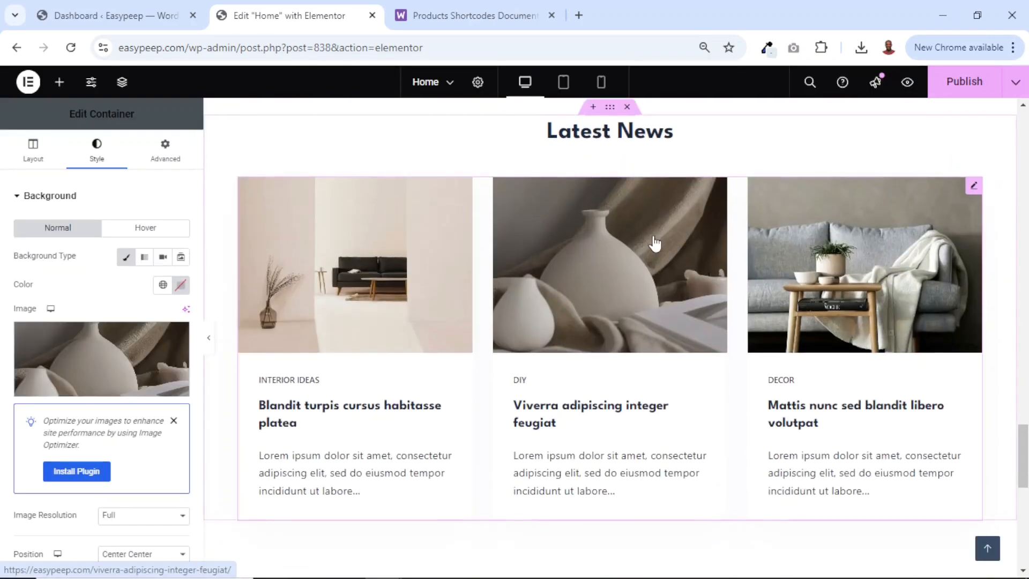
Rename the Latest News section heading to Blog Posts.
scroll(655, 254, up, 1)
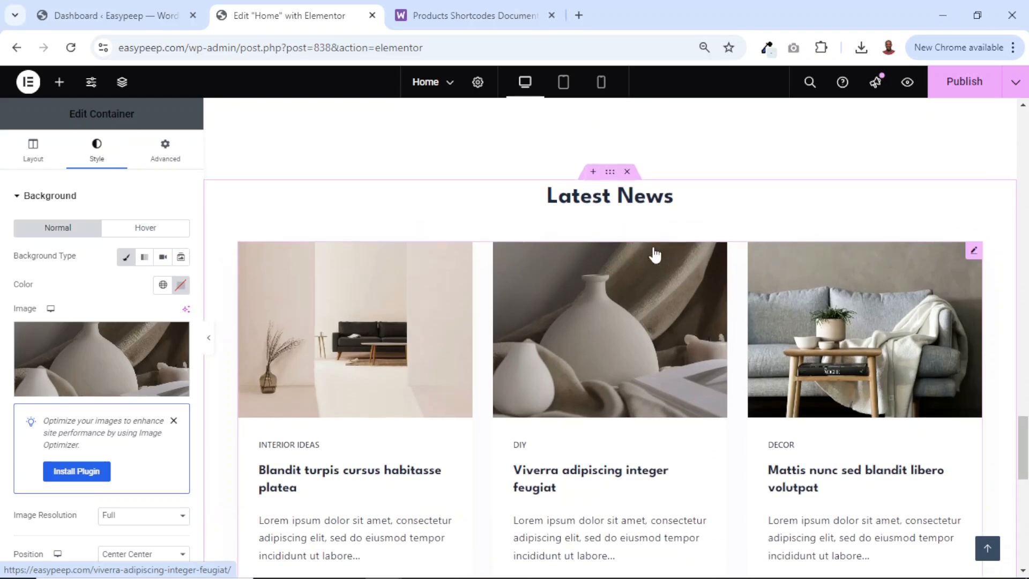
click(618, 201)
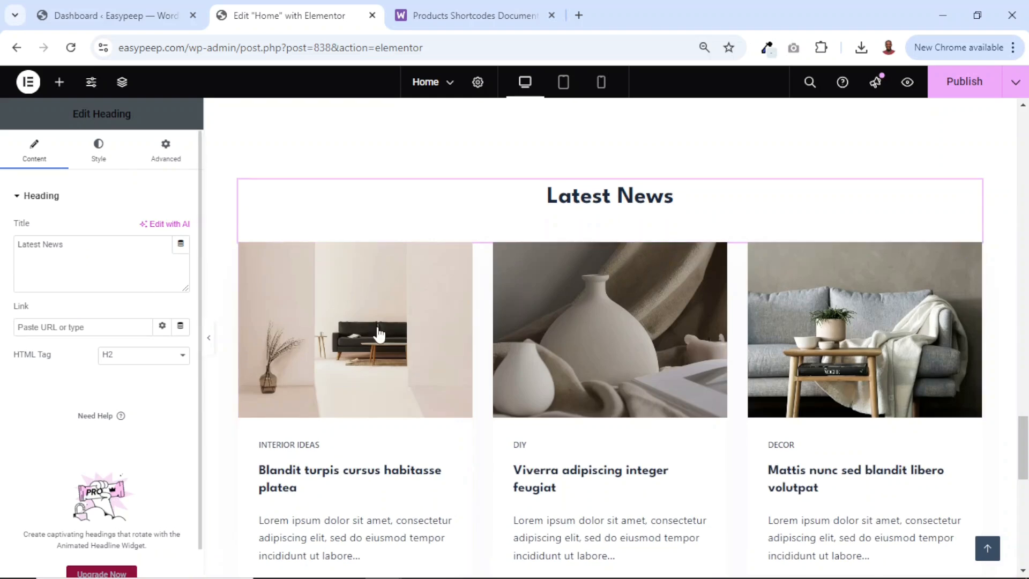
drag(67, 246, 2, 255)
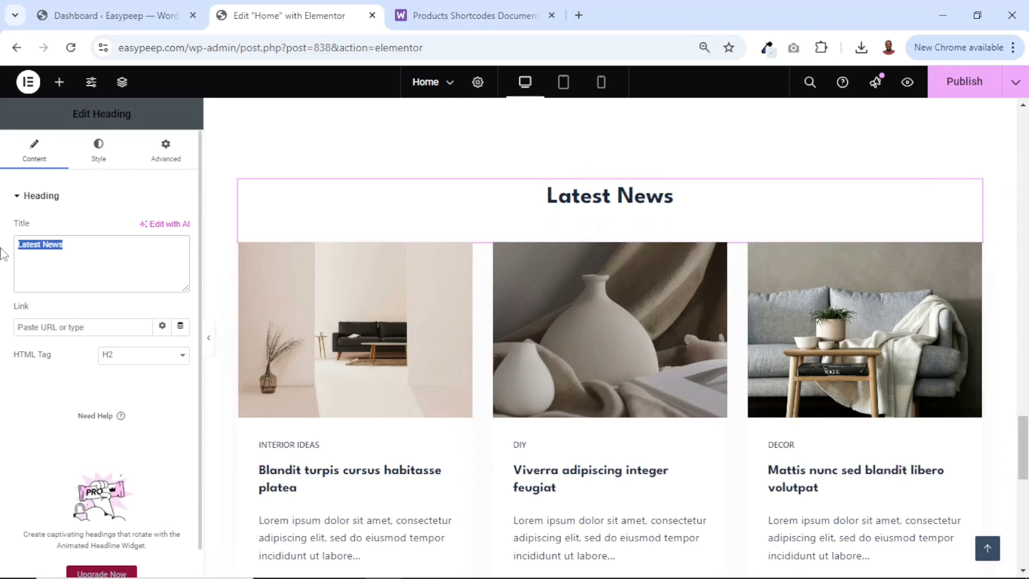
text(Blog )
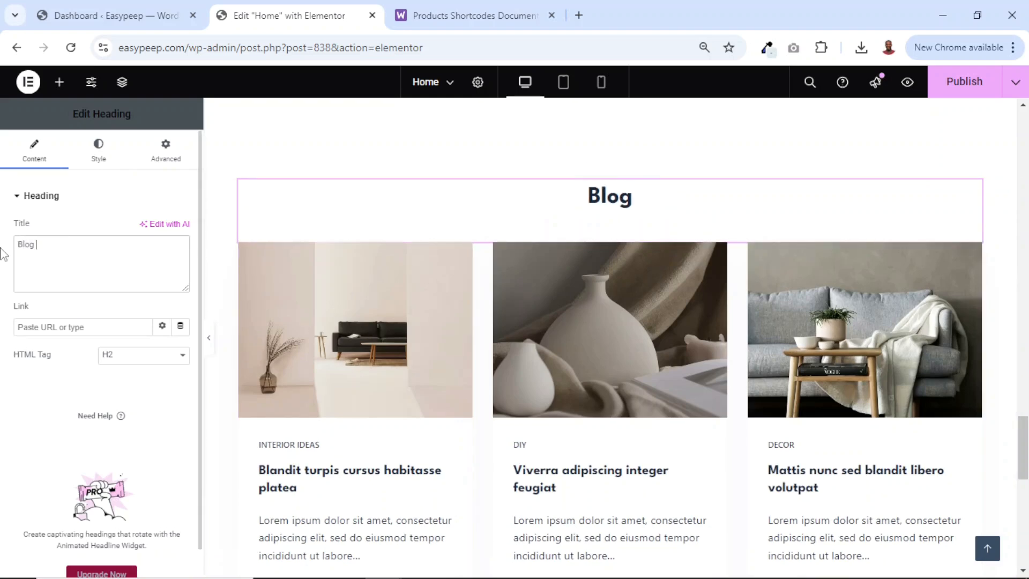
text(Posts)
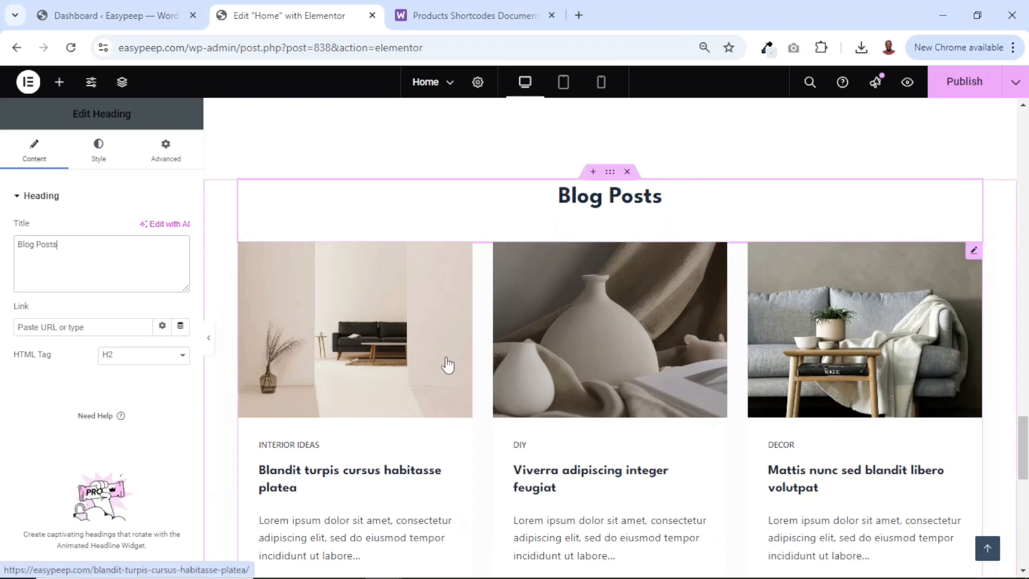
Publish the homepage changes.
scroll(448, 364, down, 3)
scroll(615, 271, up, 2)
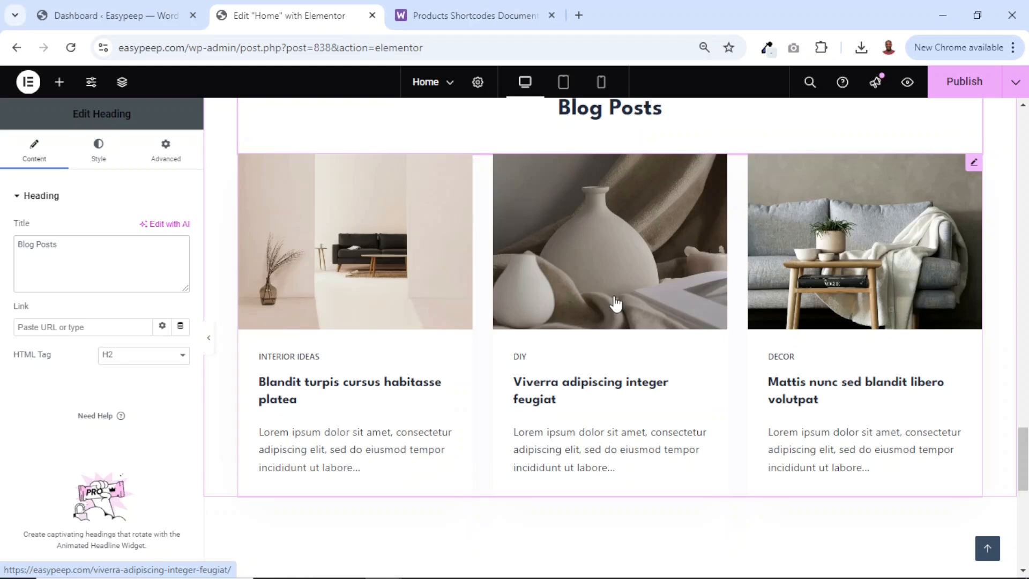
scroll(616, 303, down, 6)
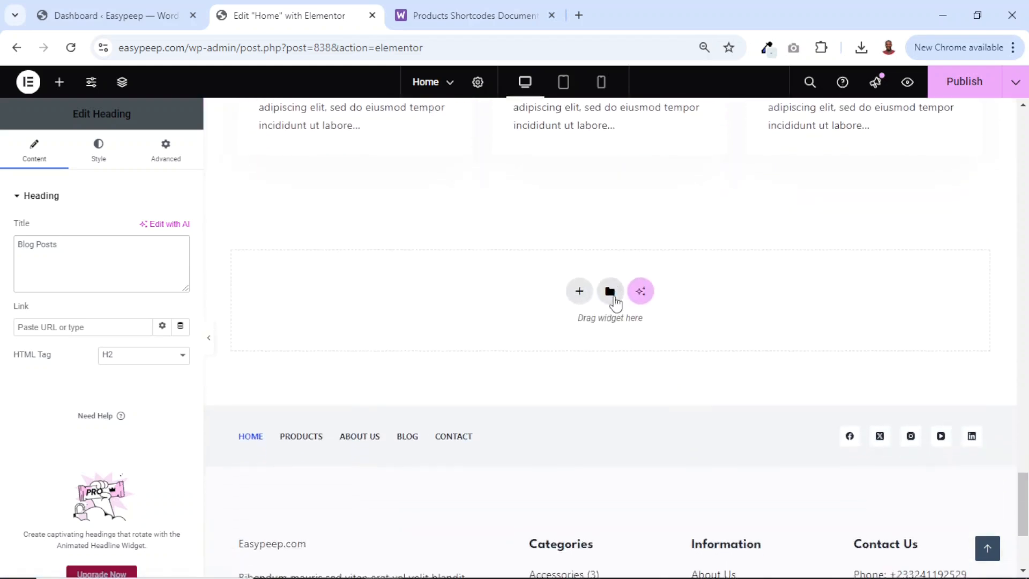
scroll(616, 304, up, 8)
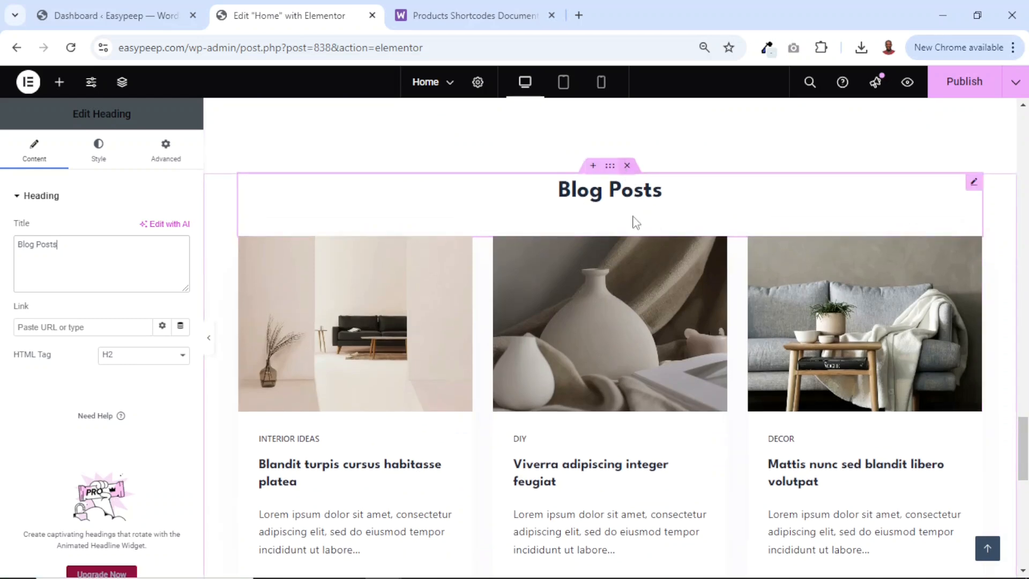
scroll(641, 246, up, 5)
scroll(642, 244, up, 10)
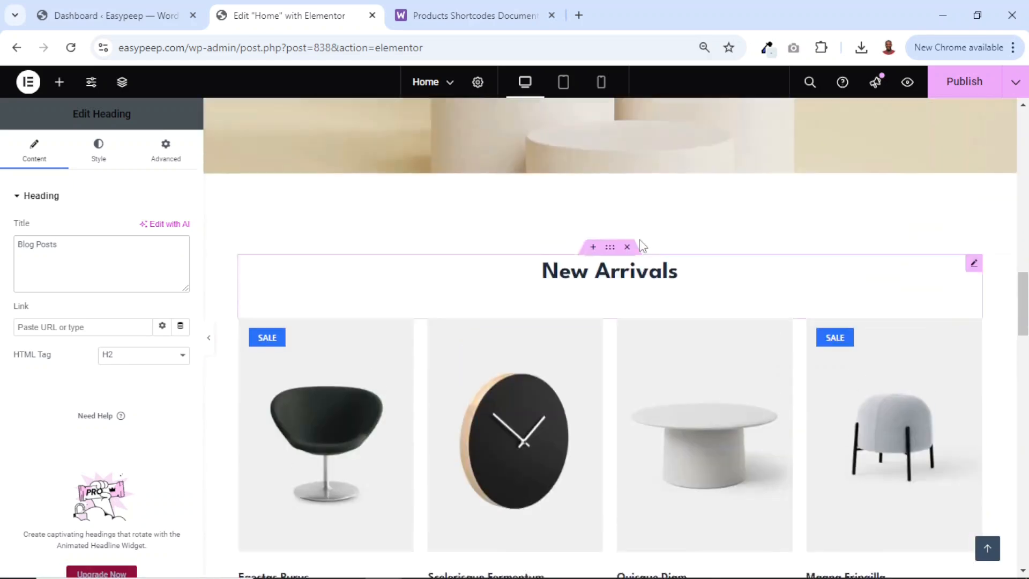
click(961, 93)
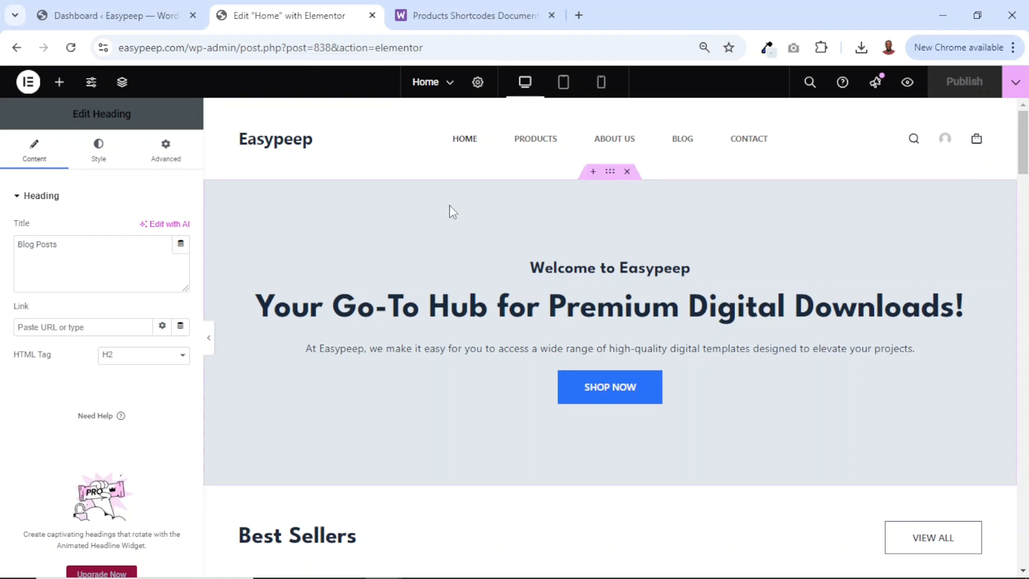
Review the homepage layout in the tablet and mobile responsive views.
click(564, 83)
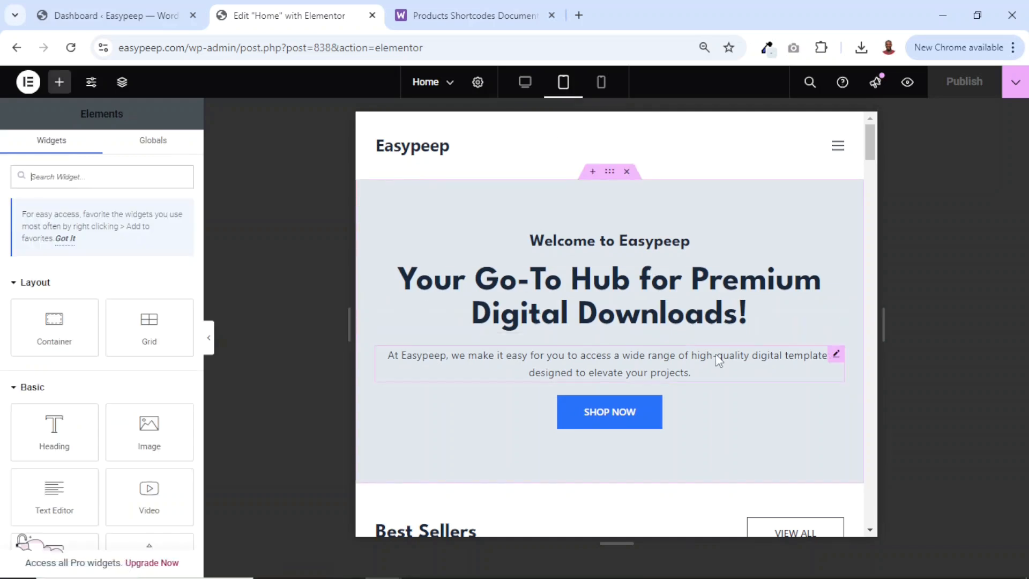
scroll(718, 359, down, 10)
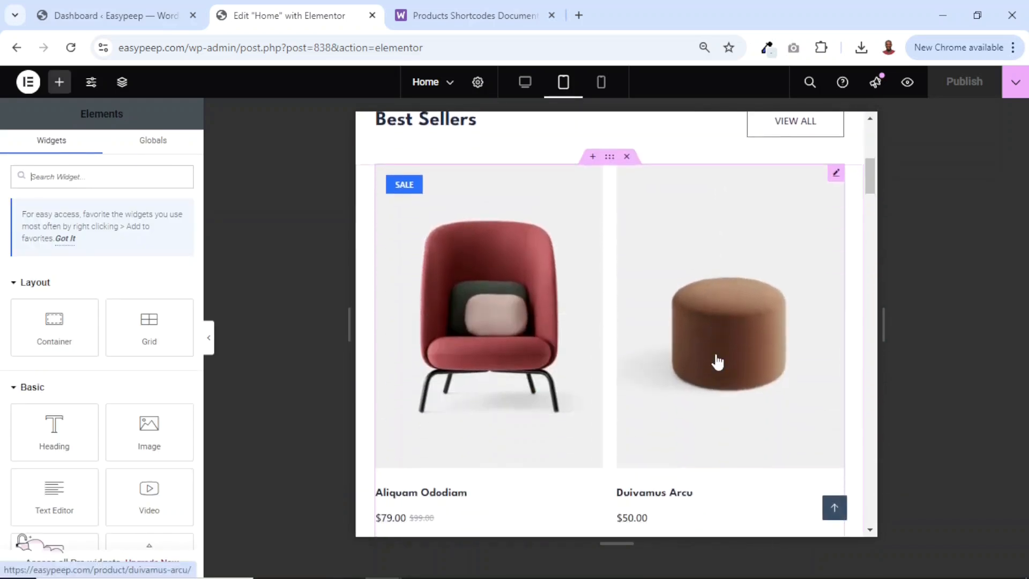
scroll(718, 363, down, 8)
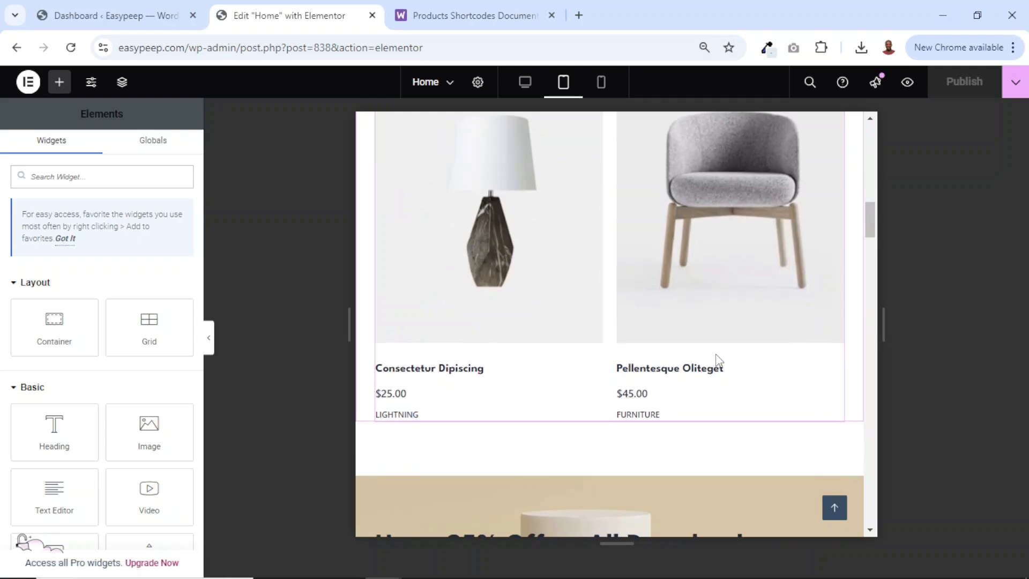
scroll(718, 360, down, 5)
scroll(715, 361, down, 10)
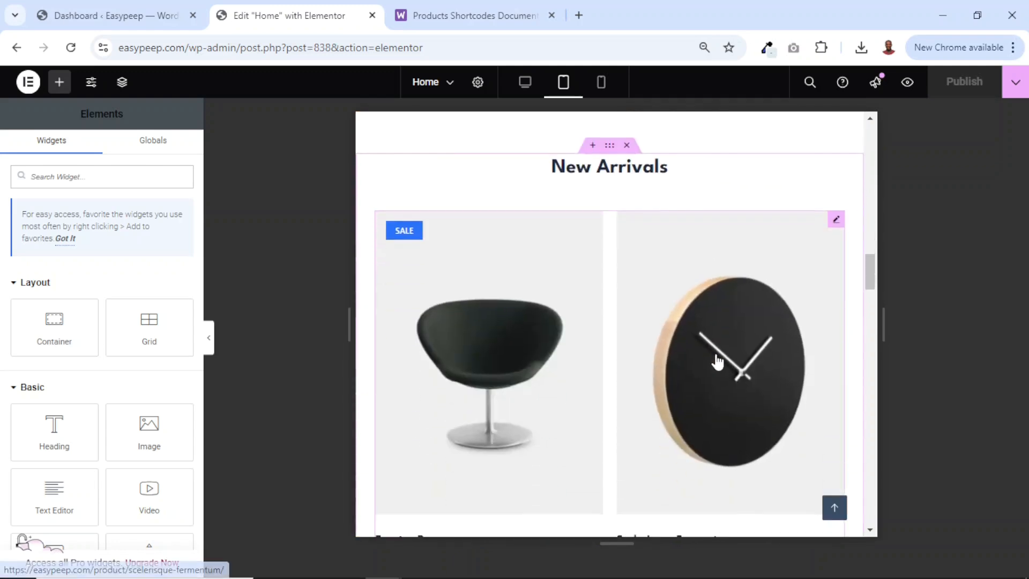
scroll(717, 362, down, 10)
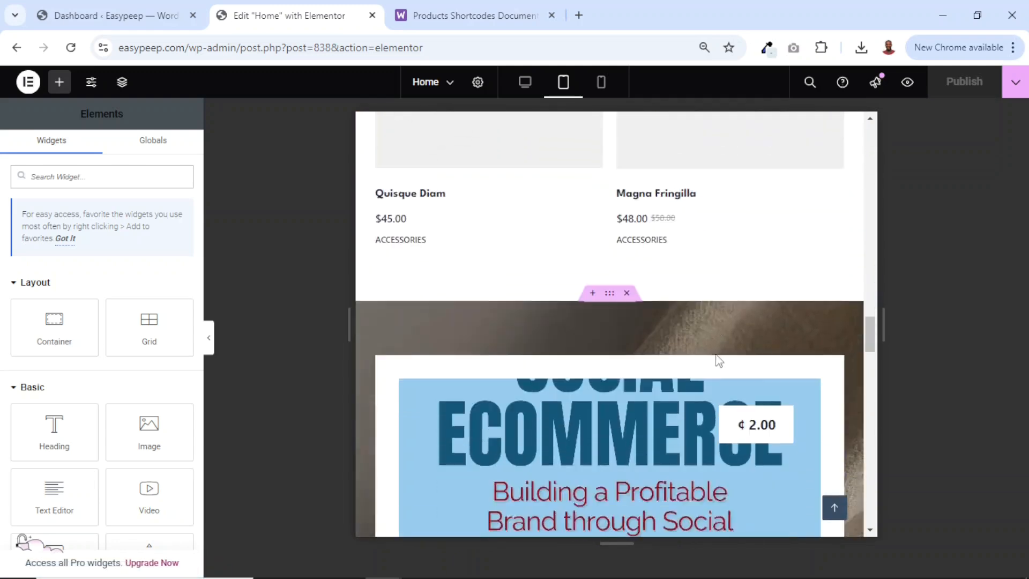
scroll(718, 361, down, 10)
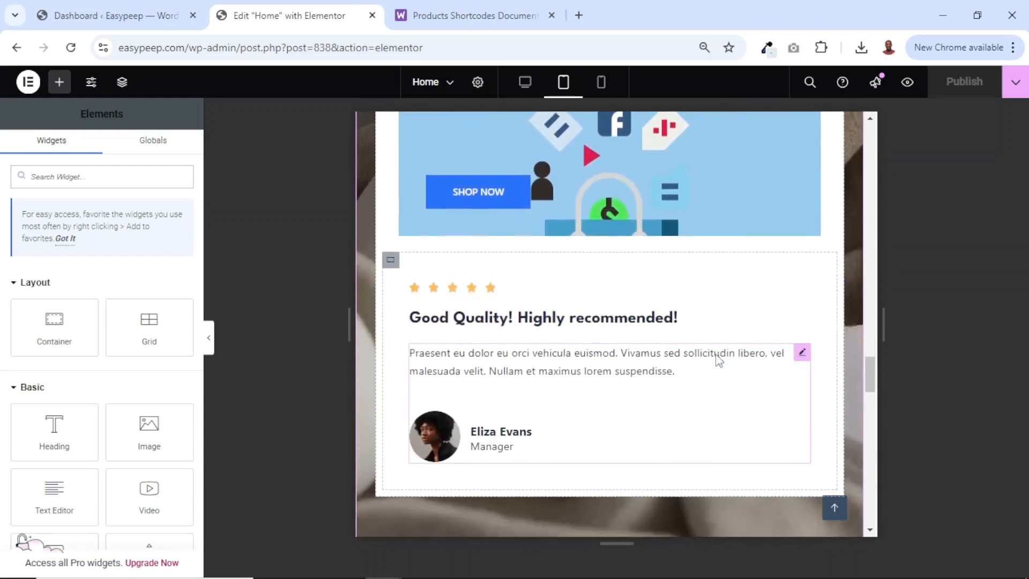
scroll(719, 361, down, 10)
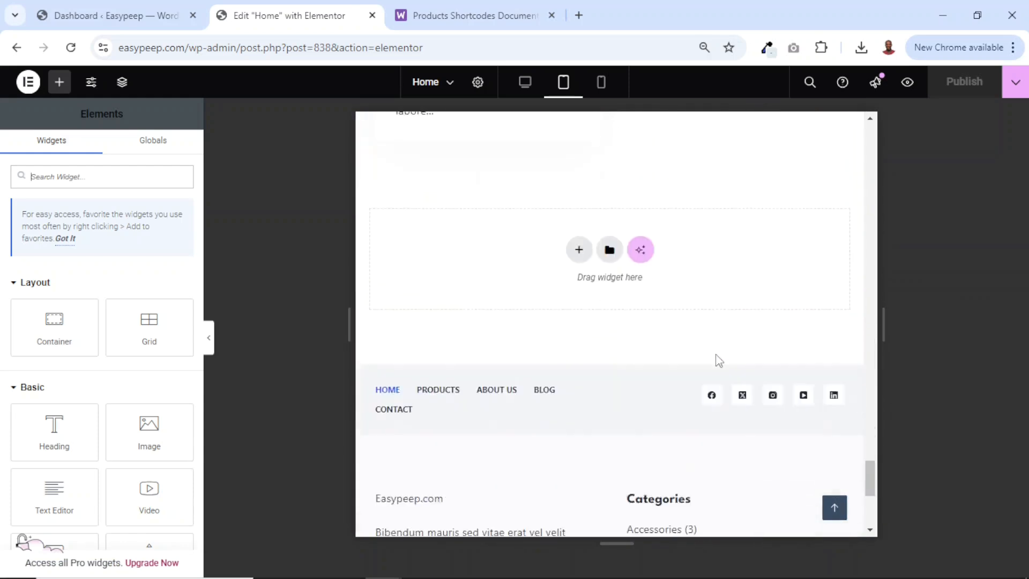
scroll(719, 361, up, 15)
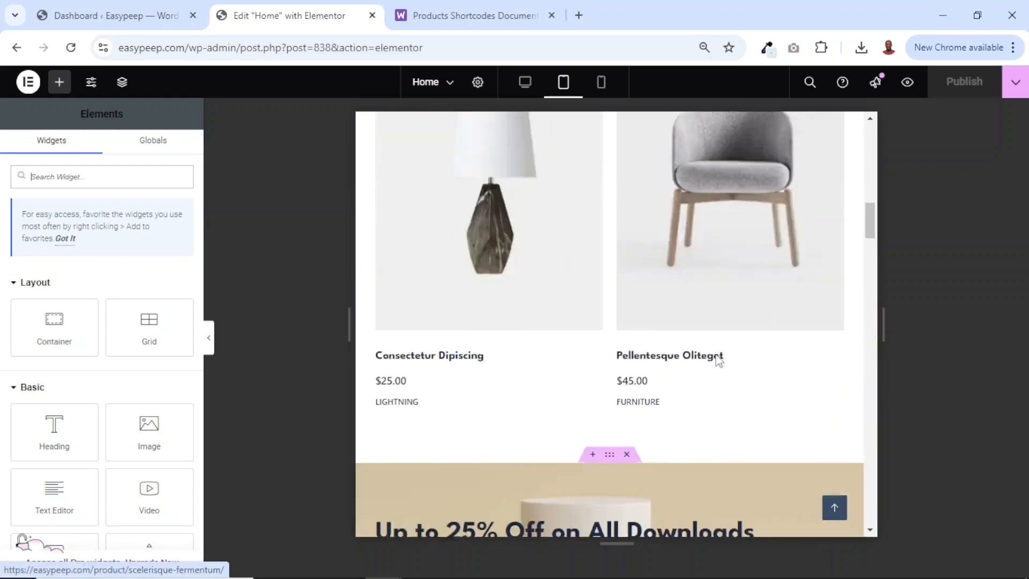
click(602, 86)
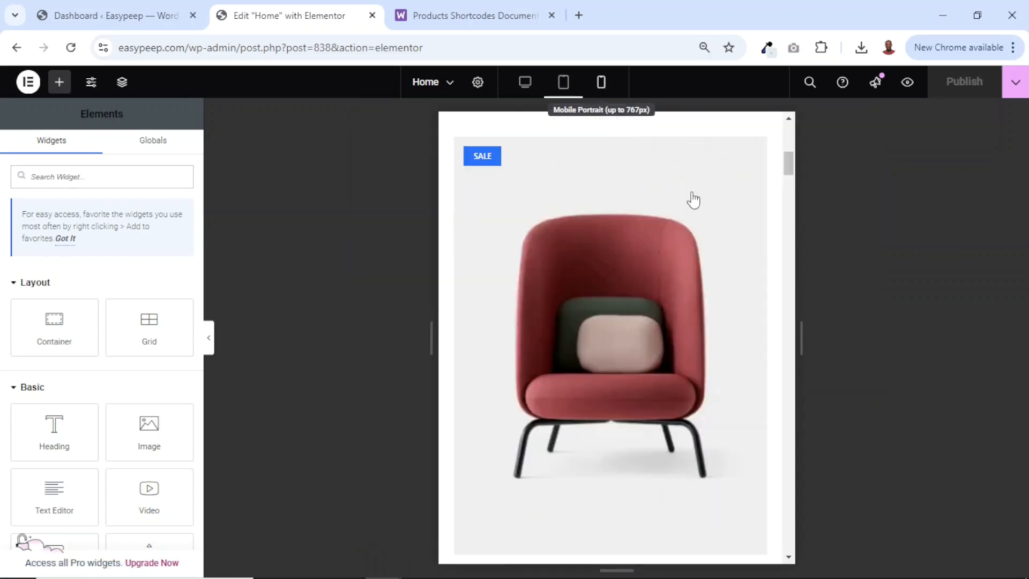
scroll(618, 322, down, 2)
scroll(617, 322, up, 2)
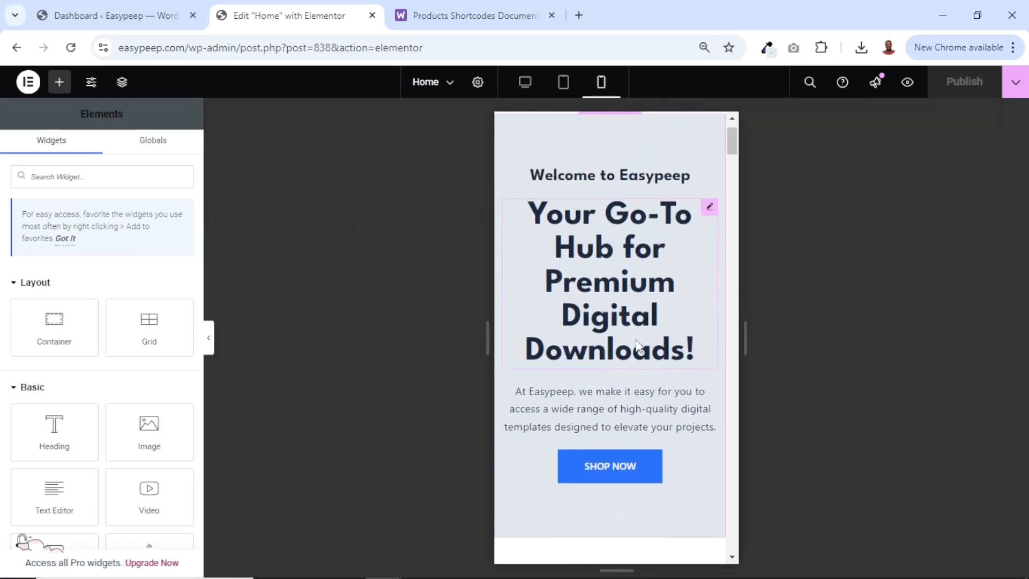
Set the hero heading's mobile typography size to 35 px.
click(615, 321)
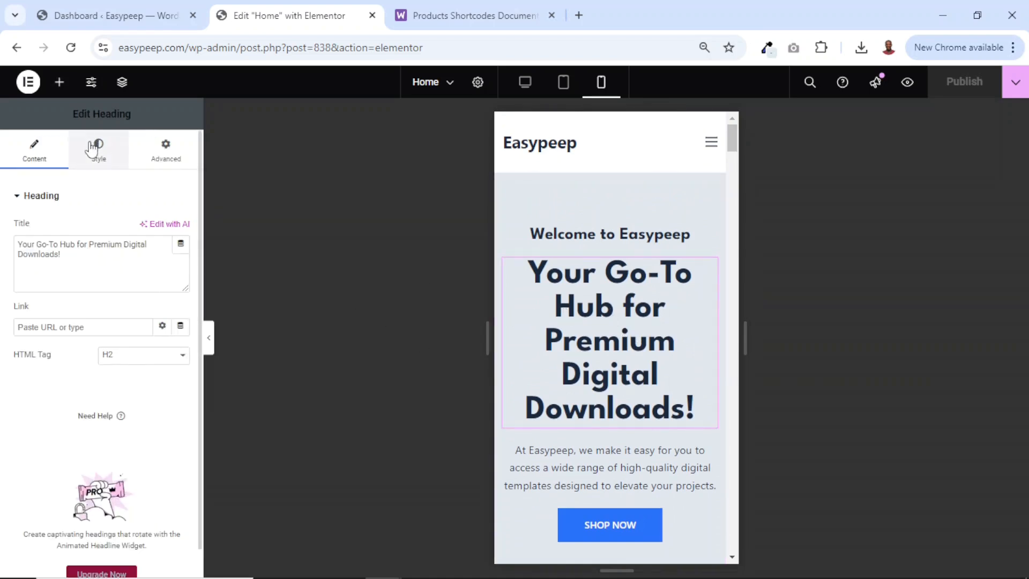
click(99, 165)
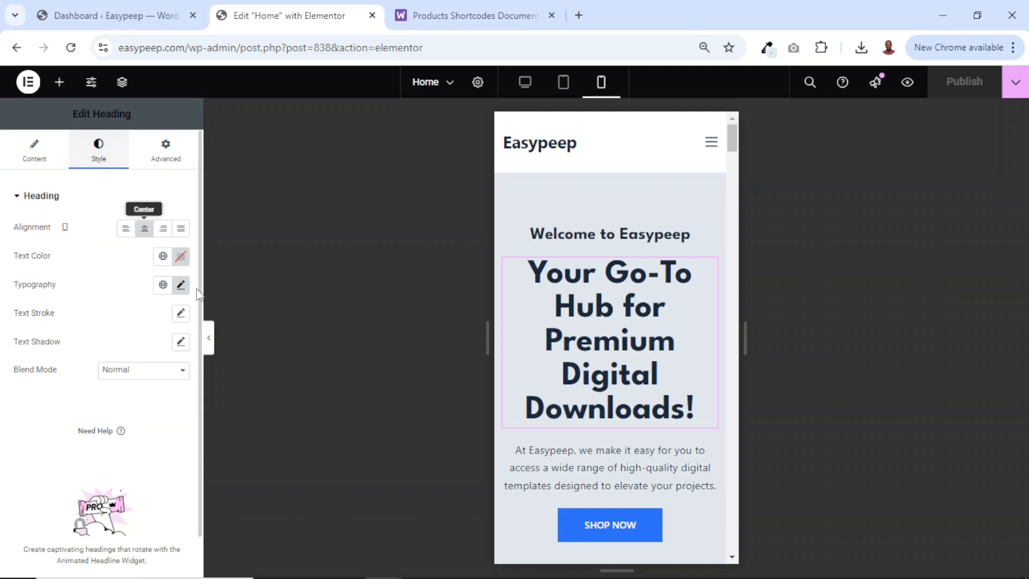
click(180, 285)
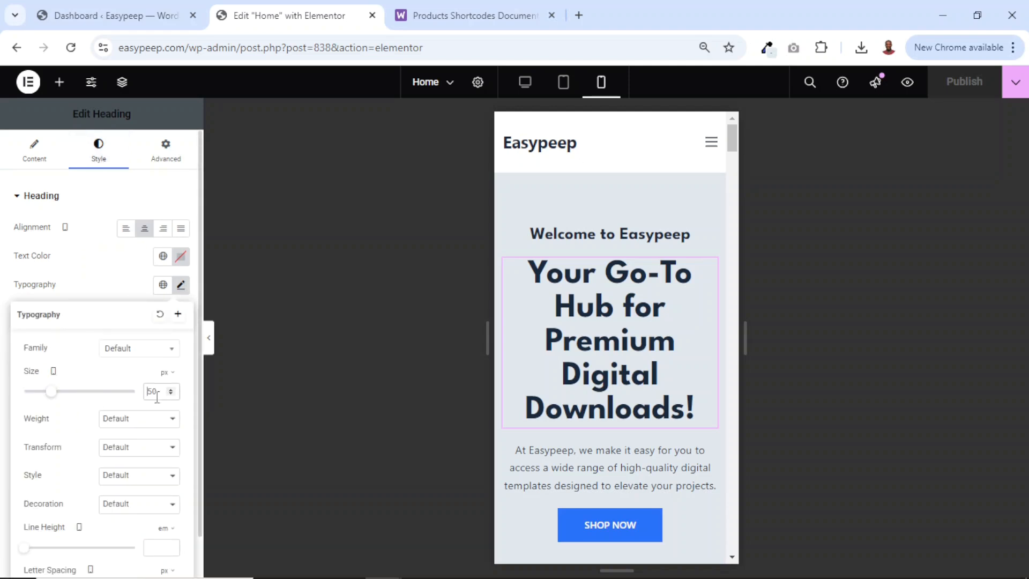
text(40)
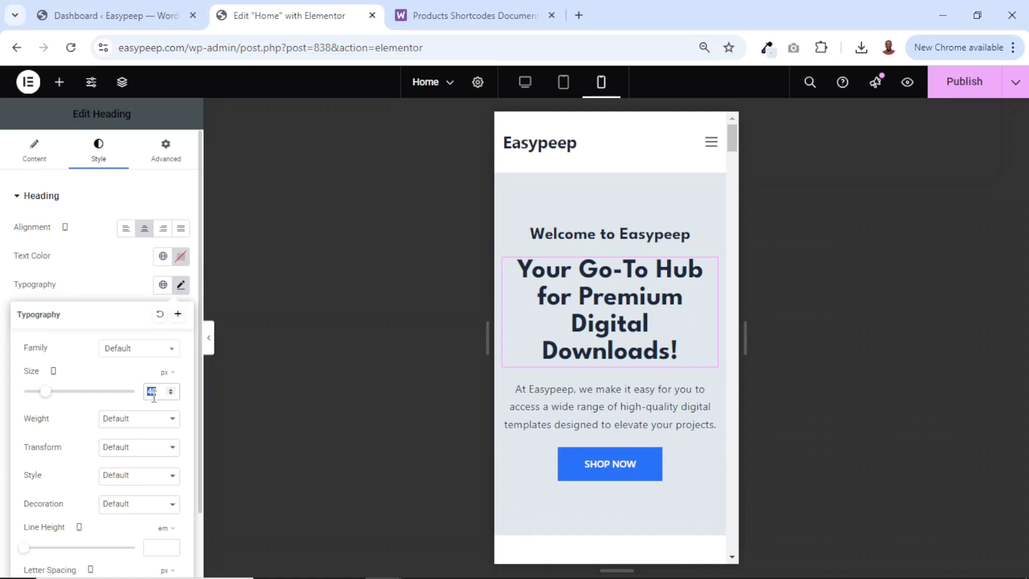
text(36)
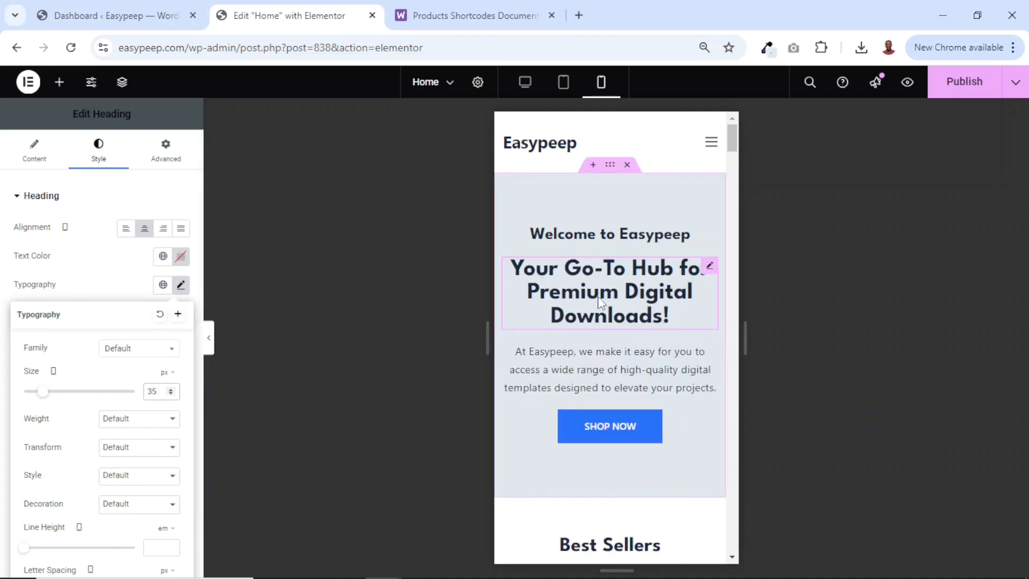
Publish the page again with the mobile heading size update.
scroll(643, 358, down, 10)
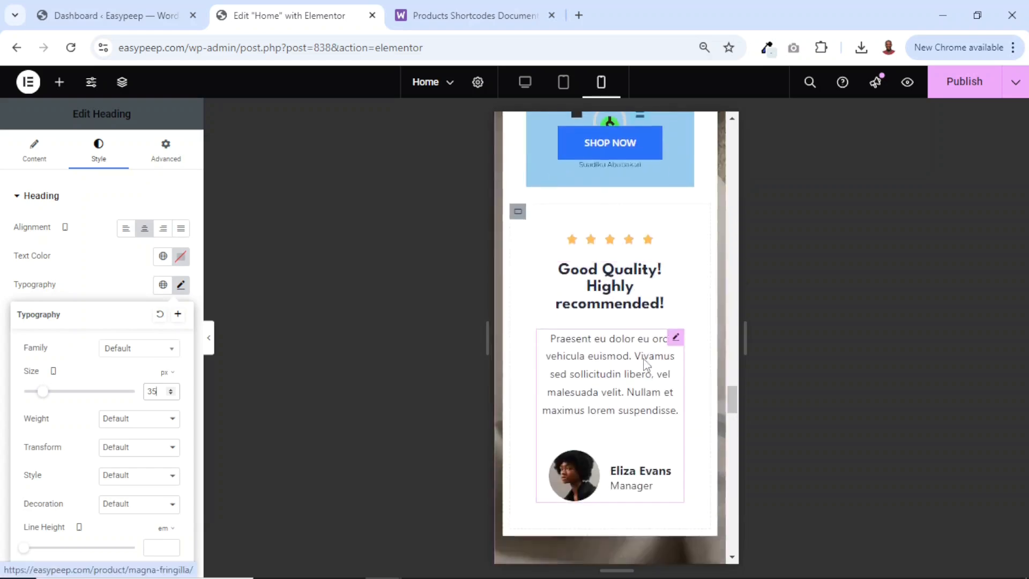
scroll(647, 364, down, 10)
scroll(646, 364, up, 8)
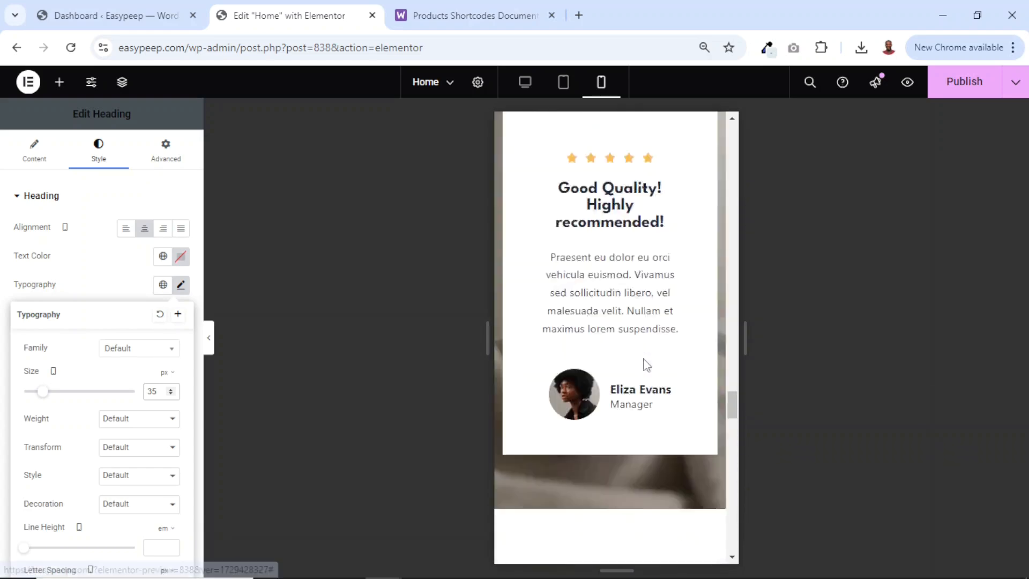
scroll(643, 363, up, 10)
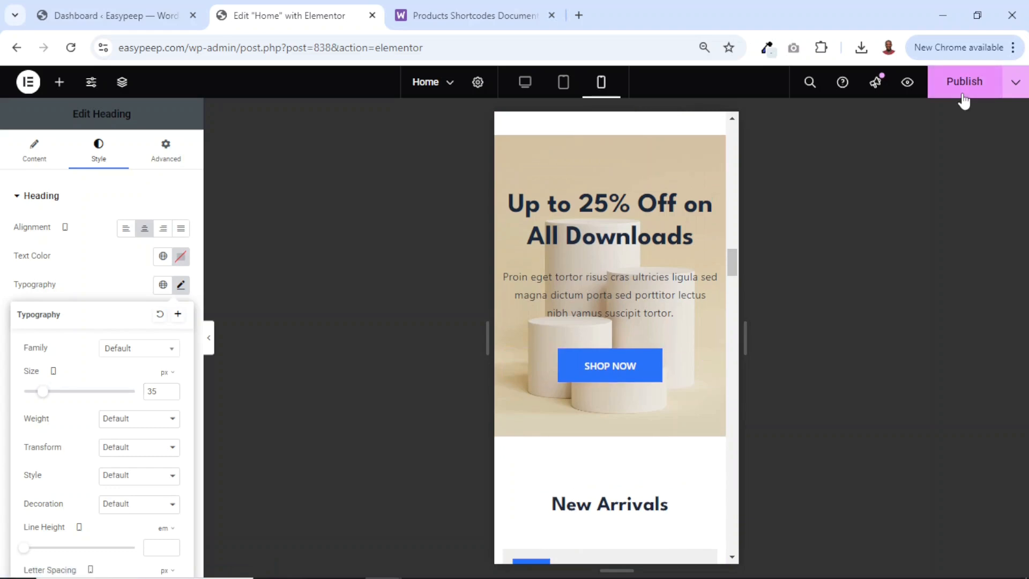
click(965, 99)
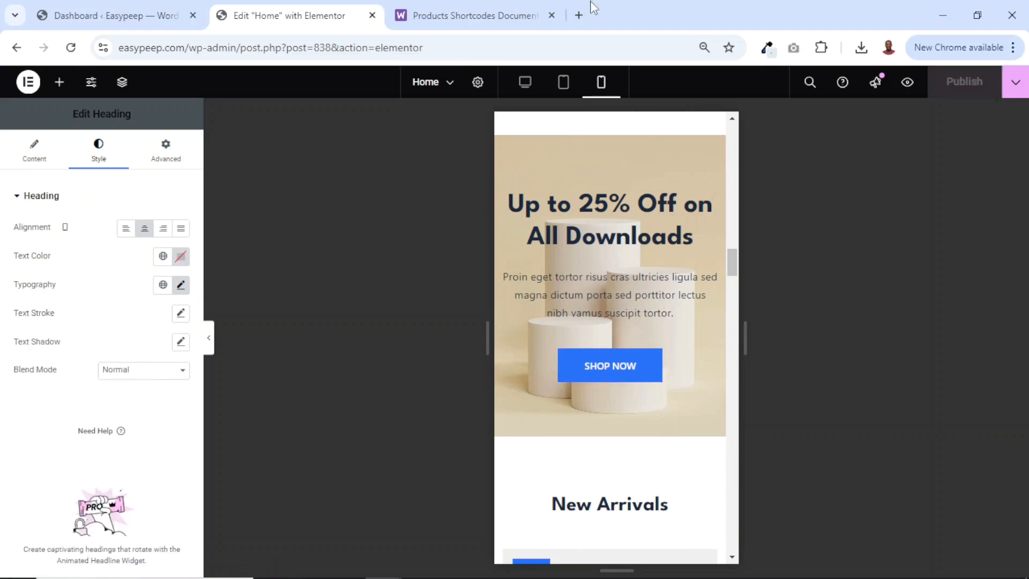
Close the shortcodes documentation tab and preview the homepage in the browser.
click(552, 16)
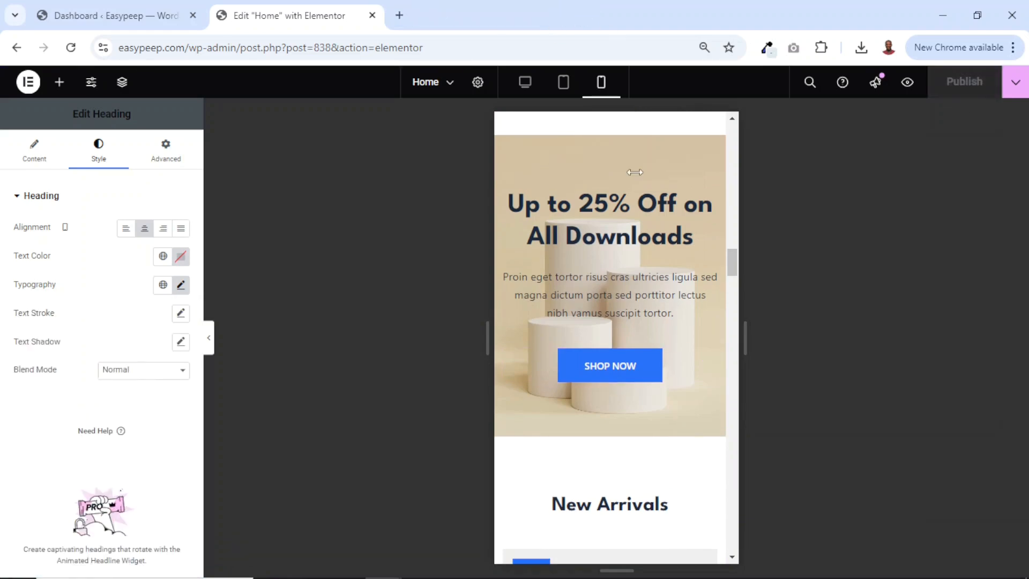
click(908, 82)
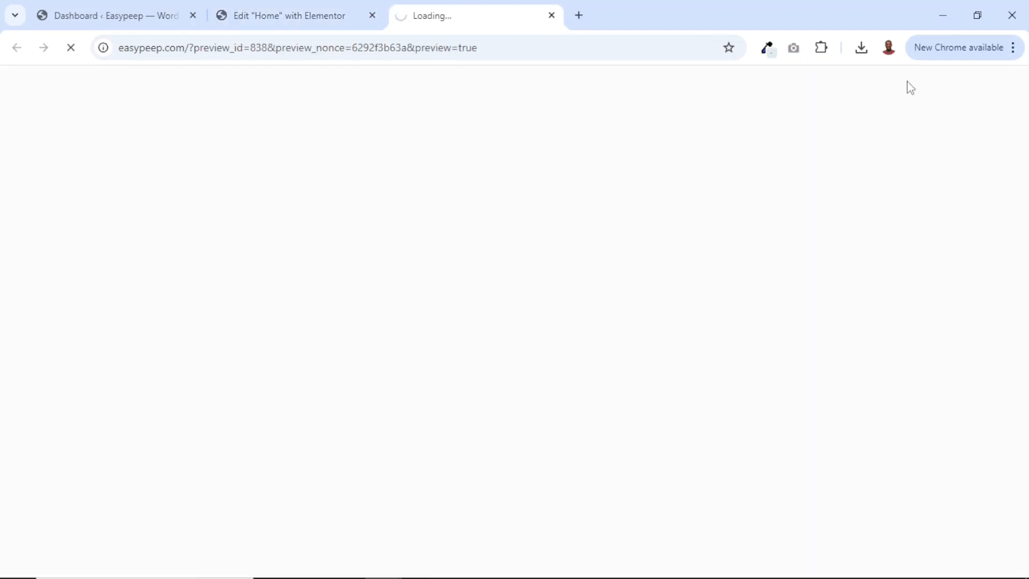
scroll(667, 260, down, 5)
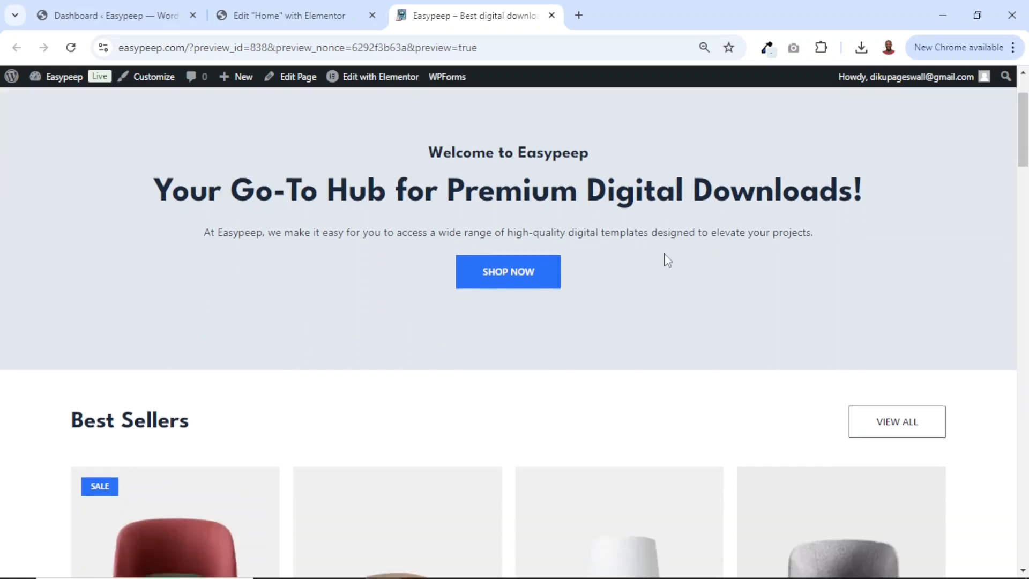
scroll(665, 257, down, 18)
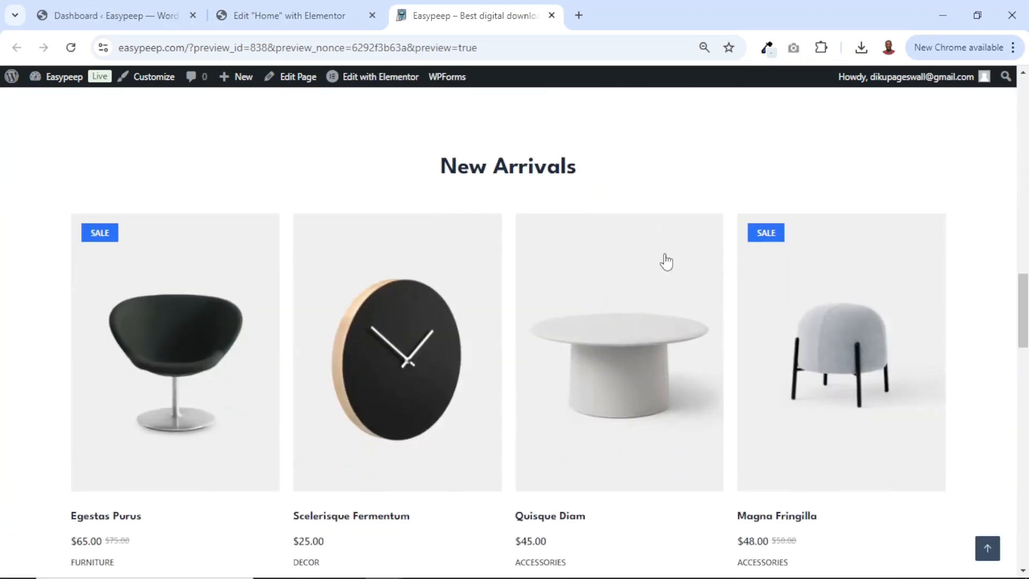
scroll(666, 260, down, 20)
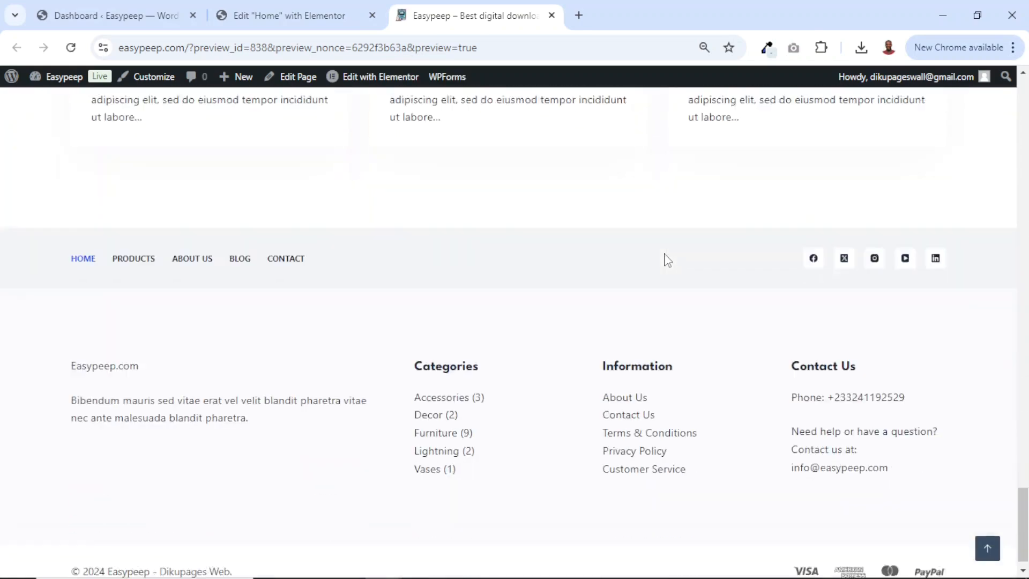
scroll(668, 260, up, 20)
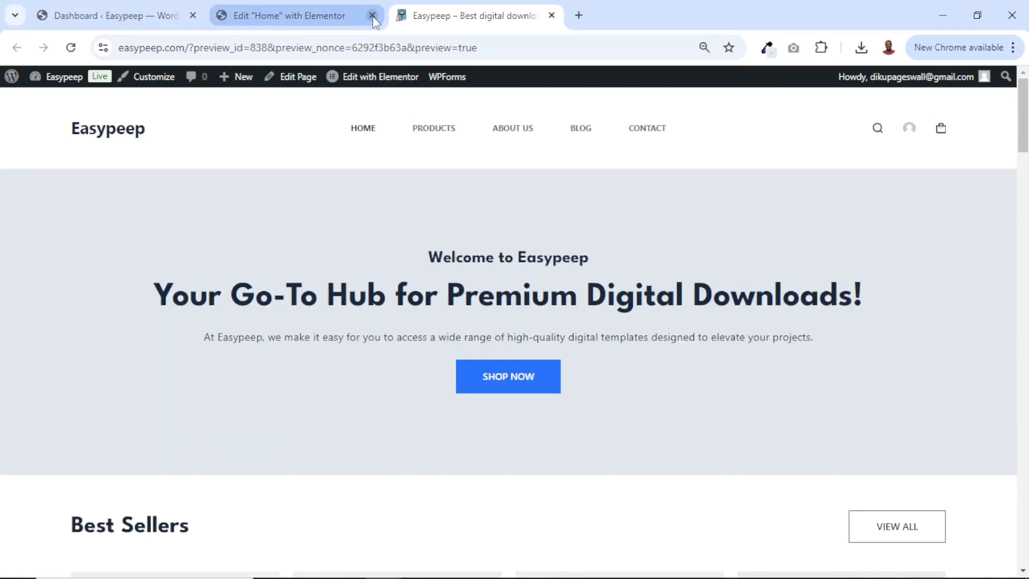
Close the Elementor editor tab and browse the live homepage and the Products page.
click(372, 16)
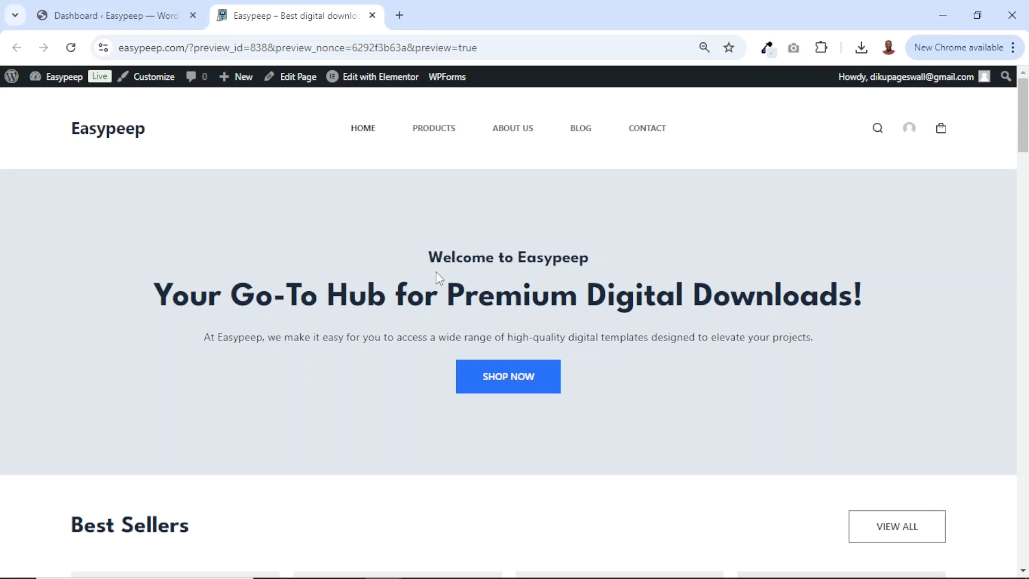
scroll(623, 316, down, 3)
scroll(622, 319, up, 4)
click(423, 132)
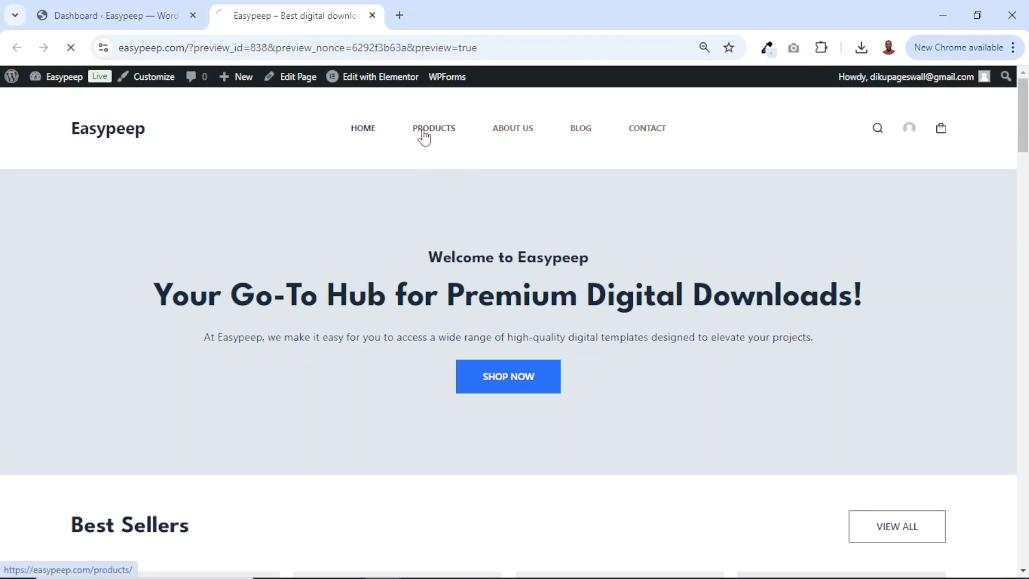
scroll(555, 248, down, 15)
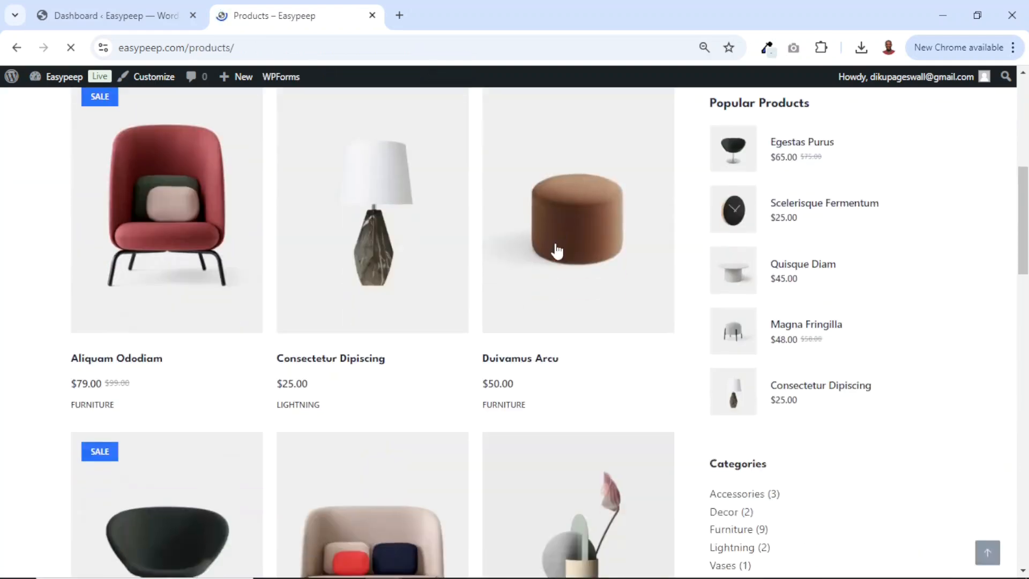
scroll(558, 249, down, 5)
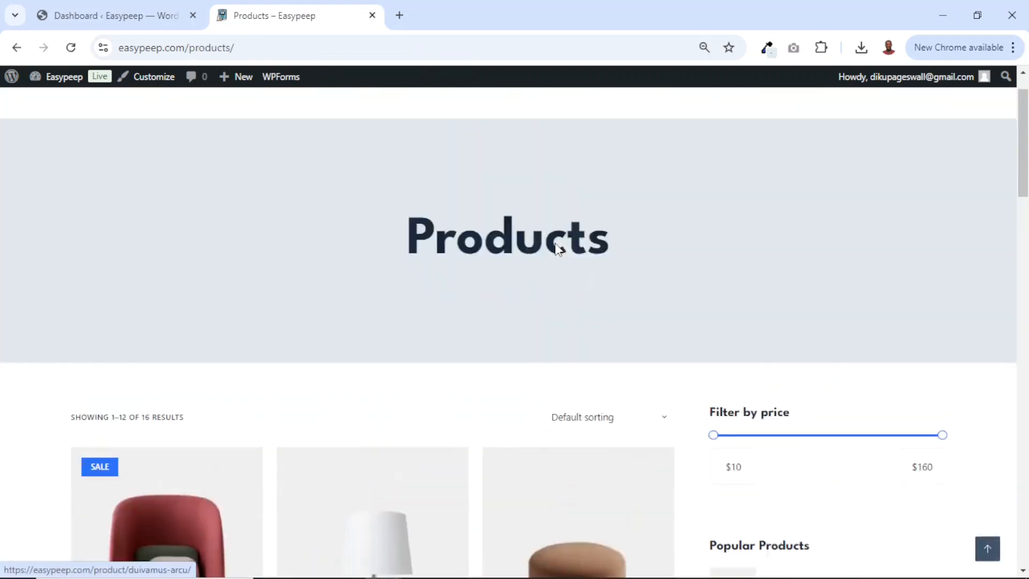
scroll(558, 249, down, 10)
scroll(558, 249, down, 3)
scroll(558, 248, up, 6)
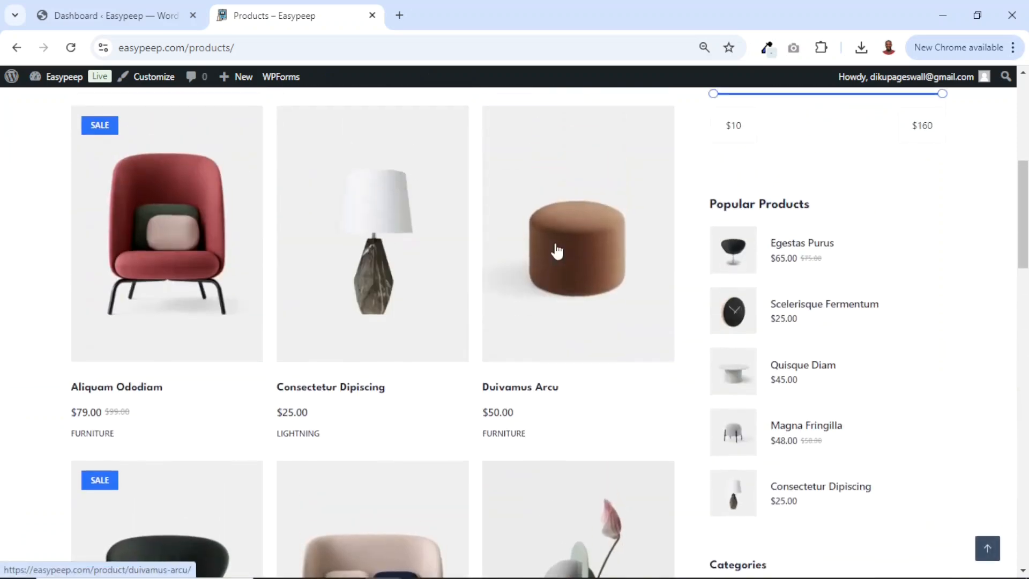
scroll(362, 419, down, 5)
scroll(358, 418, up, 15)
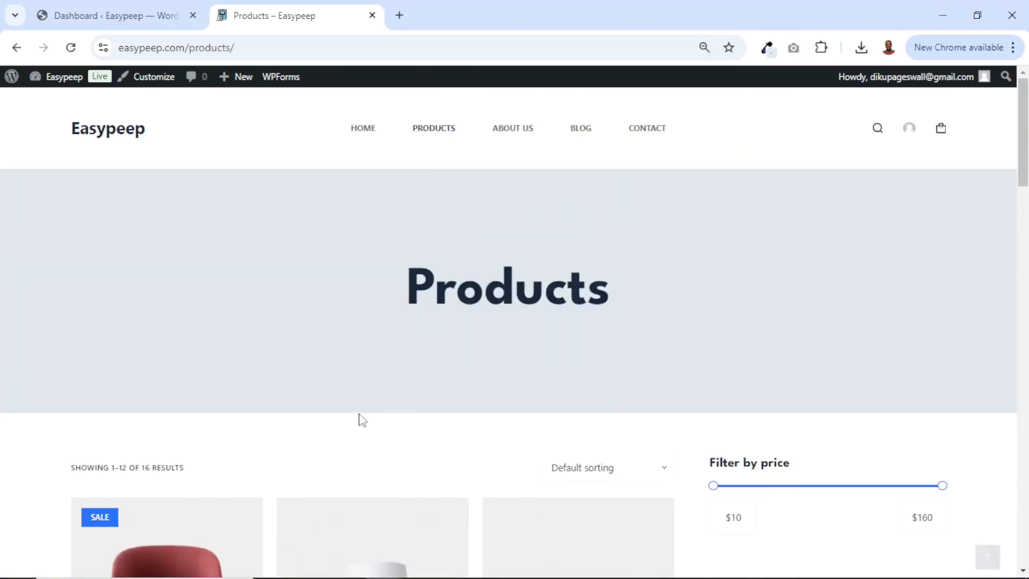
Browse the Blog and About Us pages, then return to the homepage.
click(572, 129)
scroll(553, 340, down, 10)
scroll(552, 340, up, 15)
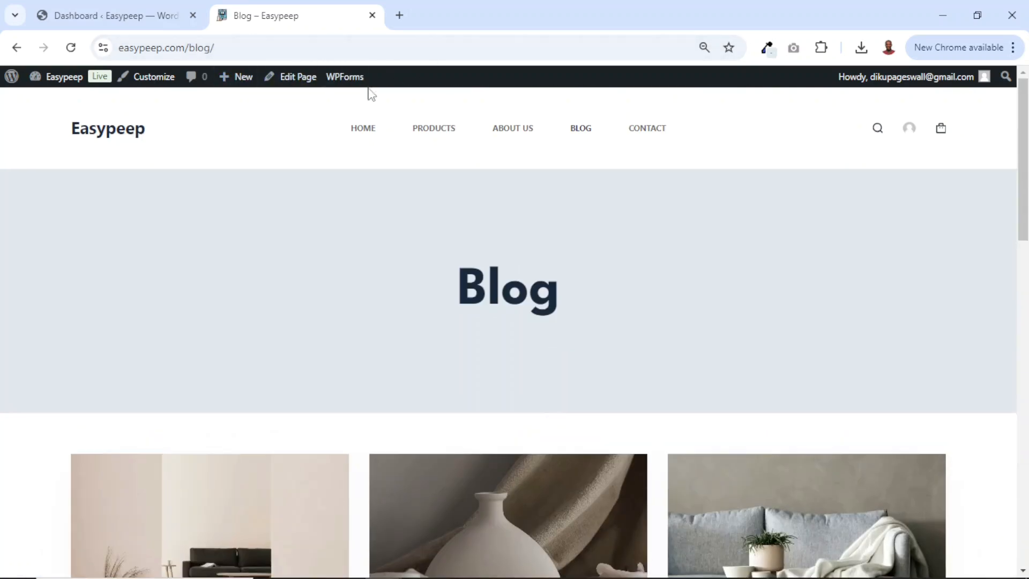
click(513, 129)
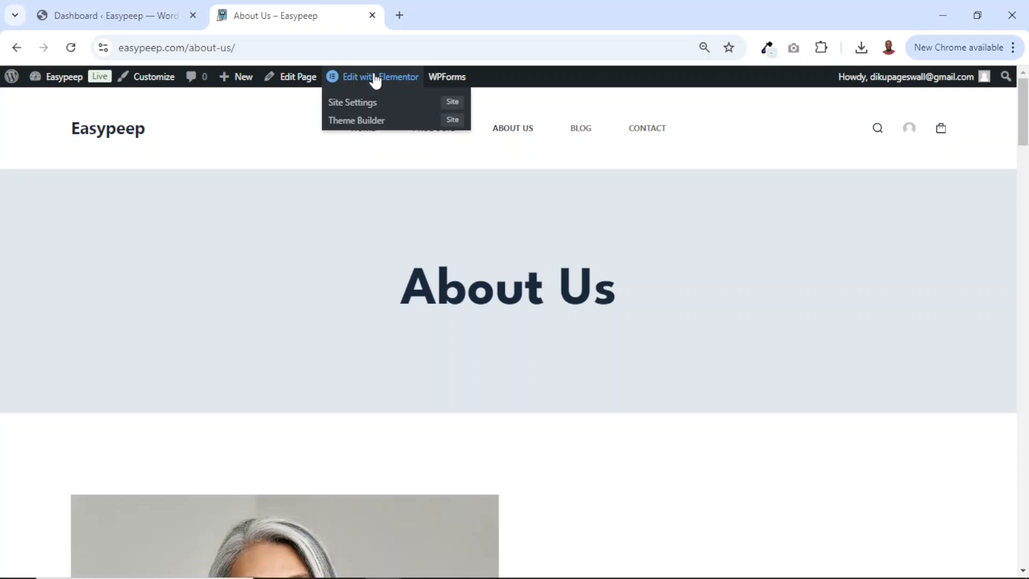
scroll(525, 305, down, 12)
scroll(524, 309, down, 20)
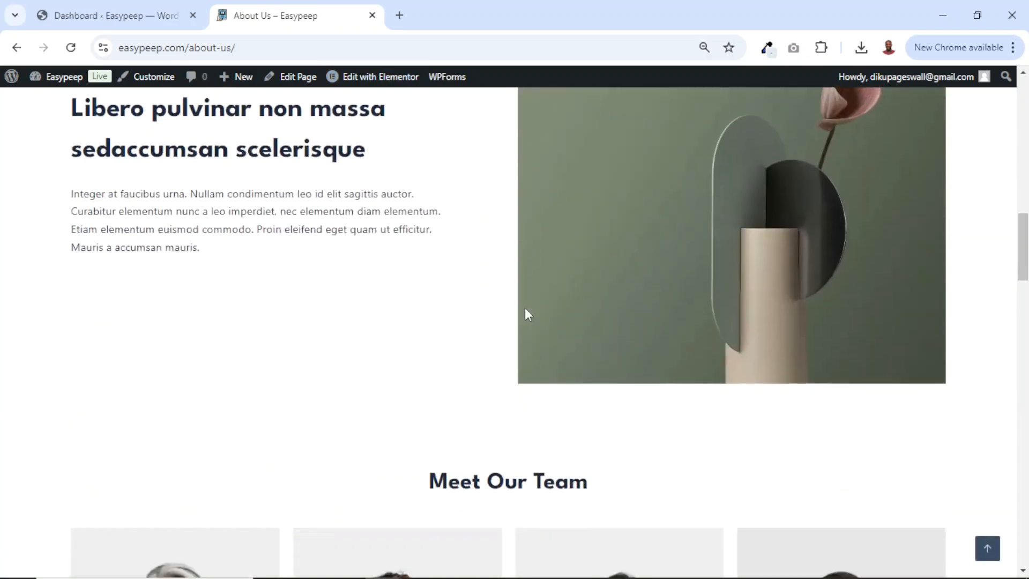
scroll(529, 315, up, 20)
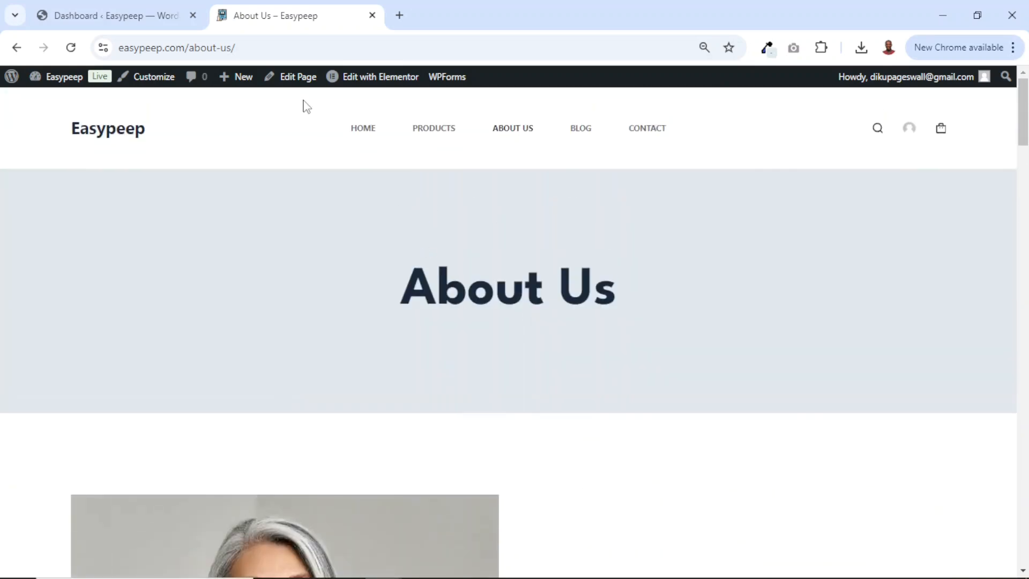
click(363, 131)
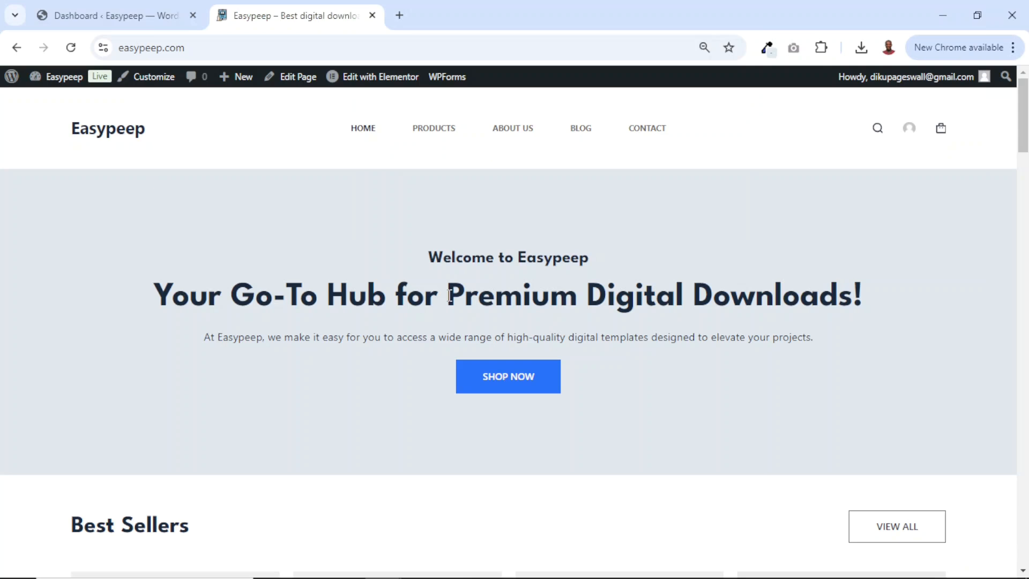
Open WooCommerce settings in the dashboard and enter the store's street address and city.
click(107, 17)
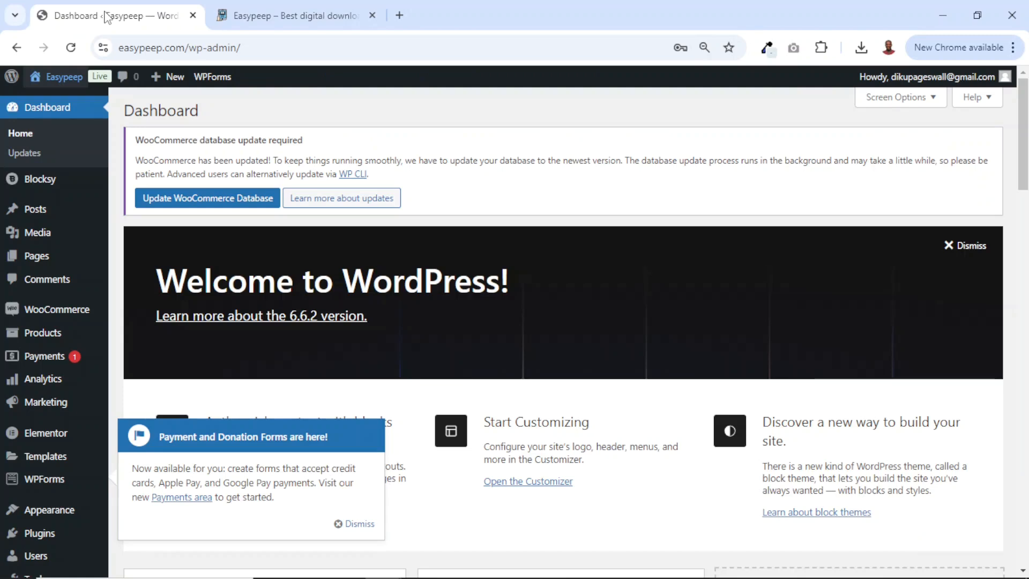
mouse_move(59, 320)
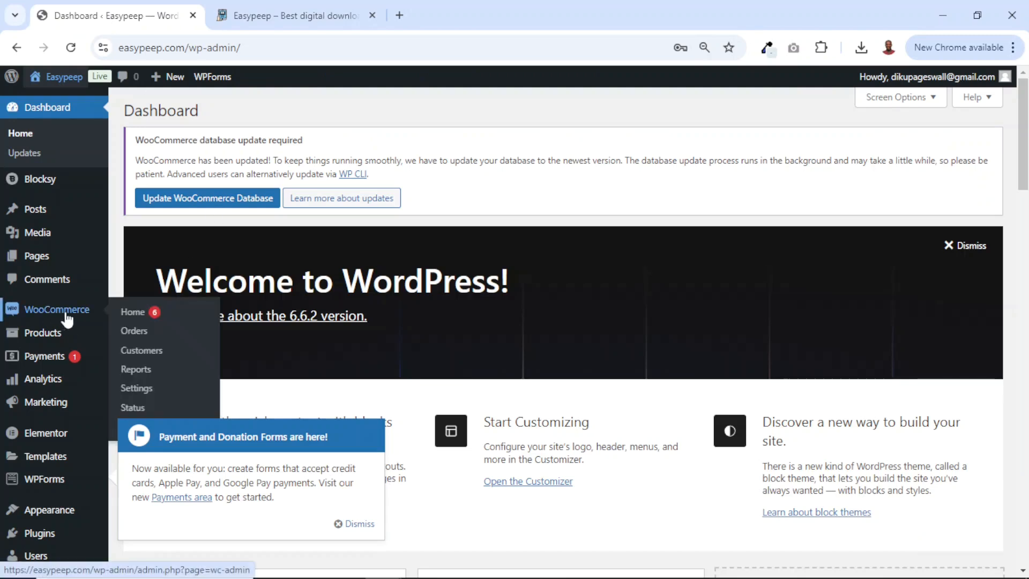
click(137, 388)
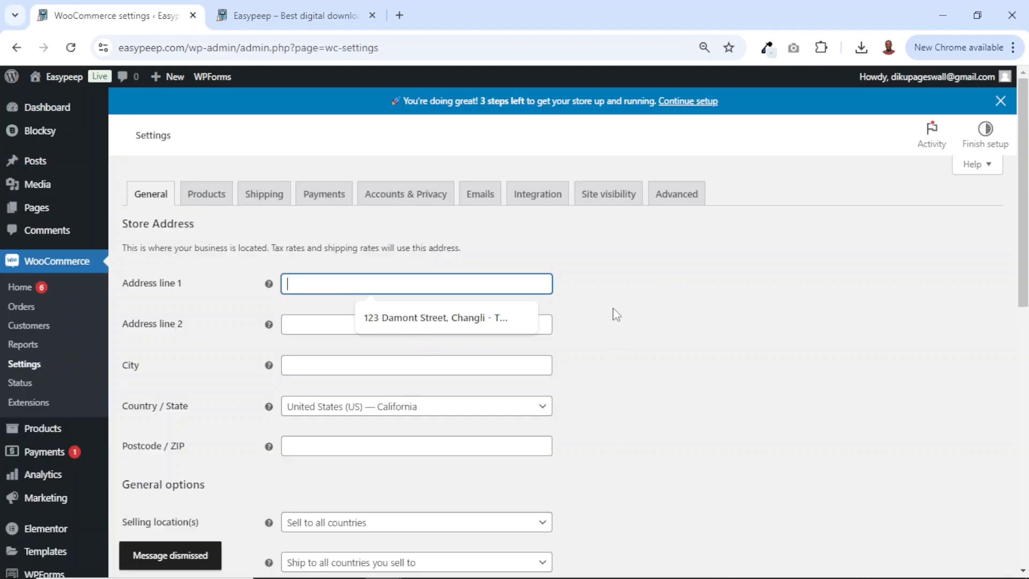
click(318, 287)
click(401, 323)
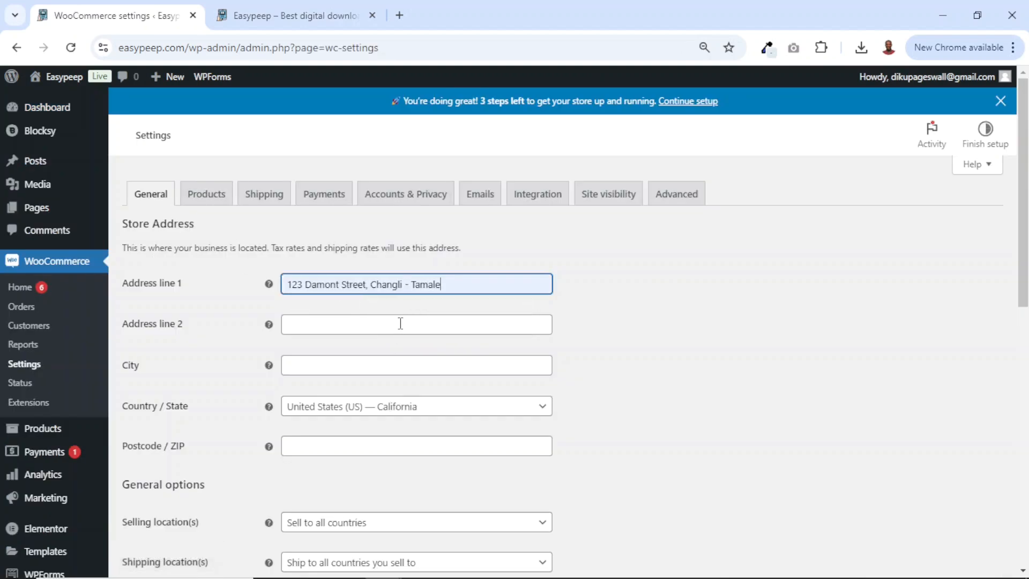
click(322, 365)
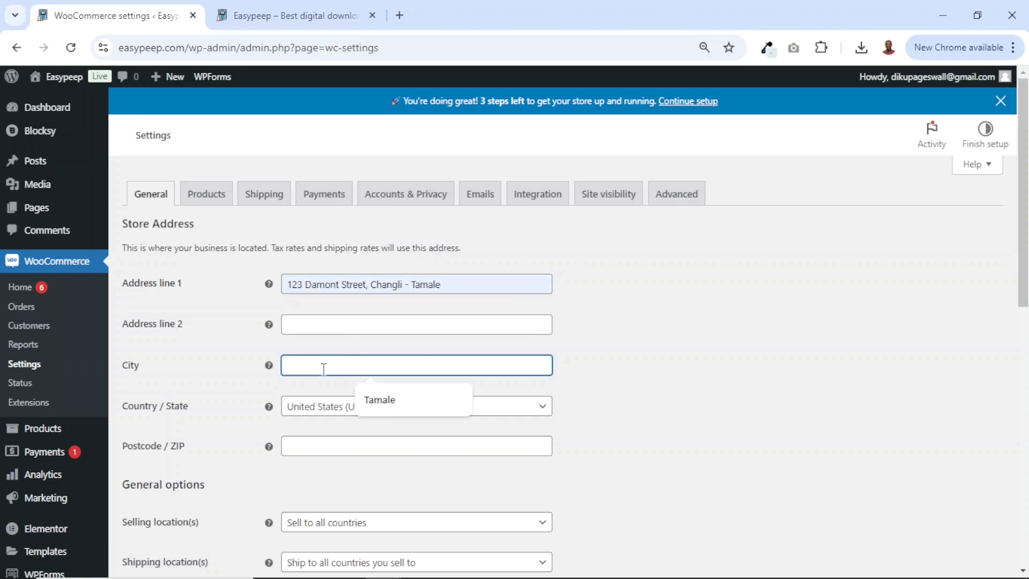
click(384, 407)
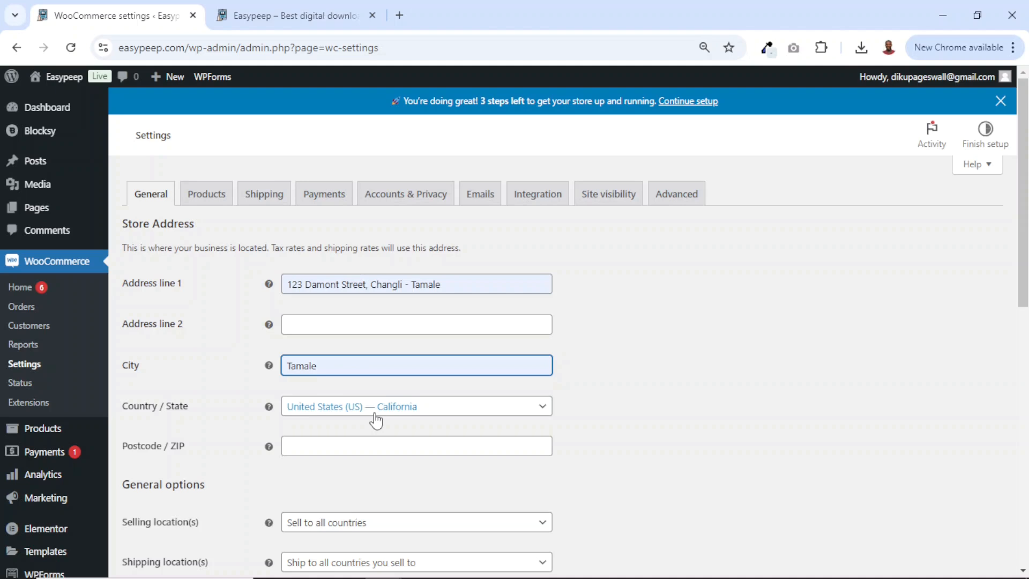
Set the store's country/state to Ghana — Northern and enter the store's postcode.
click(351, 408)
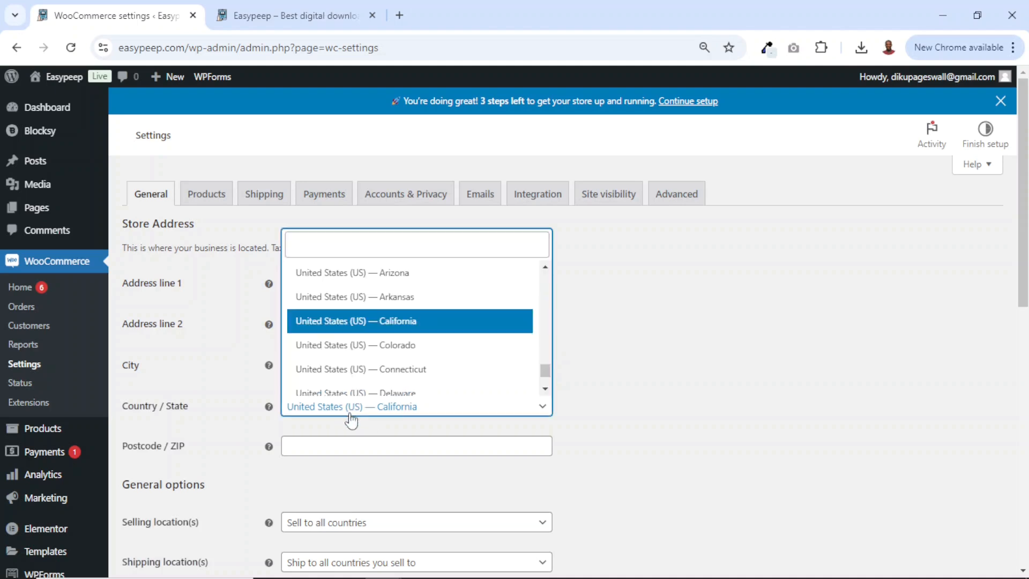
click(336, 245)
text(ghana)
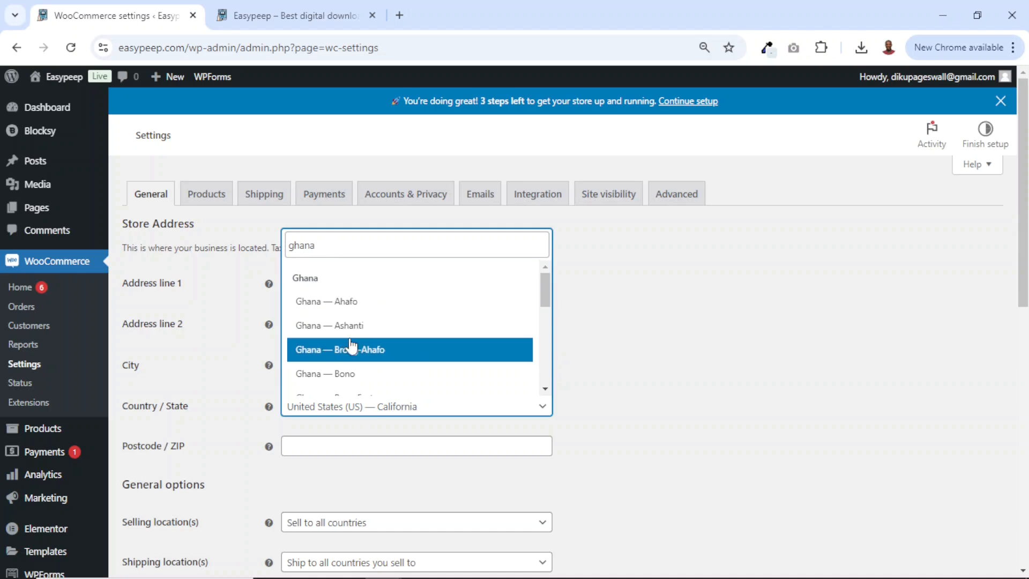
scroll(374, 362, down, 2)
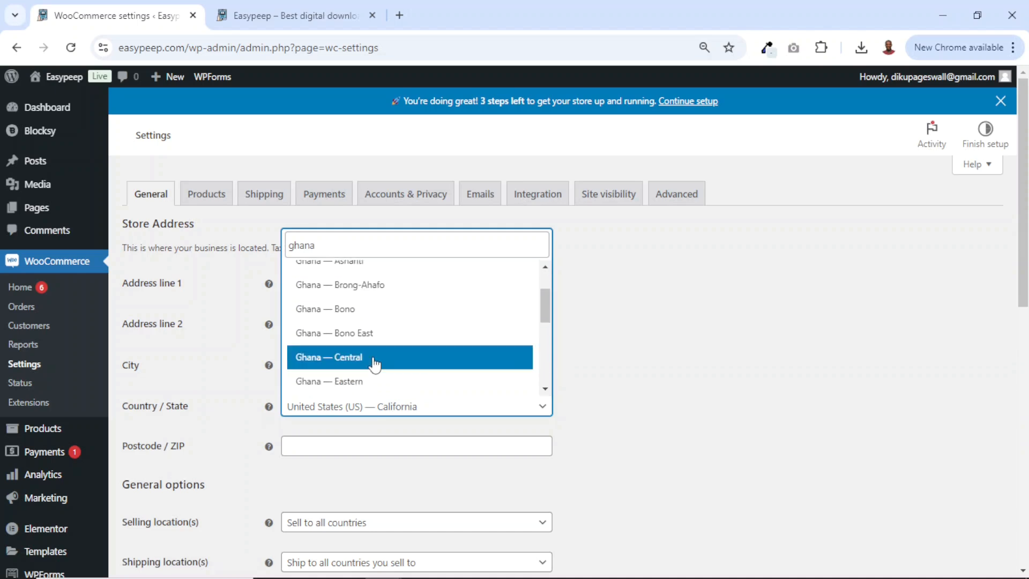
scroll(373, 363, down, 3)
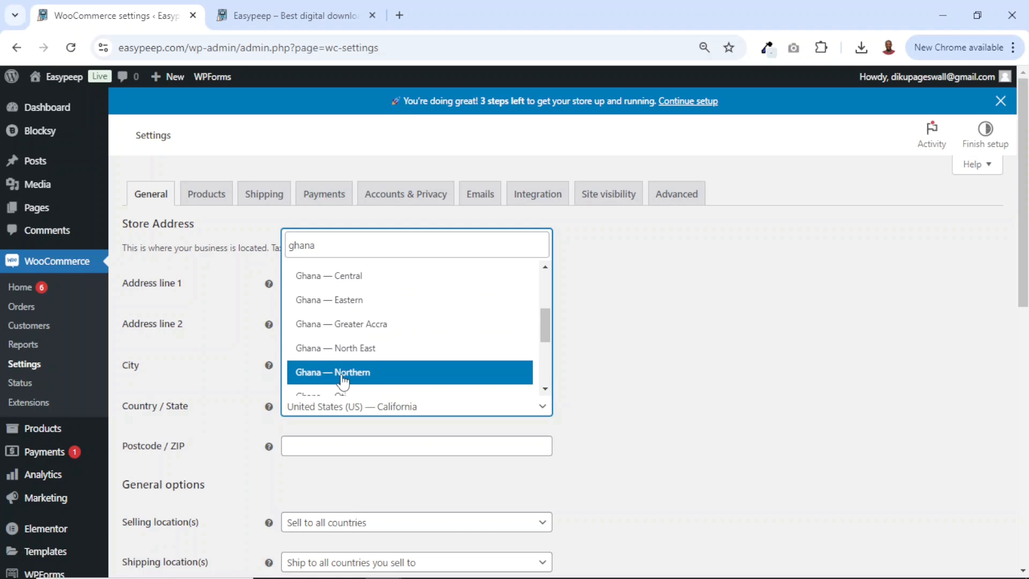
click(343, 374)
click(352, 449)
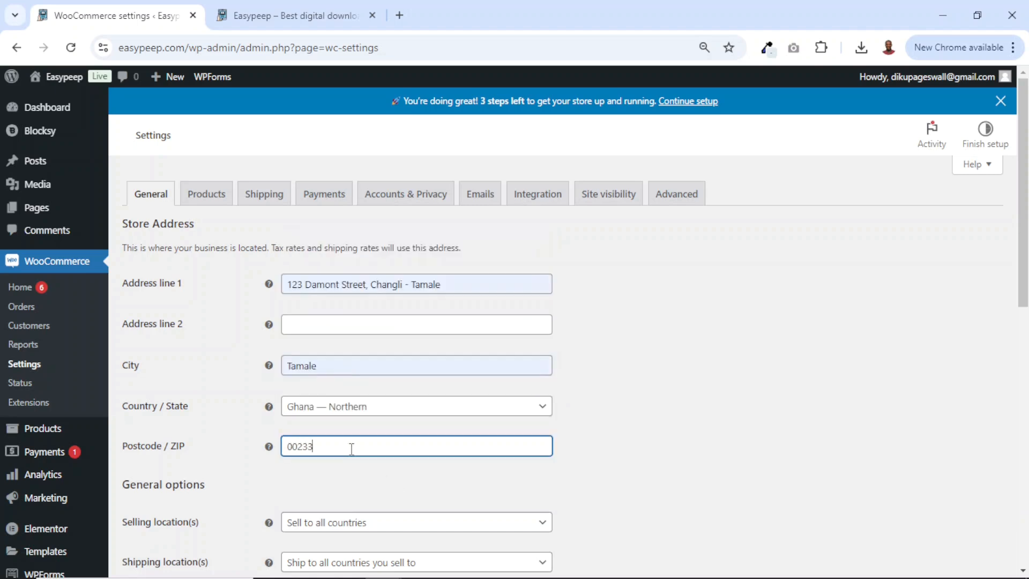
scroll(351, 449, down, 4)
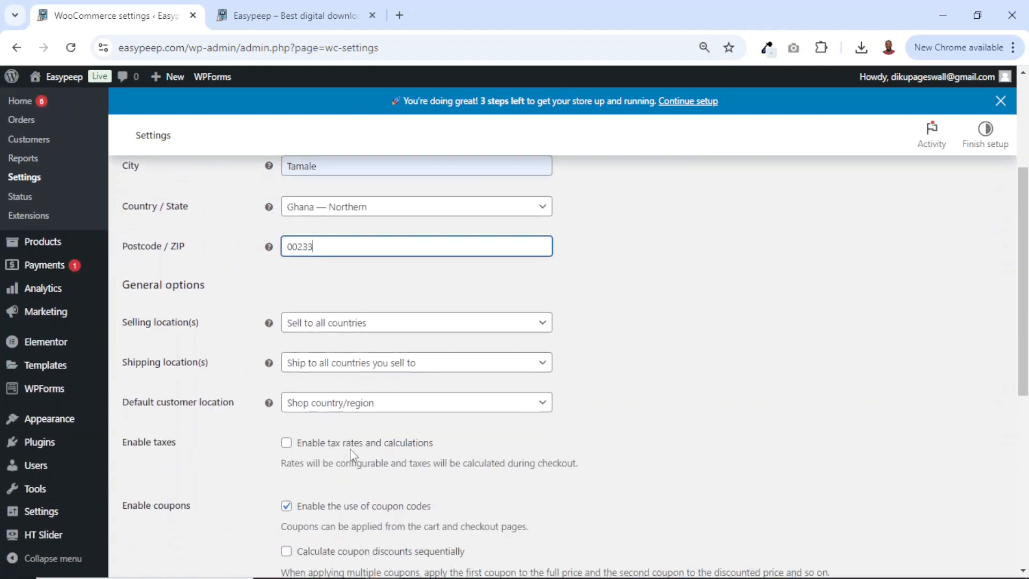
click(332, 317)
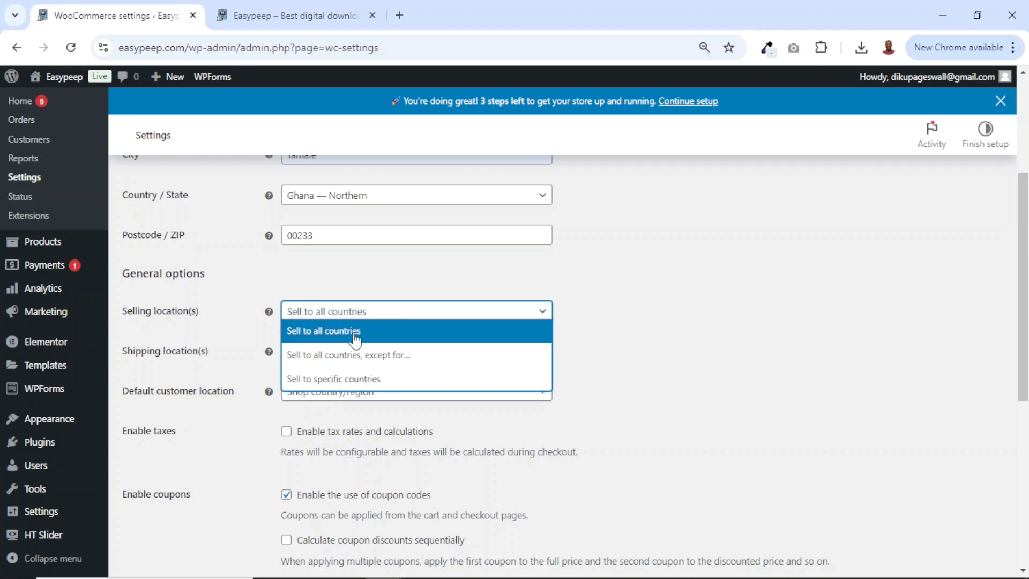
click(326, 281)
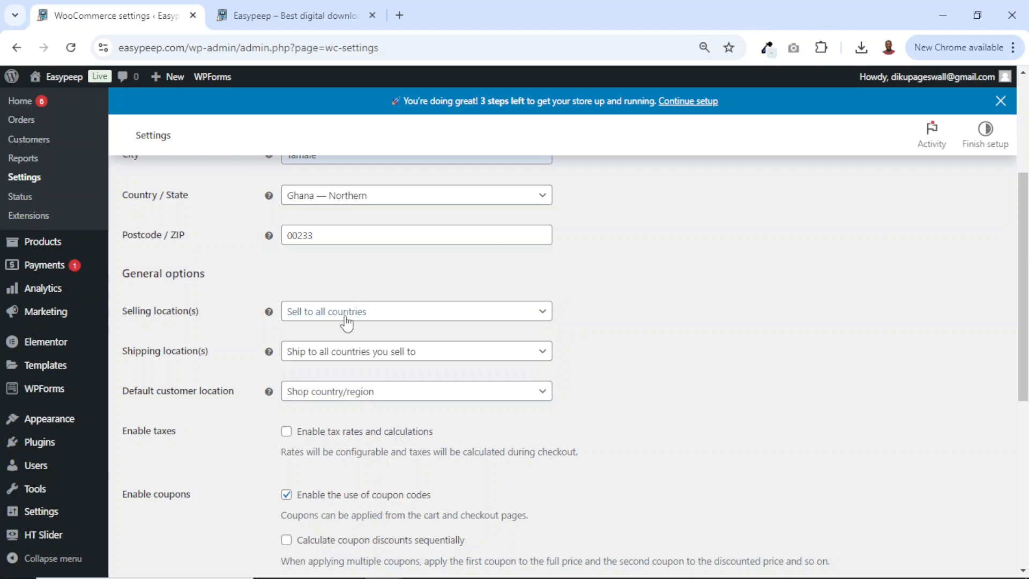
Set the store currency to Ghana cedi (₵) — GHS and save the general settings.
scroll(347, 322, down, 5)
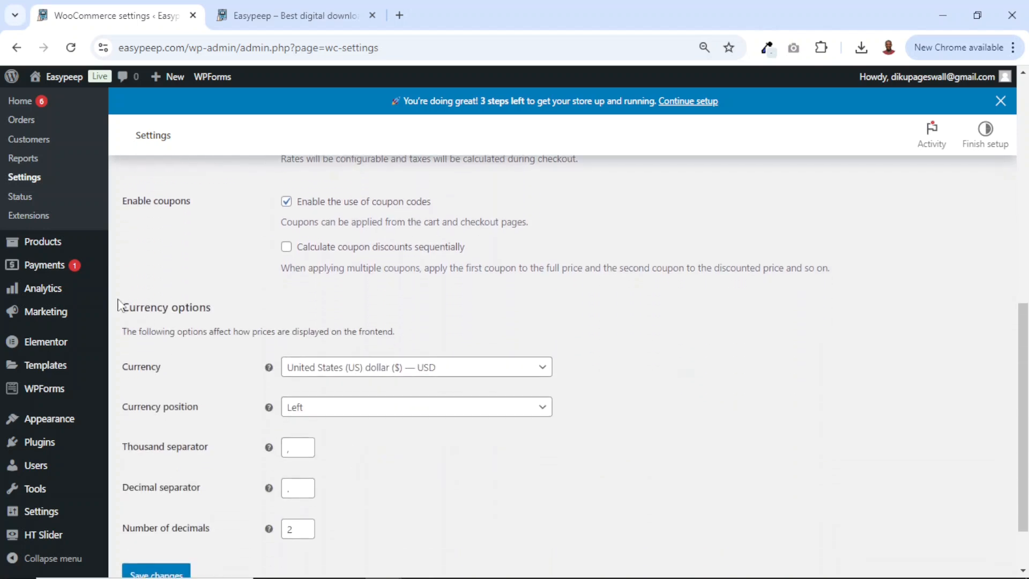
click(357, 371)
click(348, 391)
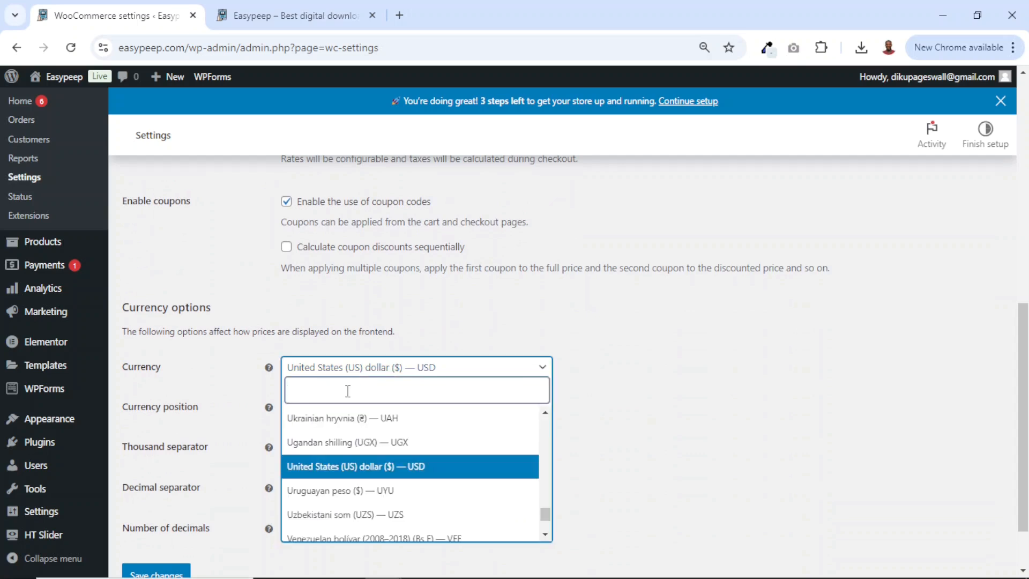
text(ghana)
click(333, 423)
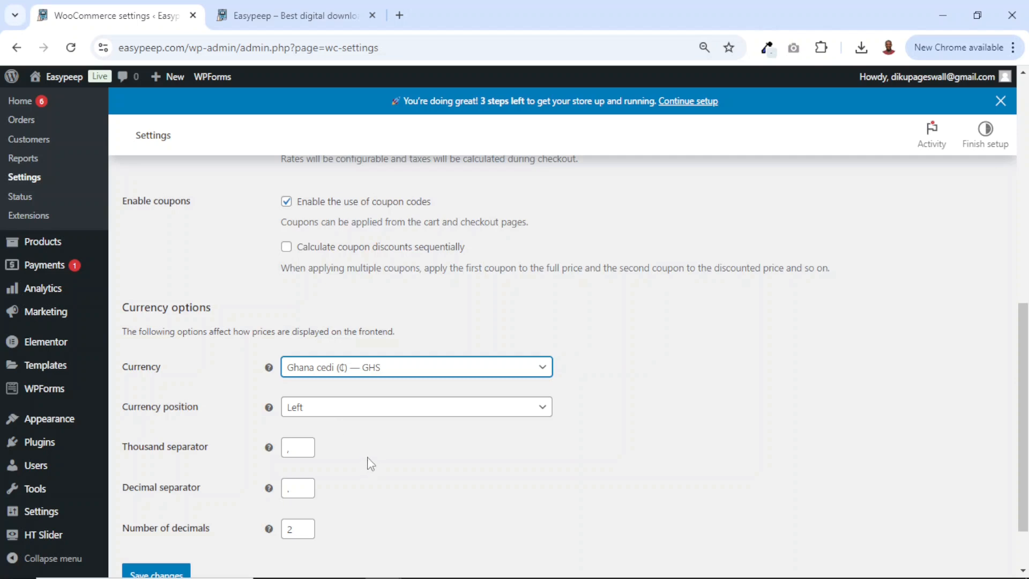
scroll(370, 464, down, 1)
click(155, 504)
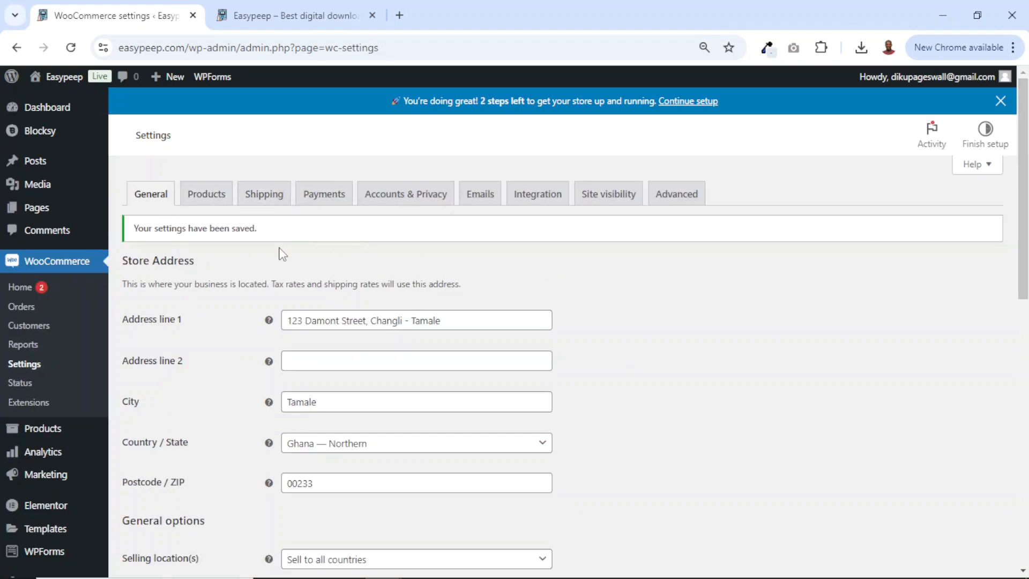
Review the payment method settings and open the Add New Plugin page in a new tab.
click(320, 204)
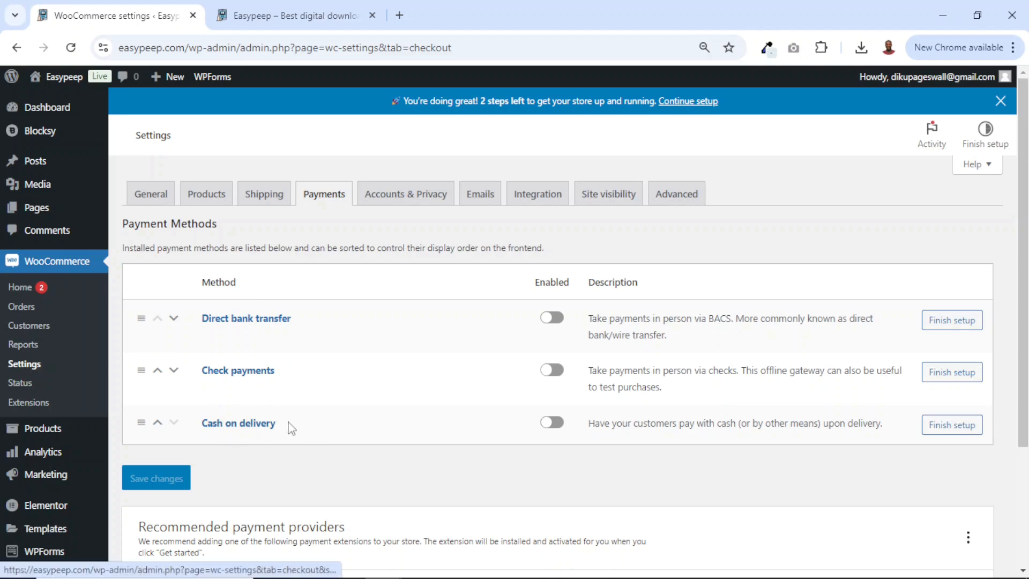
scroll(371, 394, down, 3)
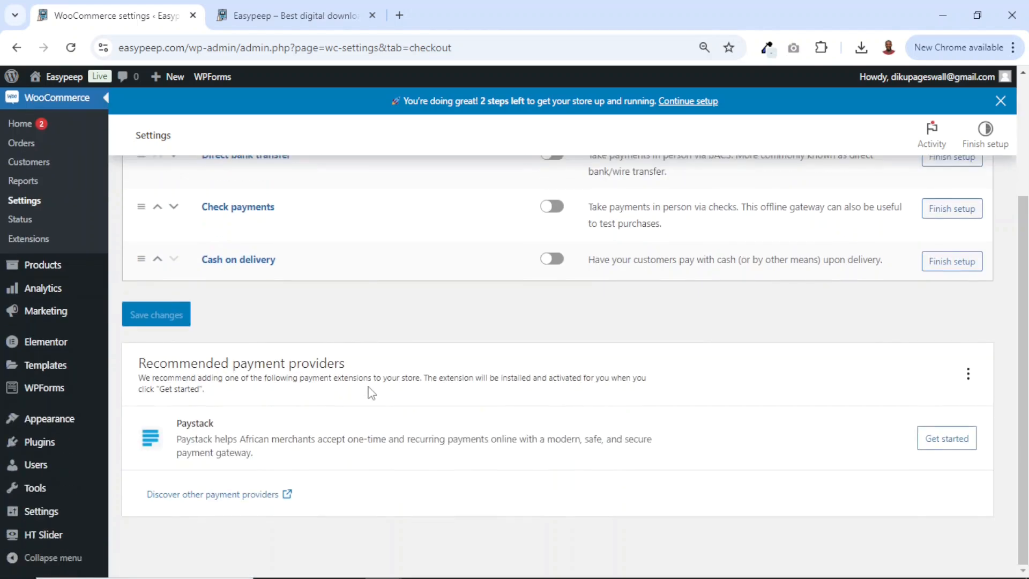
scroll(371, 394, up, 3)
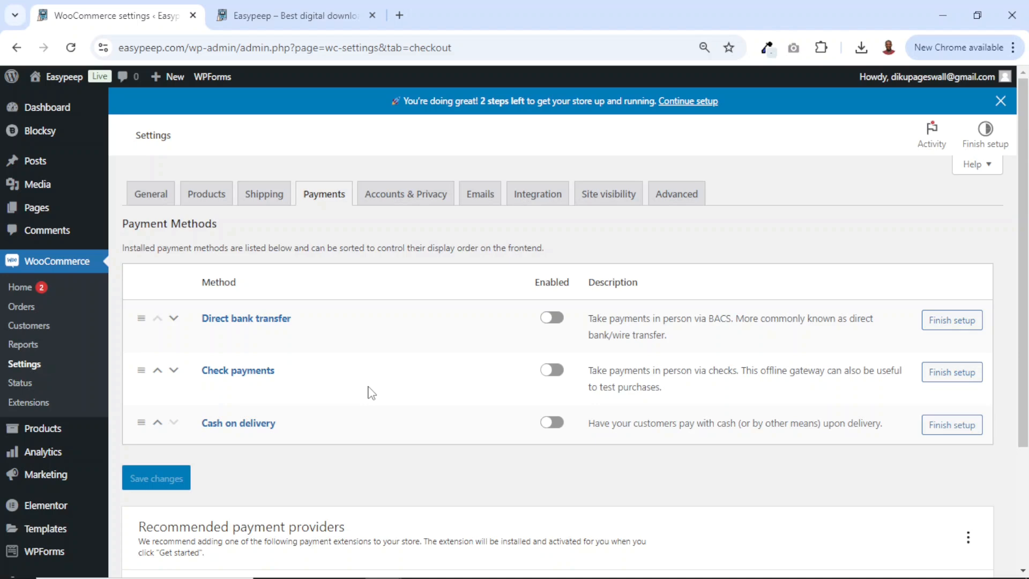
scroll(371, 393, down, 3)
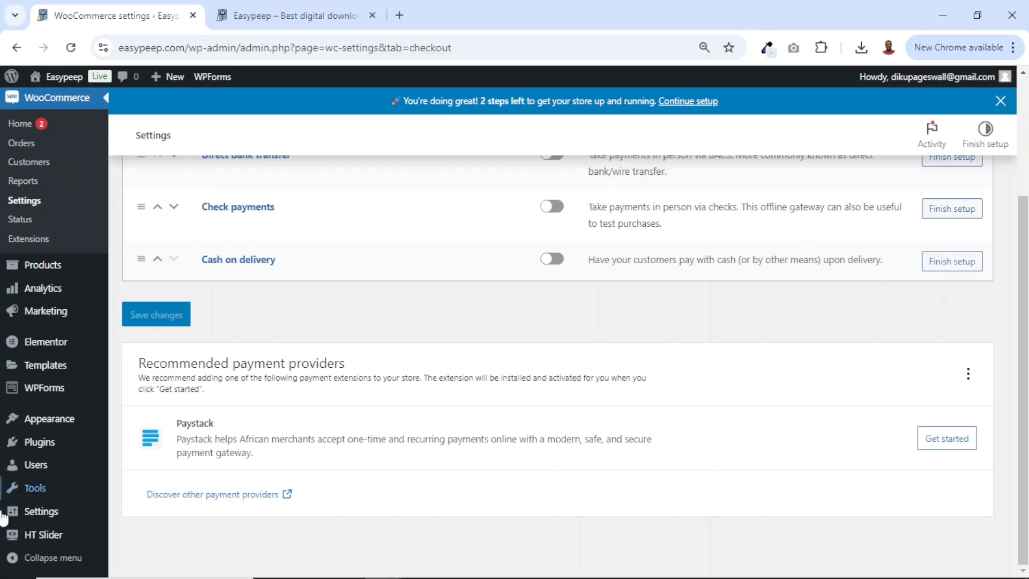
mouse_move(44, 451)
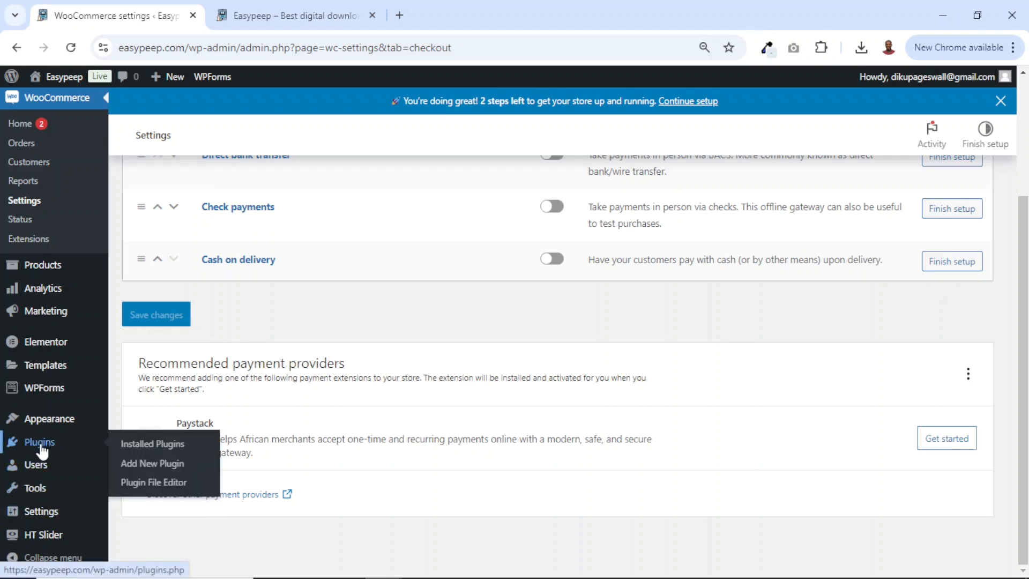
middle_click(152, 464)
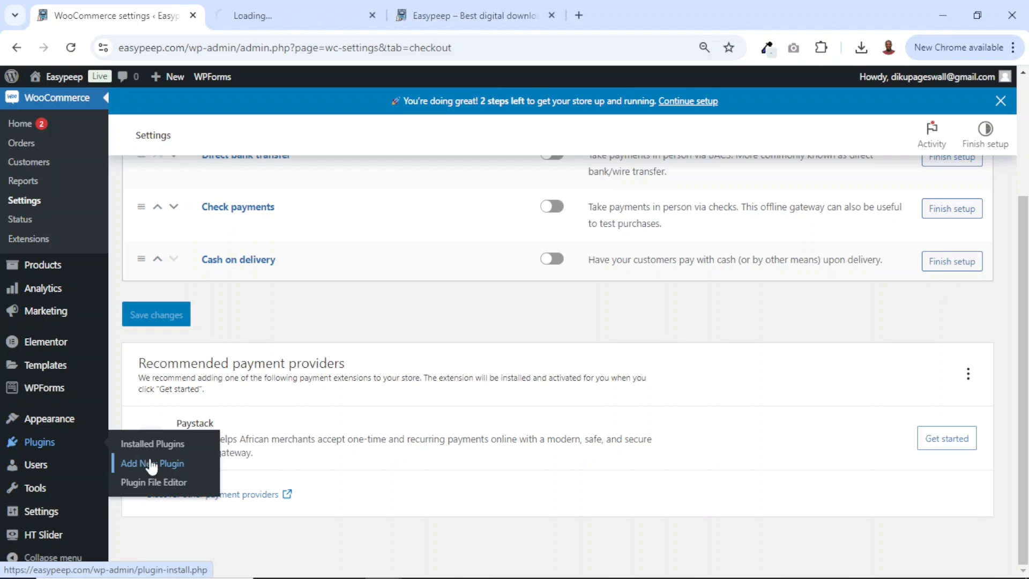
Search the plugin directory for paystack, then install and activate the Paystack WooCommerce Payment Gateway plugin.
click(277, 11)
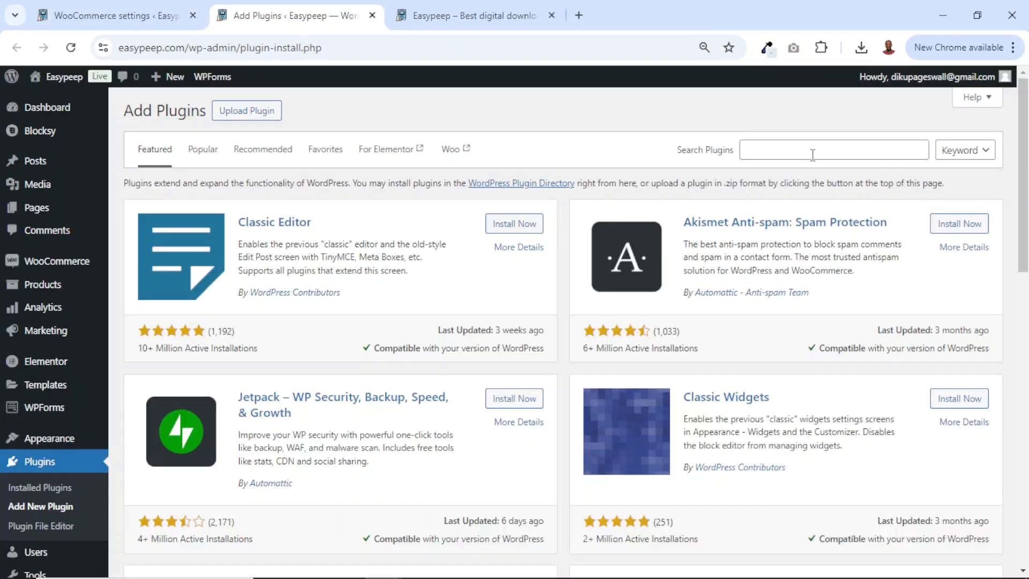
click(813, 152)
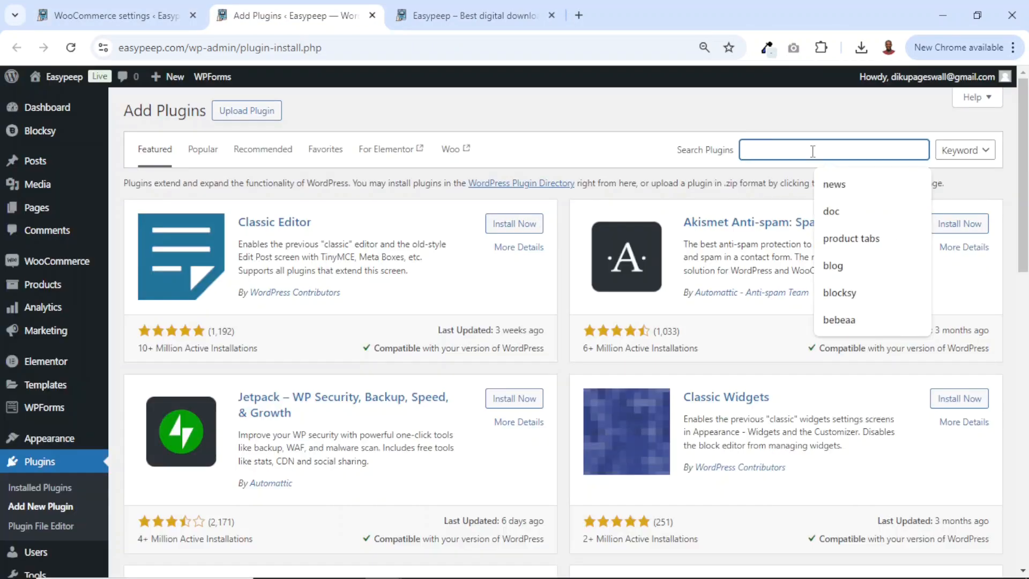
text(pay)
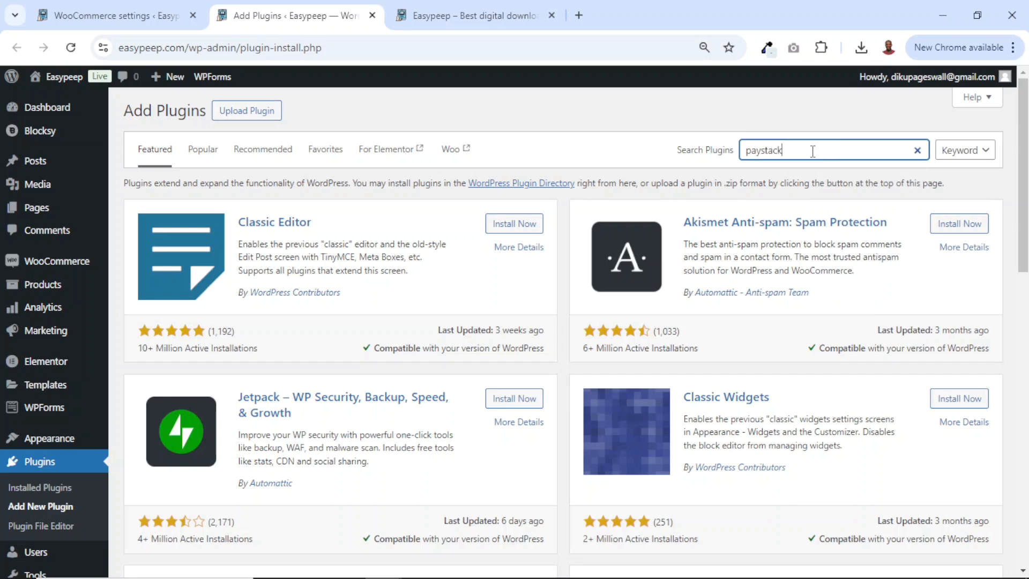
text(stack)
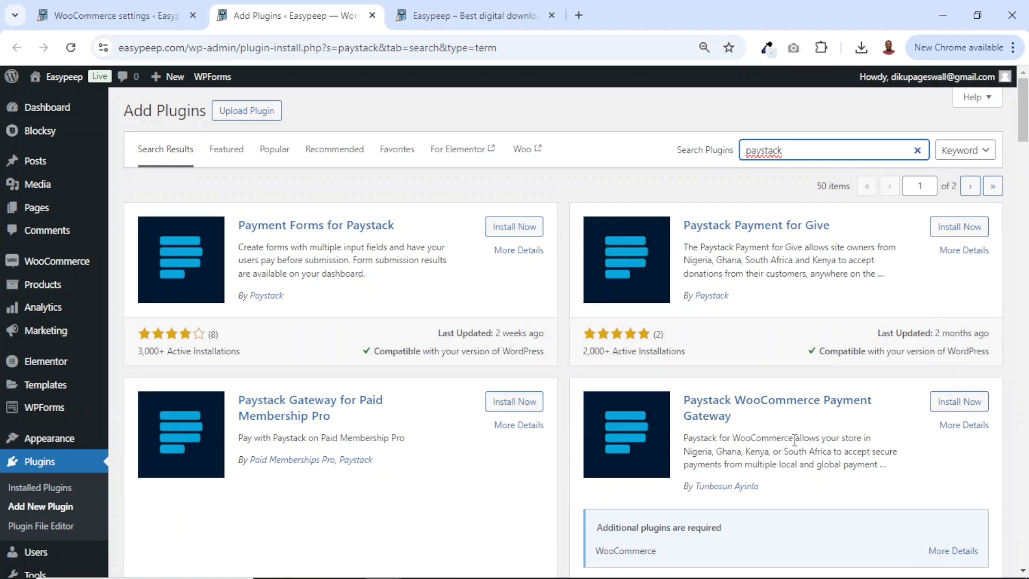
scroll(794, 443, down, 5)
scroll(794, 445, up, 5)
scroll(724, 464, down, 1)
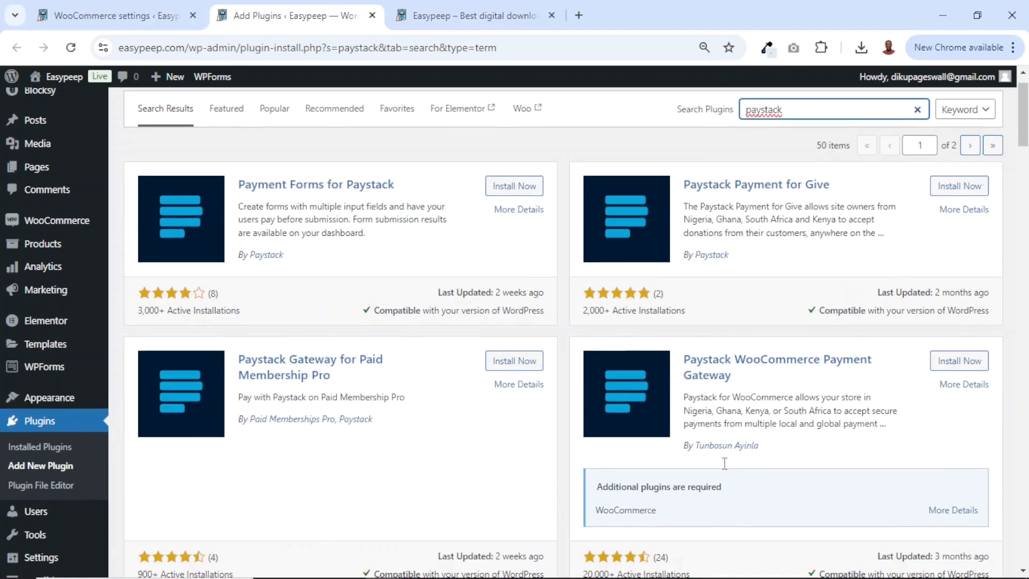
scroll(709, 479, down, 1)
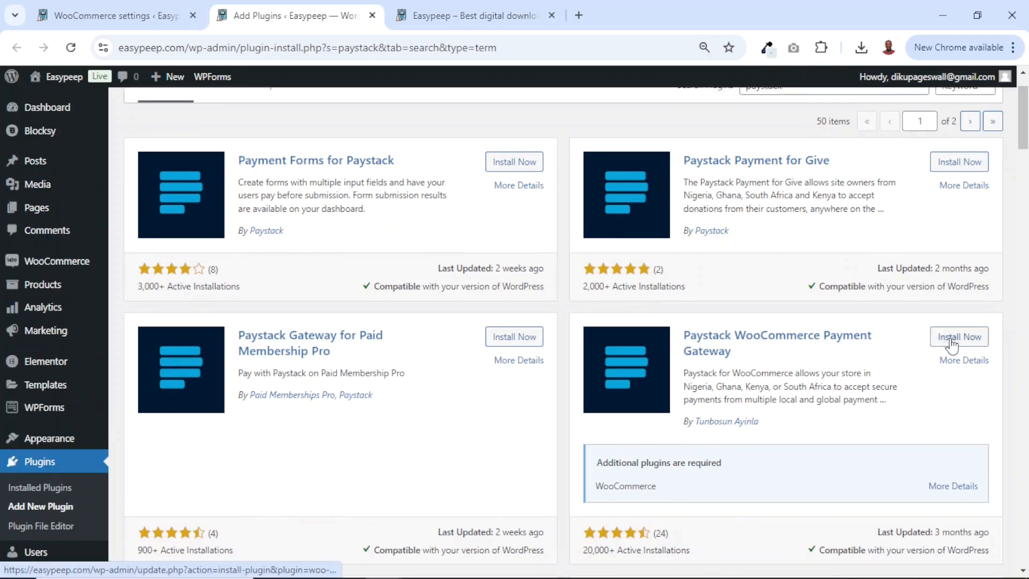
click(951, 338)
scroll(933, 370, up, 2)
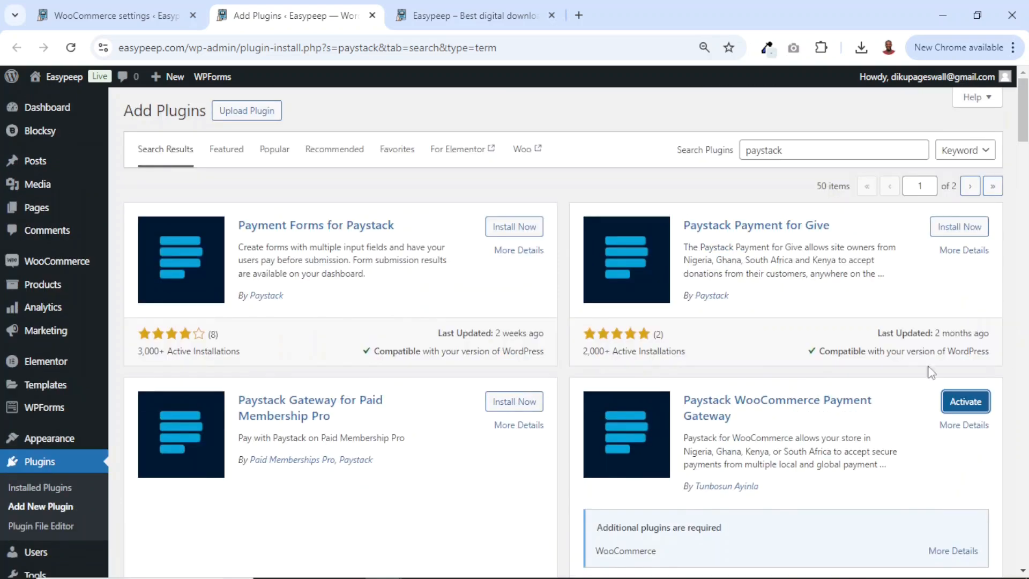
click(968, 409)
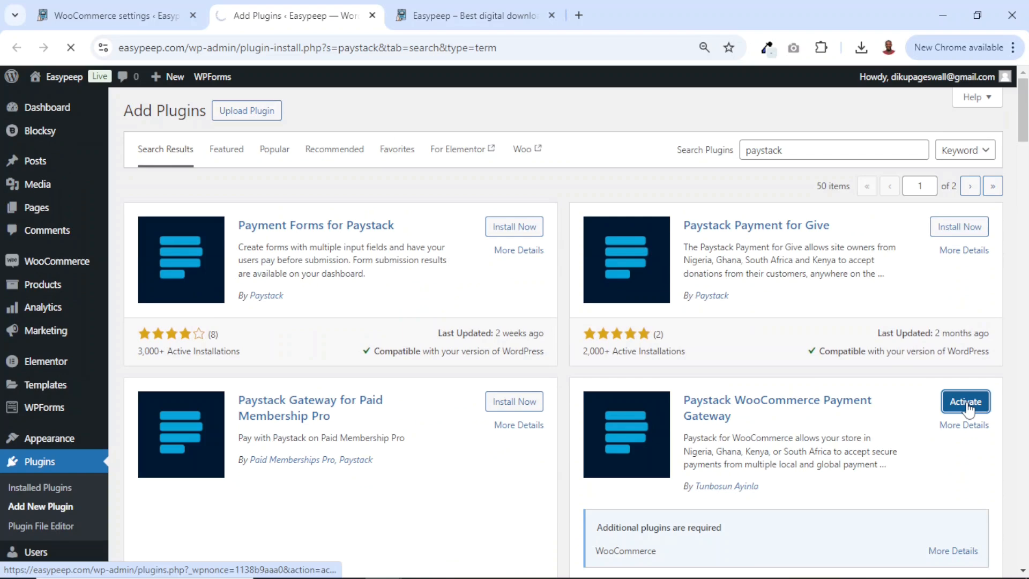
scroll(628, 460, down, 5)
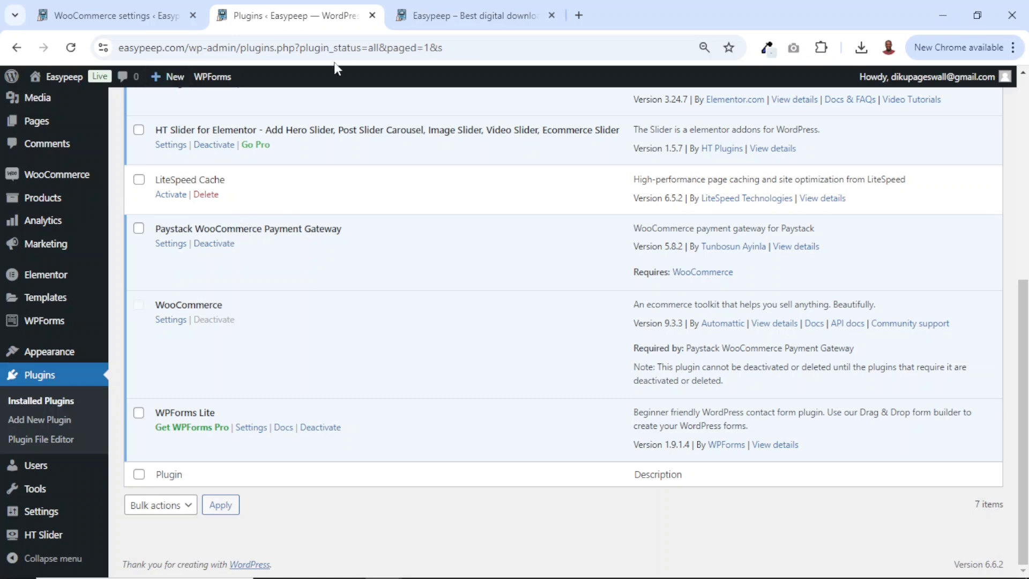
Reload the WooCommerce payment methods settings and open the Paystack gateway setup page.
click(372, 15)
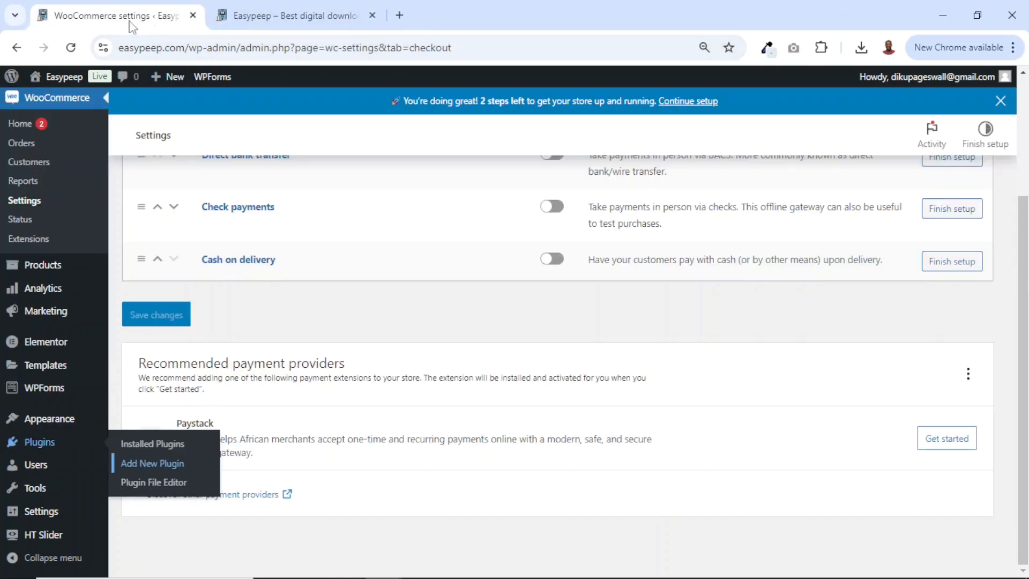
scroll(395, 259, up, 3)
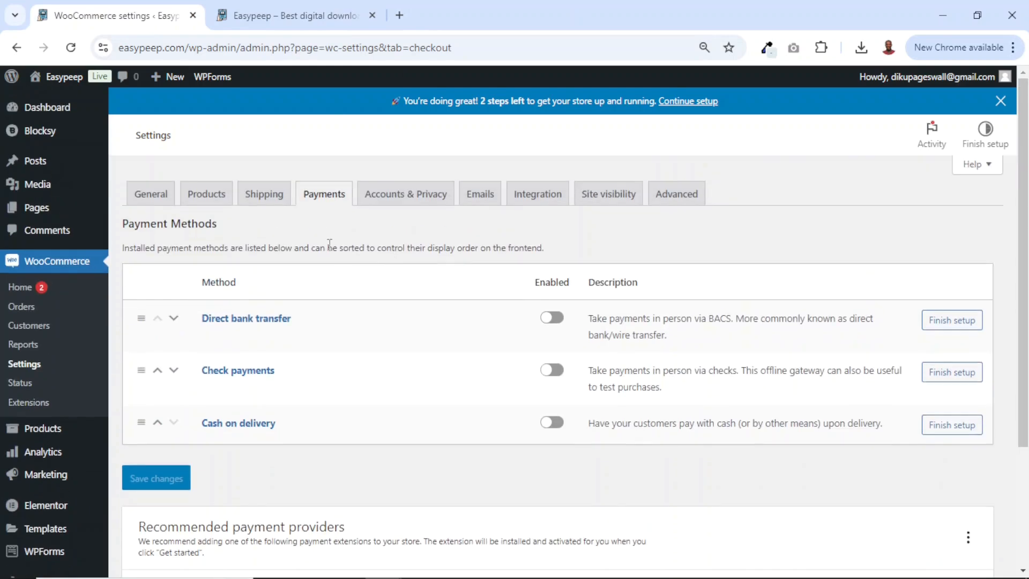
click(71, 47)
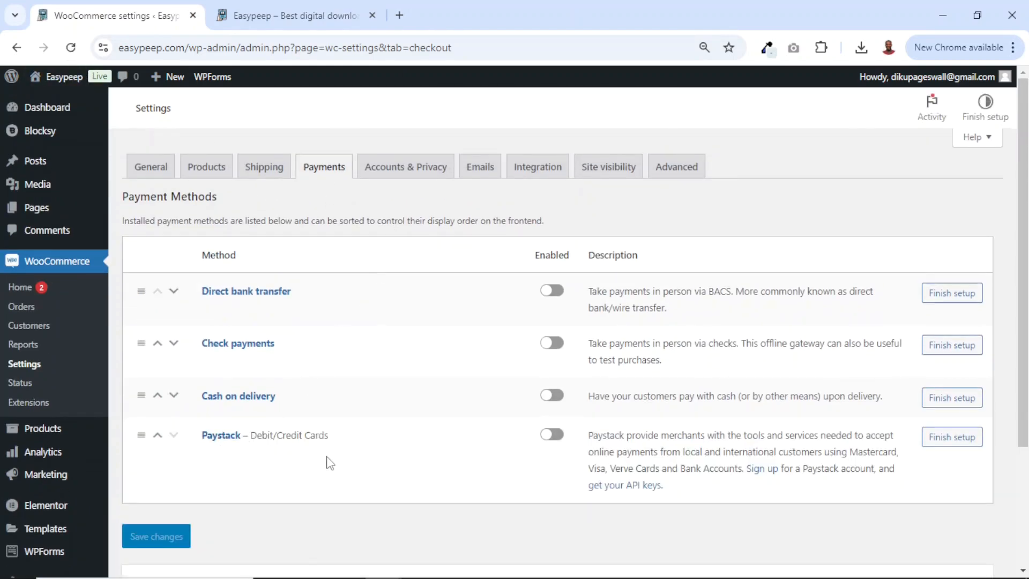
scroll(331, 464, down, 1)
scroll(331, 463, down, 2)
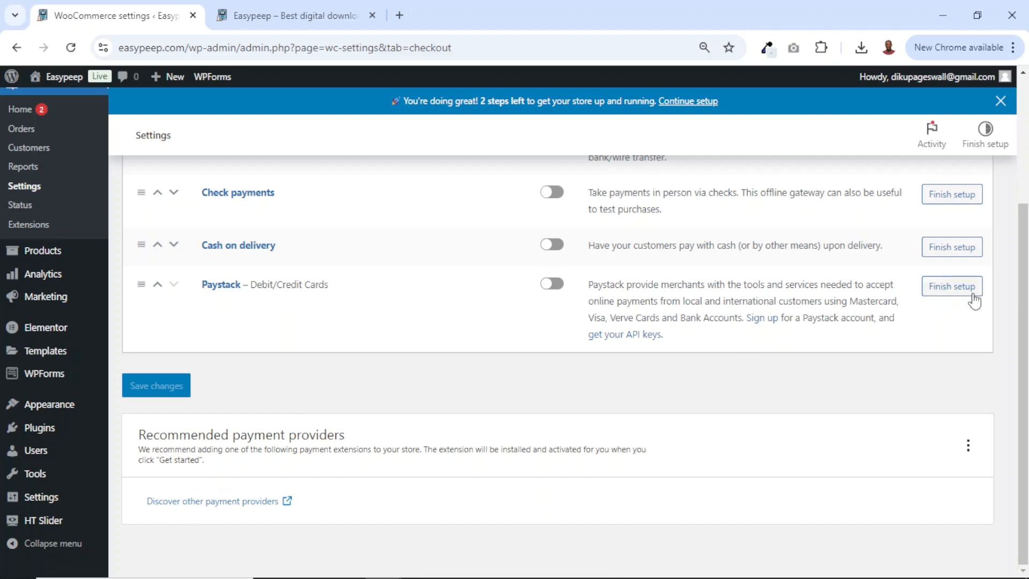
click(951, 290)
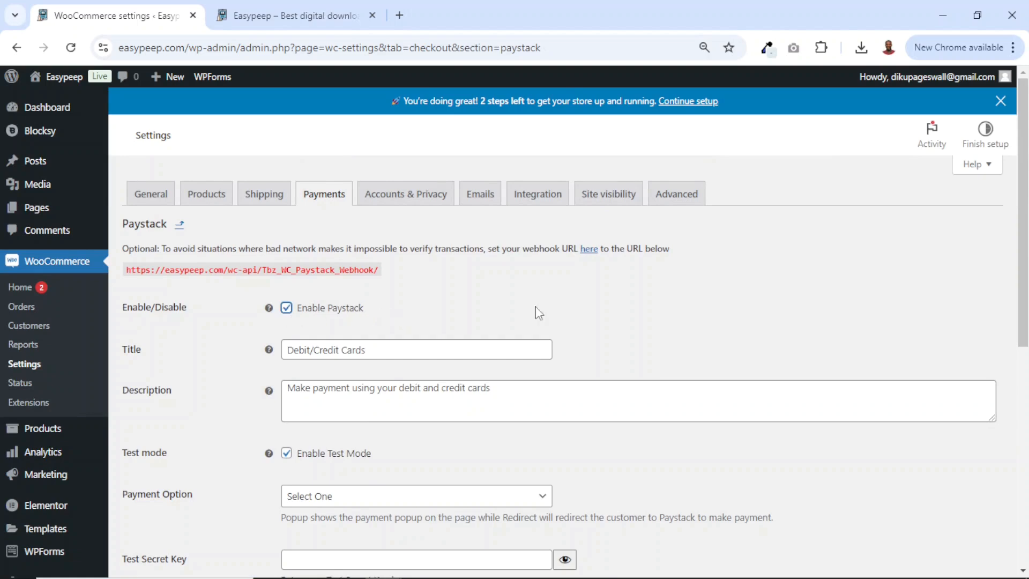
scroll(538, 309, down, 3)
scroll(538, 310, up, 3)
In the Paystack dashboard's API Keys & Webhooks settings, generate new secret keys expiring immediately, confirming with the account password.
click(399, 16)
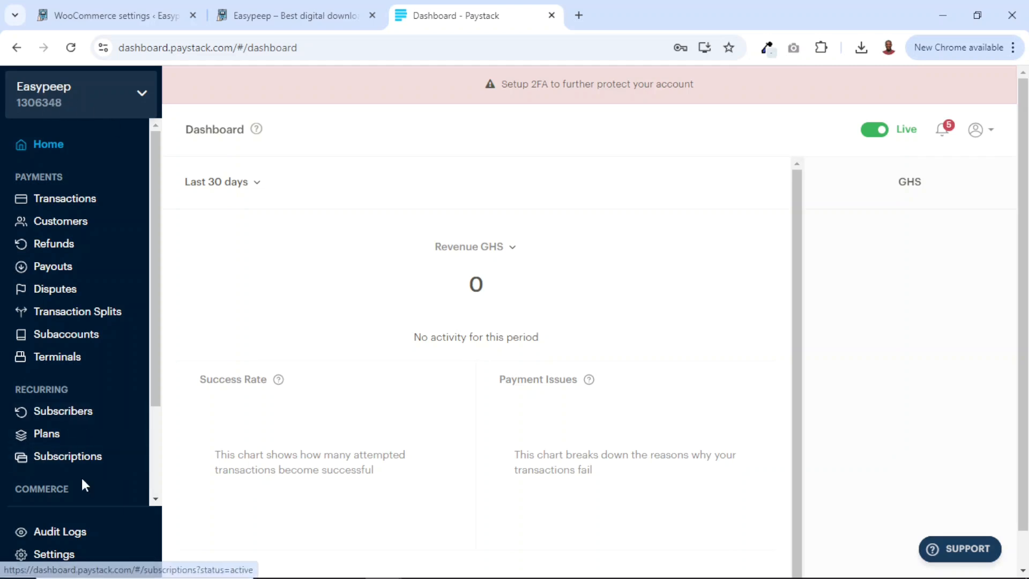
click(54, 556)
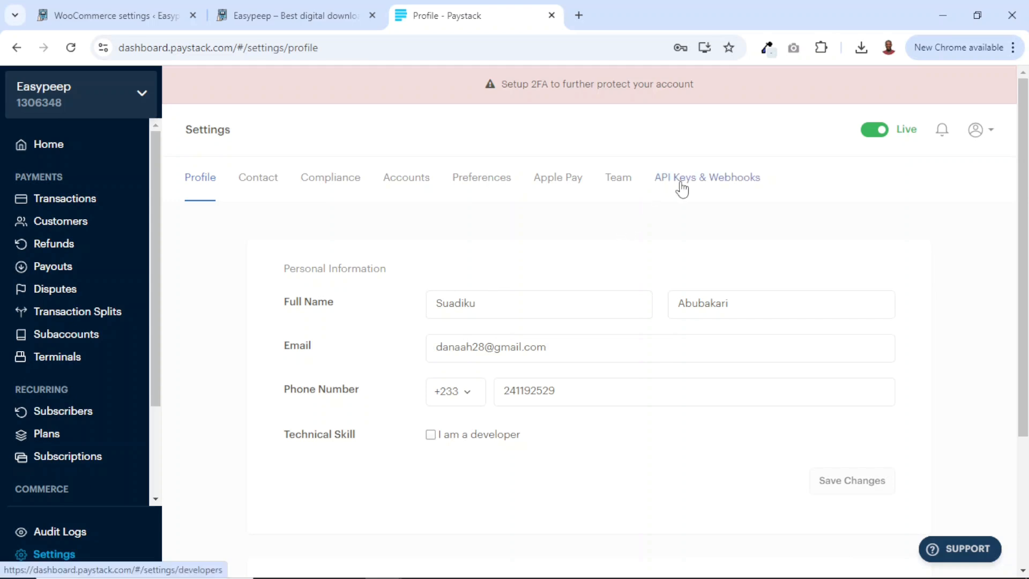
click(680, 183)
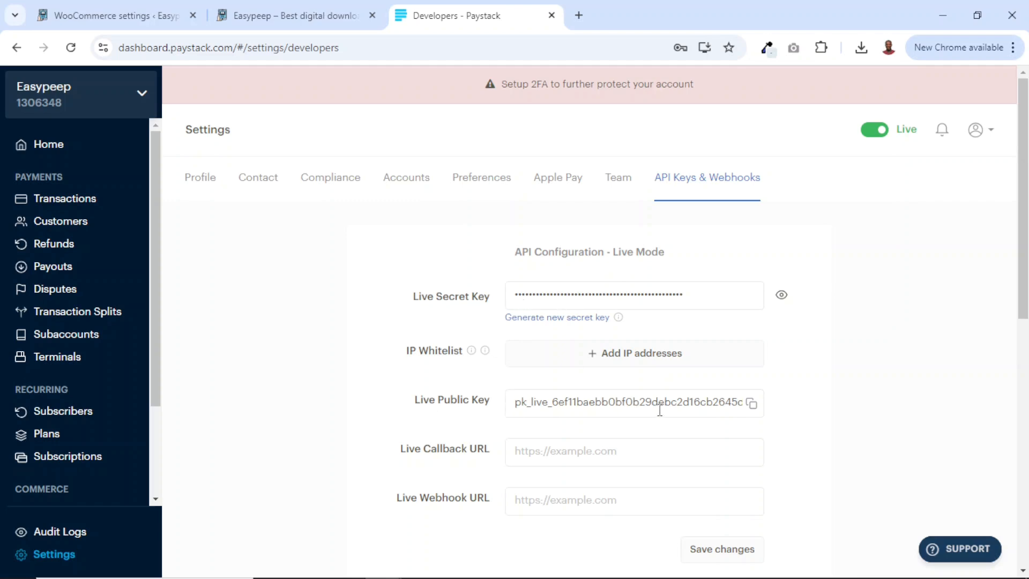
scroll(660, 410, down, 9)
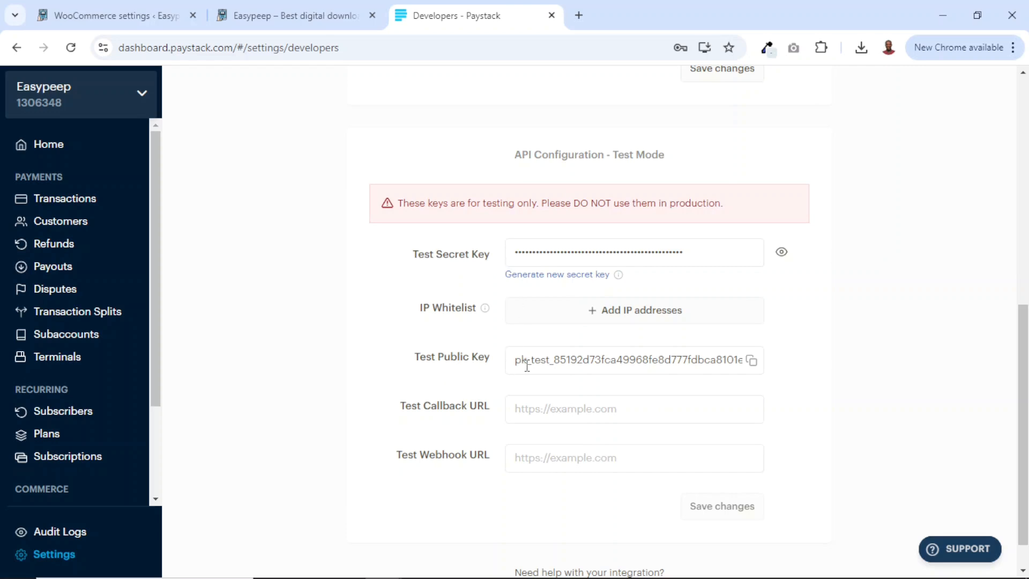
scroll(557, 363, up, 10)
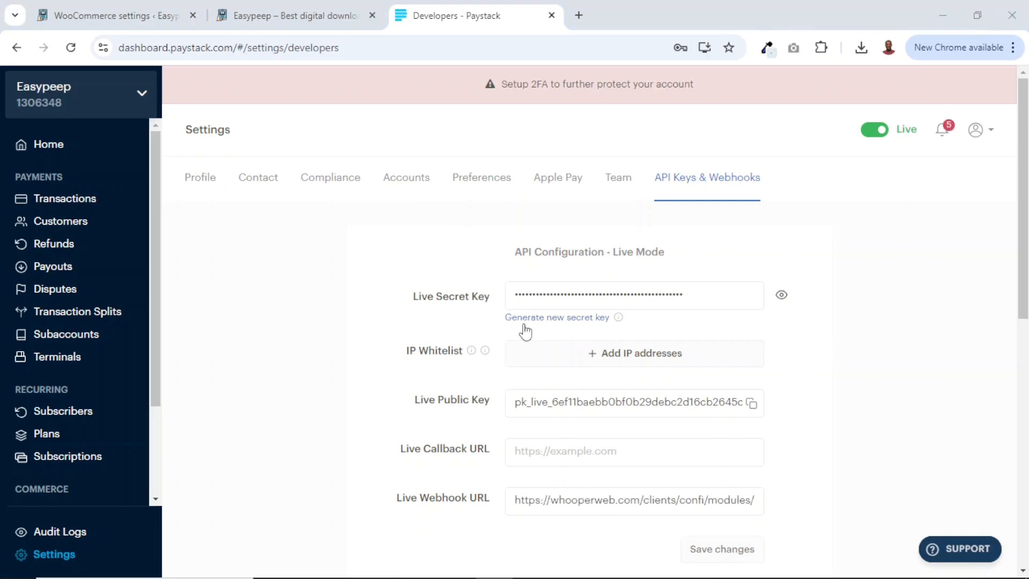
click(560, 320)
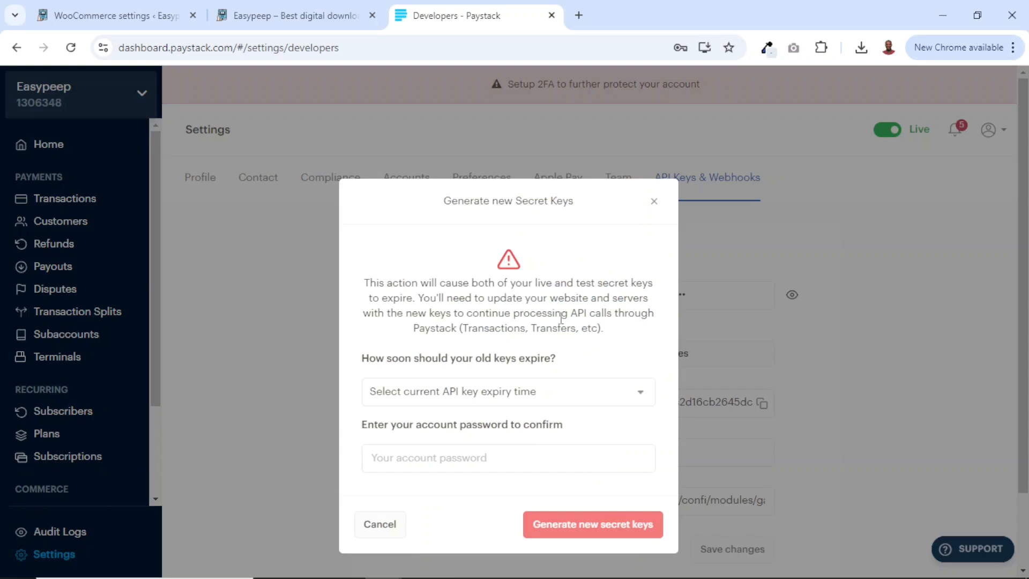
click(491, 393)
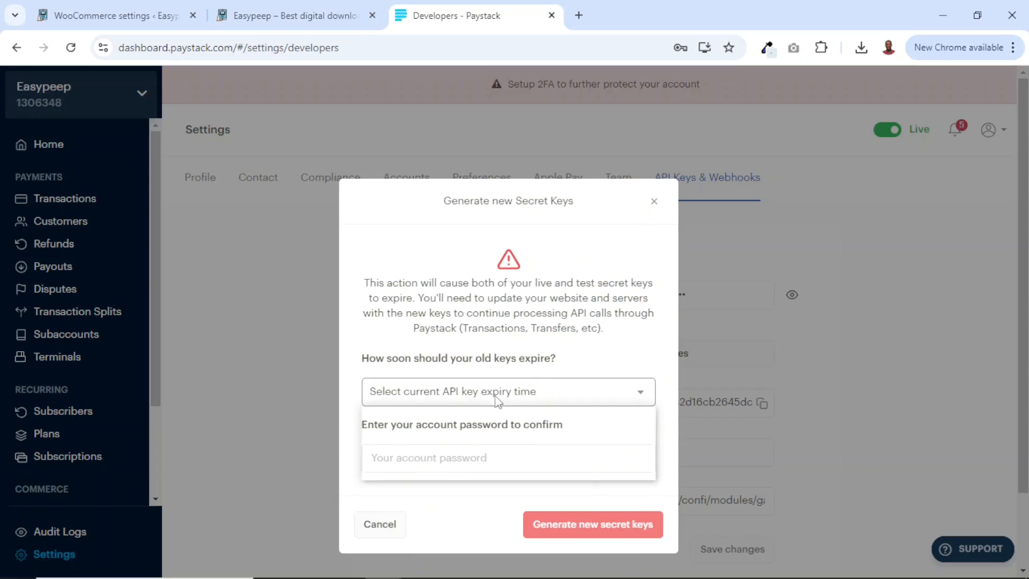
click(439, 435)
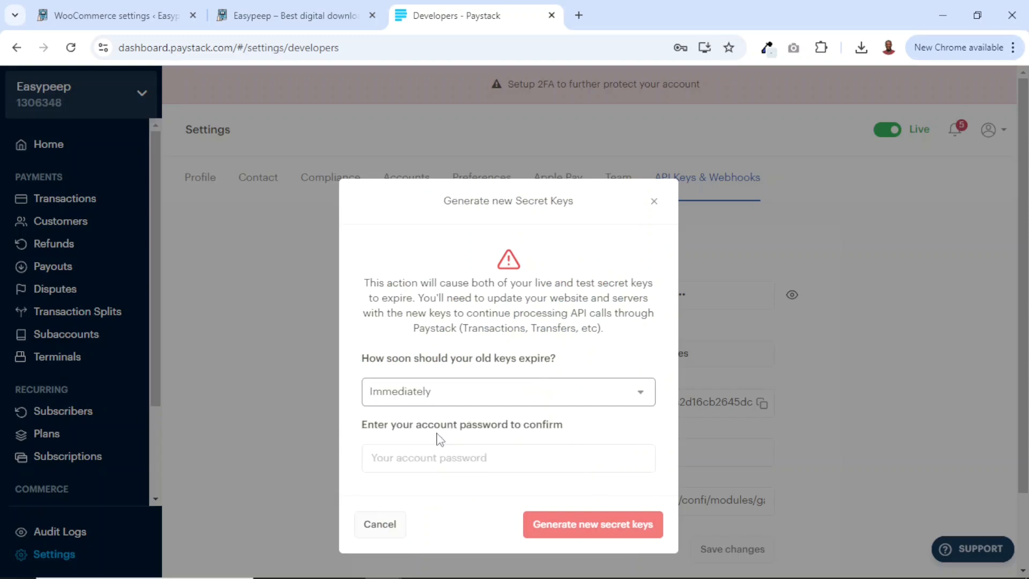
click(408, 458)
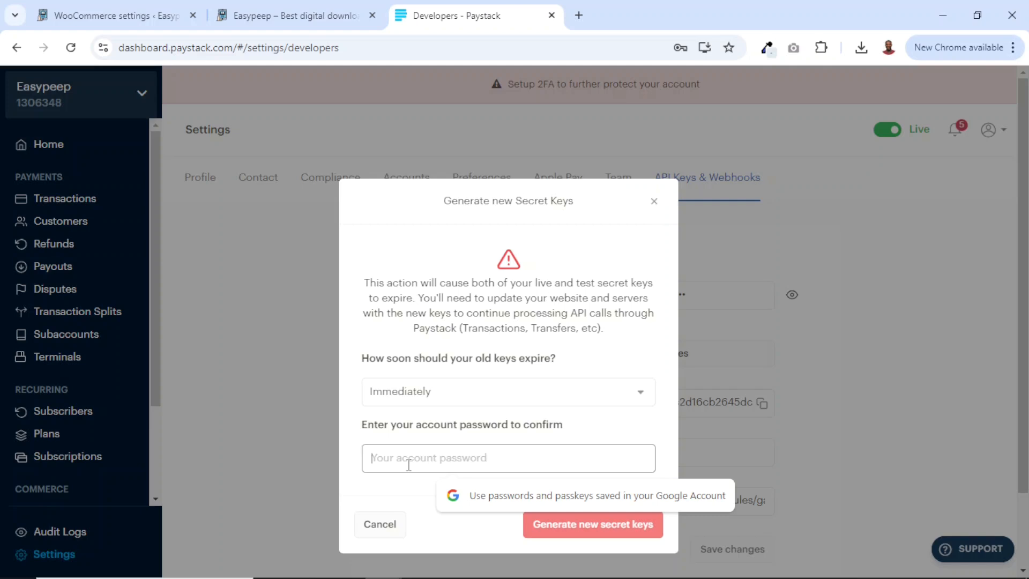
key(ctrl+v)
click(611, 532)
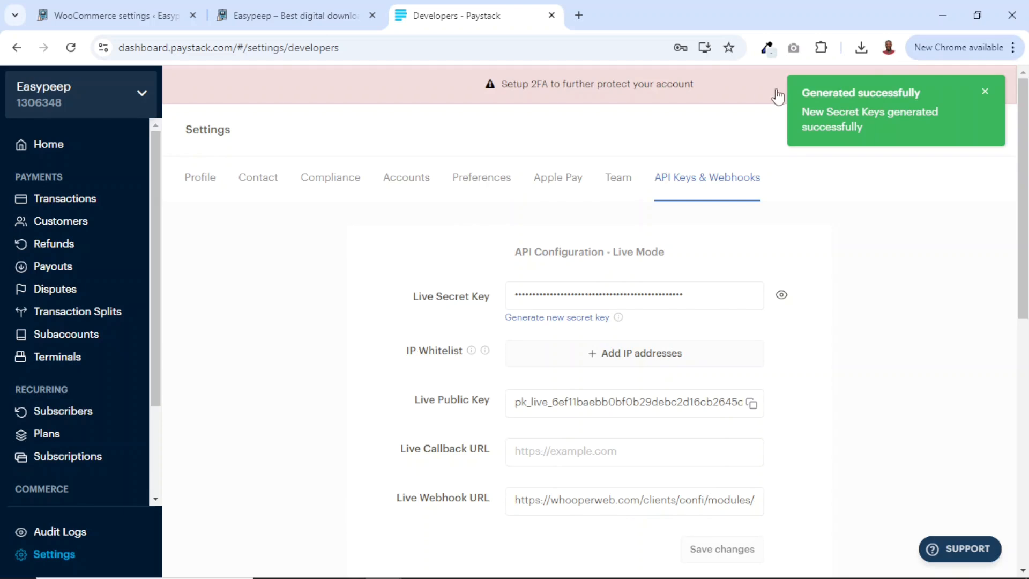
Reveal the live secret key by entering the account password, then copy the key.
click(782, 294)
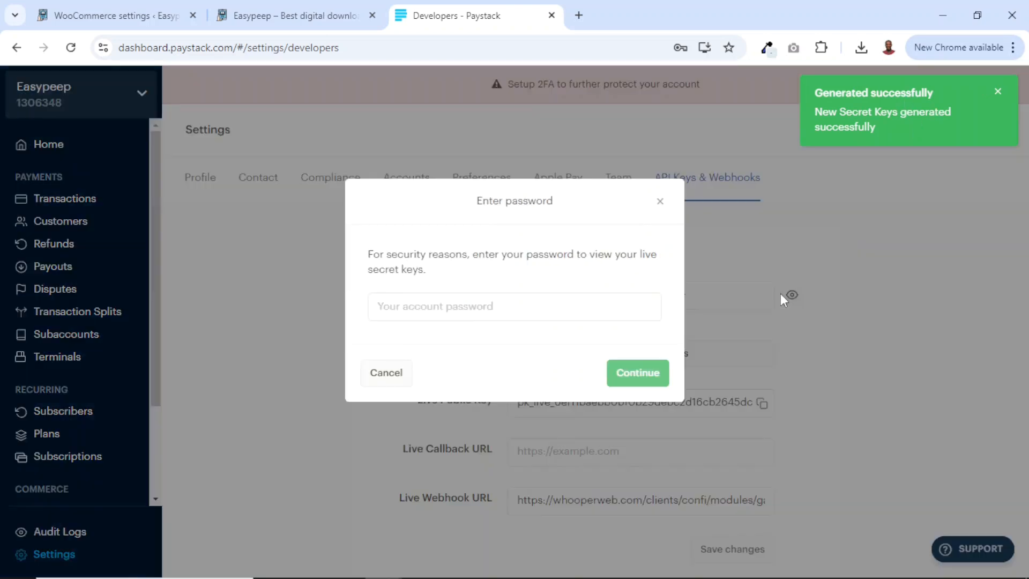
click(535, 311)
text(•••••••••••)
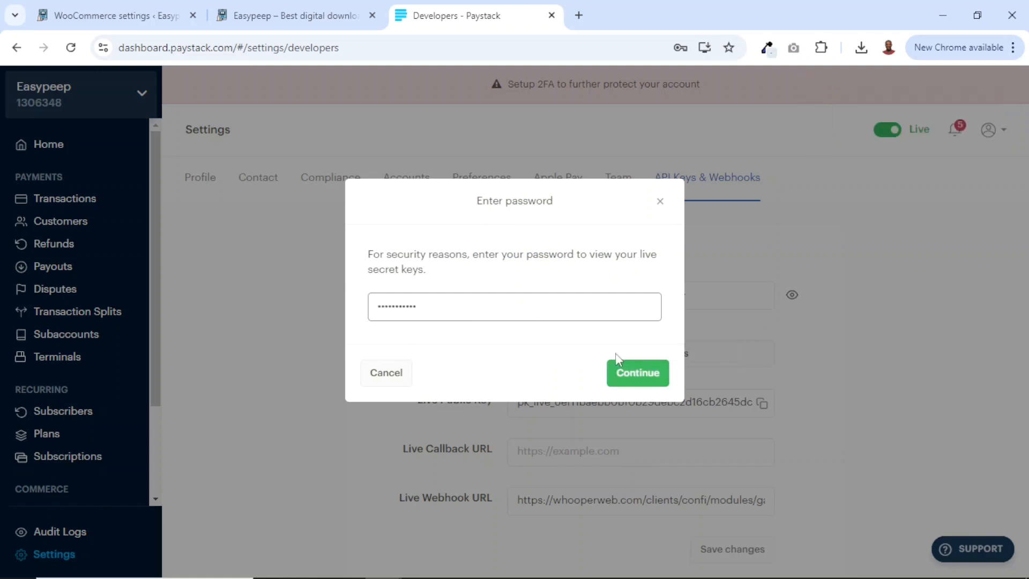
click(632, 373)
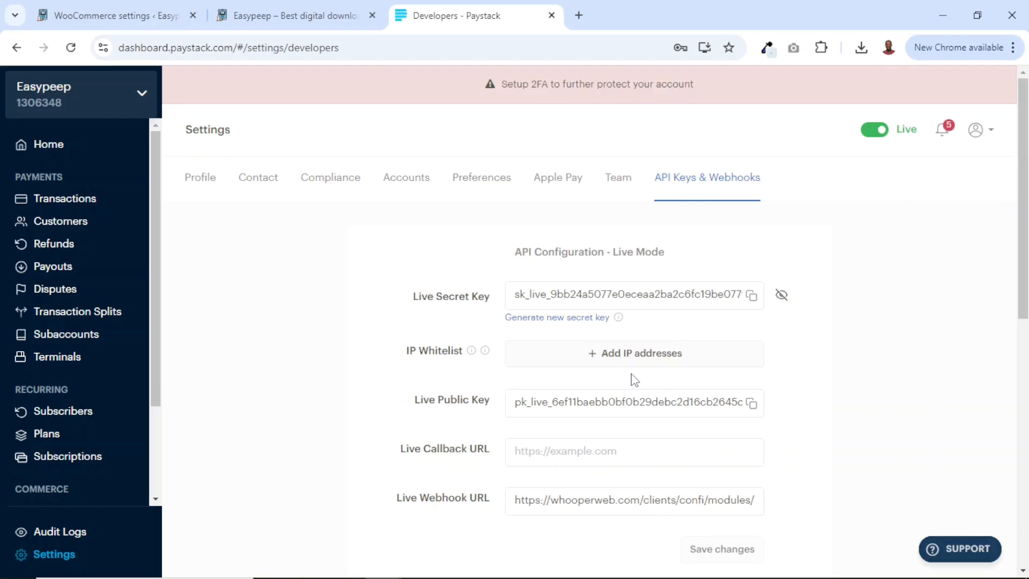
click(751, 298)
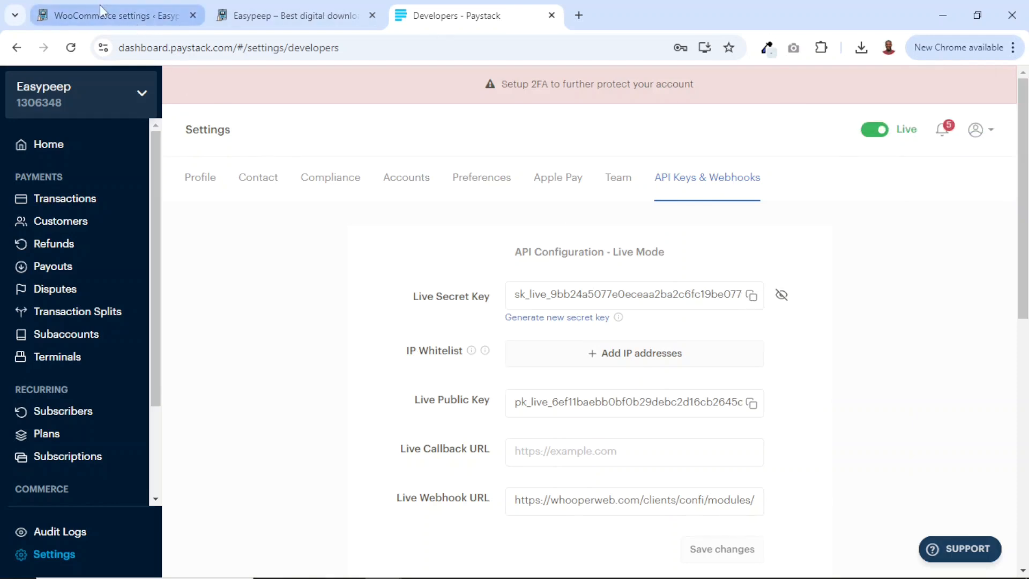
Set the Paystack payment method title to Debit/Credit Cards/Mobile Money.
click(100, 10)
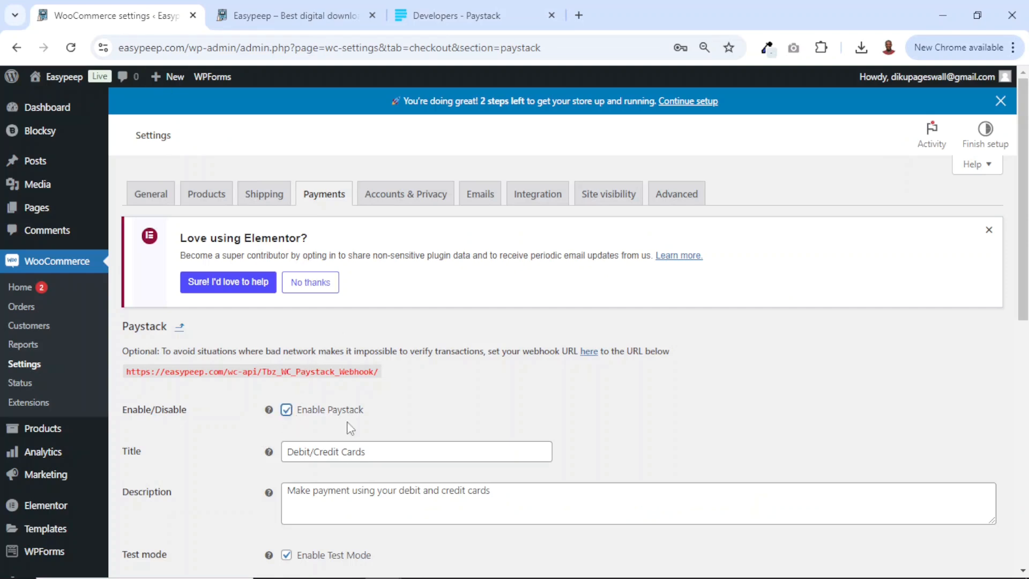
scroll(349, 427, down, 3)
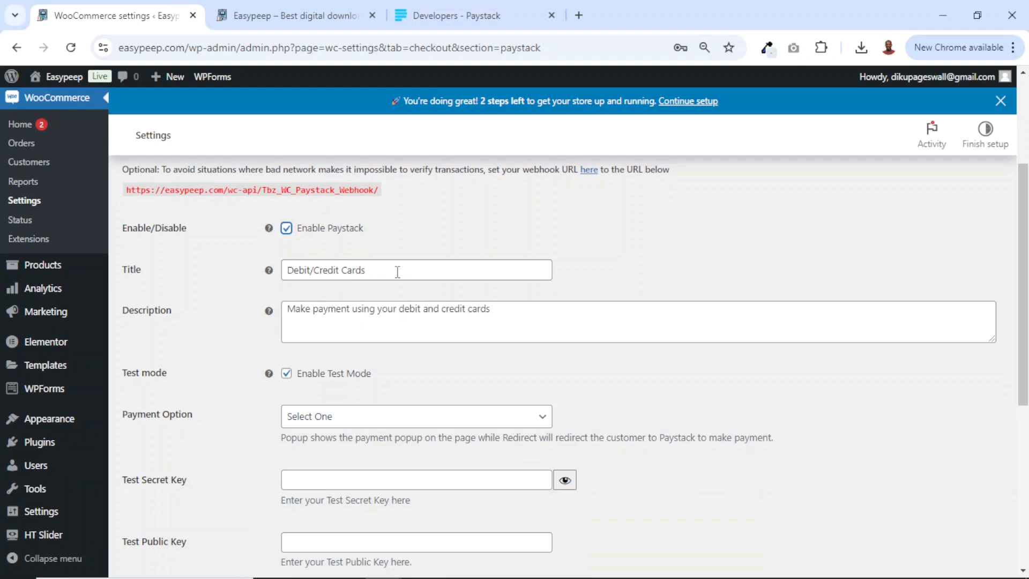
click(398, 271)
drag(367, 271, 285, 272)
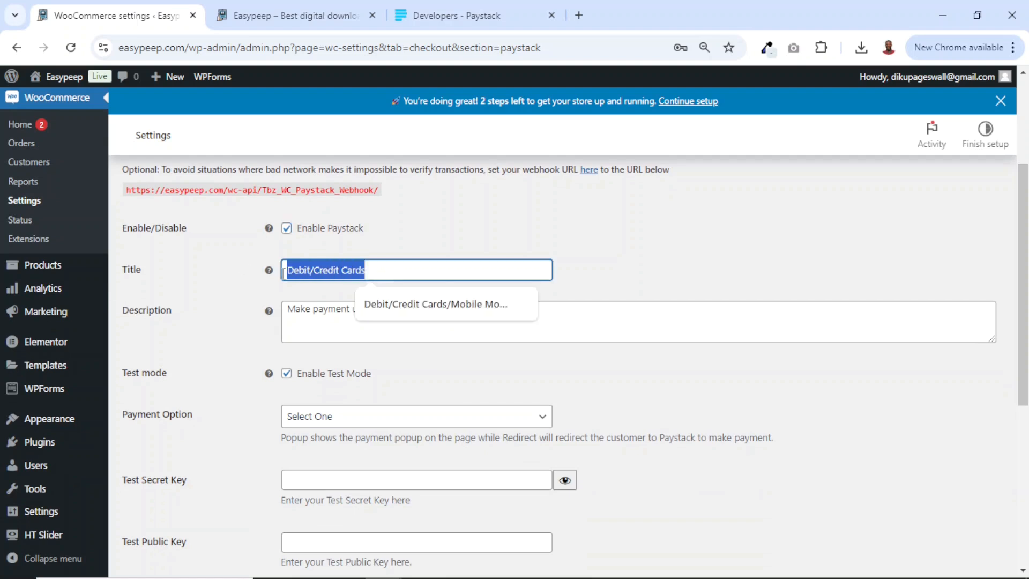
click(422, 305)
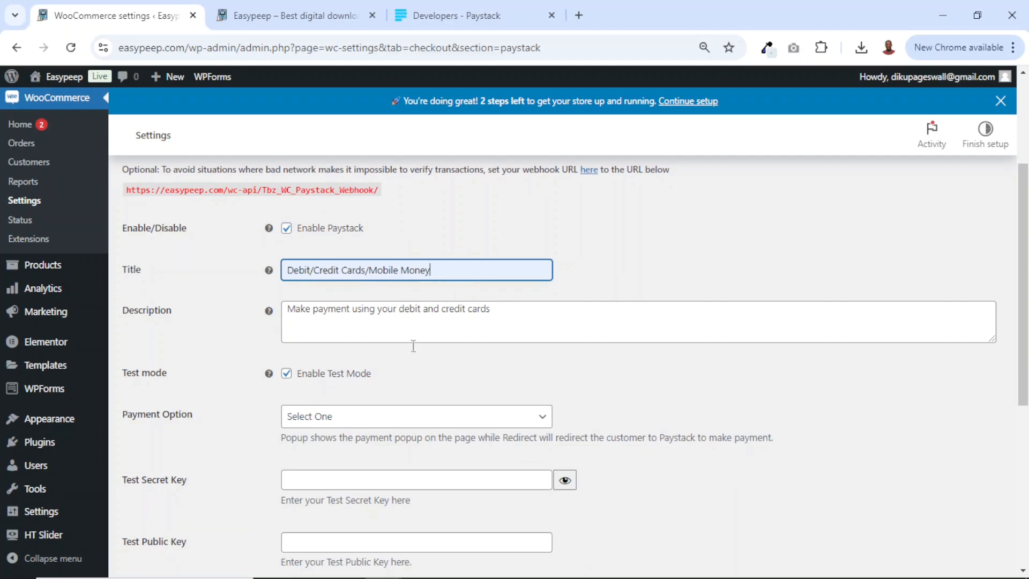
Change the description to "Make payment using your debit & credit cards and mobile money." and disable test mode.
double_click(431, 309)
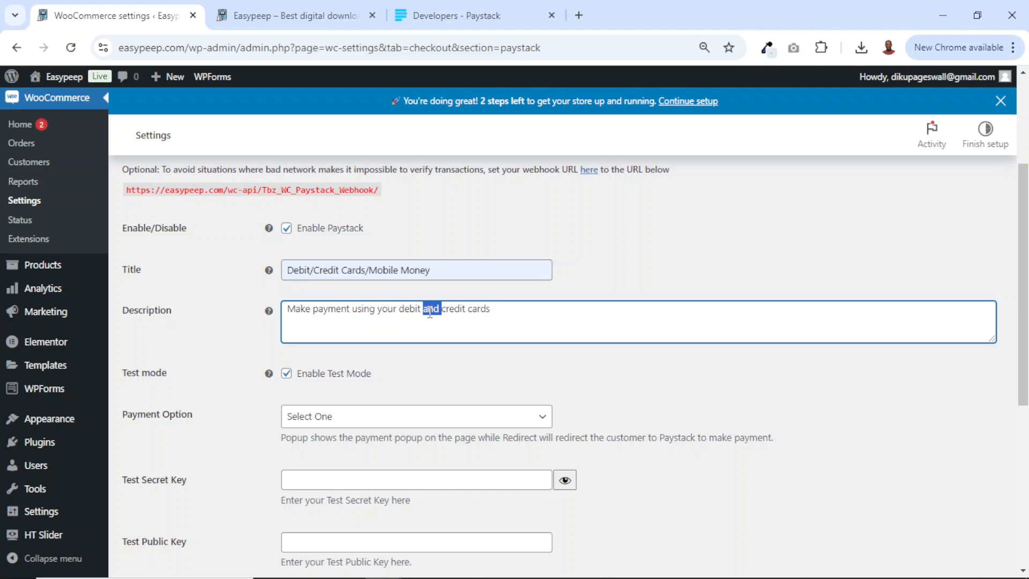
text(& credit cards and mobile m)
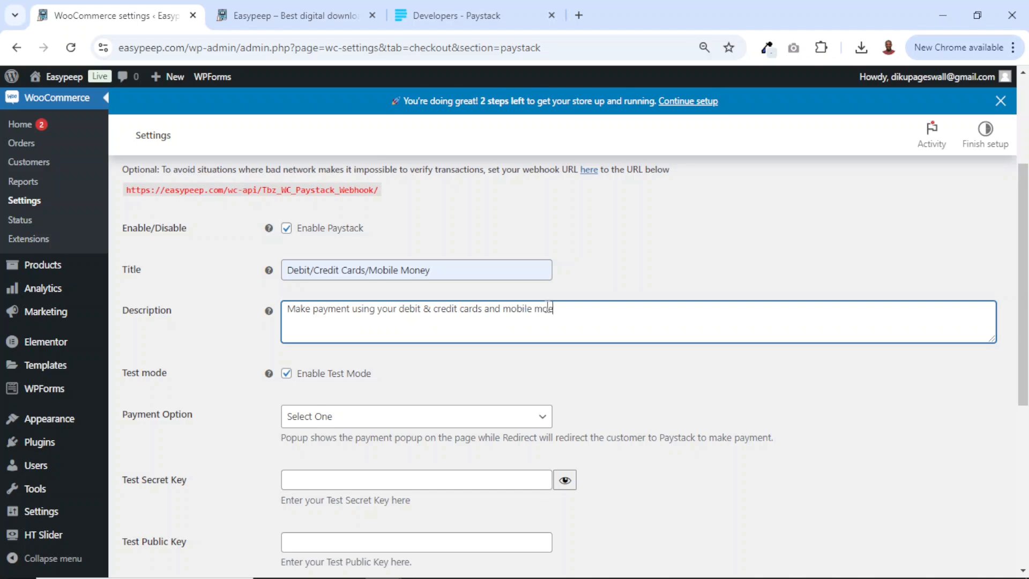
text(oney.)
click(287, 375)
scroll(359, 386, down, 2)
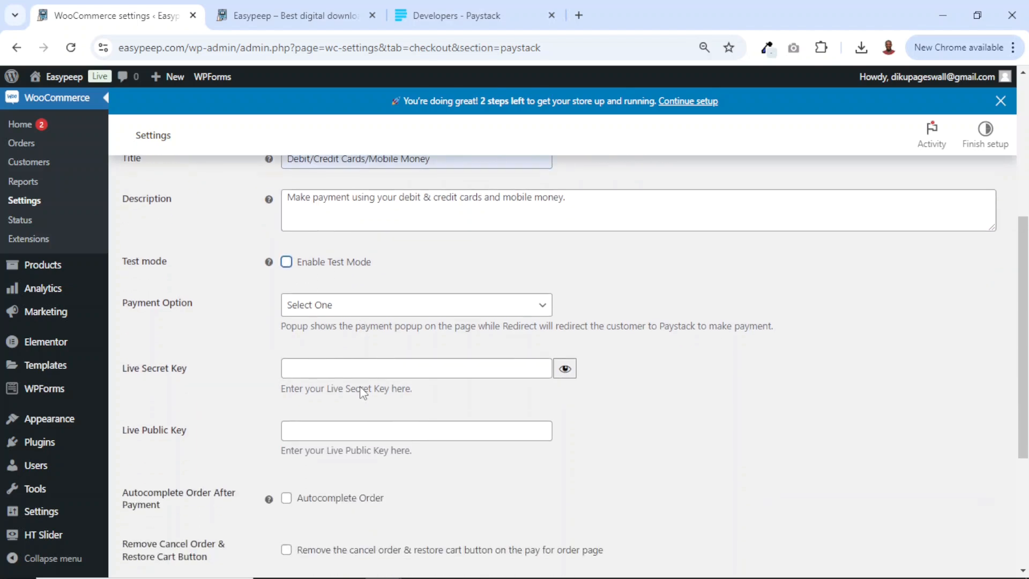
Choose Popup as the payment option and paste the copied key into the Live Secret Key field.
click(336, 312)
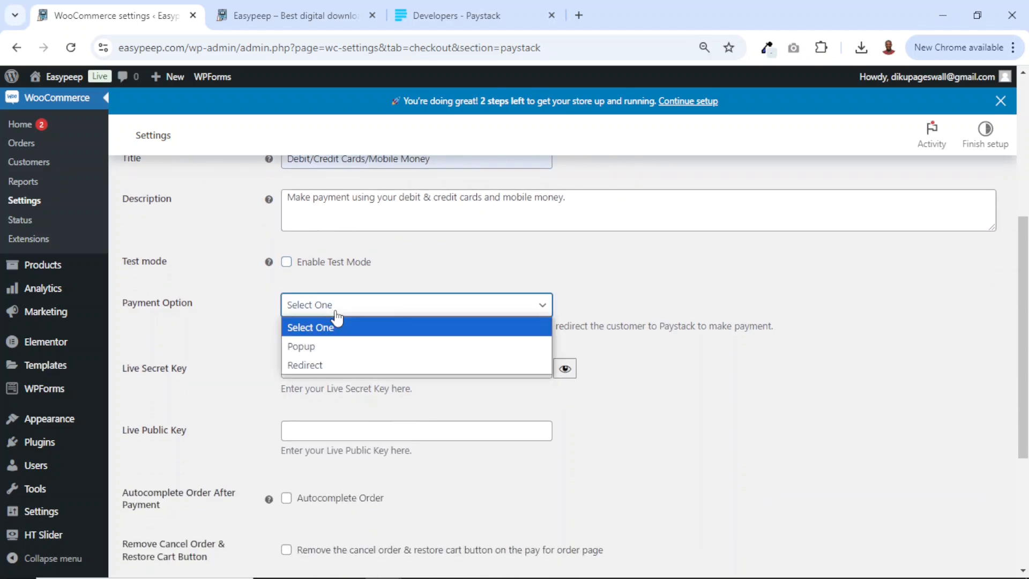
click(313, 347)
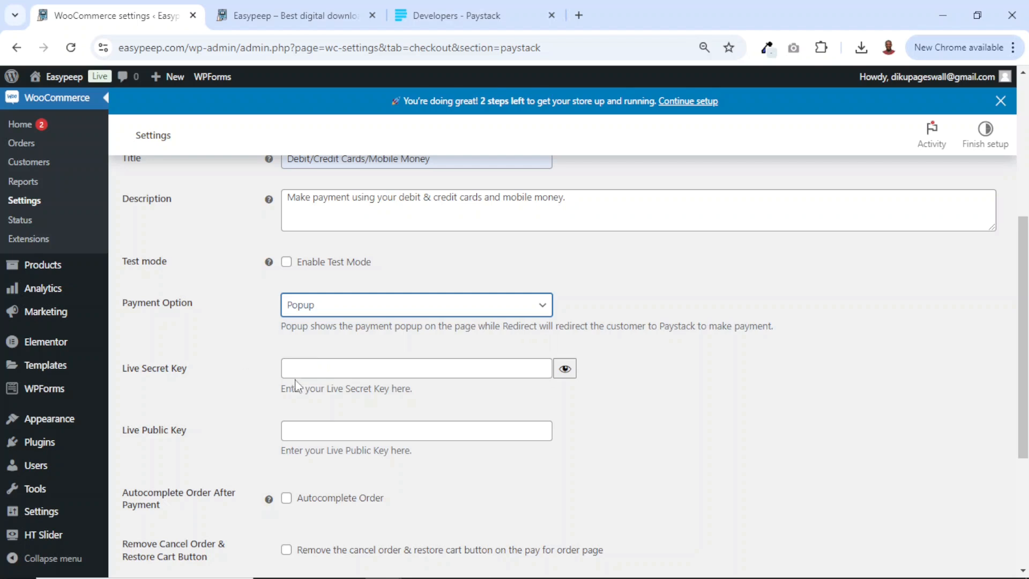
click(320, 370)
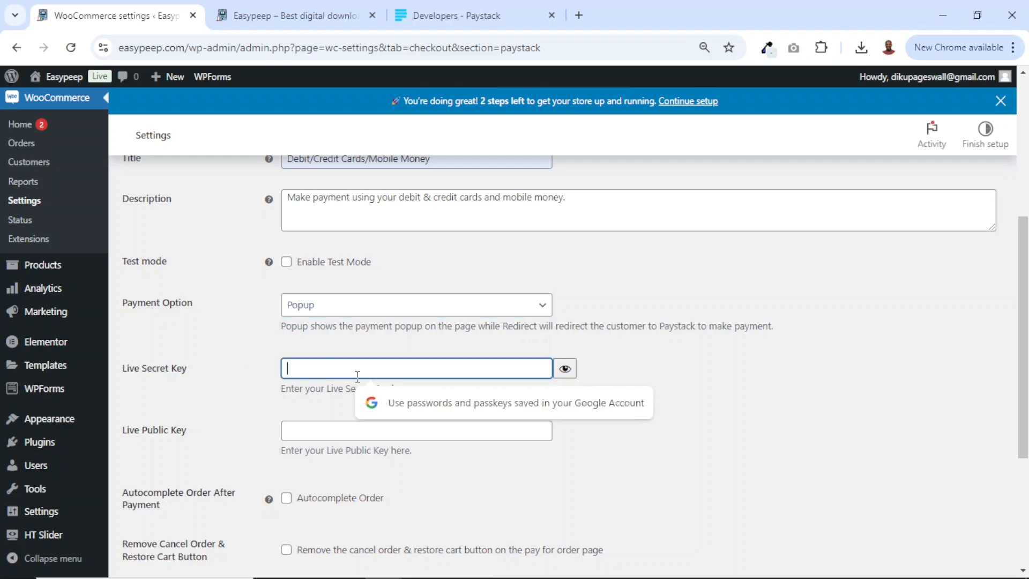
key(ctrl+v)
Copy the live public key from the Paystack dashboard and paste it into the Live Public Key field.
click(454, 20)
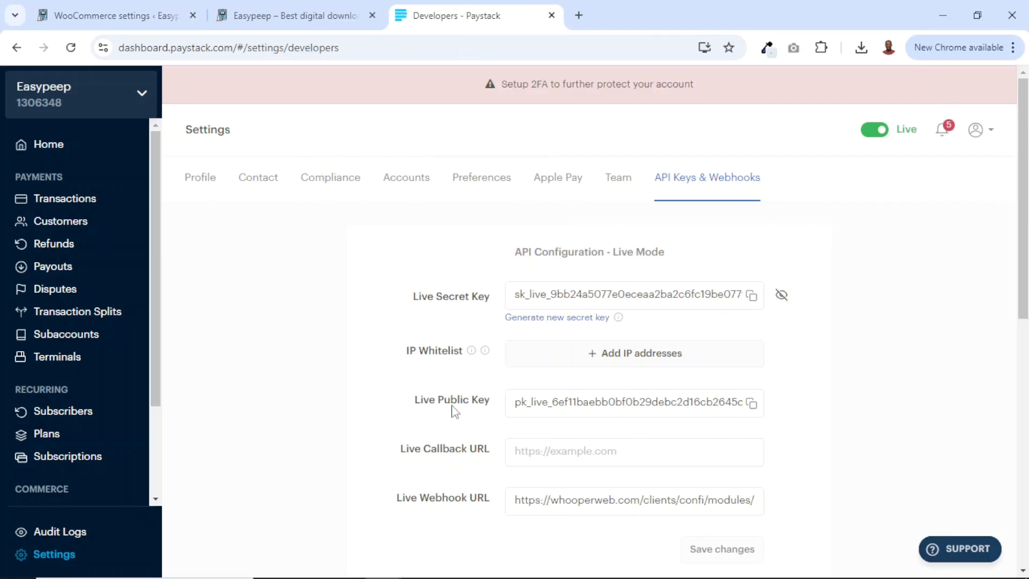
click(752, 403)
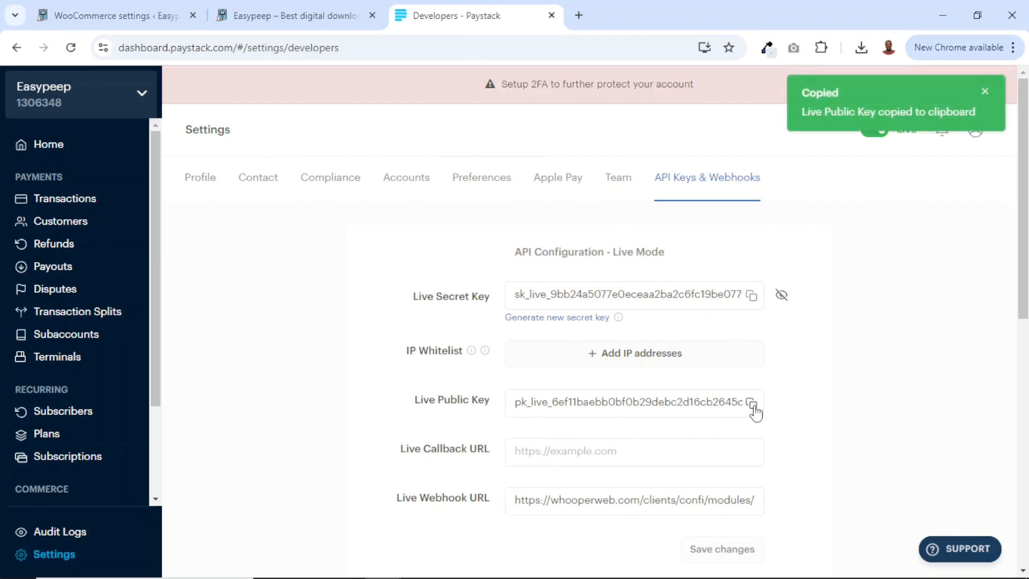
click(120, 23)
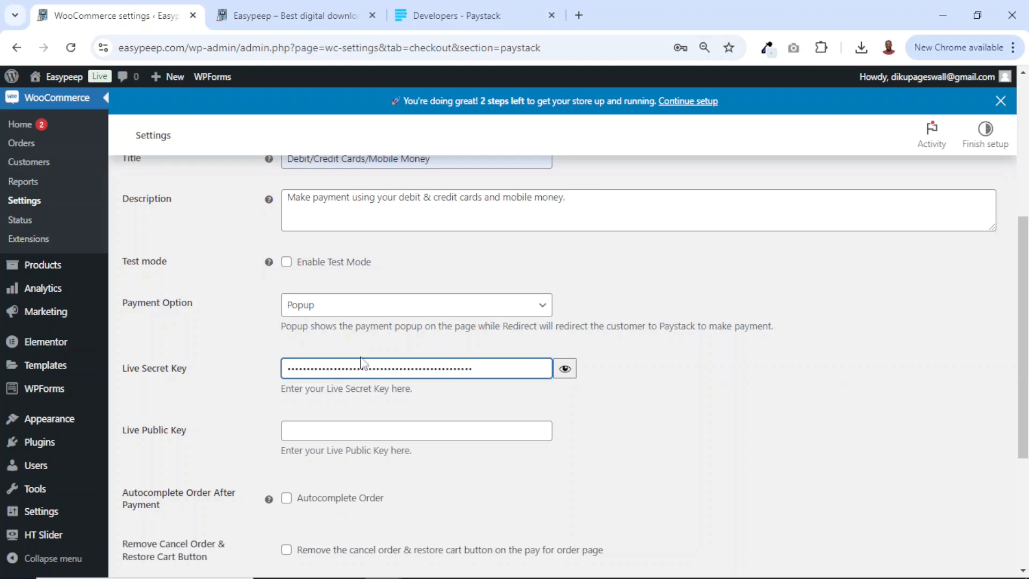
click(324, 430)
key(ctrl+v)
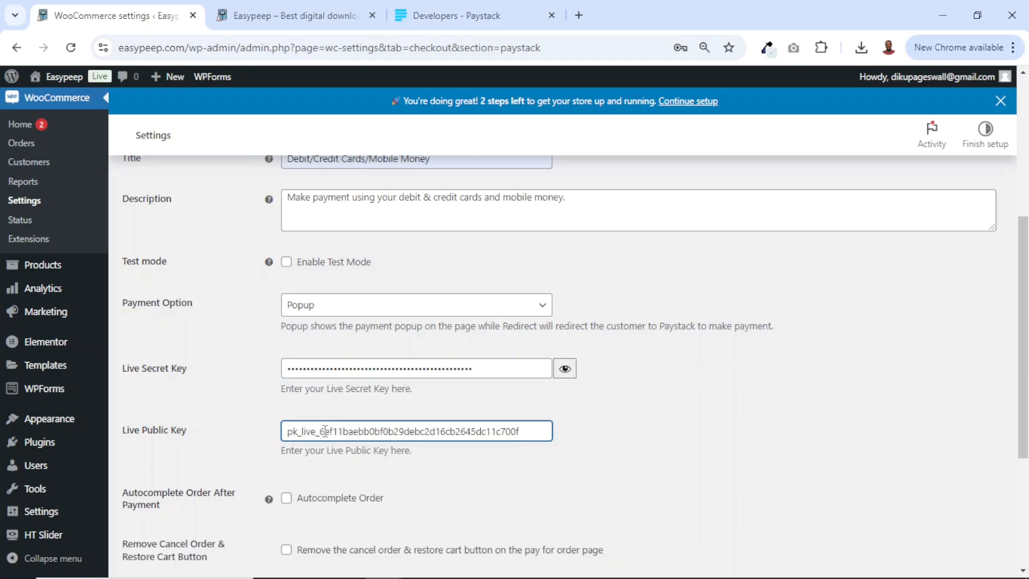
Enable Autocomplete Order after payment and save the Paystack payment settings.
scroll(473, 517, down, 3)
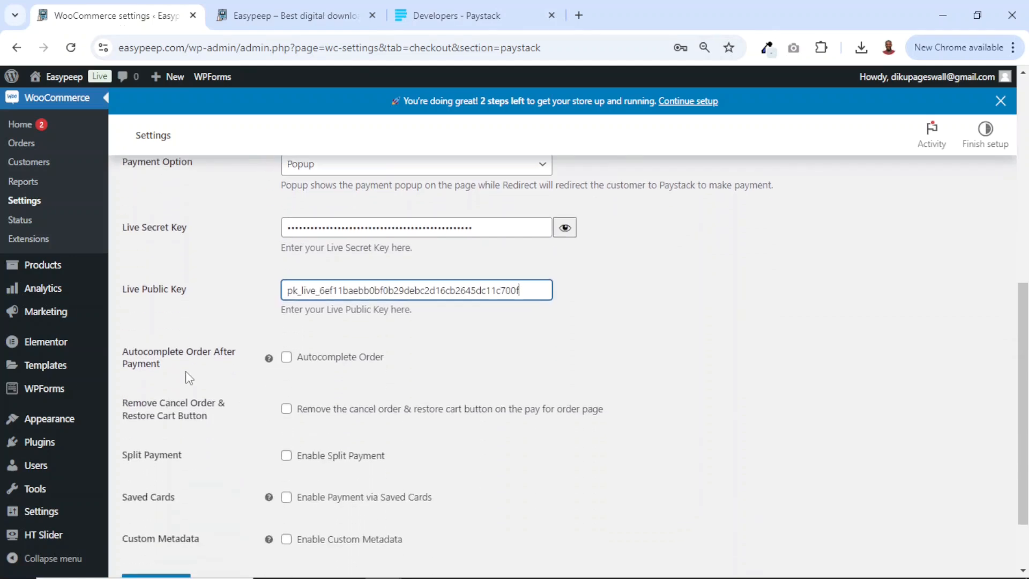
click(287, 358)
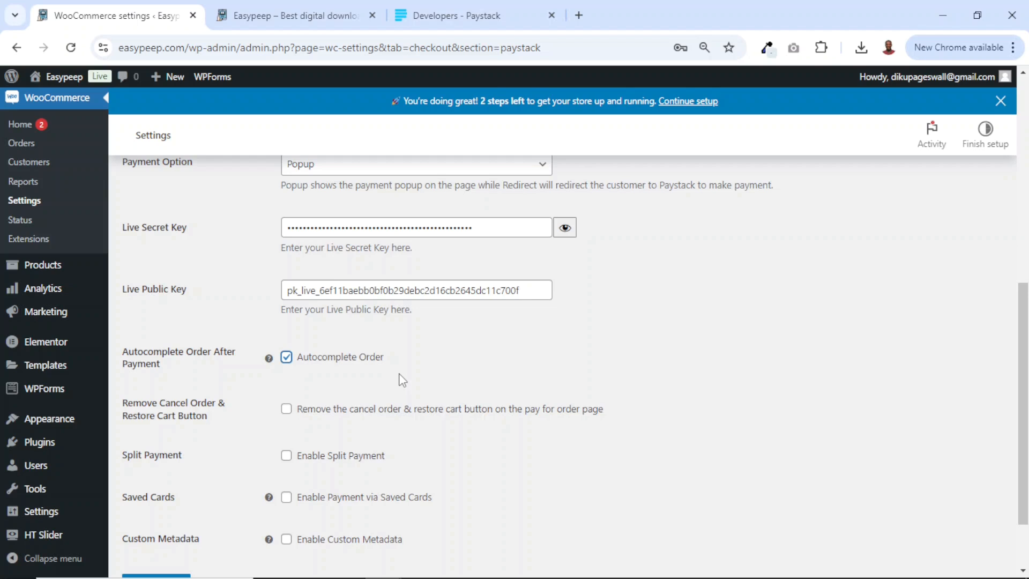
scroll(403, 378, down, 2)
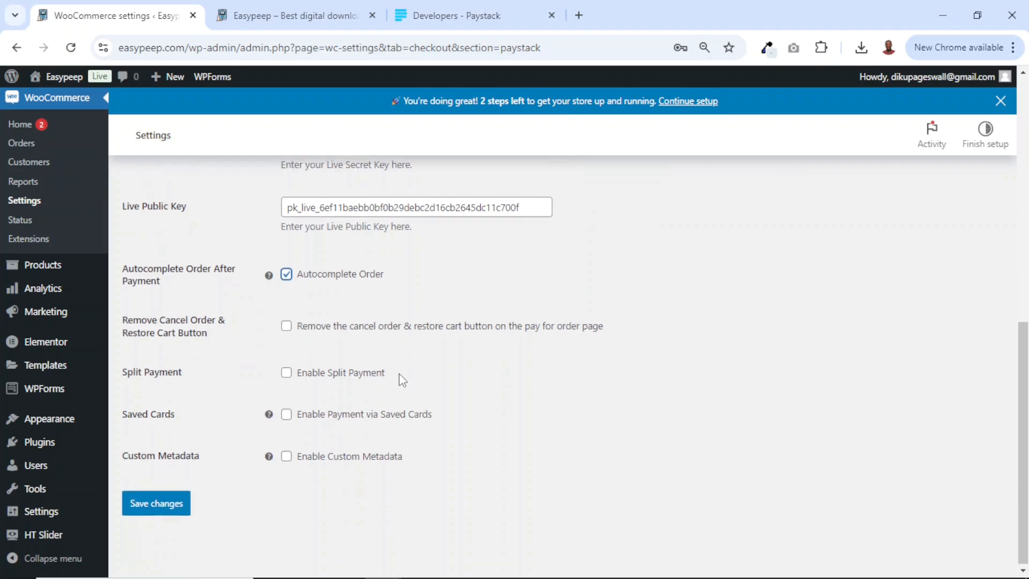
click(141, 512)
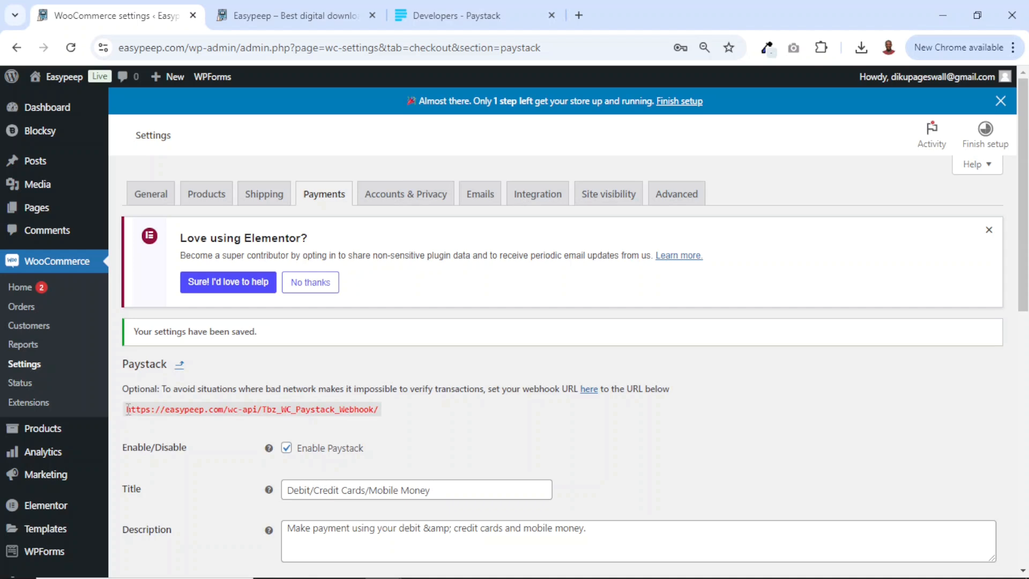
Copy the store's Paystack webhook URL and save it as the Live Webhook URL in the Paystack dashboard.
drag(127, 409, 377, 409)
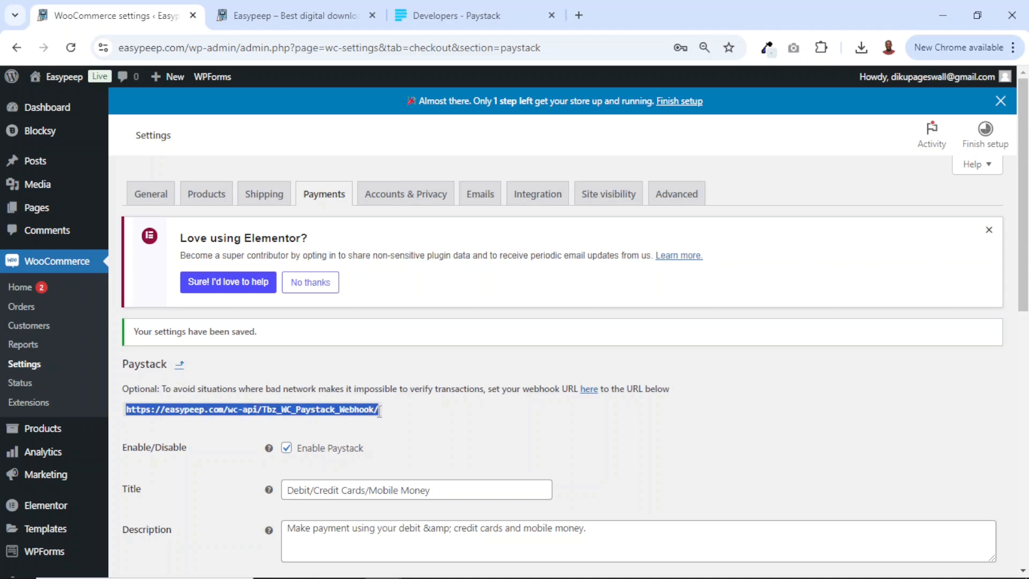
click(469, 16)
scroll(715, 404, down, 2)
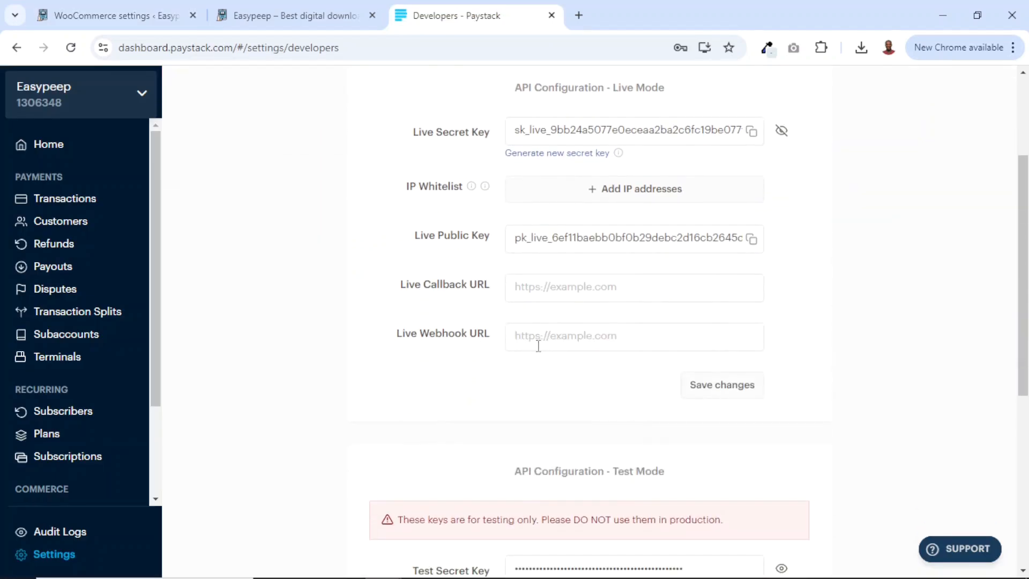
click(546, 341)
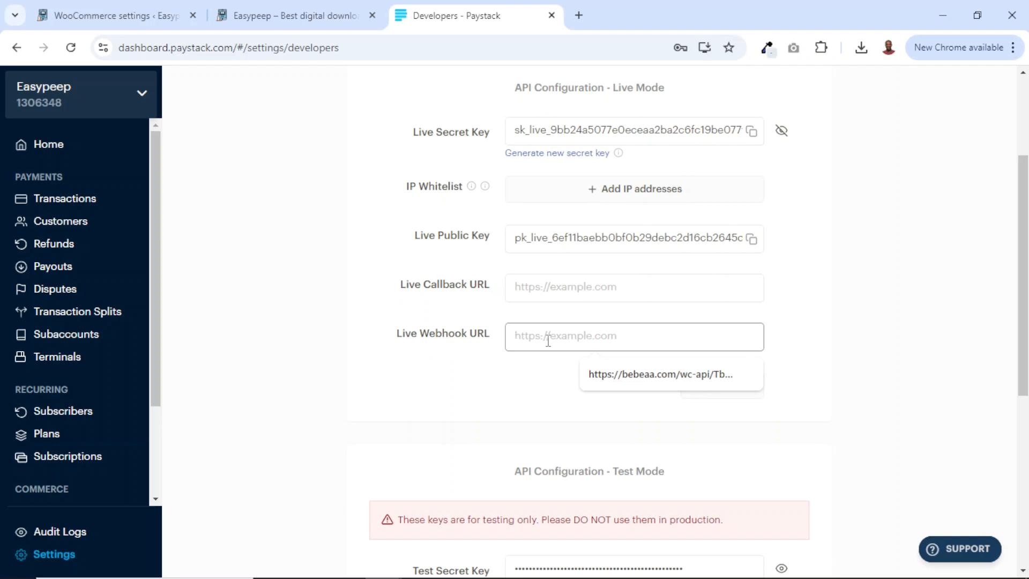
key(ctrl+v)
click(724, 393)
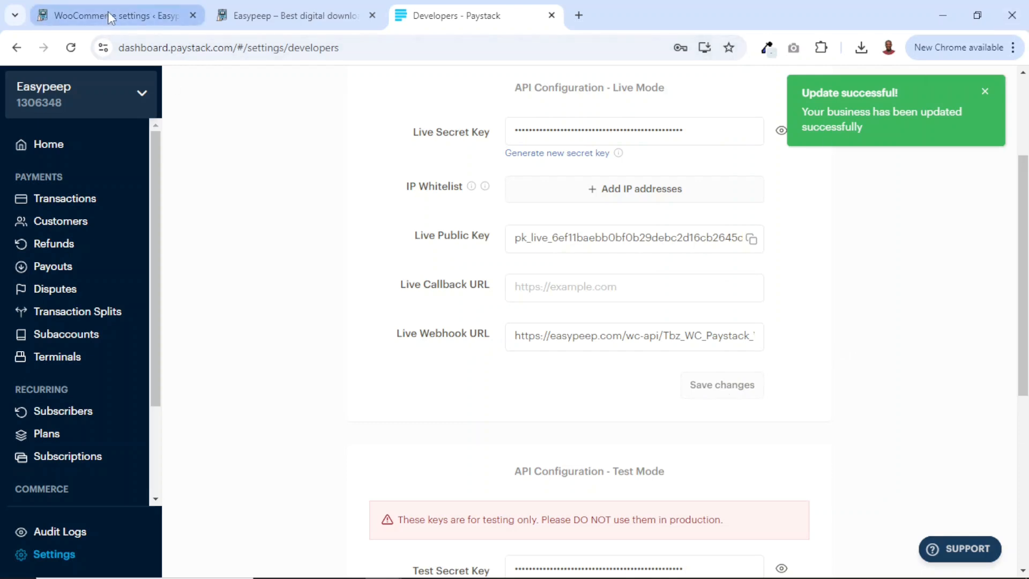
Close the Paystack dashboard tab and return to the WooCommerce settings tab.
scroll(414, 293, up, 3)
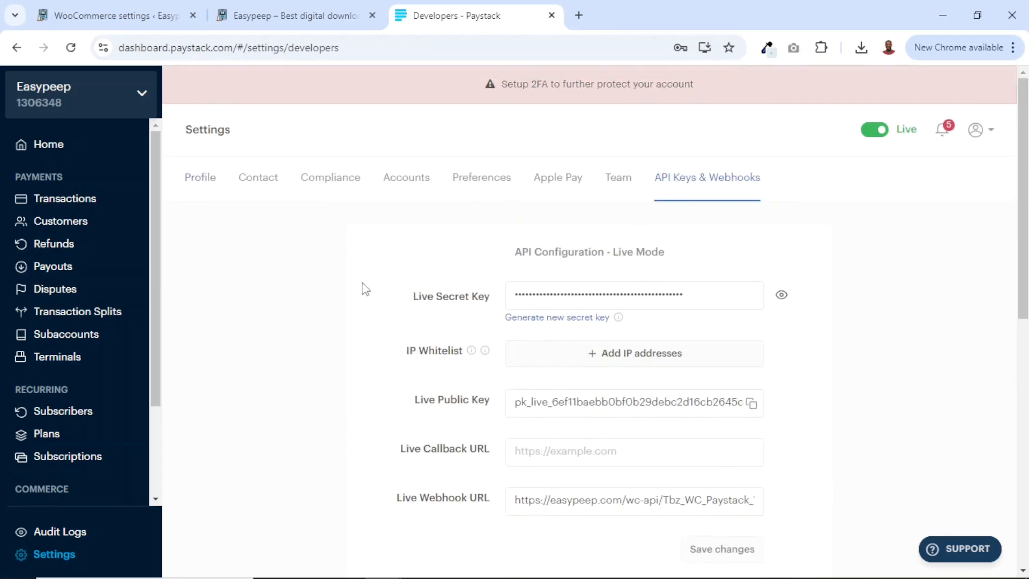
click(551, 15)
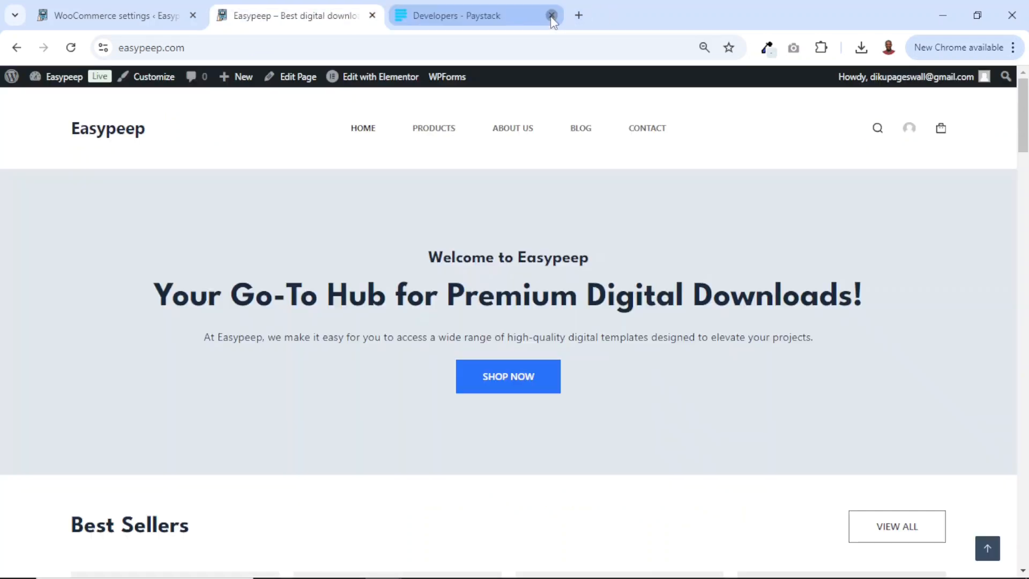
click(98, 18)
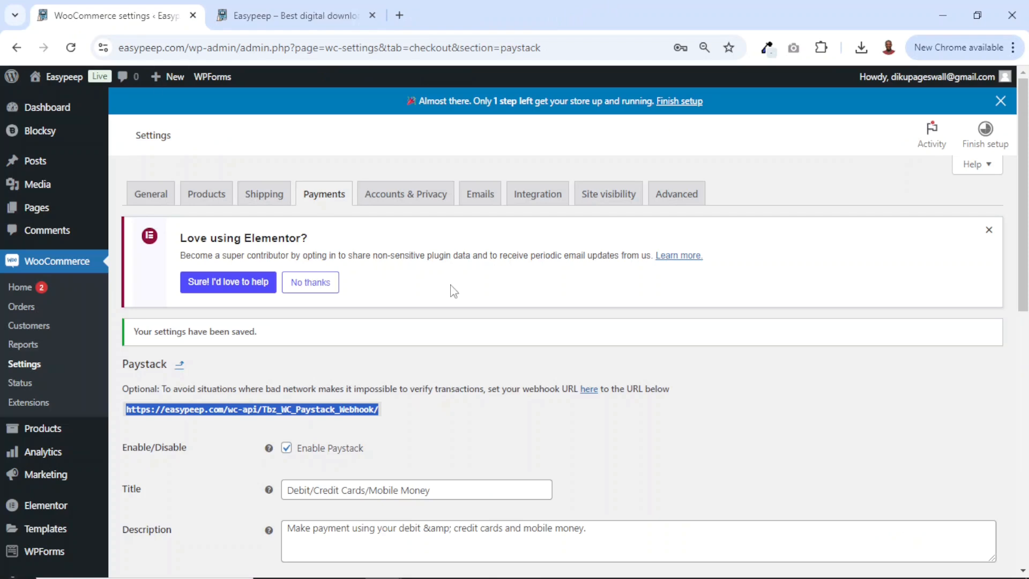
In Accounts & Privacy, disable guest checkout and enable log-in and account creation during checkout.
click(399, 201)
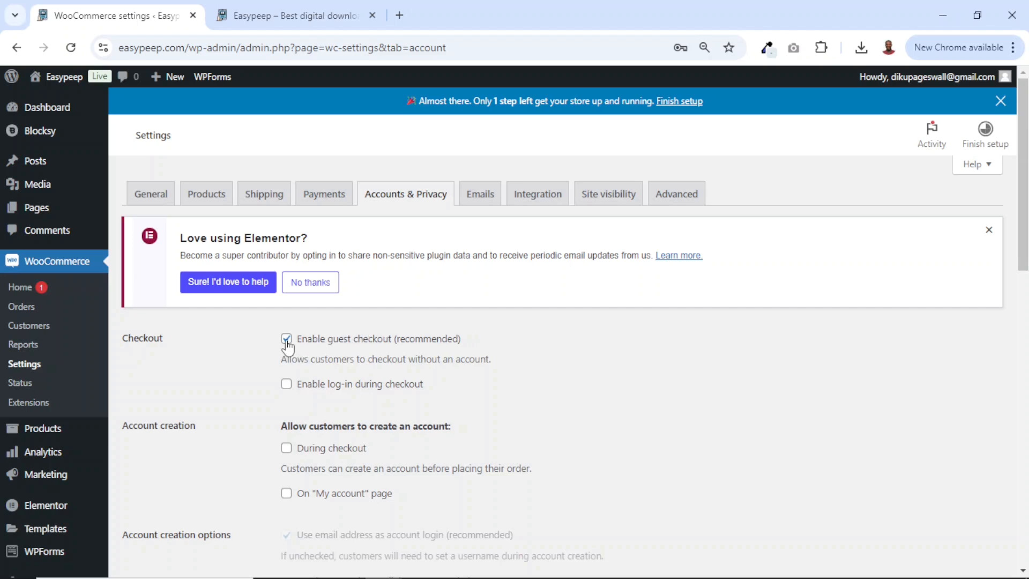
click(287, 340)
scroll(530, 394, down, 1)
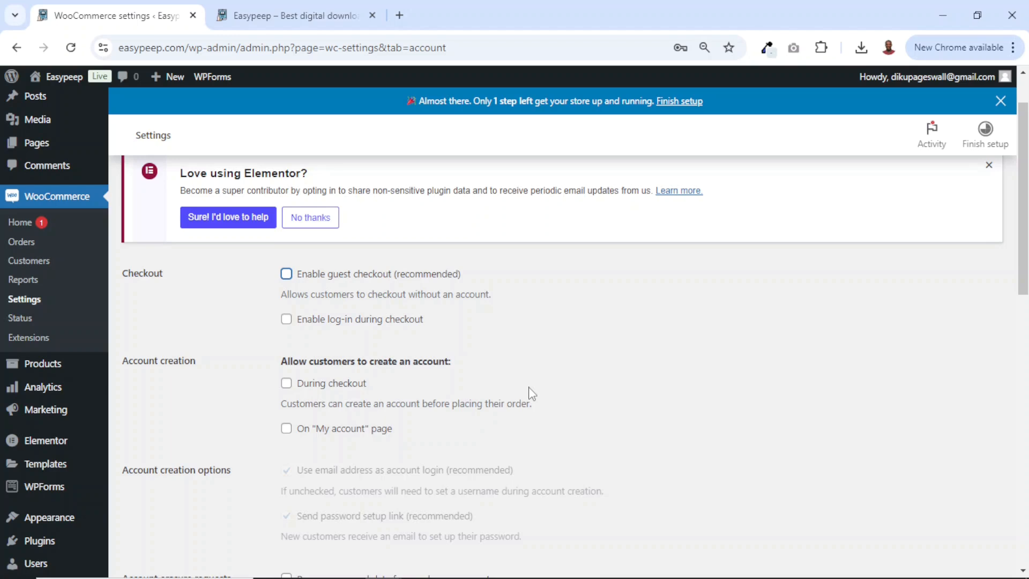
click(287, 320)
click(287, 384)
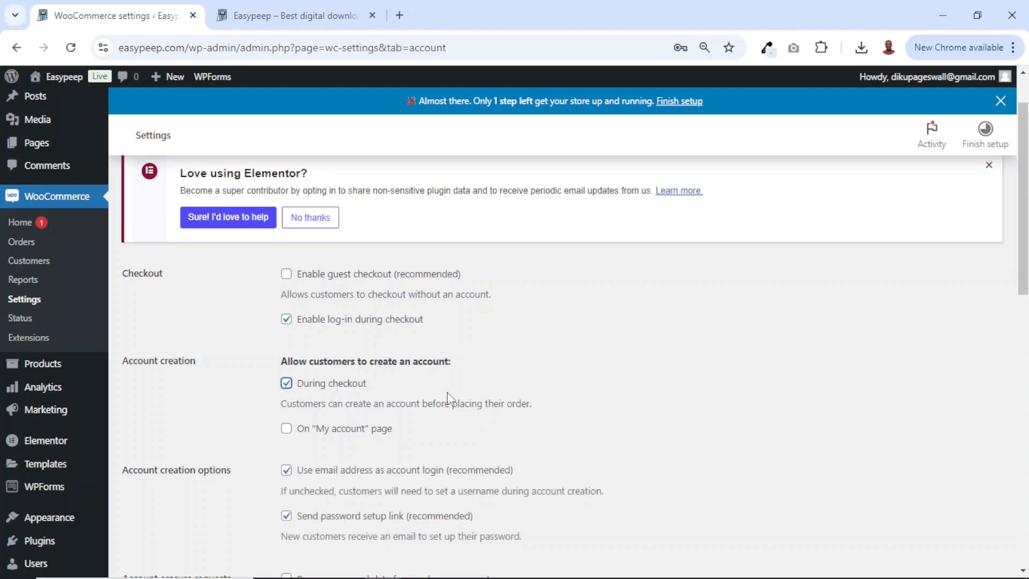
Clear the send password setup link option and save the Accounts & Privacy settings.
scroll(449, 398, down, 1)
scroll(450, 399, down, 2)
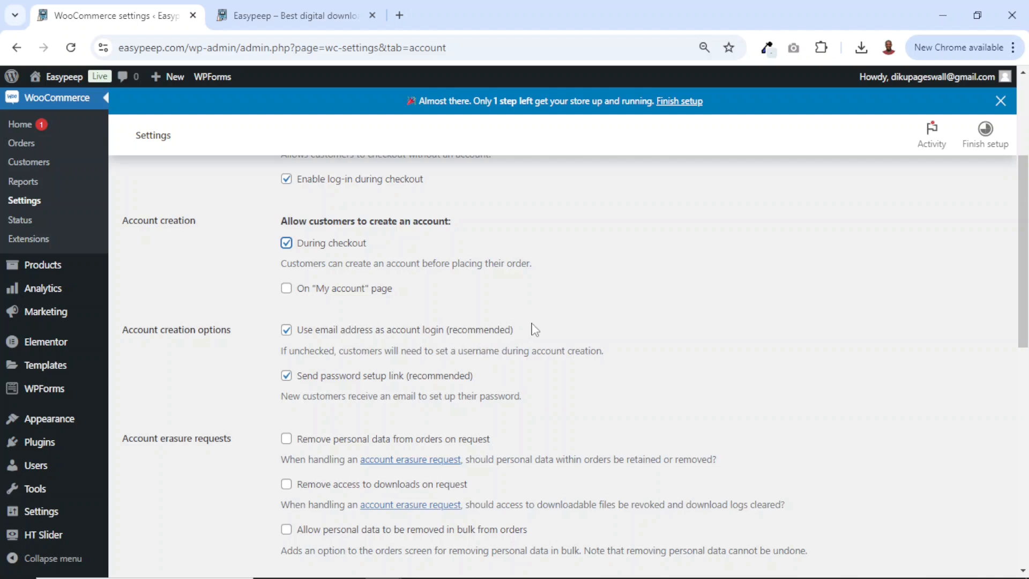
click(287, 379)
scroll(455, 398, down, 9)
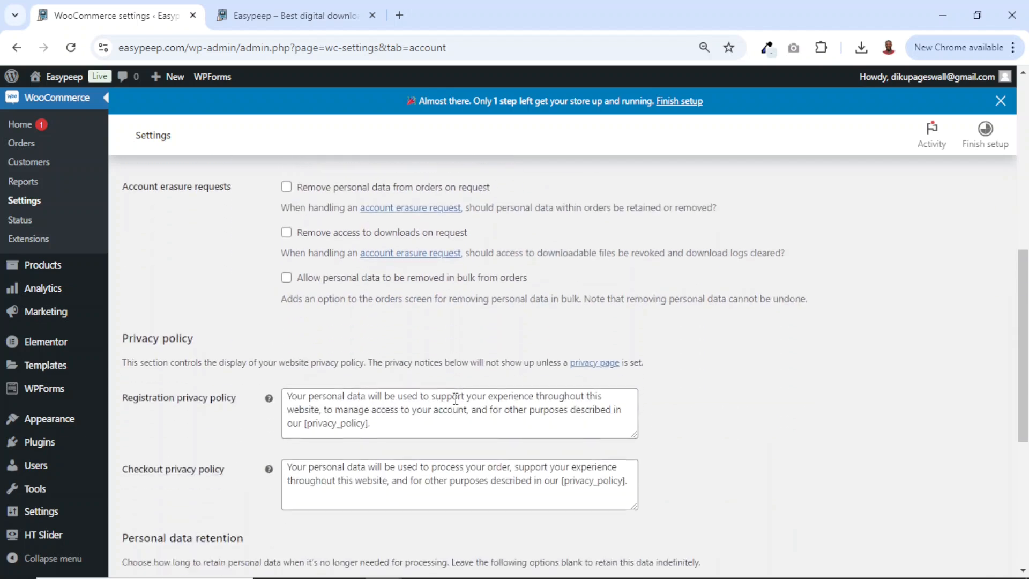
scroll(455, 398, down, 2)
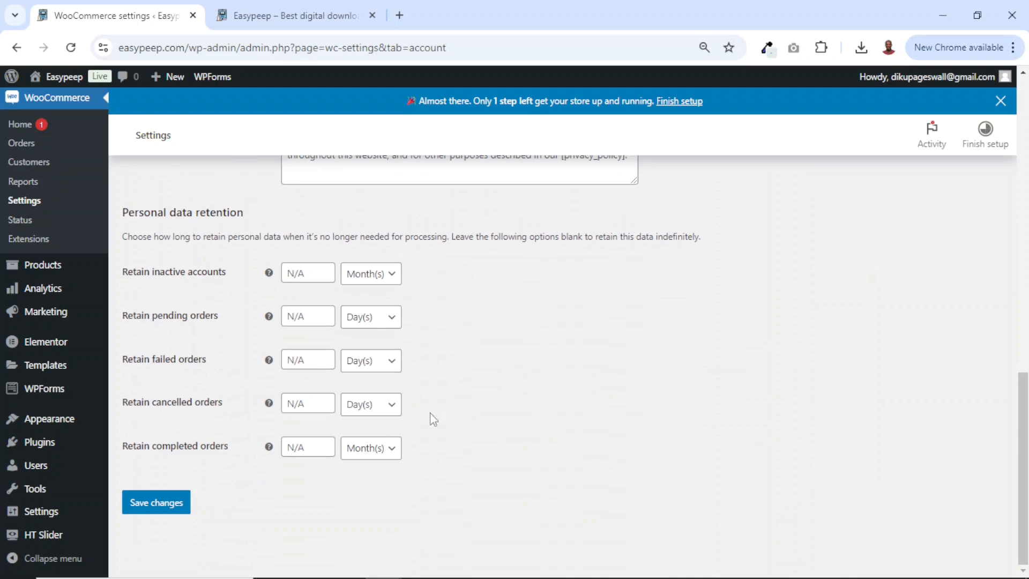
click(144, 507)
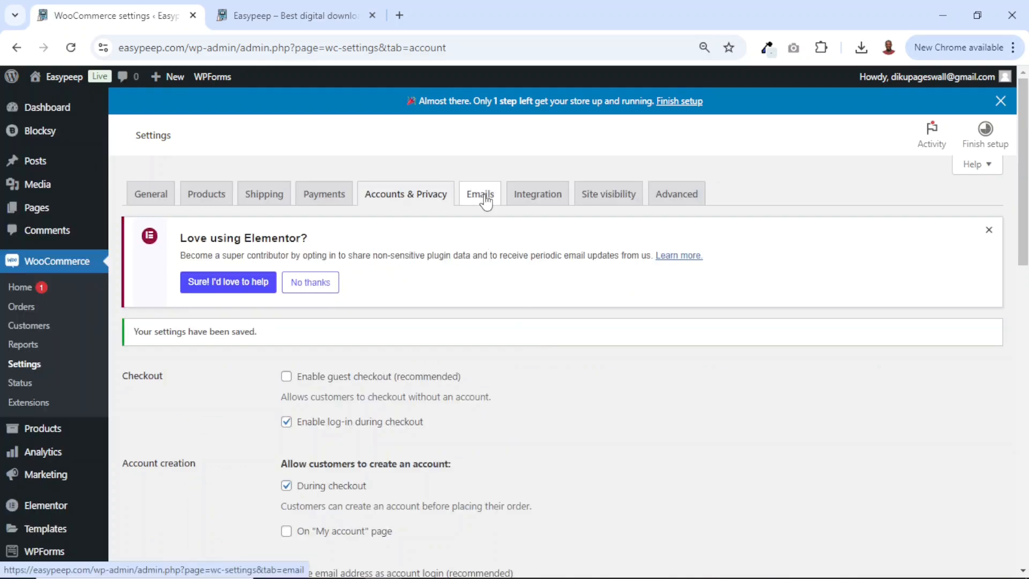
In the Emails settings, replace the sender "From" address with the store's info e-mail address.
click(485, 199)
scroll(524, 299, down, 10)
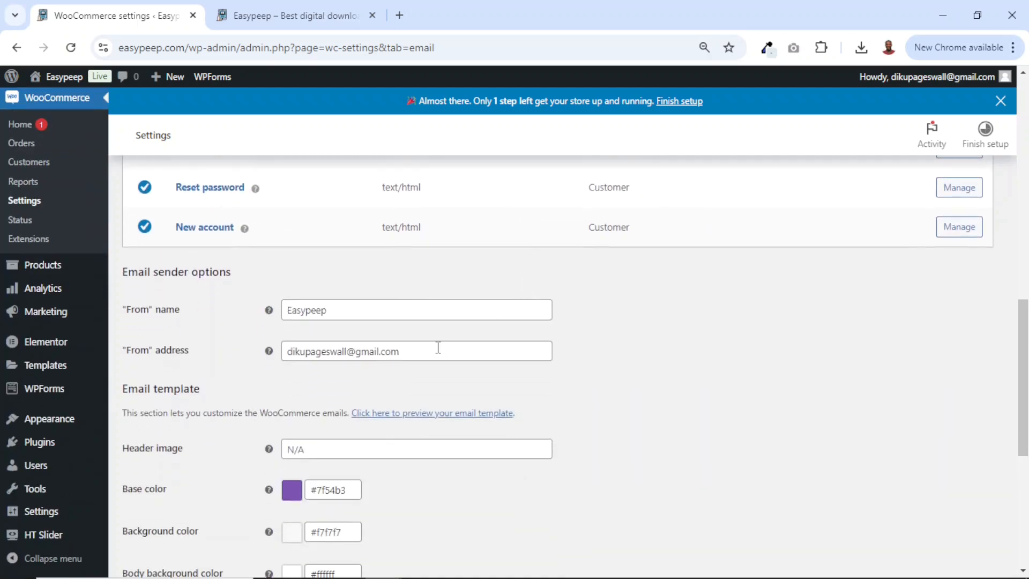
drag(423, 353, 283, 366)
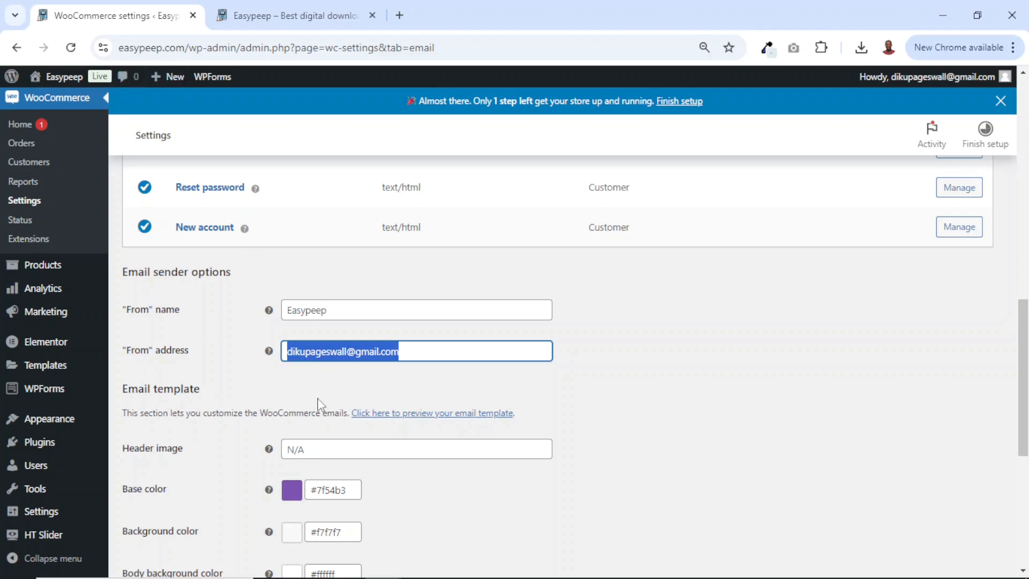
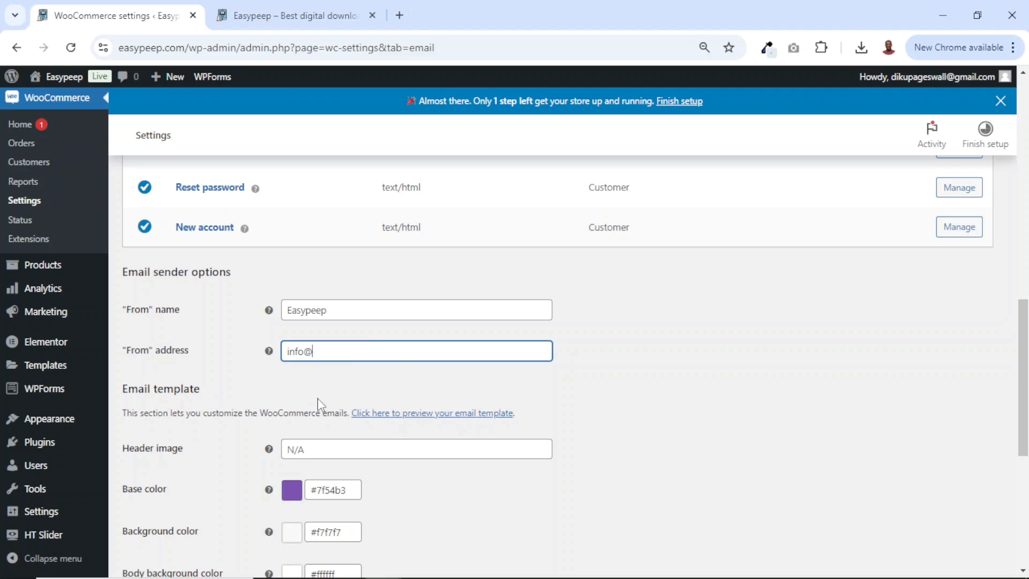
scroll(343, 418, down, 3)
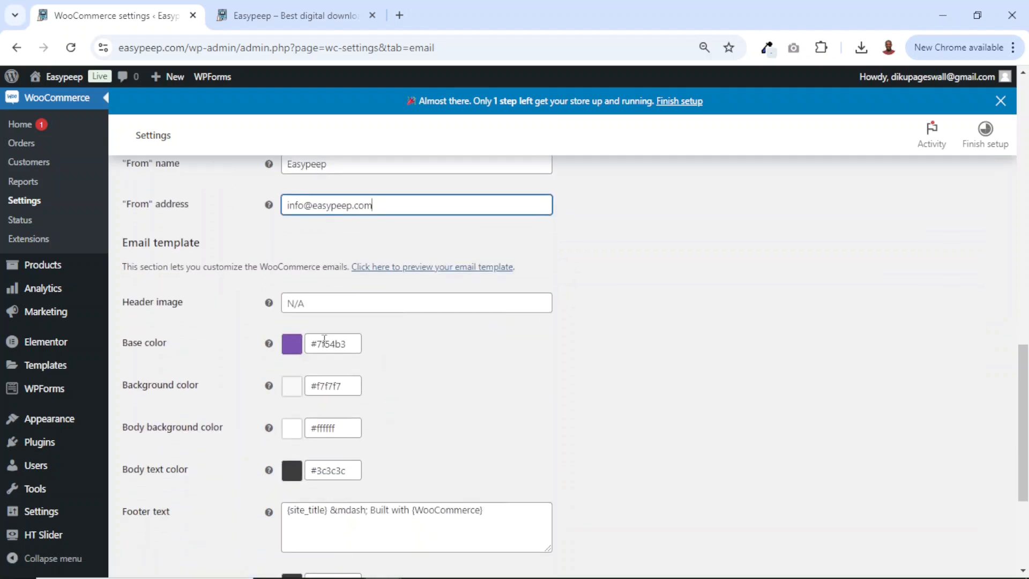
Sample the Shop Now button's blue colour on the storefront with the ColorZilla picker.
click(290, 15)
scroll(649, 244, down, 20)
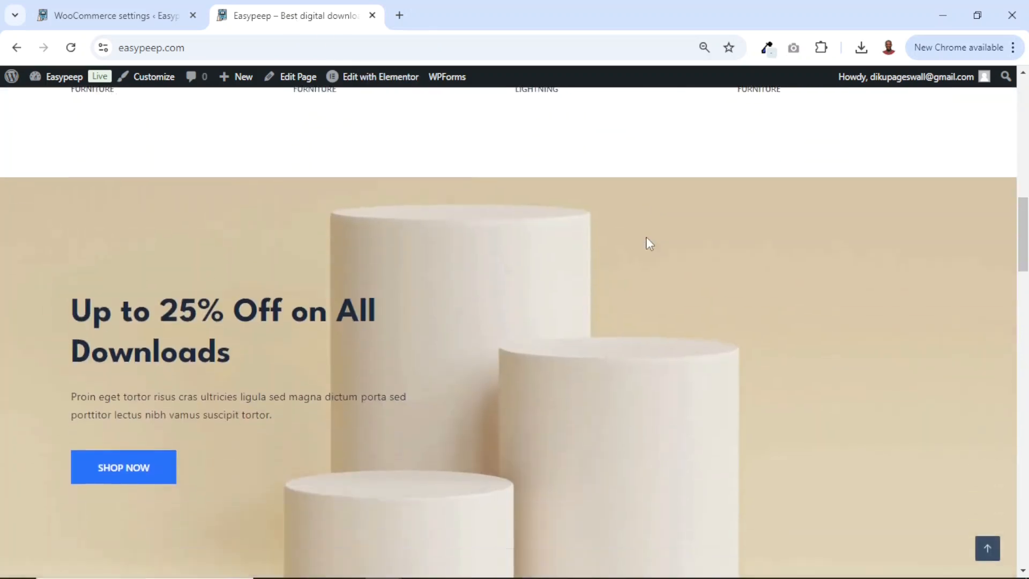
scroll(650, 244, up, 18)
scroll(650, 244, up, 2)
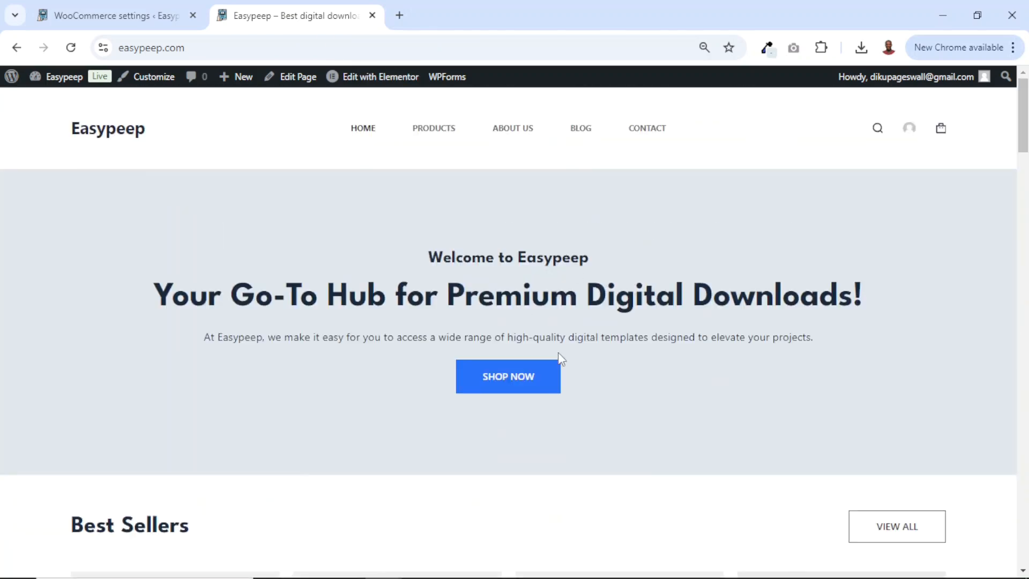
click(768, 48)
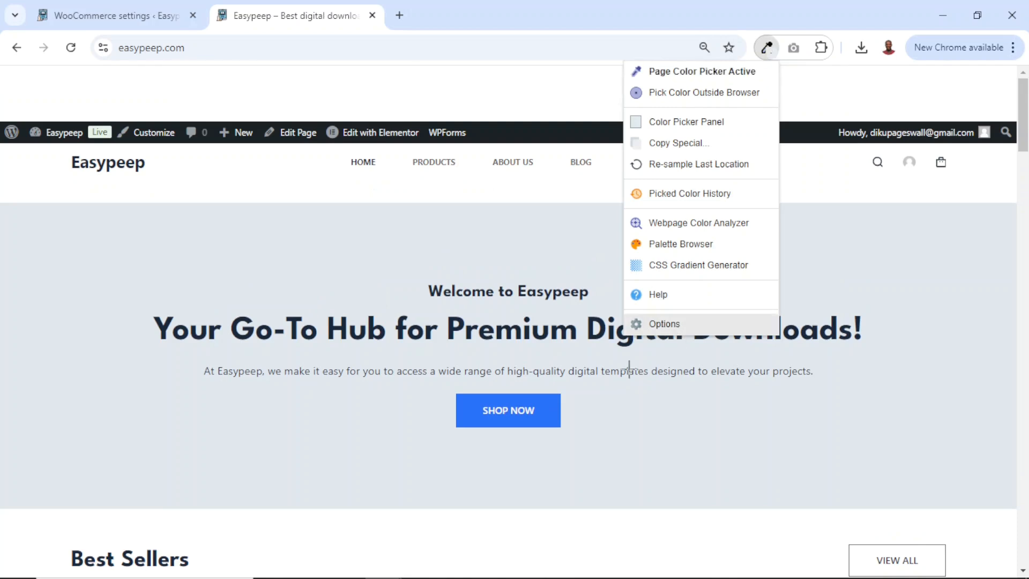
click(548, 409)
Paste the sampled blue #1559ed as the email template's Base color.
click(155, 21)
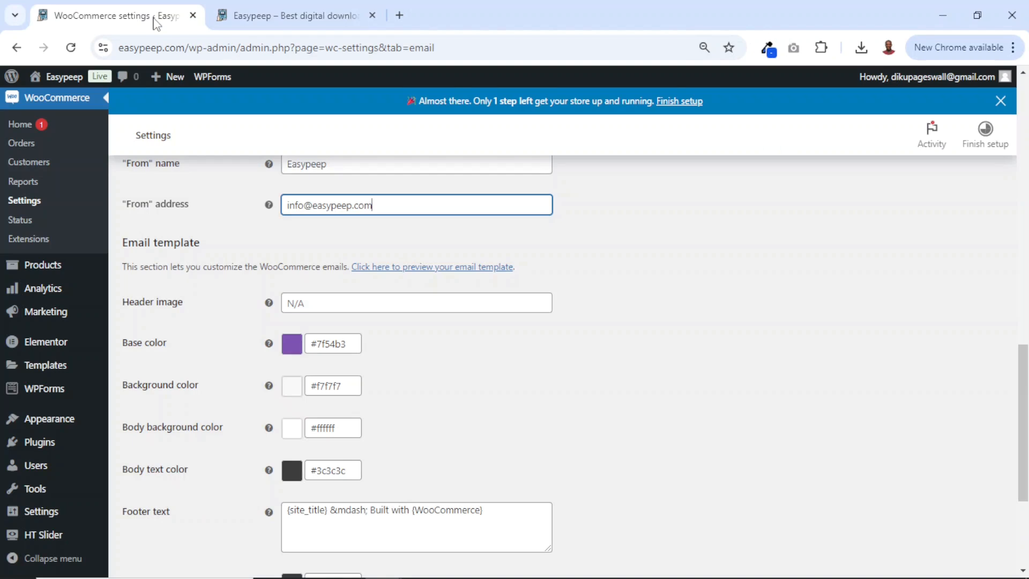
drag(350, 344, 300, 344)
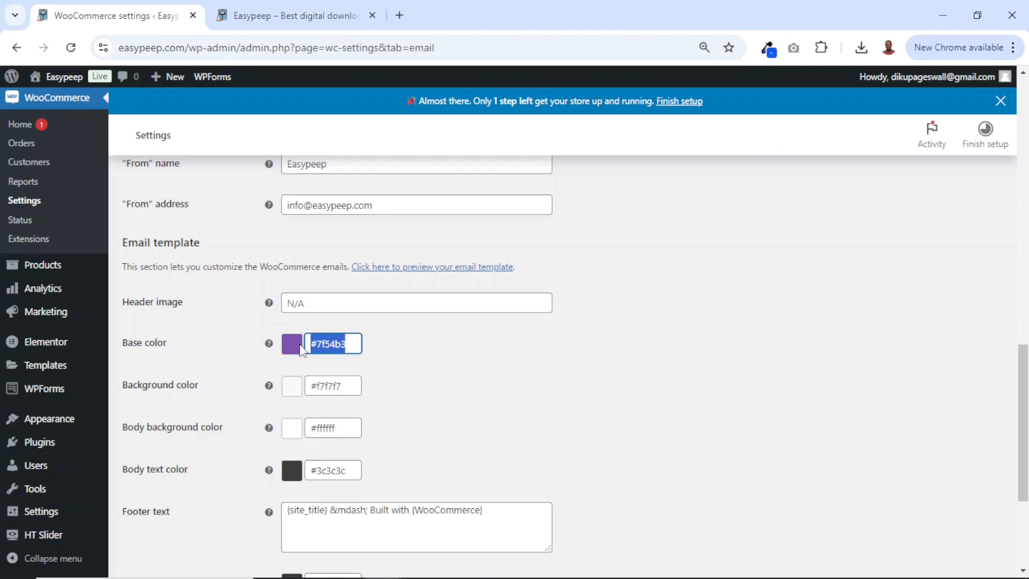
text(#1559ed)
click(531, 385)
Replace the email footer text with "{site_title} - Enjoy your product!" and save the email settings.
scroll(531, 385, down, 3)
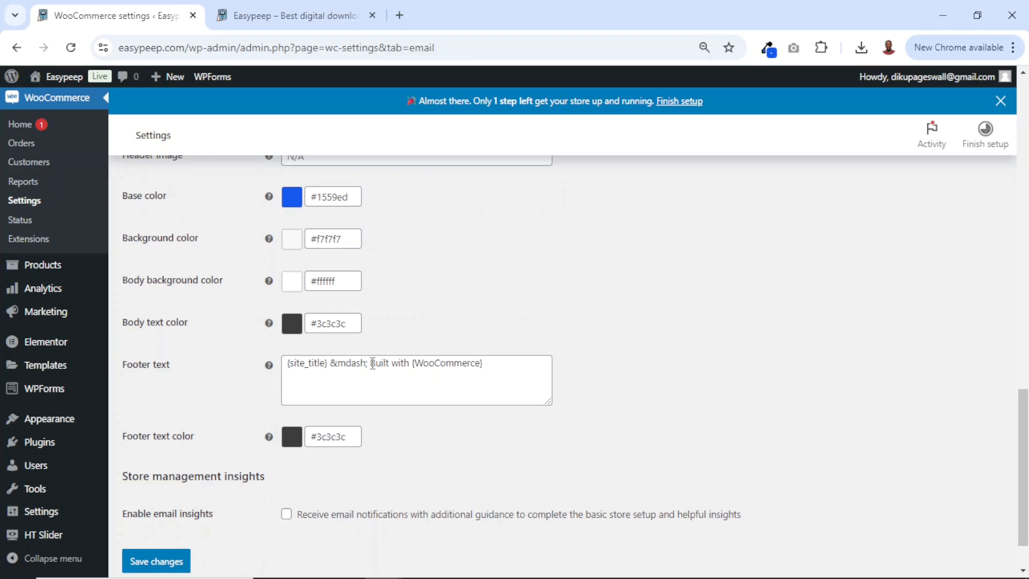
drag(373, 365, 493, 367)
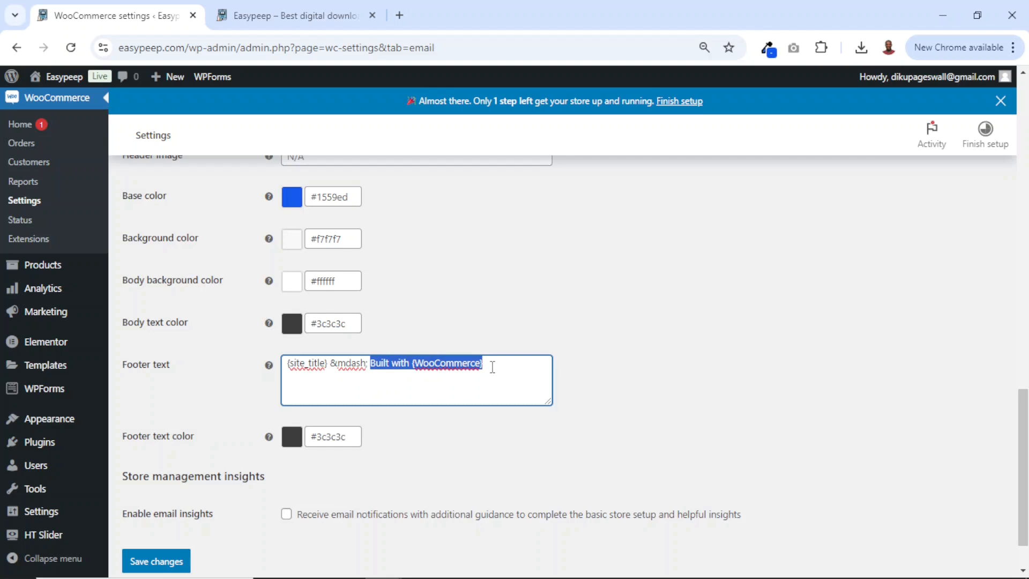
key(BackSpace)
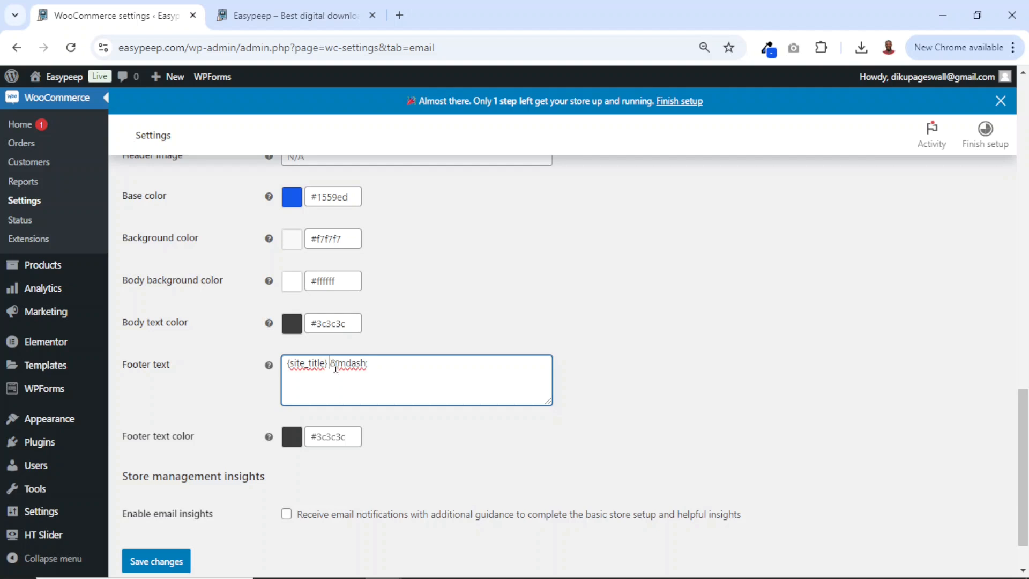
drag(330, 363, 532, 362)
text(ur pr)
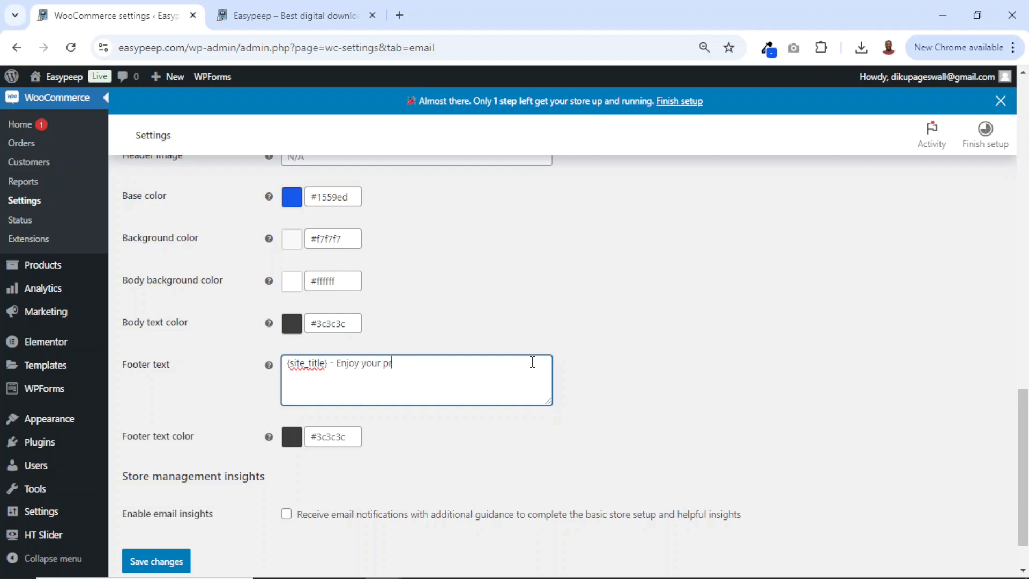
text(oduct.)
key(BackSpace)
text(!)
scroll(655, 395, down, 1)
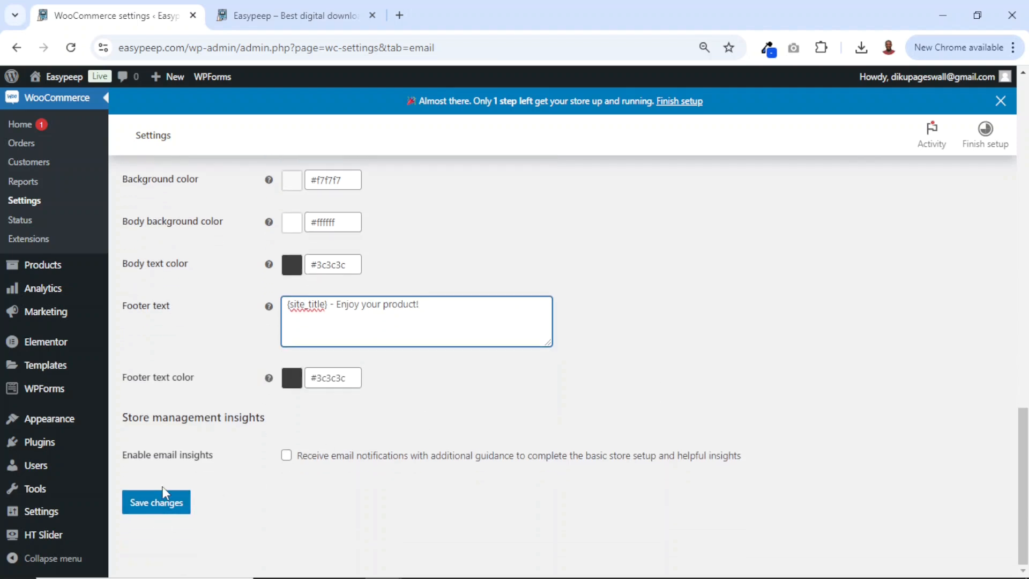
click(163, 502)
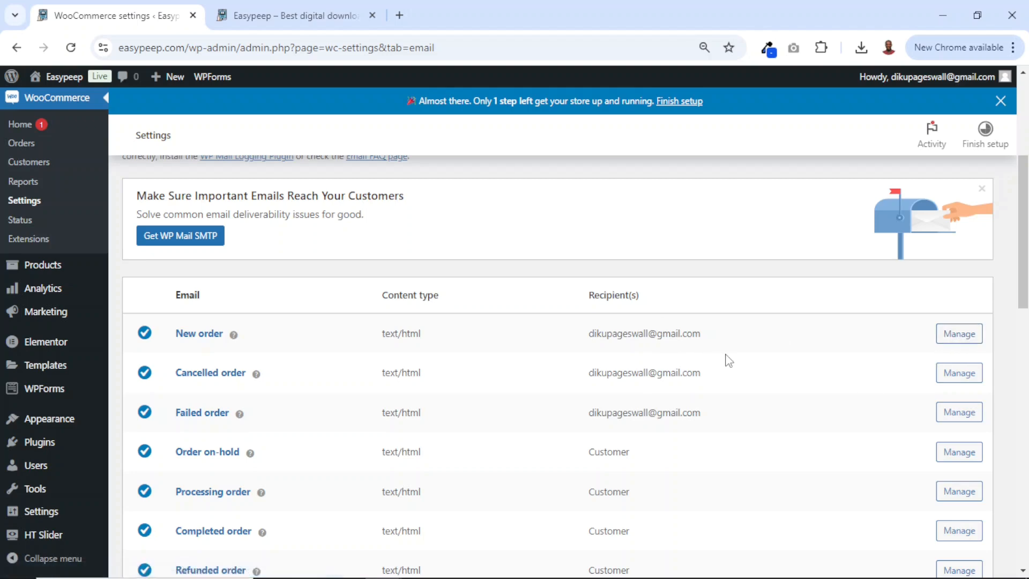
Review the Advanced page setup options, including the Terms and conditions page selector.
scroll(646, 433, up, 5)
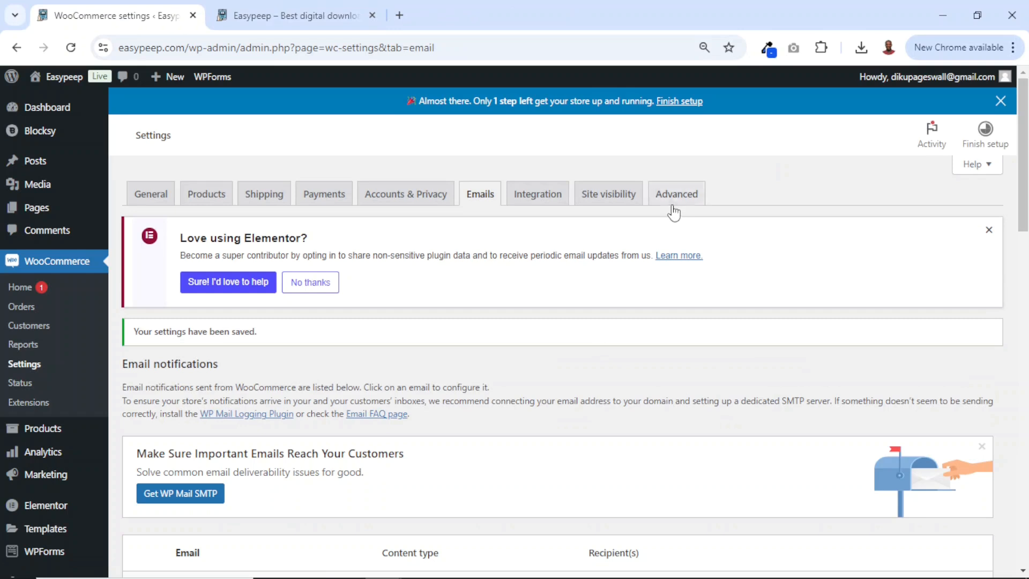
click(675, 210)
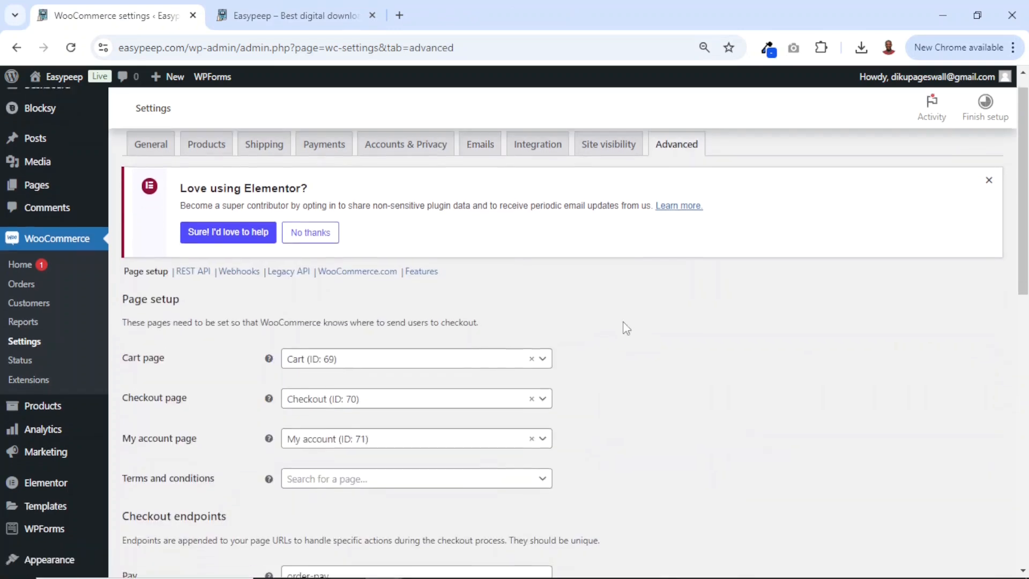
scroll(626, 326, down, 3)
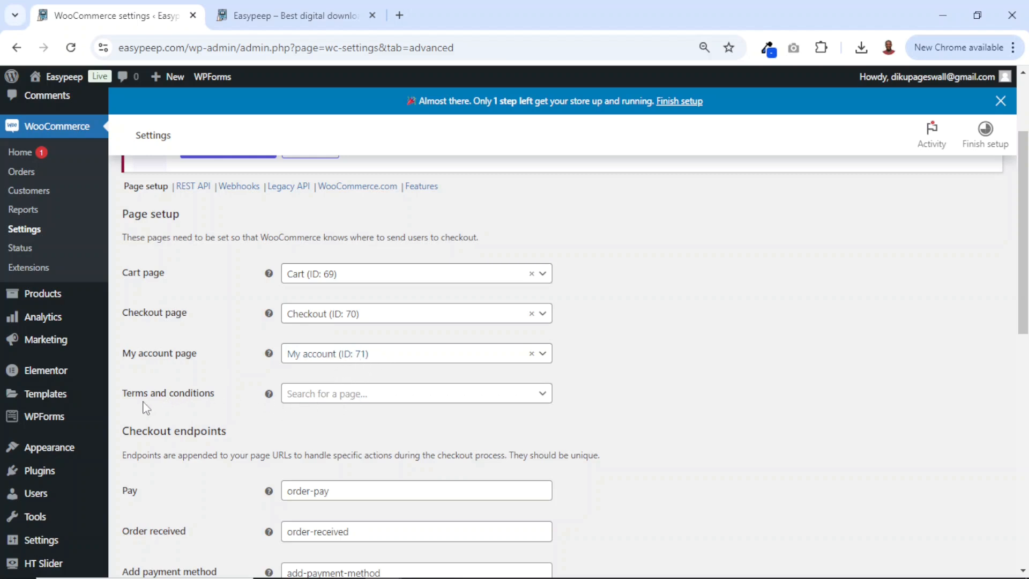
click(352, 404)
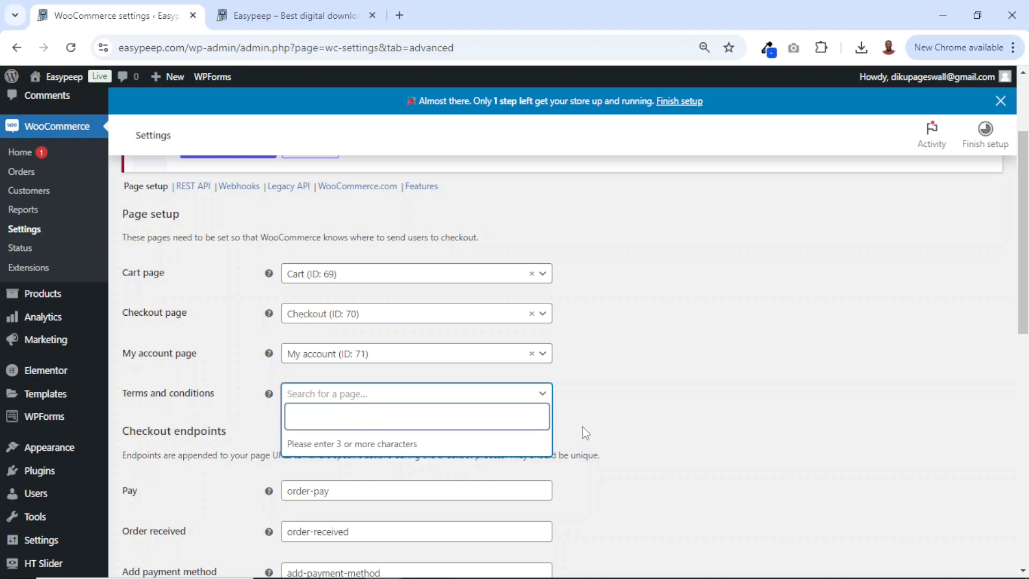
scroll(586, 433, down, 12)
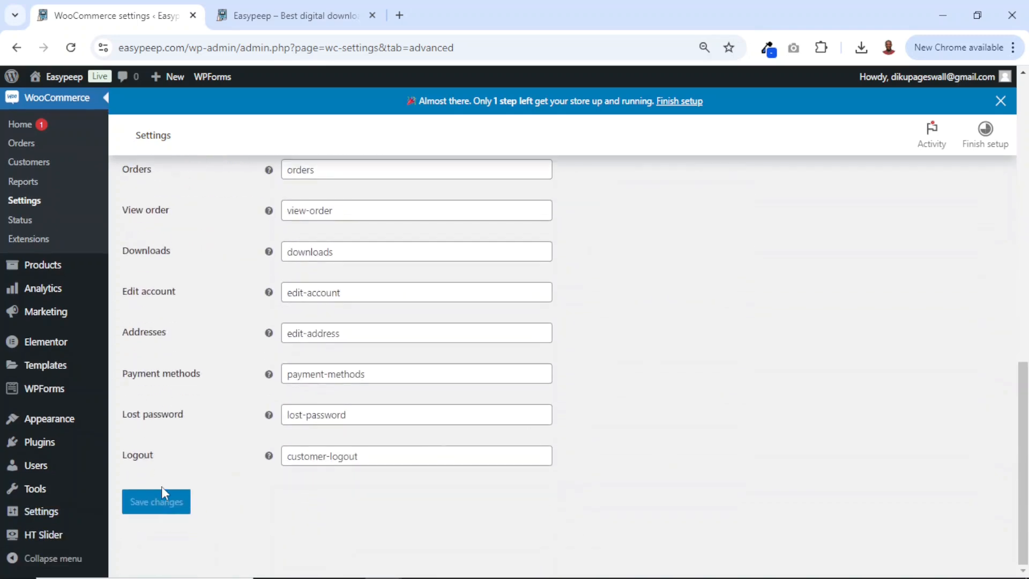
scroll(512, 478, up, 15)
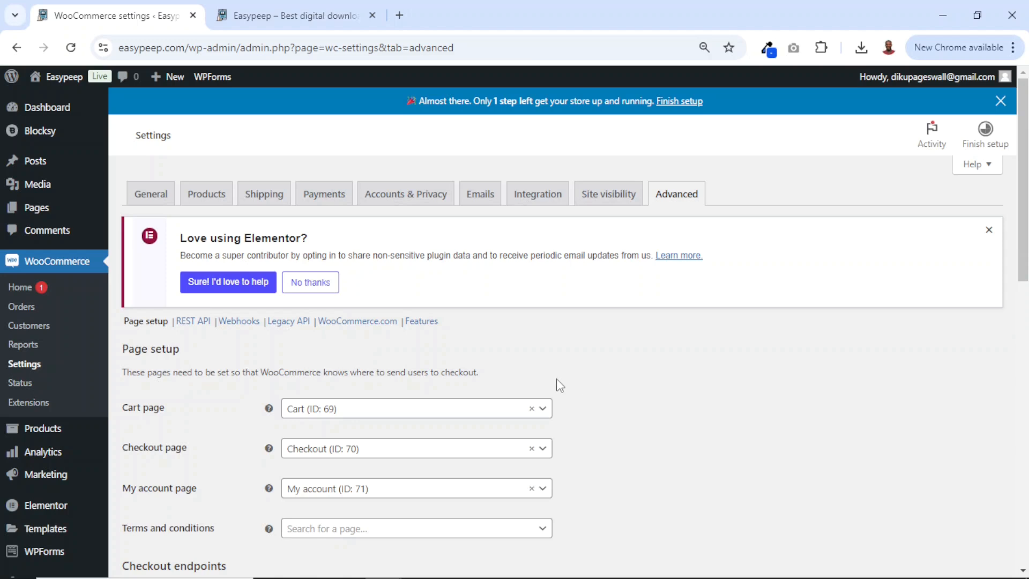
Open the product categories and delete all existing categories with a bulk delete action.
mouse_move(42, 434)
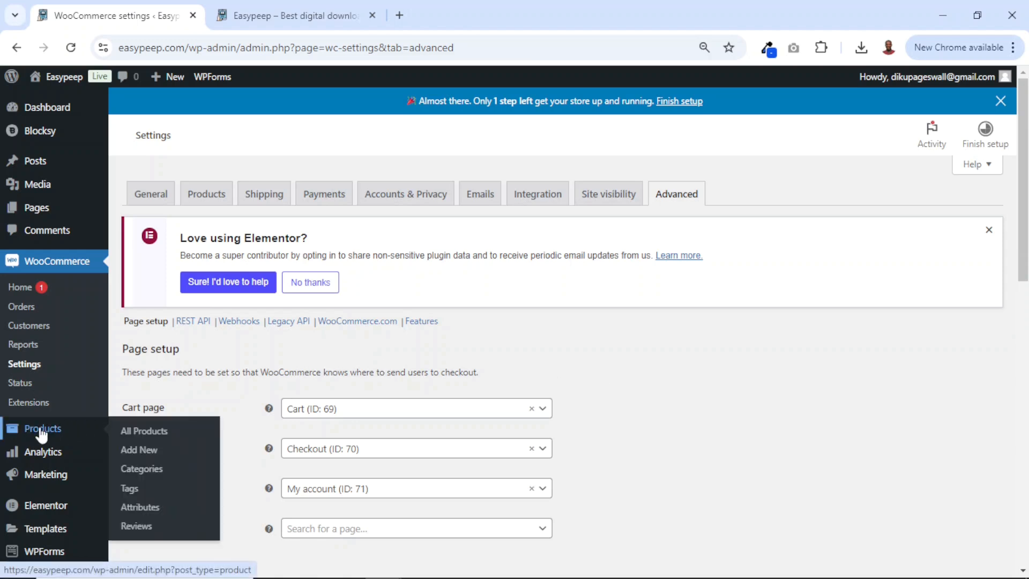
click(134, 476)
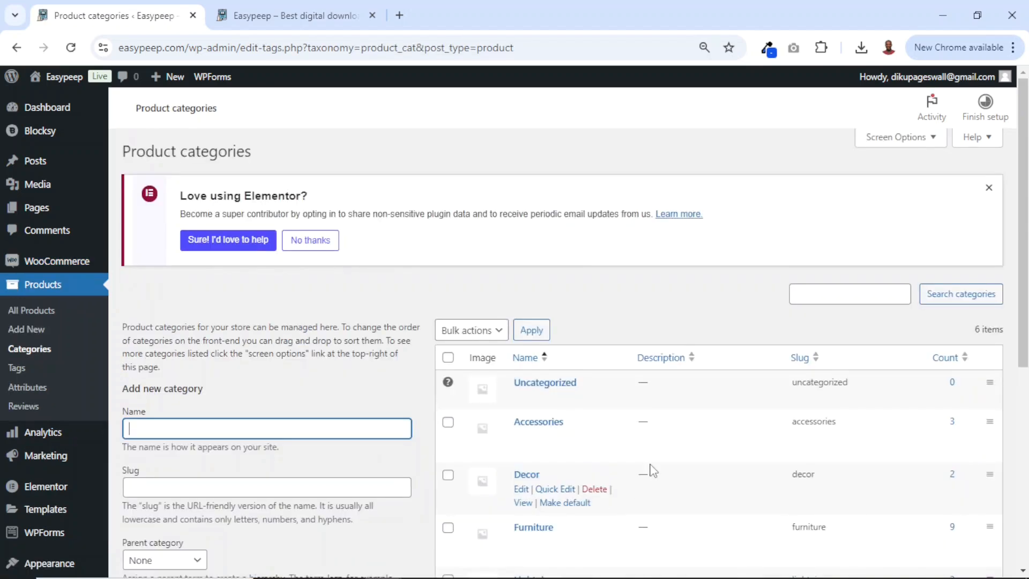
scroll(651, 469, down, 5)
scroll(651, 470, up, 5)
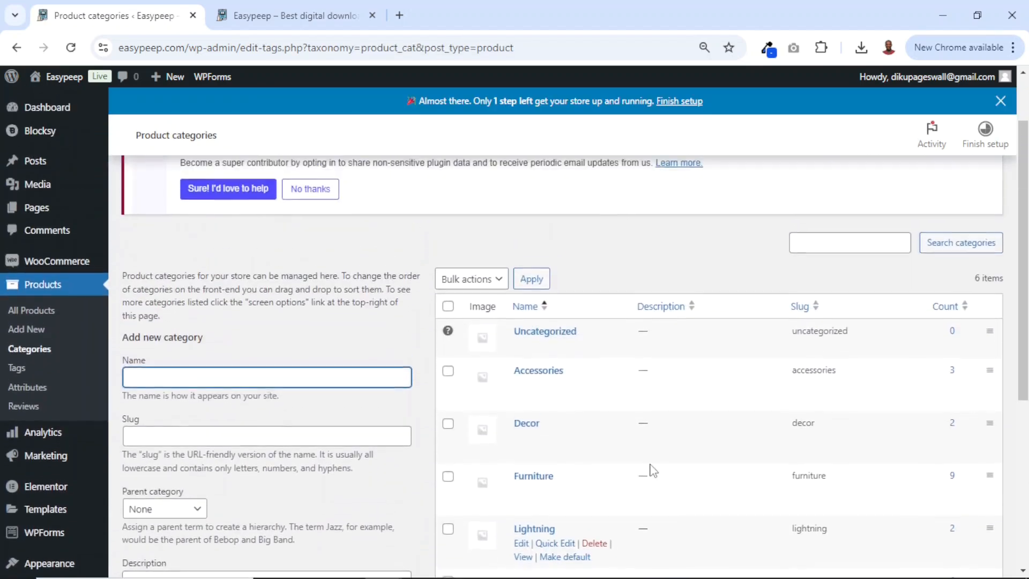
scroll(652, 471, down, 3)
scroll(653, 470, down, 1)
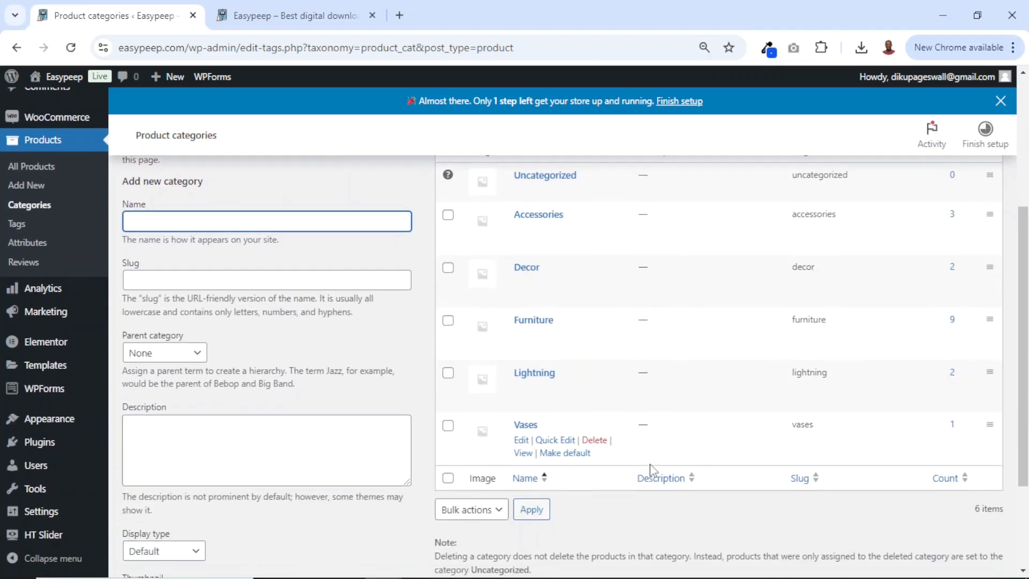
scroll(650, 470, up, 3)
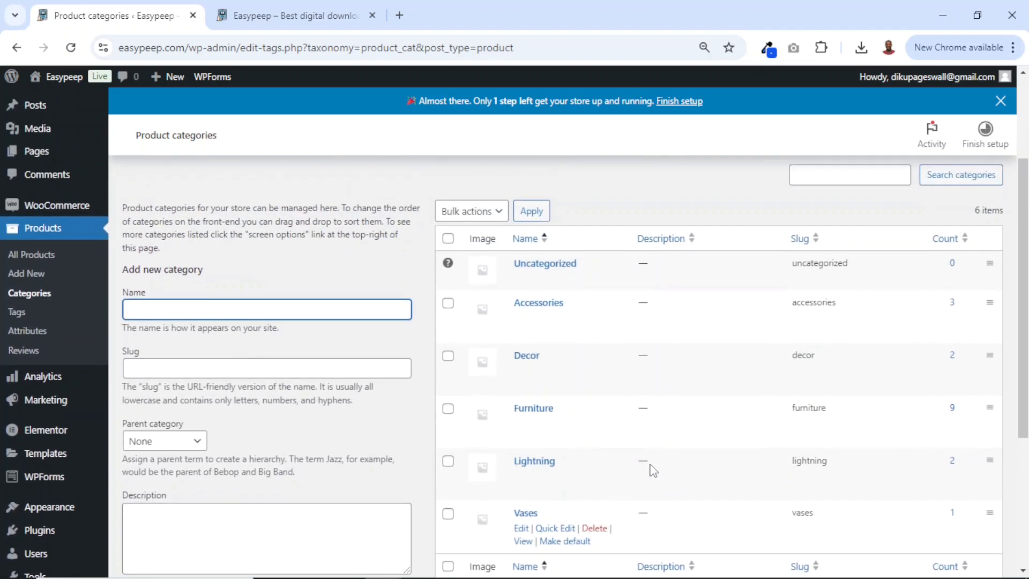
scroll(650, 470, down, 2)
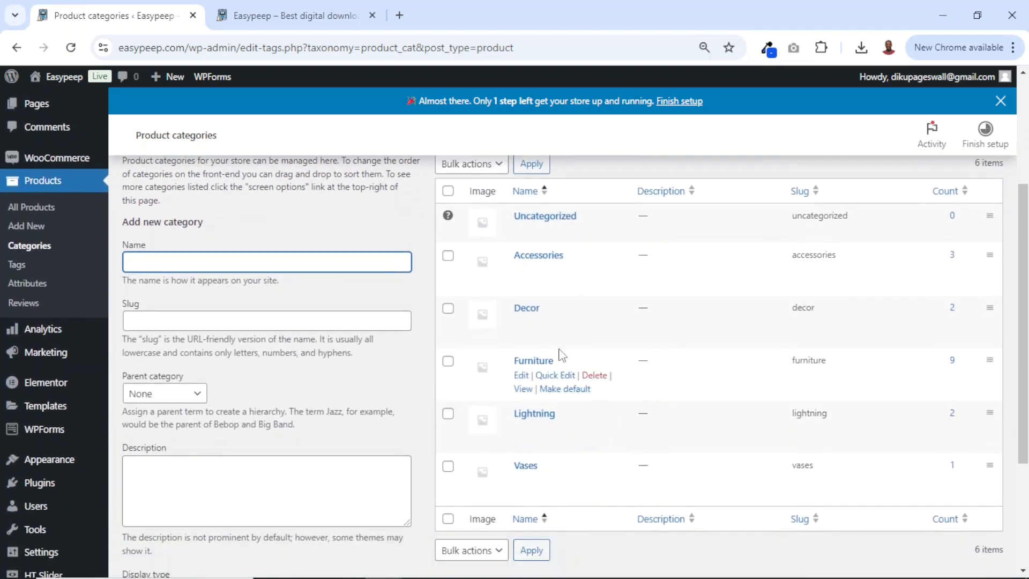
click(447, 196)
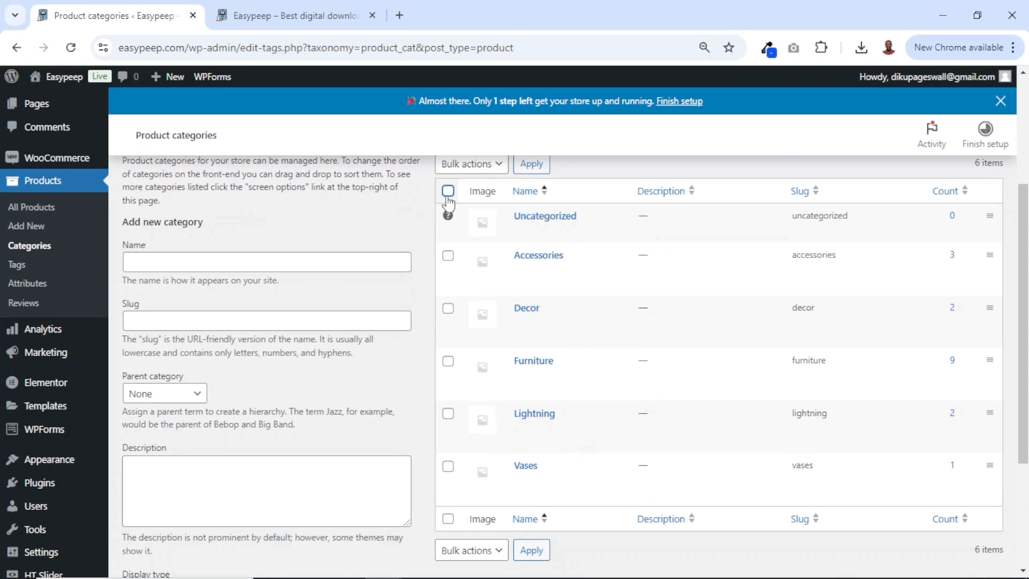
click(472, 170)
click(470, 203)
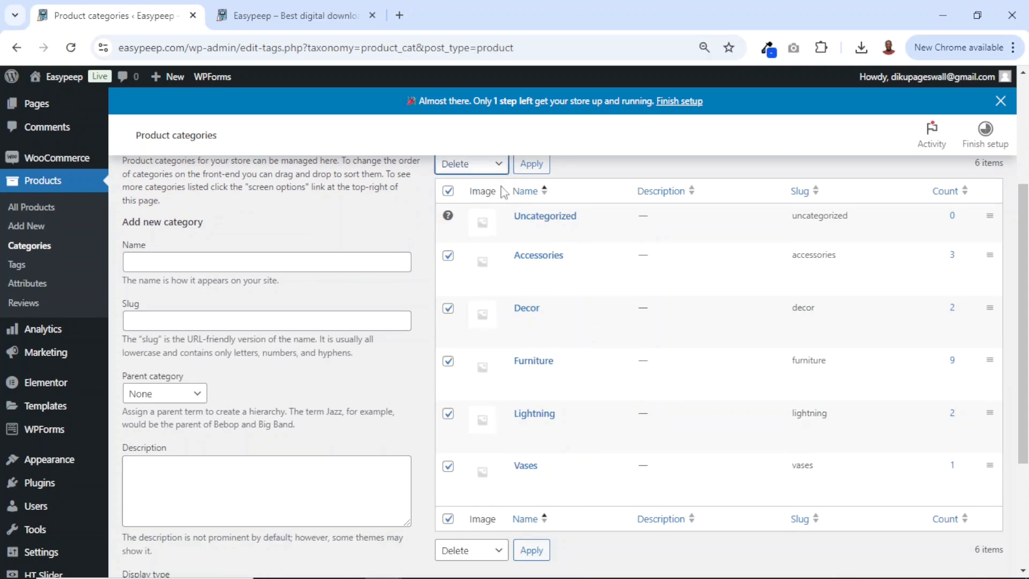
click(530, 170)
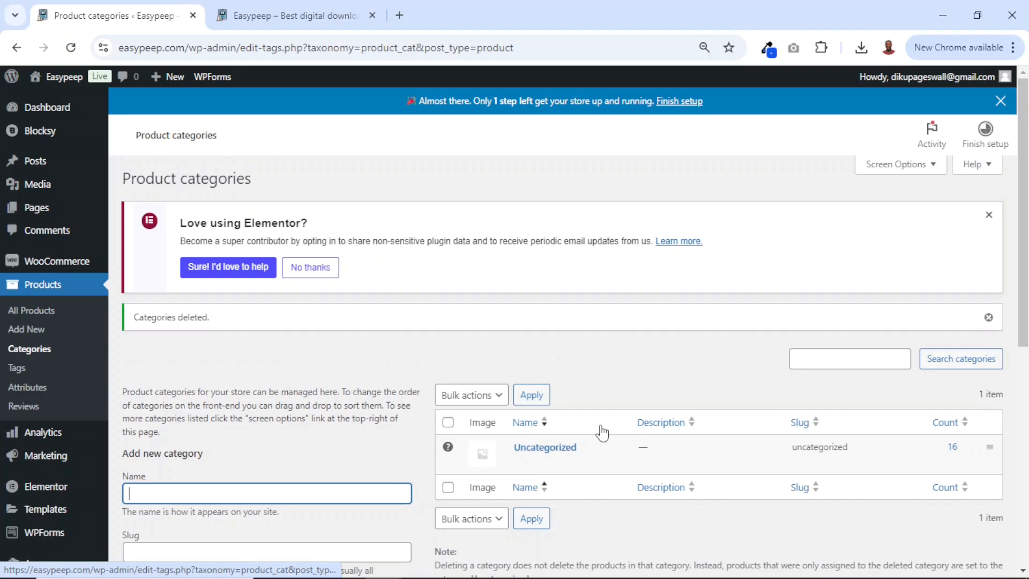
Add a new product category named Ebooks.
scroll(601, 432, down, 2)
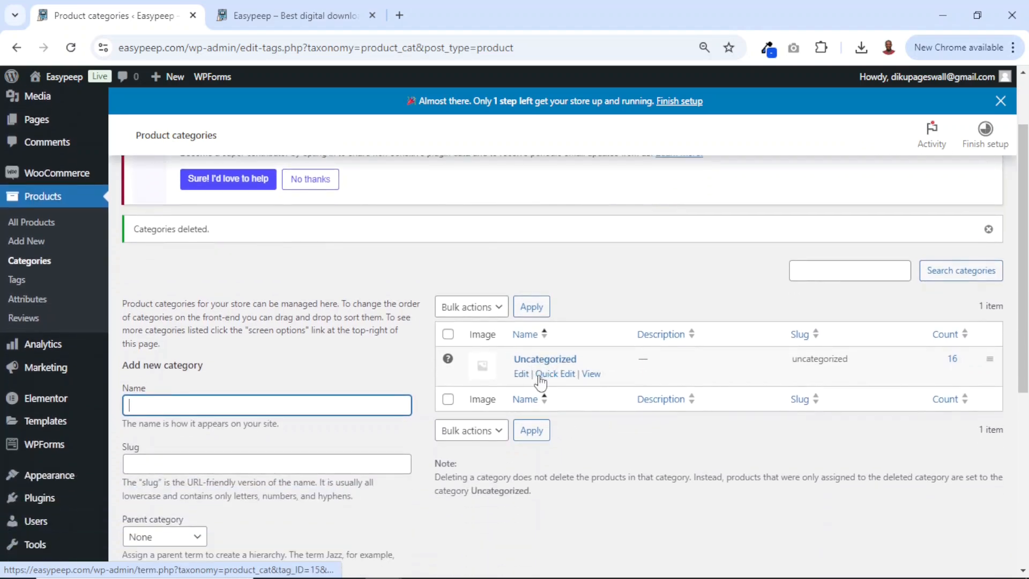
scroll(603, 446, down, 3)
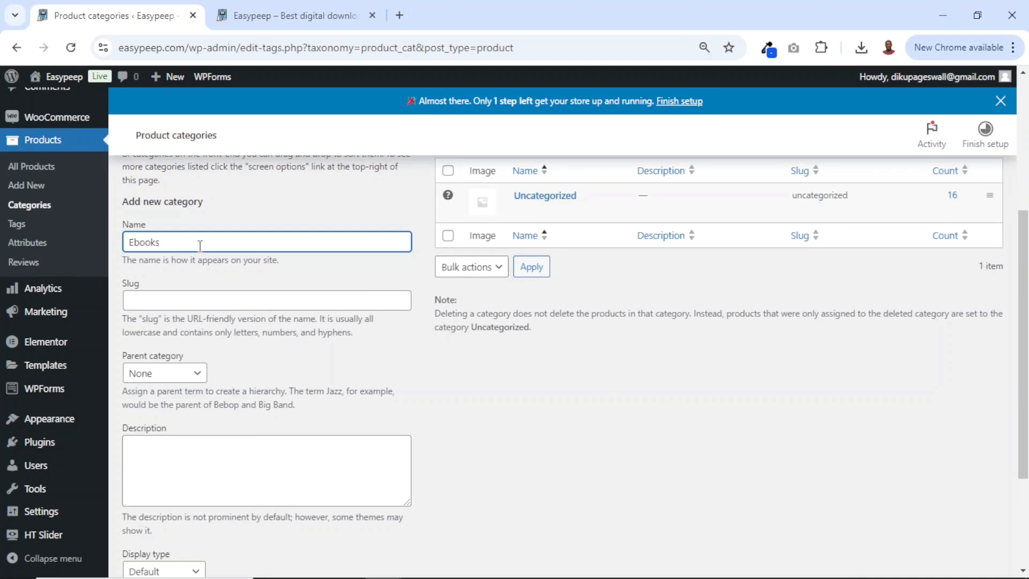
scroll(200, 245, down, 3)
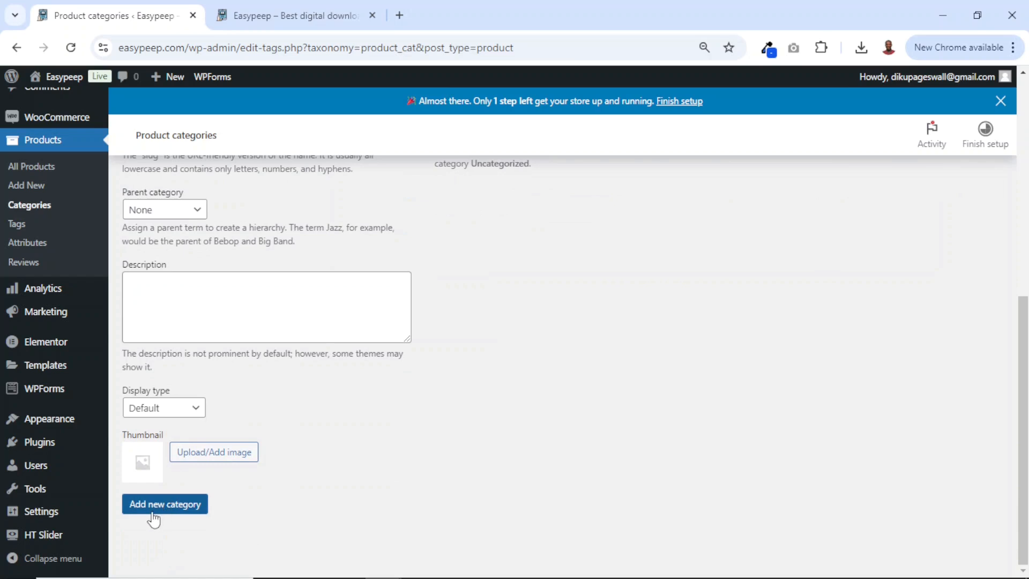
click(159, 513)
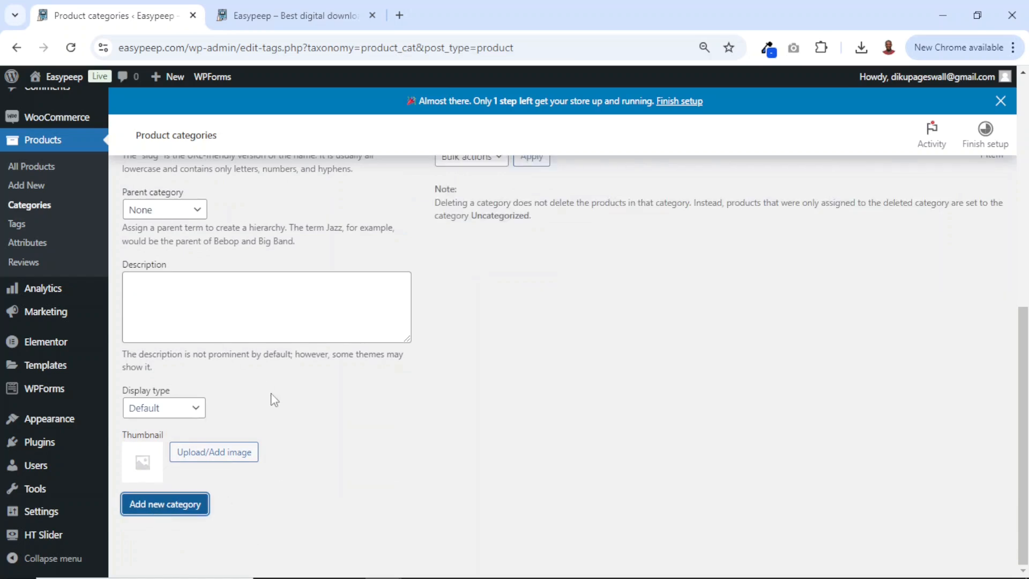
Check the Display type options for a new category.
click(172, 414)
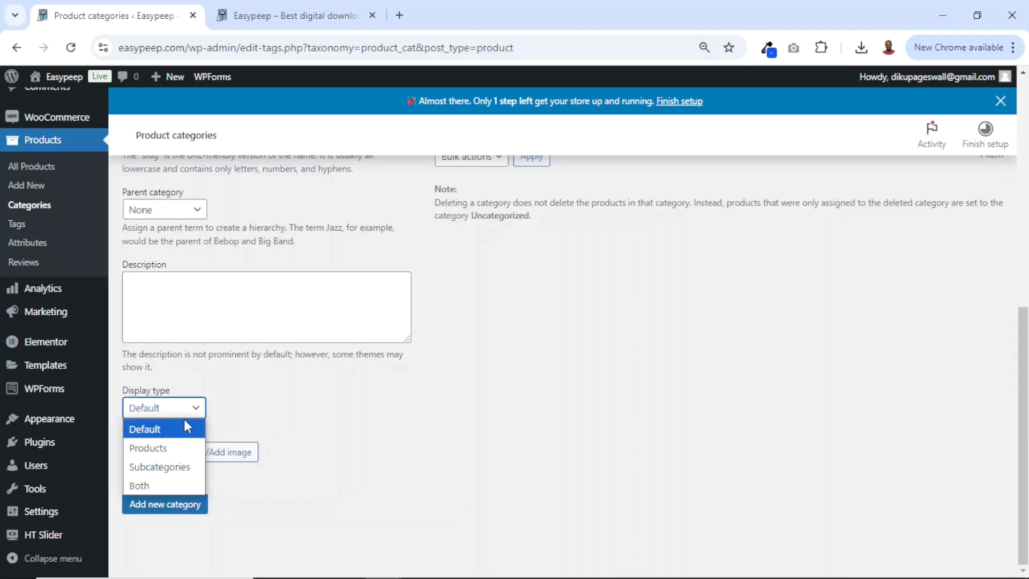
click(444, 401)
Add a new product category named Templates.
scroll(445, 399, up, 3)
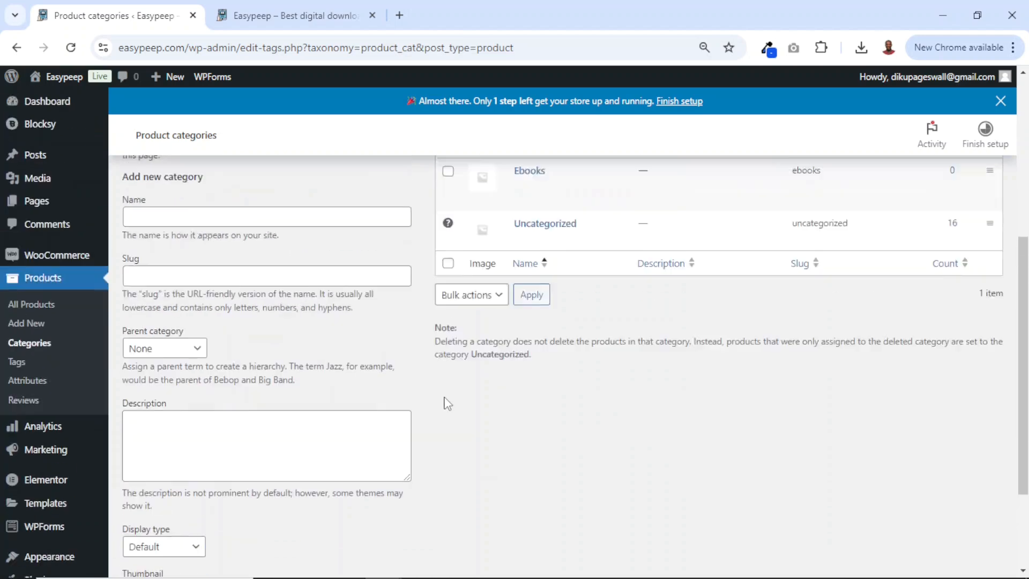
scroll(446, 398, up, 3)
scroll(447, 402, down, 2)
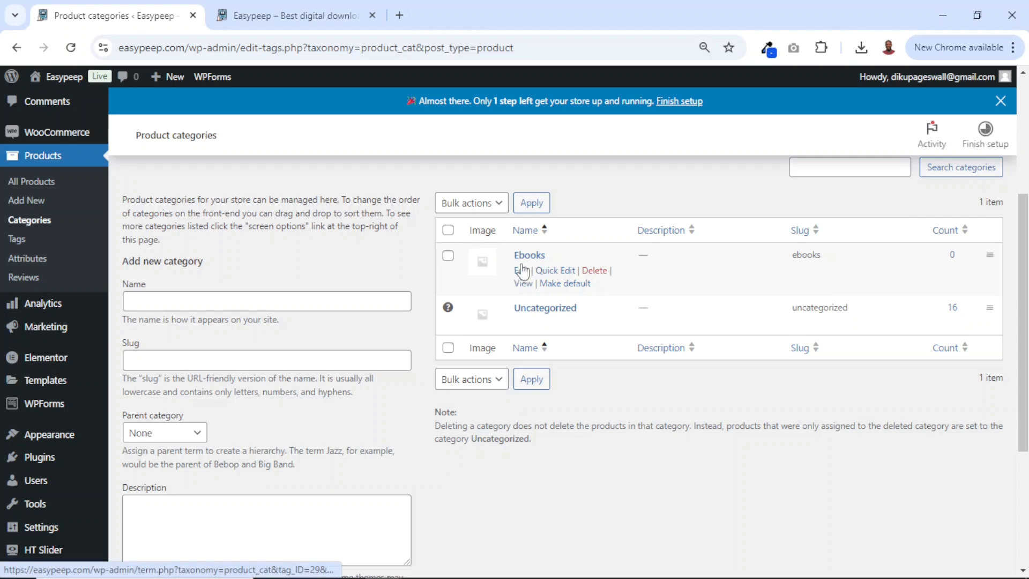
click(176, 306)
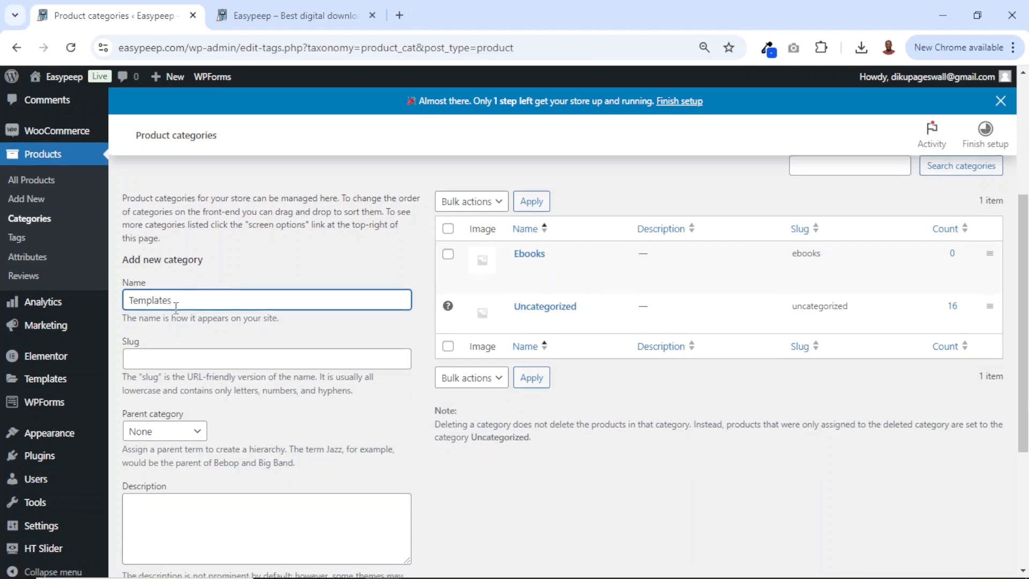
scroll(175, 309, down, 4)
click(156, 507)
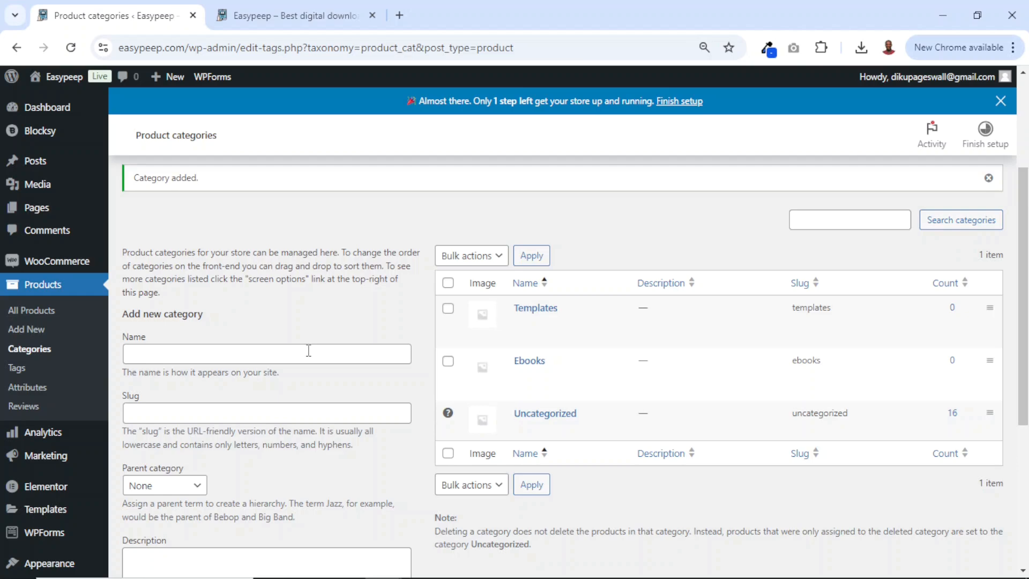
Add a new product category named Music.
click(309, 350)
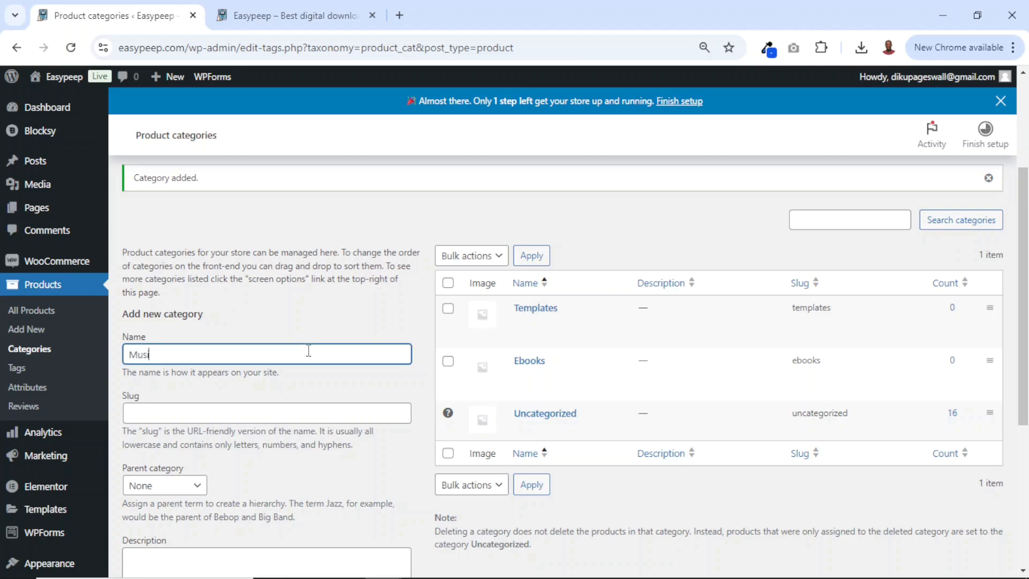
scroll(308, 322, down, 5)
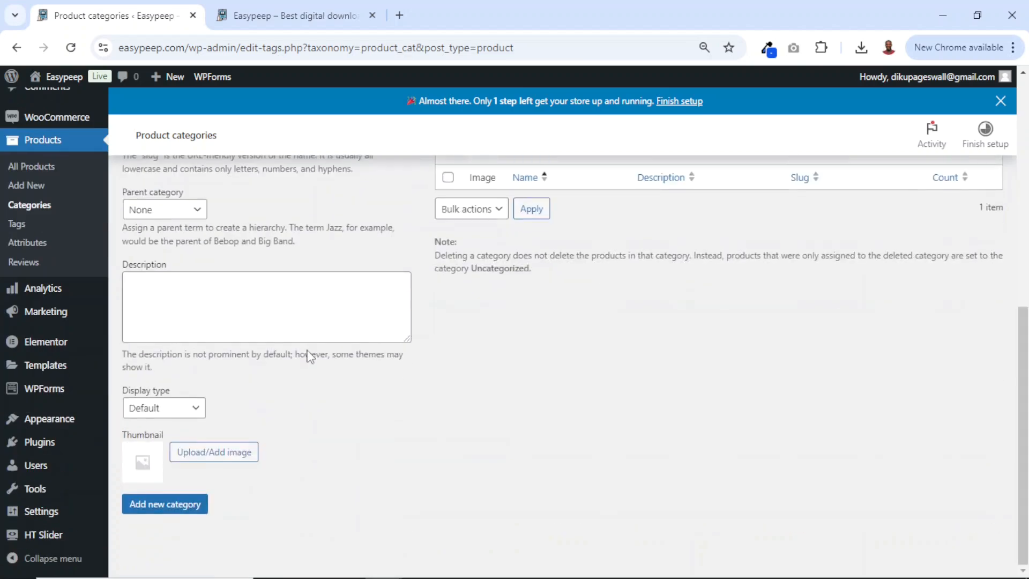
click(190, 506)
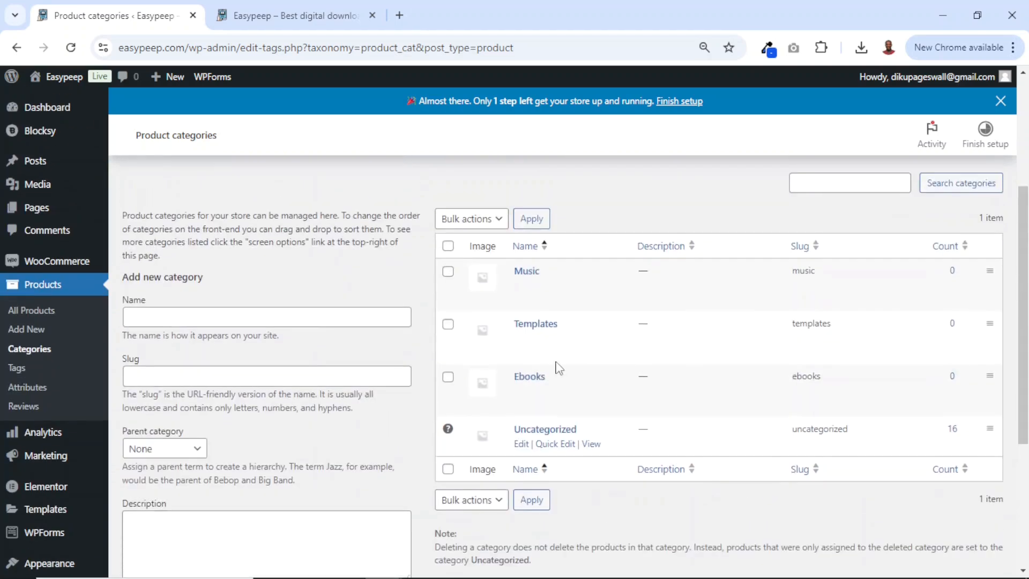
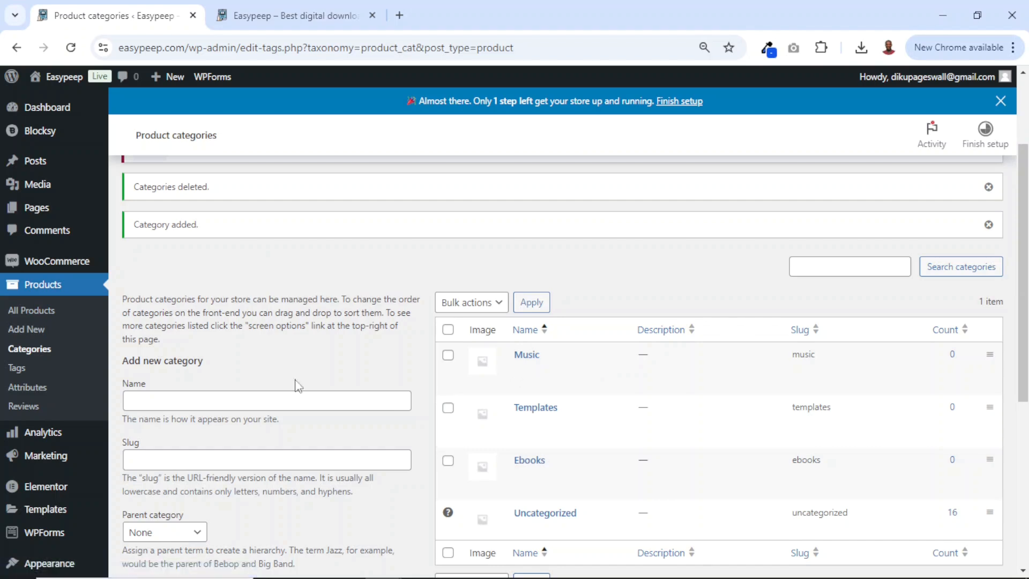
Start a new product named "Building Your Brand Online: eCommerce Essentials".
click(27, 333)
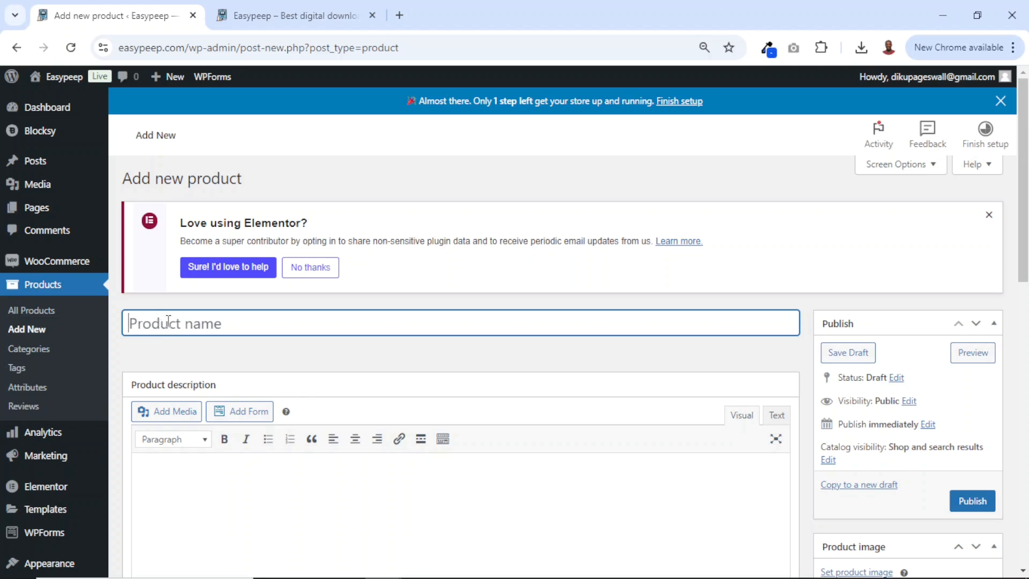
text(Building Your Brand Online: eCommerce Essentials)
scroll(150, 303, down, 1)
scroll(411, 337, down, 1)
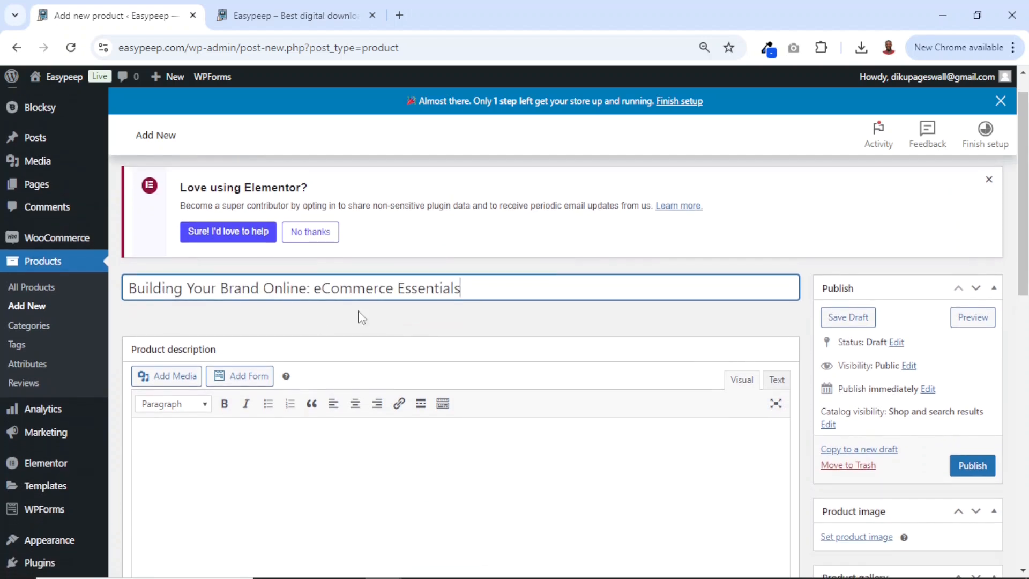
scroll(429, 314, down, 2)
Paste the prepared book description into the product description editor.
click(269, 355)
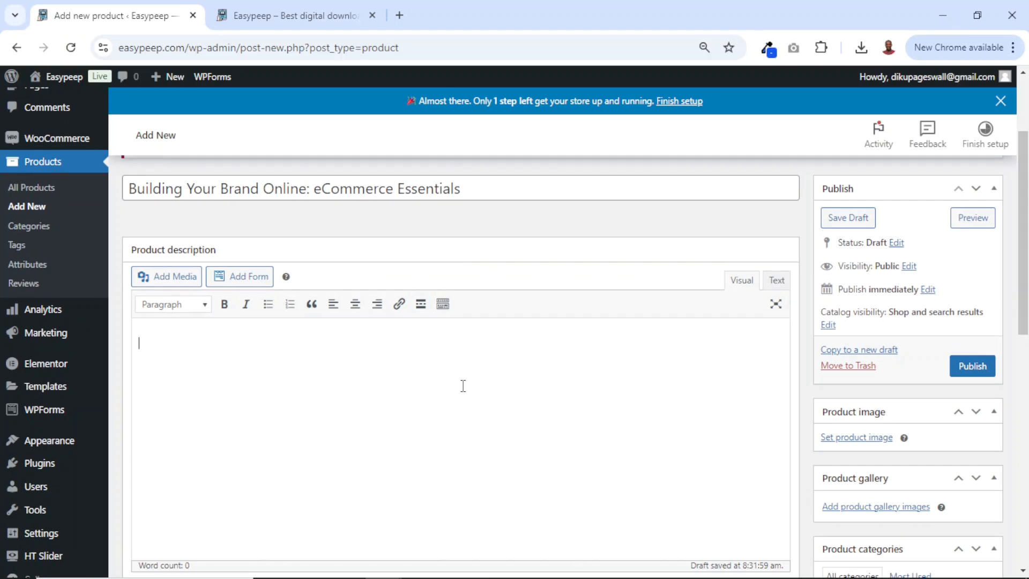
scroll(463, 386, down, 1)
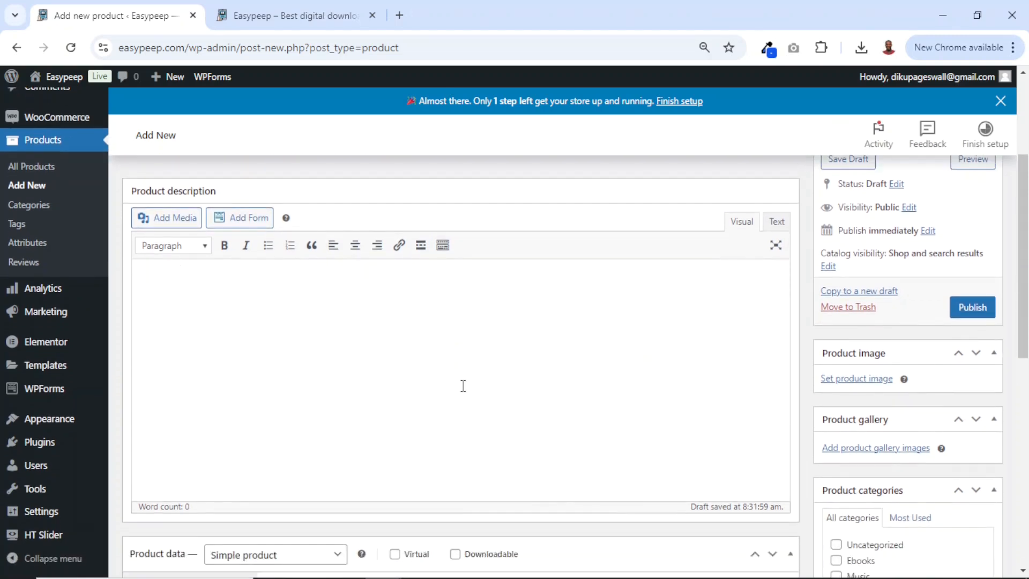
text(In the ever-evolving digital landscape, building a powerful online presence is no longer a luxury—it’s a necessity. For businesses that want to thrive, the ability to connect with consumers across digital platforms has become paramount. Whether you’re a solo entrepreneur just starting out or an established business owner looking to expand, the digital marketplace offers endless opportunities—but only if you know how to navigate it. "Building Your Brand Online: eCommerce Essentials" is your comprehensive guide to mastering the art of eCommerce. In this book, we’ll walk through the steps of creating a strong brand identity, developing a user-friendly online store, and implementing marketing strategies that will help you stand out in today’s competitive marketplace. From SEO and email marketing to social media engagement and paid advertising, this book offers the essential tools to elevate your business and attract loyal customers. We’ll explore actionable strategies for not only starting your eCommerce venture but also scaling it for sustainable success. Whether you’re bootstrapping with limited resources or looking to invest in advanced tools, the principles in this book will help you take your business to the next level. Most importantly, this book is about future-proofing your brand. As trends like mobile commerce, influencer marketing, and artificial intelligence reshape the way consumers interact with businesses, we’ll dive into how you can stay ahead of the curve, adapt to changing markets, and build a brand that lasts. If you’re ready to unlock the full potential of your business in the digital age, let’s begin this exciting journey together. Welcome to the future of eCommerce.)
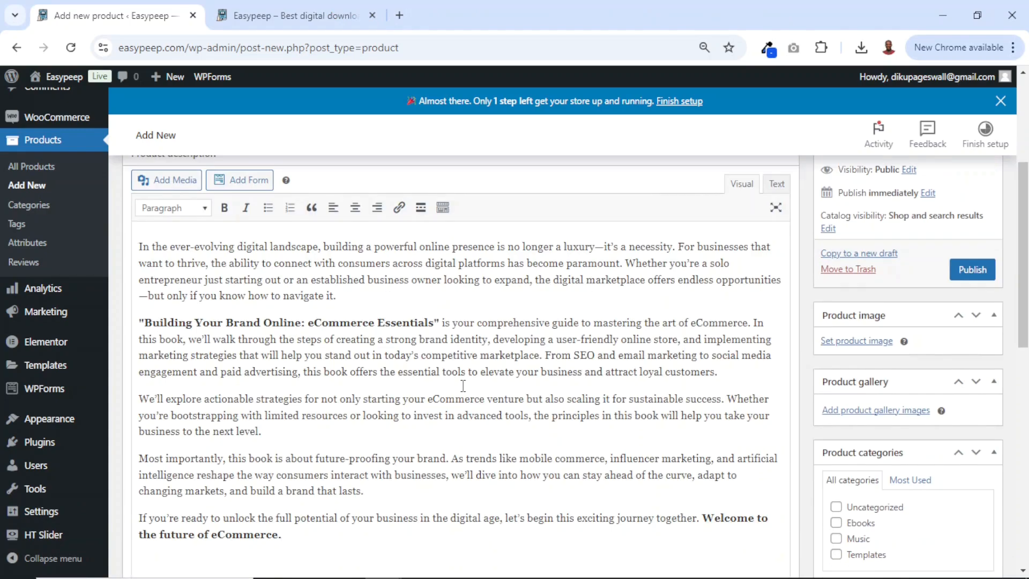
scroll(463, 386, down, 8)
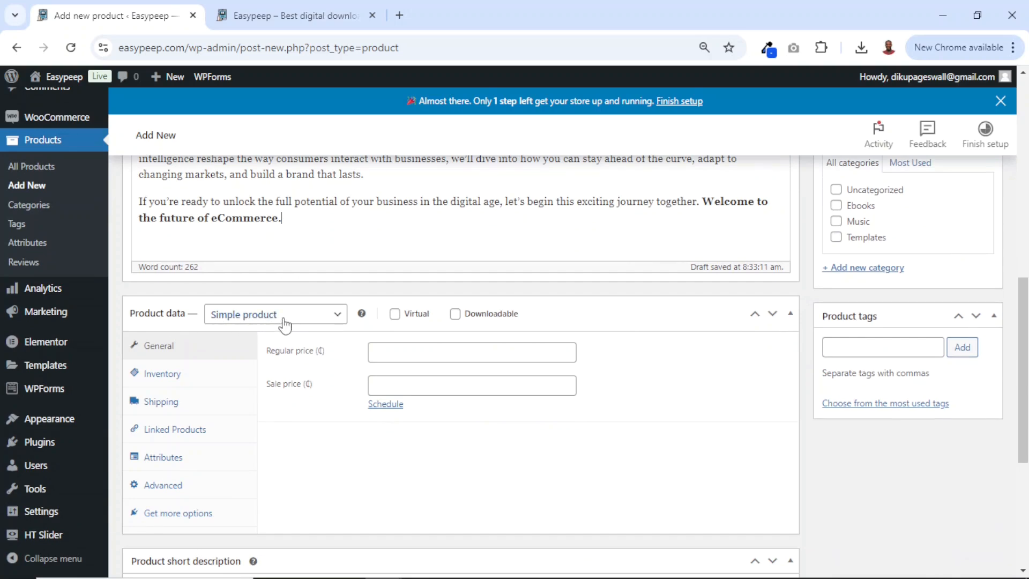
Mark the product as Virtual and Downloadable and set its regular price to 49.99.
click(395, 314)
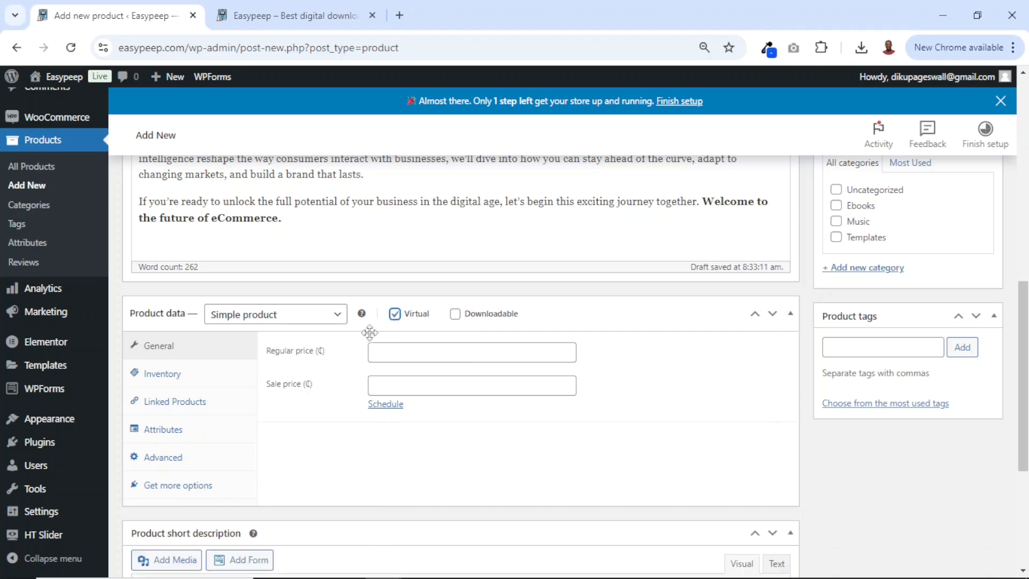
click(455, 315)
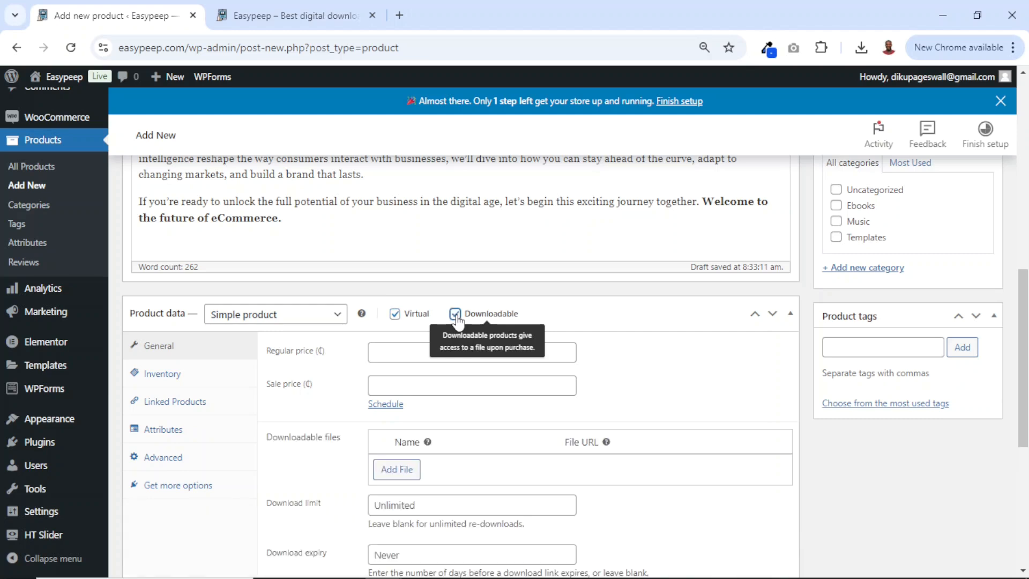
click(391, 353)
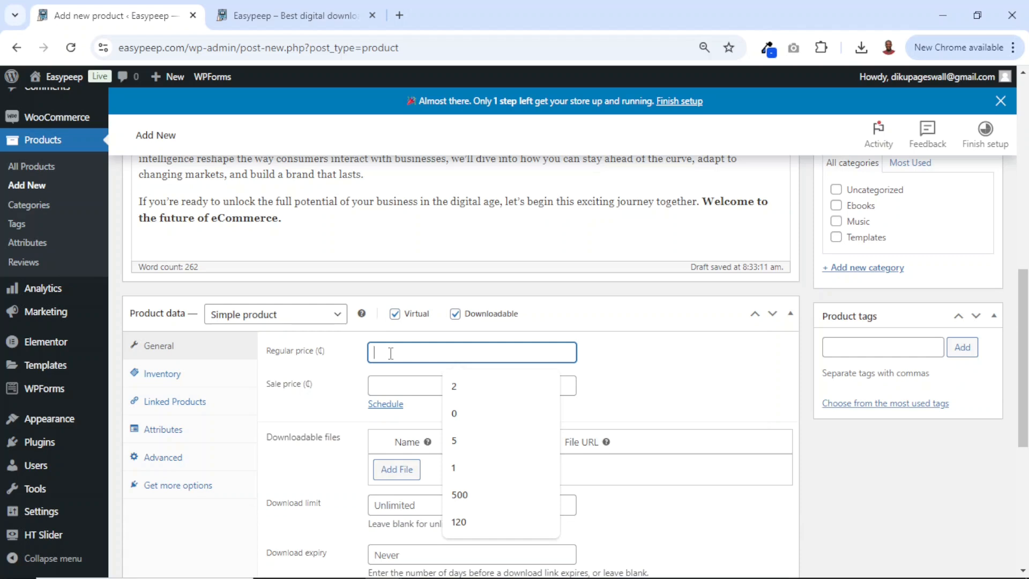
text(49.99)
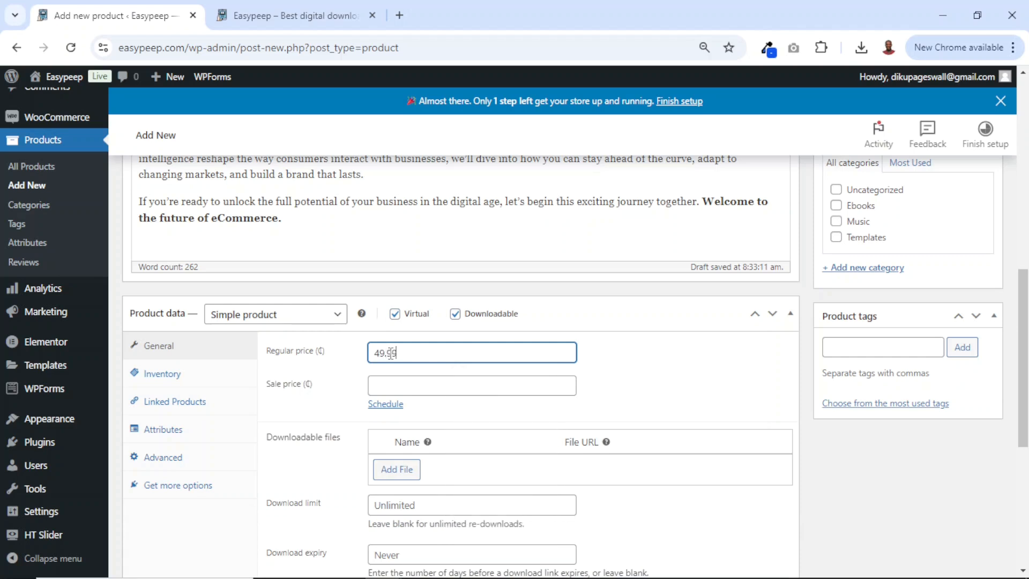
click(392, 387)
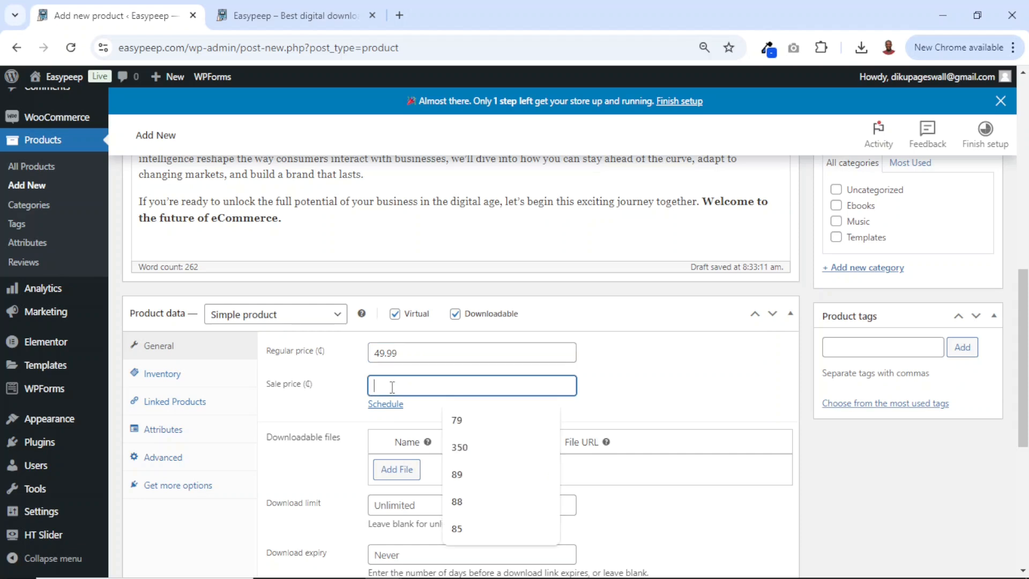
click(427, 352)
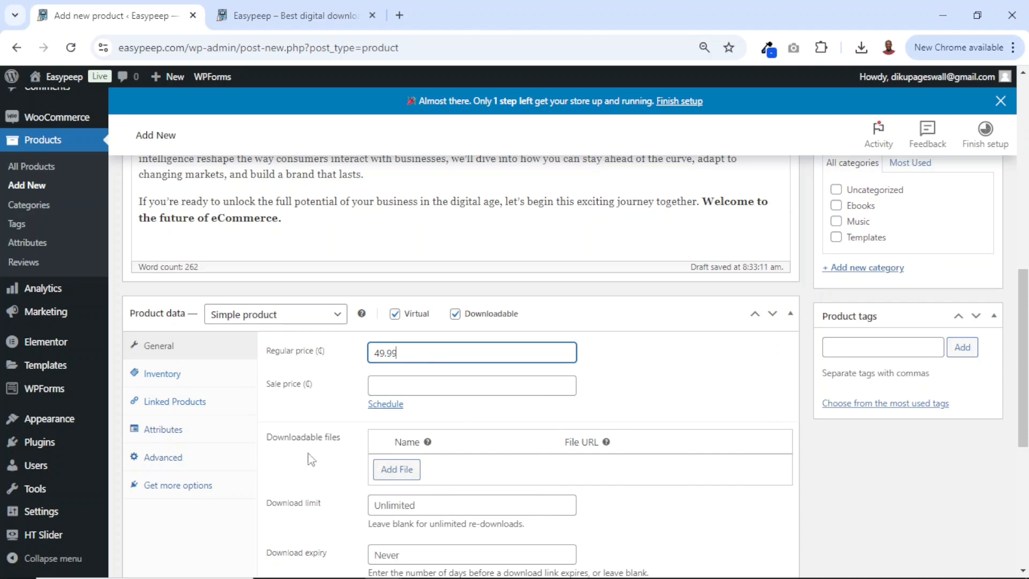
Add a downloadable file entry and name it "Building Your Brand Online", copied from the product title.
click(399, 472)
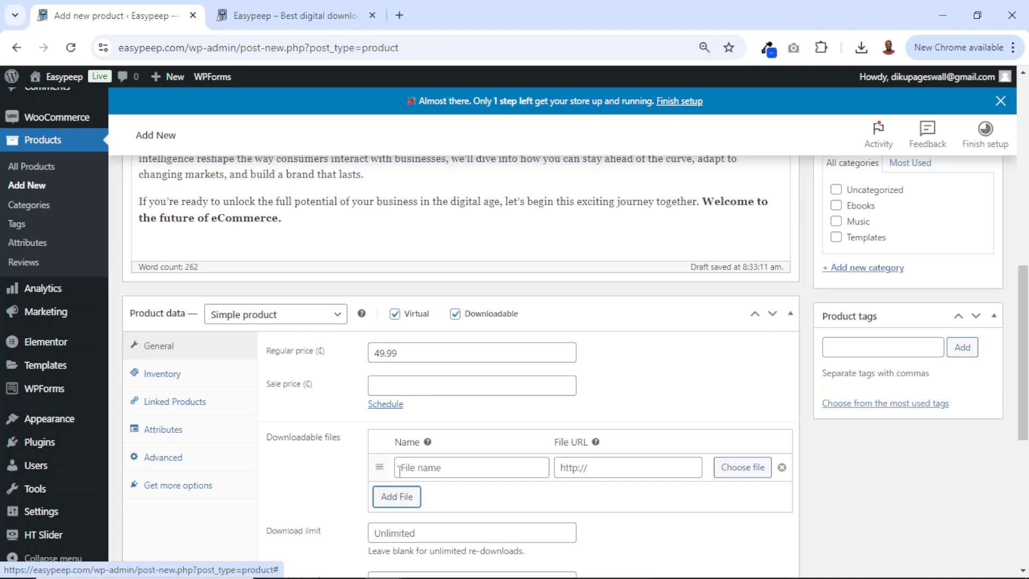
click(441, 469)
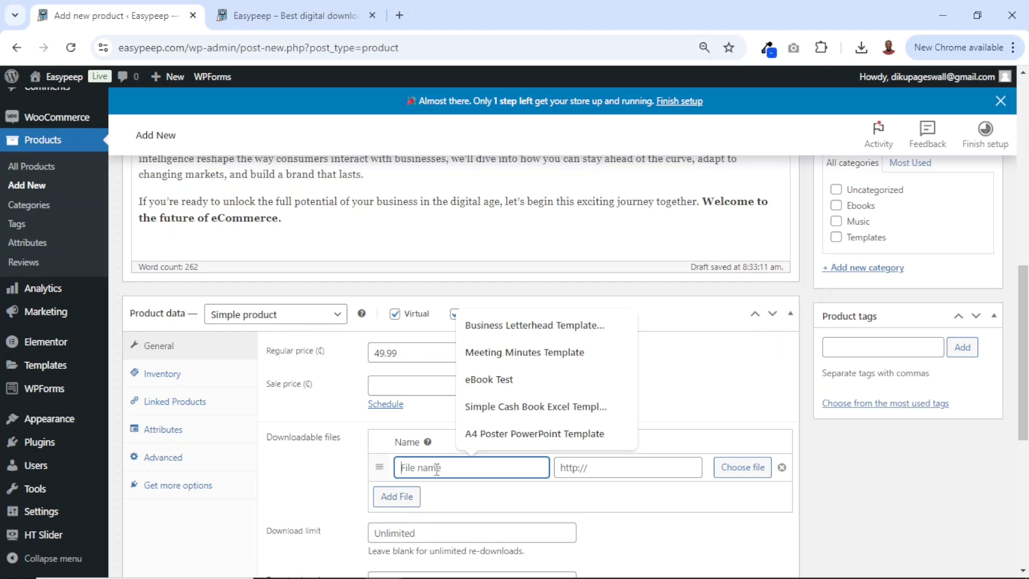
scroll(428, 466, up, 12)
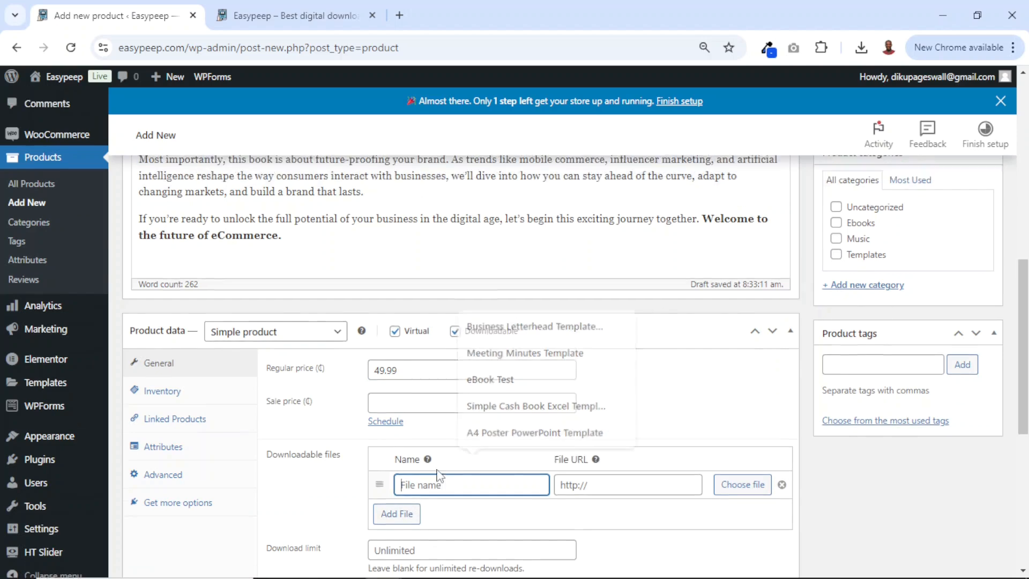
drag(306, 323, 77, 335)
key(ctrl+c)
scroll(431, 533, down, 10)
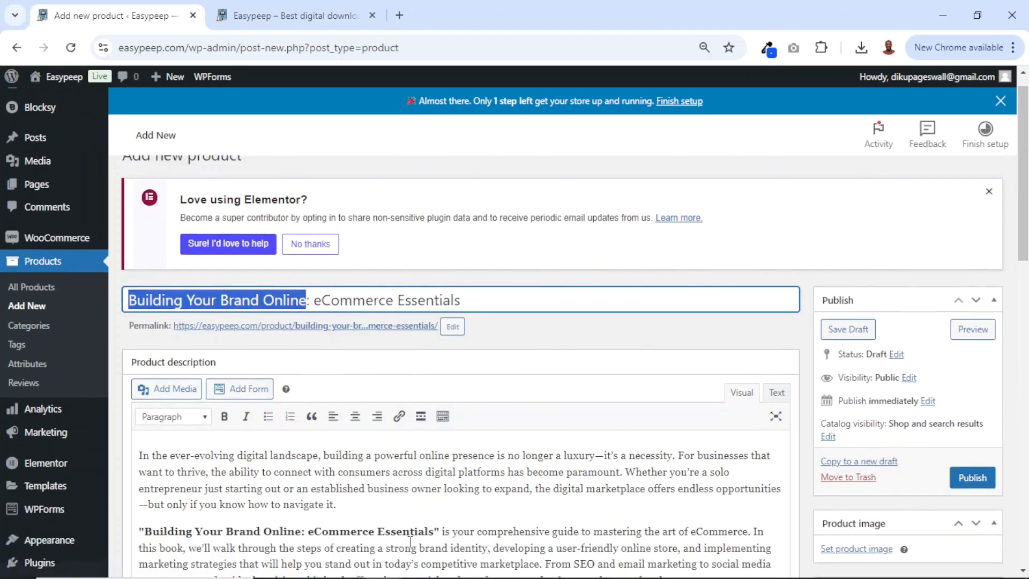
click(436, 482)
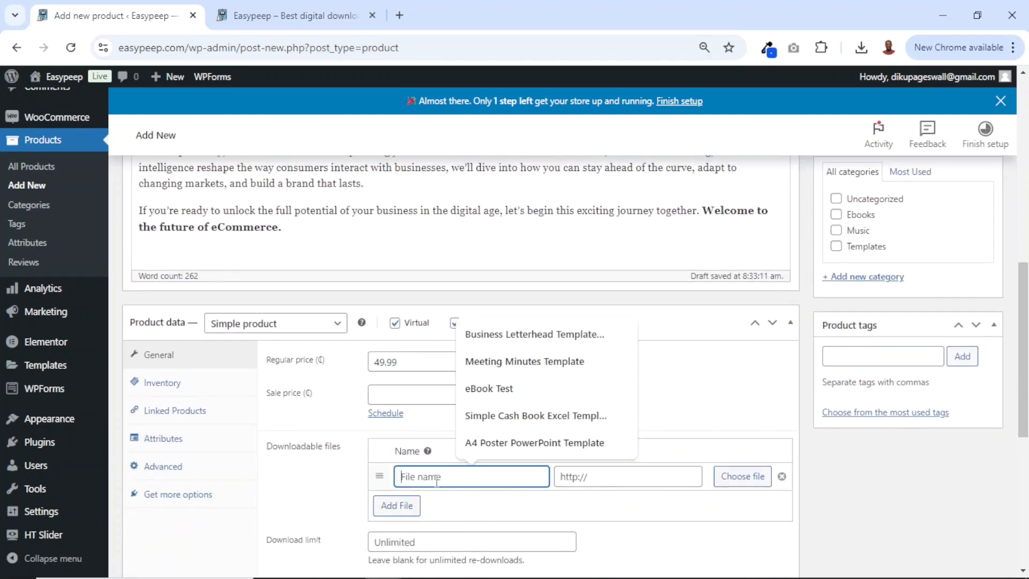
key(ctrl+v)
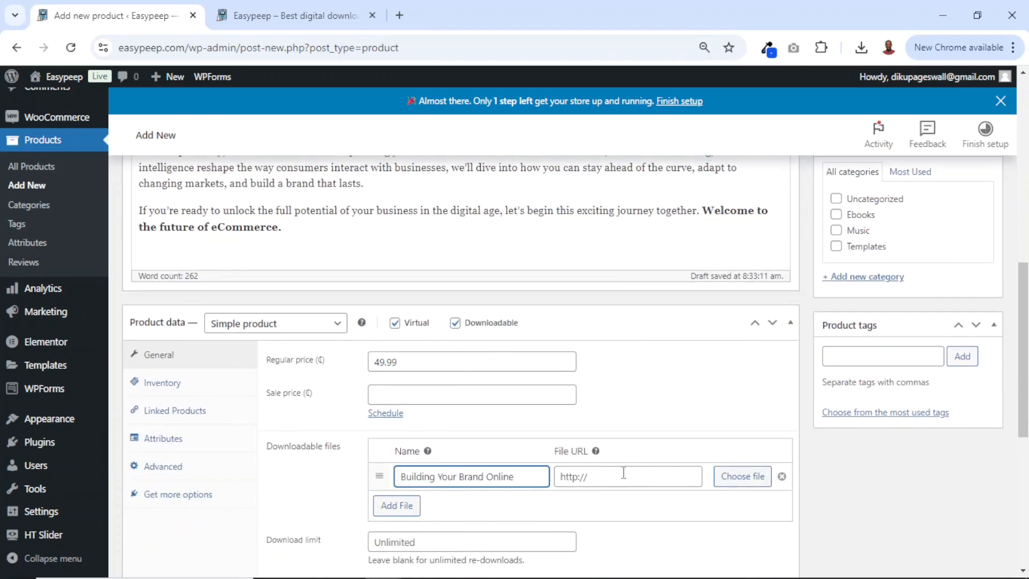
Upload the building-your-brand-online-ecommerce-essentials PDF from the book covers folder and insert it as the download file URL.
click(746, 482)
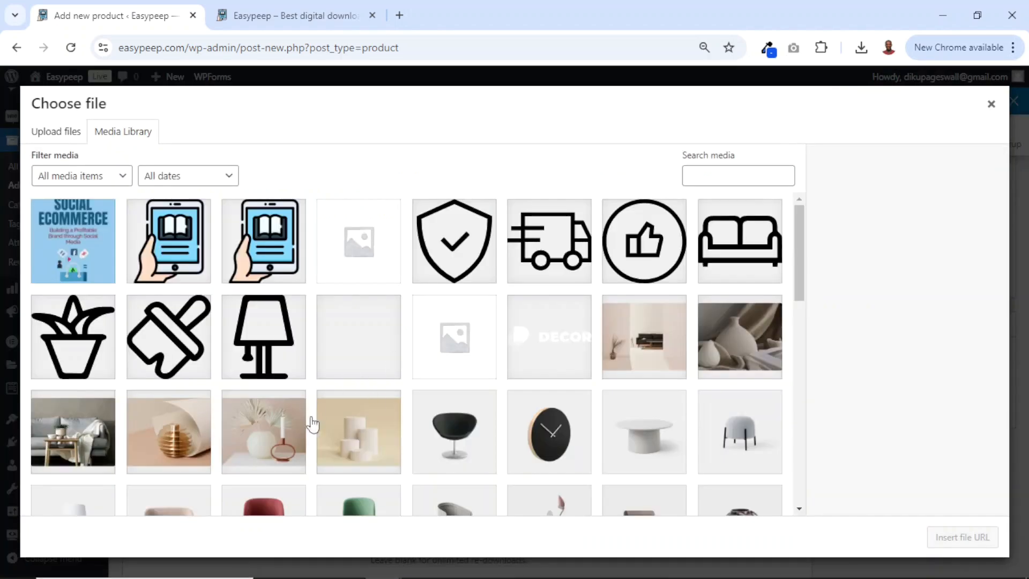
click(349, 567)
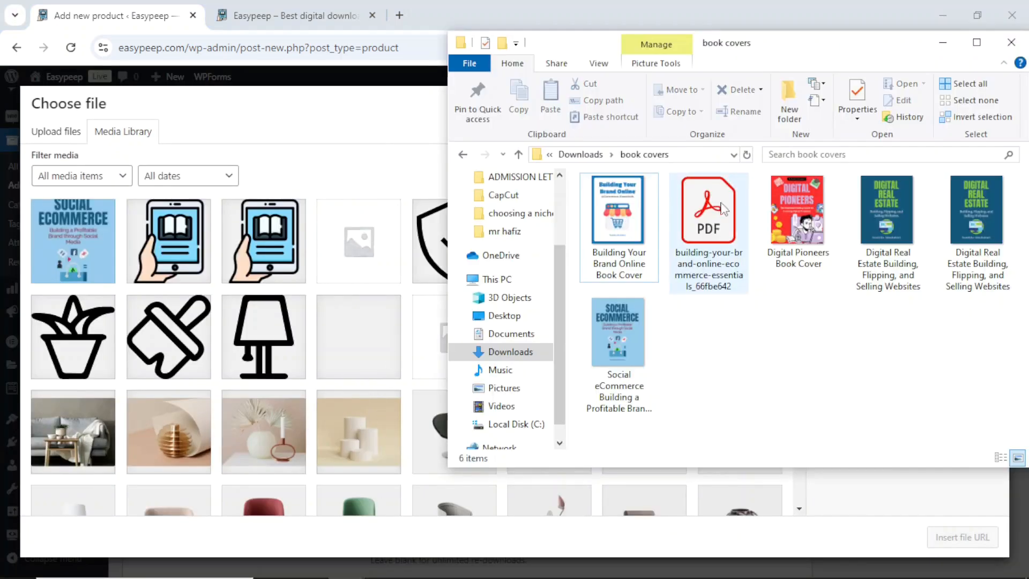
drag(709, 225, 278, 355)
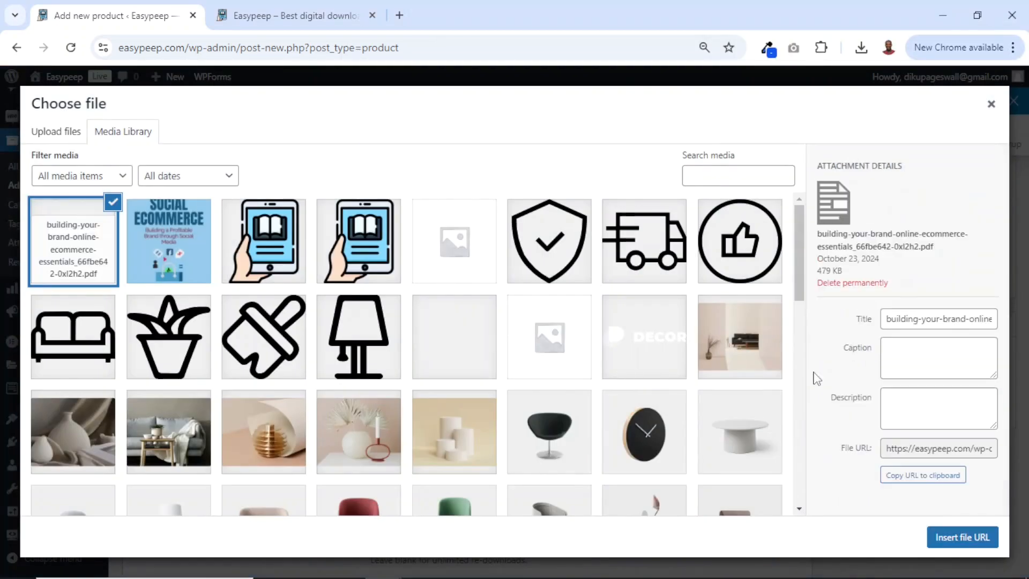
click(960, 539)
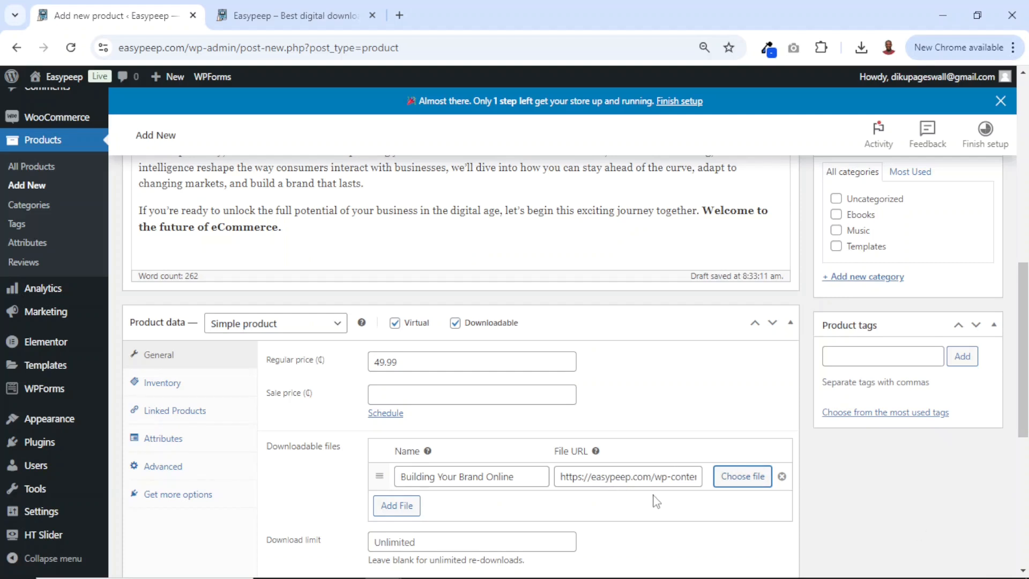
scroll(656, 501, down, 2)
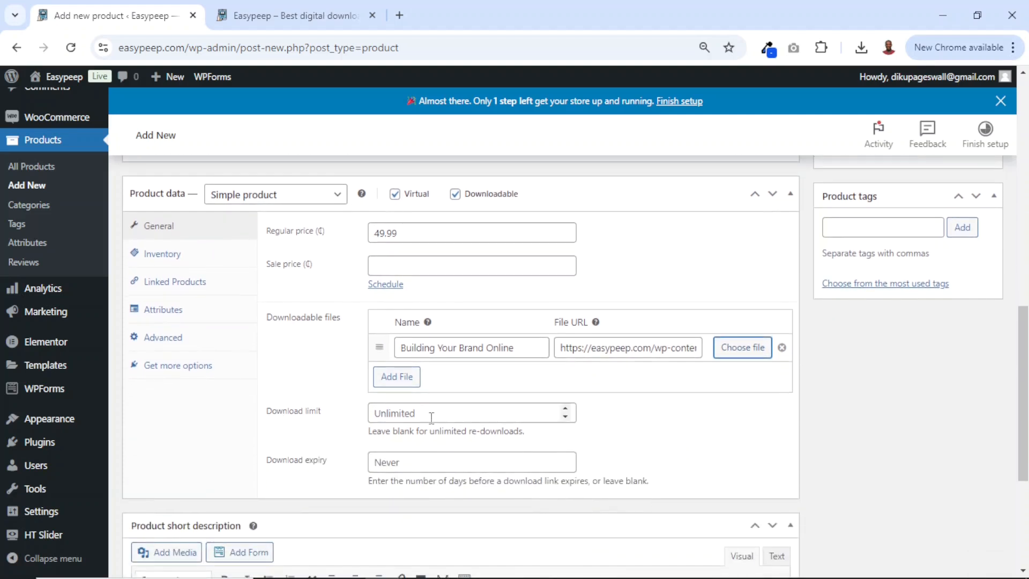
click(449, 415)
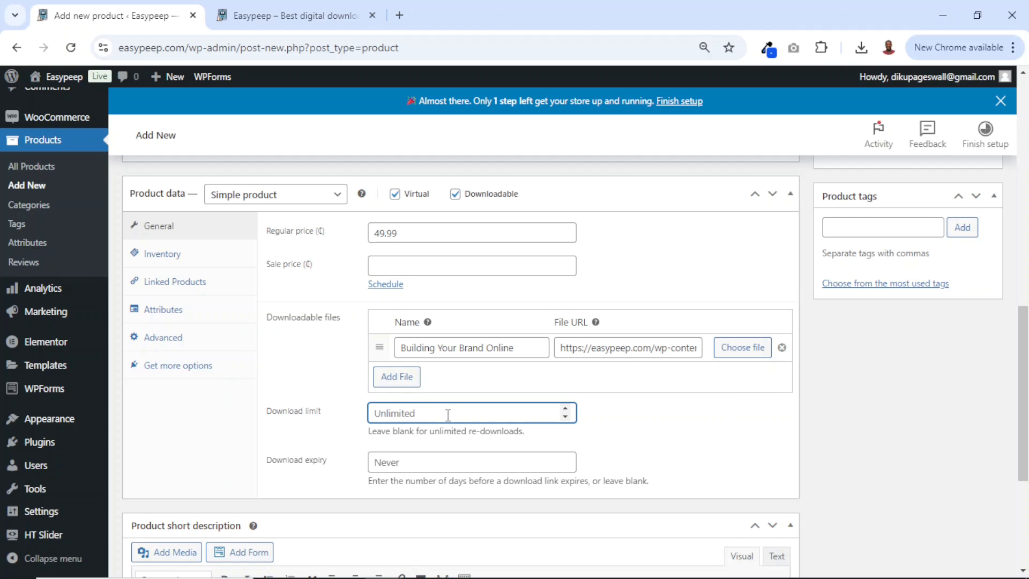
text(2)
key(BackSpace)
scroll(390, 464, down, 4)
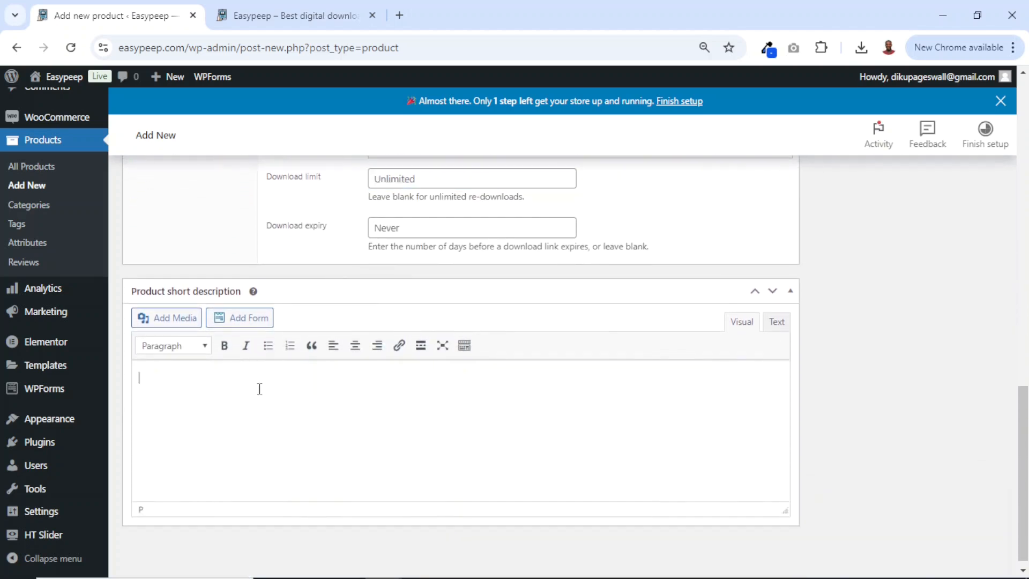
Copy the description's opening sentence into the product short description.
scroll(259, 389, up, 15)
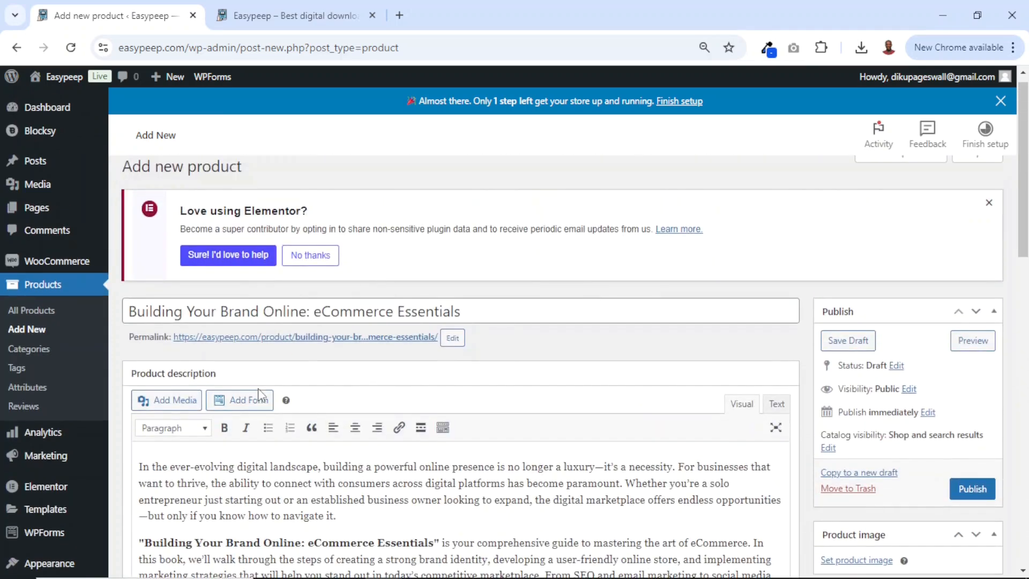
scroll(326, 482, down, 1)
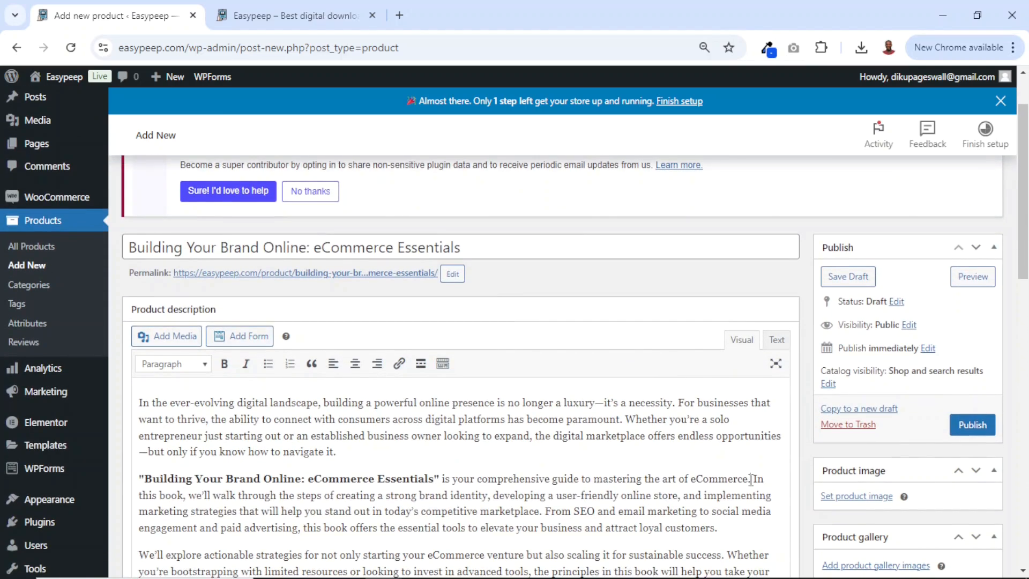
drag(751, 479, 141, 478)
key(ctrl+c)
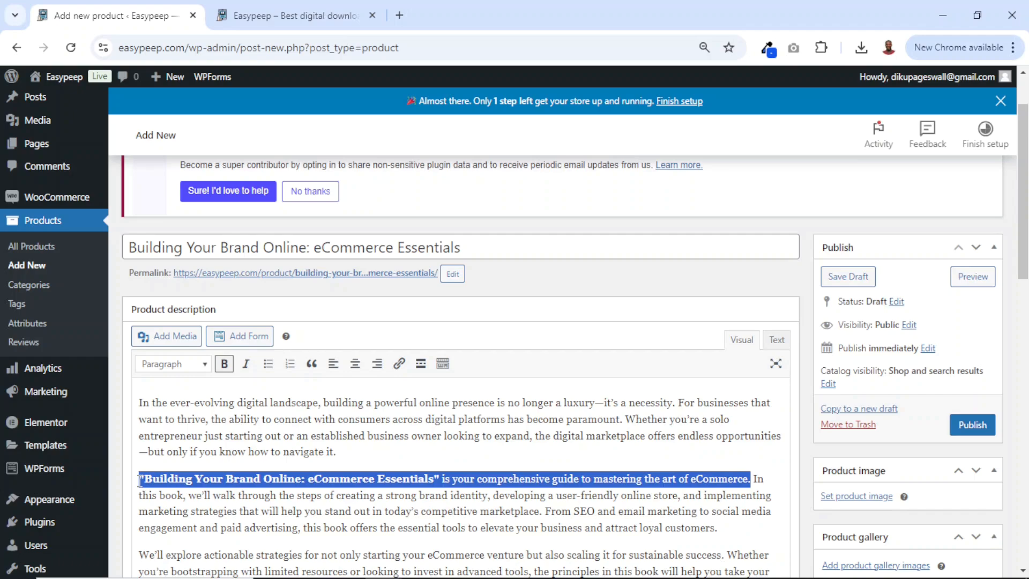
scroll(140, 481, down, 12)
click(212, 435)
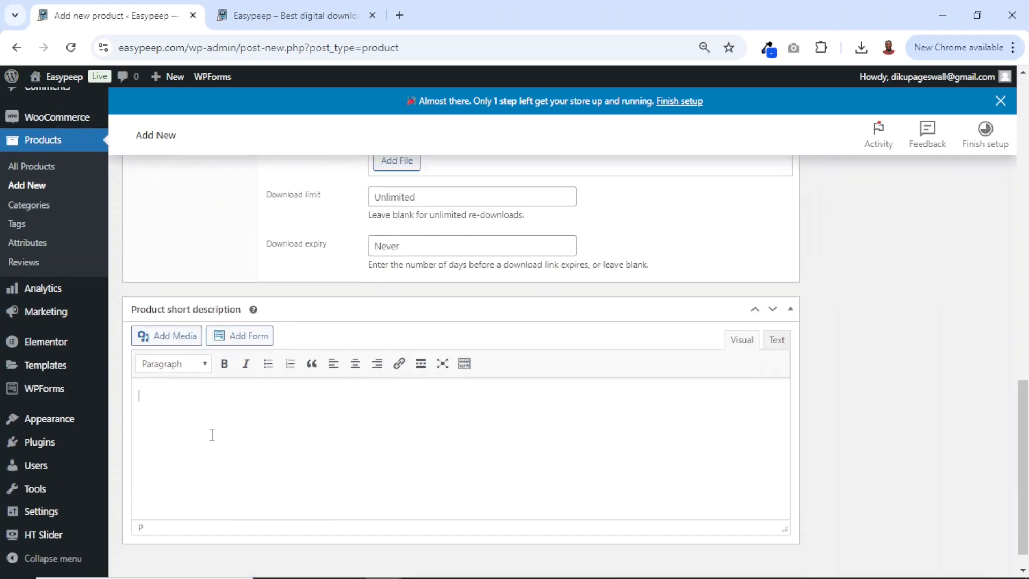
key(ctrl+v)
scroll(734, 481, up, 10)
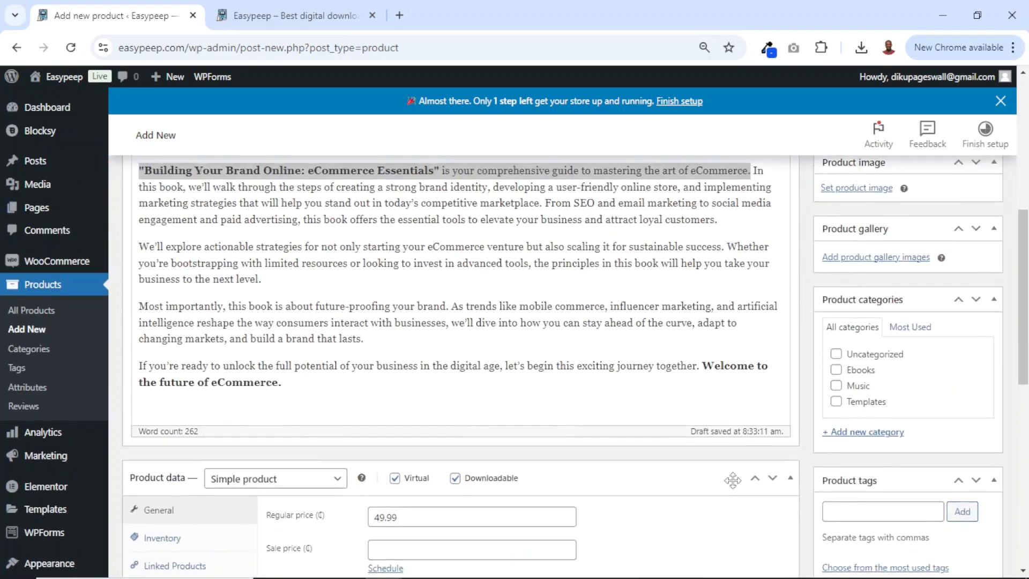
Upload the Building Your Brand Online Book Cover image from the book covers folder into the product image media library.
scroll(734, 481, down, 1)
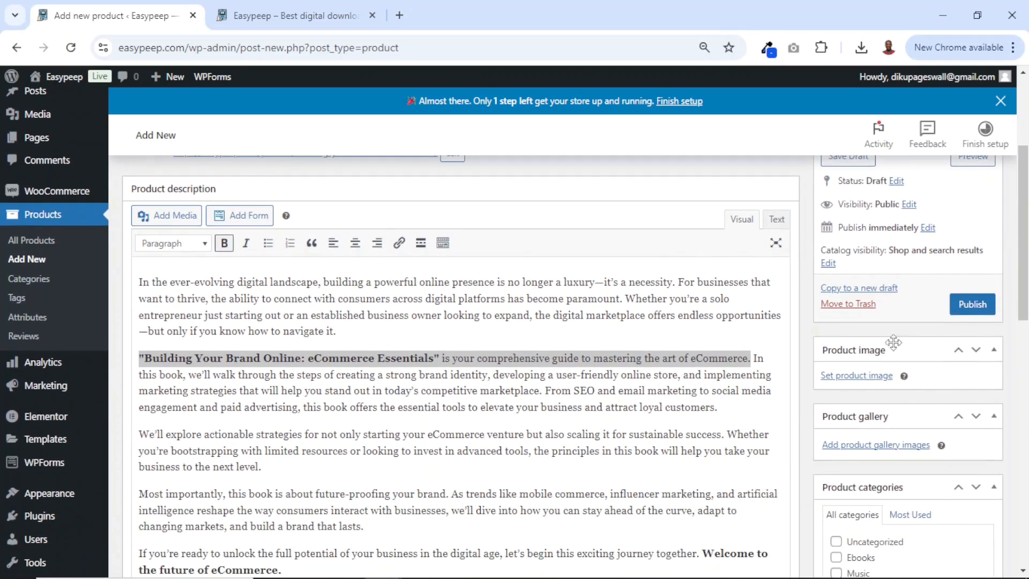
click(846, 380)
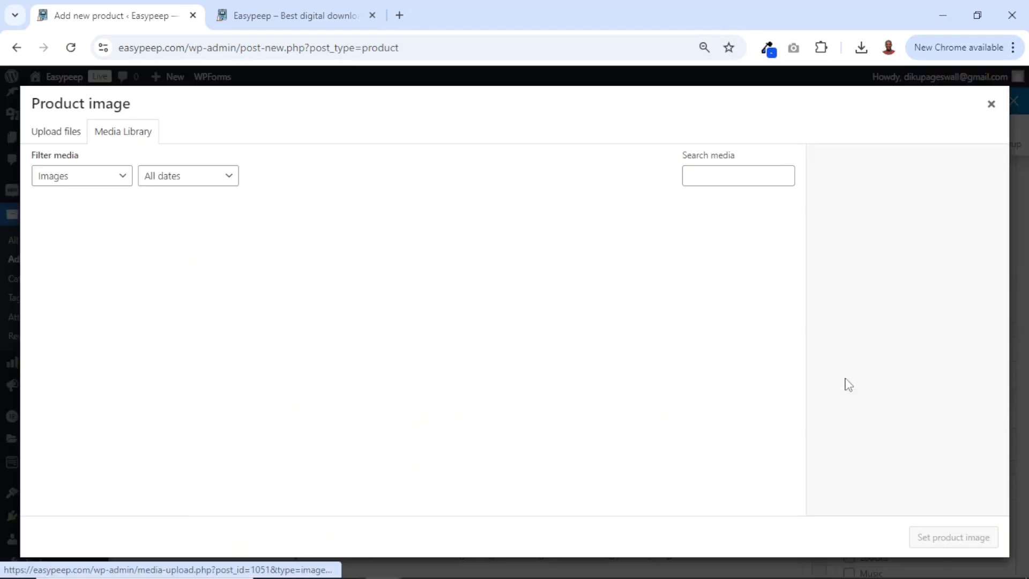
key(alt+Tab)
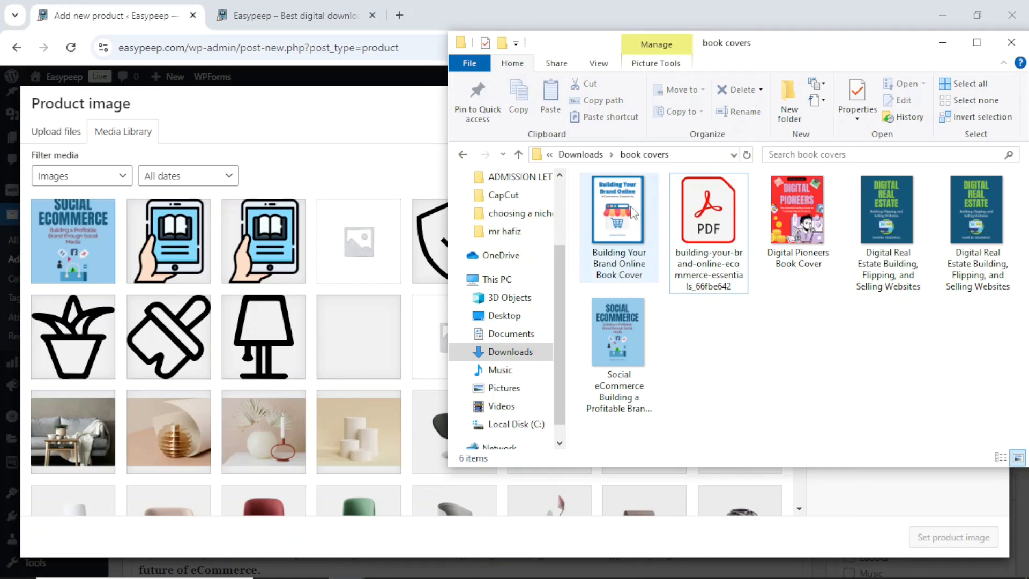
click(621, 231)
drag(284, 317, 295, 332)
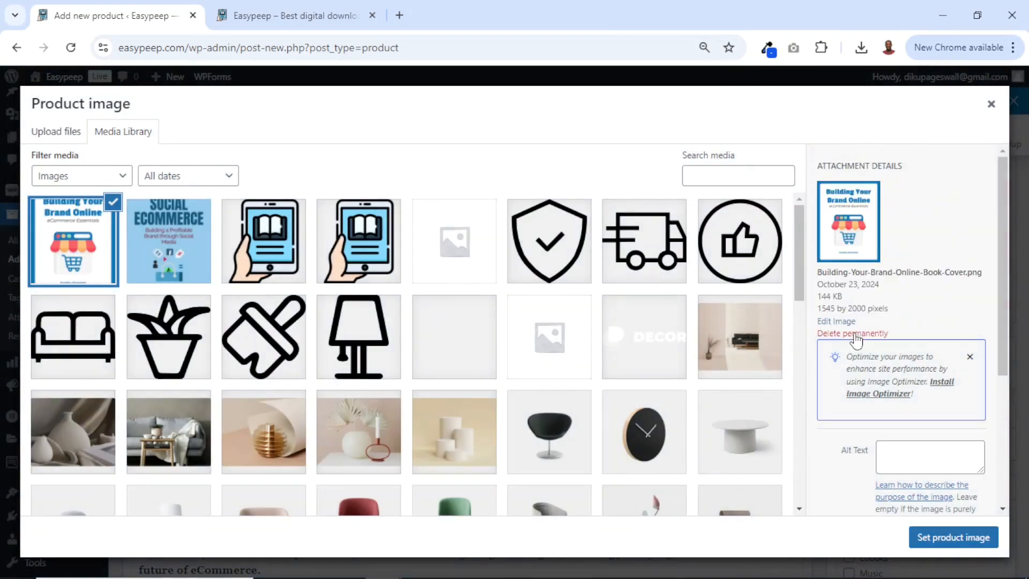
Fill the image's alt text, title, caption and description with the product title, then set it as the product image.
scroll(856, 340, down, 4)
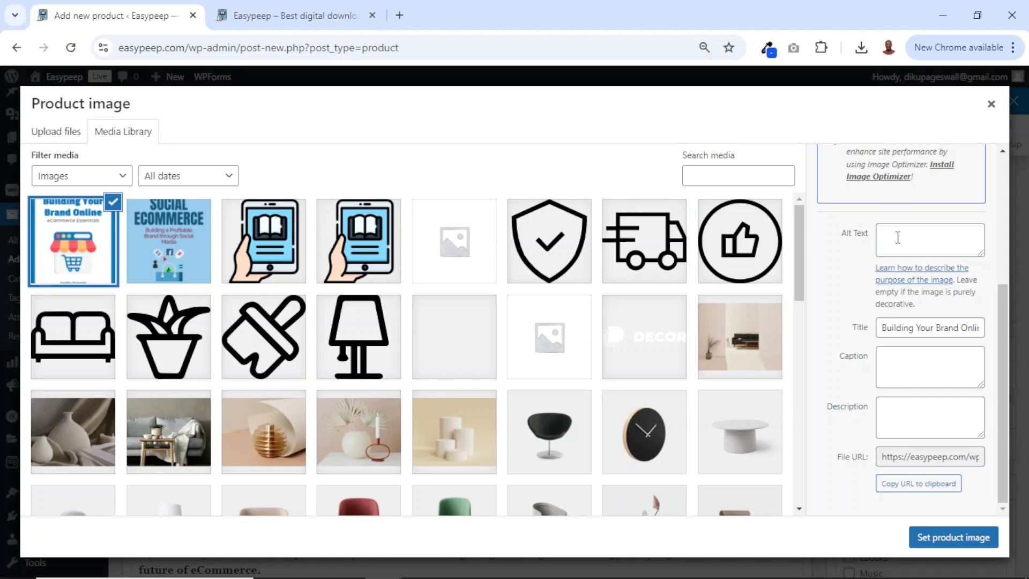
click(900, 239)
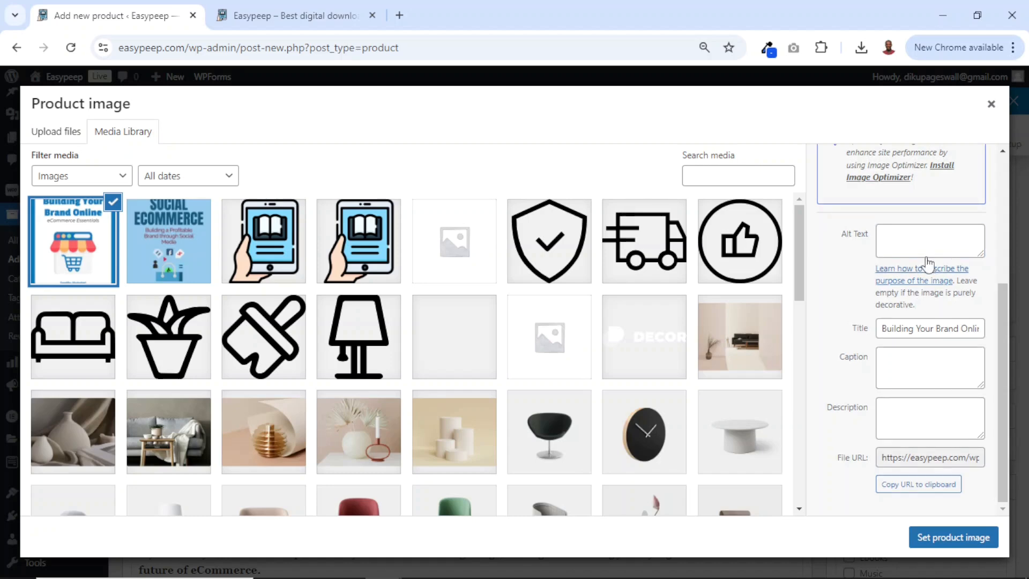
text(Building Your Brand Online: eCommerce Essentials)
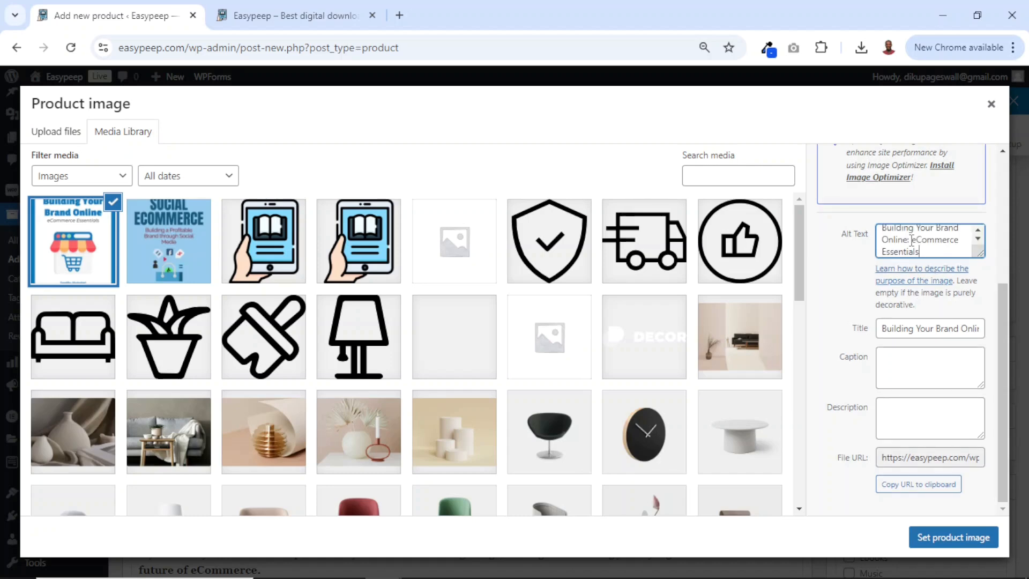
triple_click(917, 331)
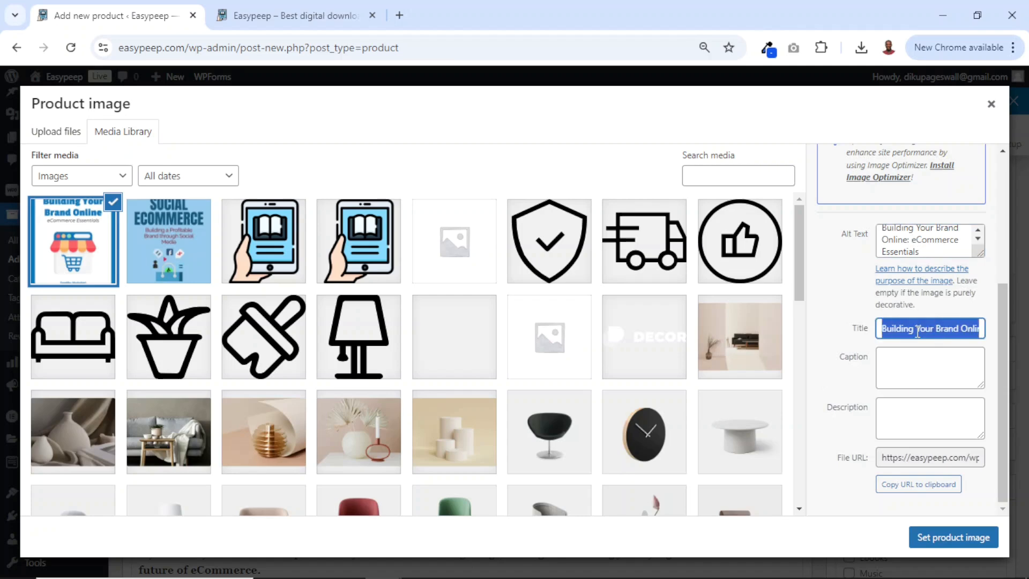
text(Building Your Brand Online: eCommerce Essentials)
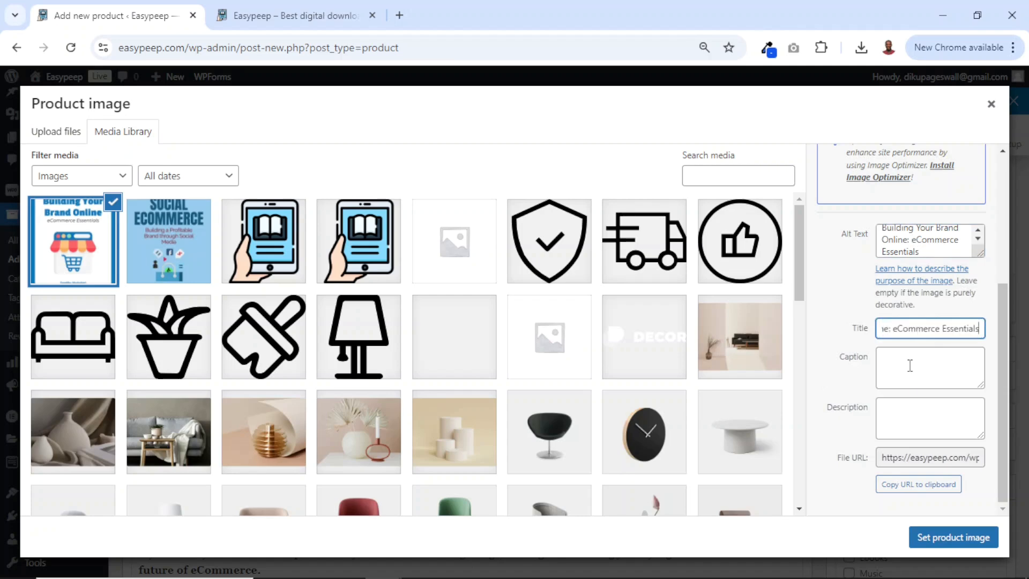
click(909, 366)
text(Building Your Brand Online: eCommerce Essentials)
key(Tab)
text(Building Your Brand Online: eCommerce Essentials)
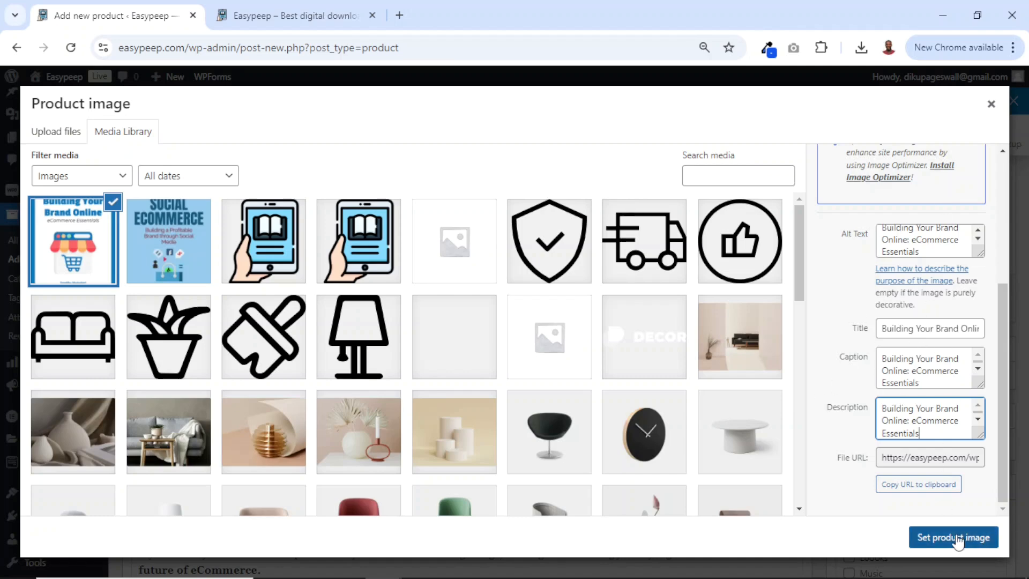
click(956, 538)
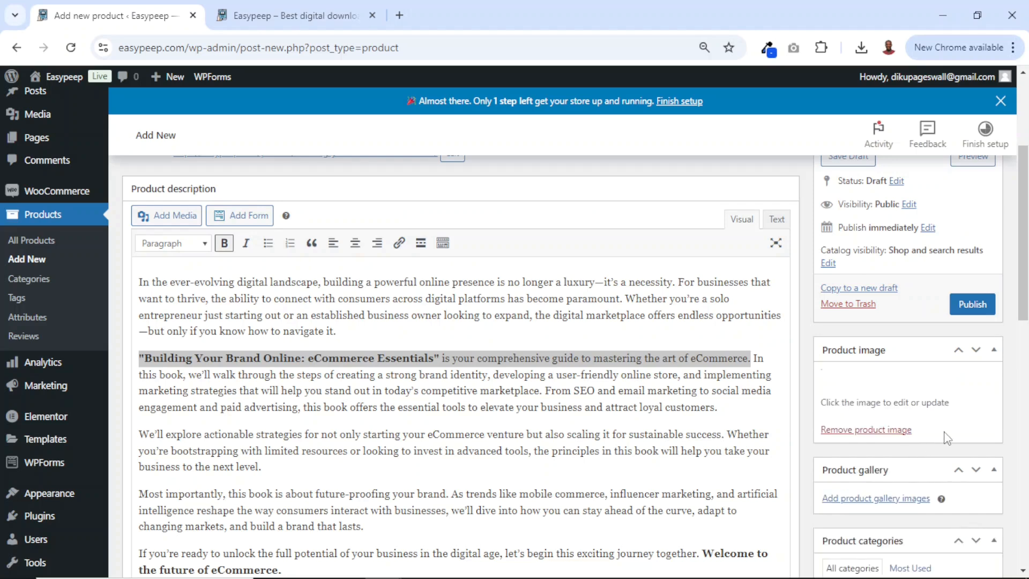
Assign the product to the Ebooks category.
scroll(946, 440, down, 2)
scroll(946, 440, down, 6)
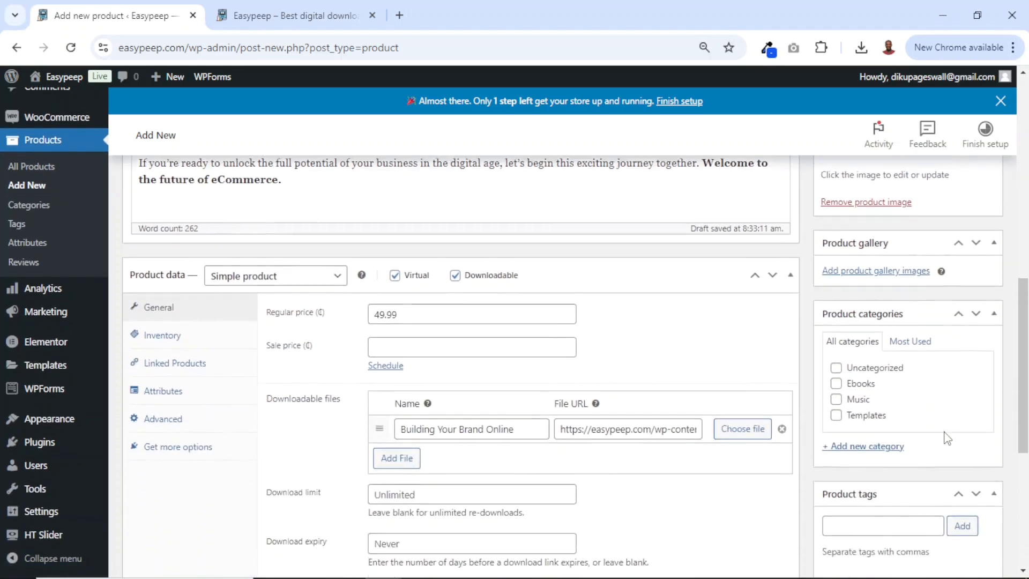
scroll(884, 252, up, 3)
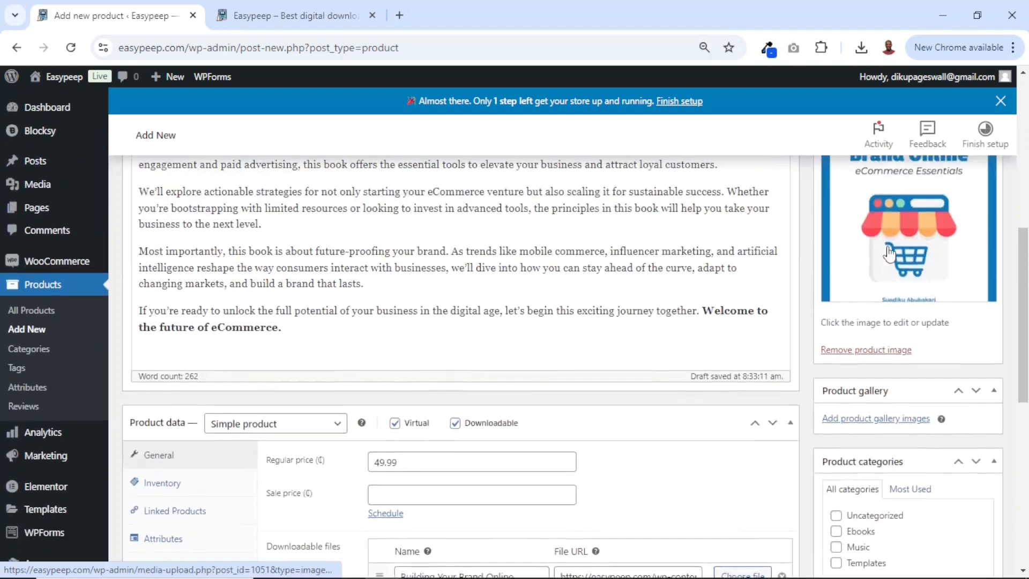
scroll(858, 301, down, 2)
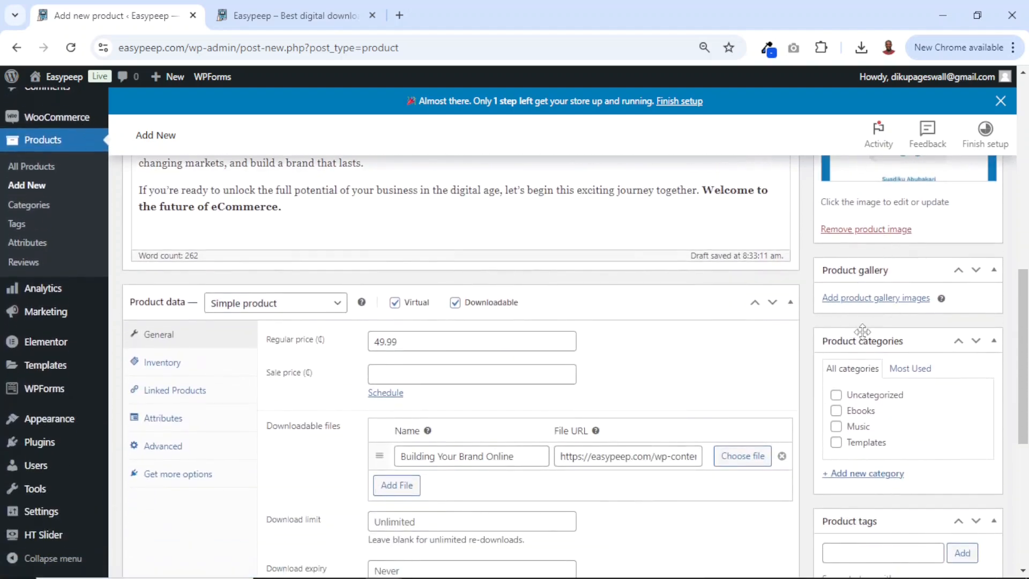
scroll(862, 331, down, 2)
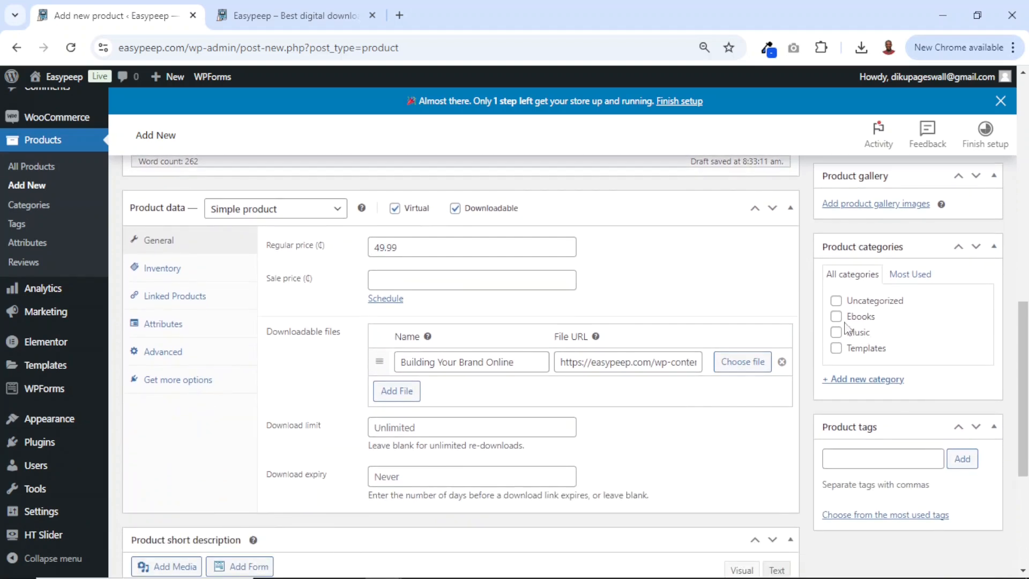
scroll(838, 326, down, 1)
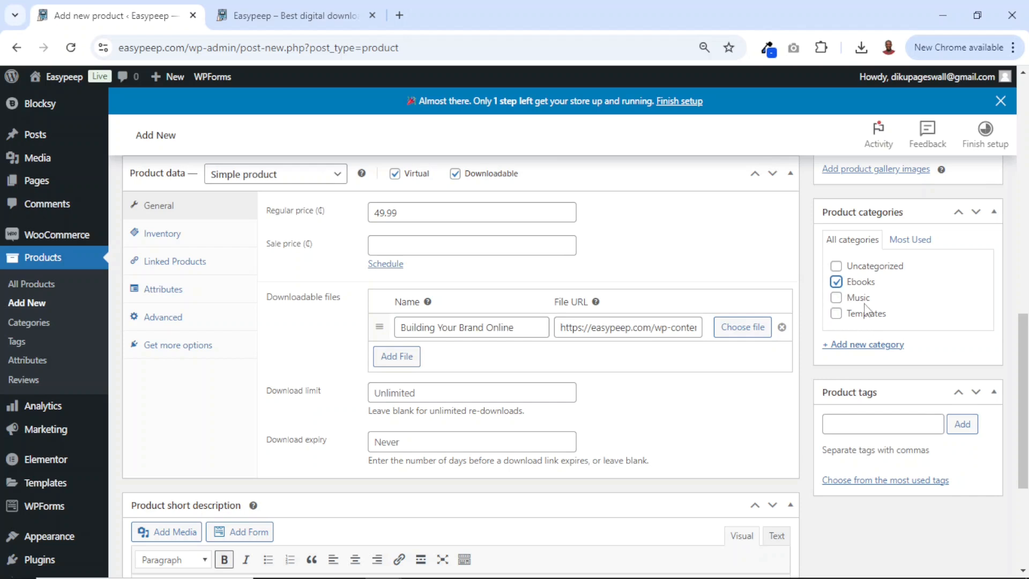
Add the product tags eCommerce and Online Business.
scroll(864, 310, down, 2)
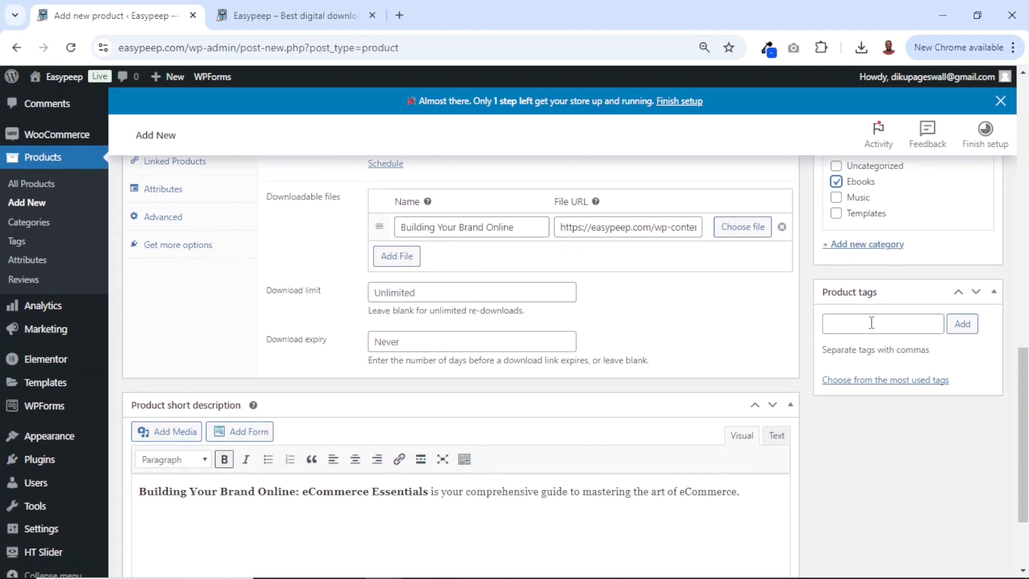
click(871, 323)
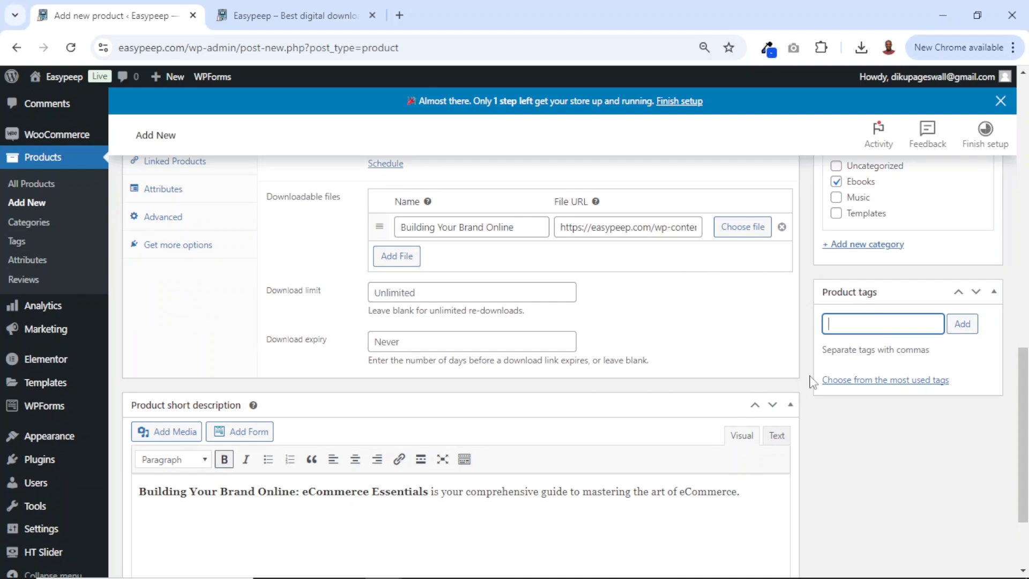
text(eCommerce)
key(Return)
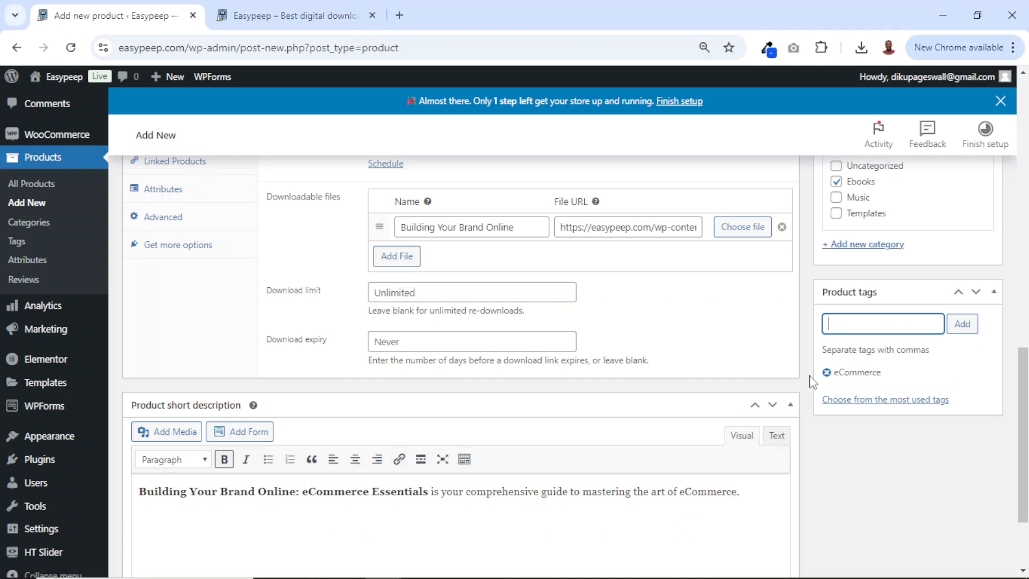
text(Online Business)
key(Return)
Publish the product.
scroll(954, 441, down, 2)
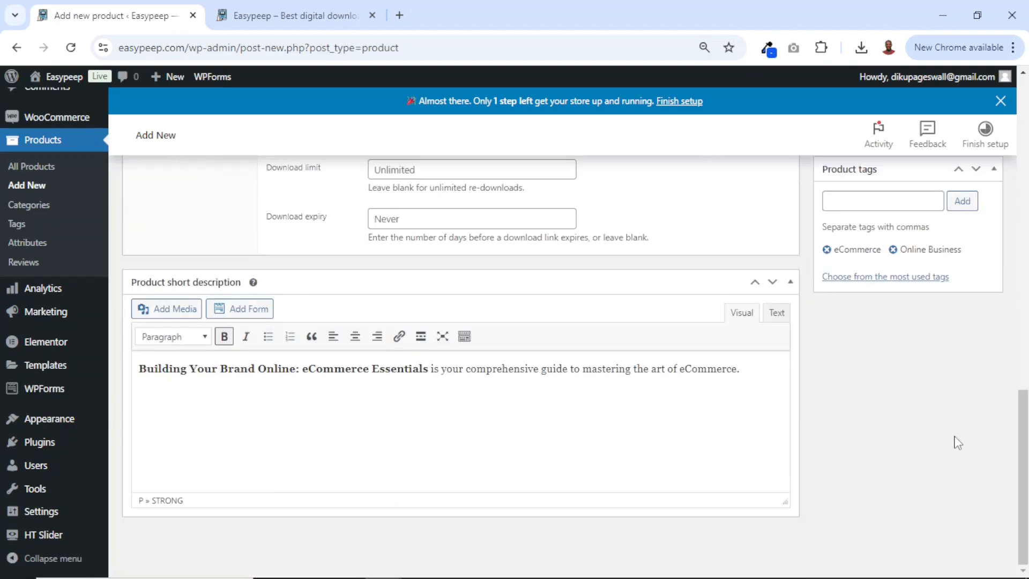
scroll(955, 436, up, 15)
click(969, 382)
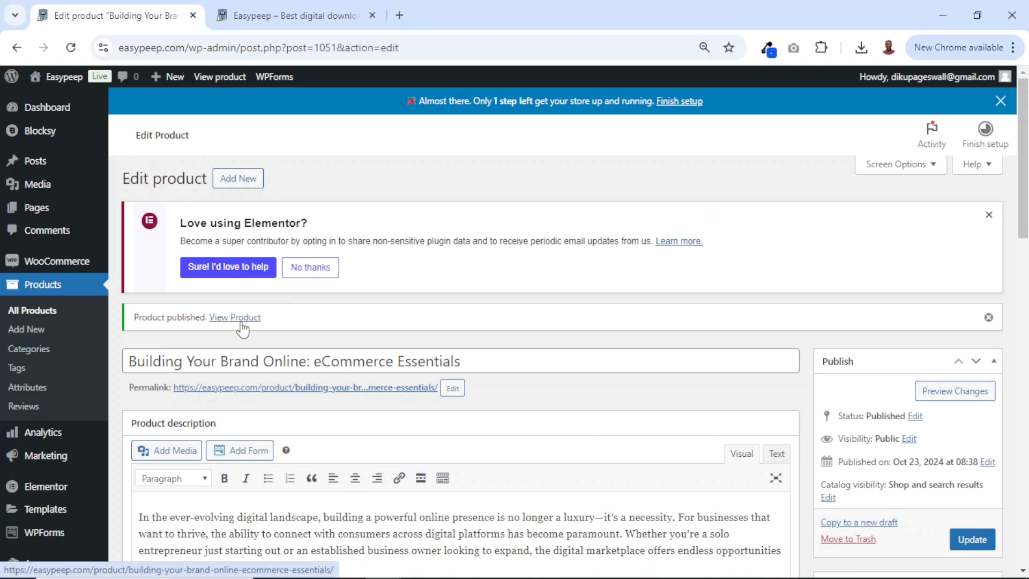
Open the published product page in a new tab and review its image, price, description, category and tags.
right_click(234, 322)
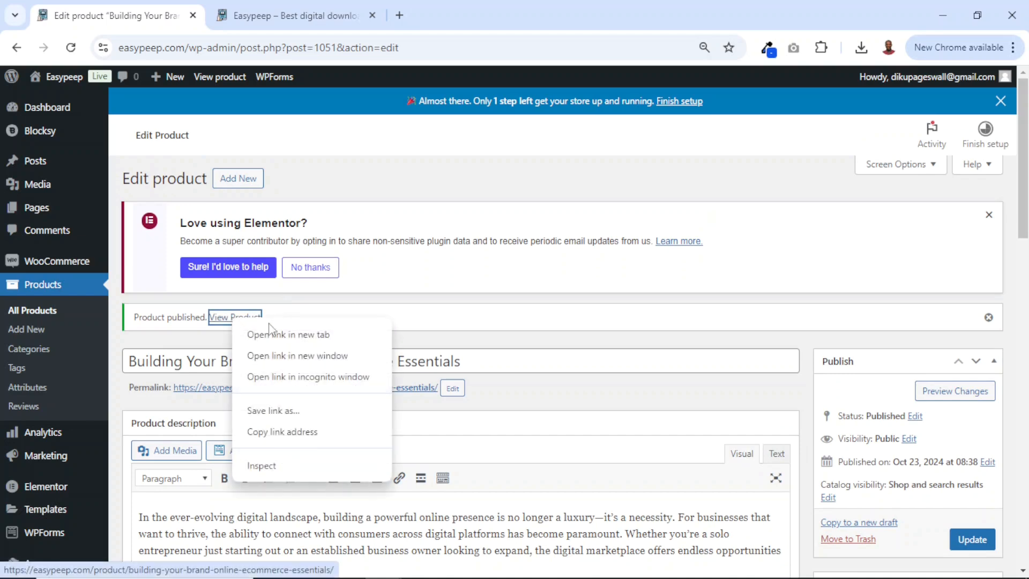
click(283, 333)
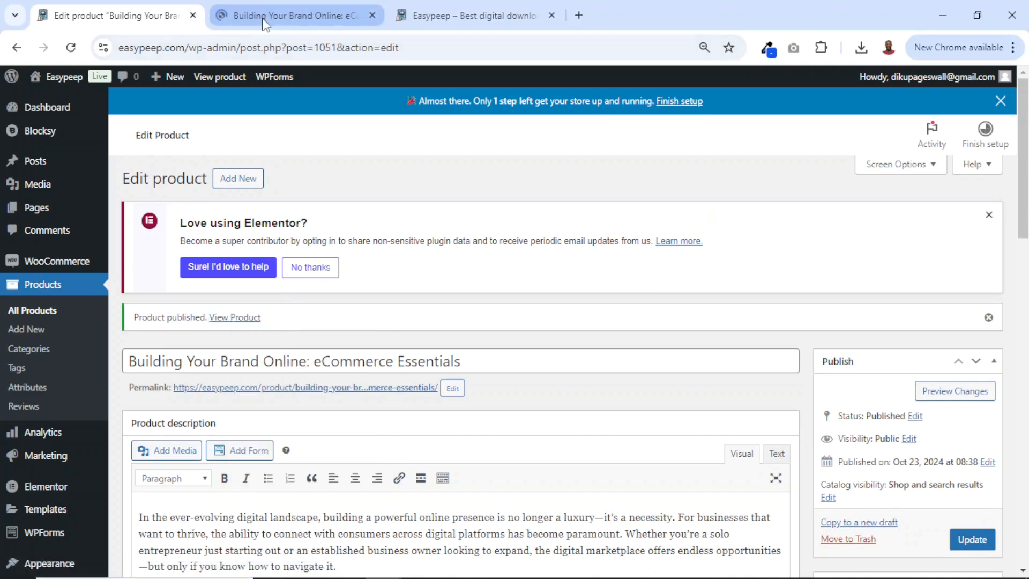
click(290, 15)
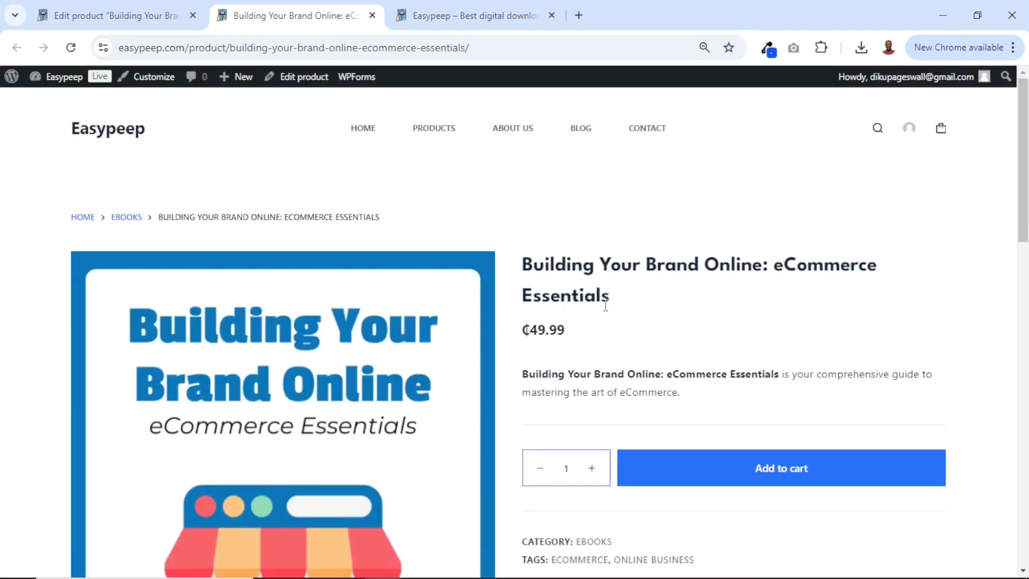
scroll(605, 306, down, 8)
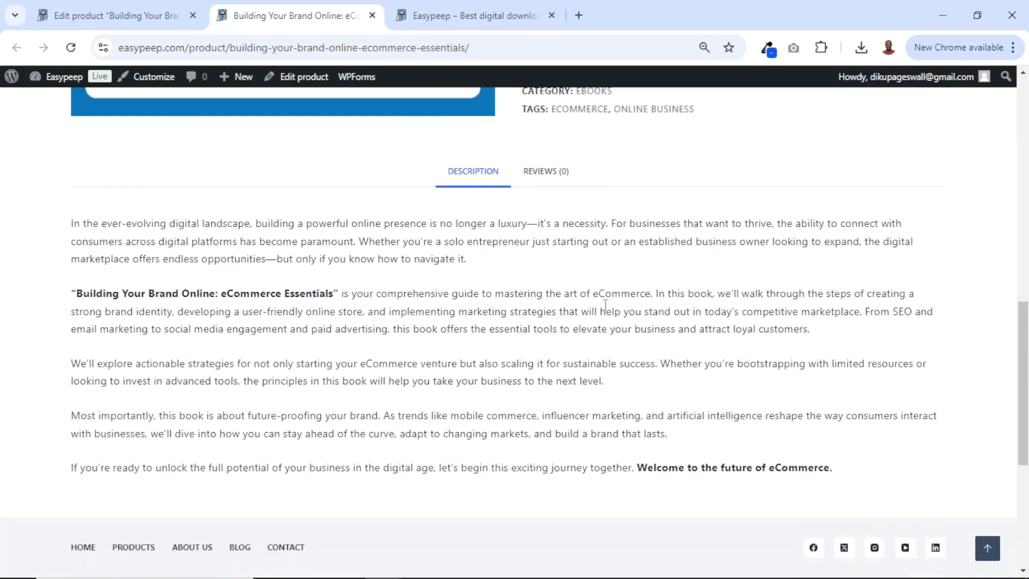
scroll(605, 306, down, 5)
scroll(604, 309, up, 10)
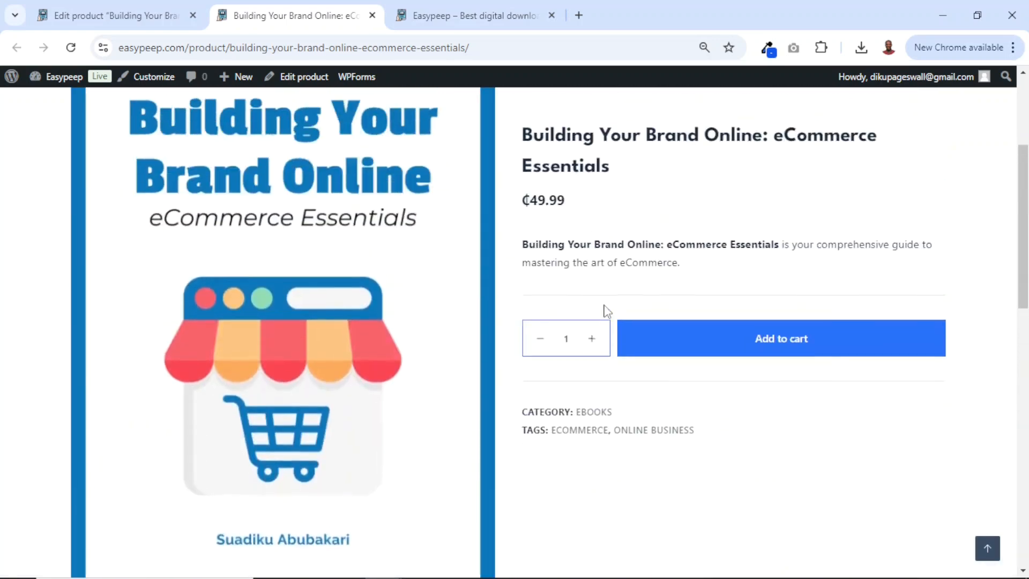
scroll(607, 311, up, 3)
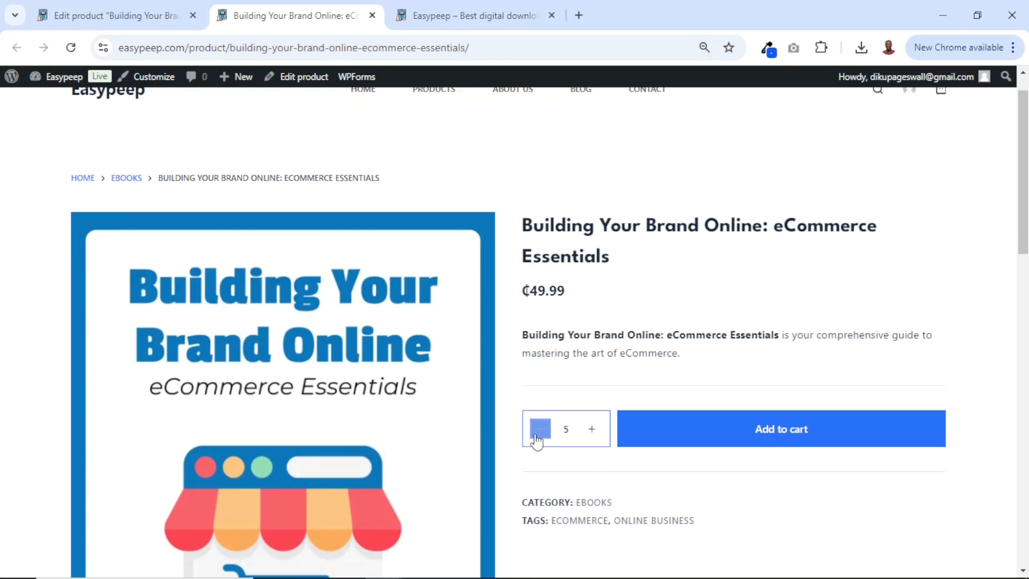
double_click(567, 429)
click(74, 9)
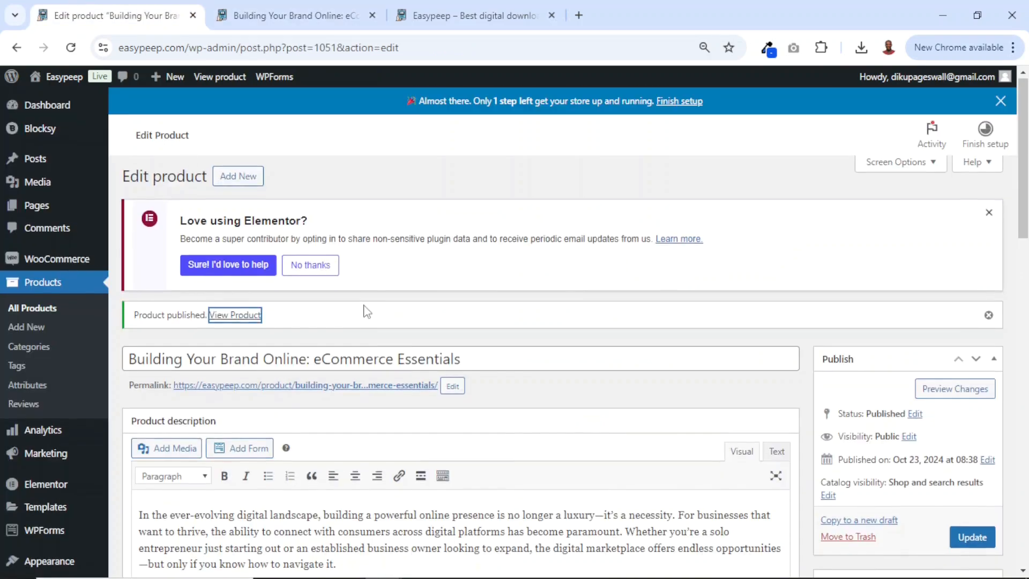
Limit purchases to one item per order in the inventory settings and update the product.
scroll(363, 311, down, 12)
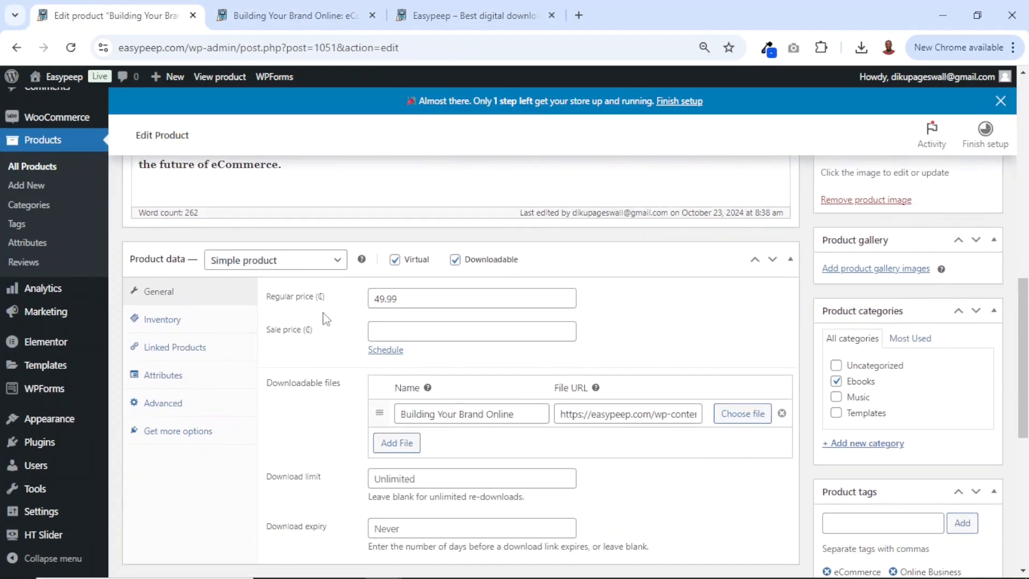
click(164, 321)
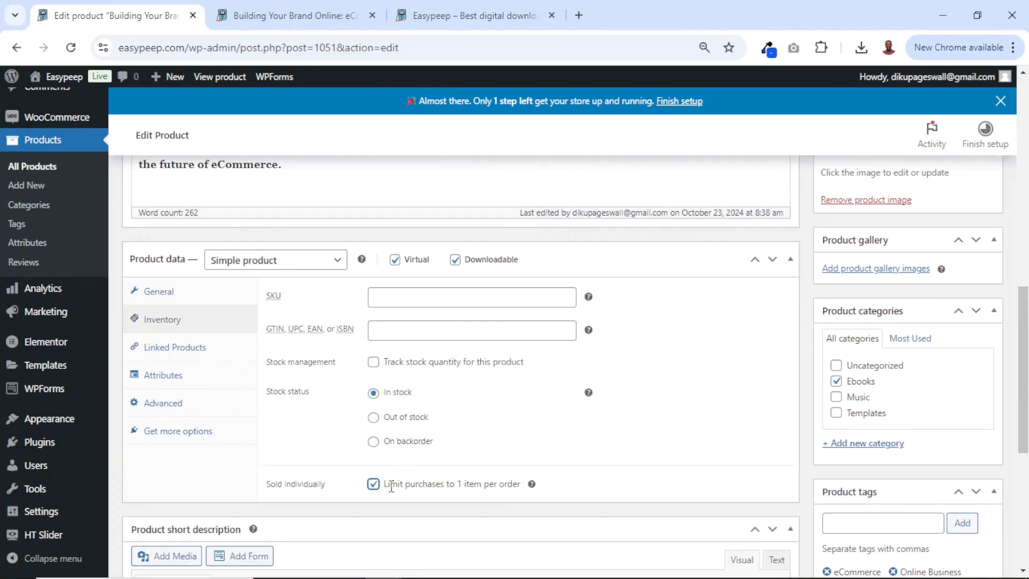
scroll(728, 379, up, 7)
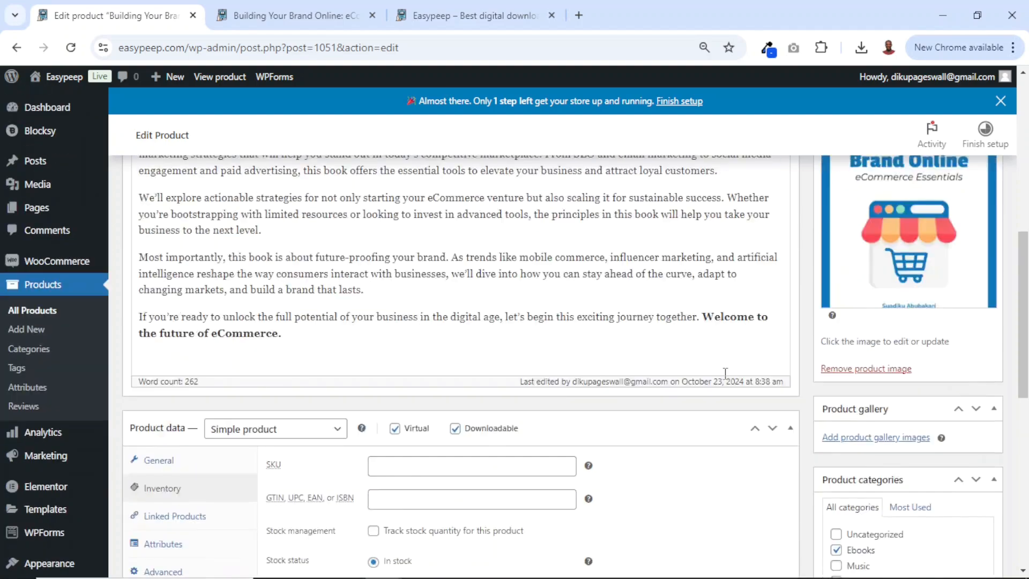
click(977, 316)
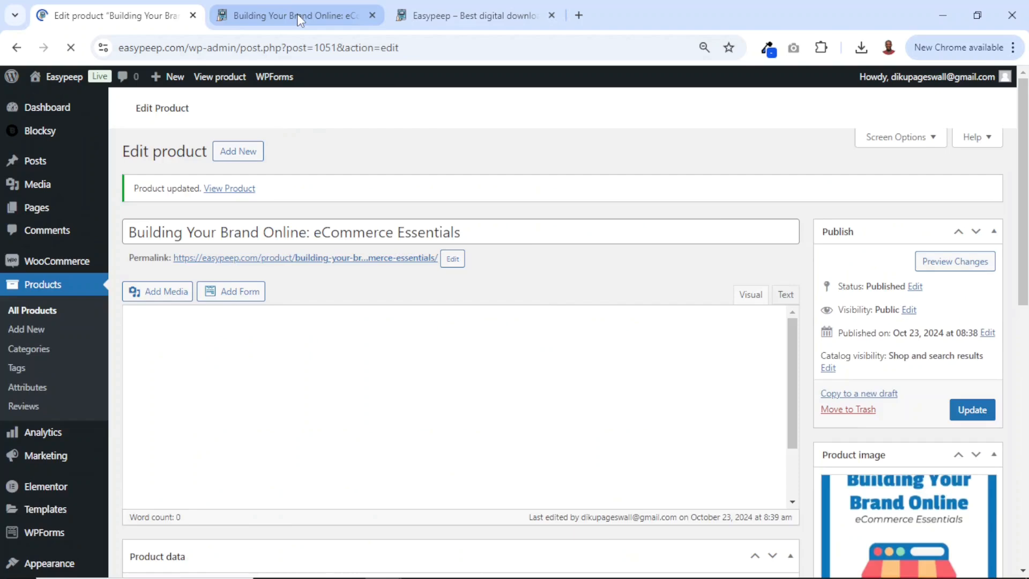
Reload the product page and review the updated purchase area.
click(298, 16)
click(65, 47)
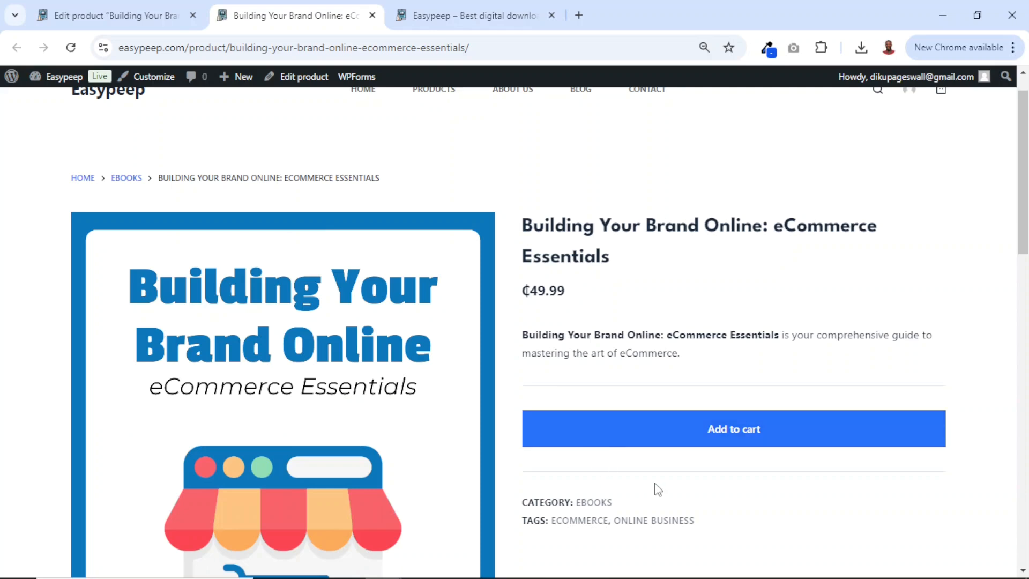
scroll(657, 488, down, 2)
scroll(658, 489, down, 6)
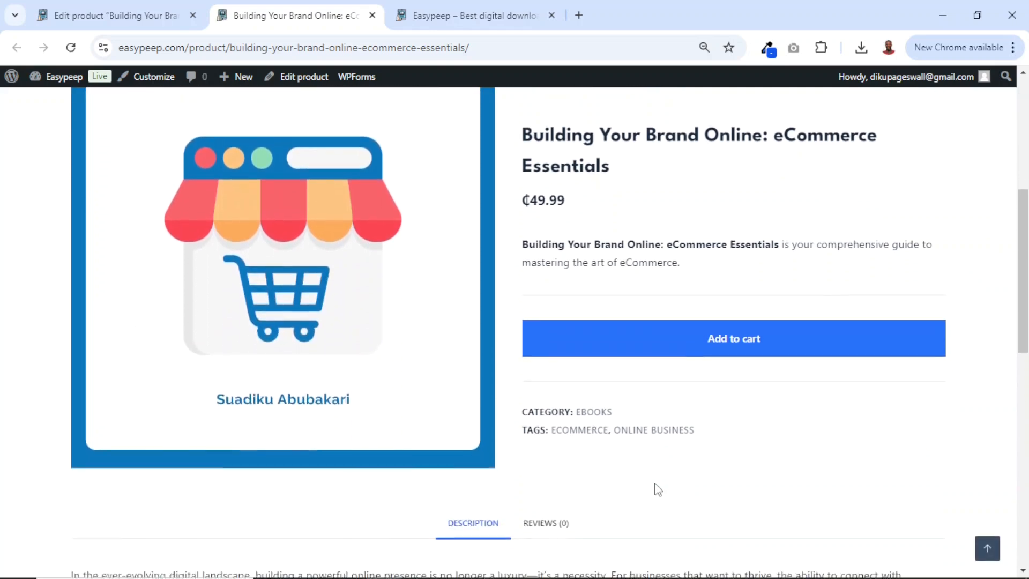
scroll(658, 489, up, 8)
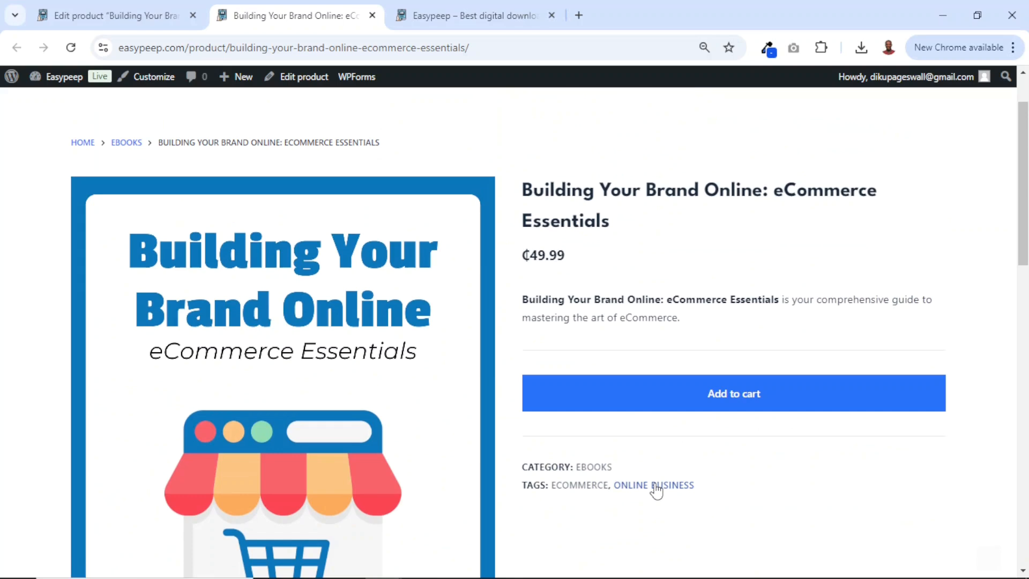
Close the product page tab and reload the store homepage to review its Best Sellers and New Arrivals listings.
scroll(599, 331, down, 6)
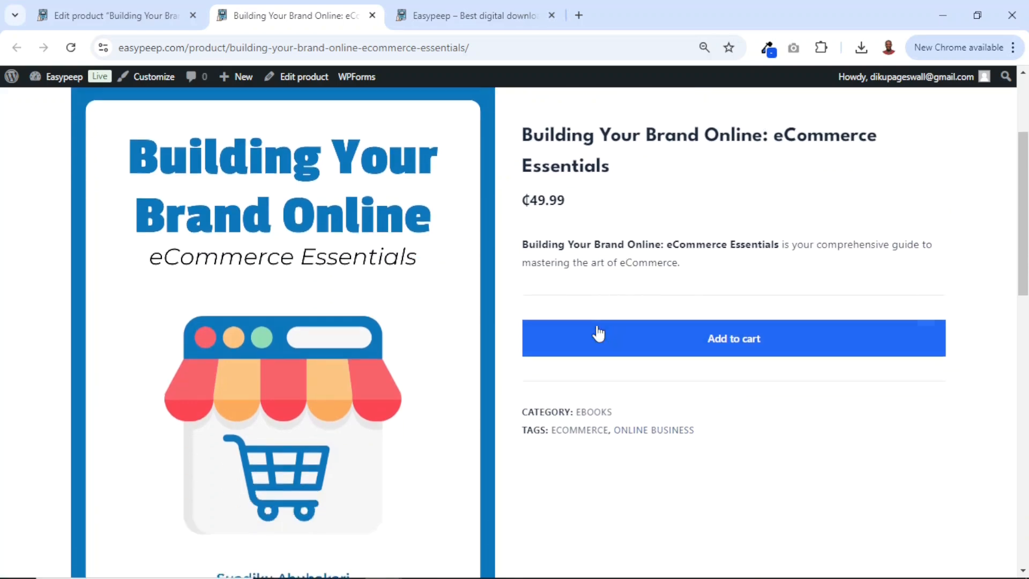
scroll(599, 331, up, 8)
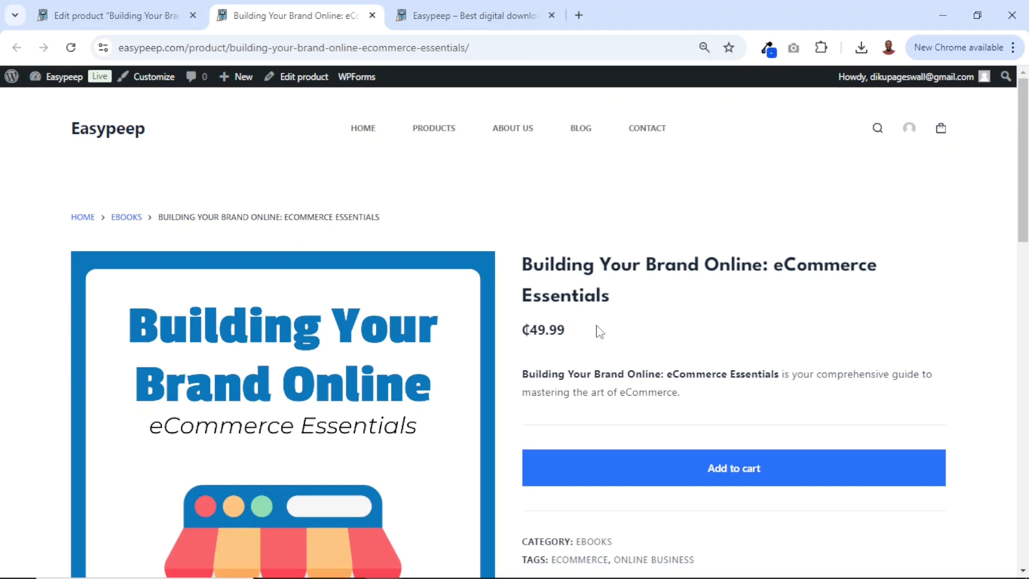
click(372, 16)
click(295, 15)
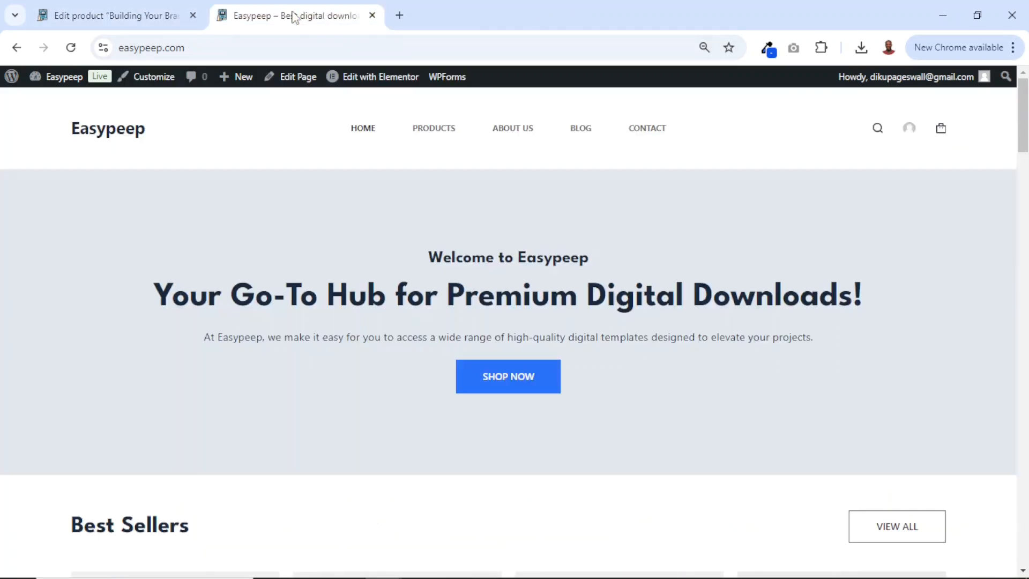
scroll(509, 401, down, 15)
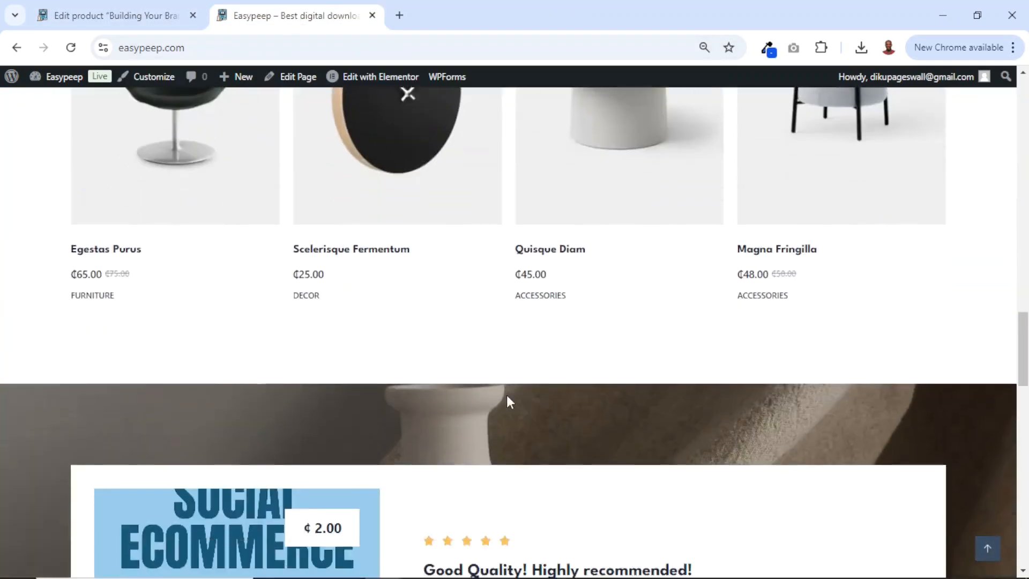
scroll(508, 401, up, 20)
click(72, 48)
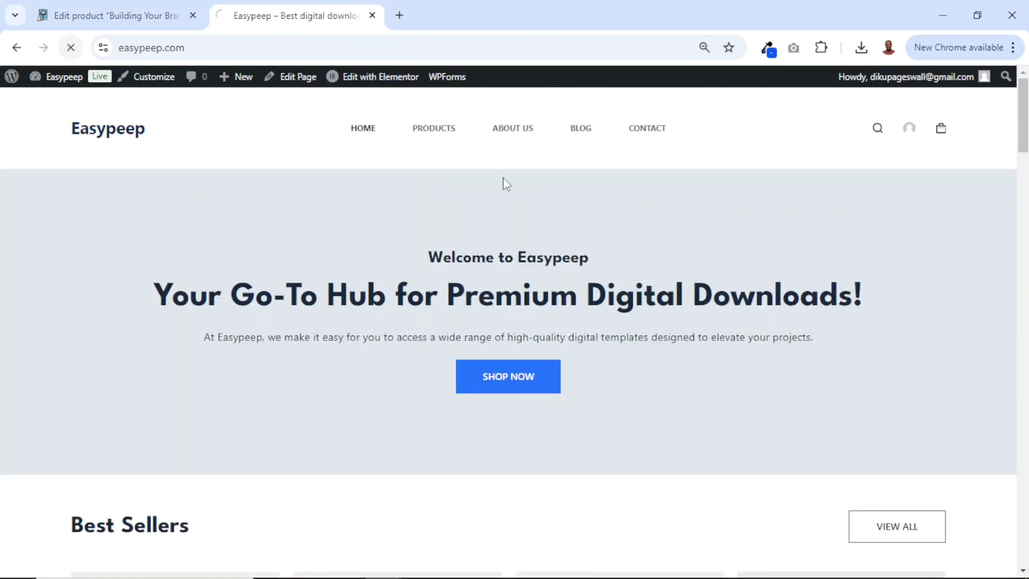
scroll(634, 375, down, 1)
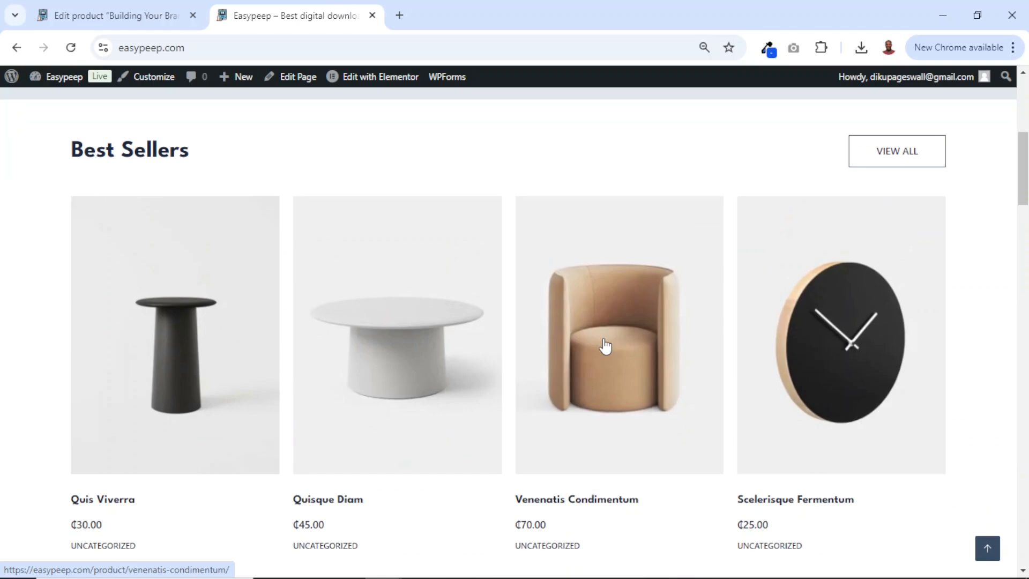
scroll(605, 346, down, 15)
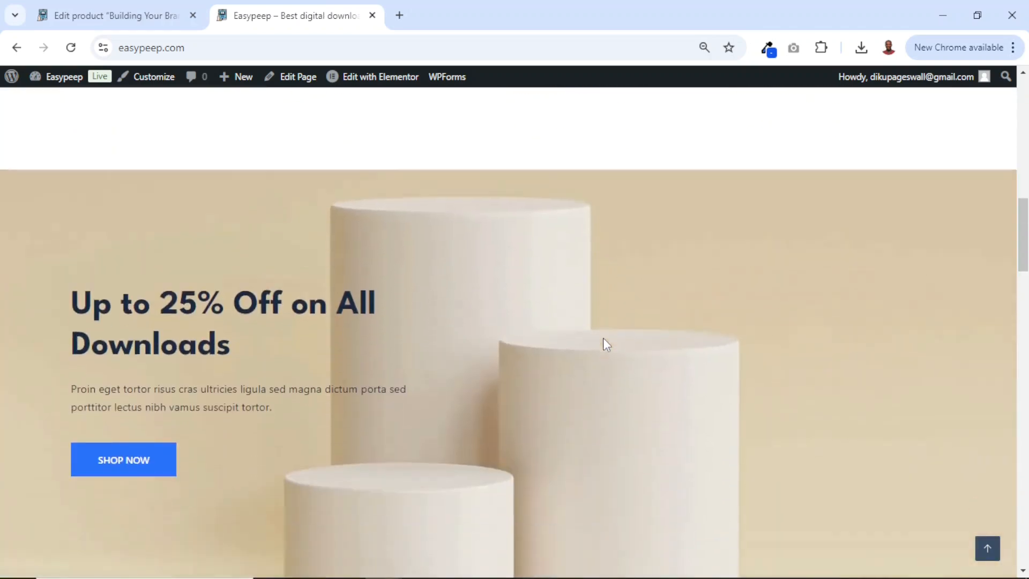
scroll(604, 345, down, 2)
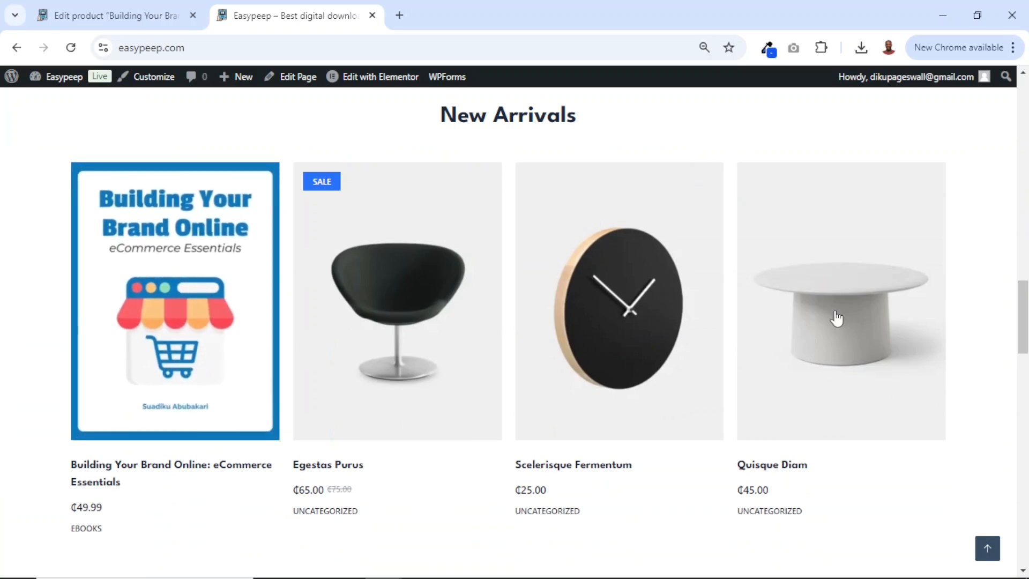
scroll(834, 317, down, 5)
scroll(836, 317, up, 2)
scroll(837, 317, down, 20)
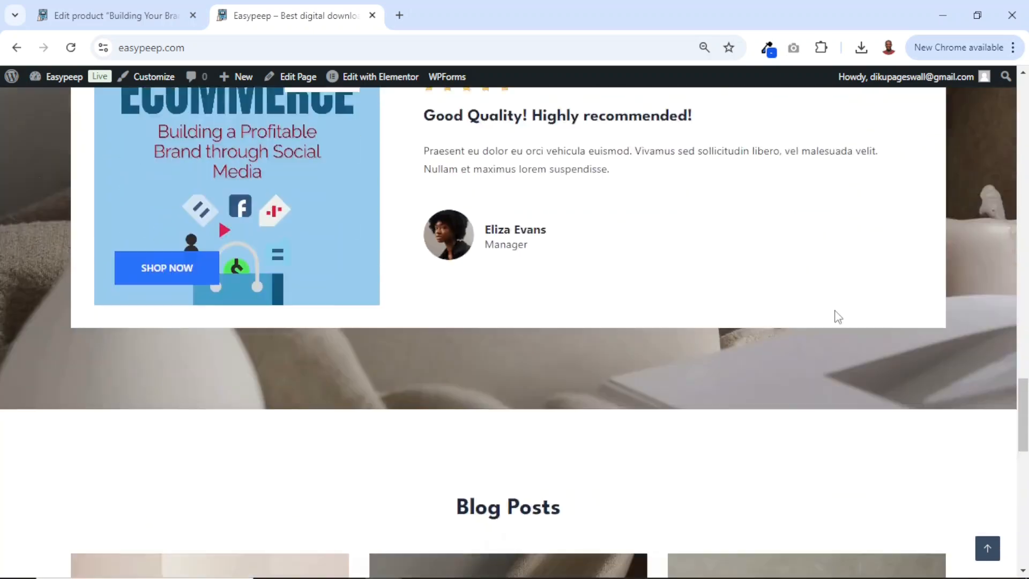
scroll(838, 317, up, 15)
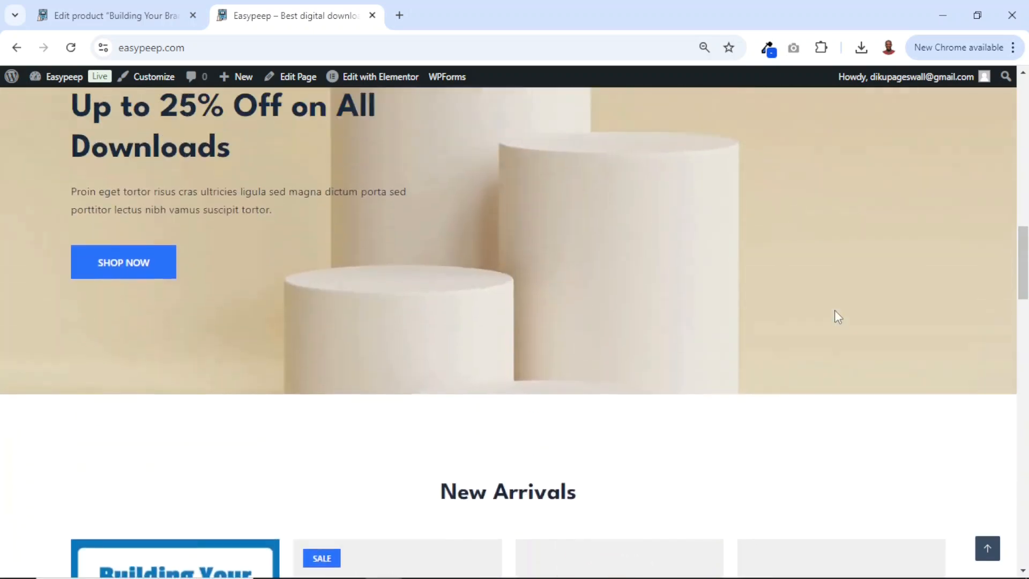
scroll(836, 317, down, 12)
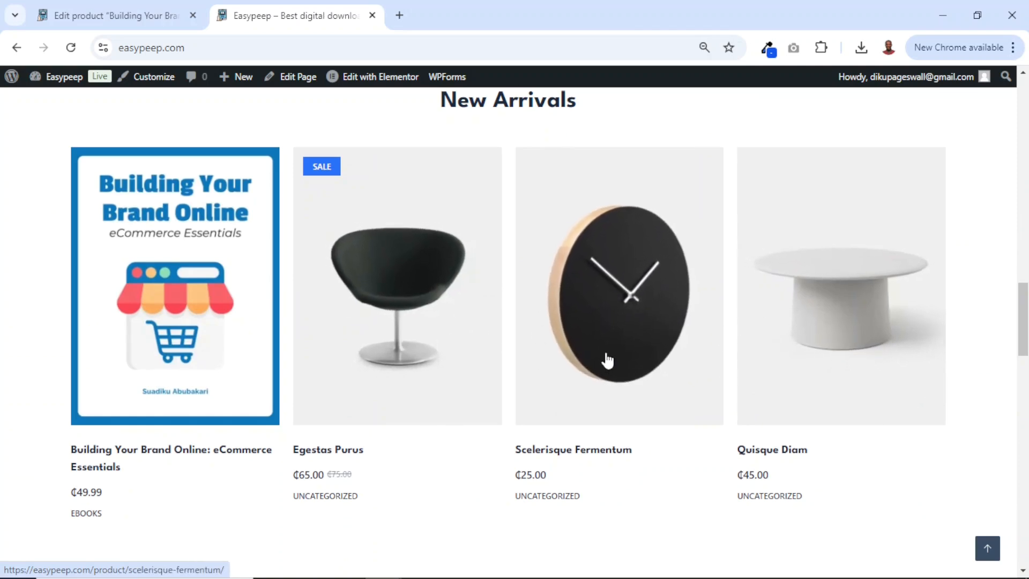
scroll(607, 361, up, 1)
Move every sample product except the Building Your Brand Online: eCommerce Essentials ebook to the trash.
click(100, 22)
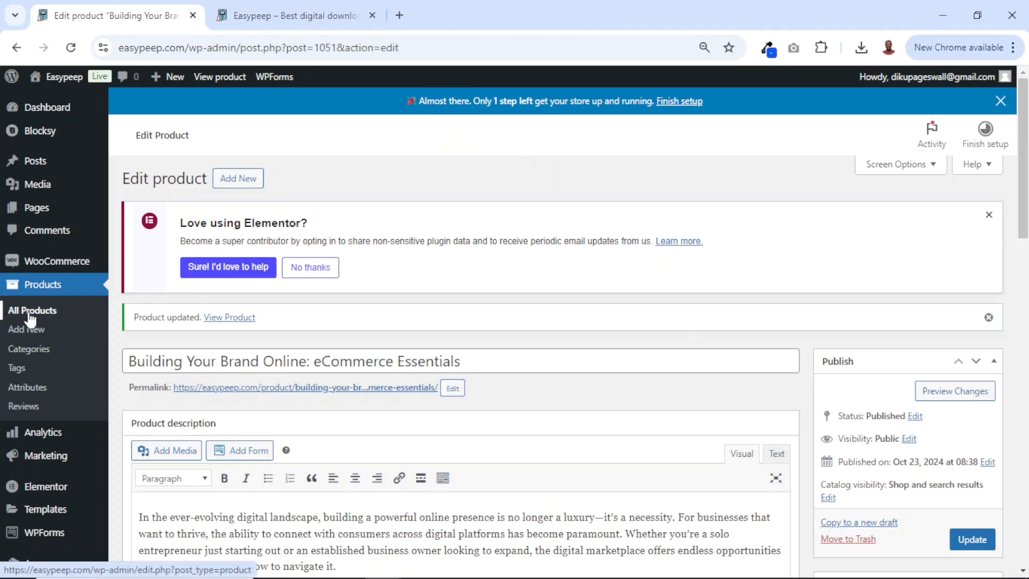
click(29, 313)
scroll(249, 421, down, 8)
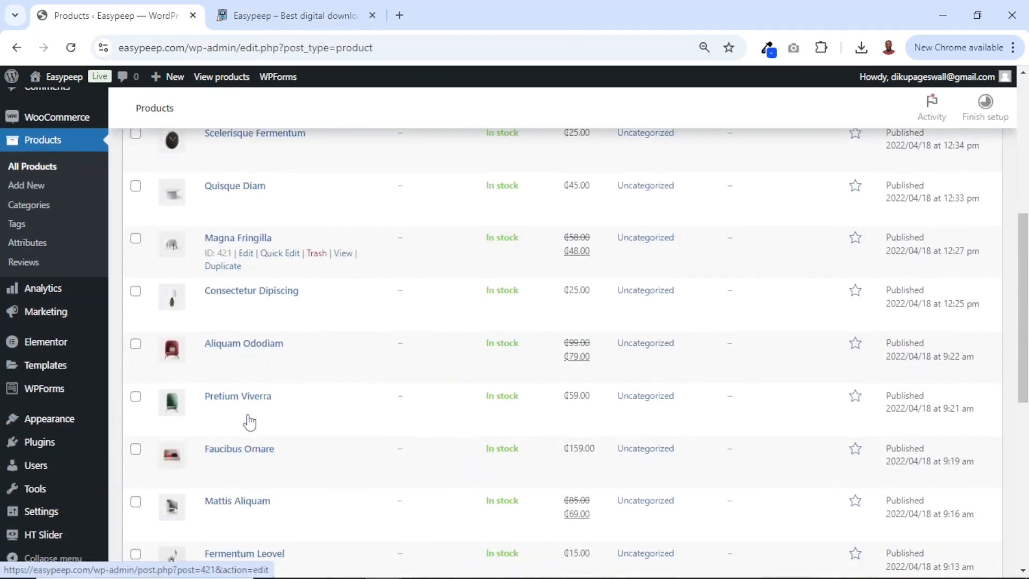
scroll(248, 421, down, 4)
scroll(246, 421, up, 15)
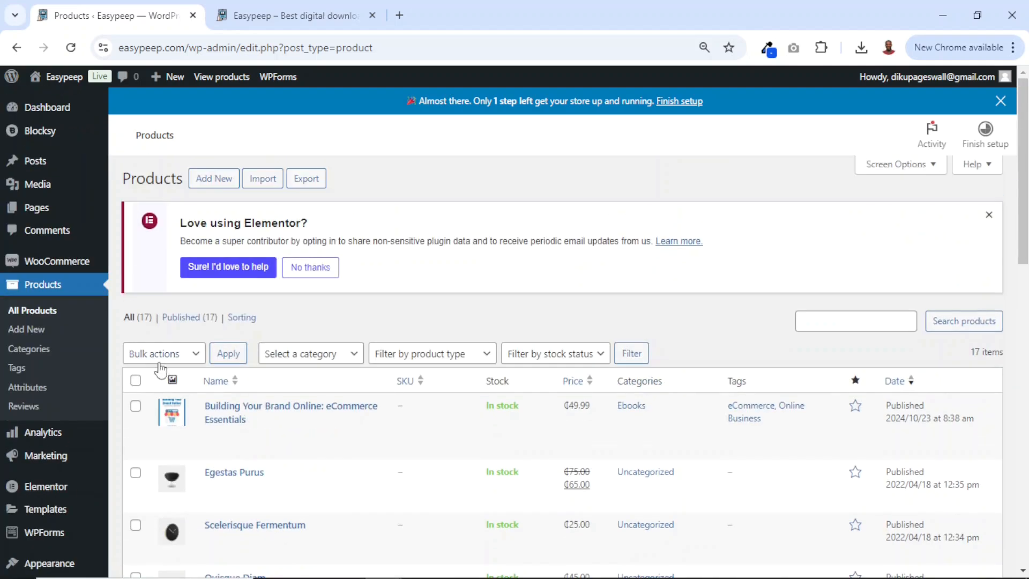
click(136, 407)
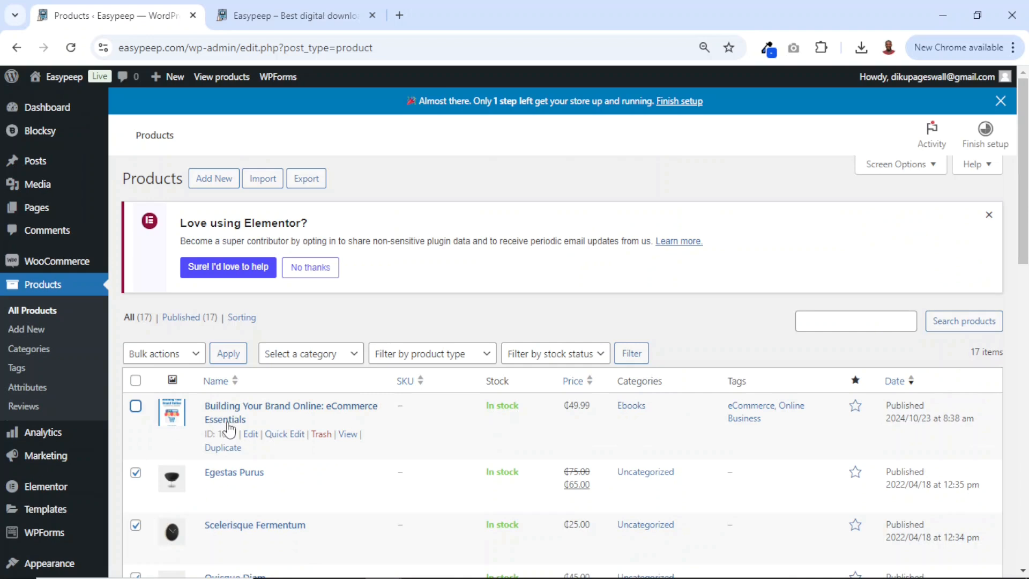
click(161, 354)
click(173, 413)
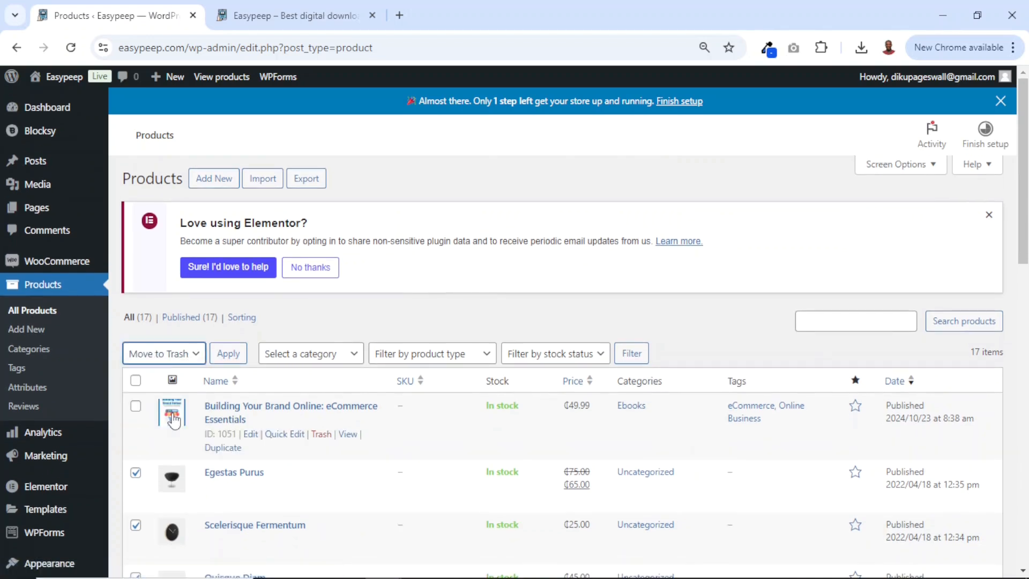
click(224, 356)
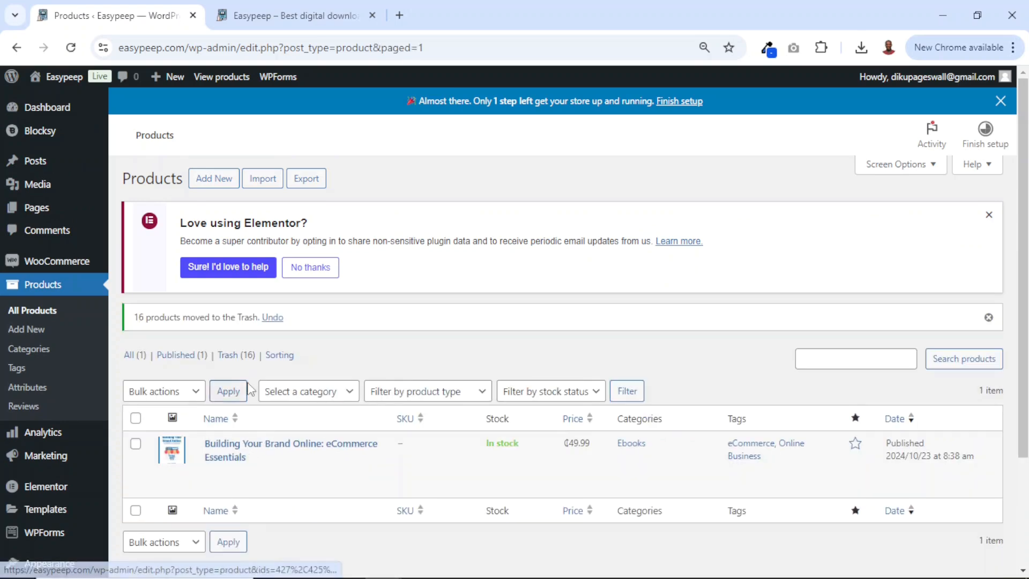
Permanently delete the trashed sample products and return to the full products list.
click(228, 359)
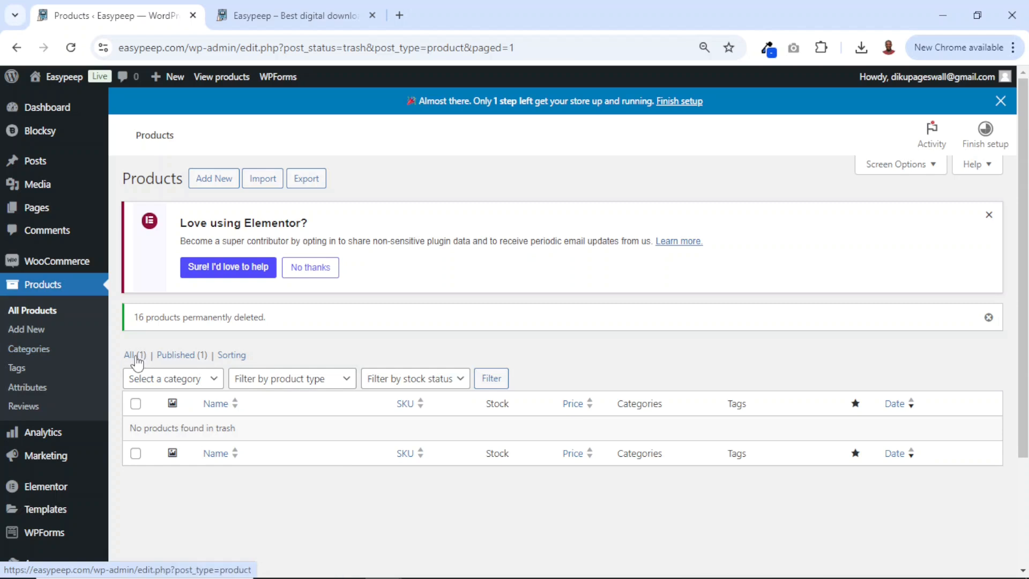
click(137, 362)
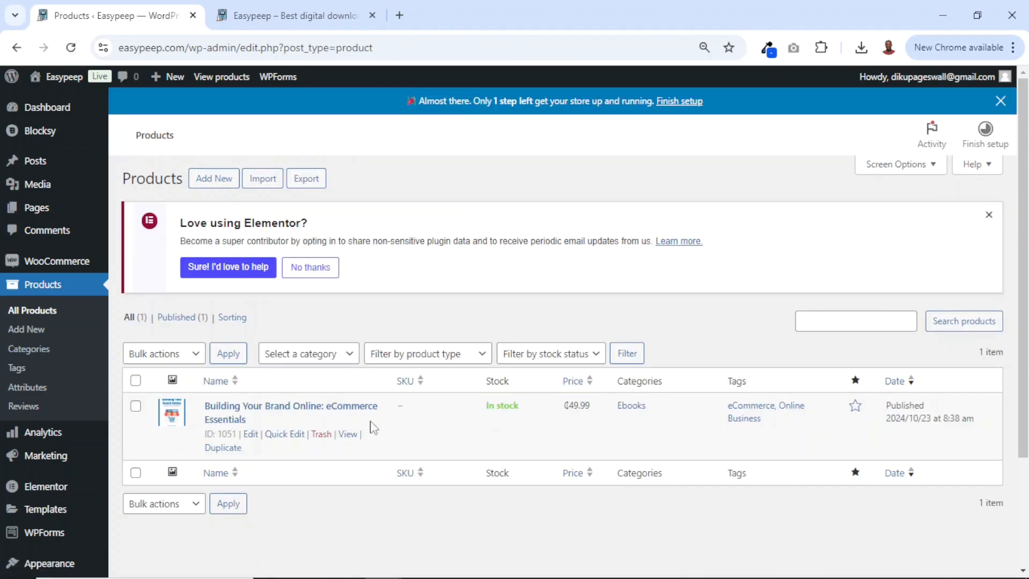
Reload the homepage and check that only the ebook remains under Best Sellers and New Arrivals.
click(282, 16)
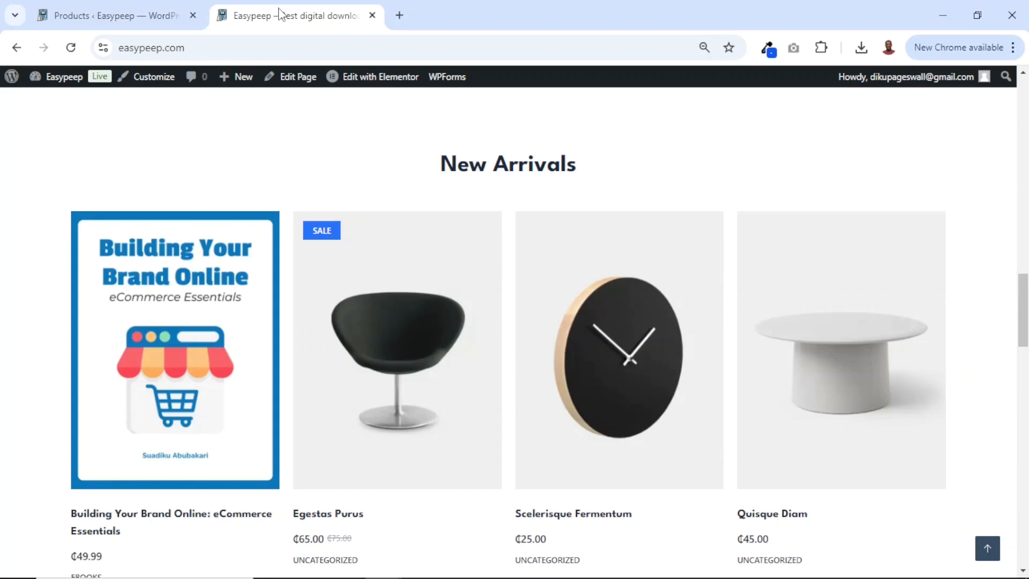
click(72, 49)
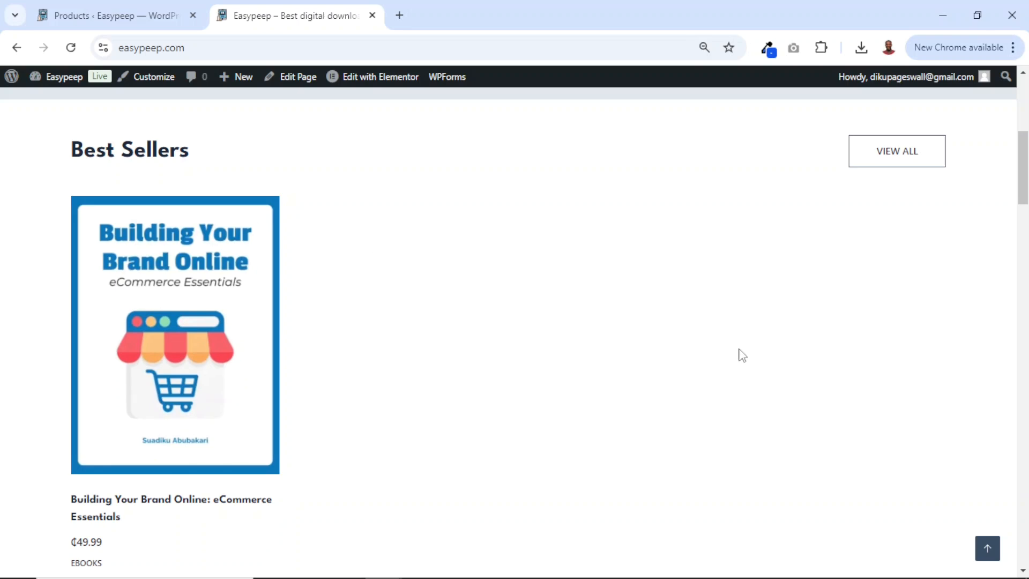
scroll(742, 355, up, 1)
scroll(742, 355, down, 11)
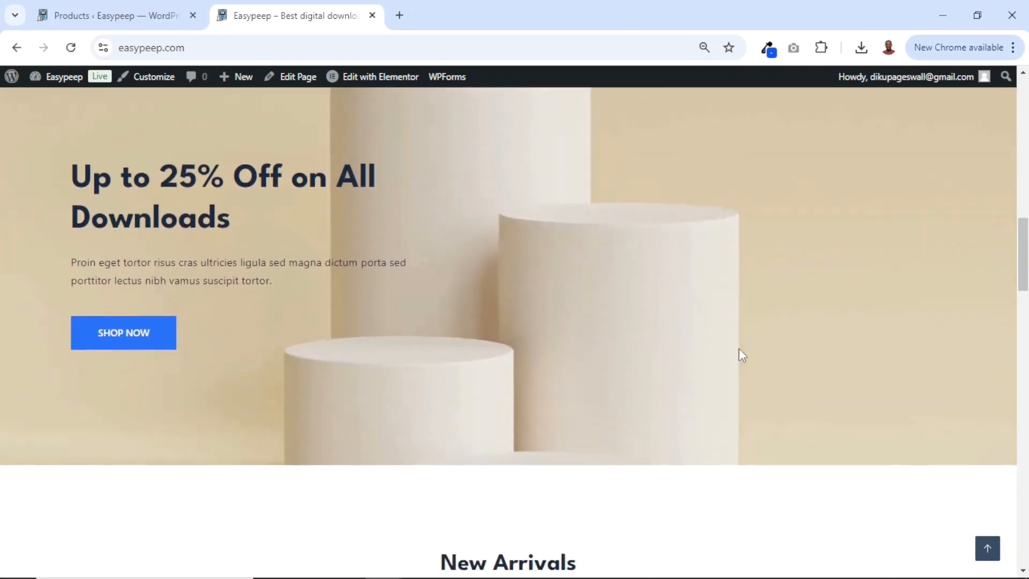
scroll(741, 354, down, 7)
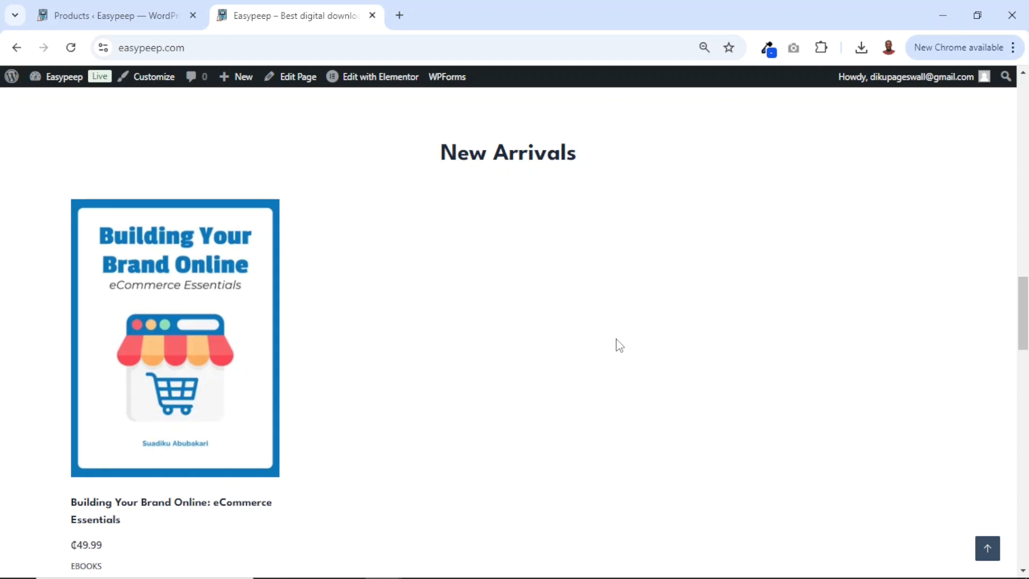
Check the admin products list, then reload the homepage and browse the ebooks shown in its product sections.
key(ctrl+shift+Tab)
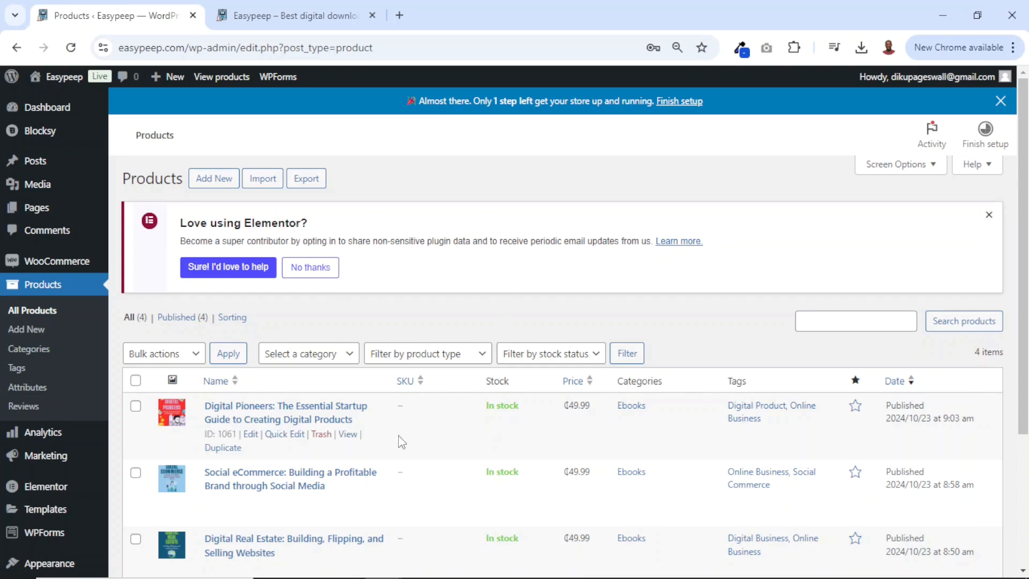
scroll(402, 442, down, 3)
scroll(399, 441, up, 3)
click(266, 17)
click(71, 48)
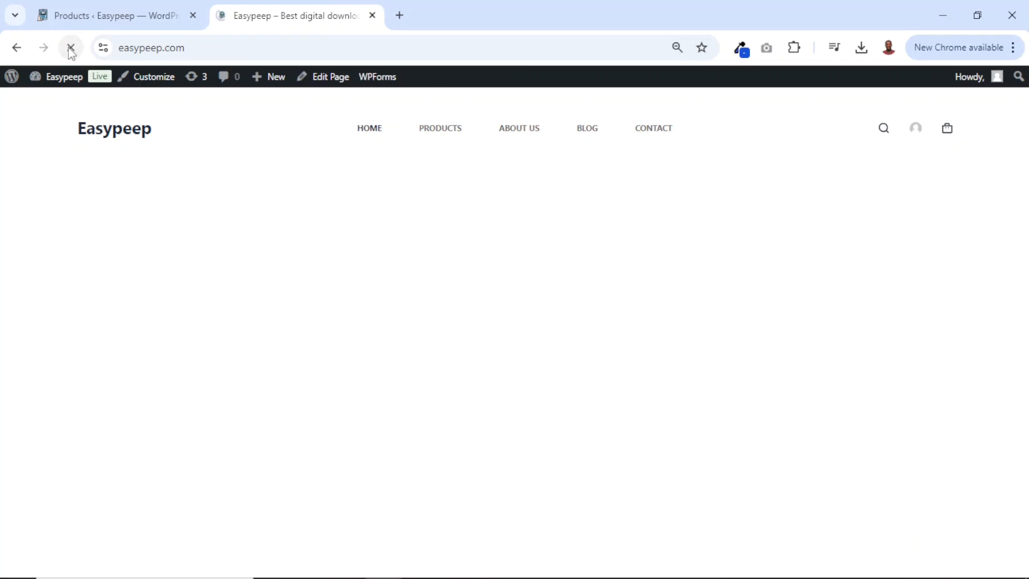
scroll(402, 279, down, 5)
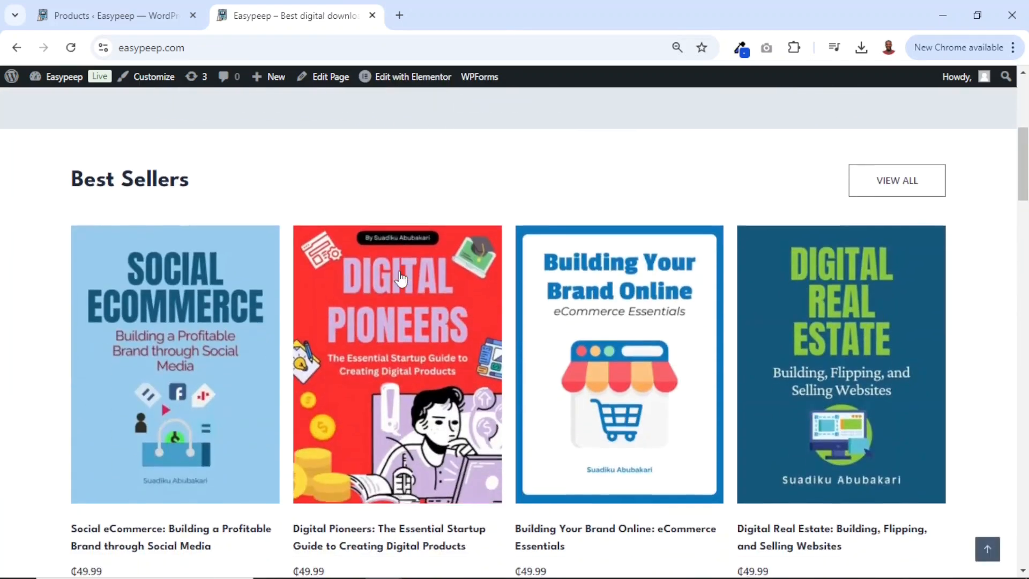
scroll(401, 279, down, 1)
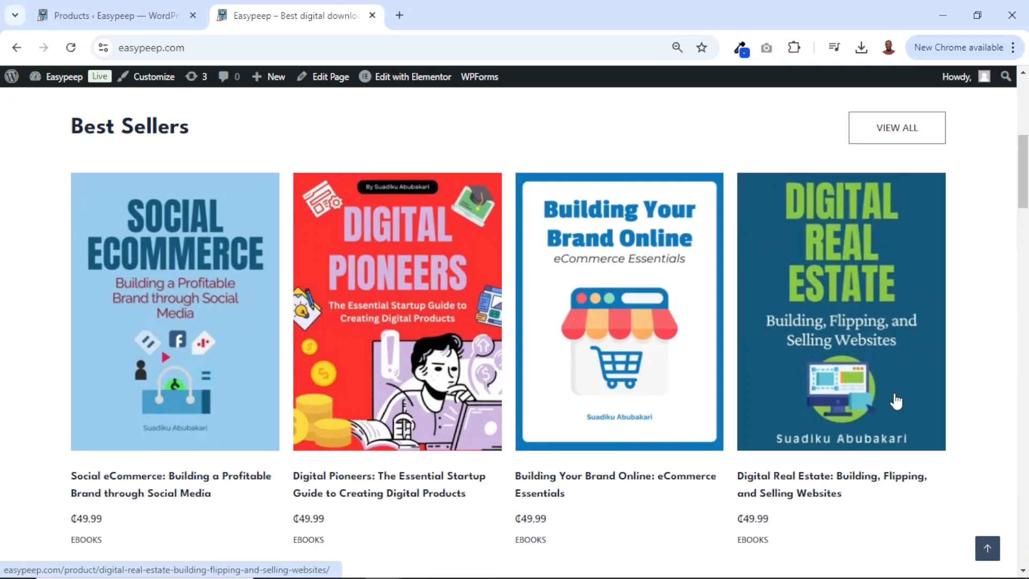
scroll(896, 401, down, 15)
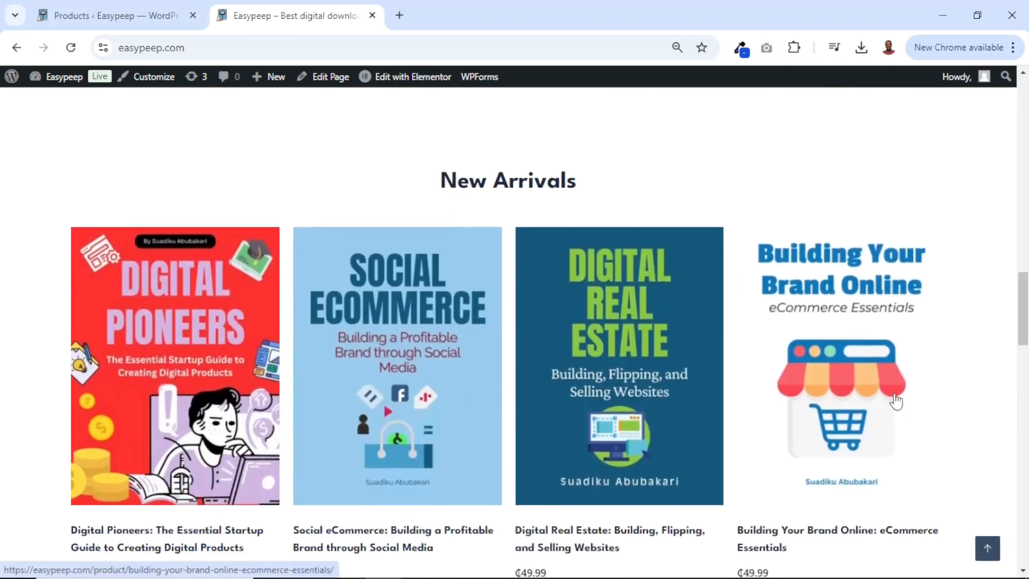
scroll(896, 401, down, 2)
scroll(829, 349, down, 5)
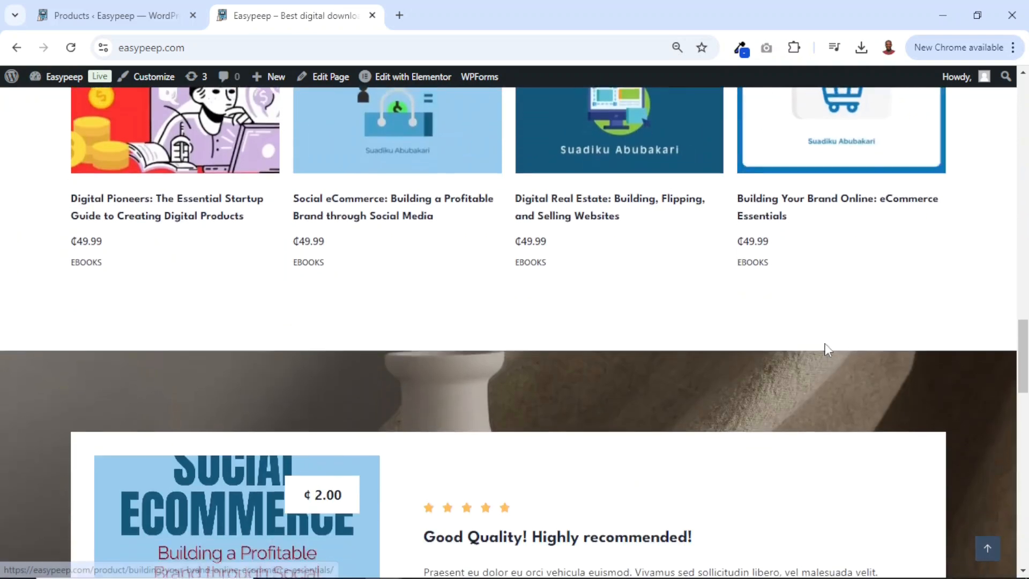
scroll(829, 349, up, 8)
scroll(829, 349, down, 5)
scroll(828, 350, up, 14)
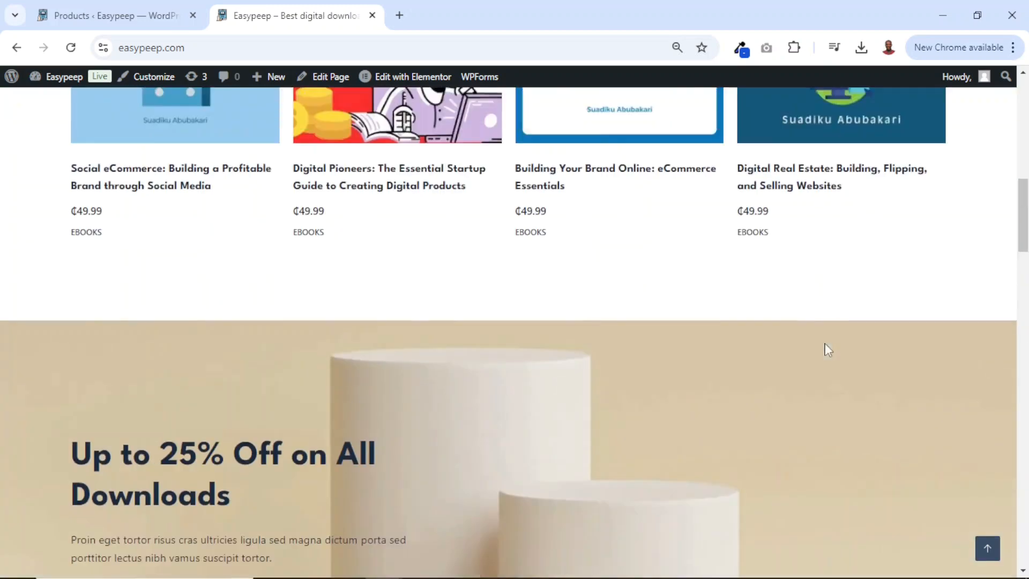
scroll(829, 350, up, 5)
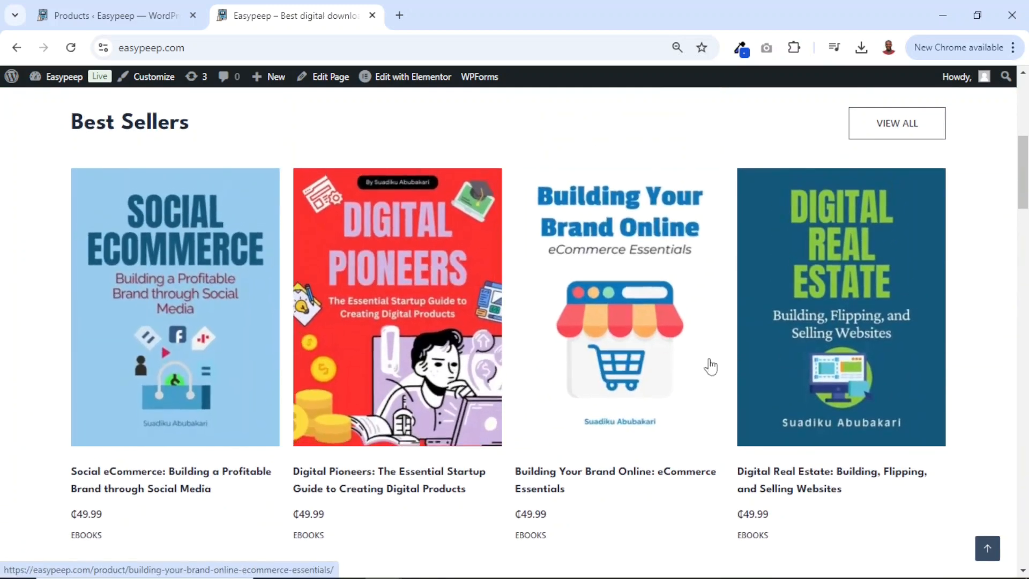
scroll(726, 381, down, 10)
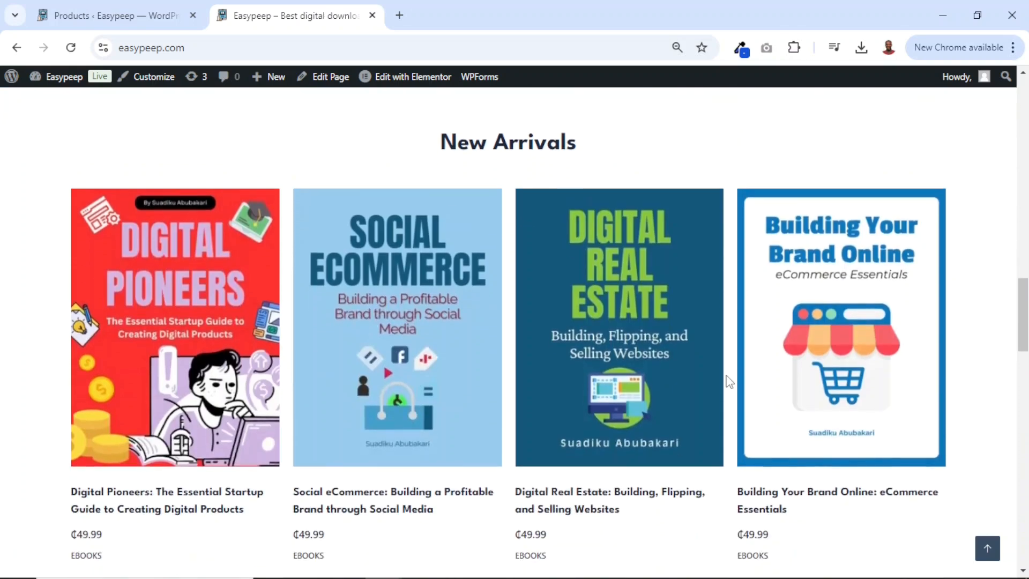
scroll(726, 381, up, 12)
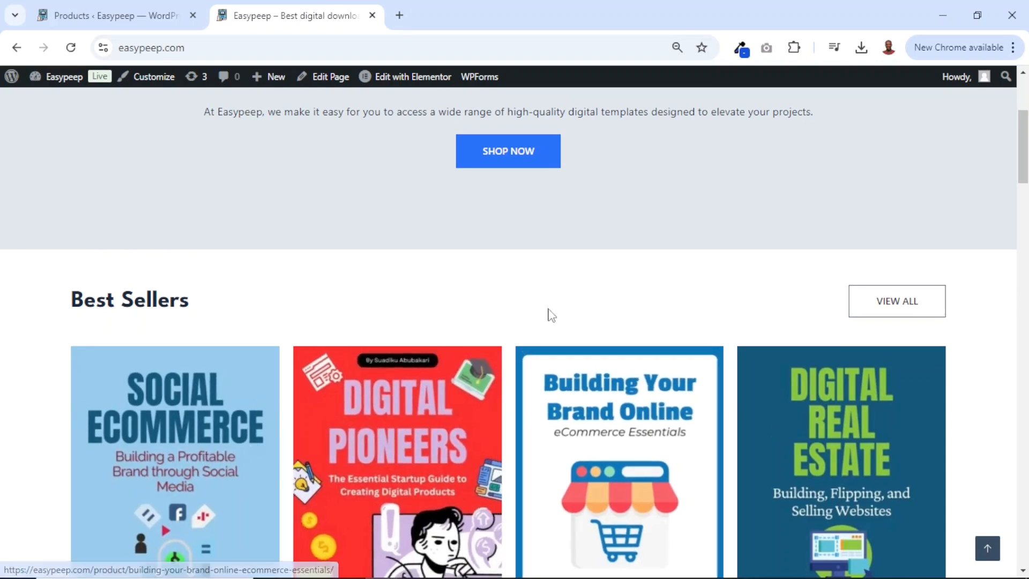
scroll(531, 315, down, 6)
scroll(530, 315, up, 10)
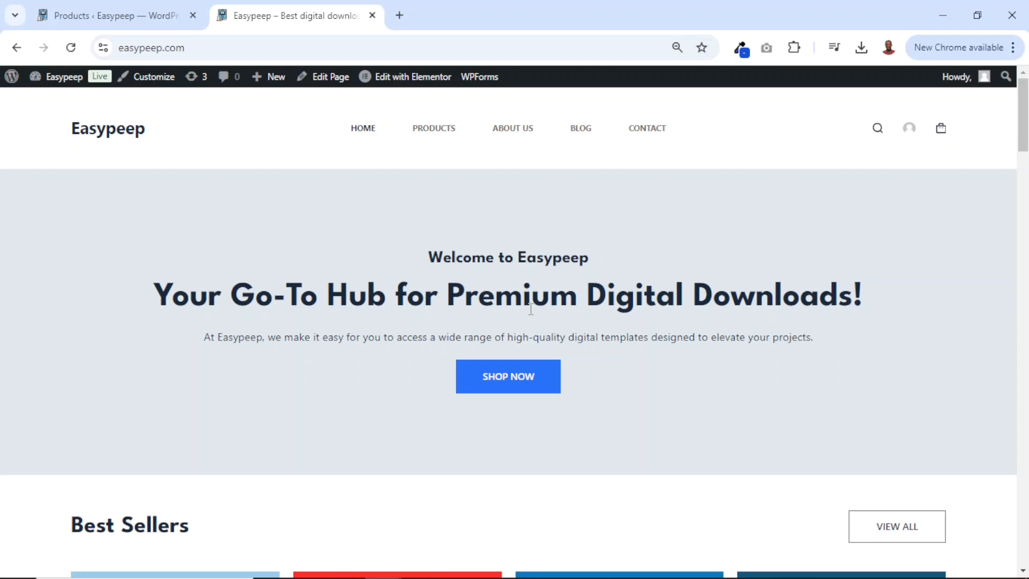
mouse_move(270, 85)
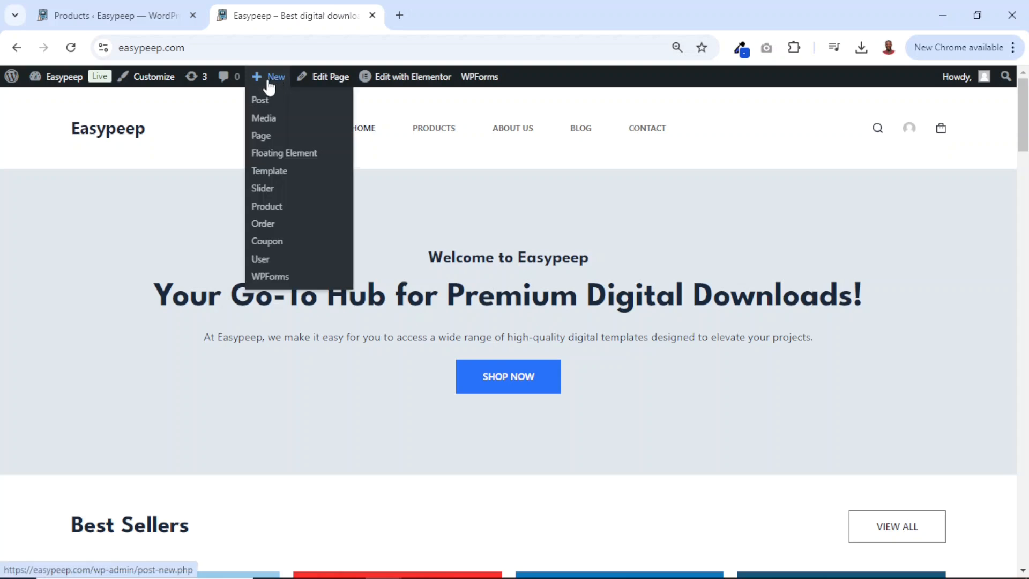
Start a new page in the block editor and dismiss the welcome guide.
click(261, 137)
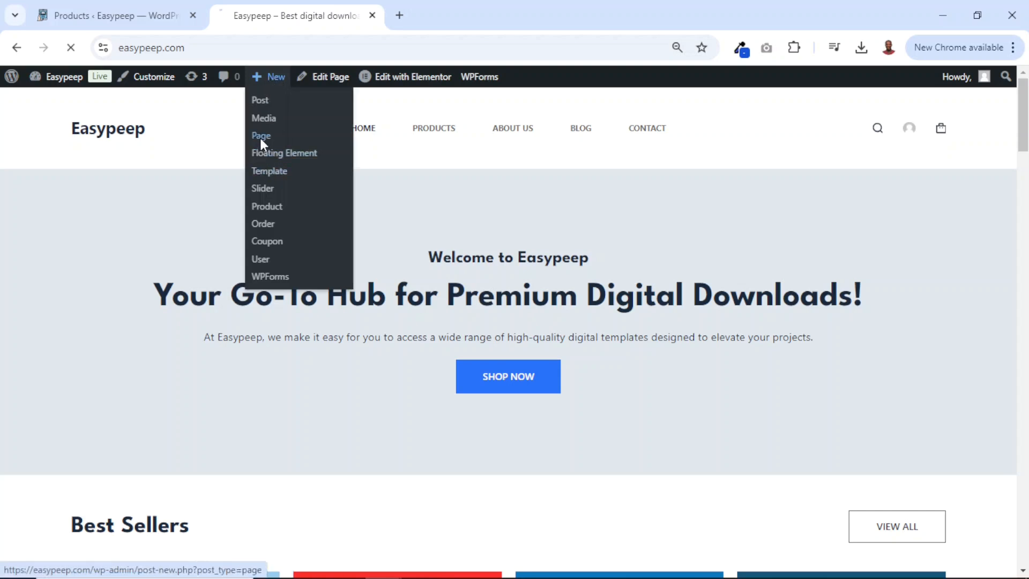
click(118, 16)
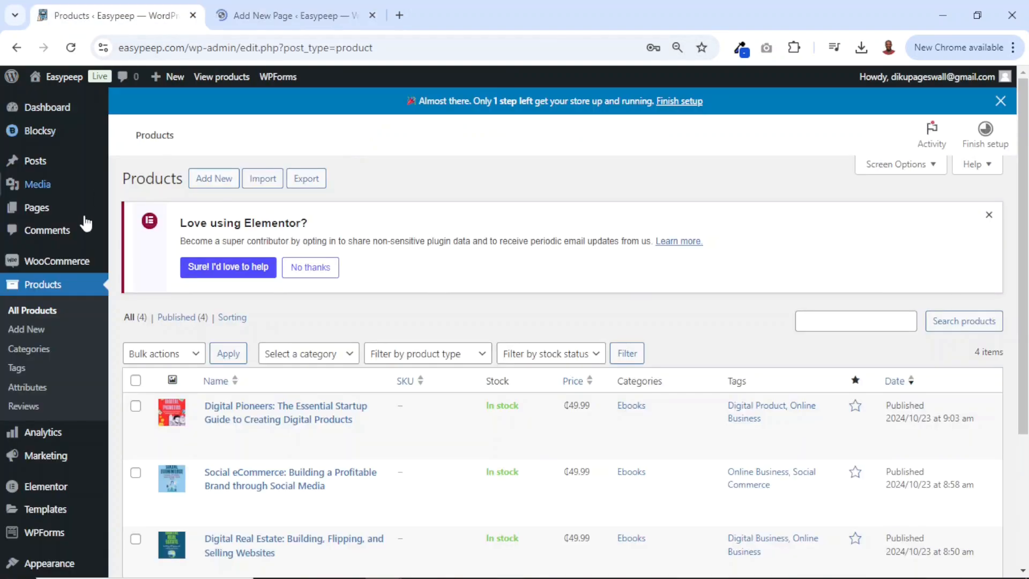
mouse_move(31, 217)
click(293, 16)
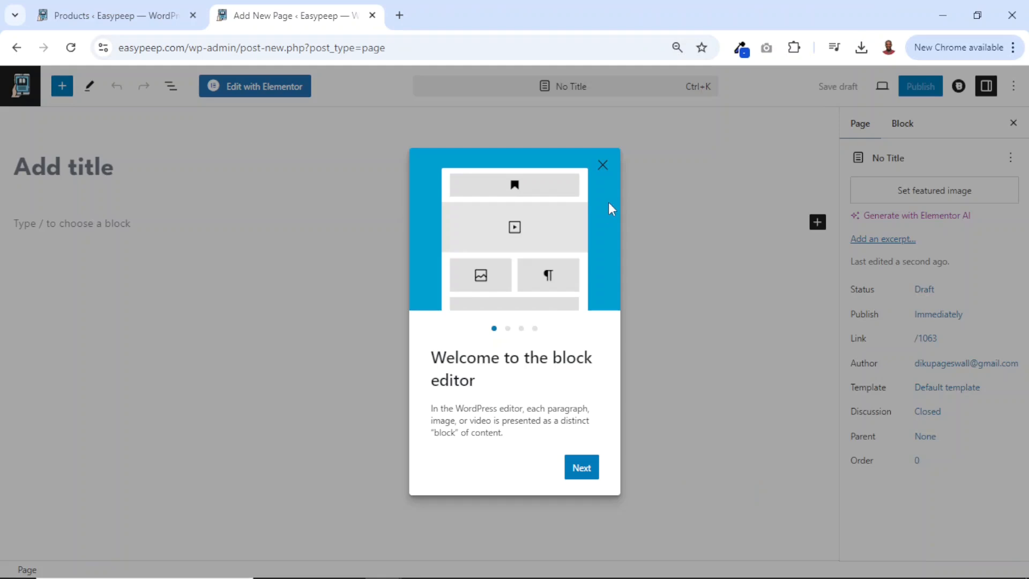
click(602, 165)
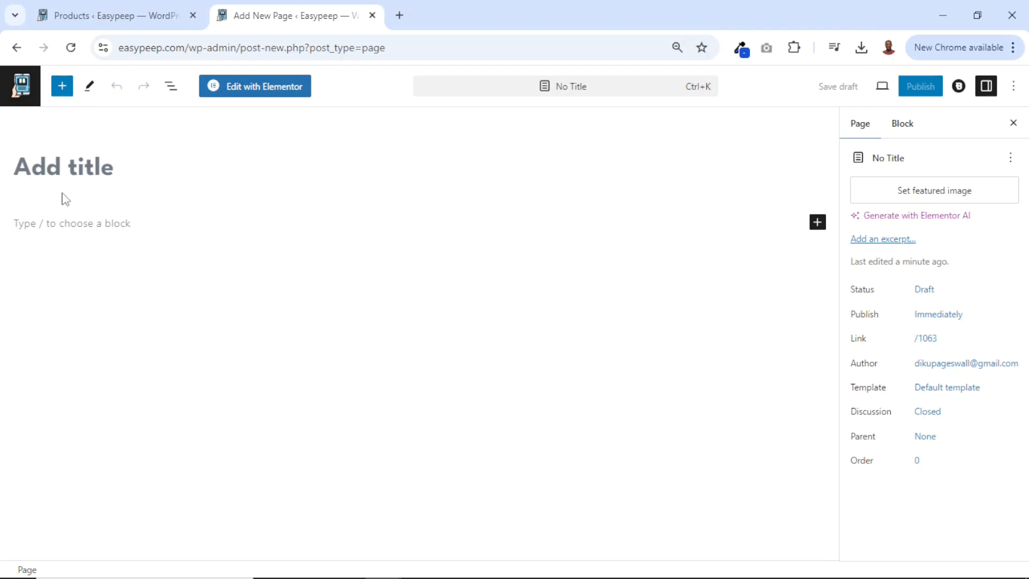
Turn off the editor's fullscreen mode and title the new page Privacy Policy.
click(1013, 86)
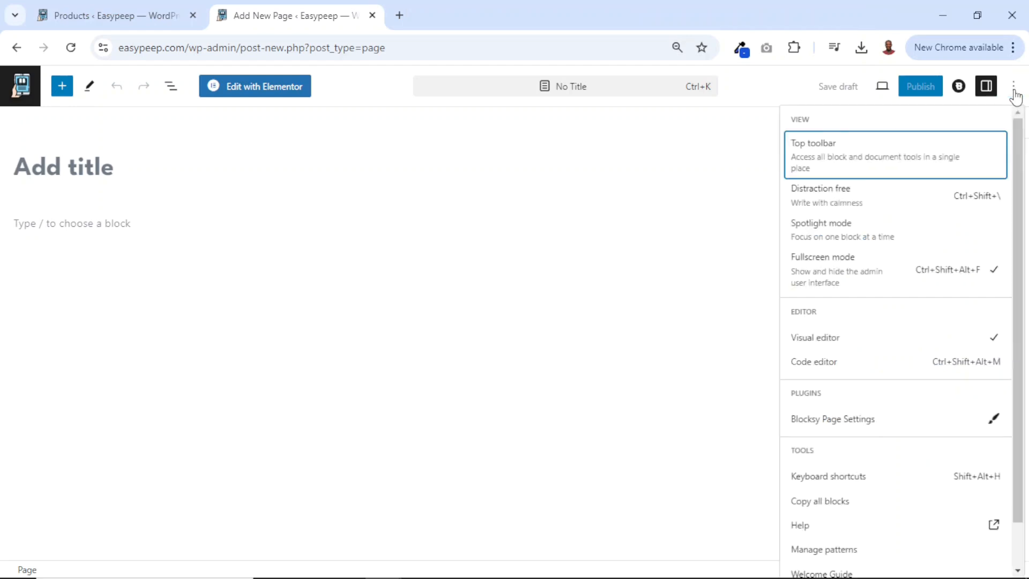
click(837, 273)
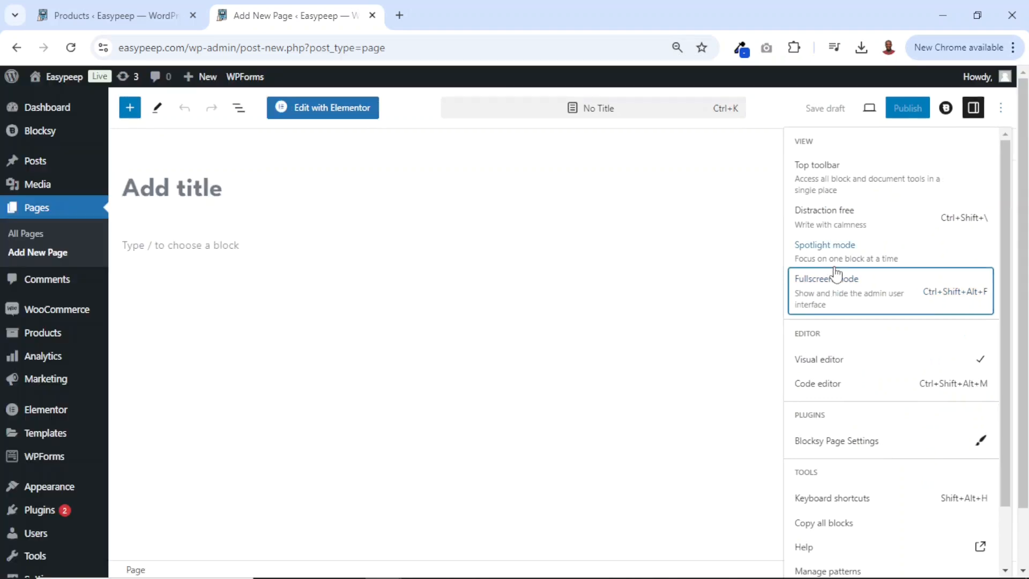
click(210, 195)
text(Priv)
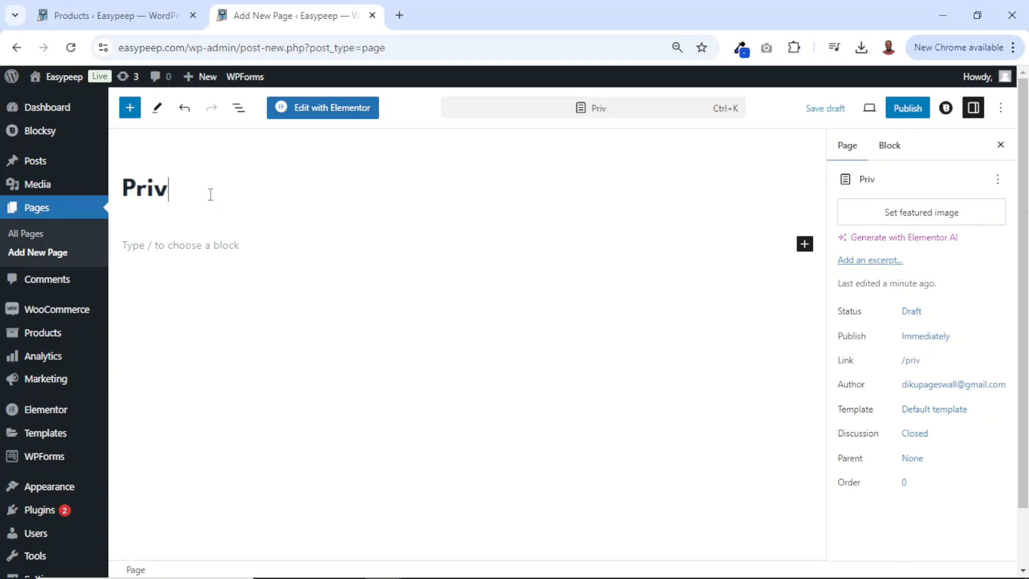
text(acy Po)
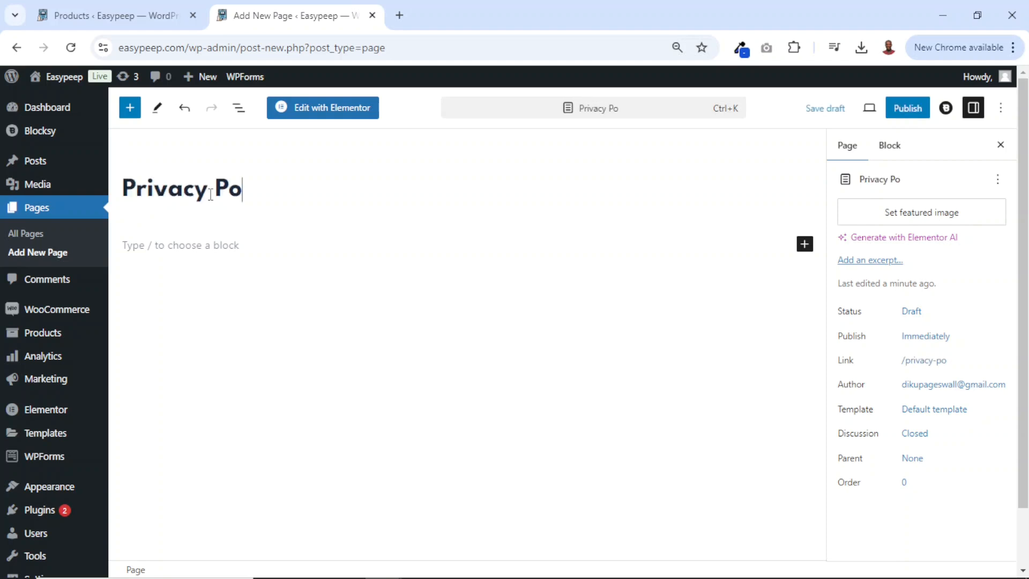
text(licy)
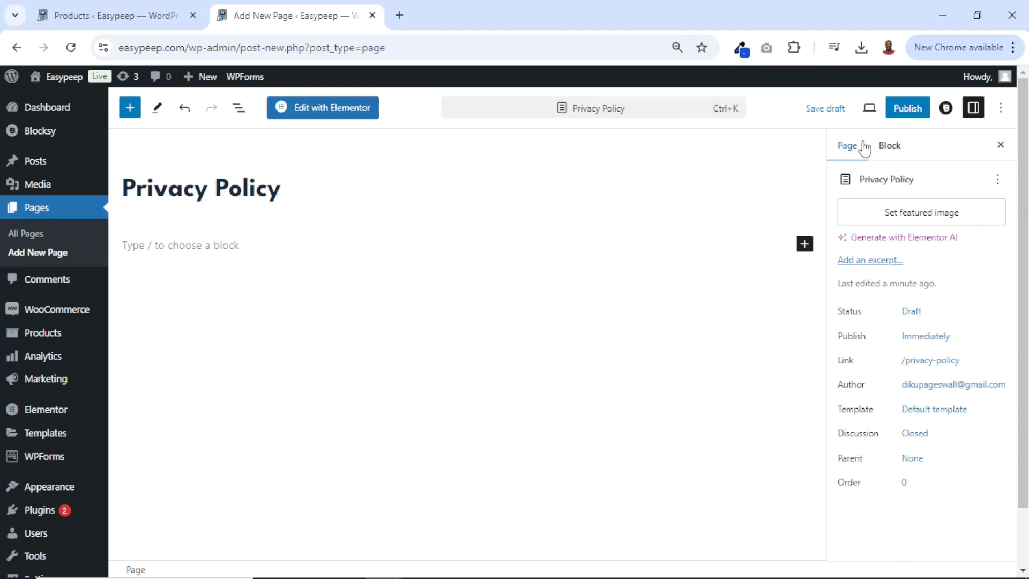
Publish the Privacy Policy page and save it.
click(906, 109)
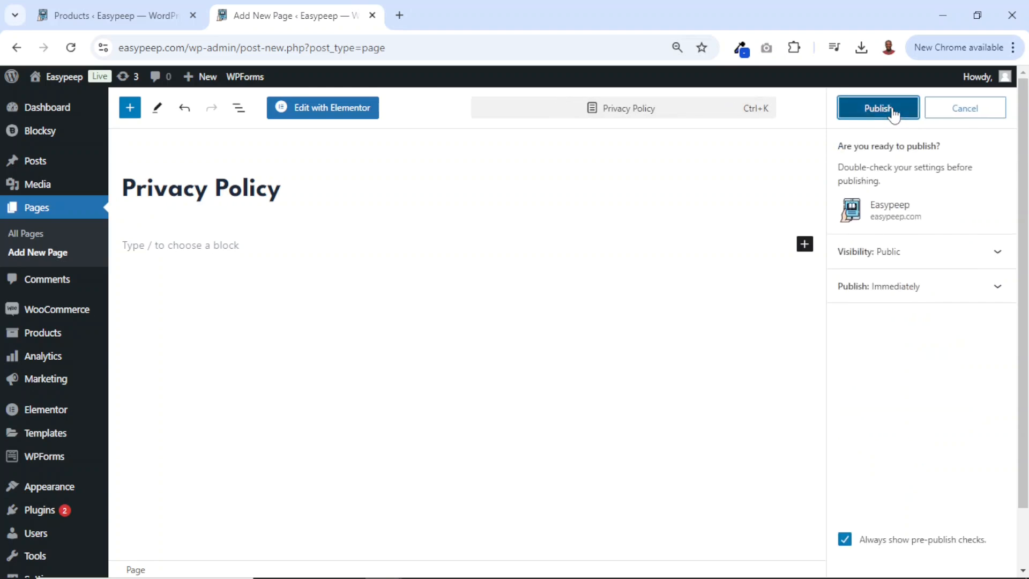
click(893, 112)
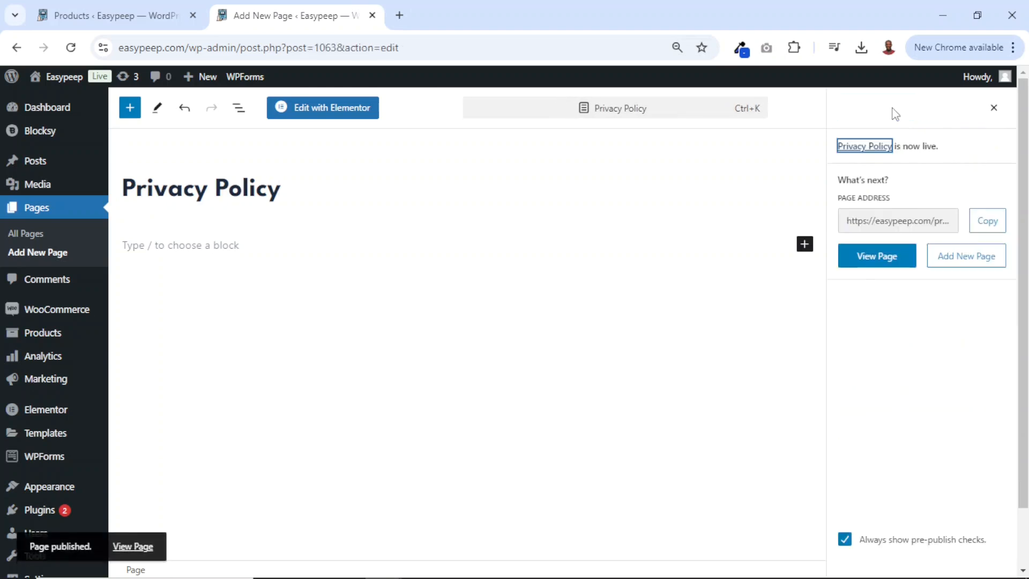
click(213, 235)
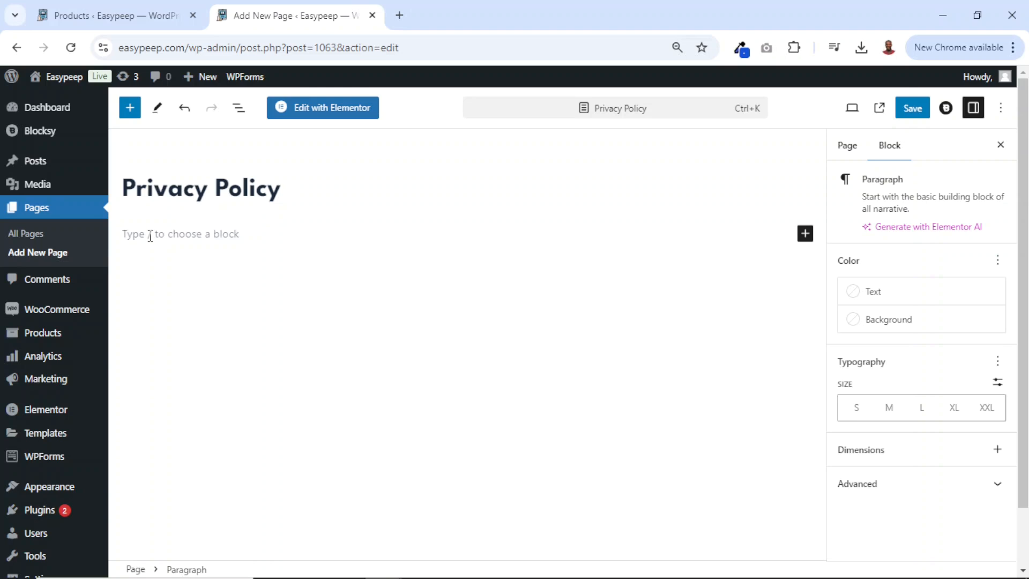
key(ctrl+s)
Create another new page titled Terms and Conditions.
mouse_move(203, 77)
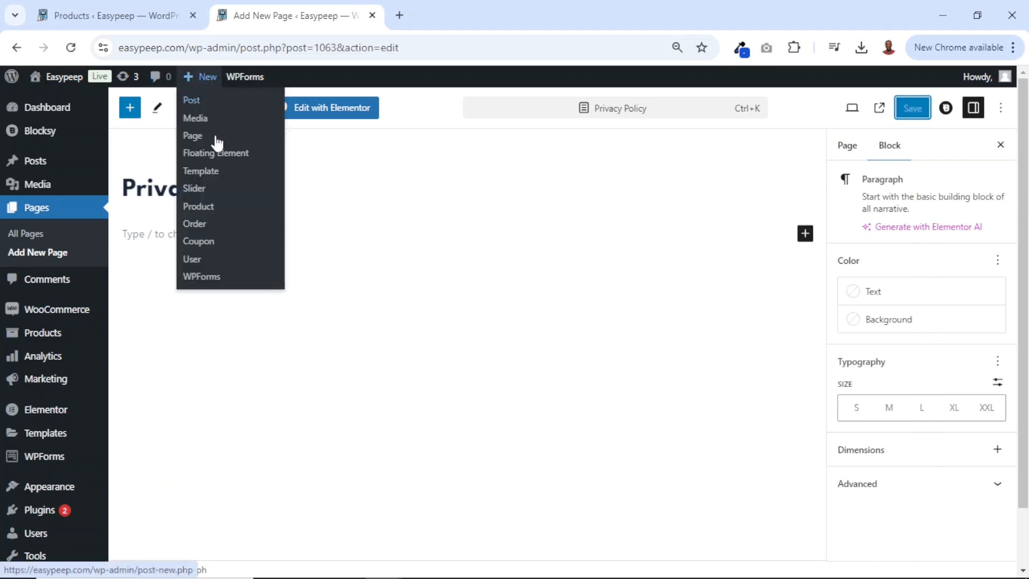
click(193, 136)
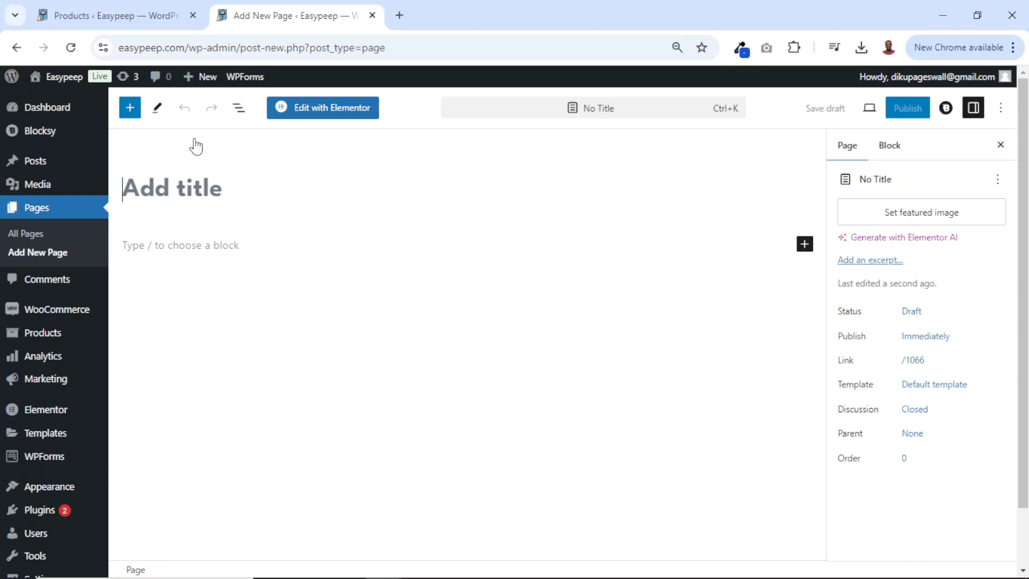
text(Terms)
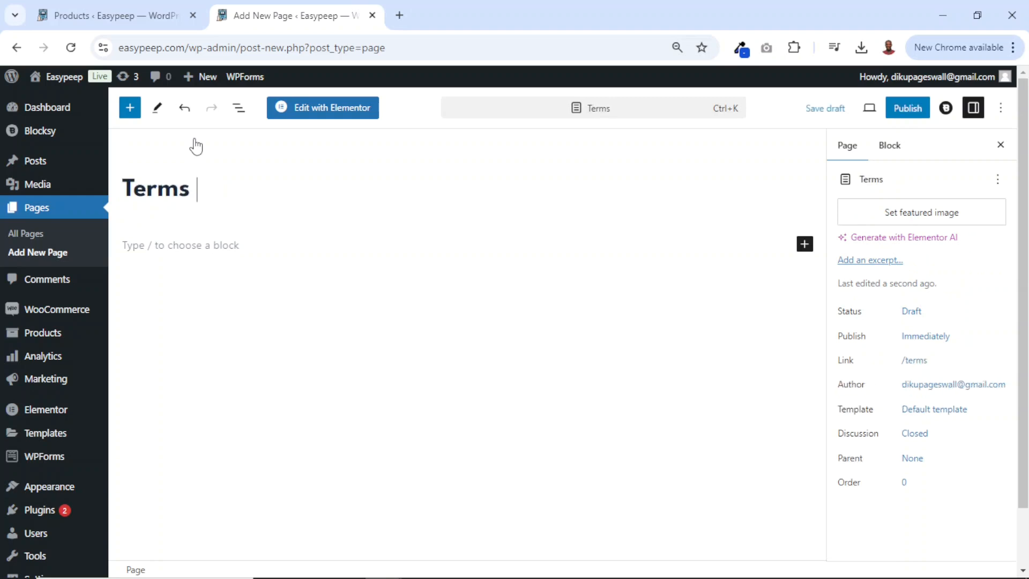
text( and Condit)
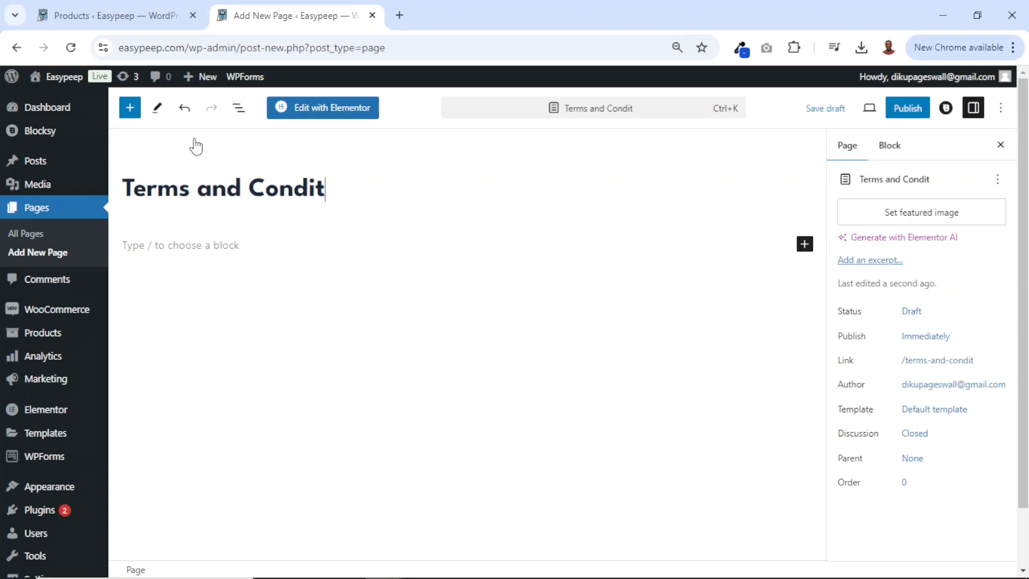
text(ions)
Publish the Terms and Conditions page.
click(906, 109)
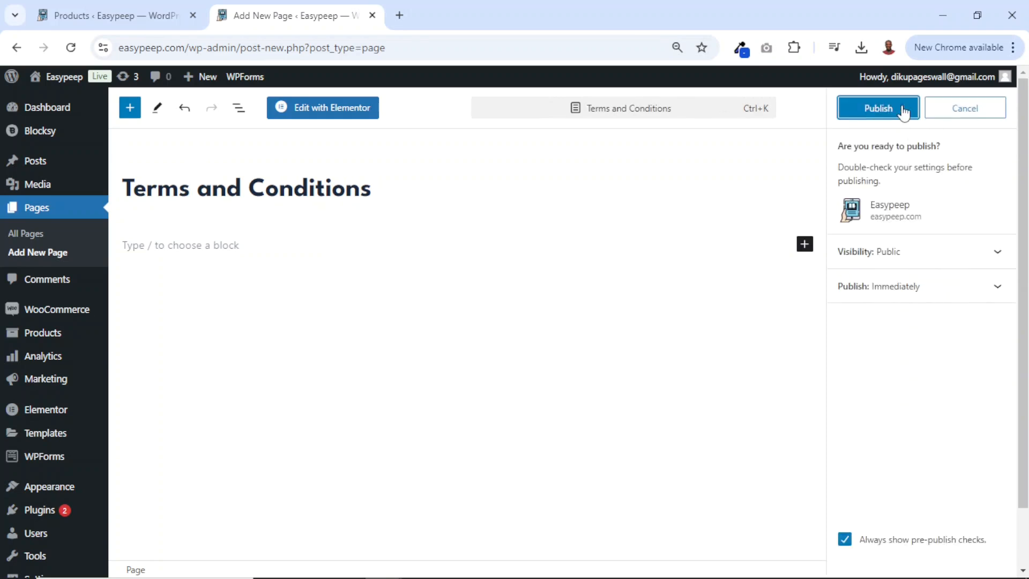
click(904, 108)
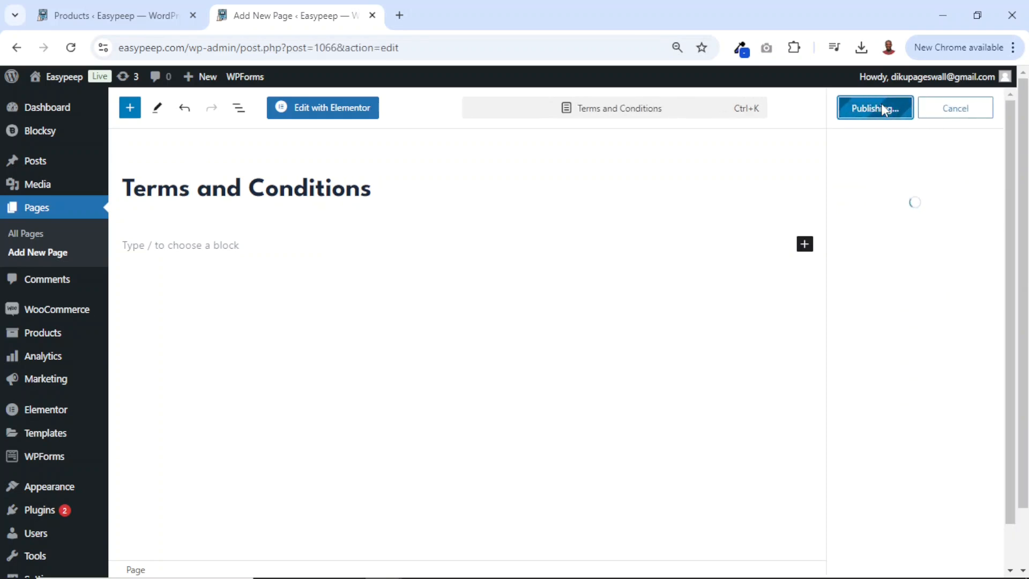
click(174, 247)
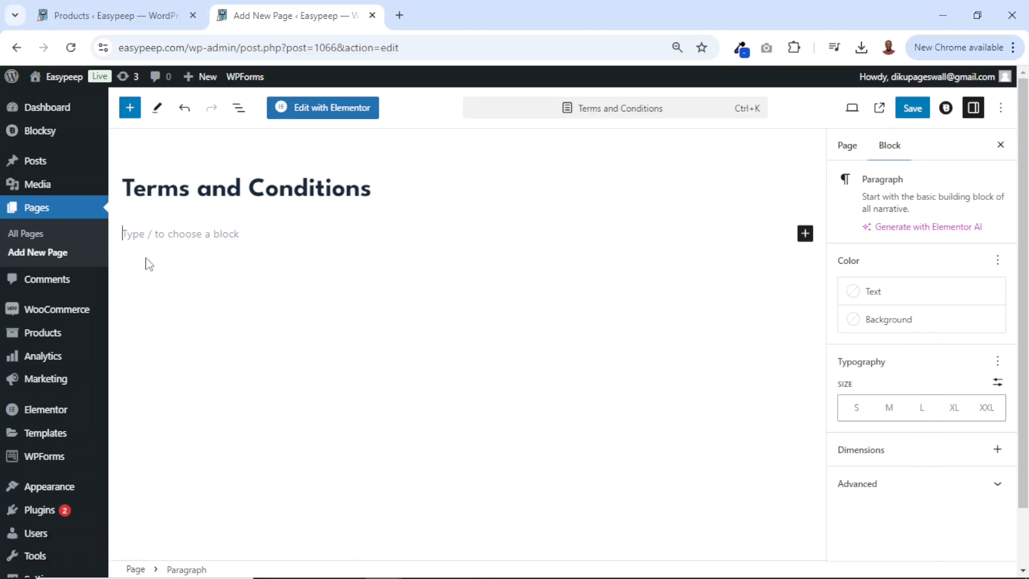
Leave the editor and open the Advanced page setup in the WooCommerce settings.
mouse_move(41, 318)
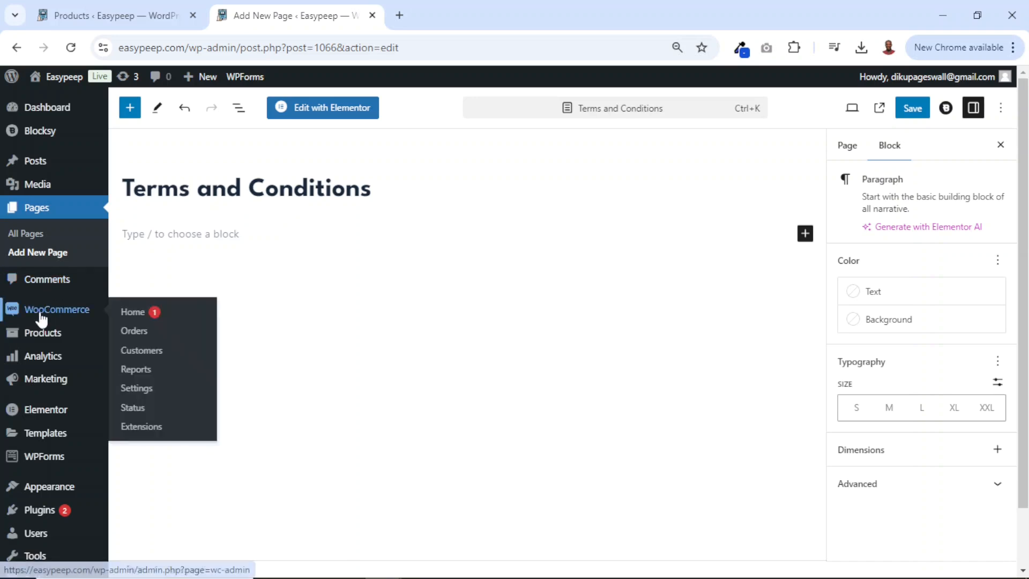
click(128, 394)
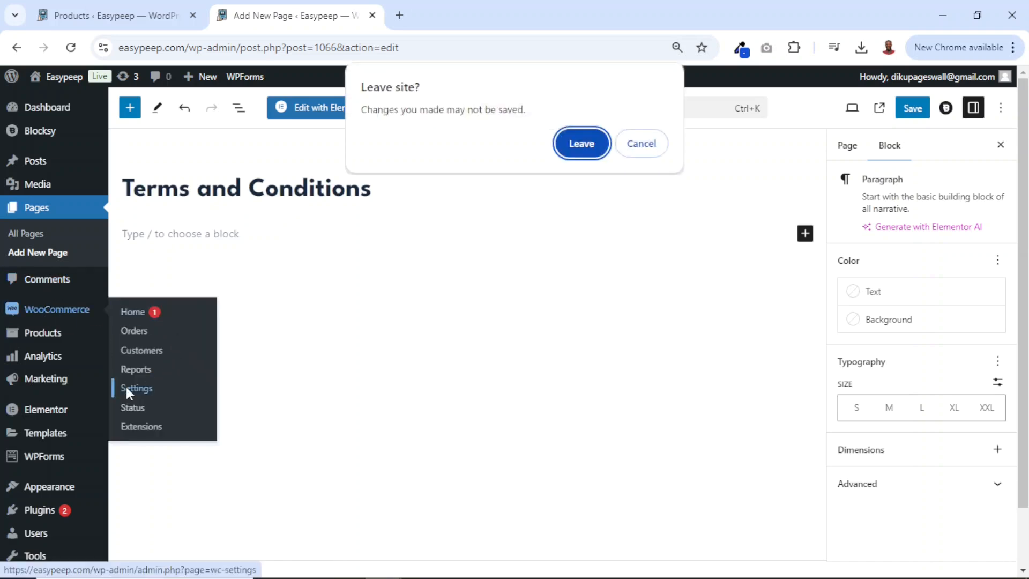
key(Return)
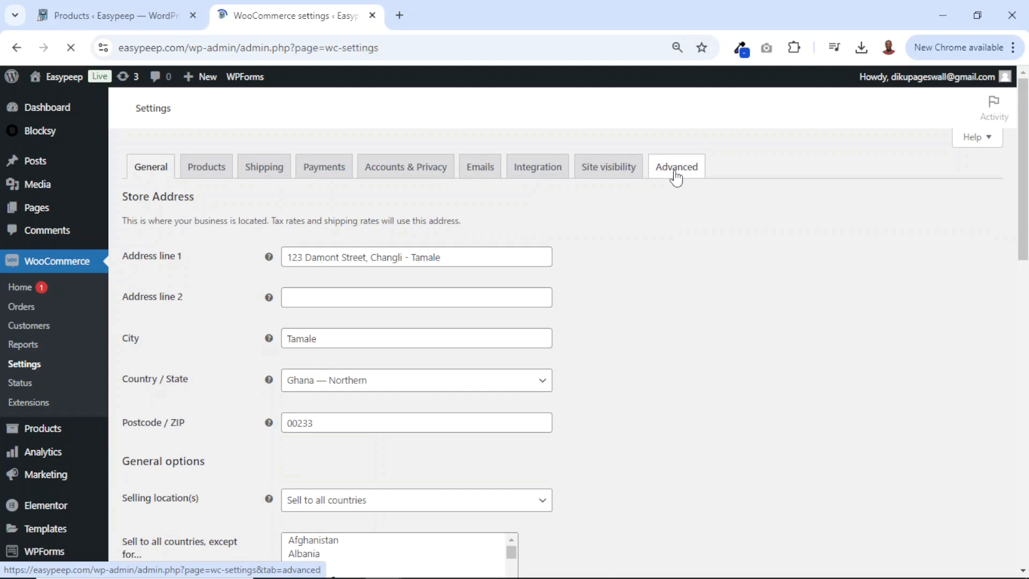
click(676, 167)
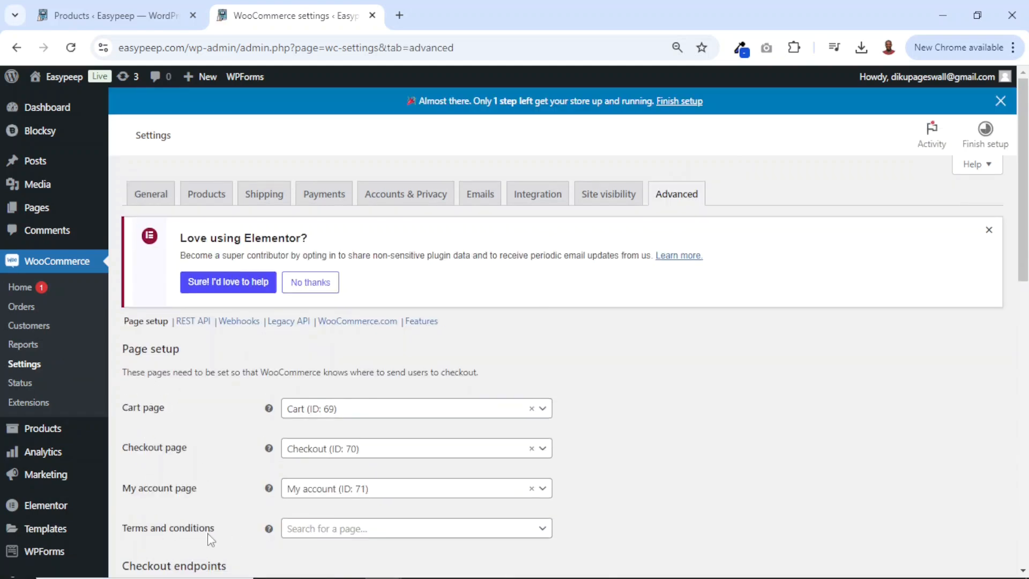
Assign the Terms and Conditions page as the store's terms and conditions page and save the settings.
click(364, 537)
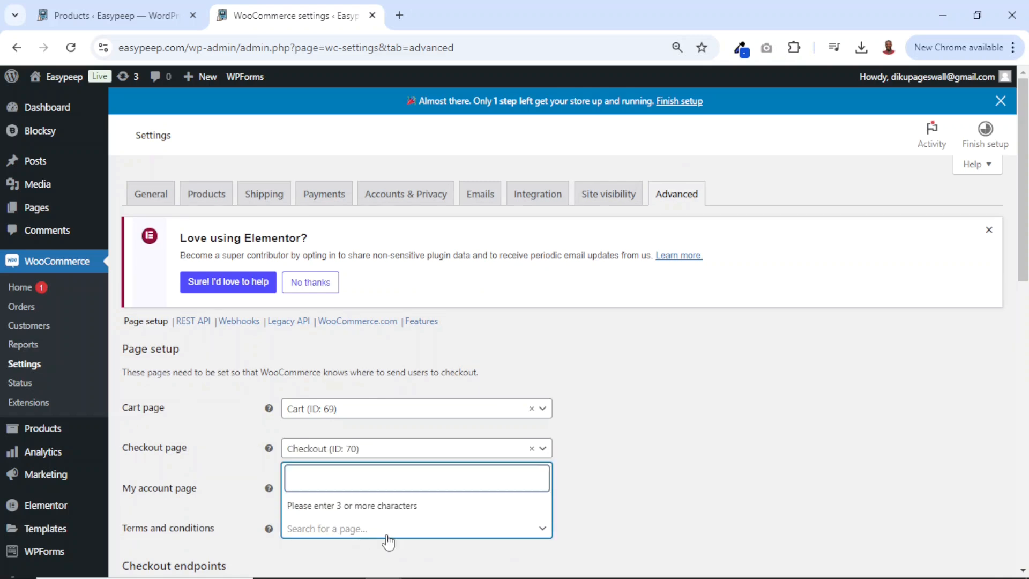
text(terms)
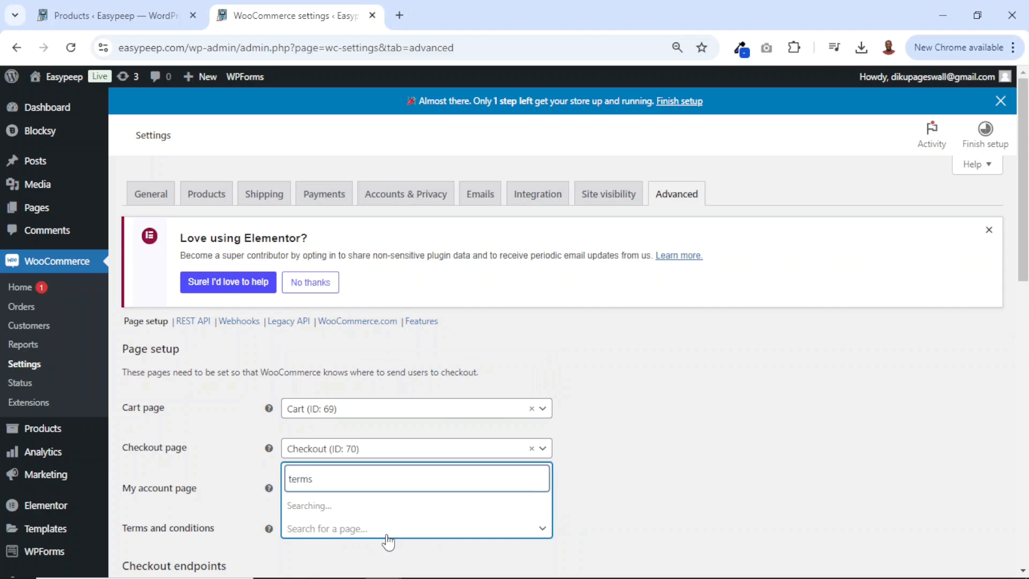
click(328, 507)
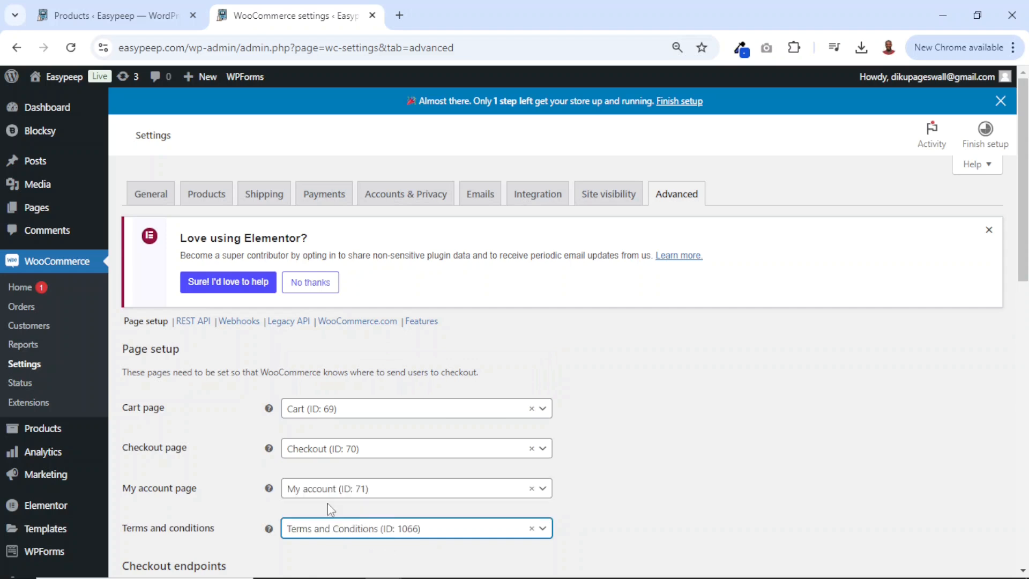
scroll(574, 528, down, 3)
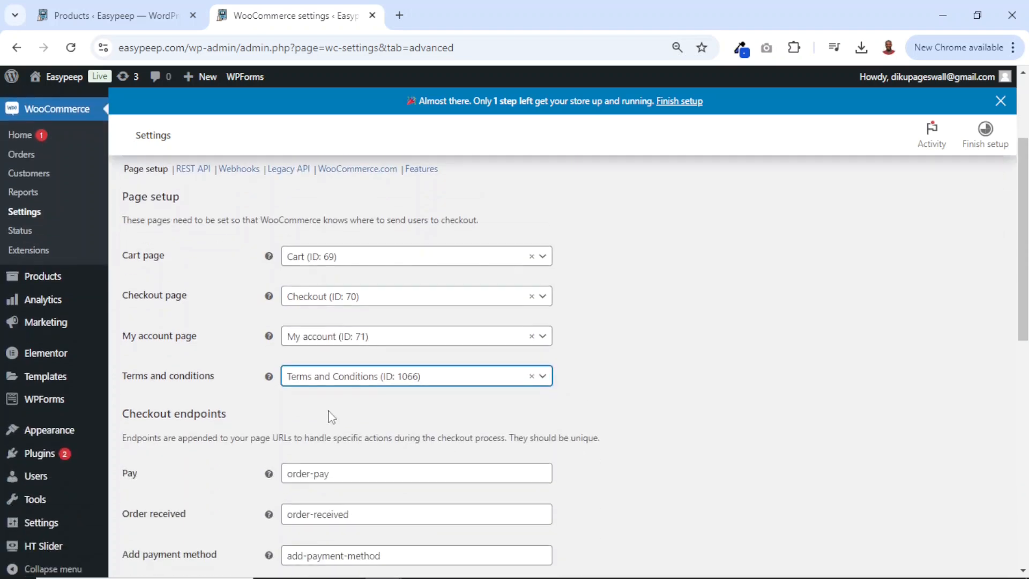
scroll(342, 414, down, 9)
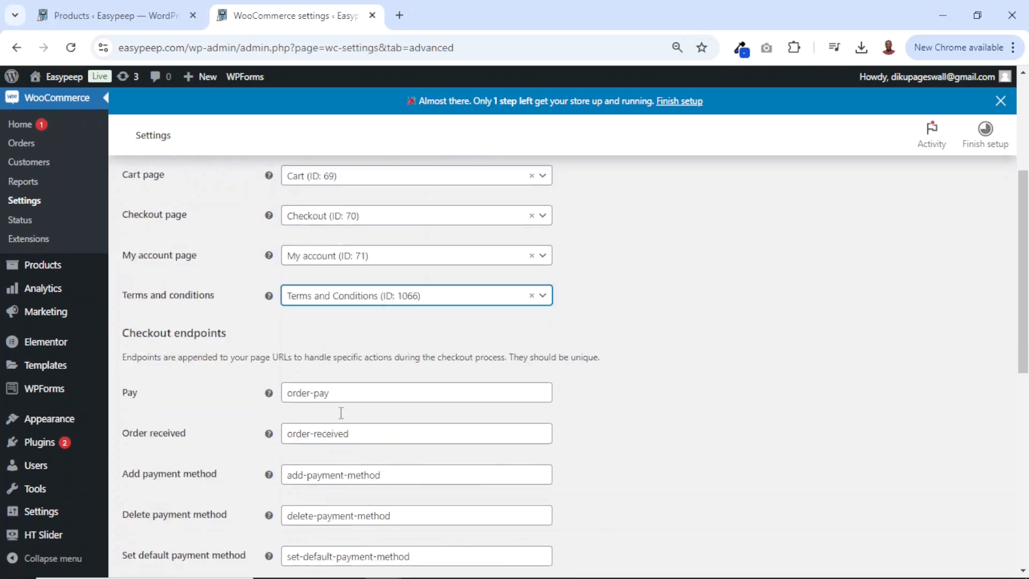
scroll(340, 413, down, 2)
click(150, 507)
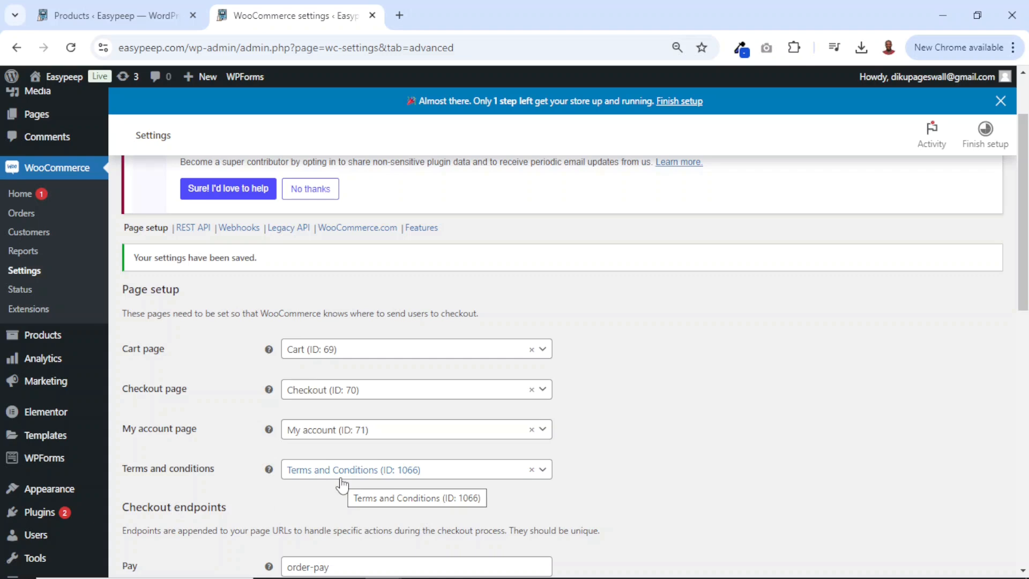
Assign the Privacy Policy page as the site's privacy policy page in the WordPress privacy settings.
scroll(341, 484, up, 1)
scroll(341, 485, down, 5)
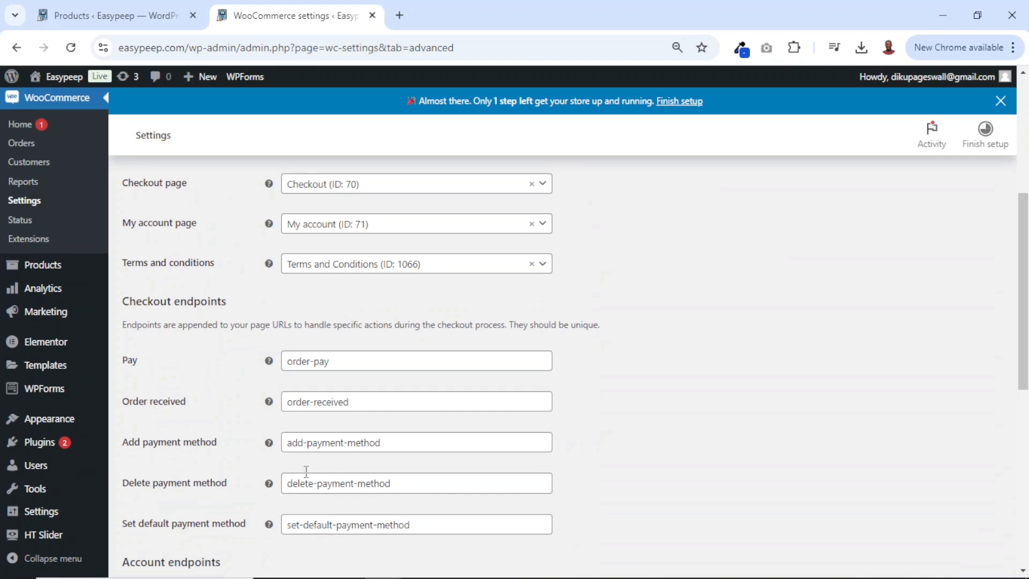
mouse_move(40, 516)
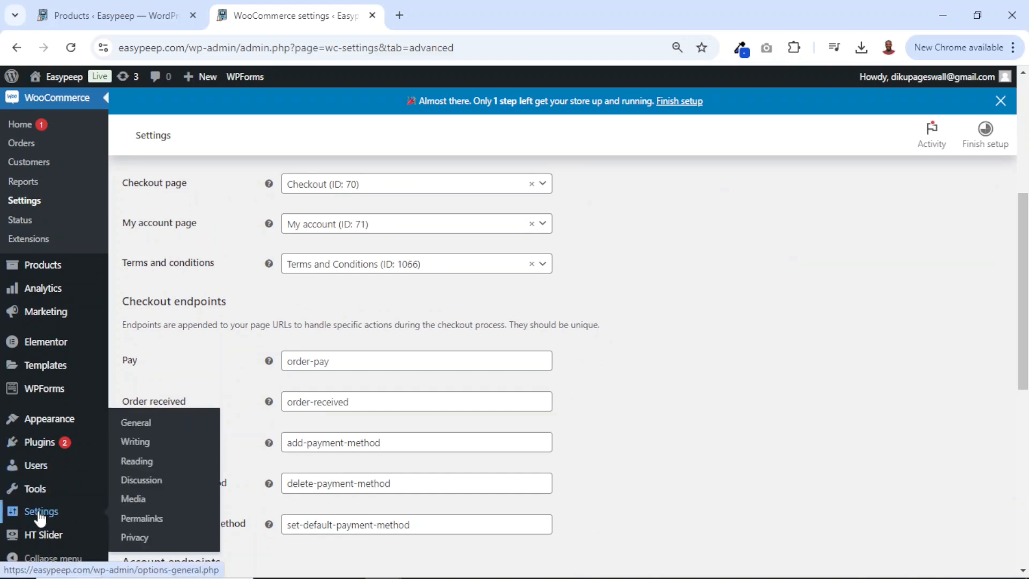
click(134, 541)
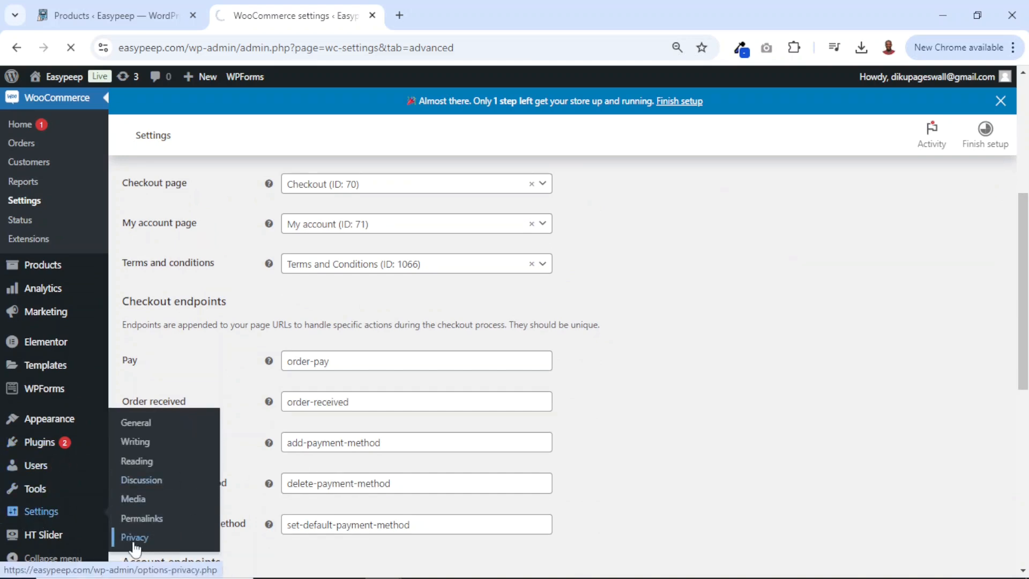
scroll(429, 490, down, 3)
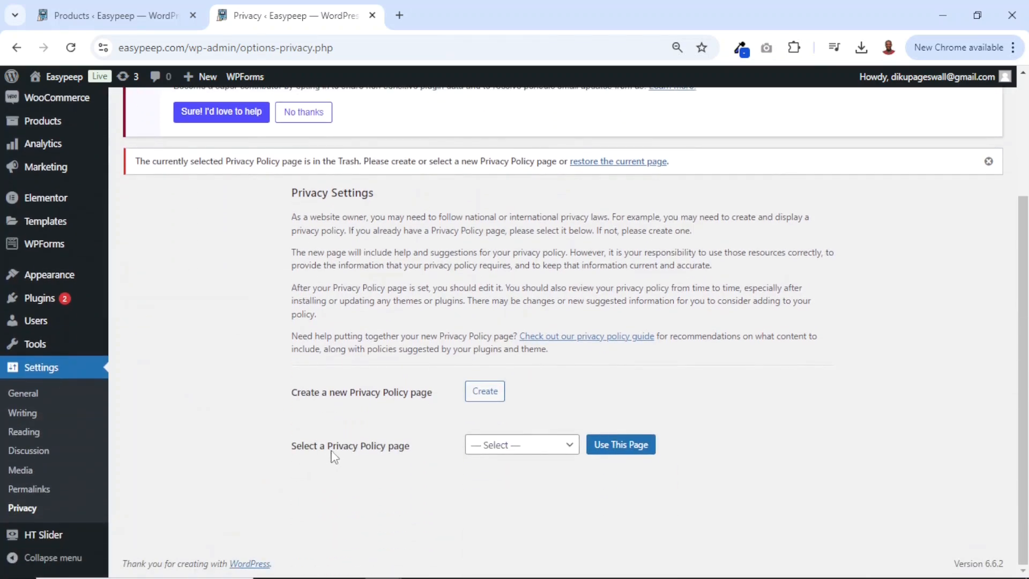
click(520, 457)
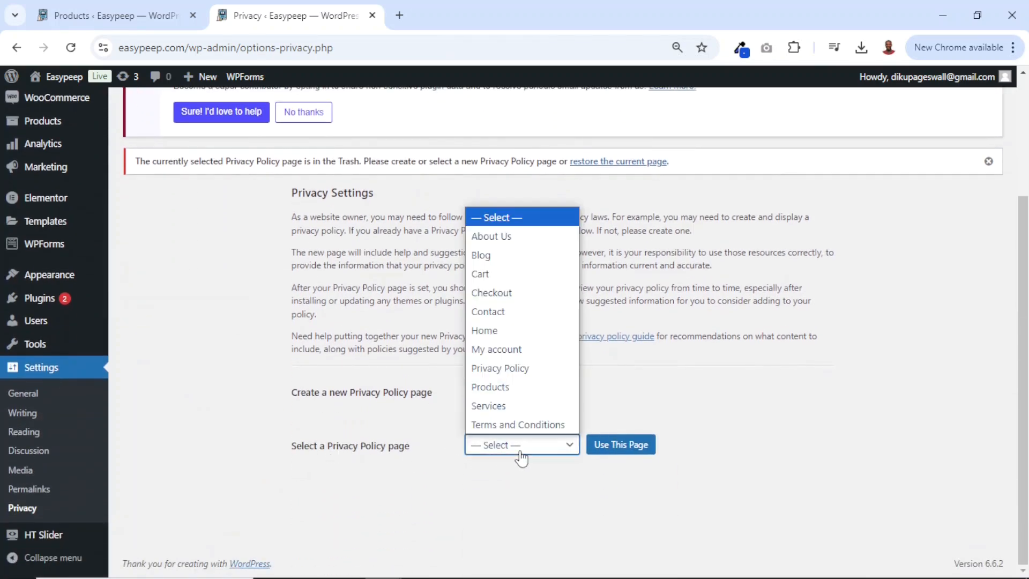
click(501, 369)
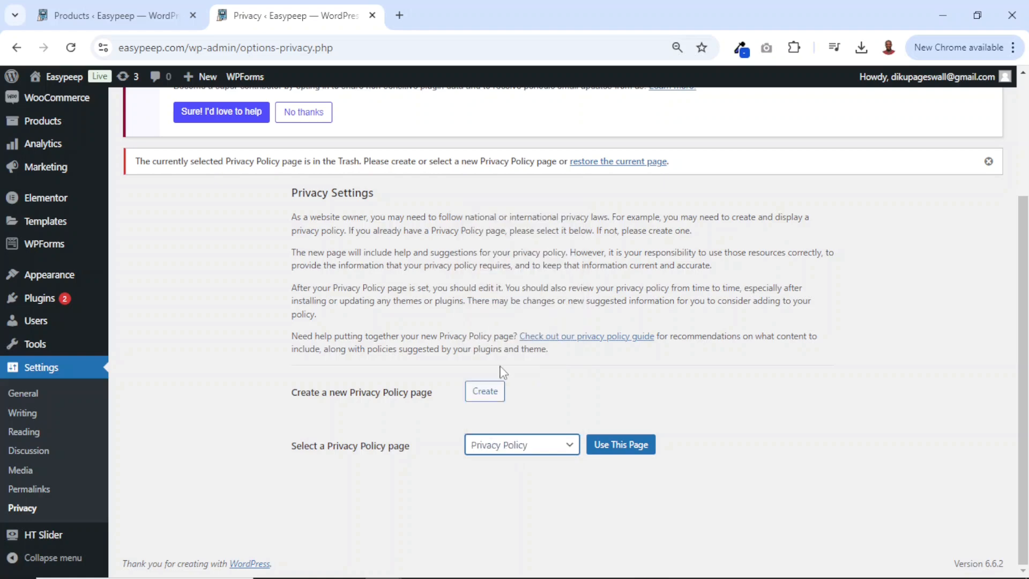
click(618, 450)
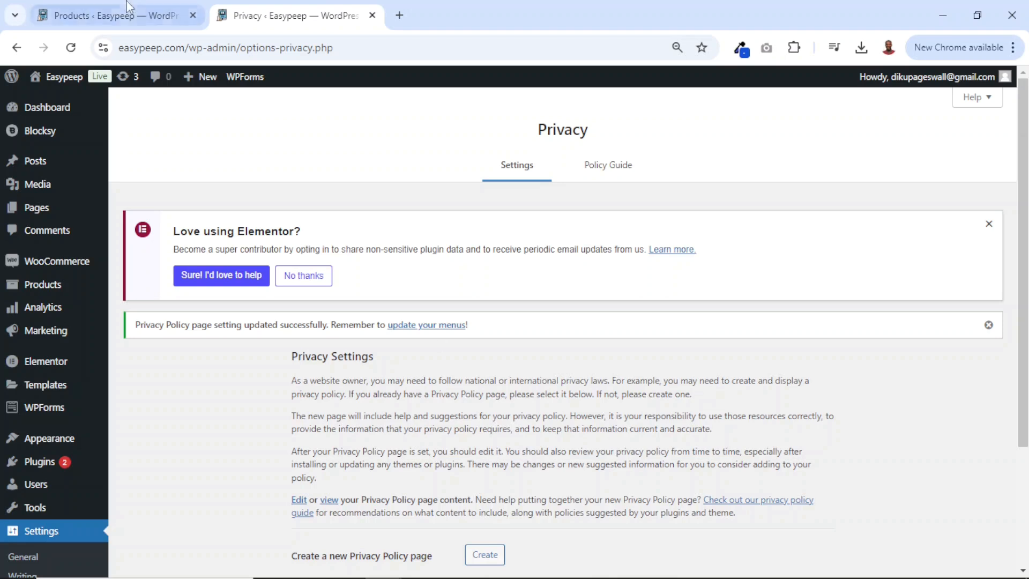
Visit the live site and examine the footer's Information links.
click(67, 80)
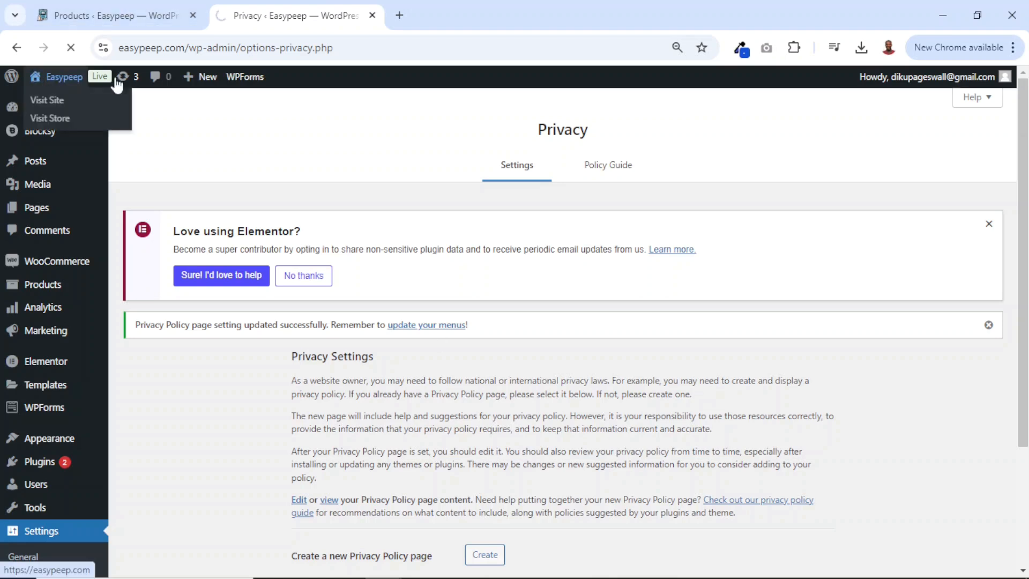
scroll(632, 332, down, 20)
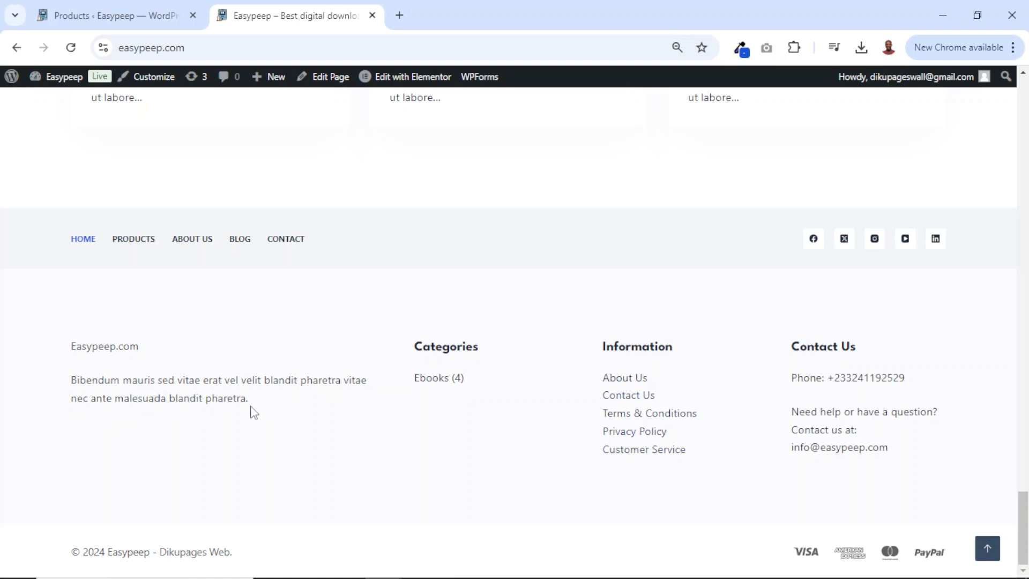
drag(251, 407, 63, 387)
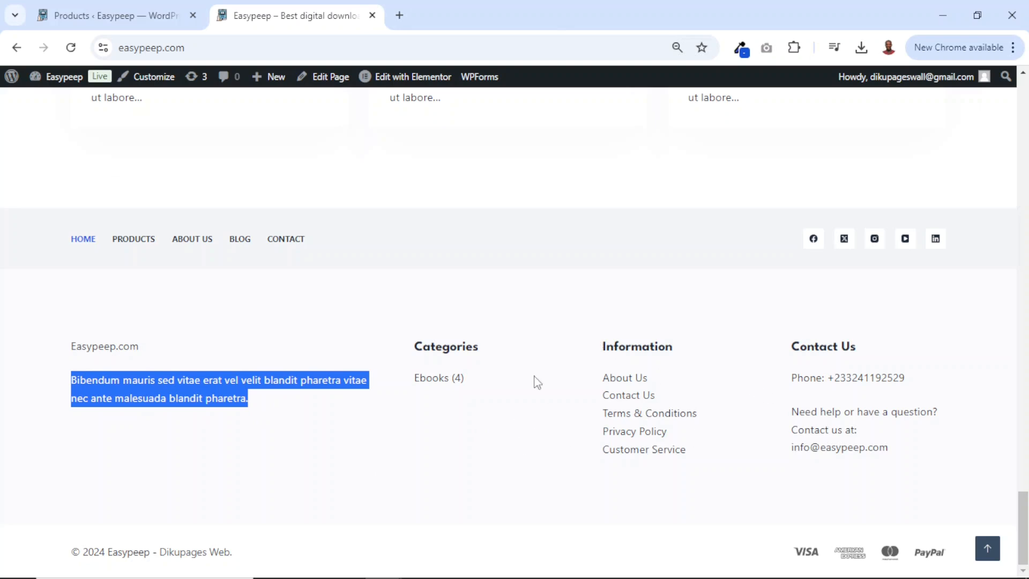
Open the Customizer and create a new menu named Information.
click(163, 87)
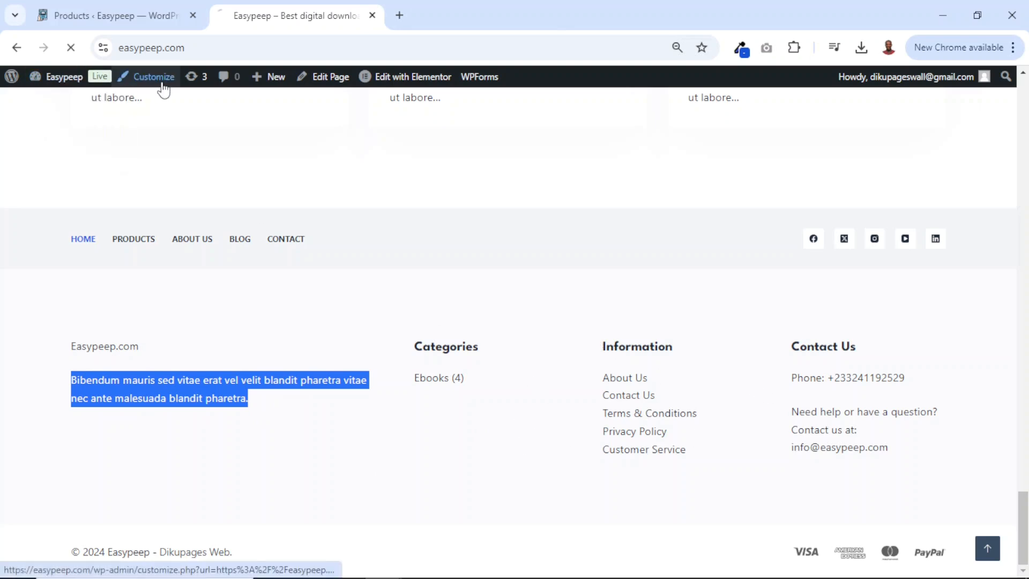
scroll(116, 351, down, 10)
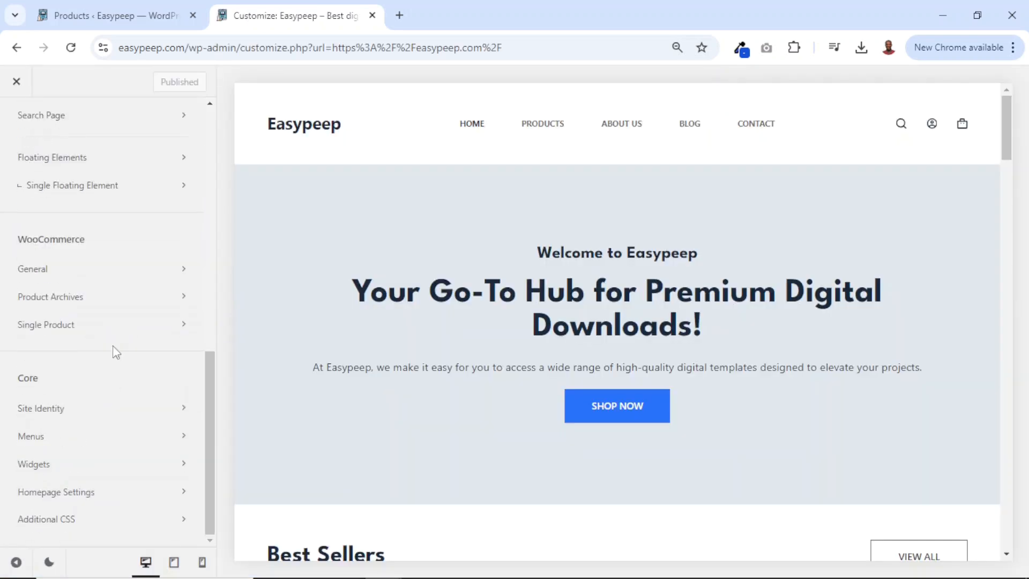
click(44, 446)
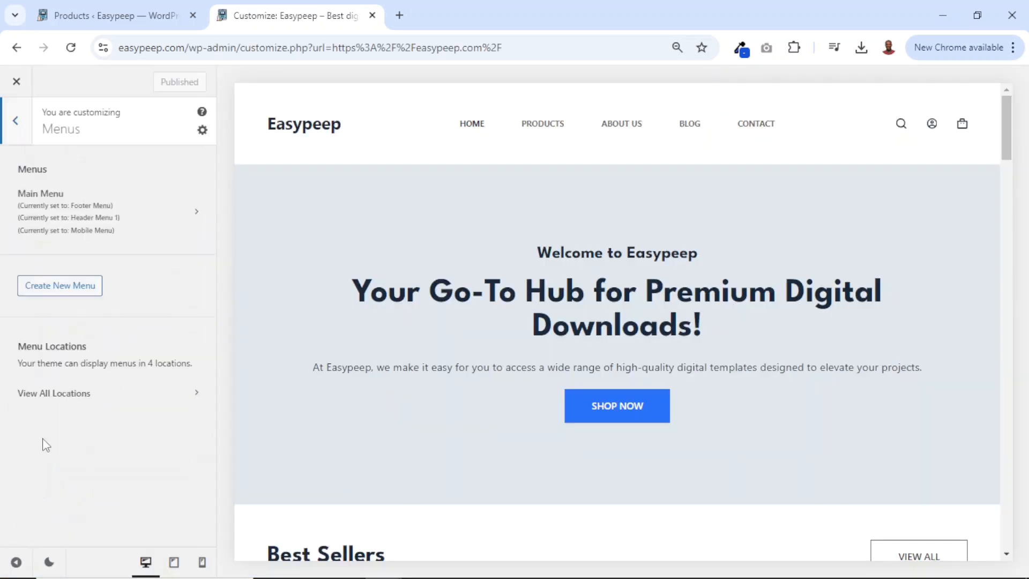
click(69, 289)
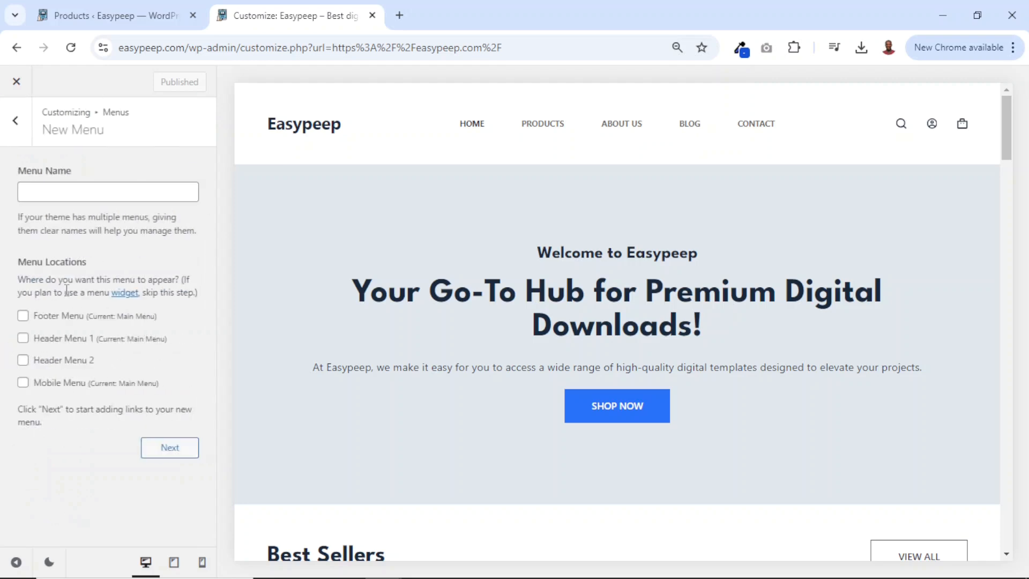
click(129, 187)
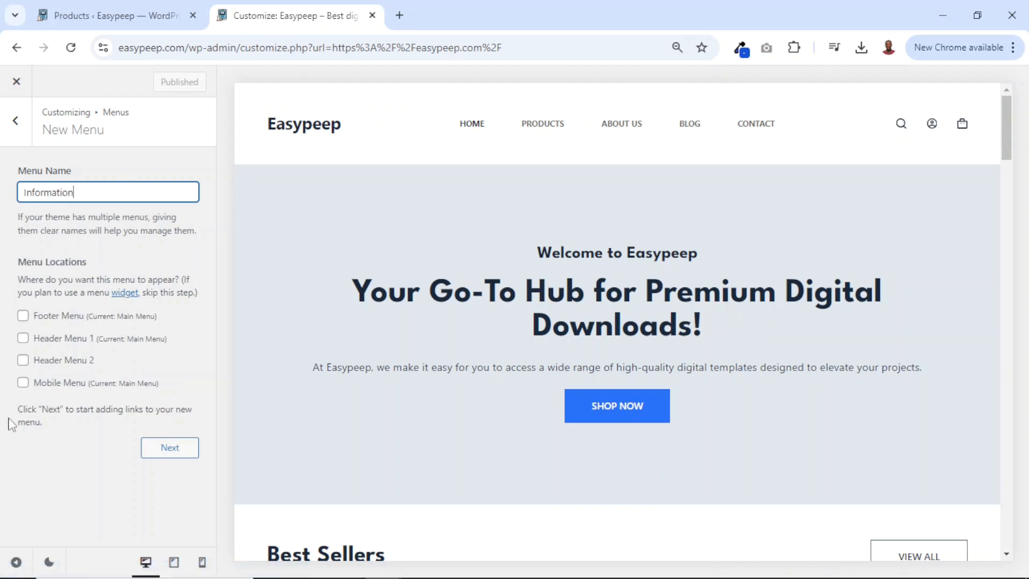
click(170, 450)
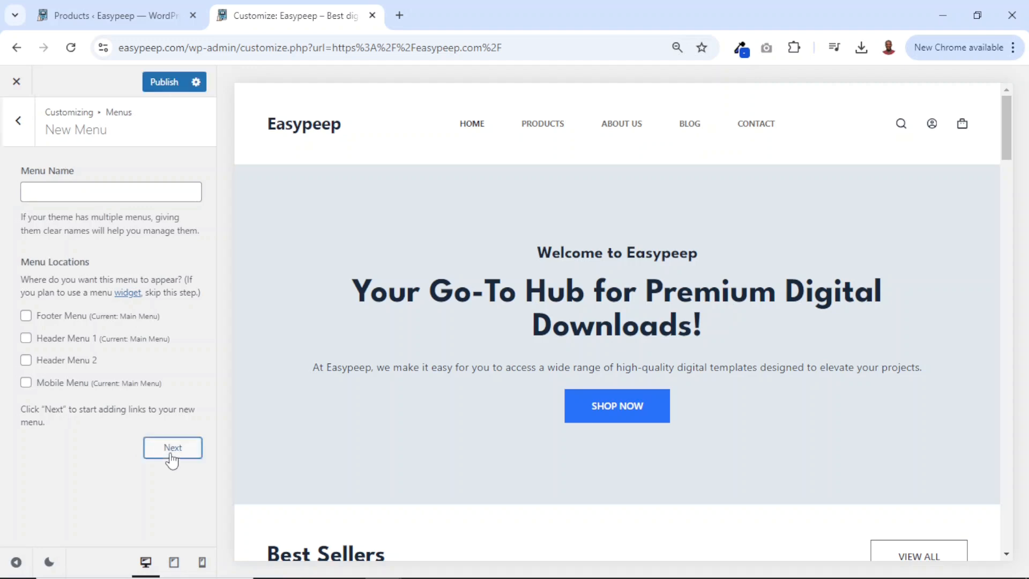
Add the Privacy Policy, Terms and Conditions, About Us, Contact and Blog pages to the Information menu.
click(143, 285)
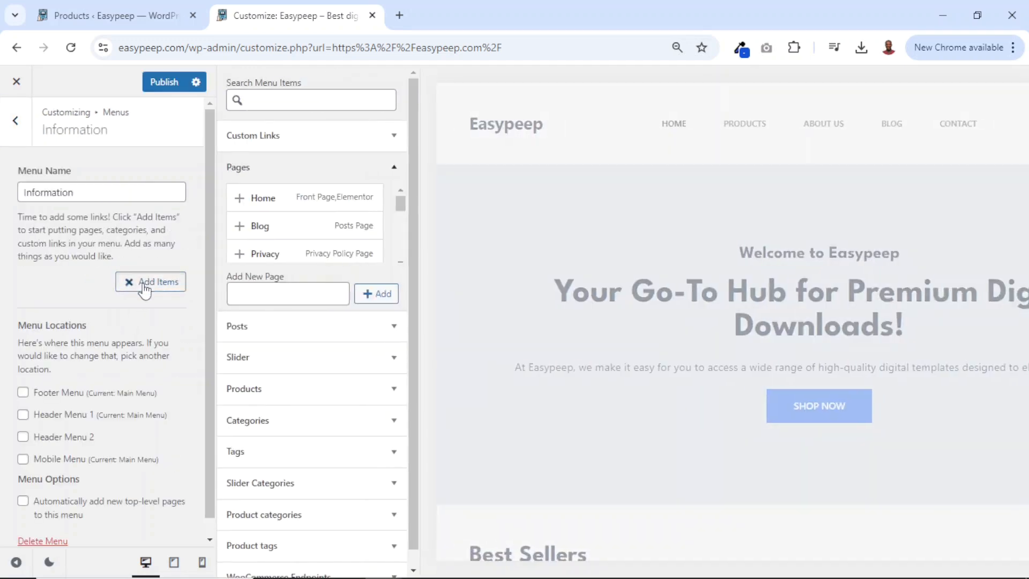
click(244, 254)
scroll(296, 231, down, 2)
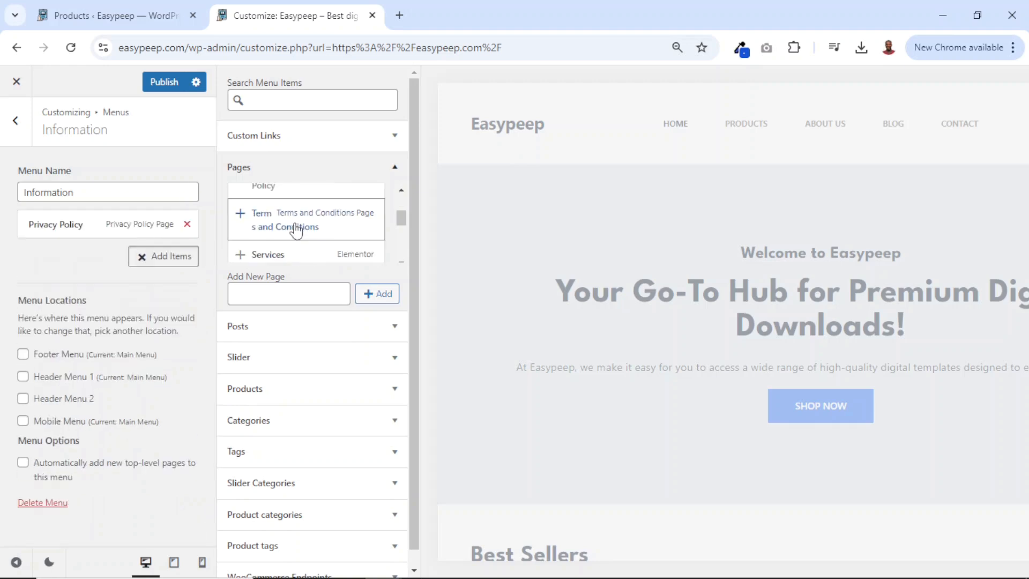
click(297, 227)
scroll(300, 231, down, 2)
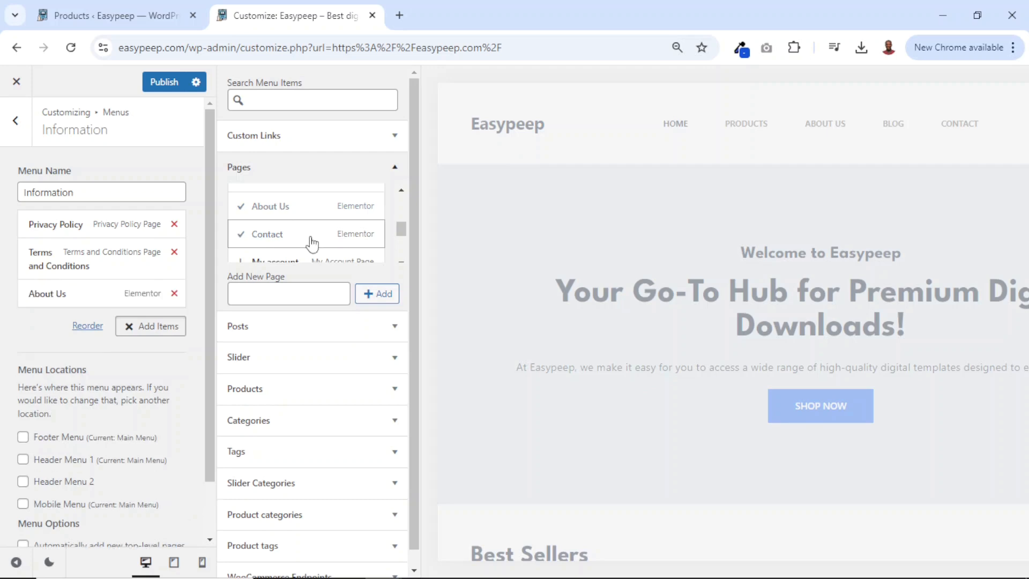
scroll(313, 244, down, 3)
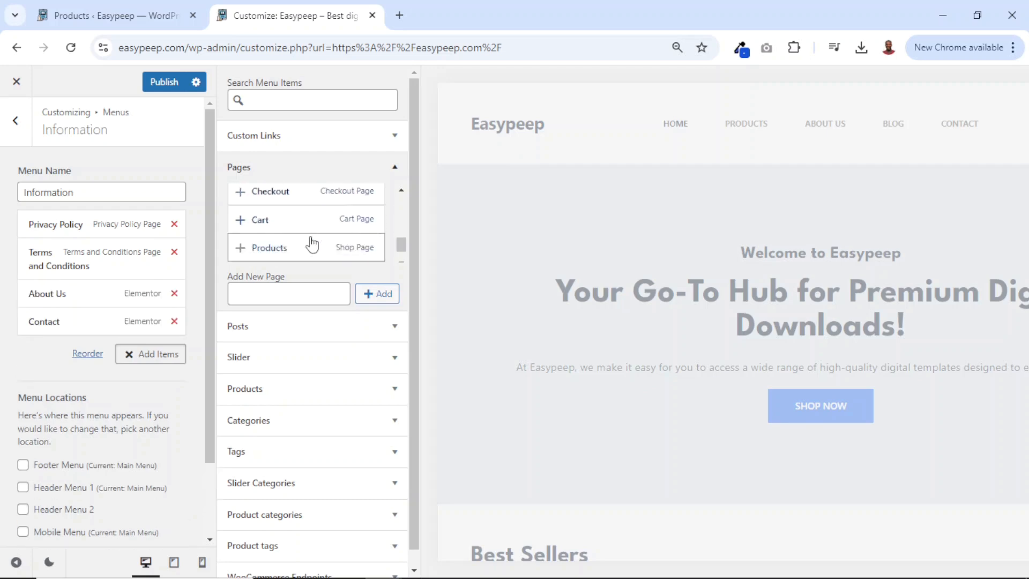
scroll(312, 244, down, 1)
scroll(292, 238, up, 5)
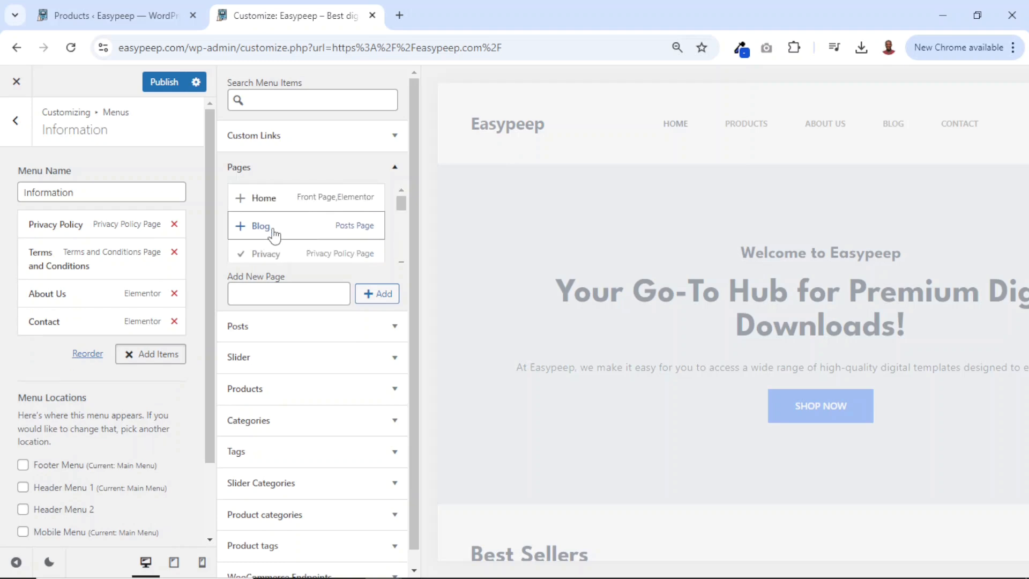
click(273, 230)
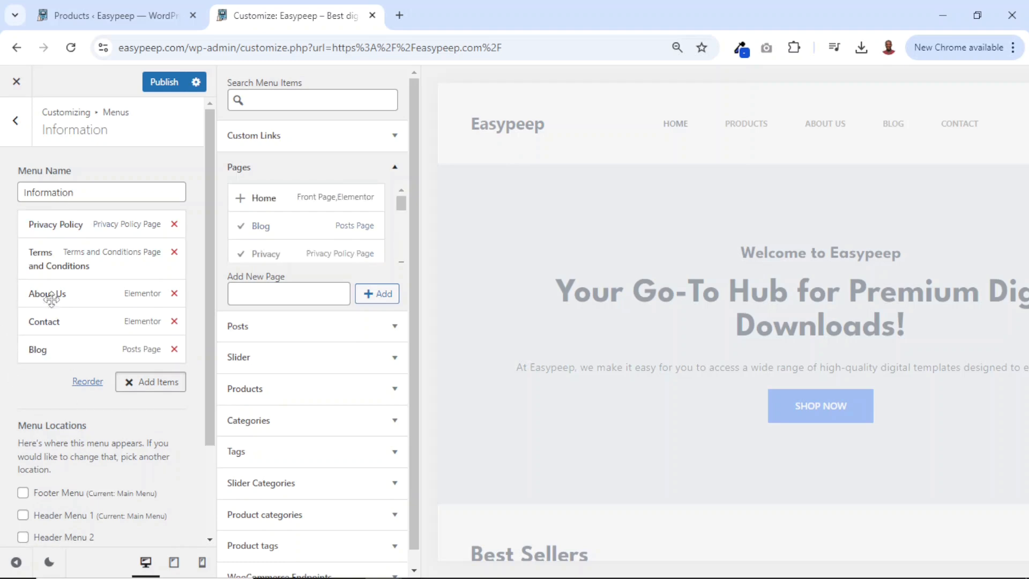
Reorder the Information menu items to About Us, Blog, Contact, Privacy Policy, Terms and Conditions.
drag(46, 294, 32, 221)
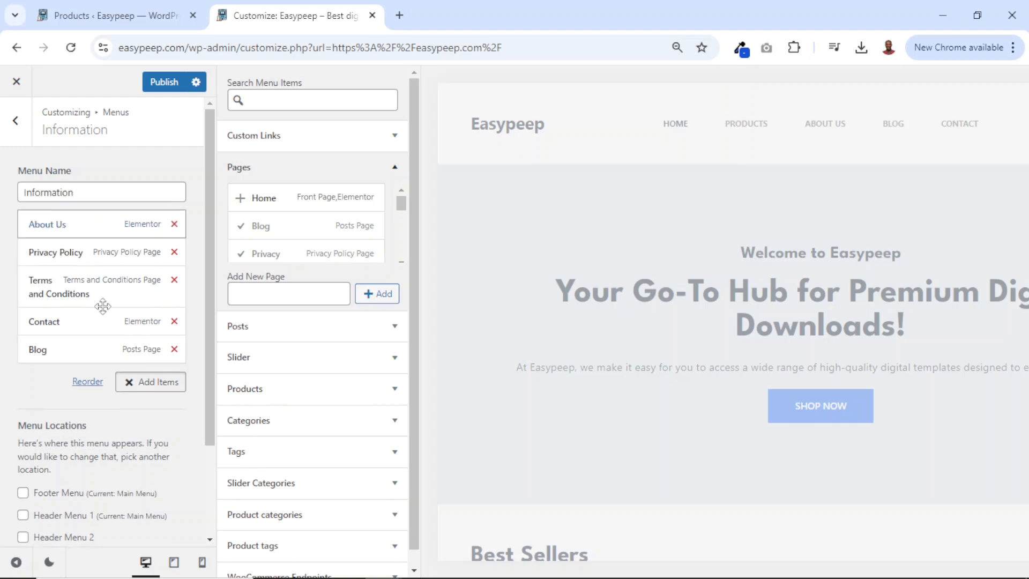
drag(41, 349, 31, 250)
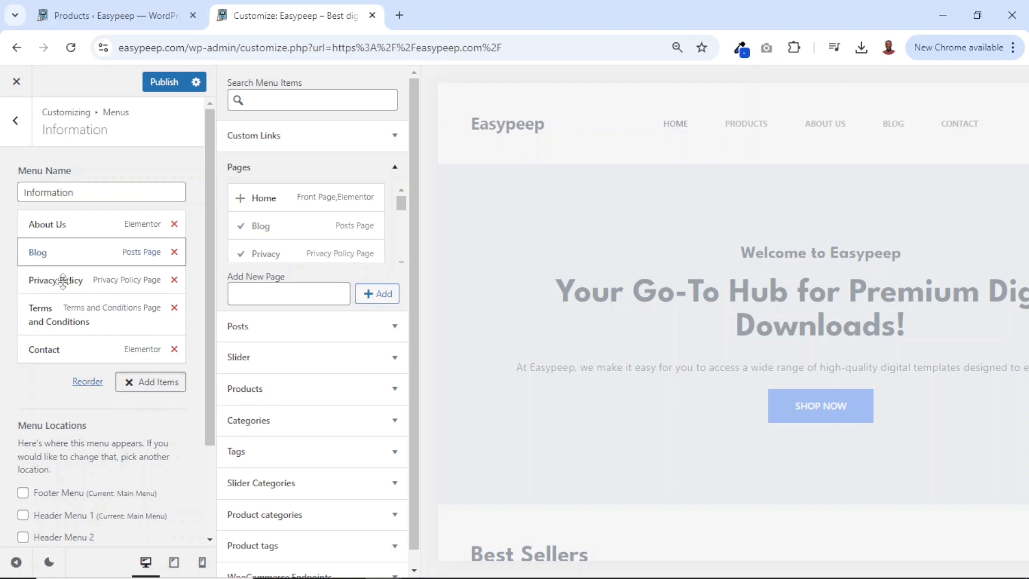
drag(60, 349, 49, 276)
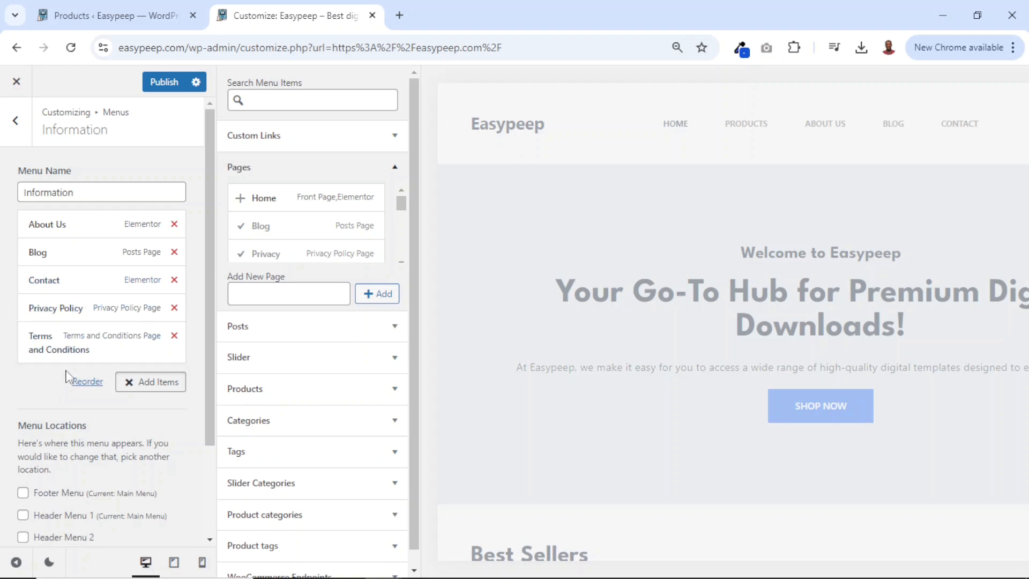
click(20, 122)
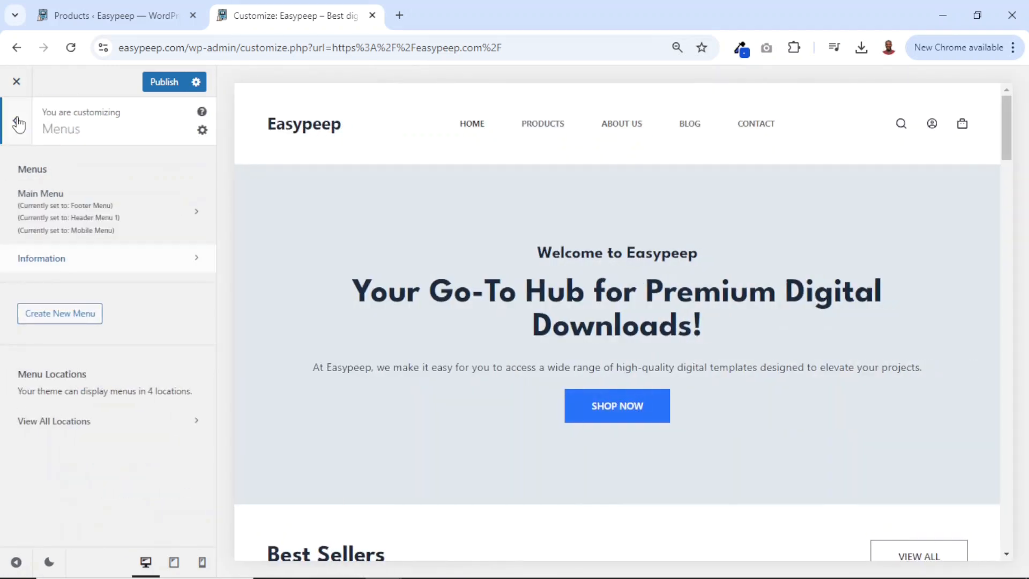
Add a Navigation Menu widget titled Information to the footer's Widget Area 3.
click(19, 126)
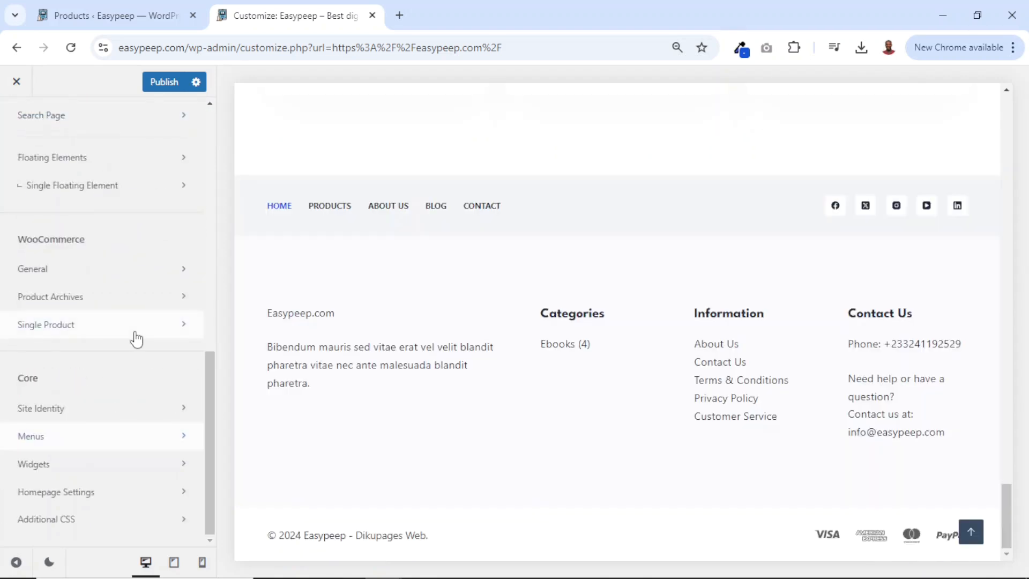
scroll(134, 338, up, 15)
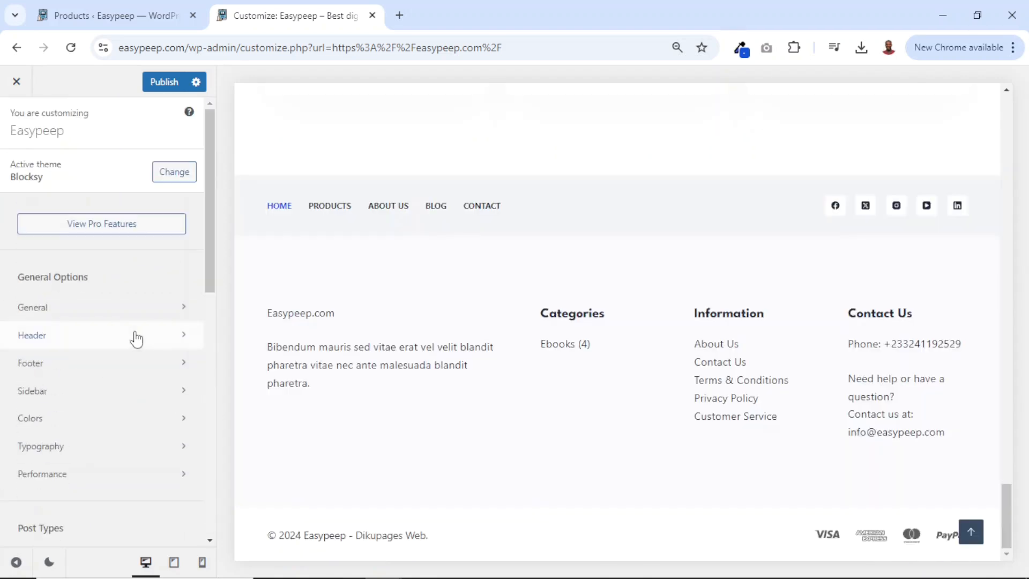
click(68, 374)
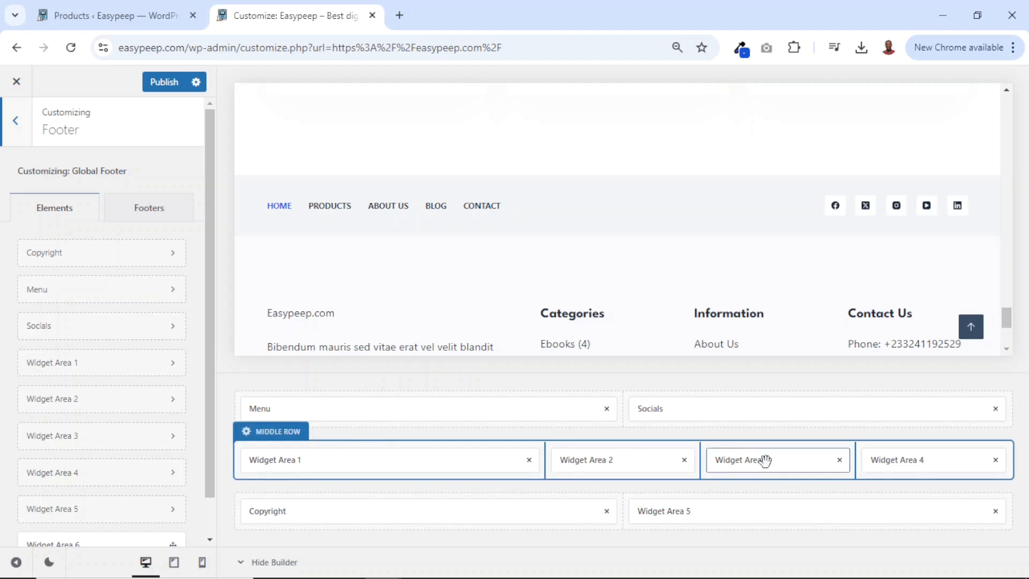
click(743, 459)
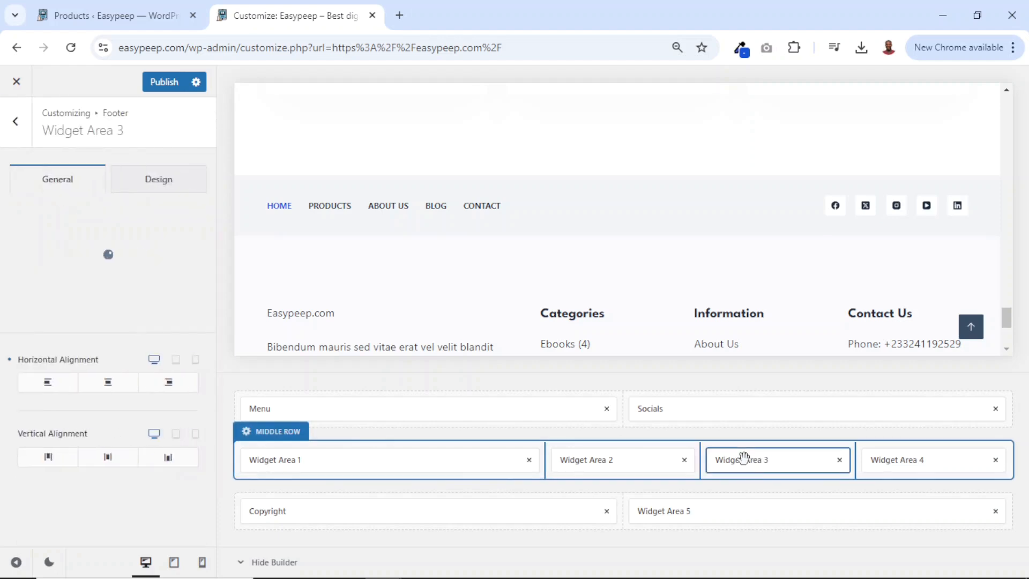
click(97, 380)
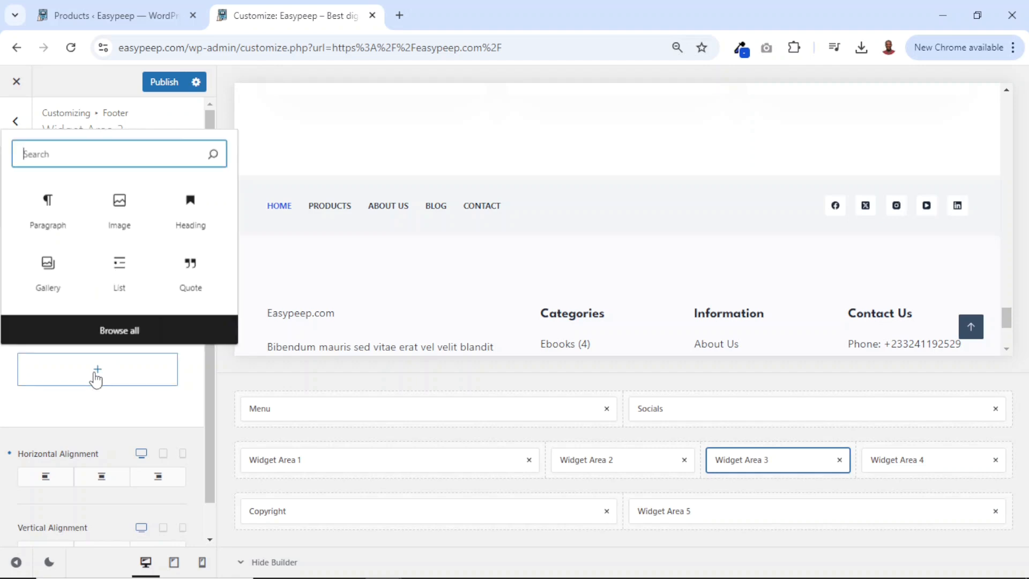
text(navai)
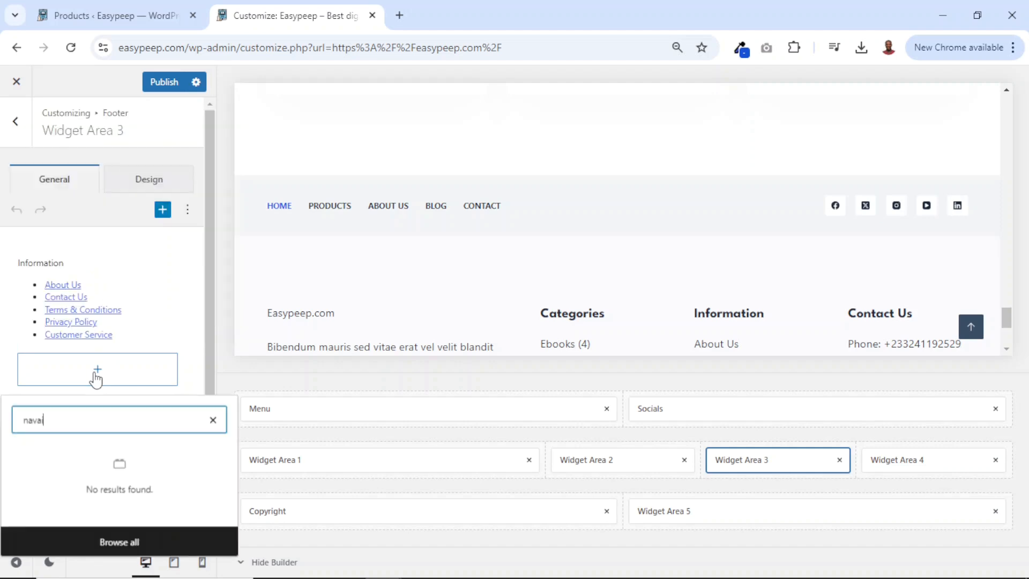
key(BackSpace)
text(i)
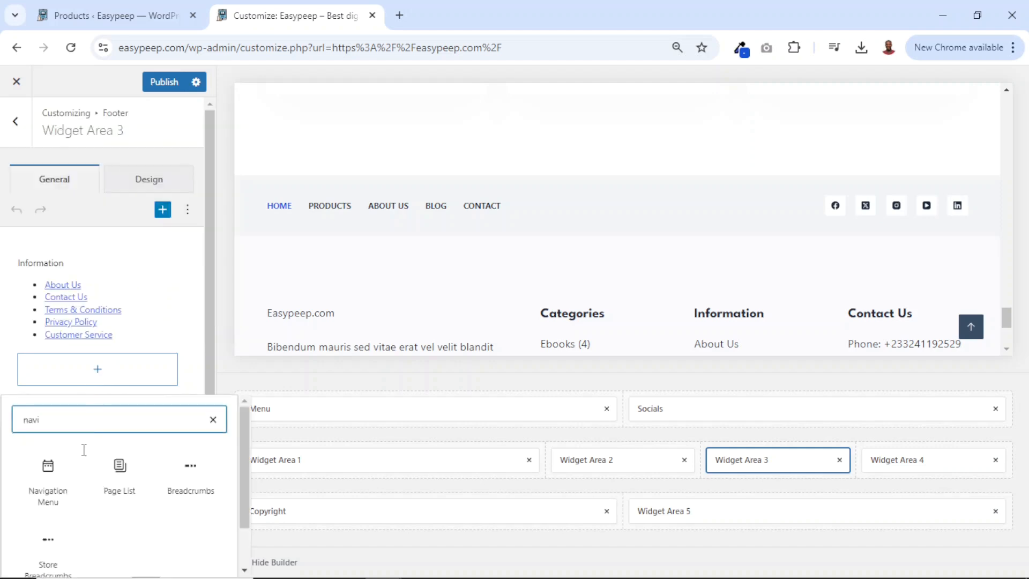
click(47, 486)
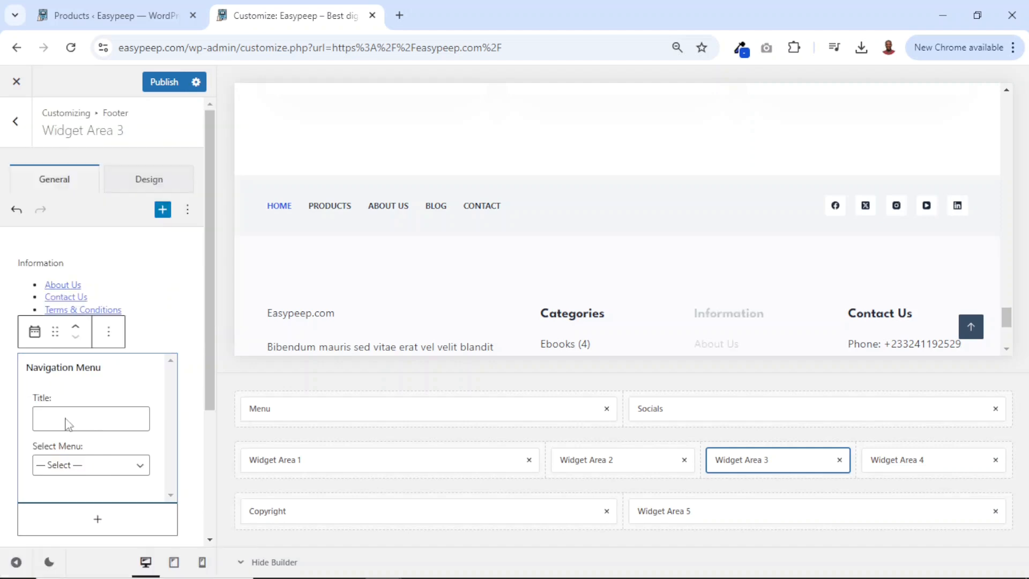
text(Information)
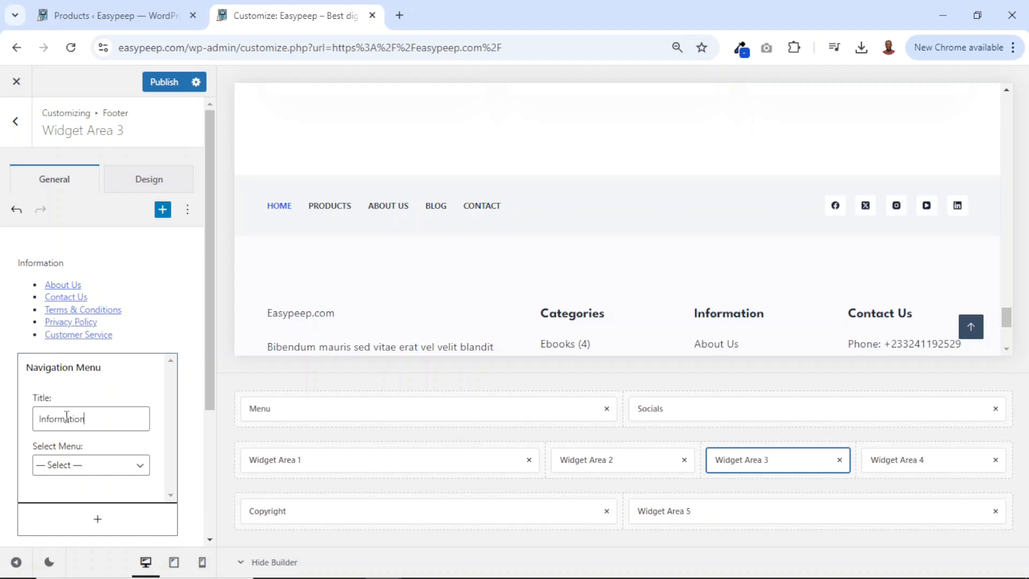
Publish the Customizer changes.
click(76, 468)
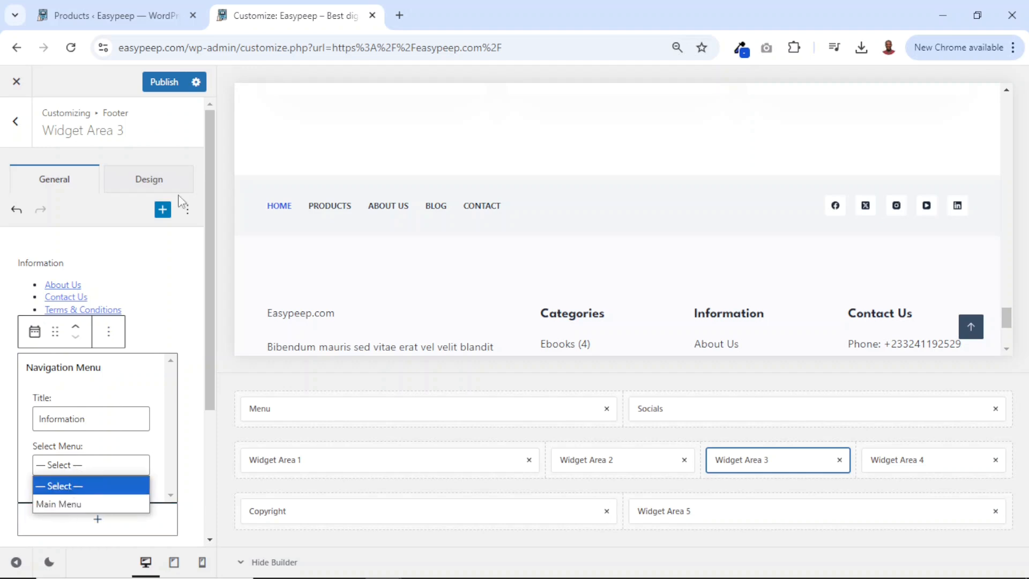
click(163, 94)
click(164, 94)
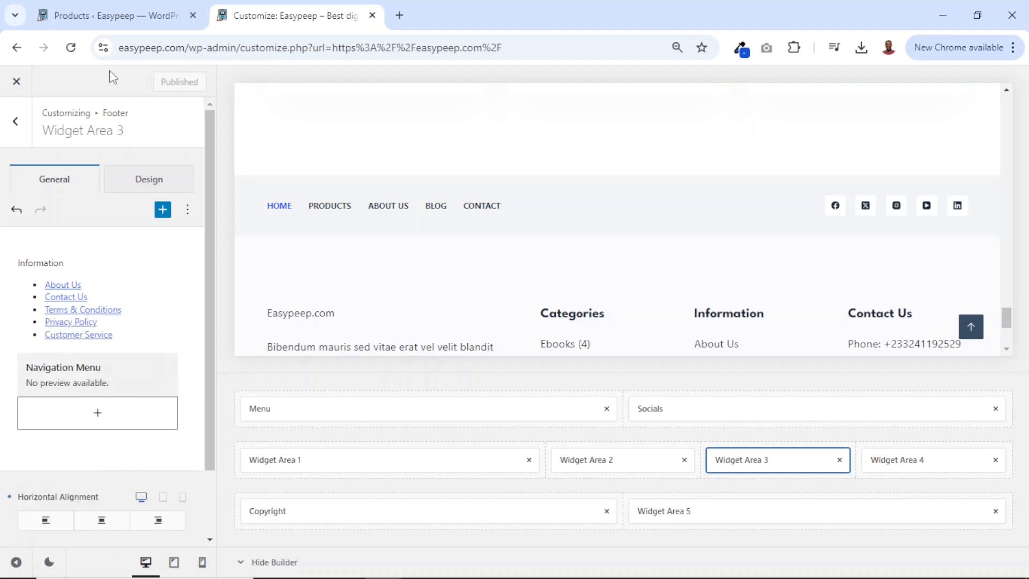
Reload the Customizer, reopen the footer's Widget Area 3, and set the Navigation Menu widget to the Information menu.
click(71, 48)
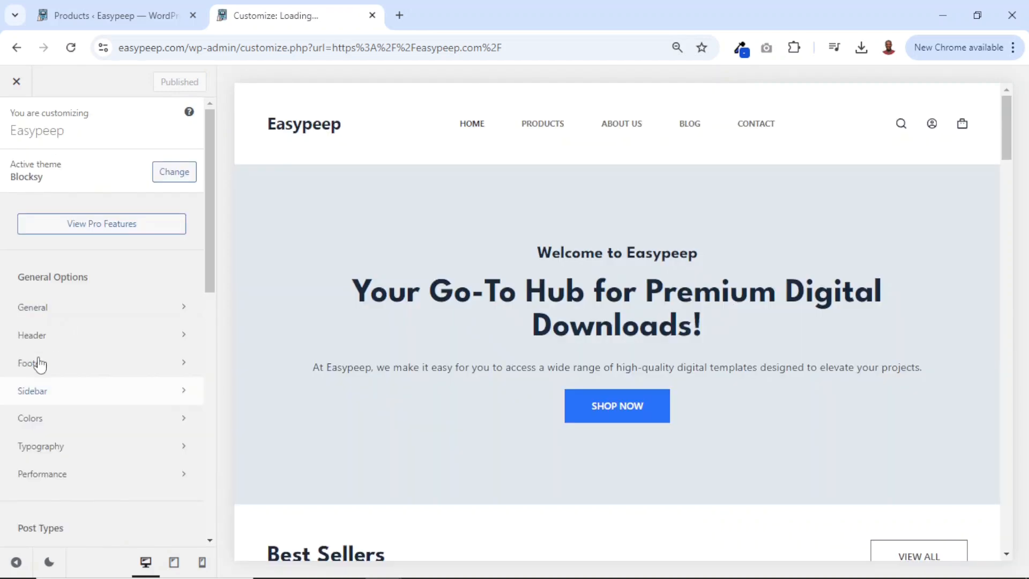
click(39, 364)
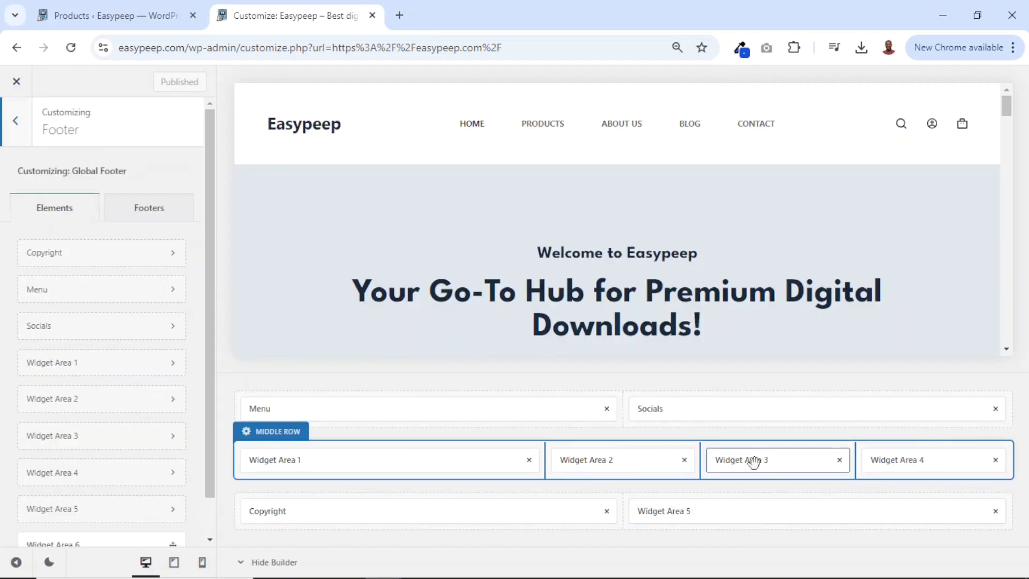
click(753, 461)
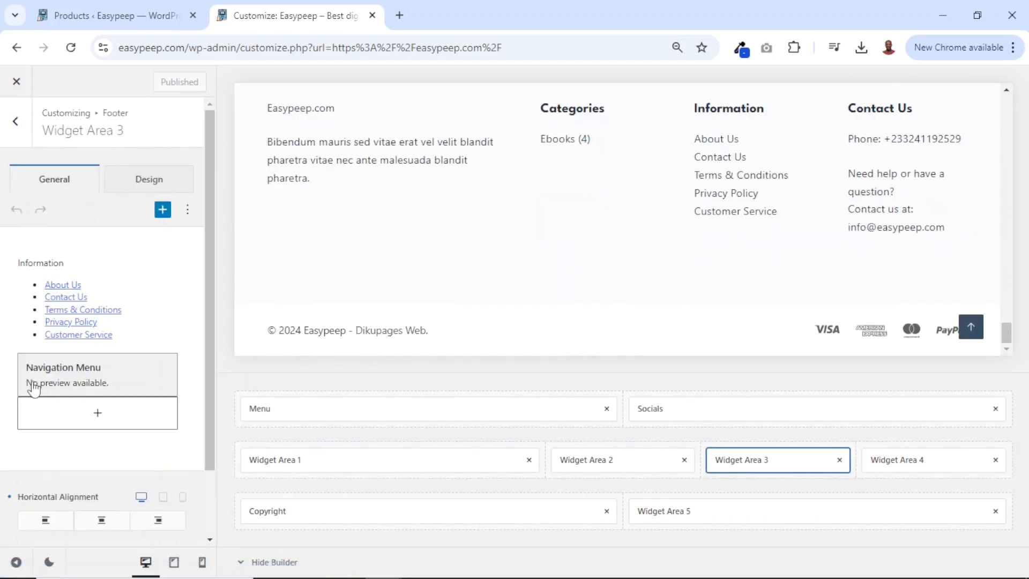
click(67, 384)
click(76, 466)
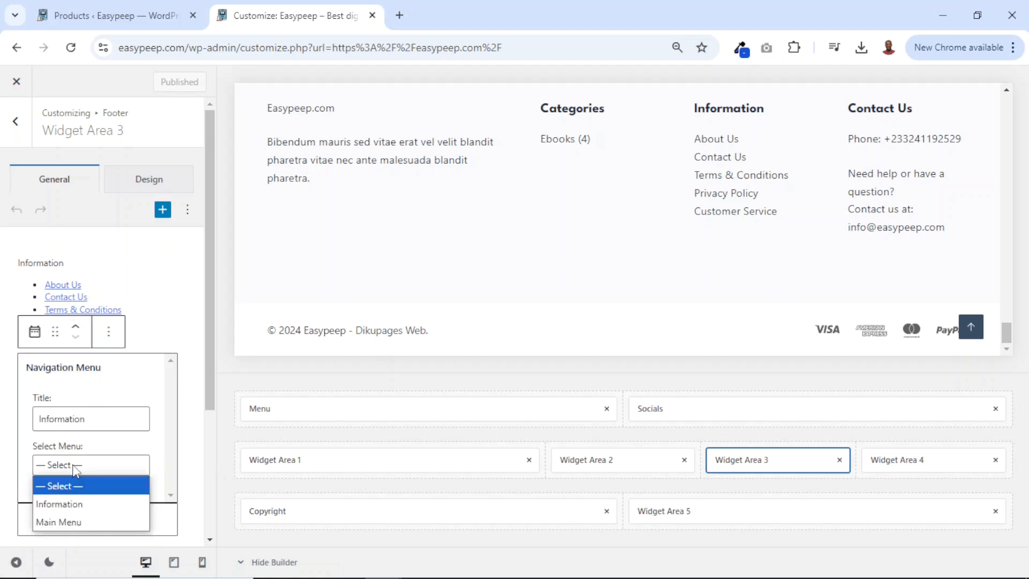
click(67, 506)
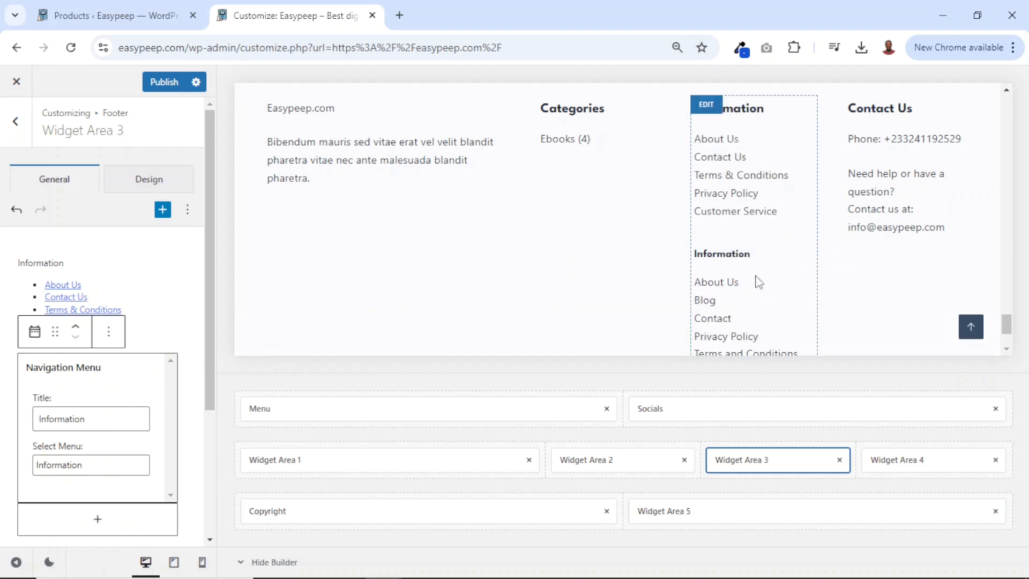
Delete the old static Information links list block from Widget Area 3.
scroll(750, 299, down, 2)
scroll(740, 290, up, 1)
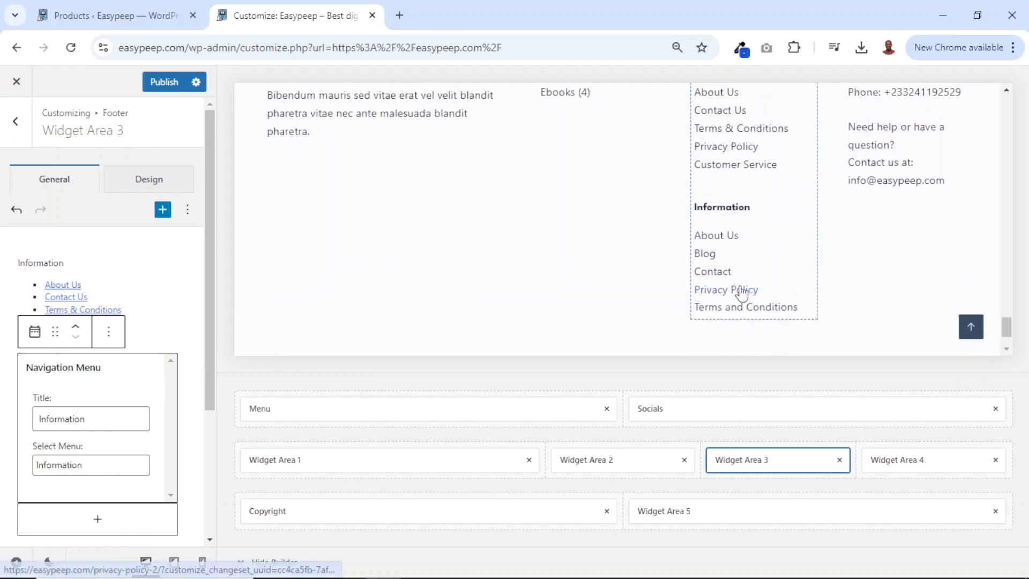
scroll(751, 242, up, 2)
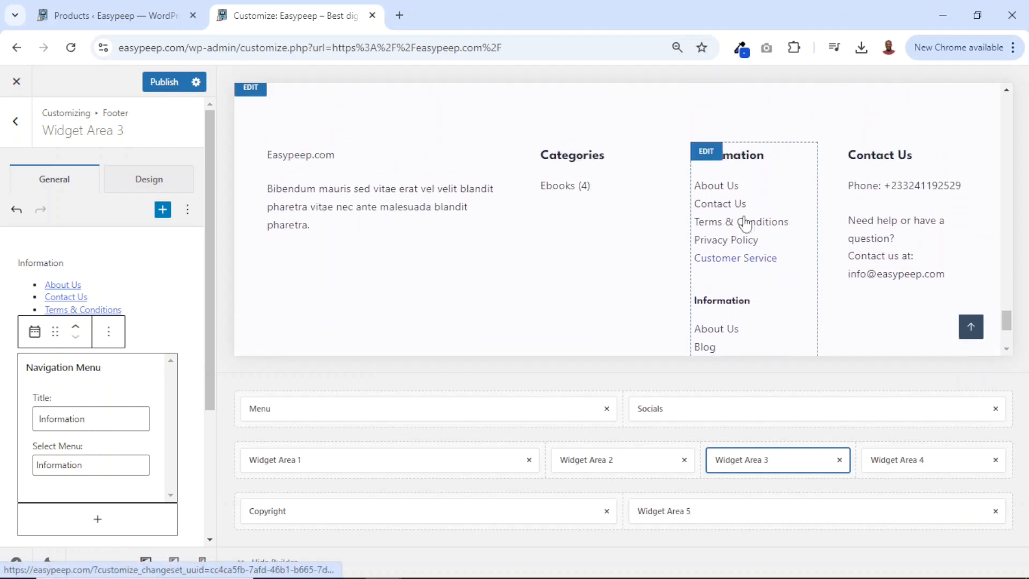
click(92, 288)
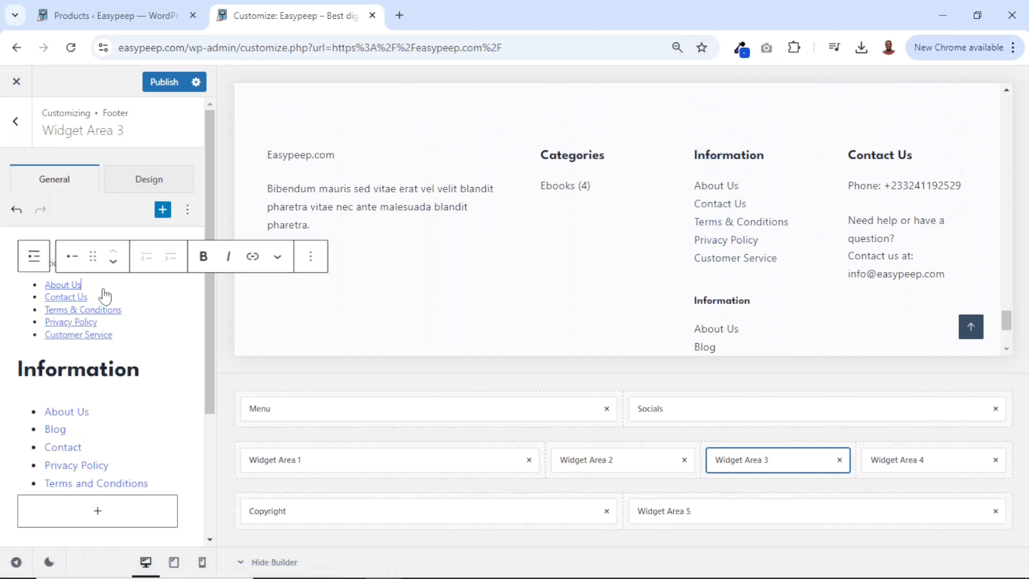
click(311, 256)
scroll(384, 477, down, 1)
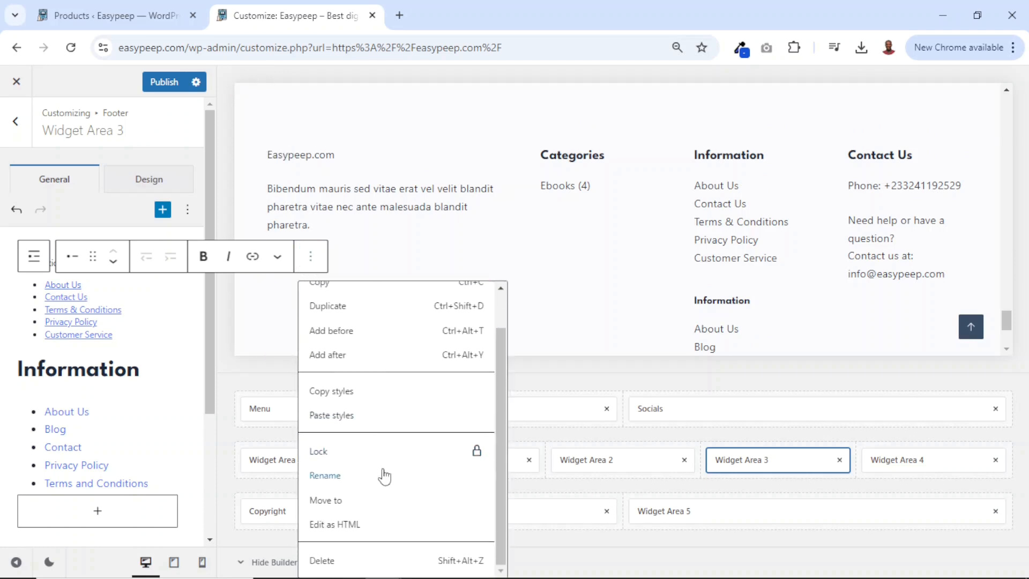
click(335, 560)
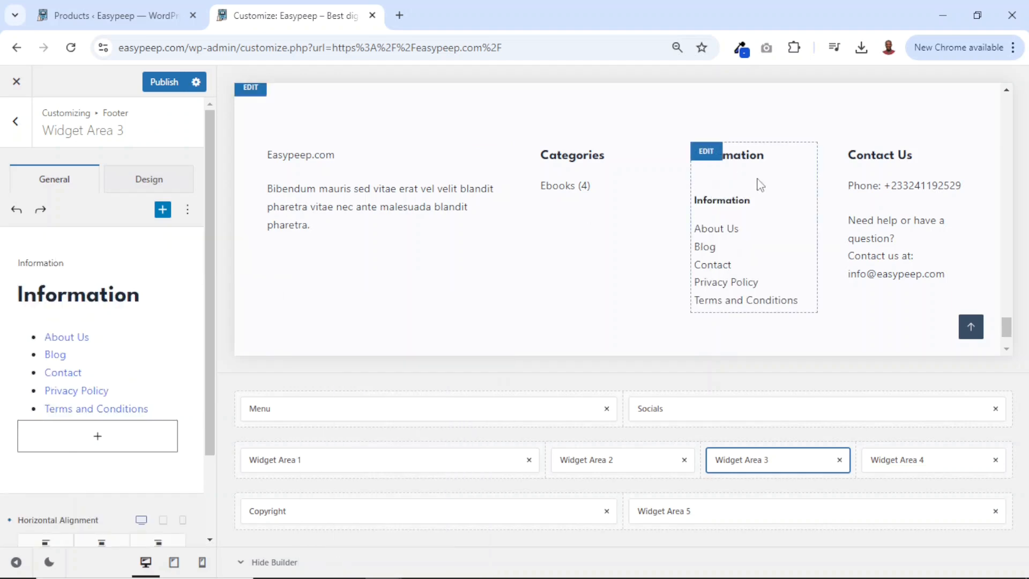
Clear the Navigation Menu widget's title.
click(119, 363)
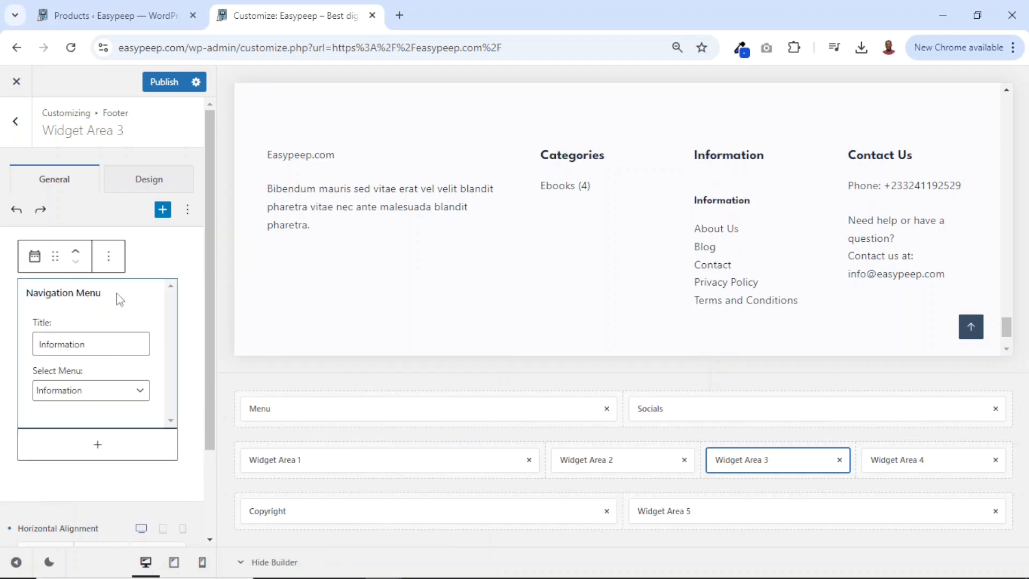
double_click(90, 346)
key(BackSpace)
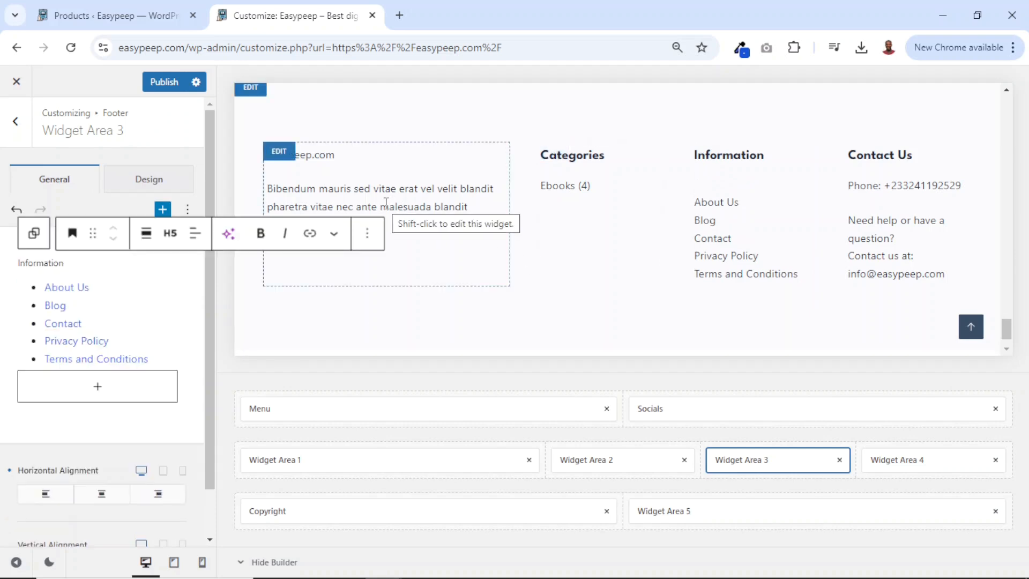
Replace Widget Area 1's paragraph with the pasted text "At Easypeep, we make it easy for you to access…" and publish.
click(282, 159)
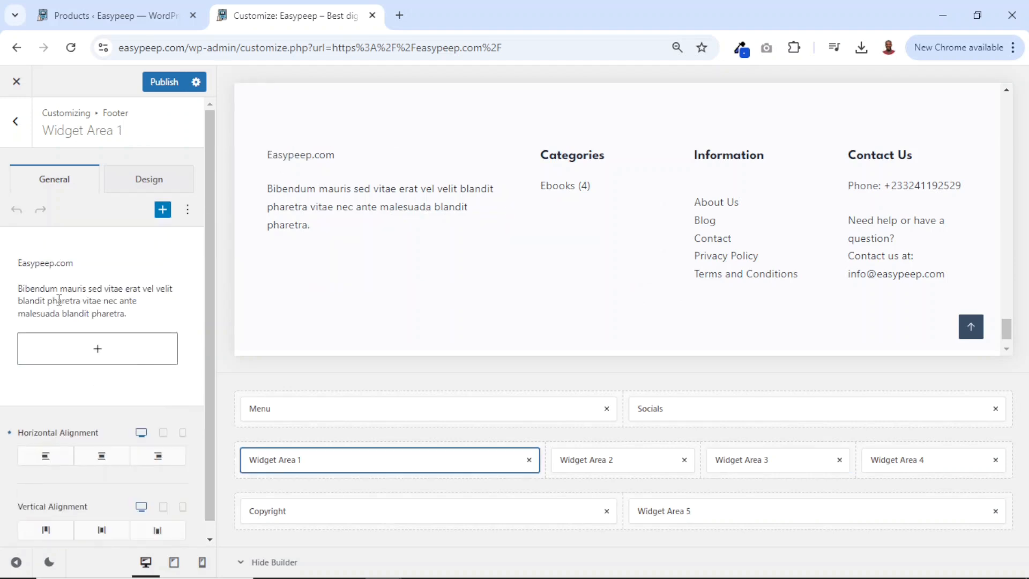
click(95, 314)
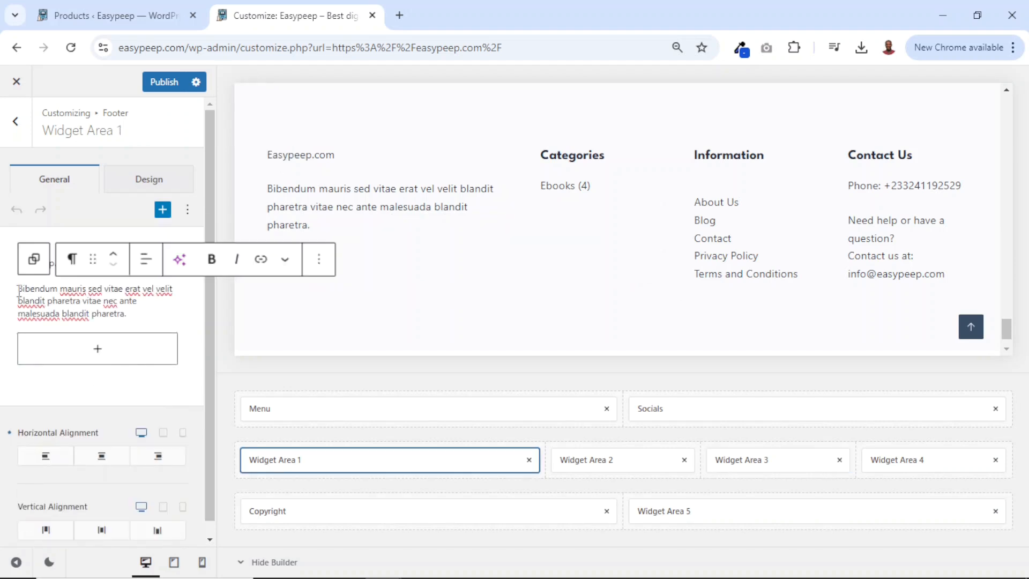
key(ctrl+a)
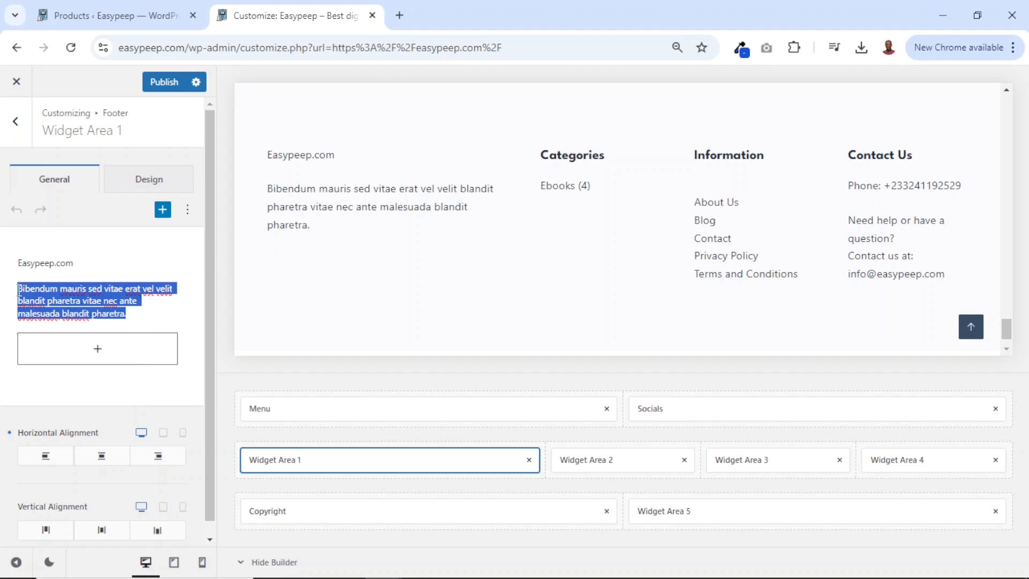
text(At Easypeep, we make it easy for you to access a wide range of high-quality digital templates designed to elevate your projects.)
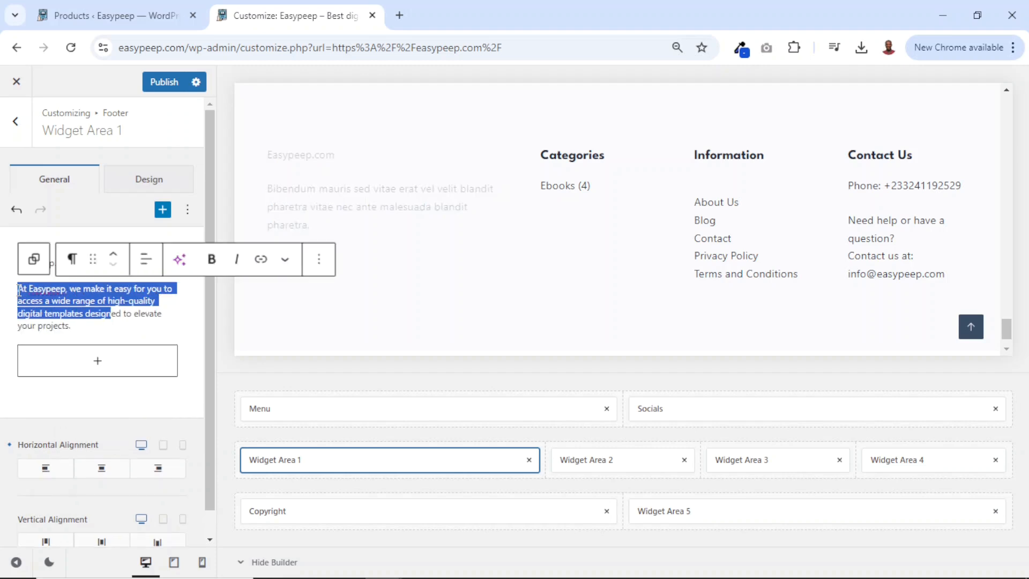
click(116, 313)
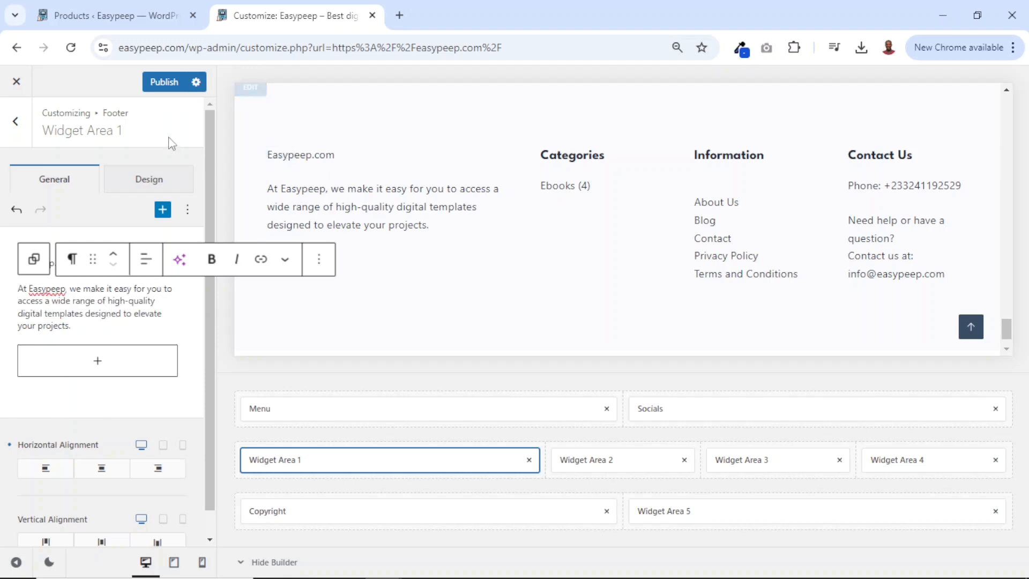
click(162, 85)
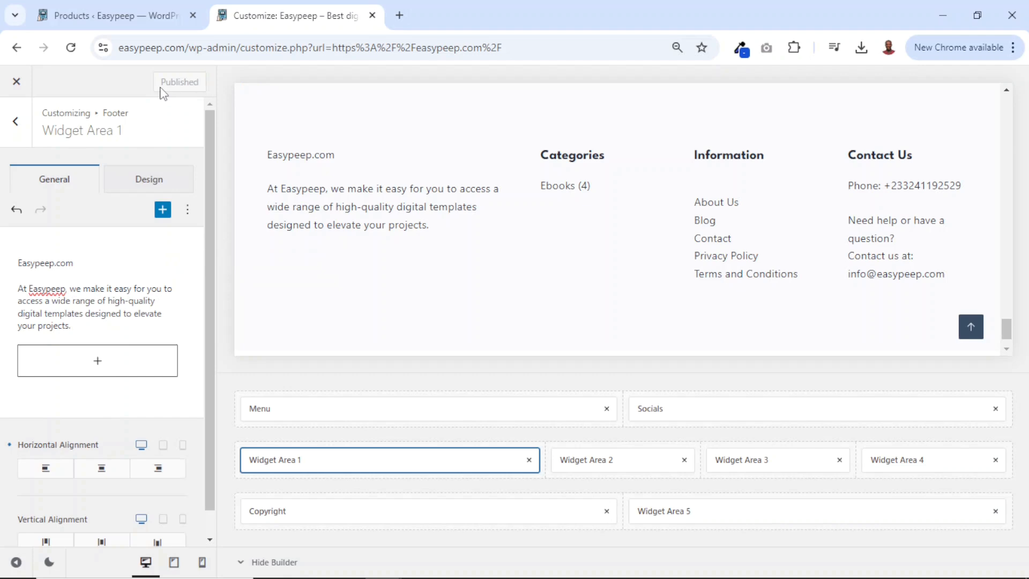
Close the Customizer and review the updated footer on the live site.
click(12, 86)
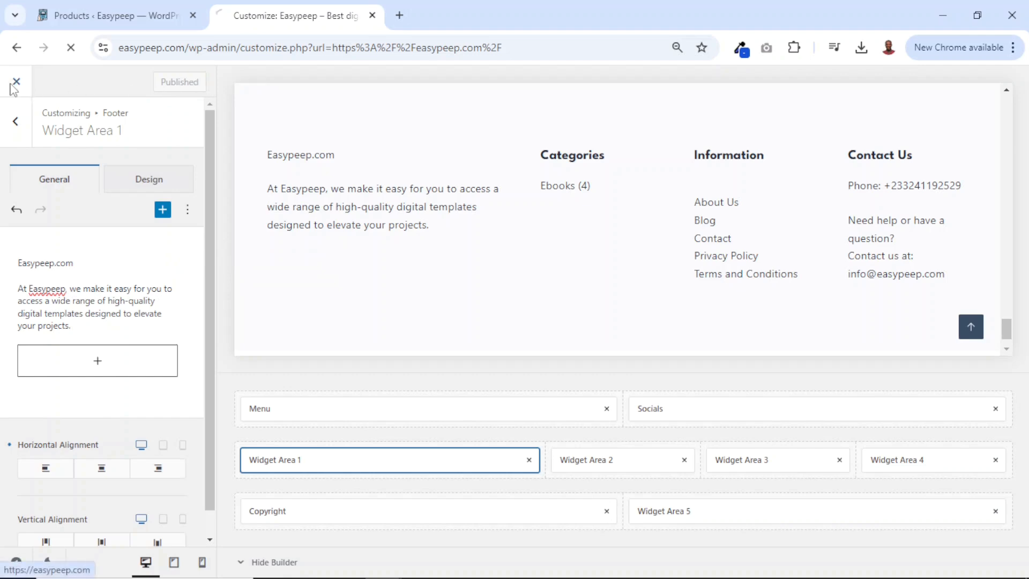
scroll(680, 278, down, 15)
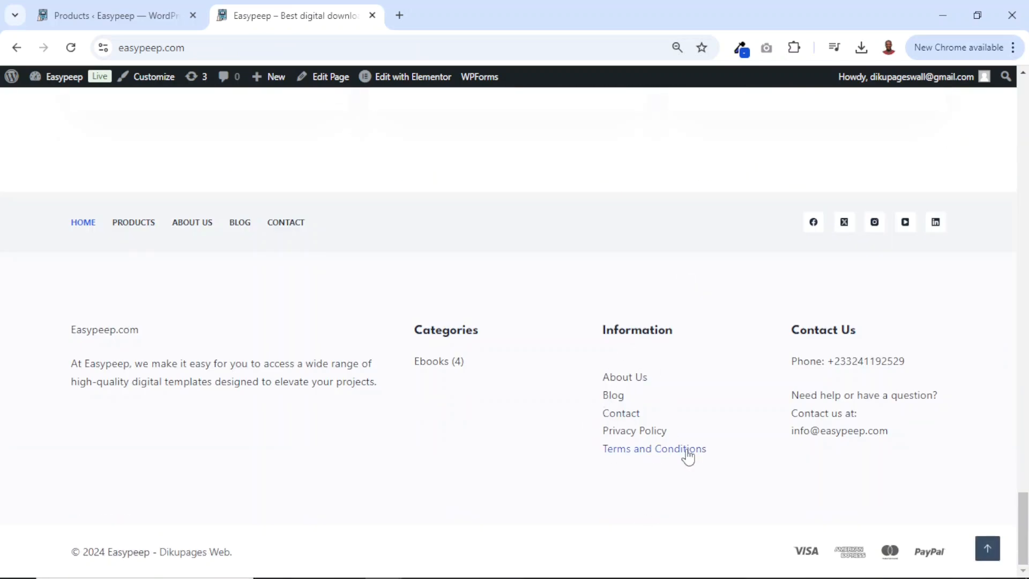
scroll(686, 456, up, 3)
scroll(686, 456, down, 3)
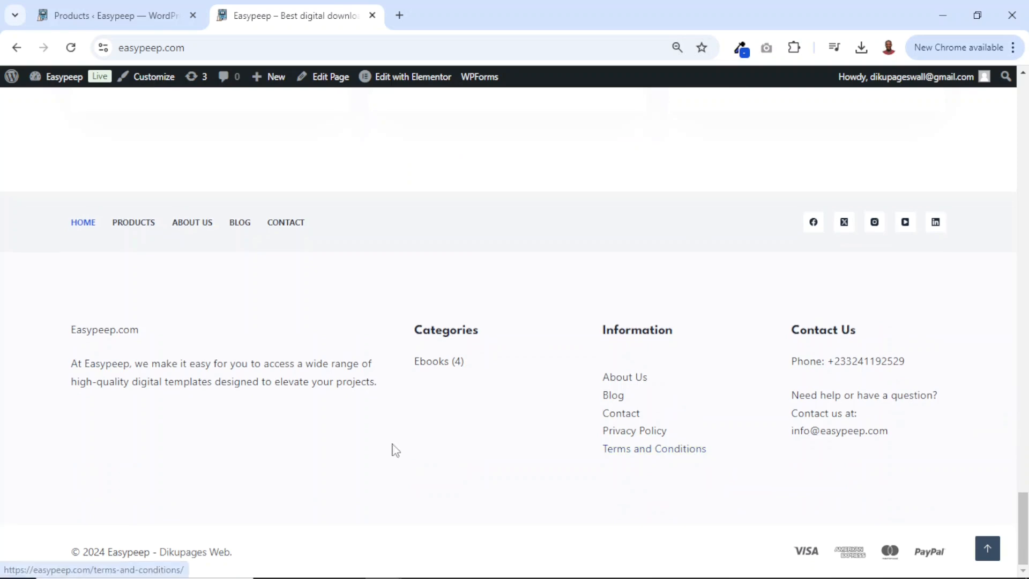
drag(377, 382, 56, 374)
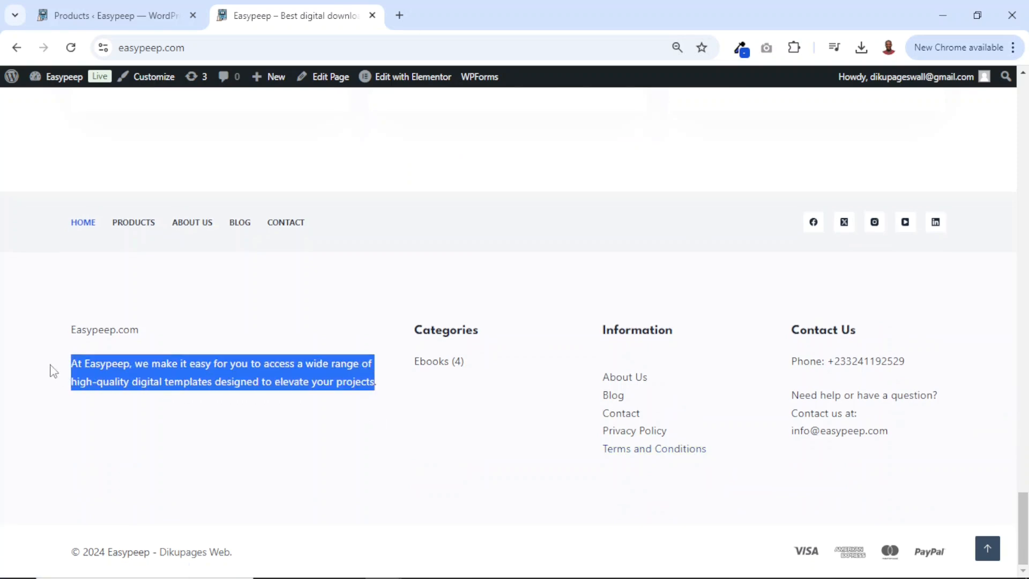
click(486, 471)
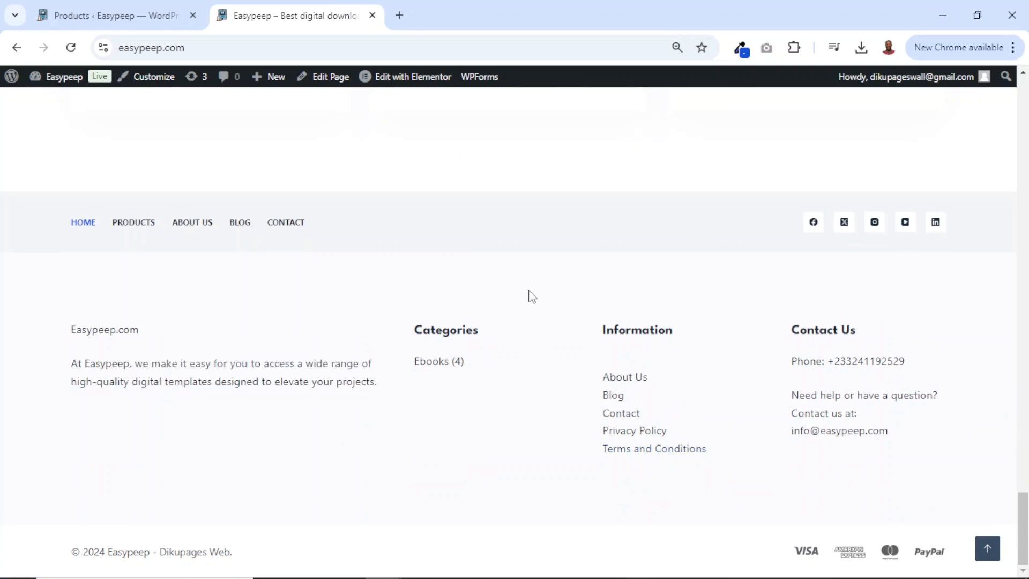
scroll(530, 290, up, 15)
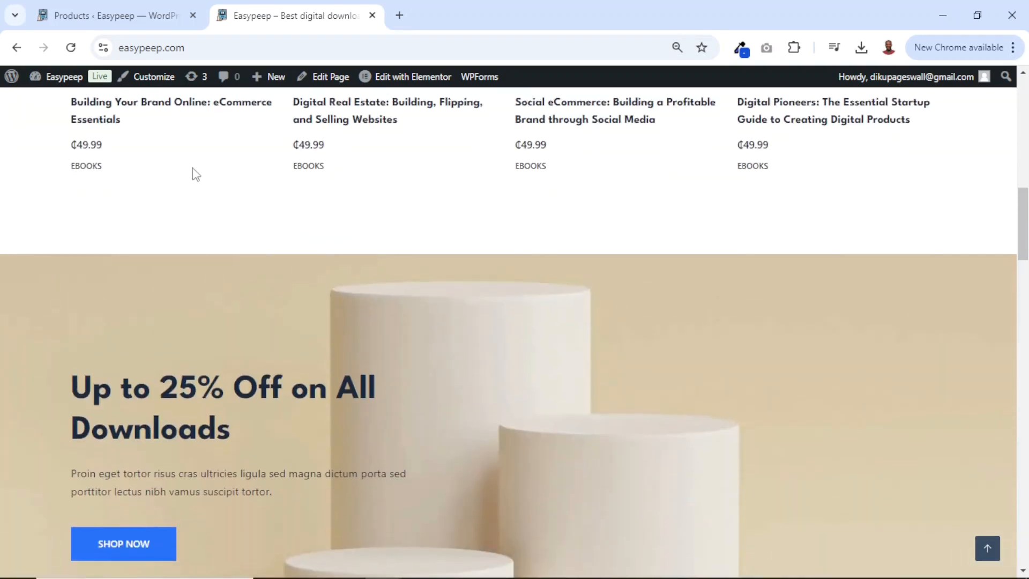
Scroll through the live home page's sections to review the layout.
scroll(195, 172, up, 15)
click(105, 133)
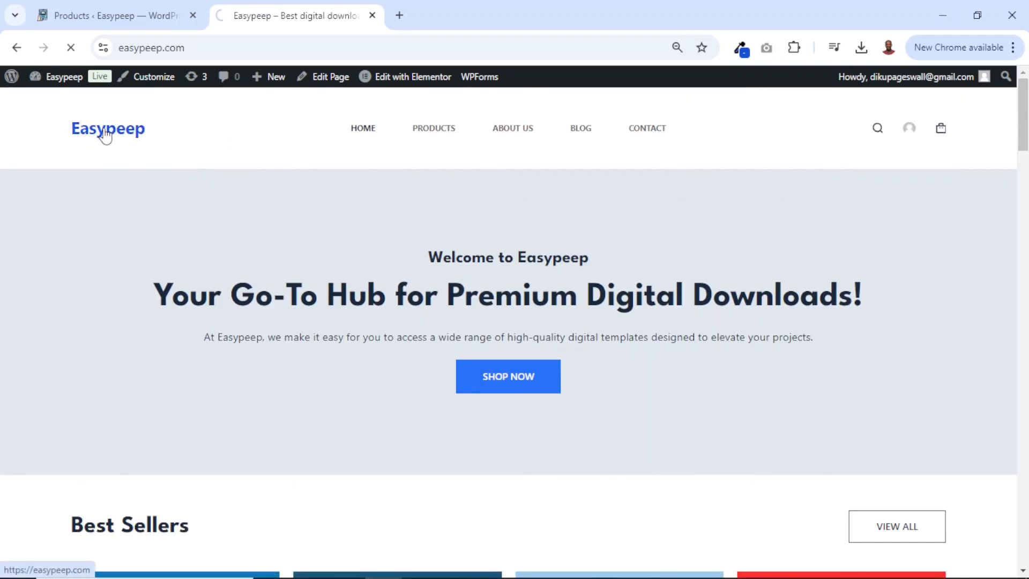
scroll(416, 345, down, 15)
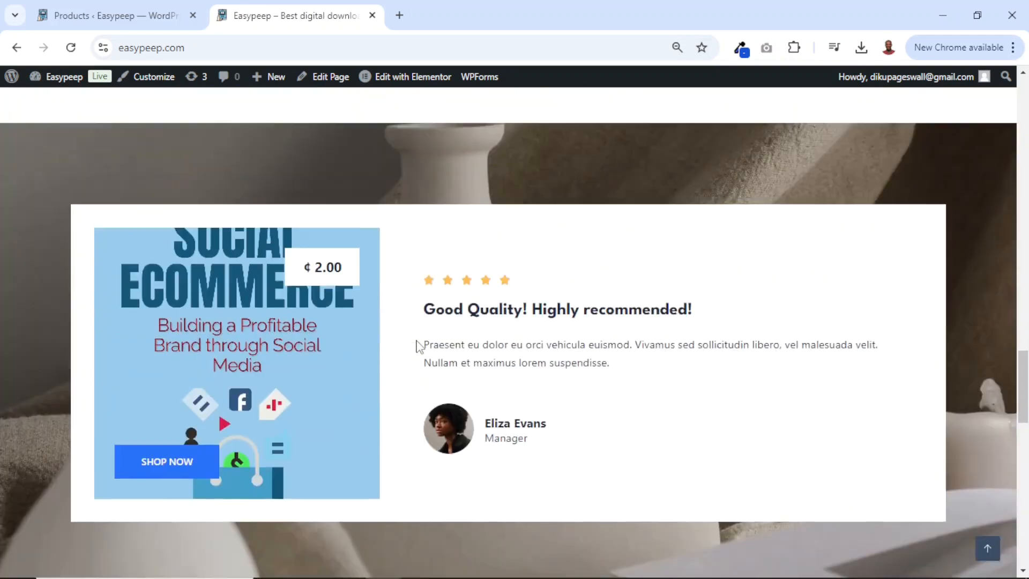
scroll(418, 345, up, 1)
scroll(202, 528, down, 4)
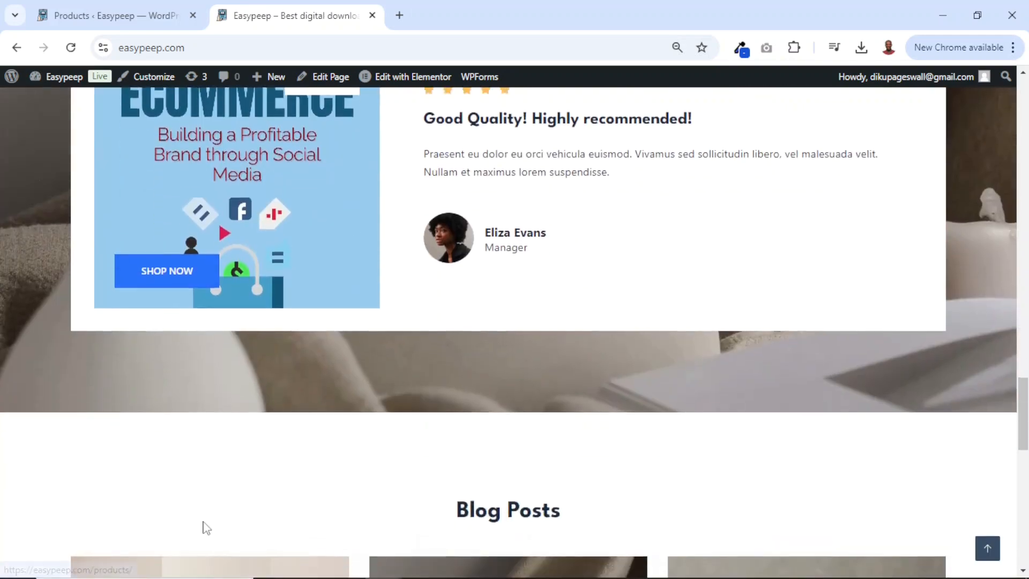
scroll(191, 260, up, 3)
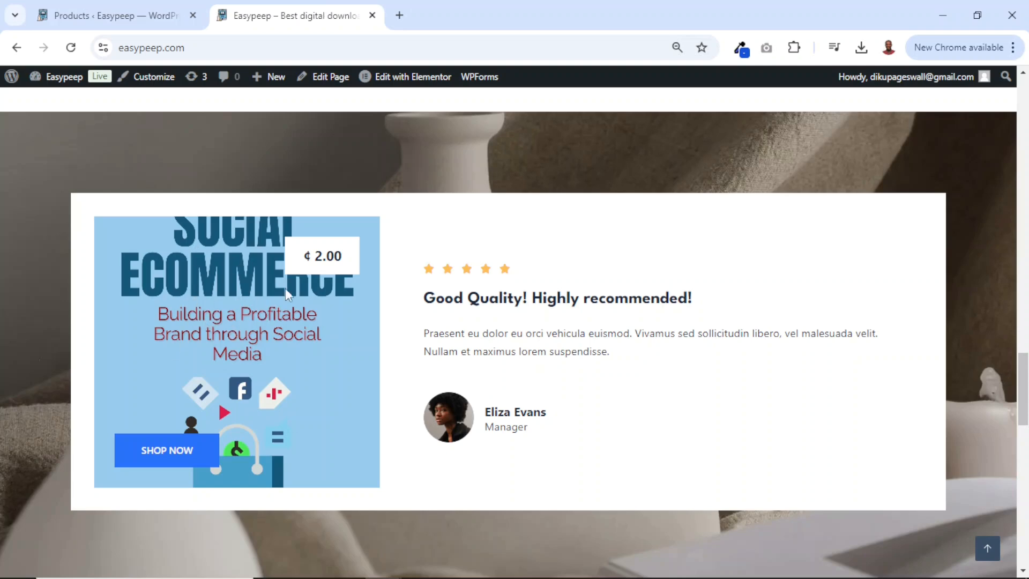
scroll(334, 346, up, 5)
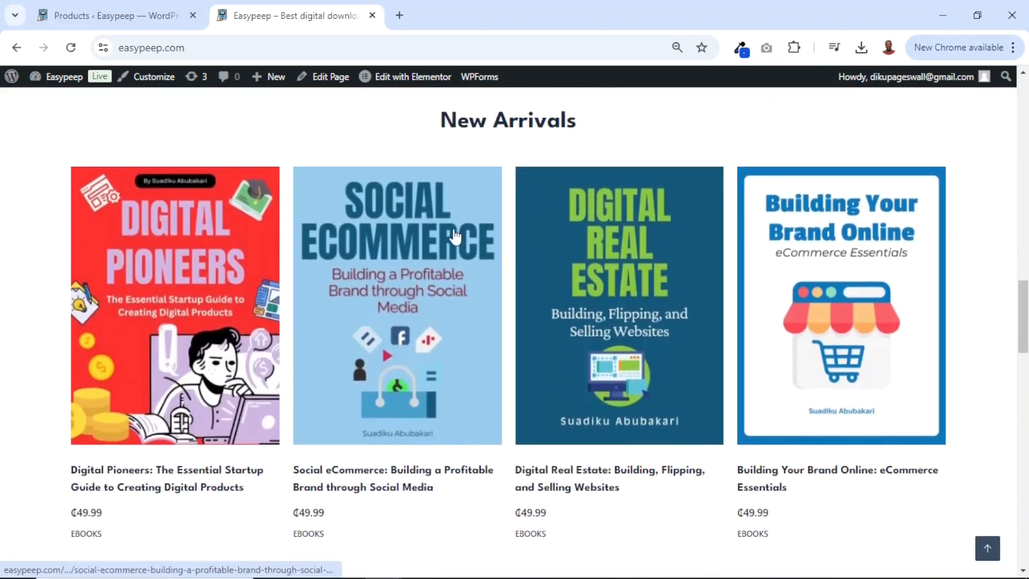
Copy the Social eCommerce product's link and paste it as the testimonial banner button's link in Elementor.
right_click(382, 273)
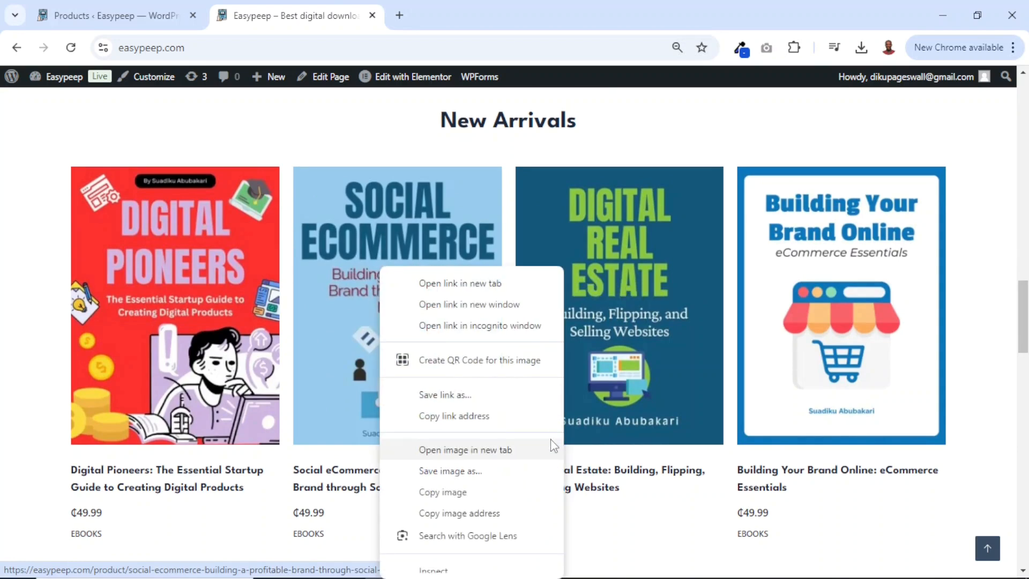
click(456, 422)
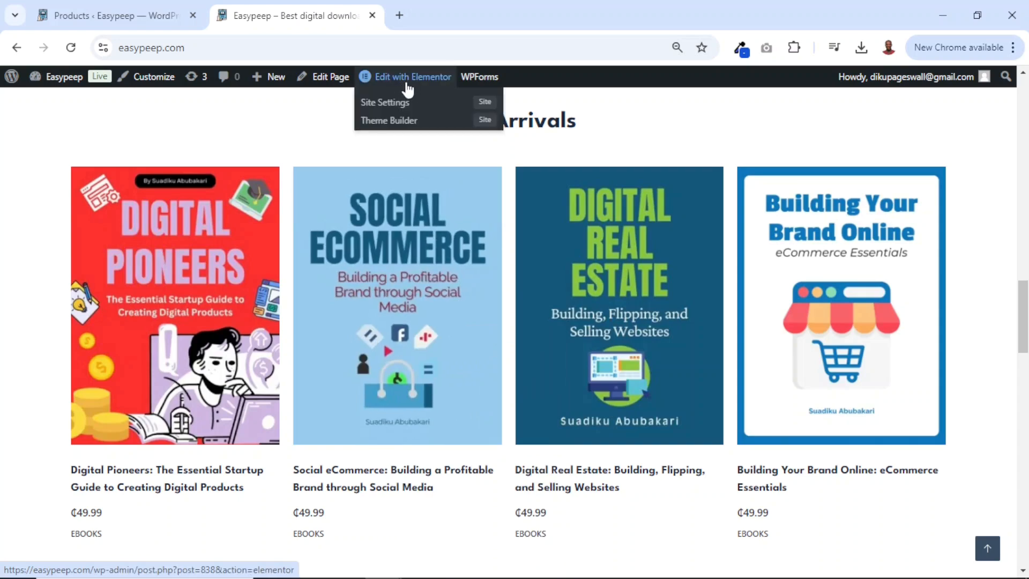
click(408, 86)
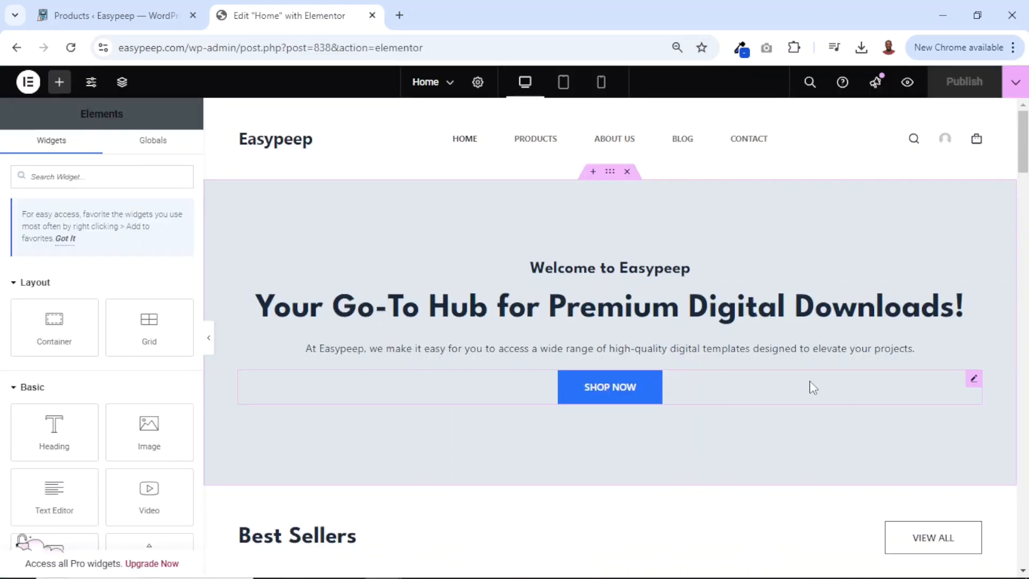
scroll(809, 386, down, 15)
scroll(809, 386, down, 8)
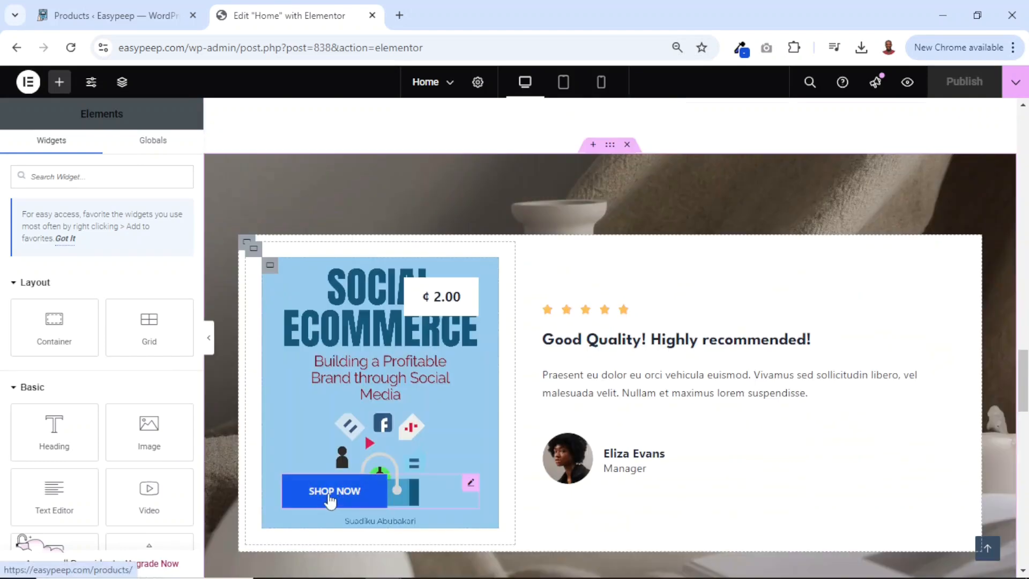
click(331, 502)
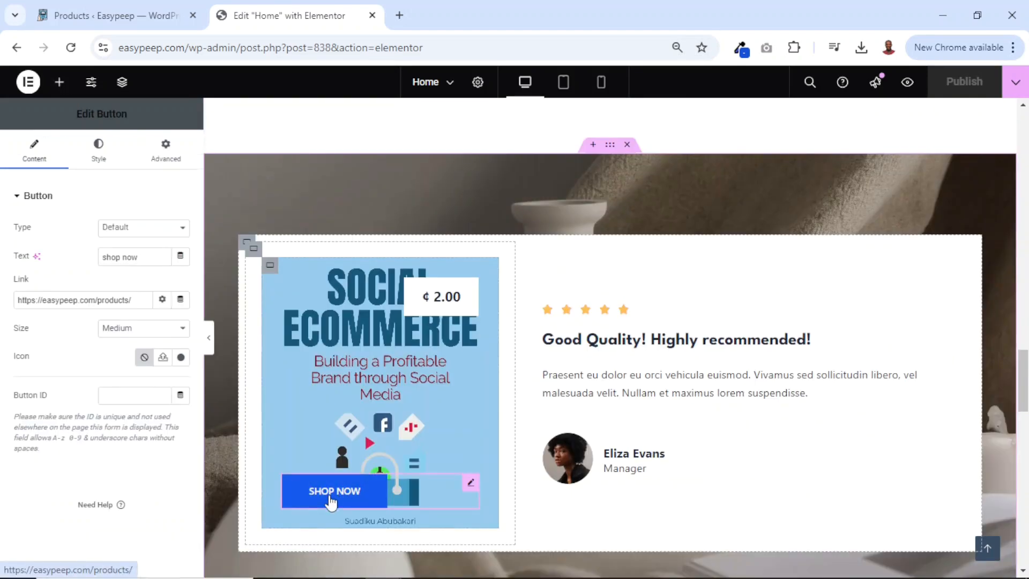
triple_click(124, 304)
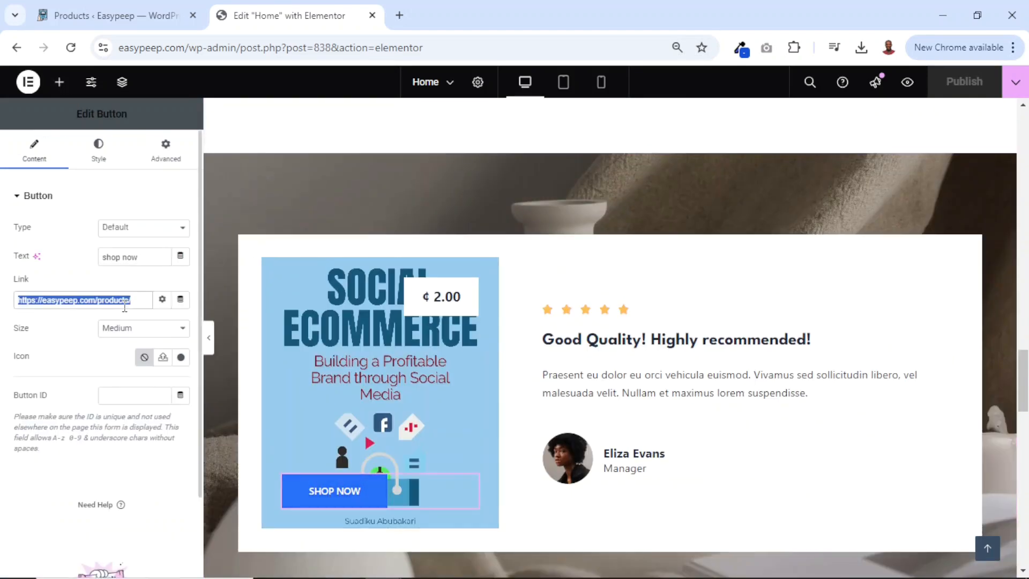
key(ctrl+v)
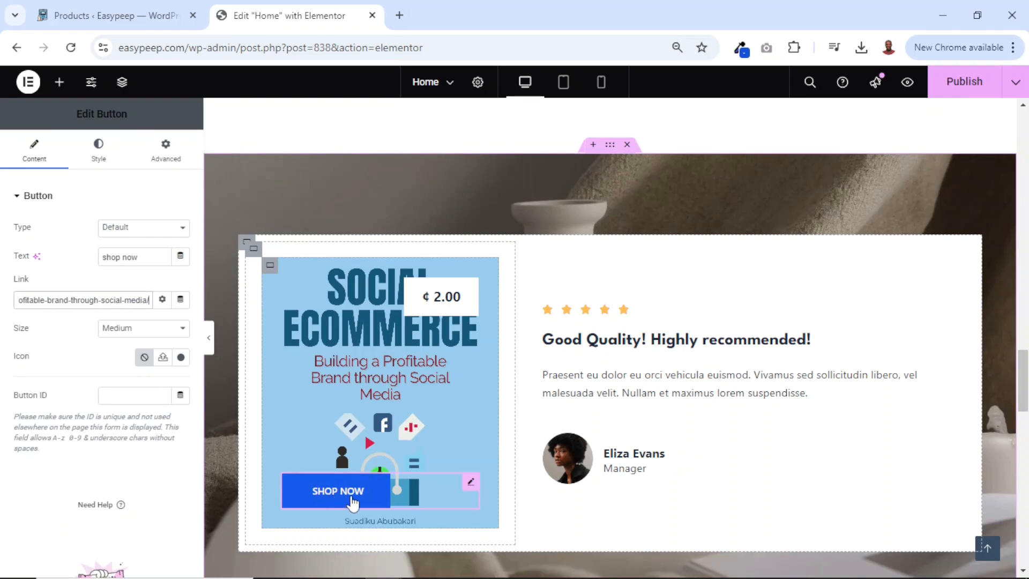
Change the button's text to "buy now" and publish the home page.
double_click(113, 256)
text(buy)
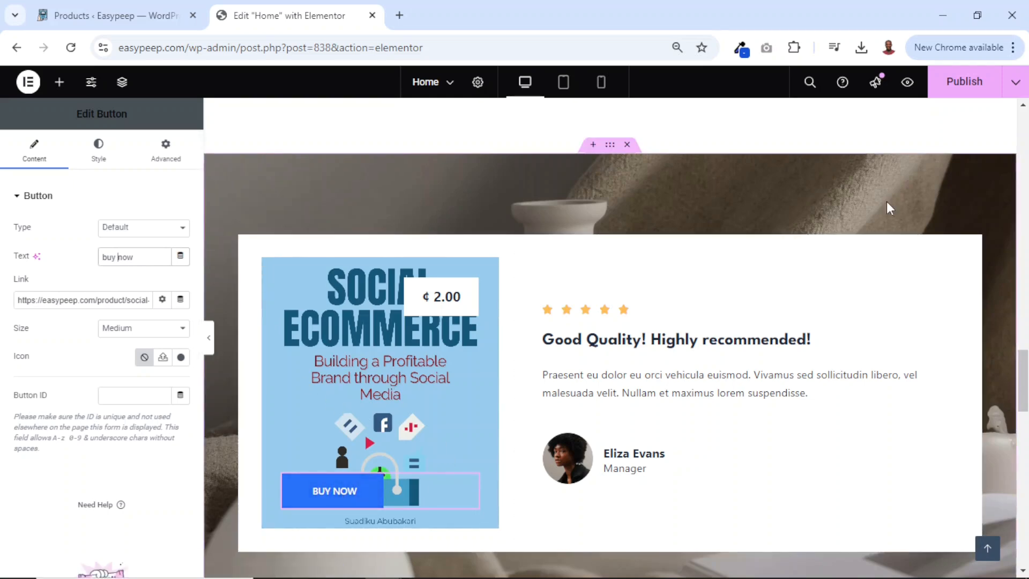
click(966, 86)
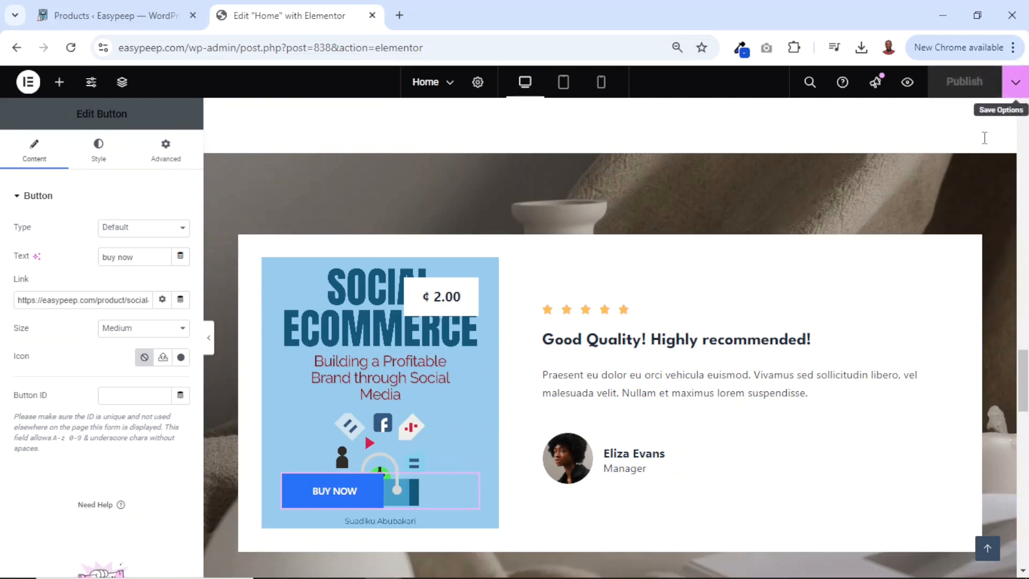
View the published home page and follow the testimonial's Buy Now button to its product page.
click(1013, 93)
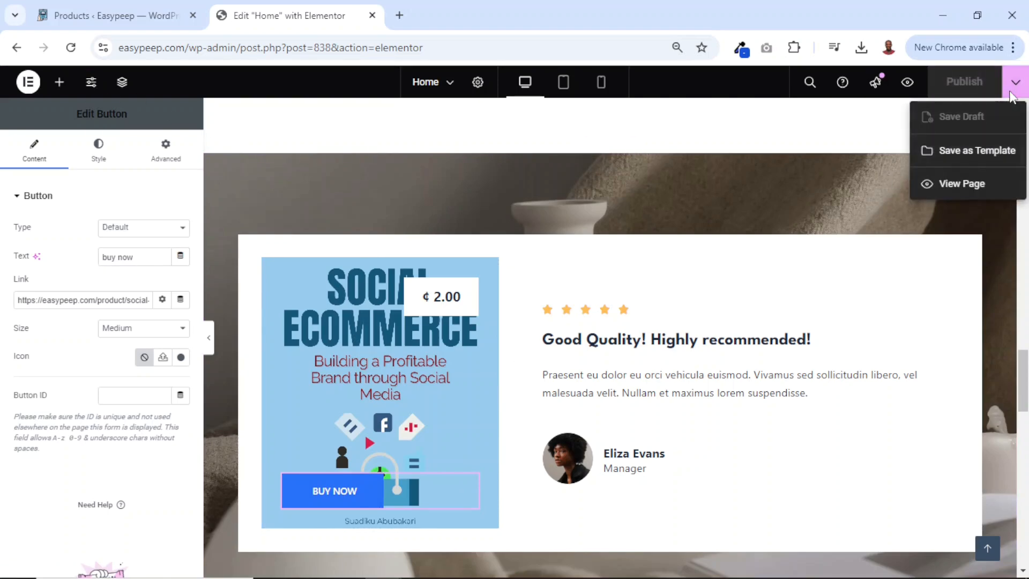
click(958, 185)
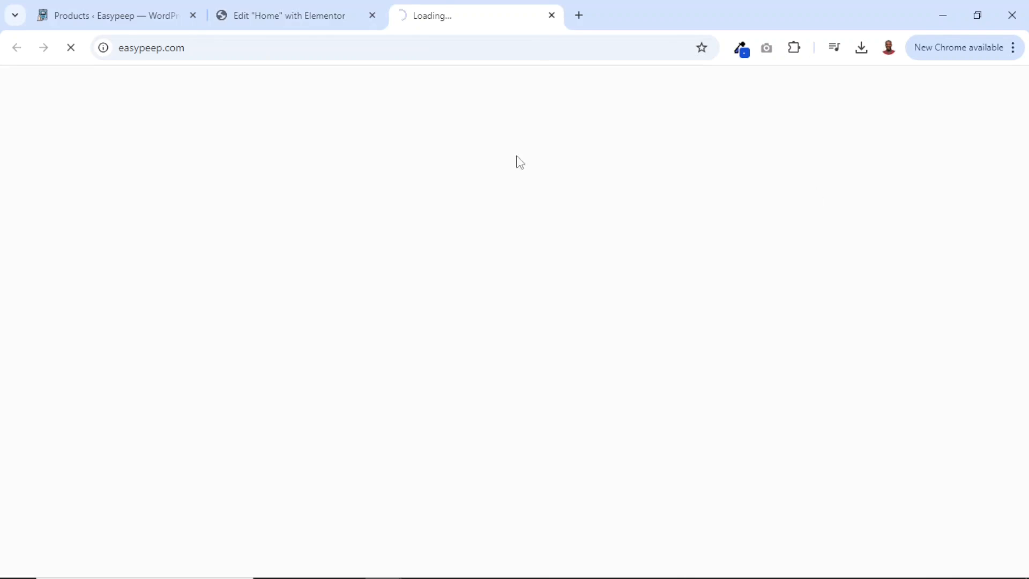
click(371, 16)
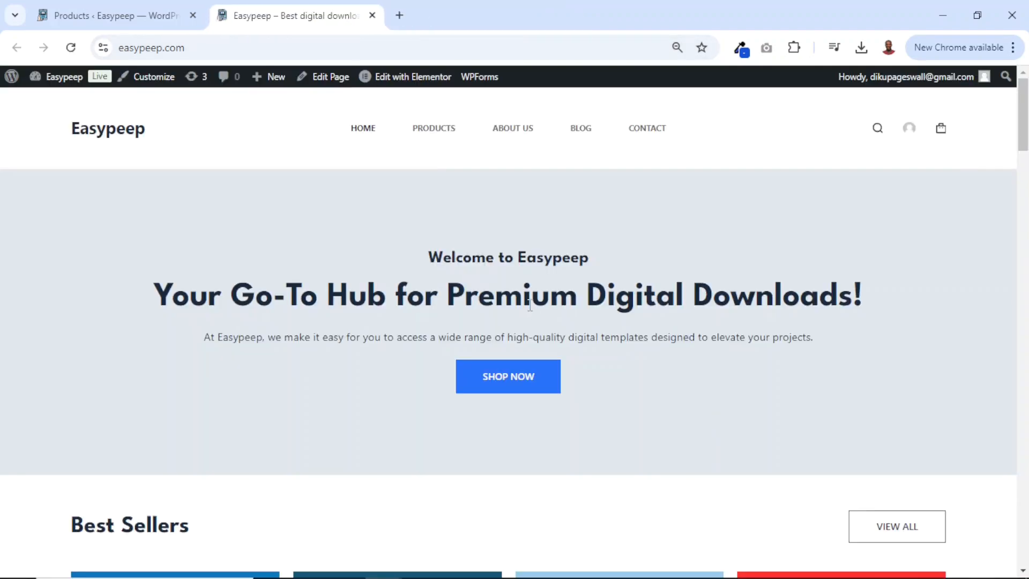
scroll(530, 305, down, 20)
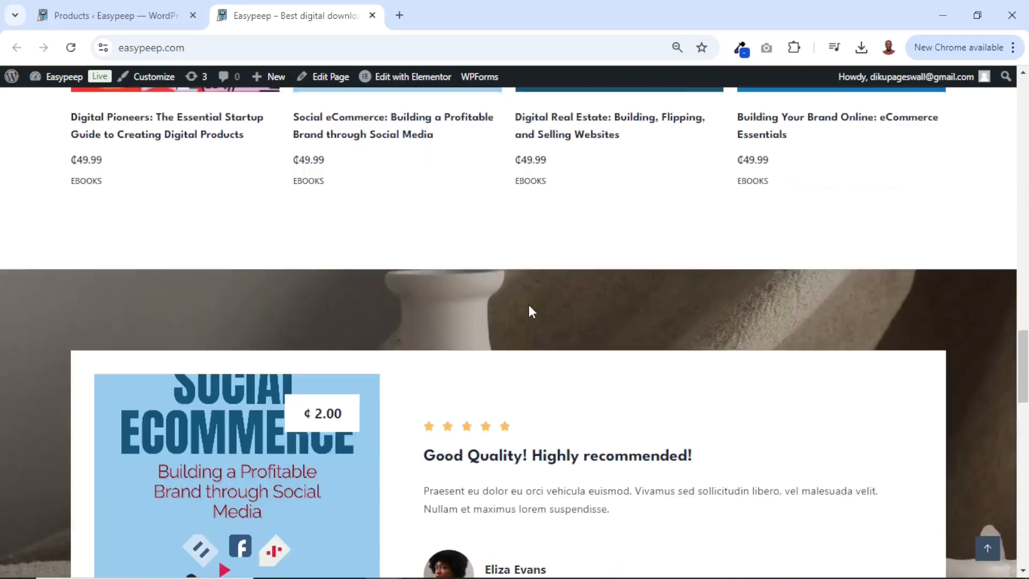
scroll(530, 305, down, 2)
scroll(530, 306, up, 2)
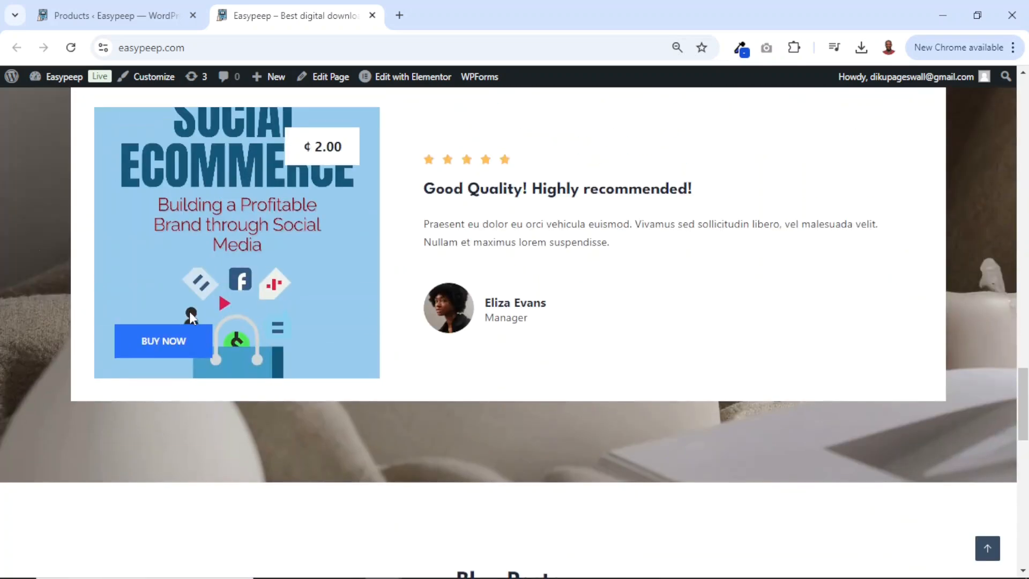
click(160, 345)
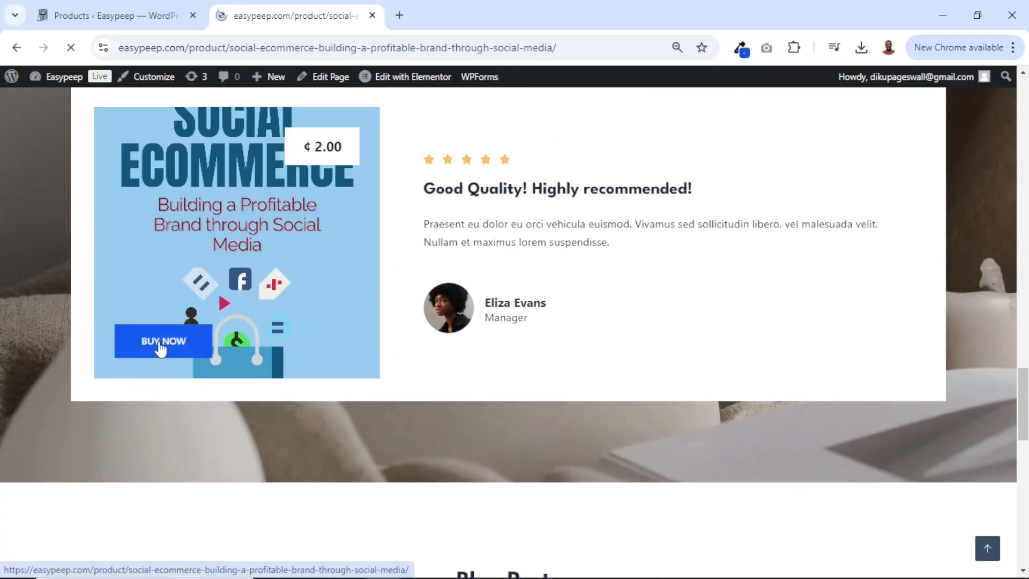
Review the Social eCommerce product page, including its footer and price.
scroll(298, 395, down, 5)
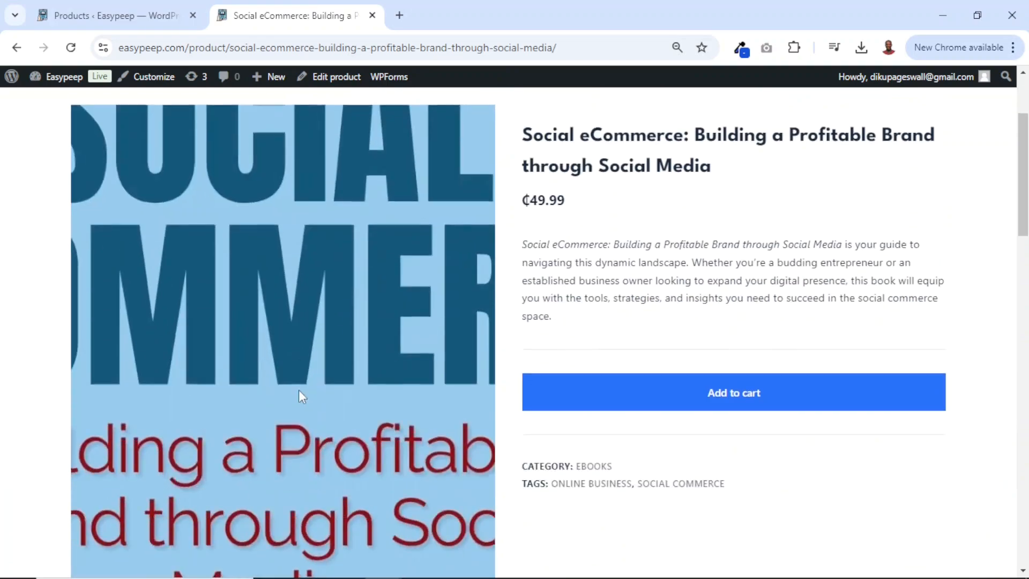
scroll(301, 396, down, 10)
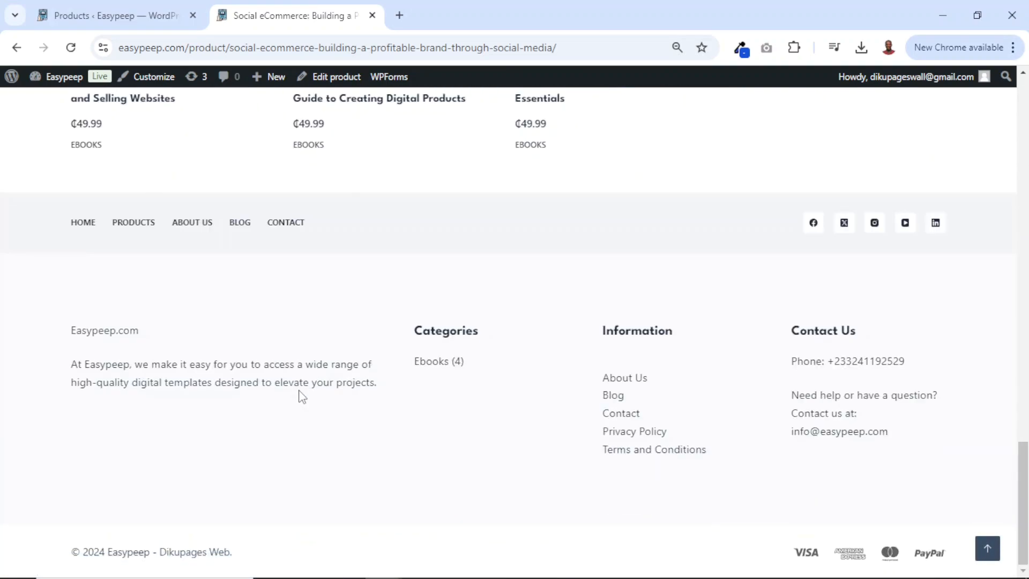
scroll(301, 397, up, 13)
scroll(298, 390, up, 3)
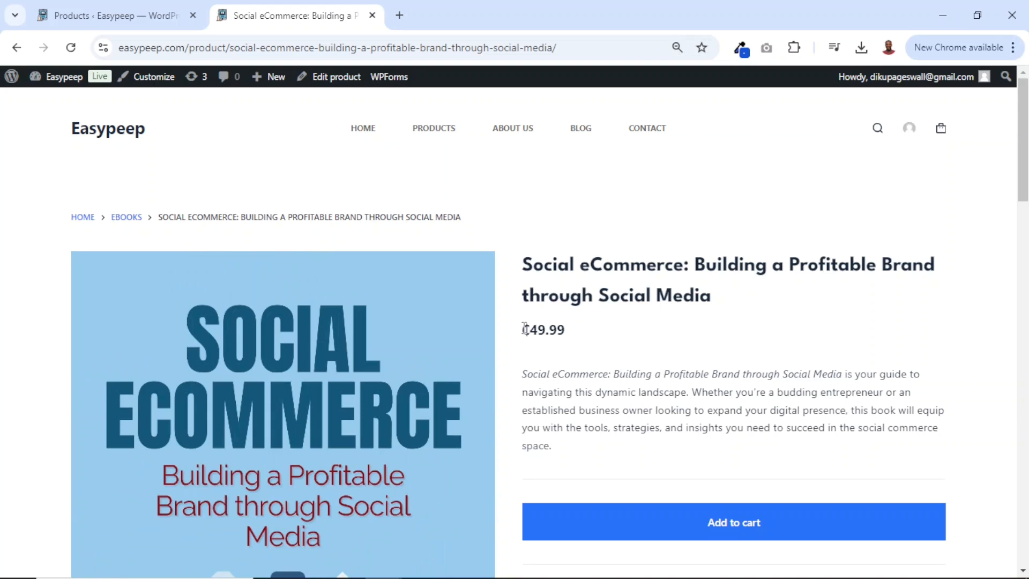
drag(525, 329, 567, 336)
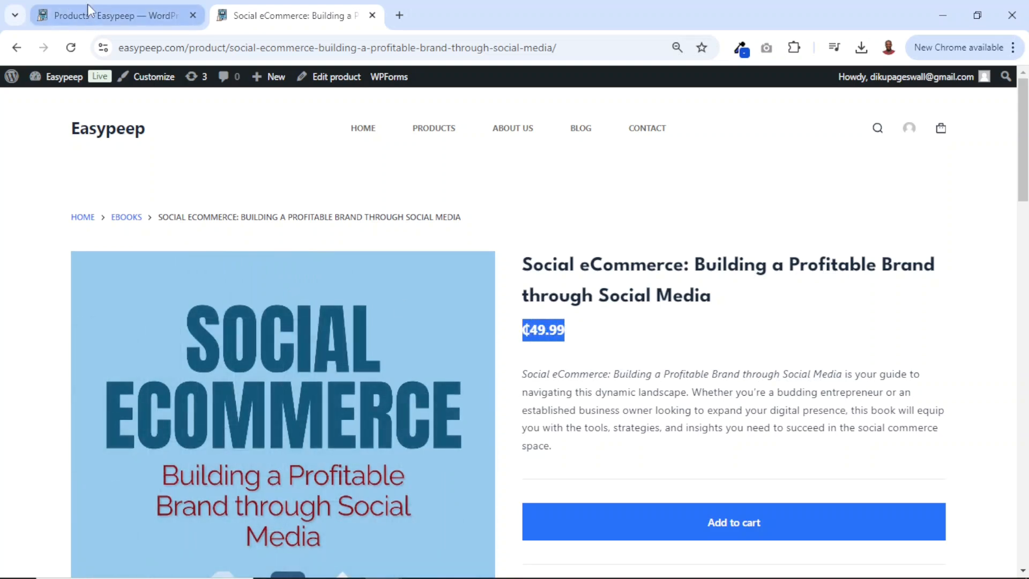
Set the Building Your Brand Online product's sale price to 2 and update the product.
click(104, 16)
scroll(490, 286, down, 3)
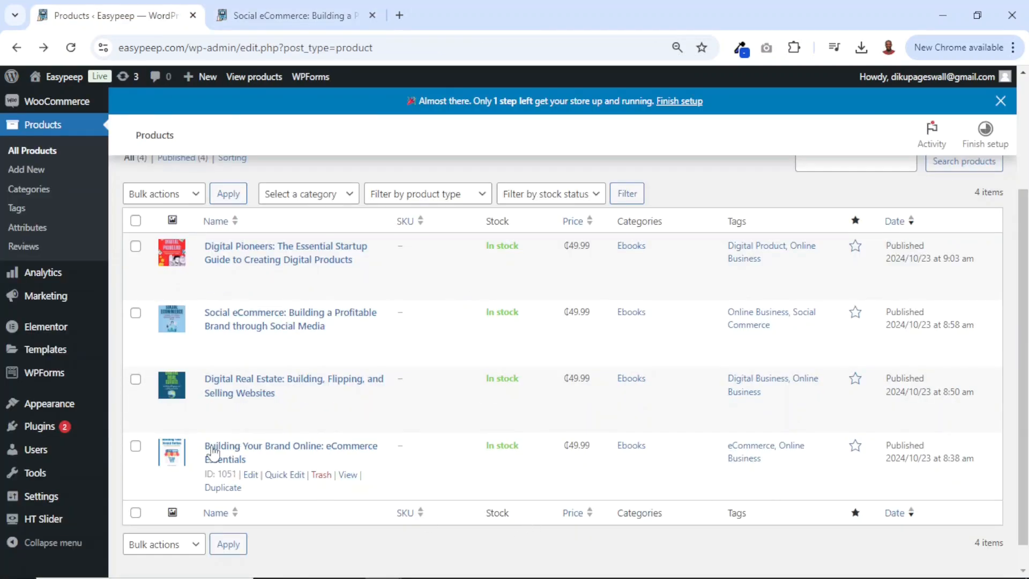
click(249, 475)
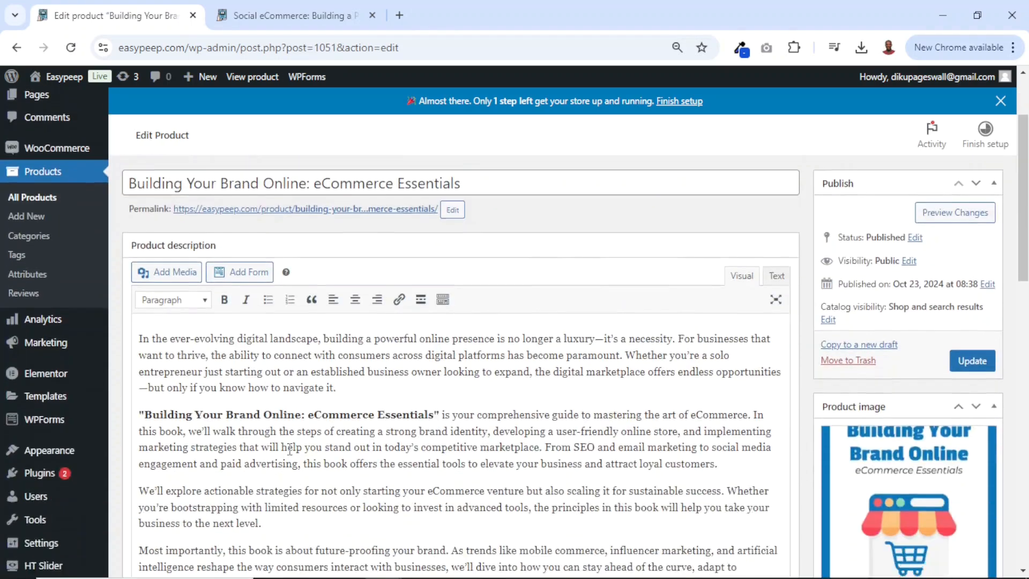
scroll(396, 299, down, 10)
scroll(396, 298, up, 5)
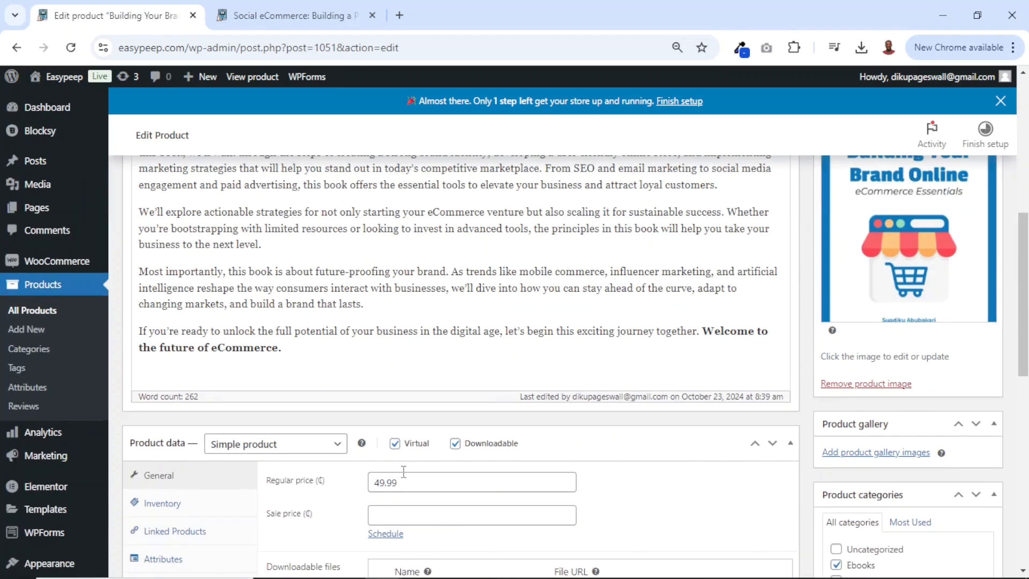
click(399, 514)
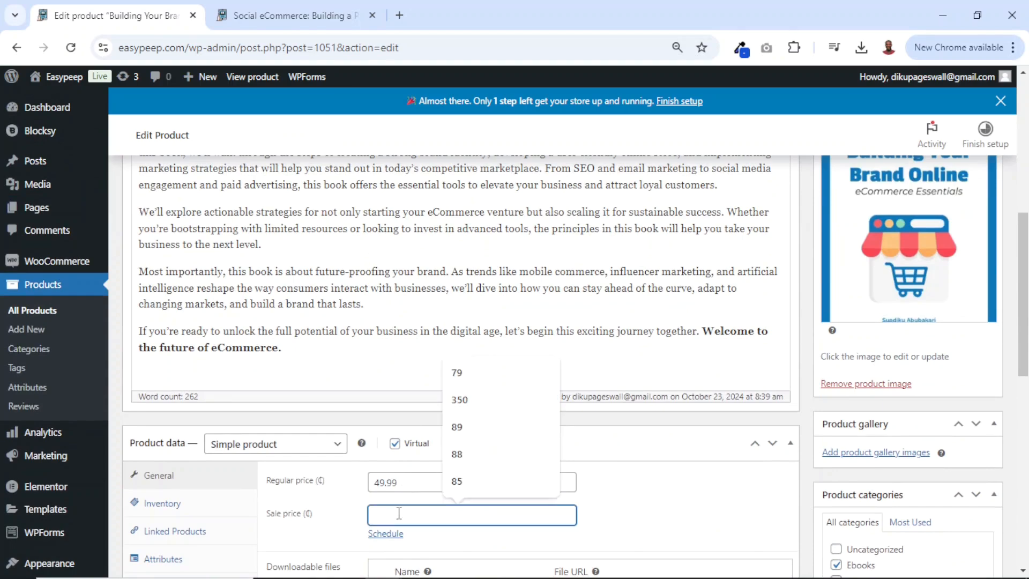
text(2)
scroll(676, 496, down, 3)
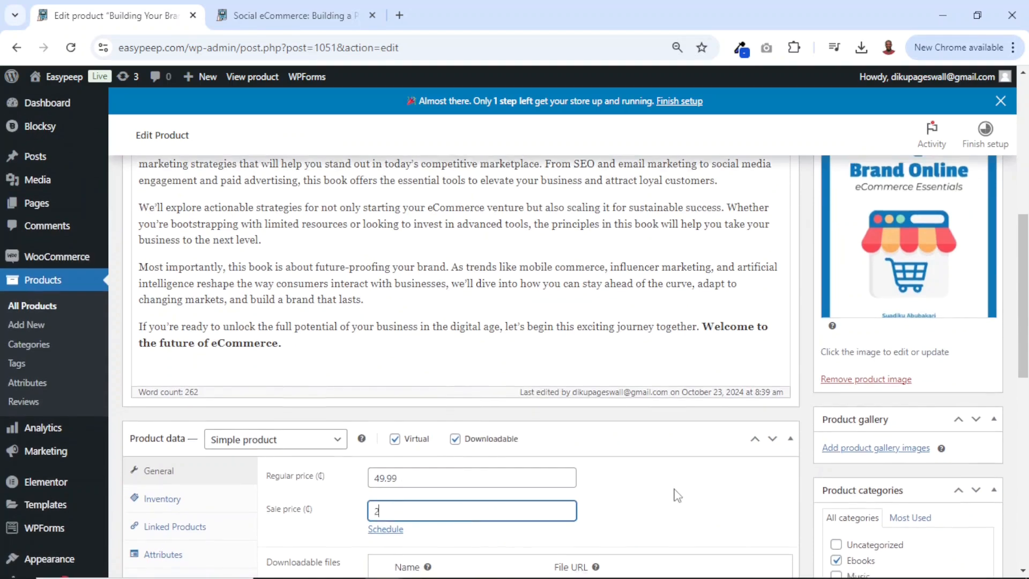
scroll(644, 456, up, 10)
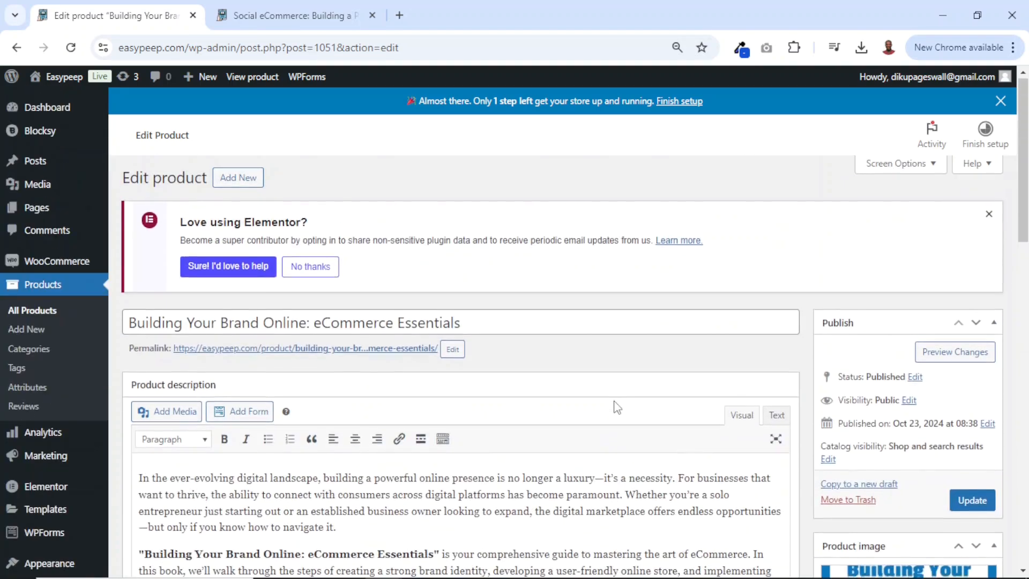
click(973, 503)
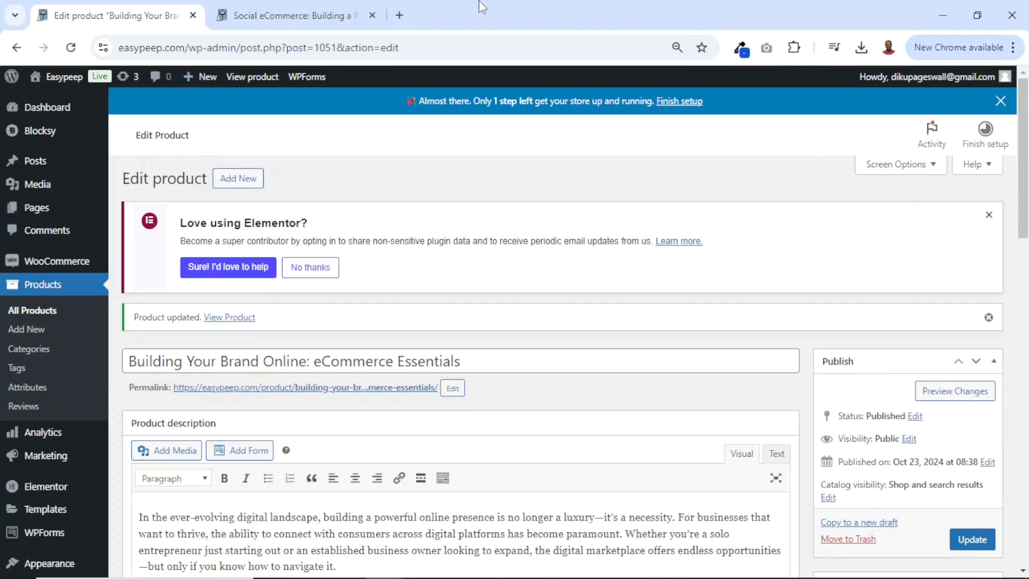
Open the storefront in an incognito window and check the products' prices.
click(373, 15)
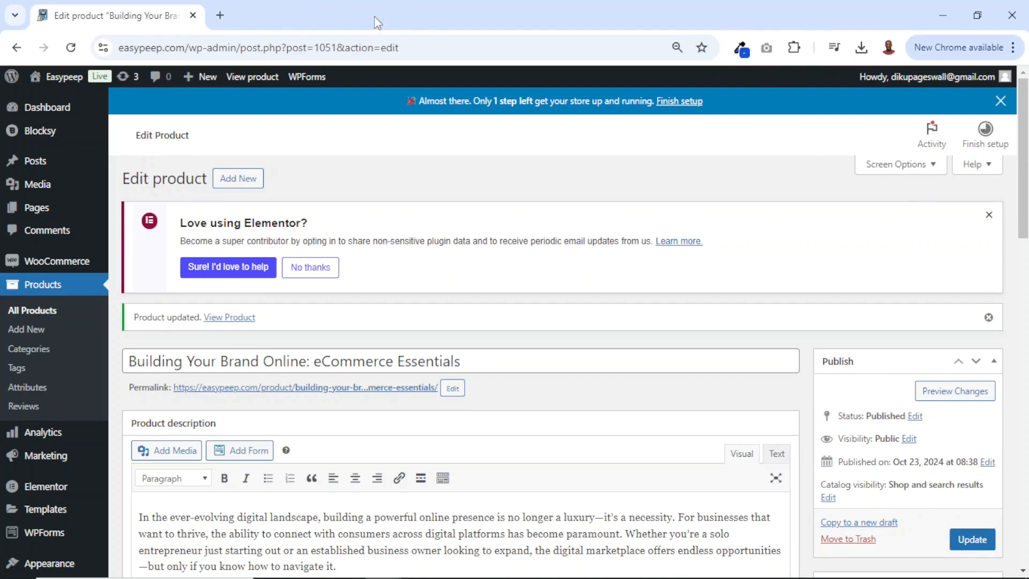
right_click(62, 82)
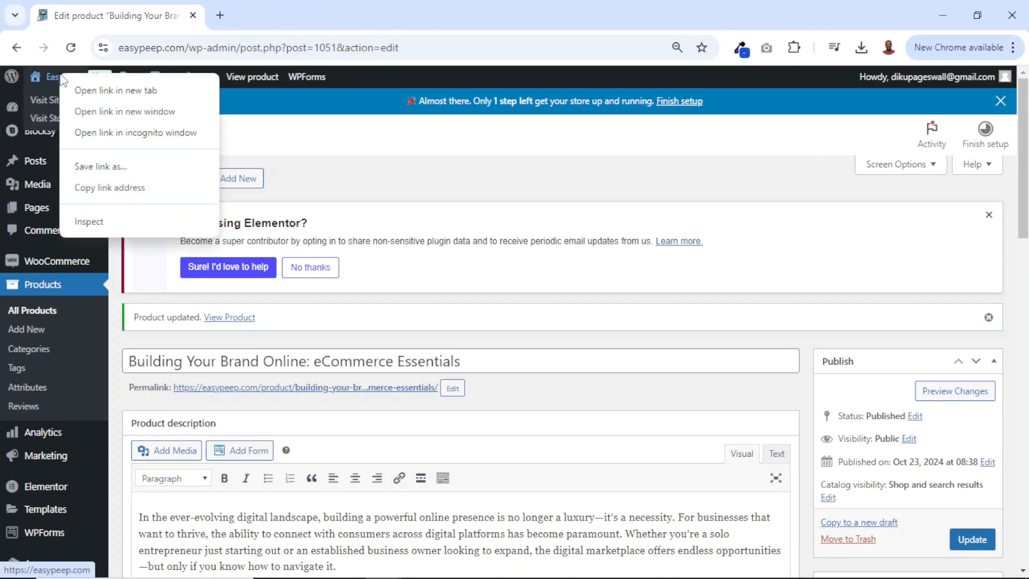
click(151, 138)
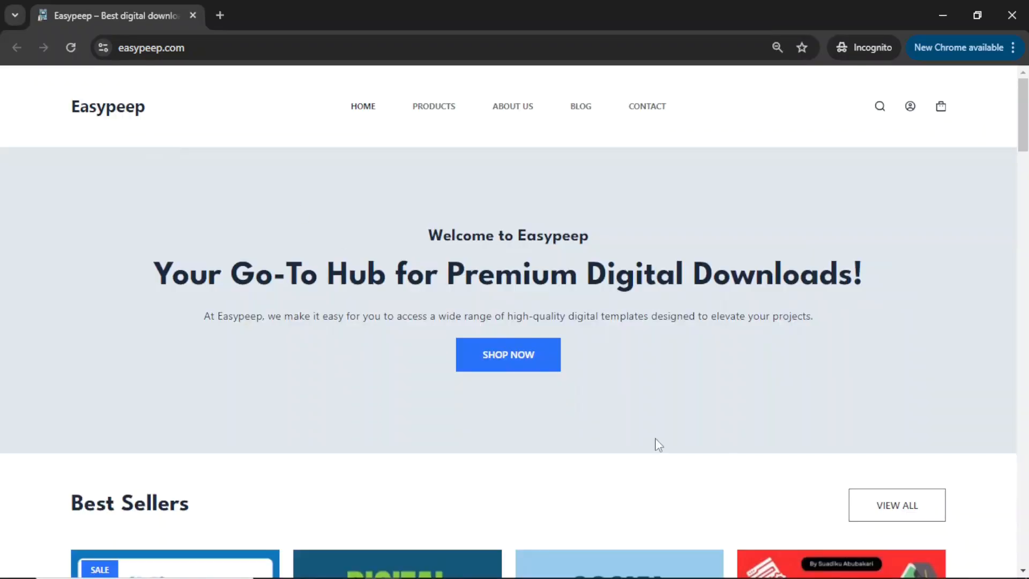
scroll(659, 445, down, 8)
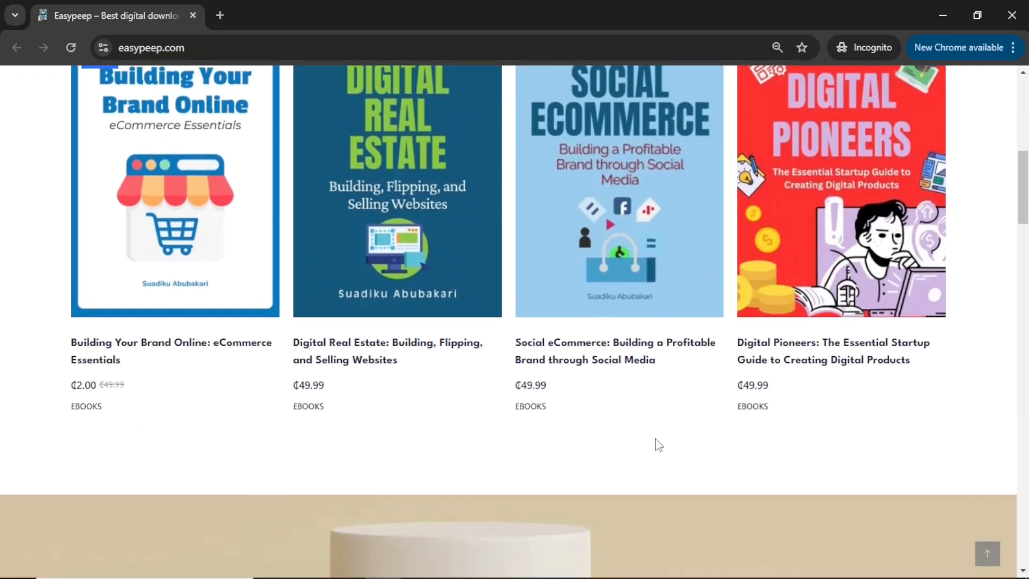
Open the Building Your Brand Online product, add it to the cart, and view the cart.
scroll(659, 445, up, 1)
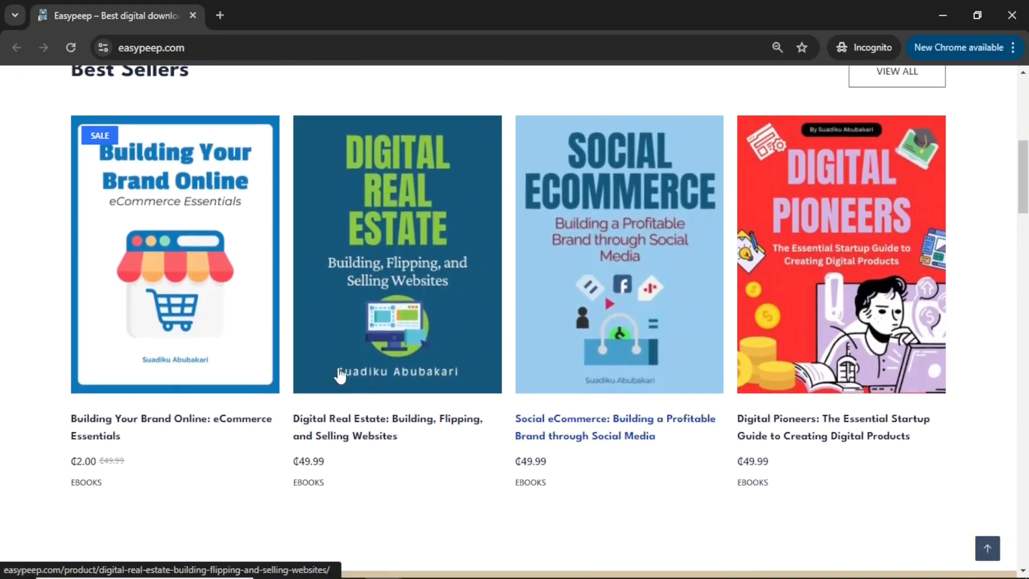
click(175, 278)
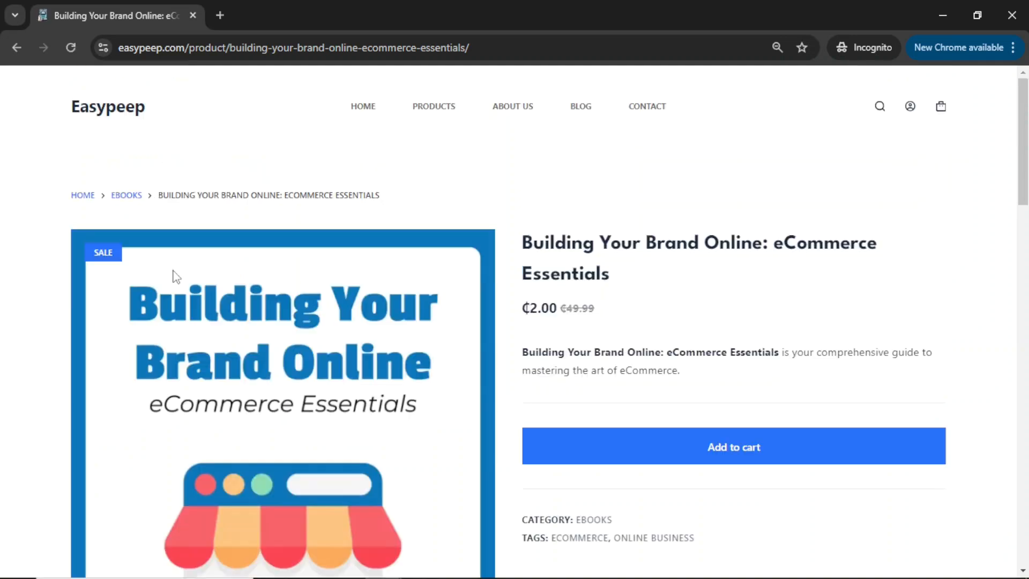
click(724, 453)
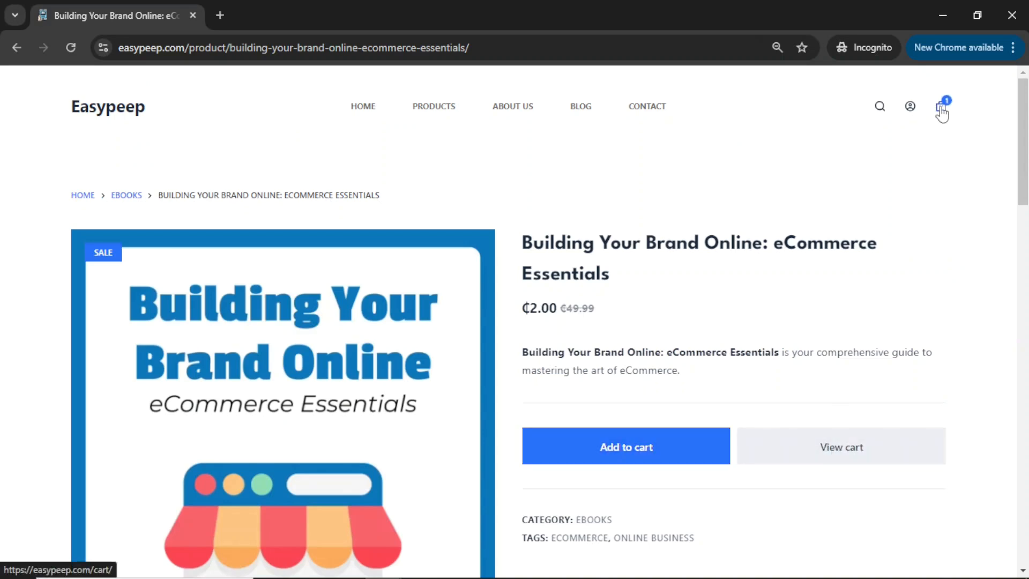
mouse_move(942, 113)
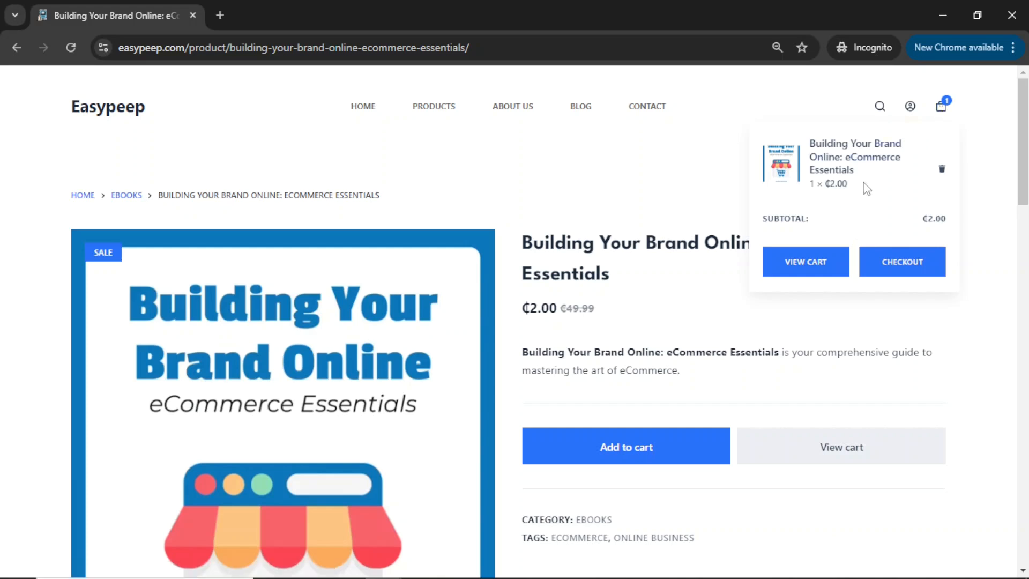
click(801, 271)
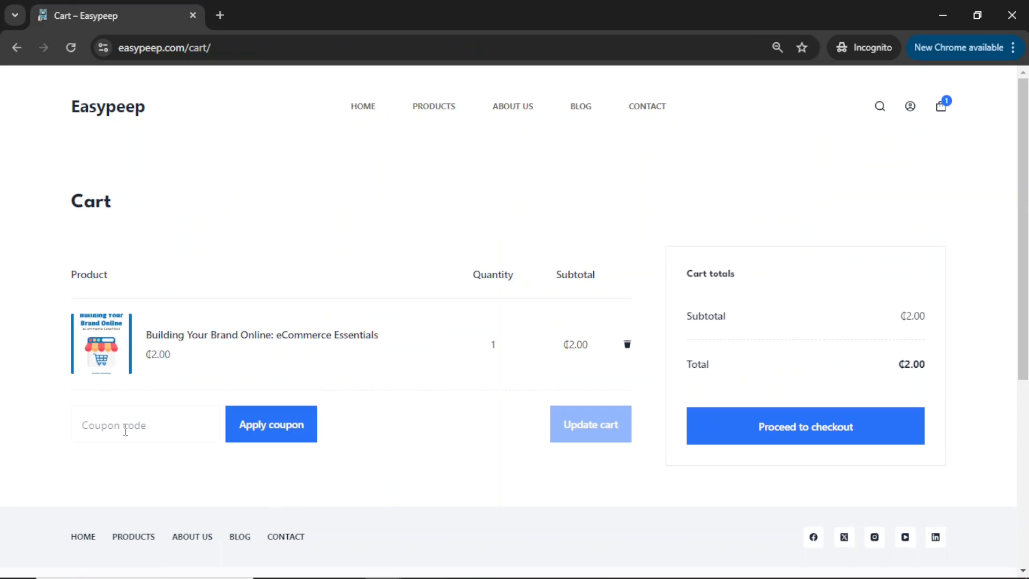
Proceed to checkout, accept the terms and conditions, and place the order.
click(126, 431)
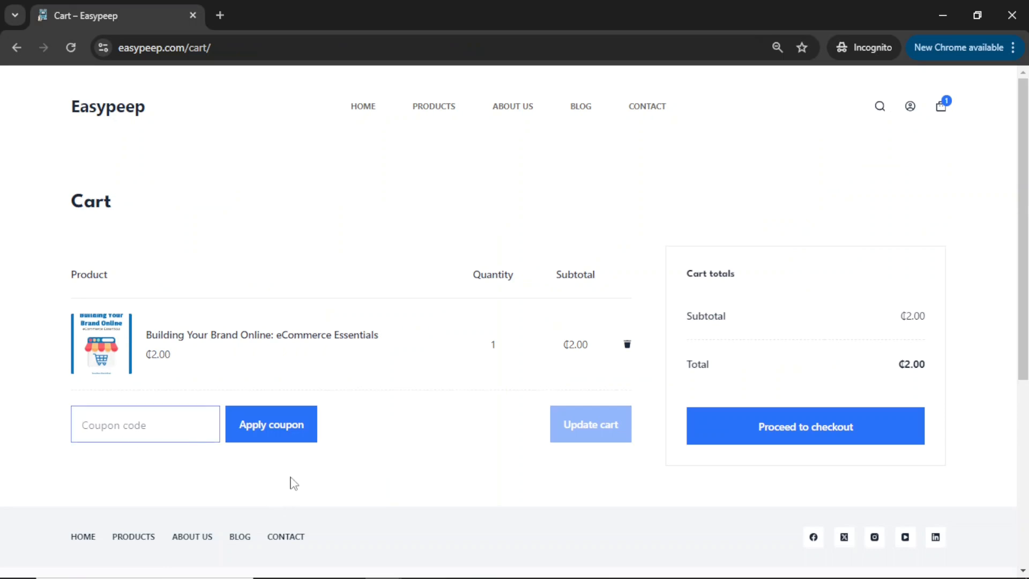
click(828, 438)
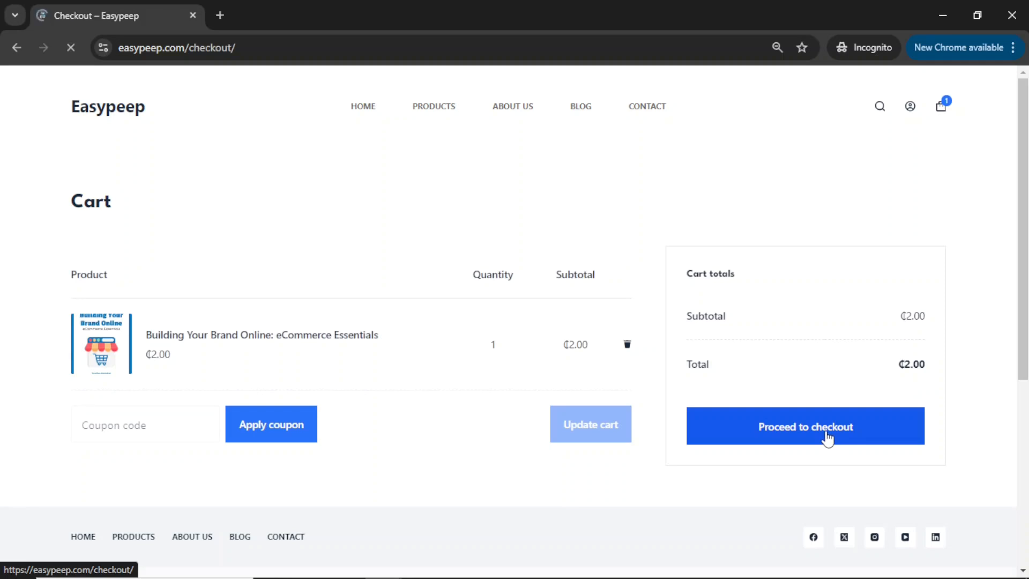
scroll(313, 435, down, 6)
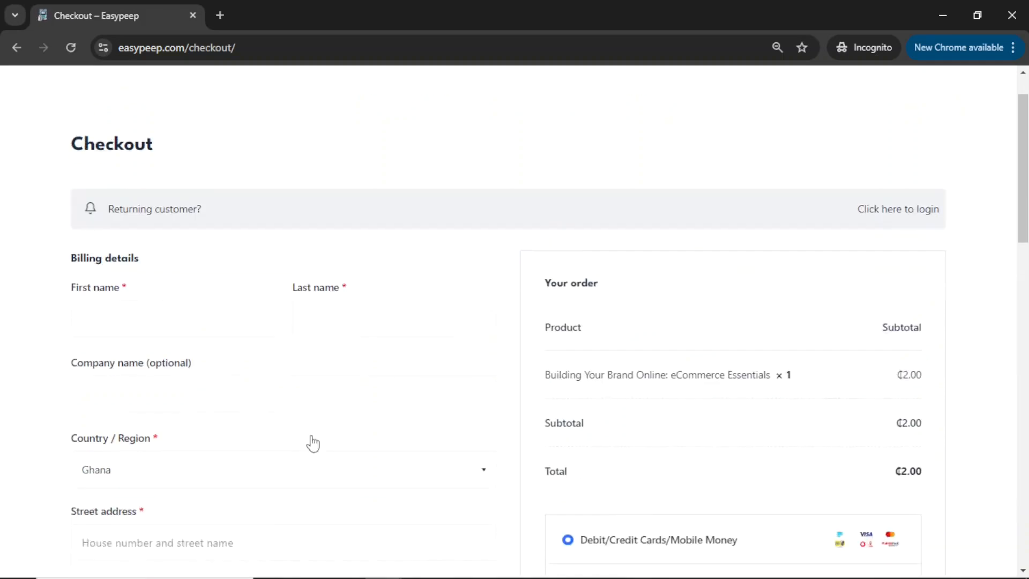
scroll(312, 435, up, 6)
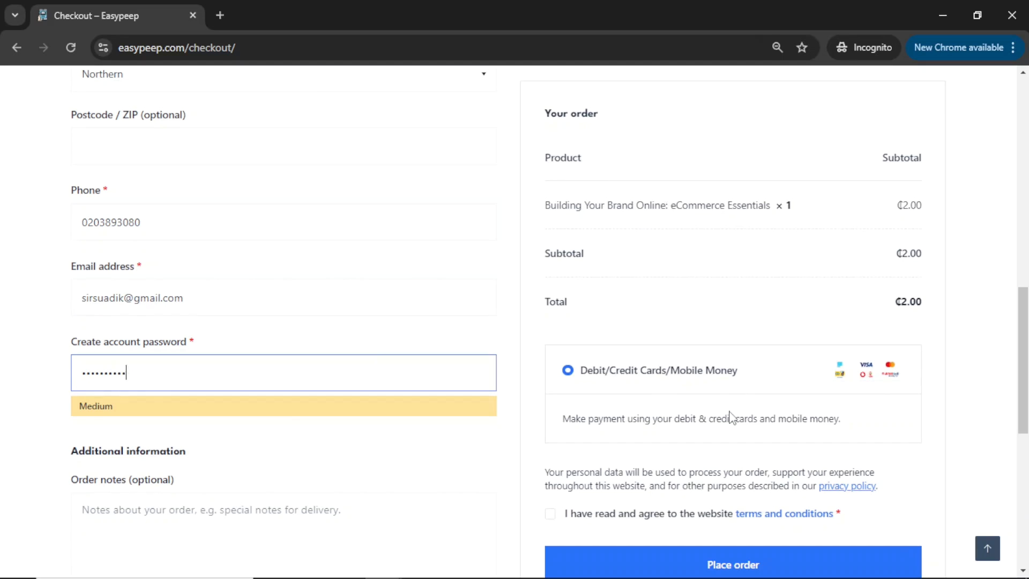
scroll(730, 415, down, 3)
scroll(730, 416, up, 2)
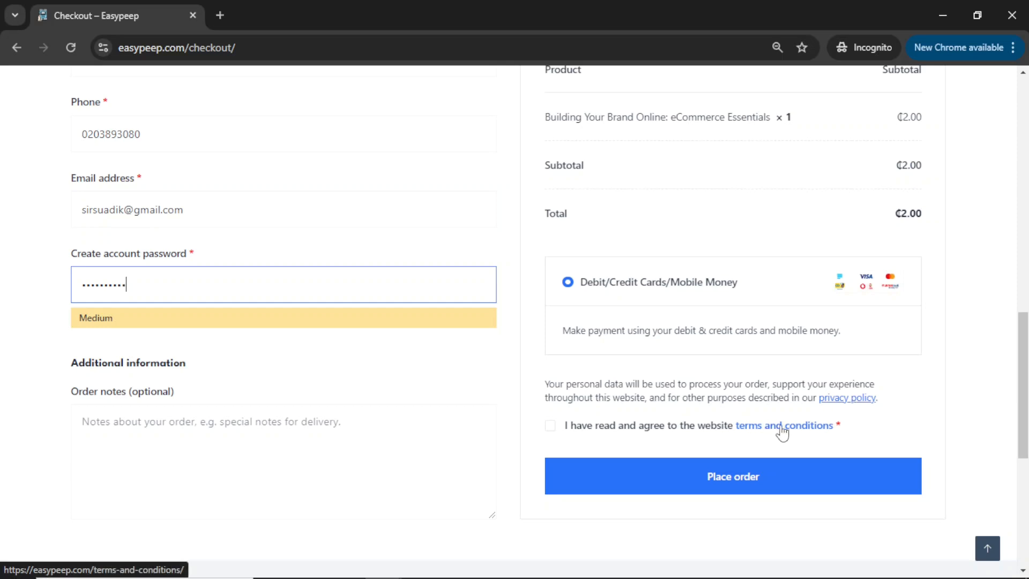
click(552, 432)
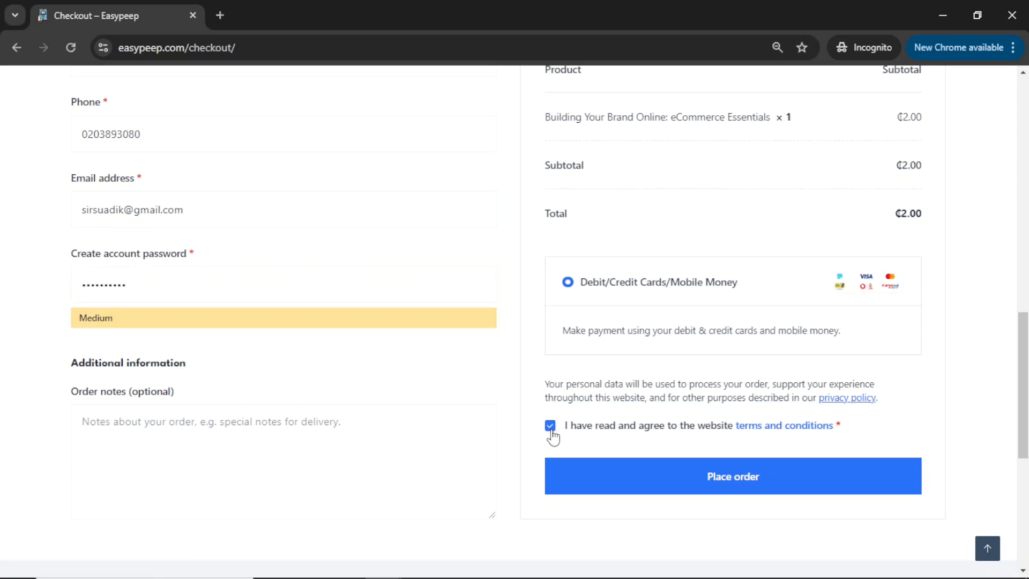
click(742, 481)
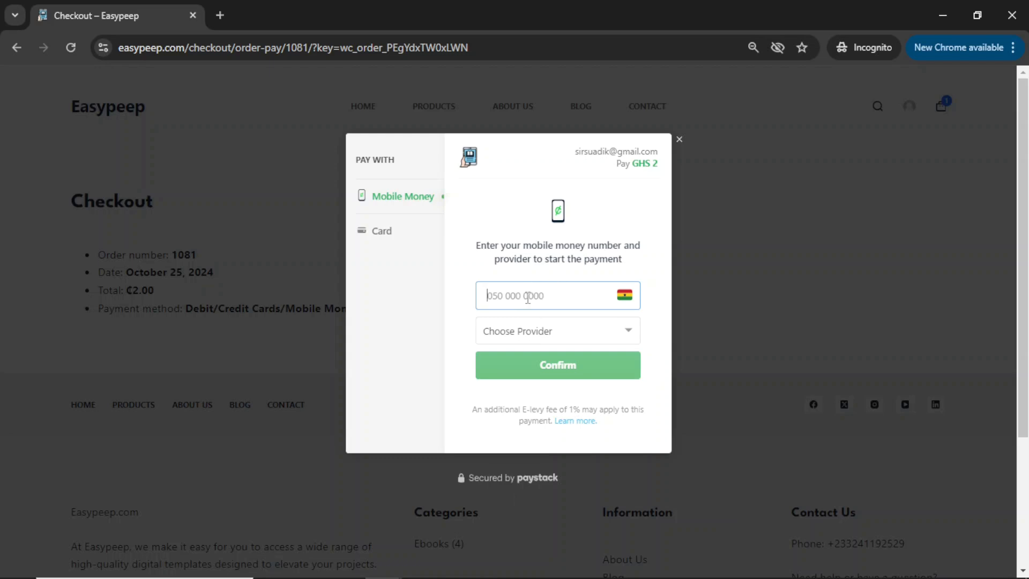
Switch the Paystack payment method from Mobile Money to Card and pay GHS 2.
click(560, 335)
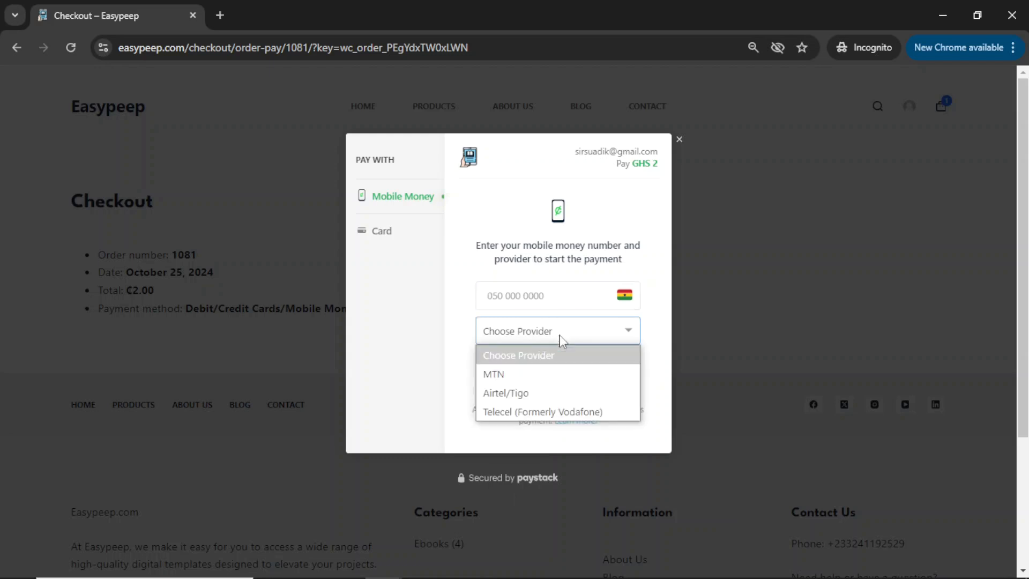
click(374, 236)
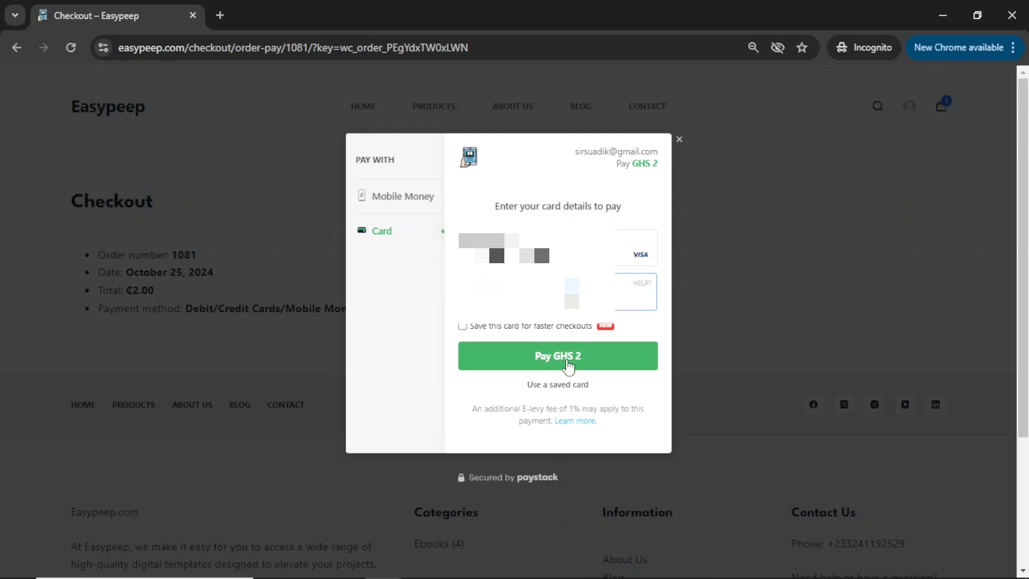
click(569, 368)
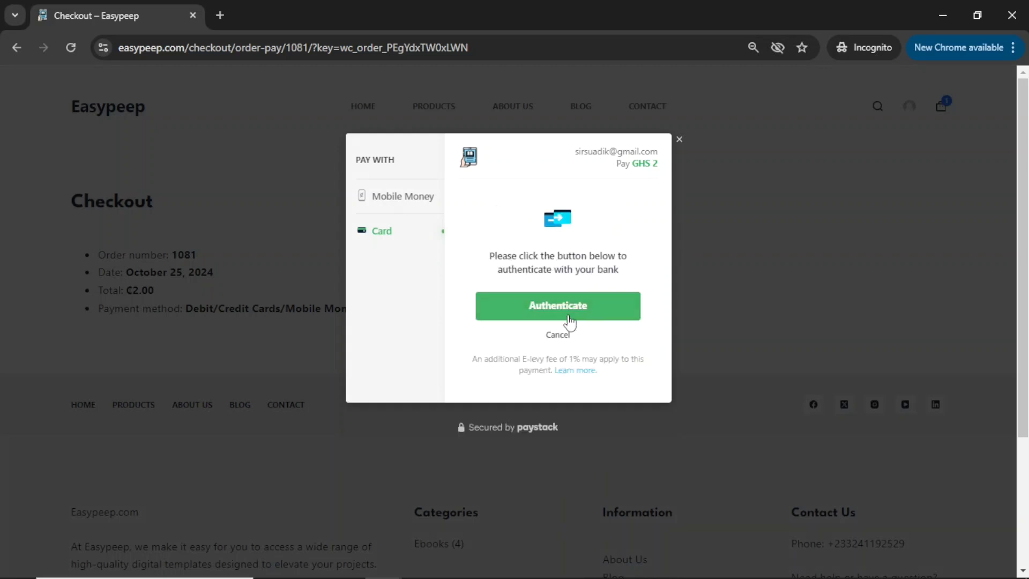
Authenticate the card transaction by entering the bank's confirmation code and confirming.
click(567, 320)
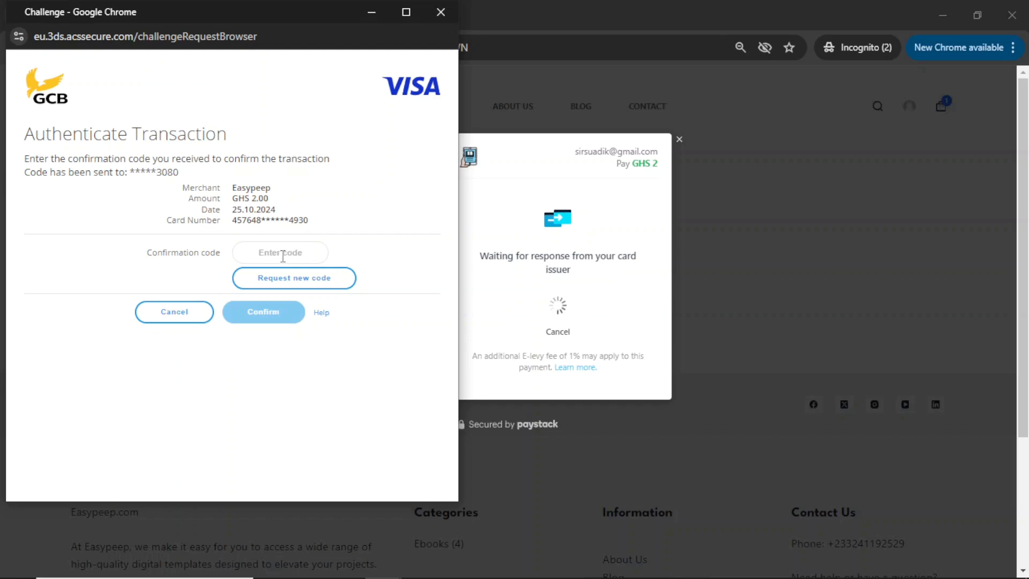
click(283, 254)
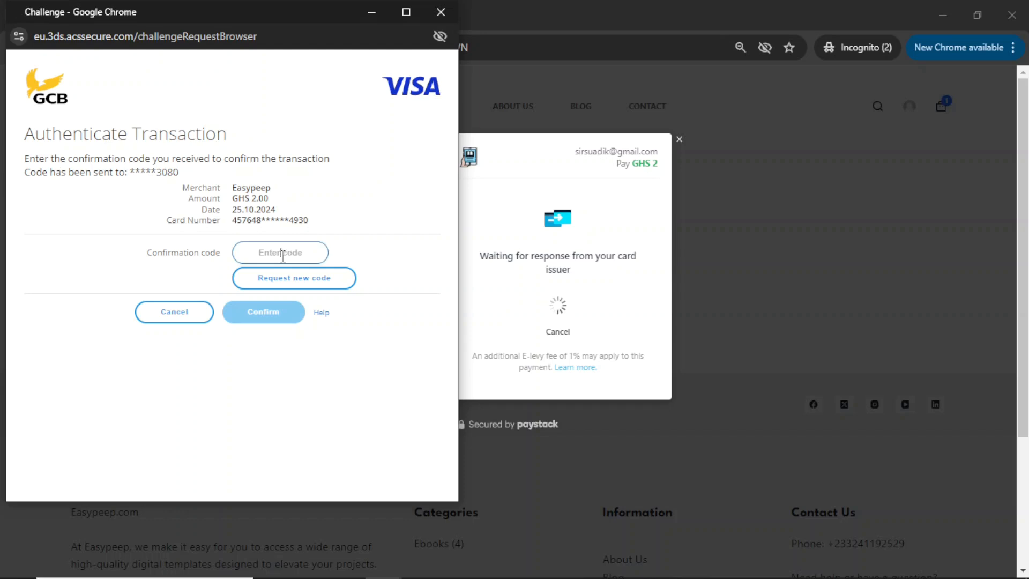
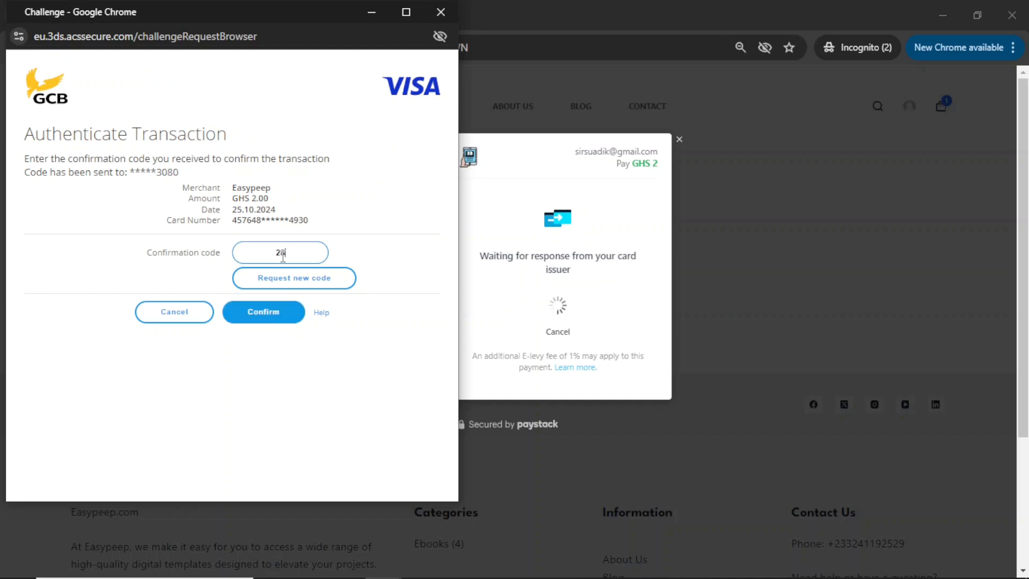
click(267, 313)
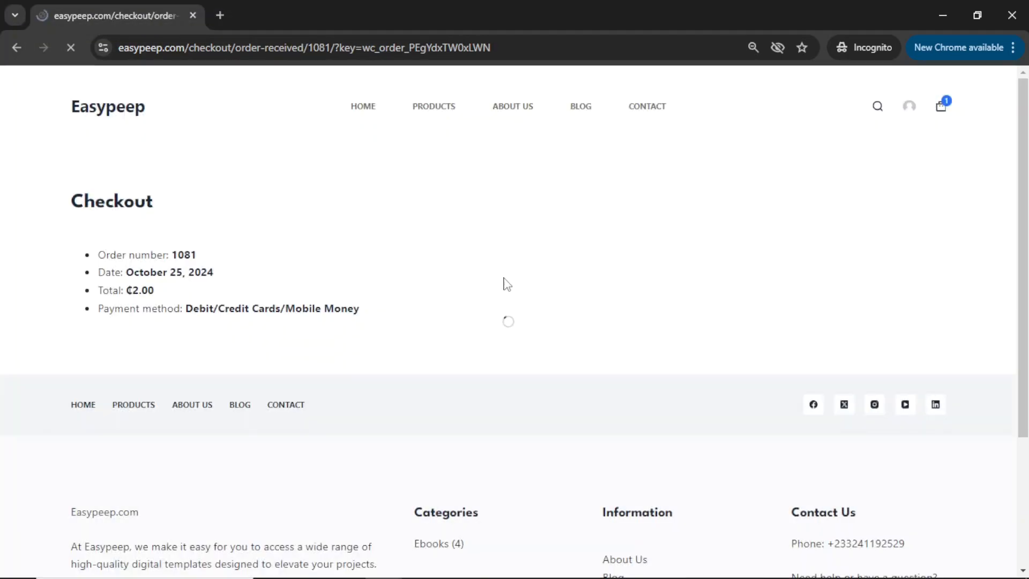
Download the purchased Building Your Brand Online ebook from the order confirmation page and save the PDF.
scroll(294, 360, down, 7)
scroll(294, 359, up, 7)
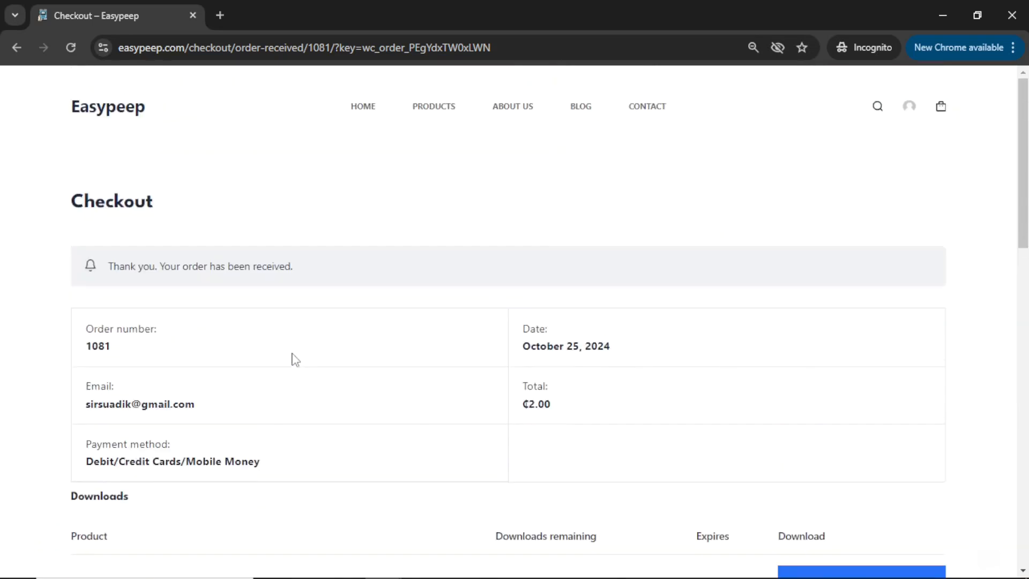
scroll(294, 359, down, 12)
scroll(294, 359, up, 8)
scroll(294, 359, down, 1)
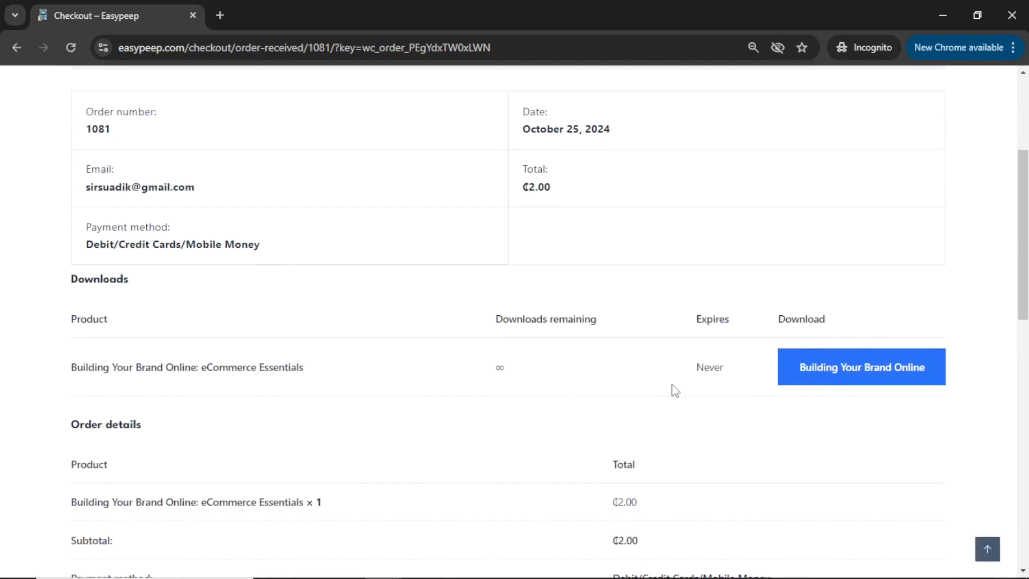
click(833, 369)
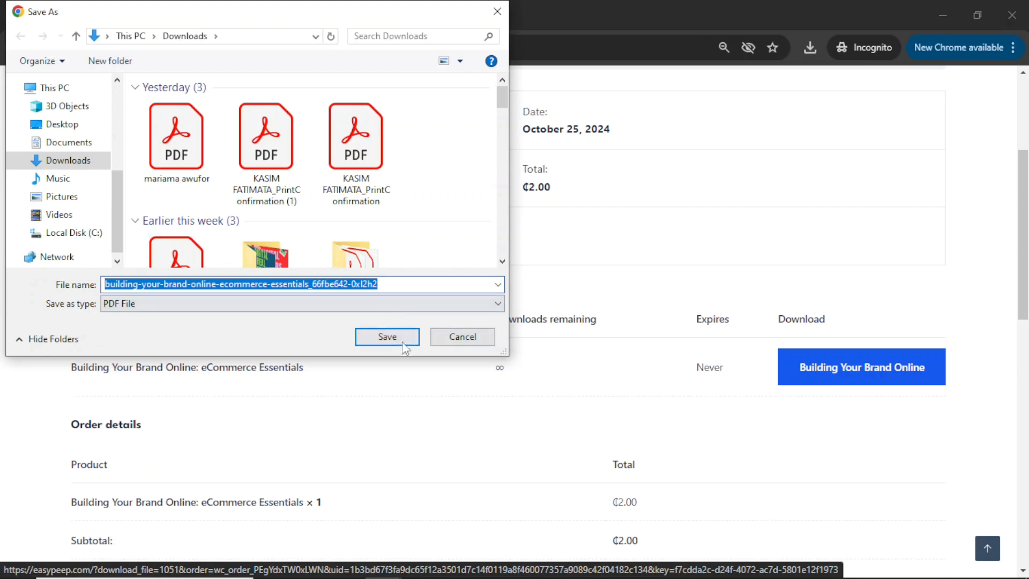
click(387, 337)
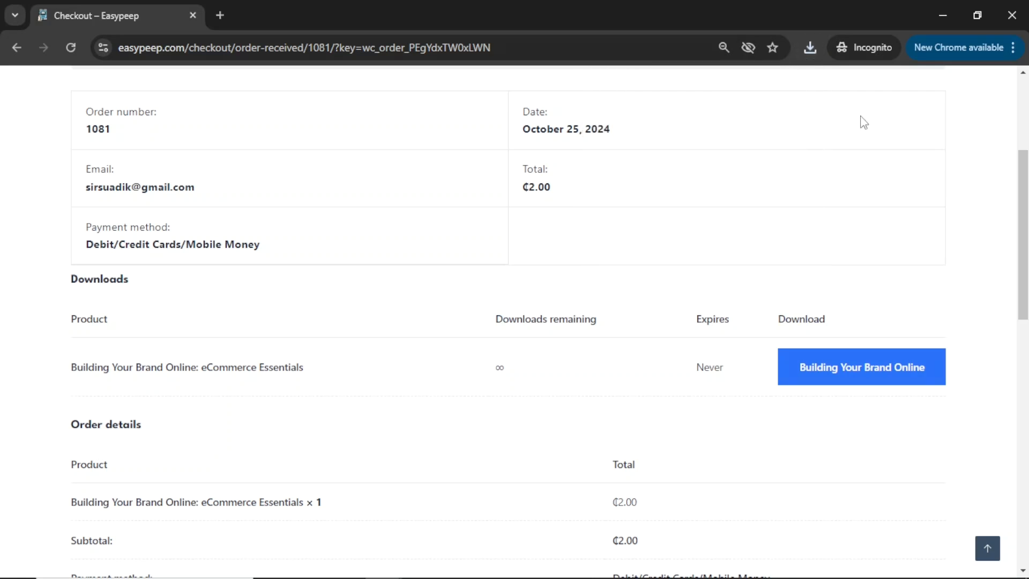
Close the incognito window and open the new order in the WooCommerce Orders list to review its details.
click(944, 15)
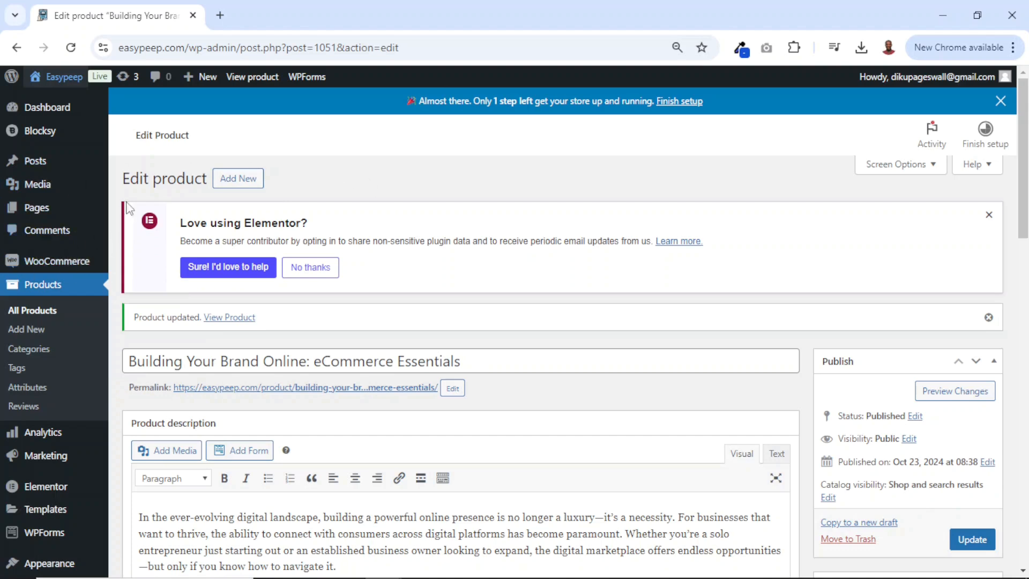
mouse_move(51, 263)
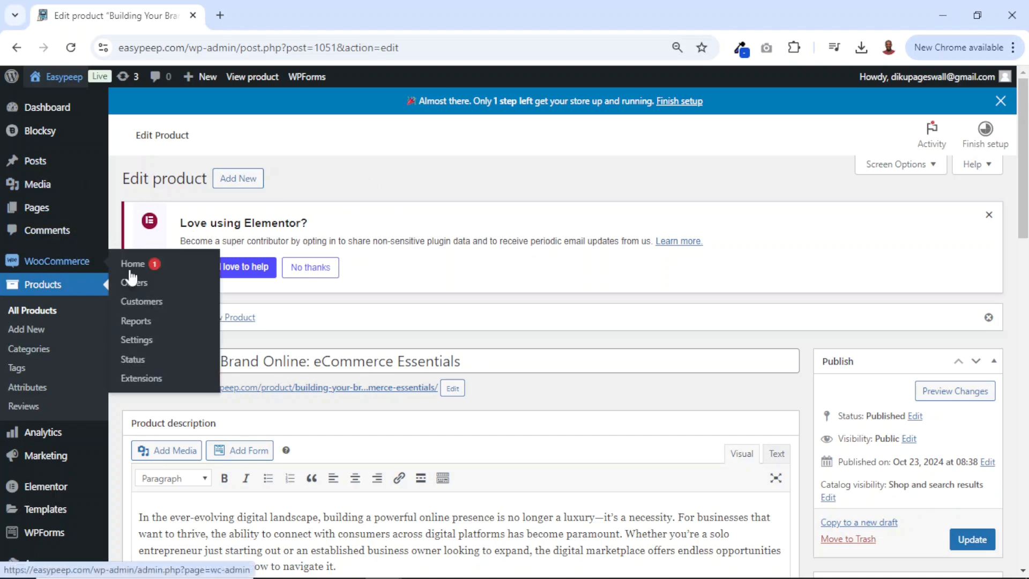
click(140, 287)
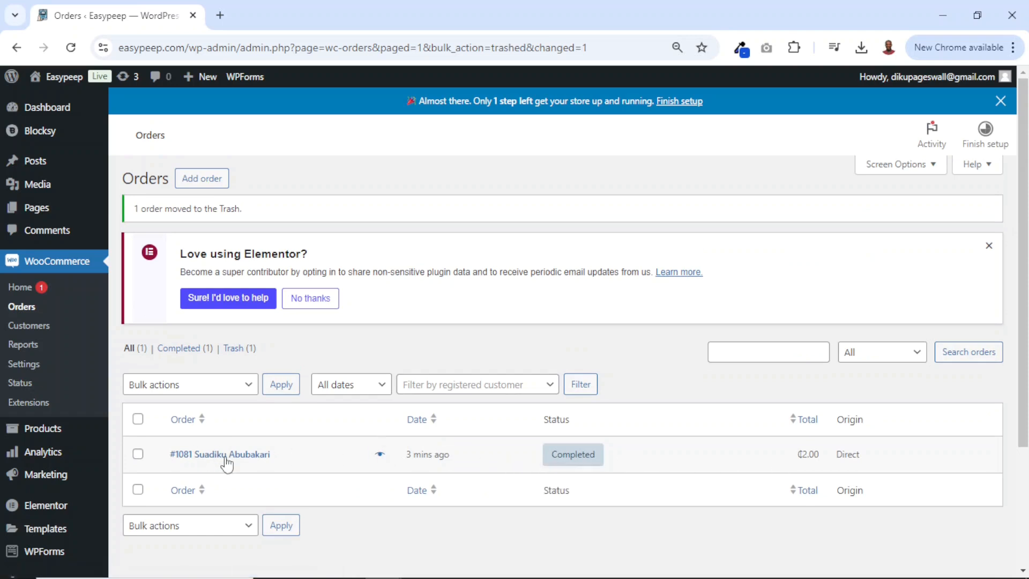
mouse_move(570, 471)
click(475, 465)
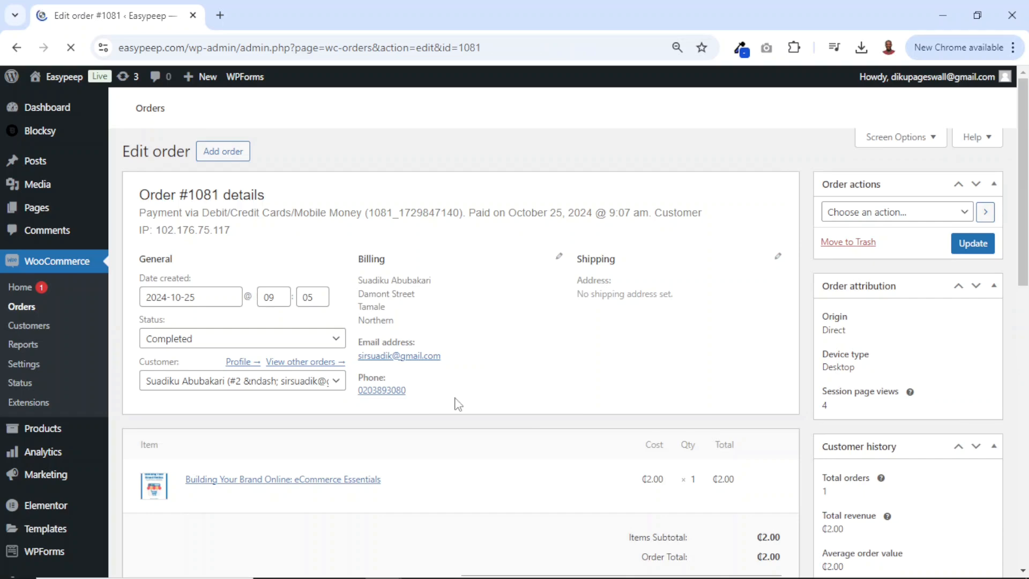
scroll(456, 405, down, 1)
scroll(453, 402, down, 5)
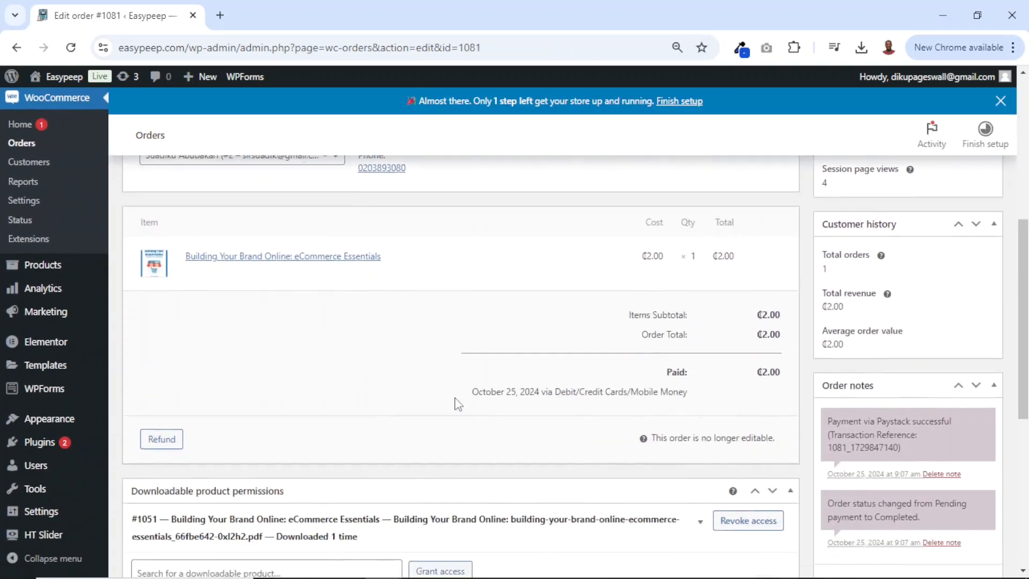
scroll(455, 397, up, 6)
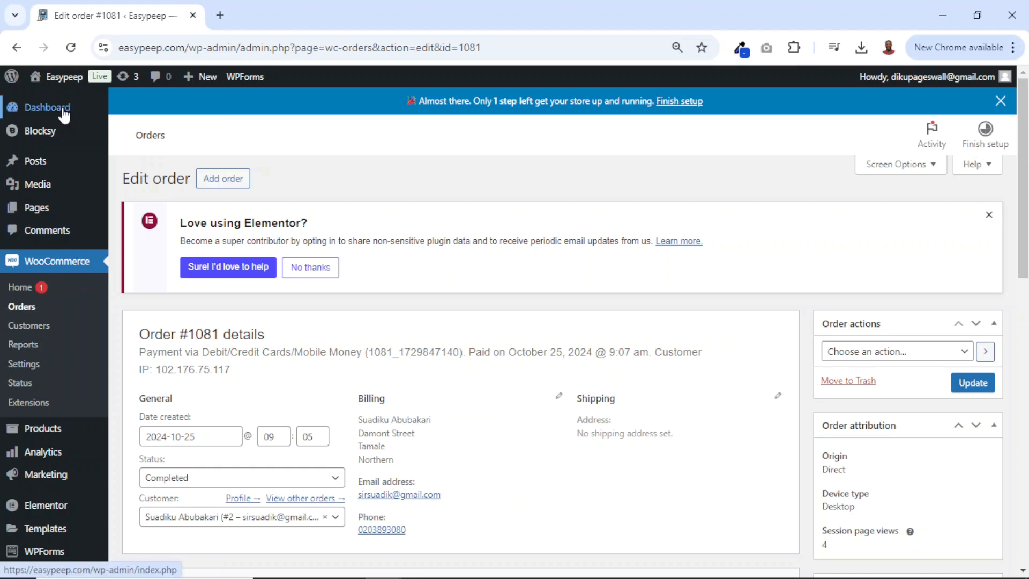
Open the live site from the admin bar.
click(67, 81)
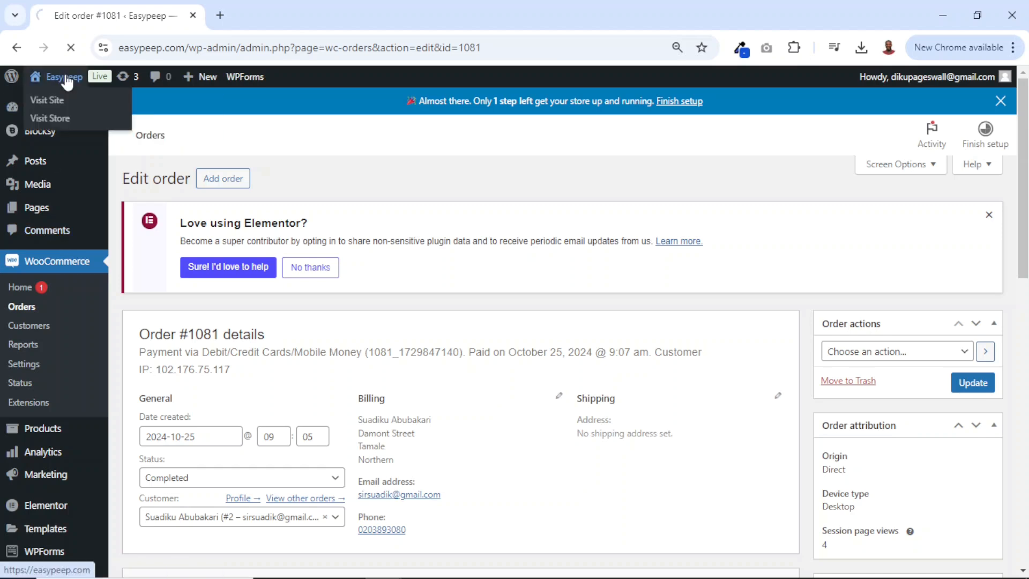